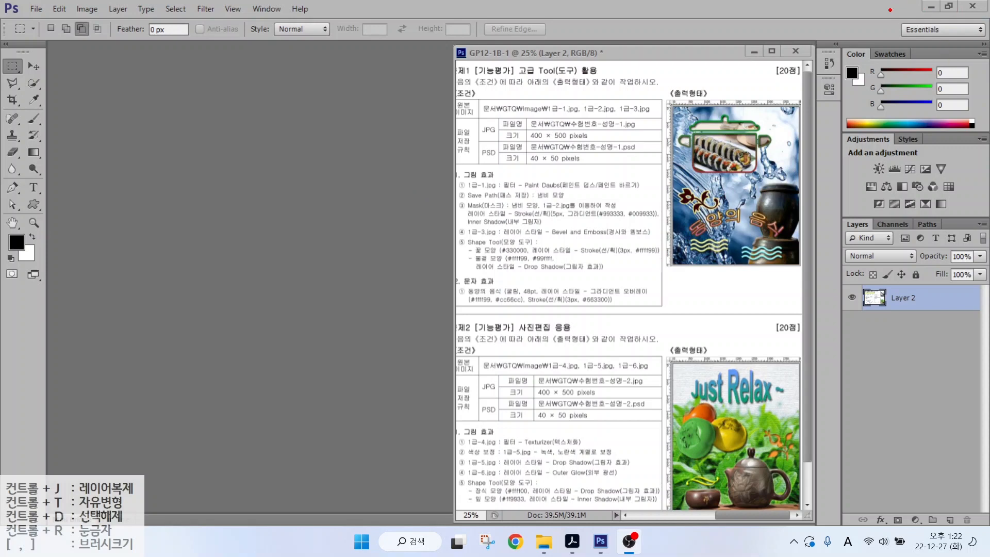
- Pull out and close the floating Layers panel, then reset the Essentials workspace to restore default panels
left_click_drag(891, 19, 953, 47)
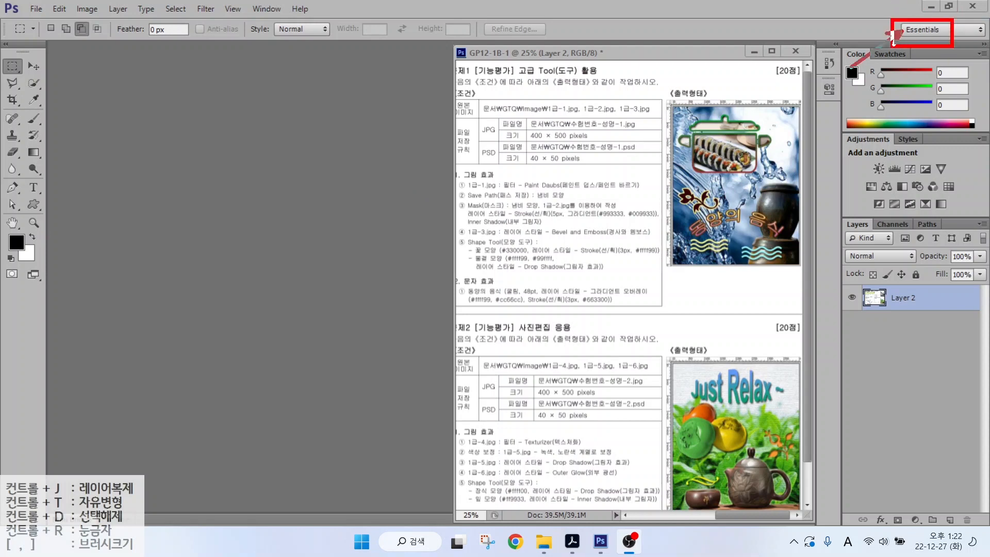
left_click_drag(852, 66, 905, 30)
key("Escape")
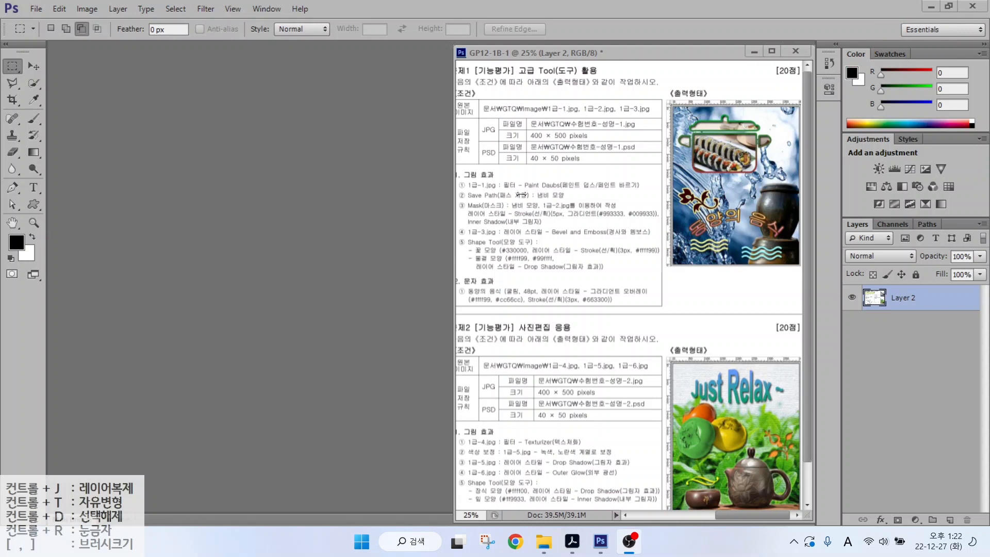
left_click(949, 30)
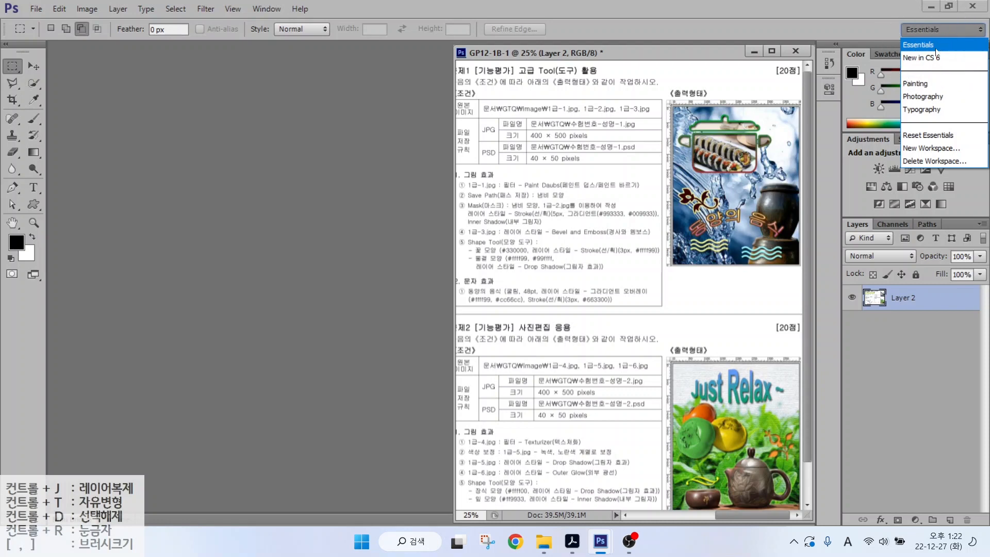
left_click(854, 230)
left_click_drag(854, 229, 761, 231)
left_click(872, 214)
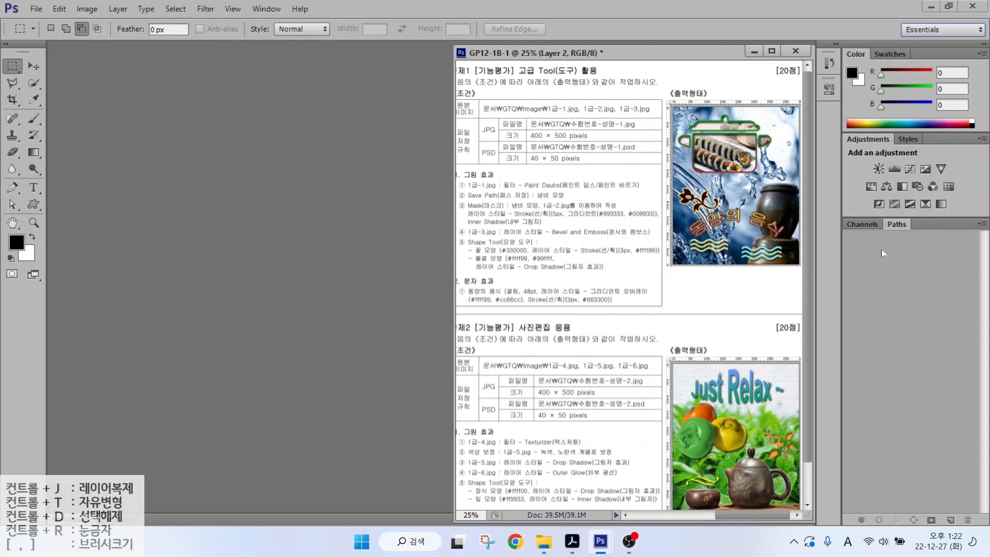
left_click(923, 29)
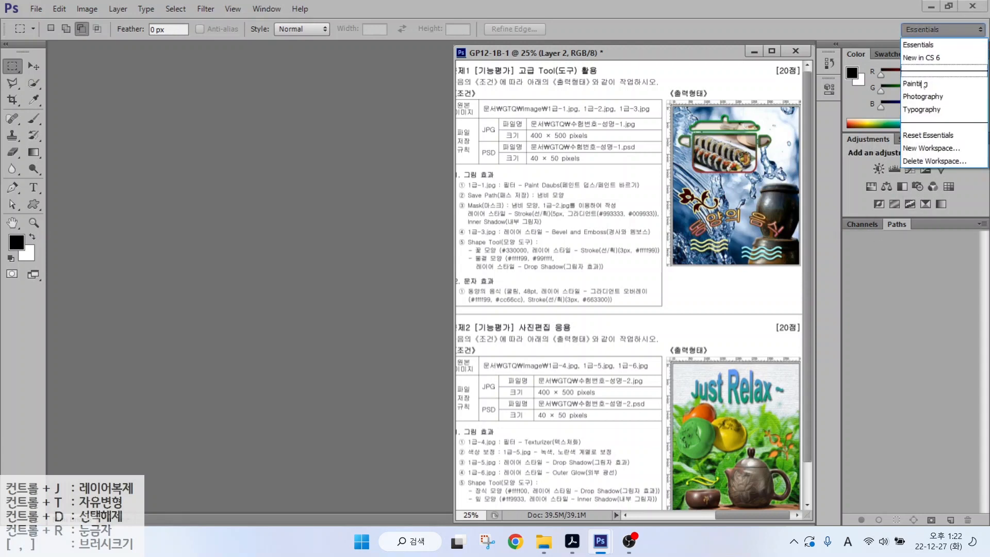
left_click(920, 135)
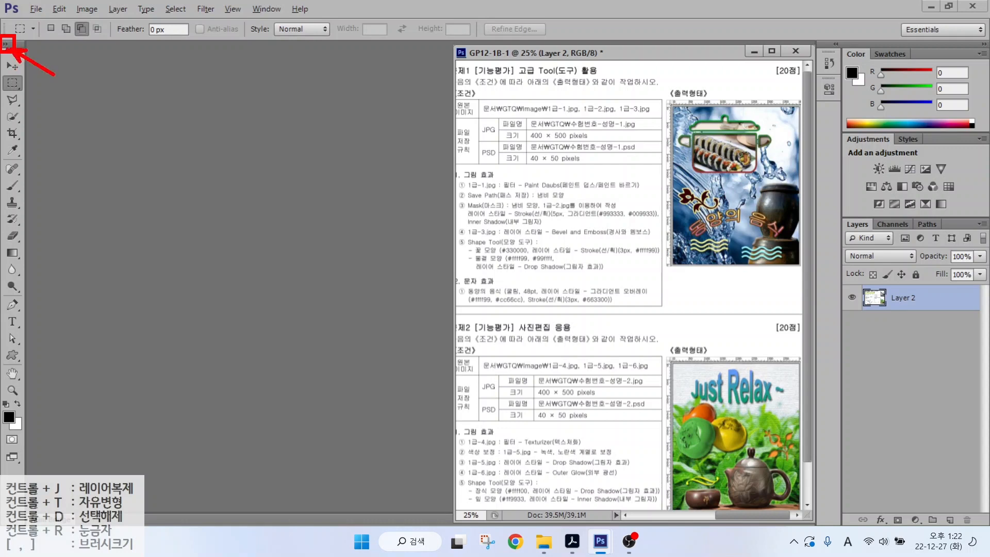
- Toggle the toolbox layout, leaving the tools shown in two columns
left_click(5, 45)
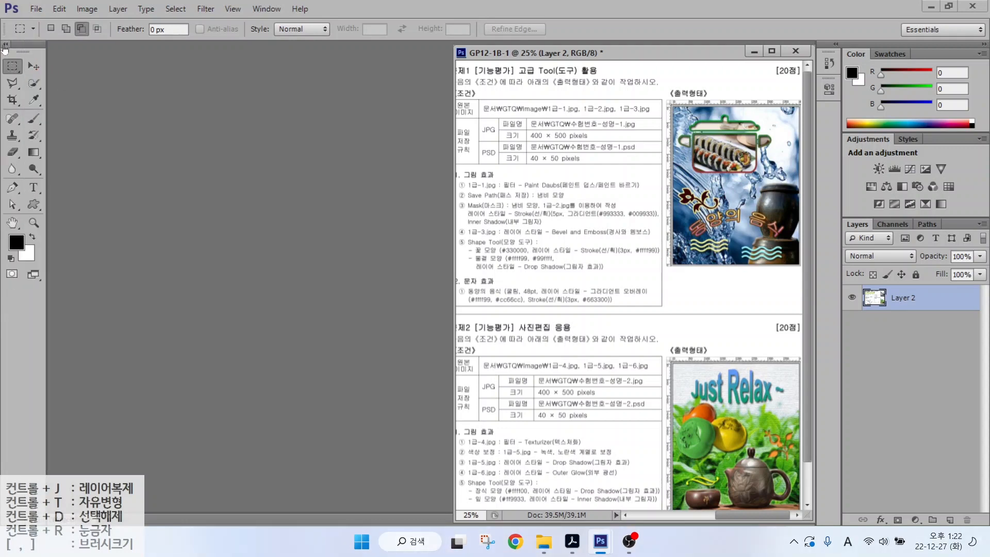
left_click(5, 46)
left_click(5, 45)
left_click(5, 46)
left_click(5, 45)
- Open the Performance page via Edit > Preferences
left_click(60, 10)
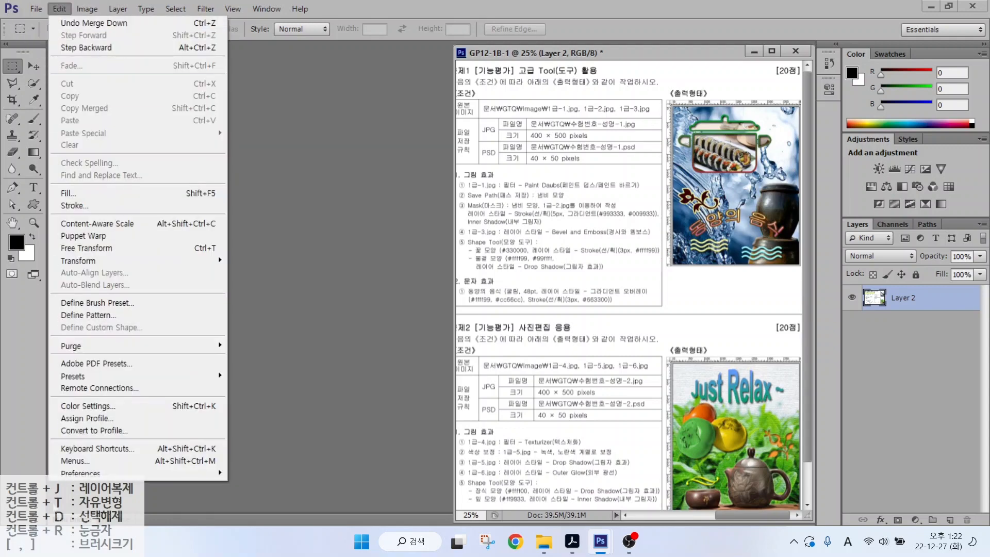
mouse_move(96, 473)
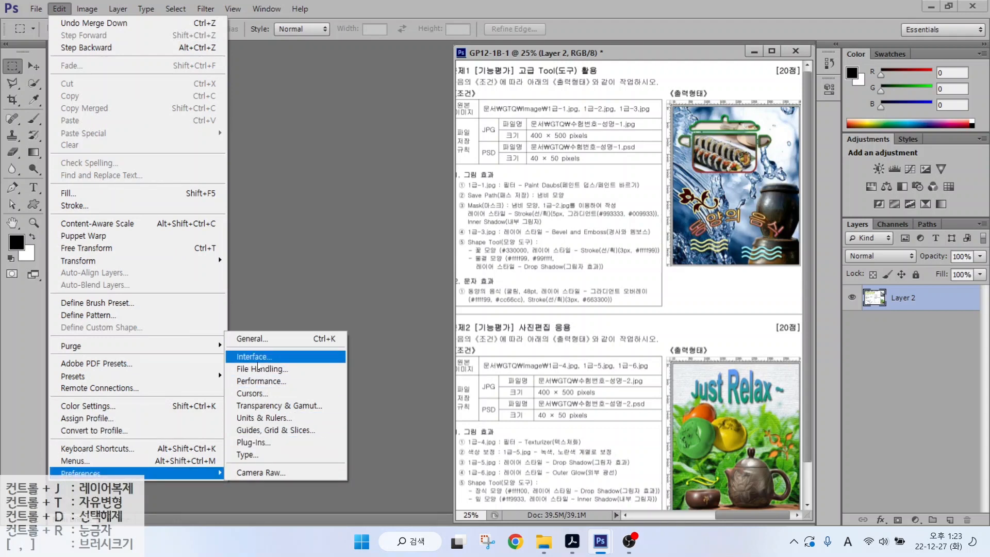
left_click(264, 382)
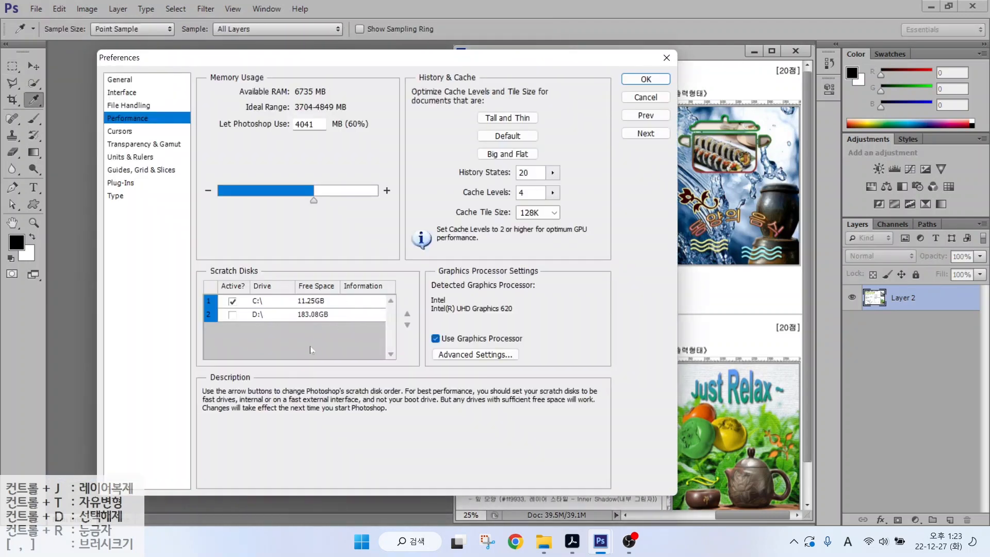
- Browse the General, Interface, File Handling and Performance preference pages, returning to General
left_click(119, 80)
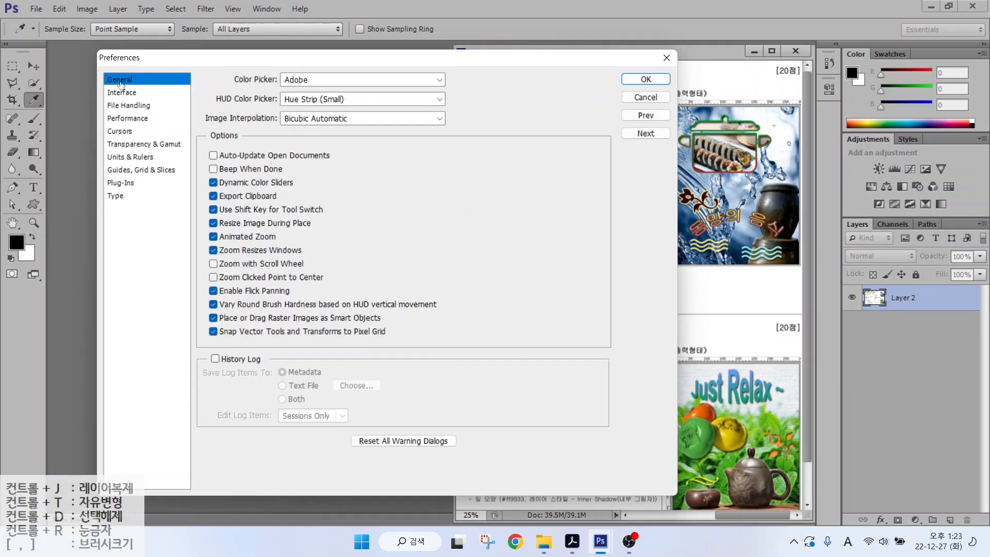
left_click(119, 93)
left_click(121, 105)
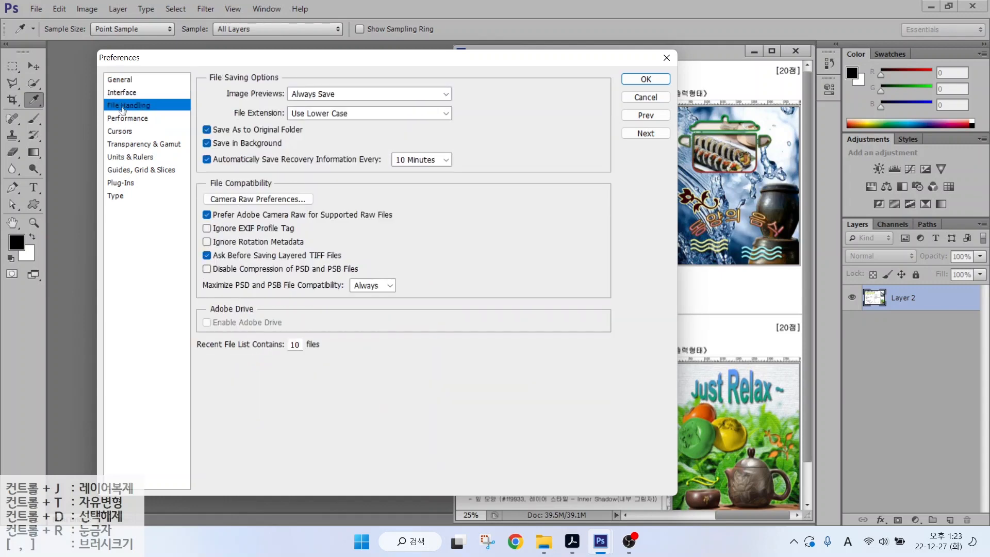
left_click(122, 118)
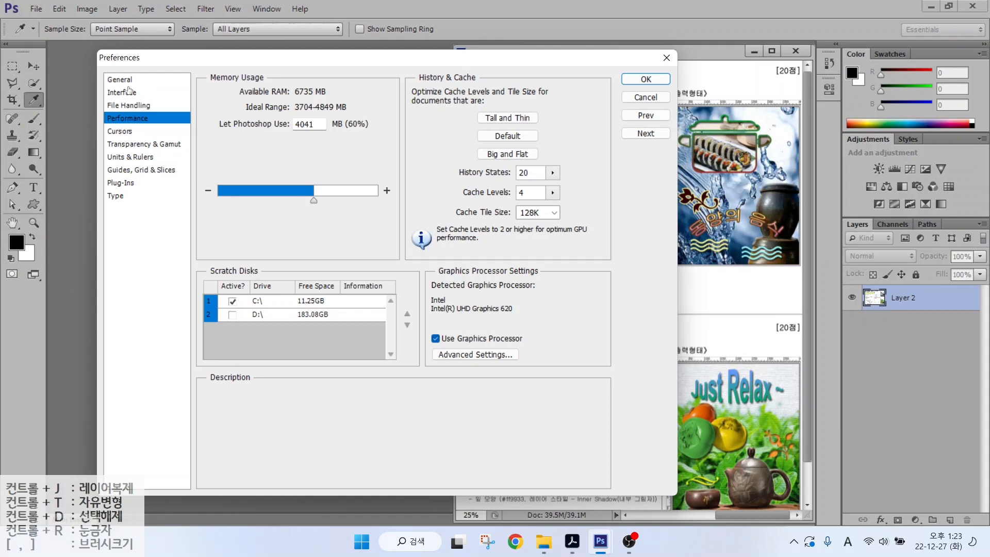
left_click(121, 80)
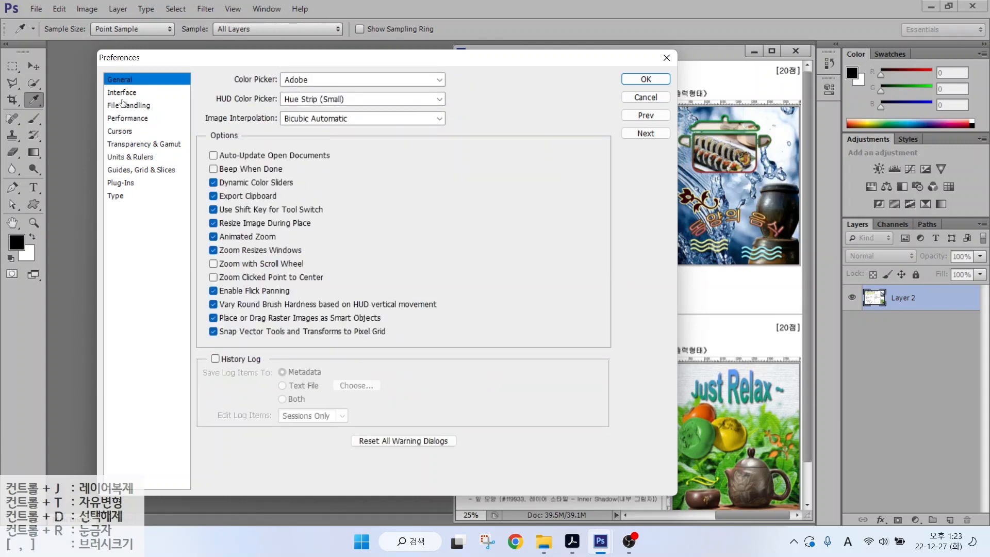
- Review the Interface page's light gray color theme and Open Documents as Tabs setting
left_click(119, 94)
key("alt")
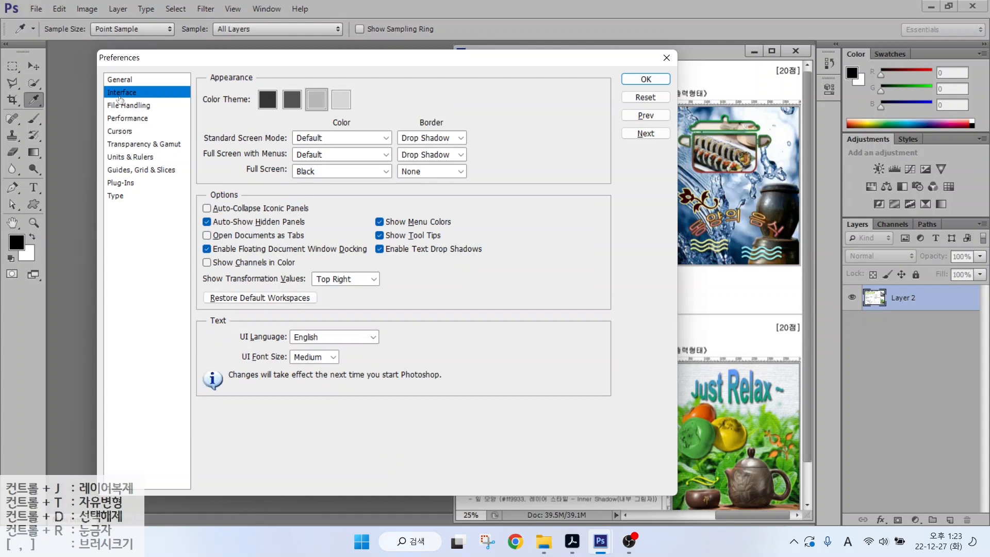
left_click_drag(238, 78, 366, 119)
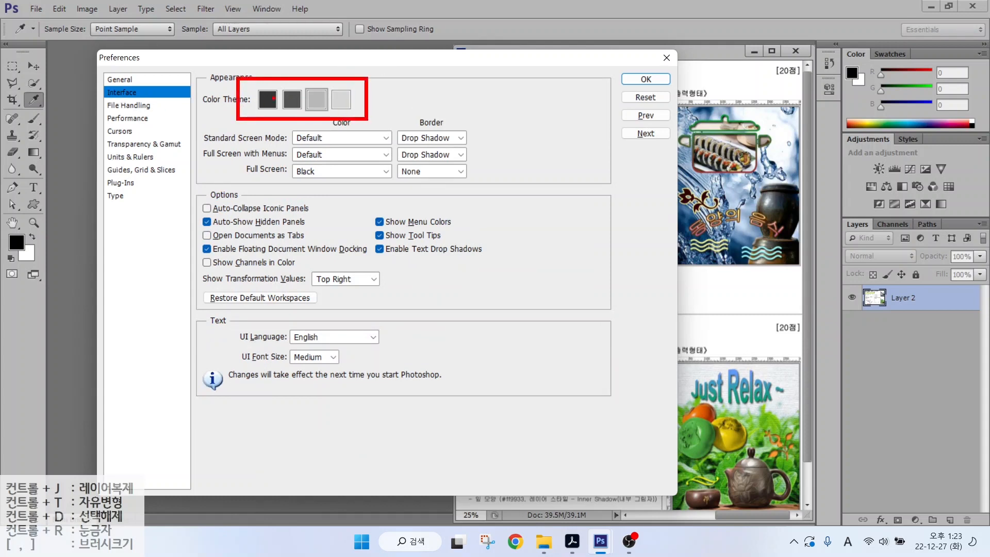
left_click_drag(235, 147, 264, 106)
left_click_drag(320, 110, 364, 156)
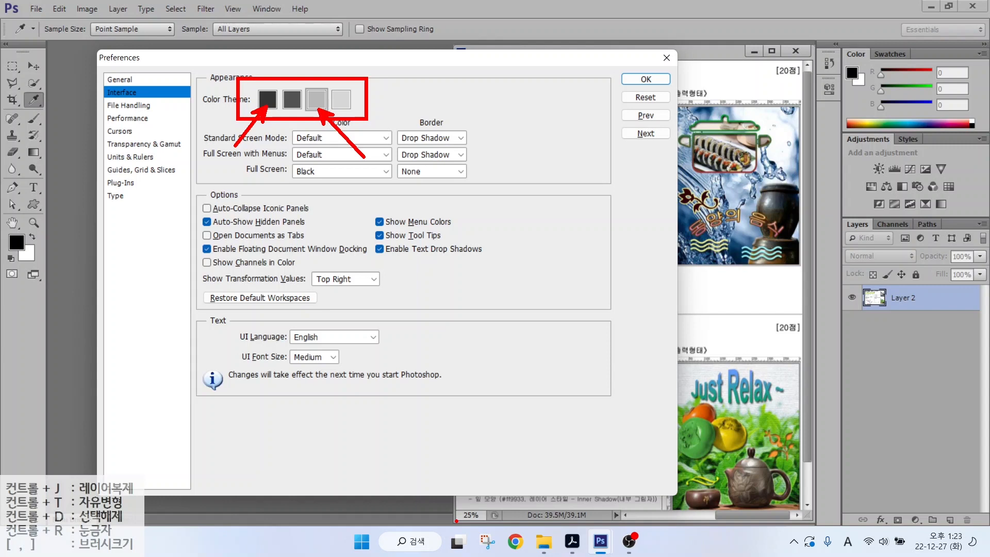
mouse_move(456, 520)
left_mouse_down()
mouse_move(541, 453)
mouse_move(778, 132)
mouse_move(810, 53)
left_mouse_up()
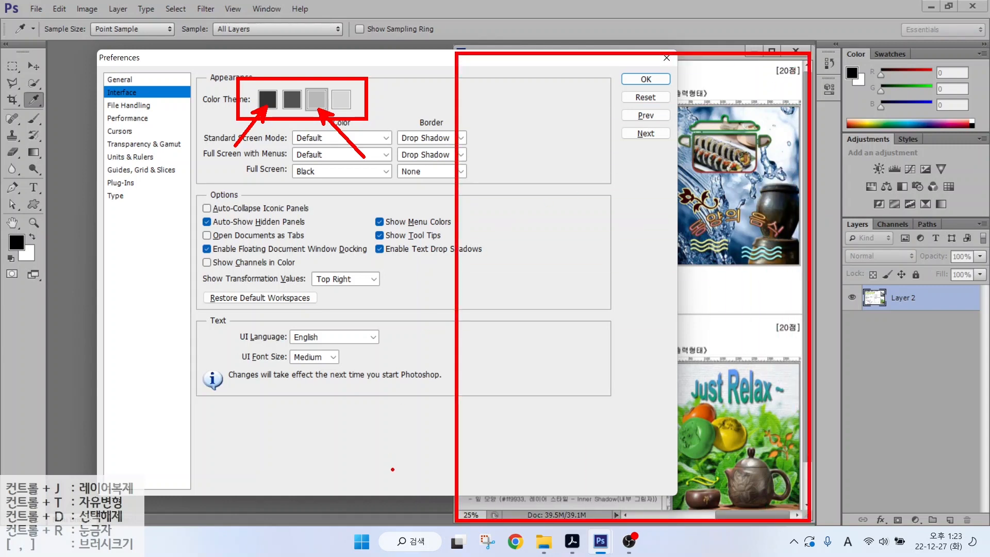
mouse_move(441, 509)
left_mouse_down()
mouse_move(129, 214)
mouse_move(66, 77)
left_mouse_up()
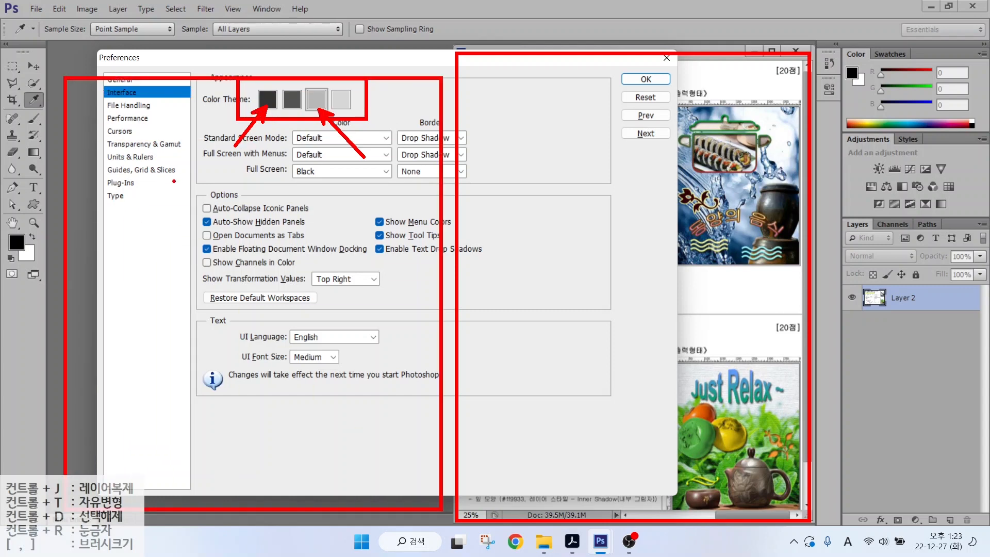
left_click_drag(196, 230, 323, 242)
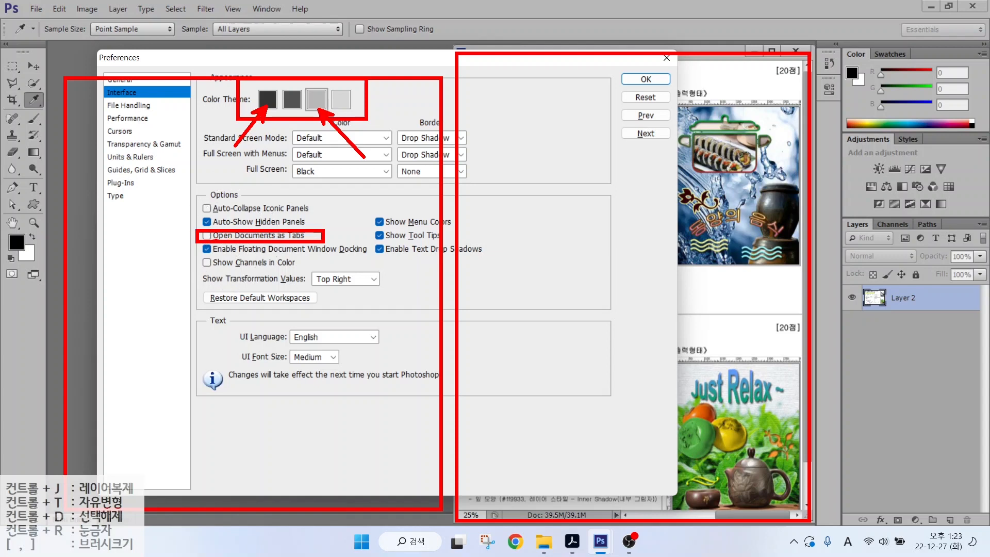
key("alt")
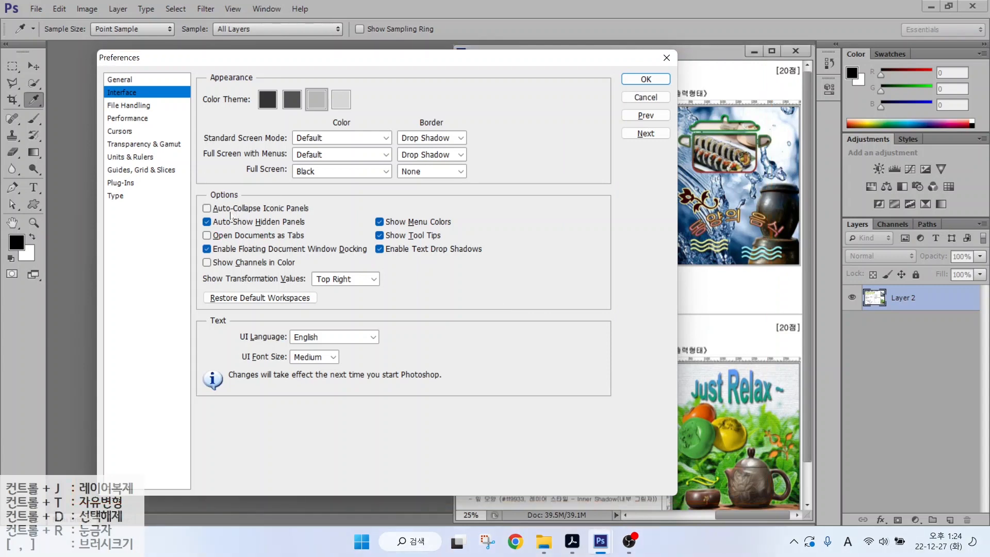
- Show the Cursors preferences page and look over its painting cursor options
left_click(119, 132)
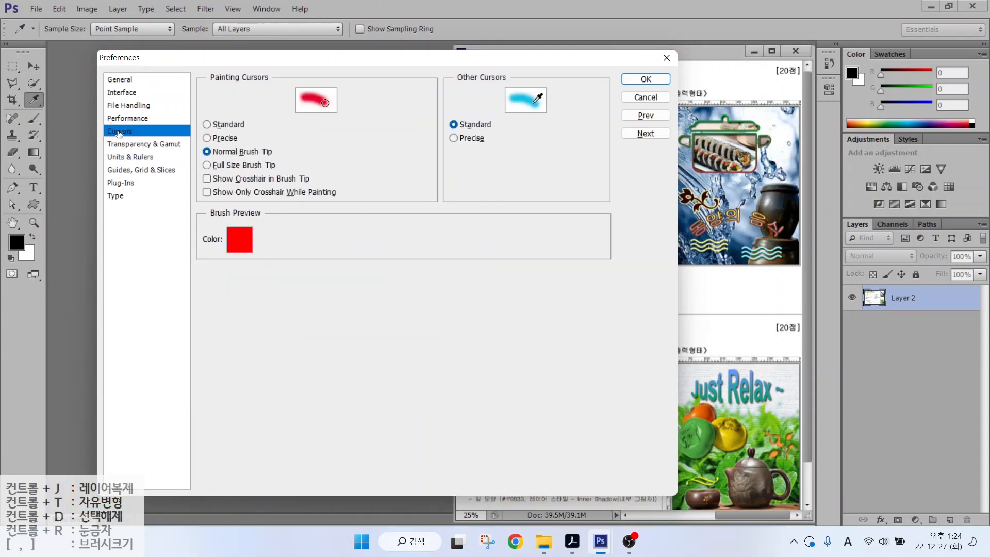
key("alt")
mouse_move(340, 111)
left_mouse_down()
mouse_move(314, 112)
mouse_move(344, 102)
mouse_move(340, 120)
mouse_move(335, 106)
left_mouse_up()
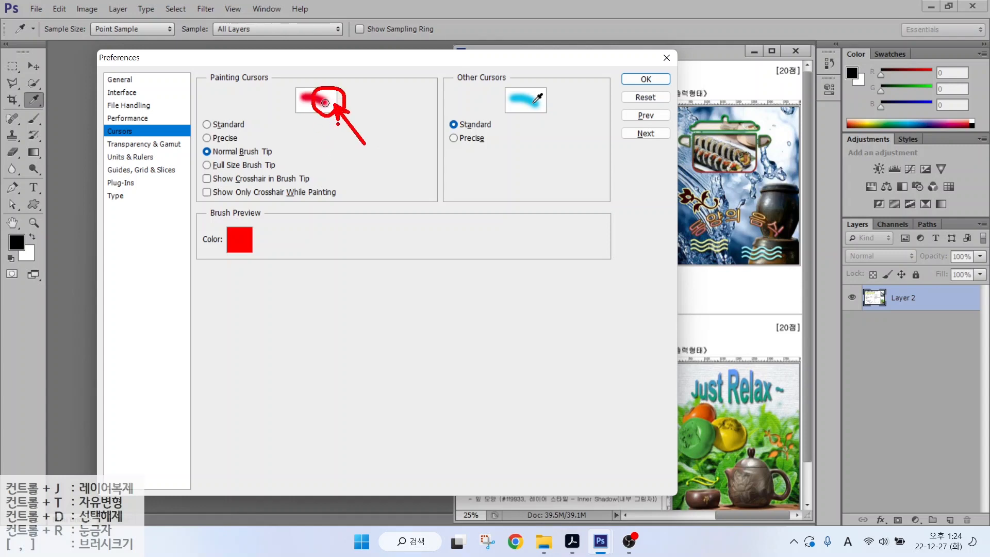
mouse_move(341, 184)
left_mouse_down()
mouse_move(441, 302)
mouse_move(360, 178)
left_mouse_up()
left_click_drag(470, 298, 471, 303)
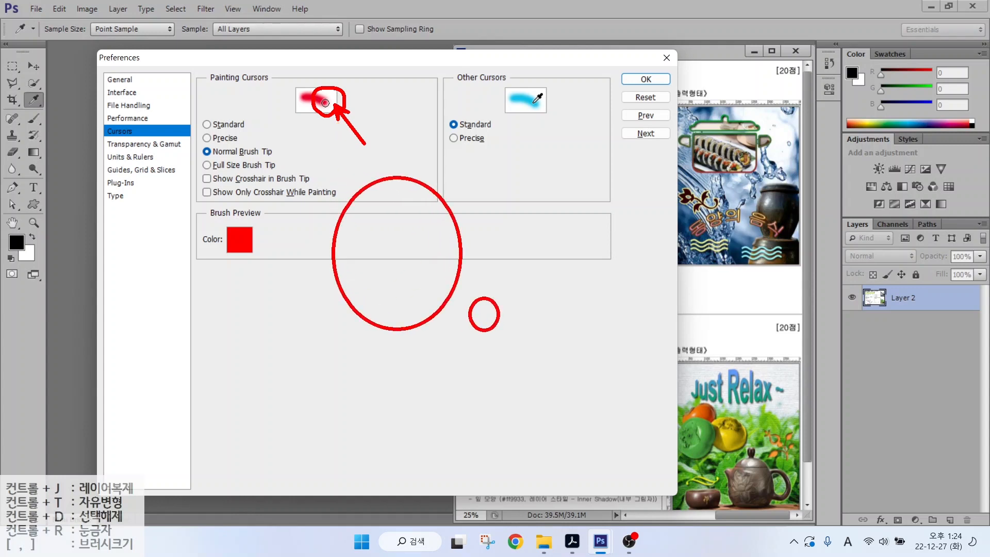
left_click_drag(181, 140, 308, 162)
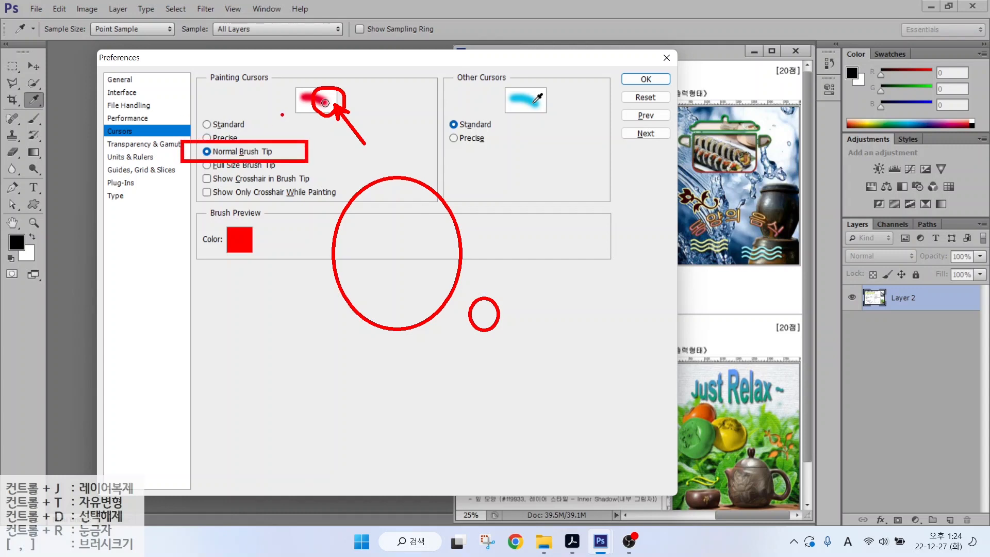
key("Escape")
- Try Precise, then Standard, then Normal Brush Tip for painting cursors
left_click(217, 138)
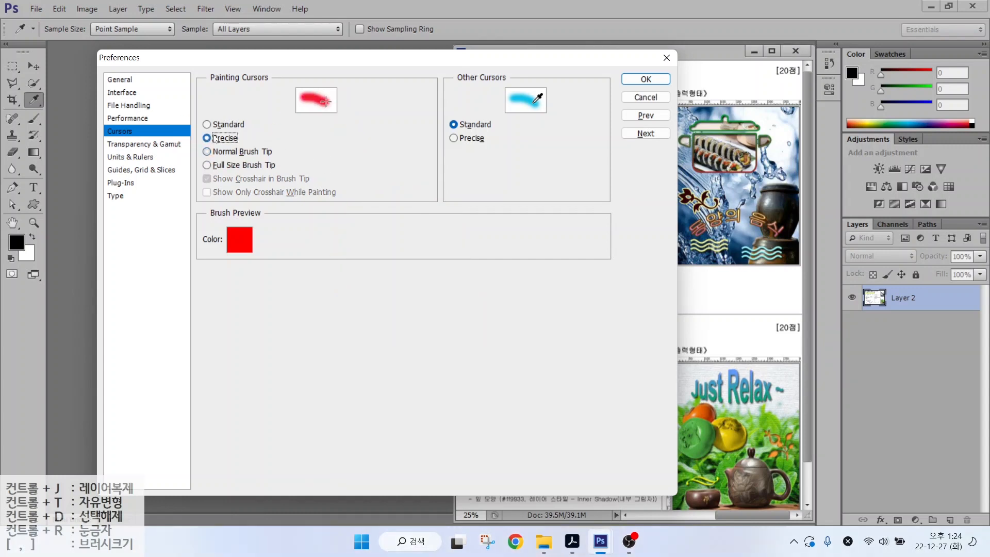
key("alt")
mouse_move(365, 147)
left_mouse_down()
mouse_move(365, 188)
mouse_move(395, 168)
mouse_move(361, 167)
left_mouse_up()
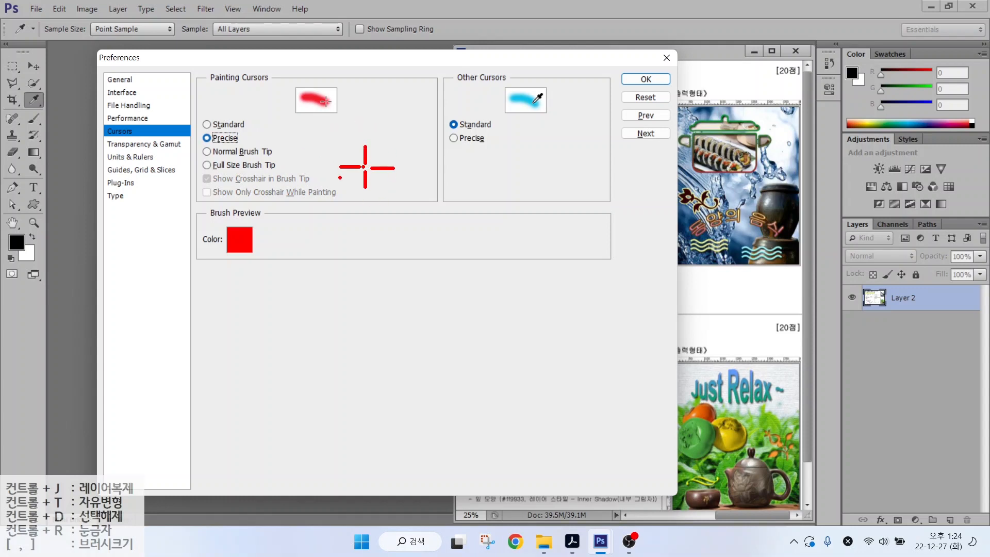
left_click(214, 125)
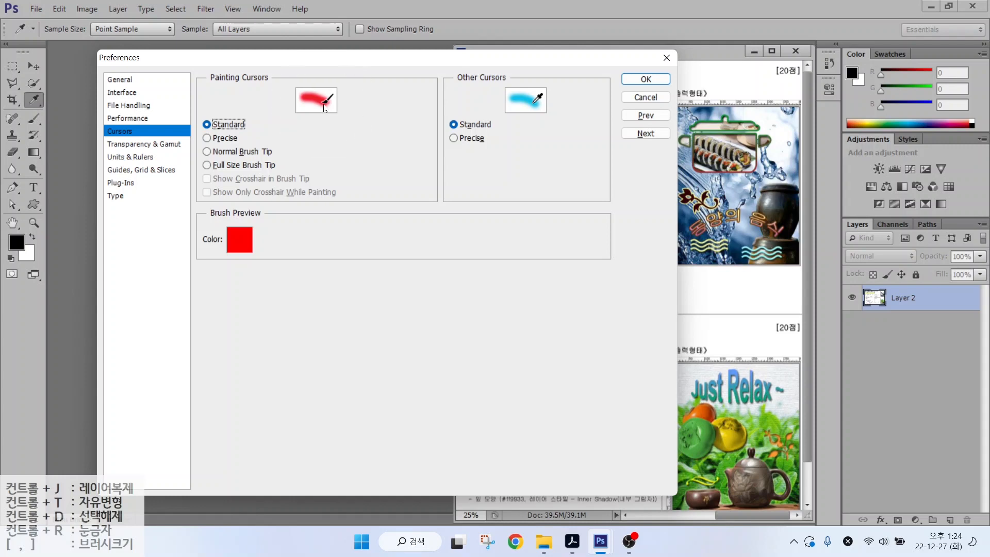
left_click(209, 151)
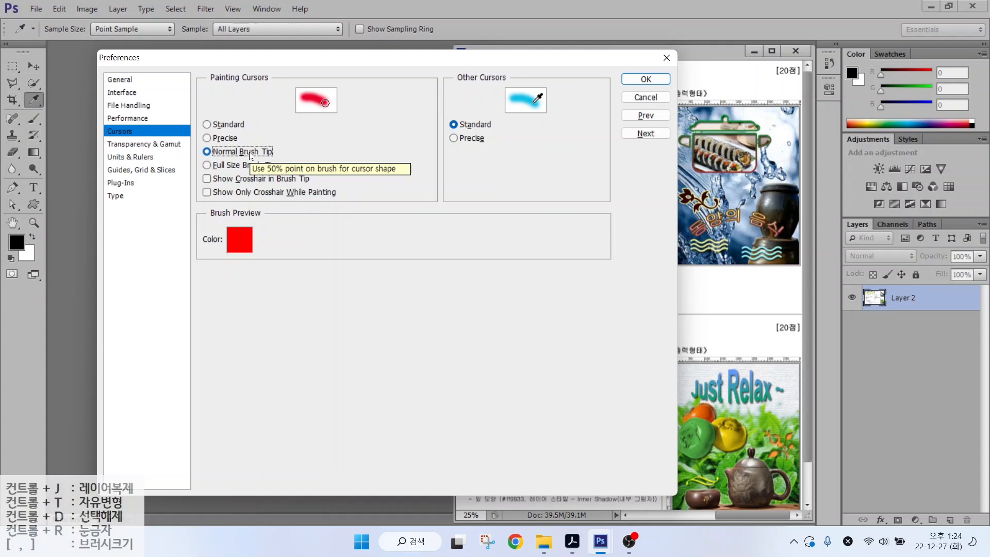
- Review the brush-tip cursor setting and move to the Units & Rulers page
key("alt")
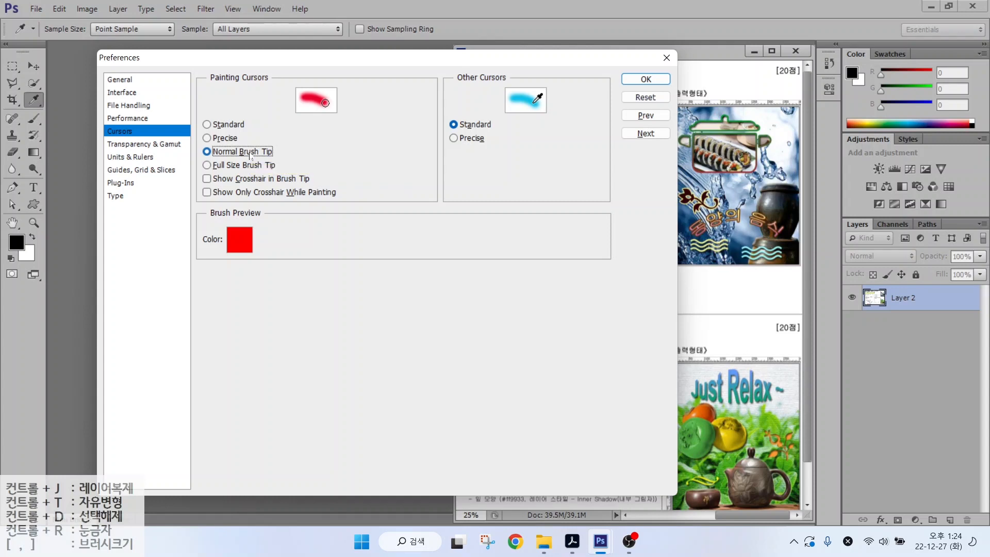
left_click_drag(345, 178, 410, 178)
left_click_drag(375, 146, 376, 206)
mouse_move(351, 109)
left_mouse_down()
mouse_move(326, 130)
mouse_move(290, 73)
mouse_move(338, 70)
mouse_move(341, 109)
left_mouse_up()
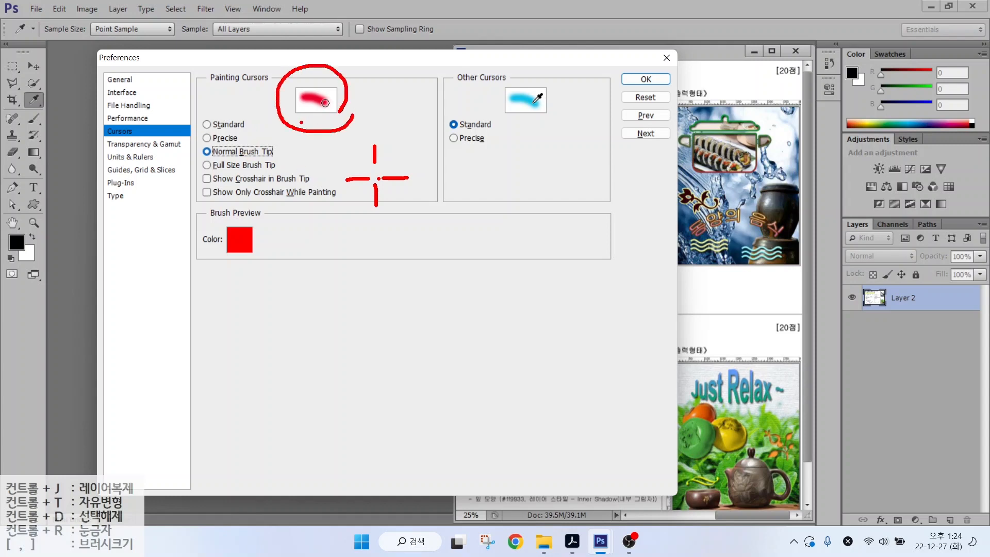
key("Escape")
left_click(128, 158)
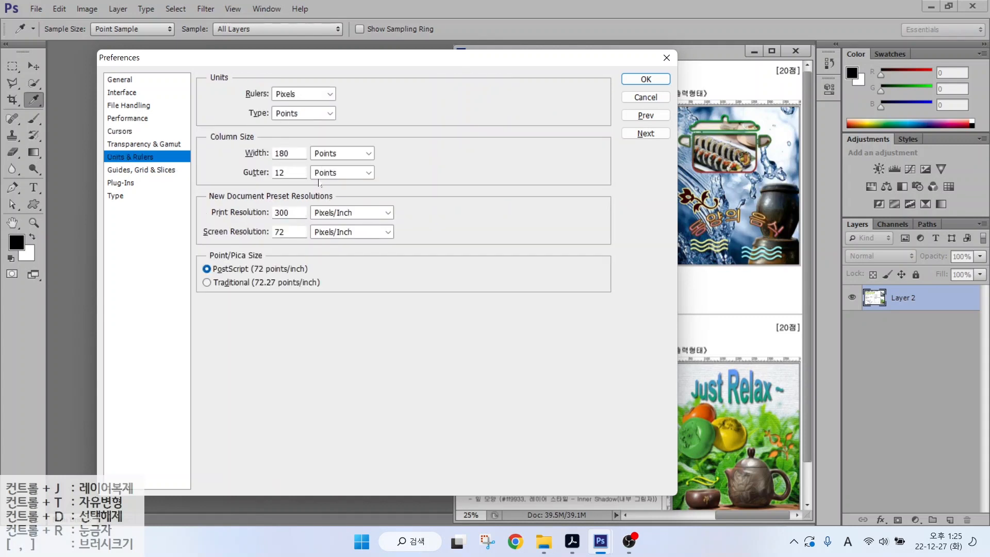
- Confirm rulers in Pixels and type in Points, then go to Guides, Grid & Slices
key("alt")
left_click_drag(669, 405, 816, 406)
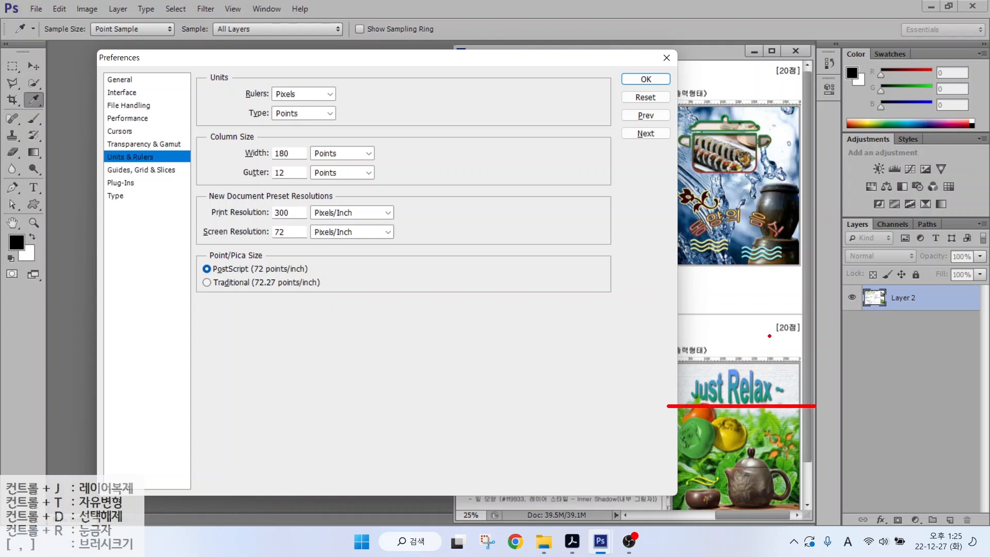
left_click_drag(776, 330, 776, 443)
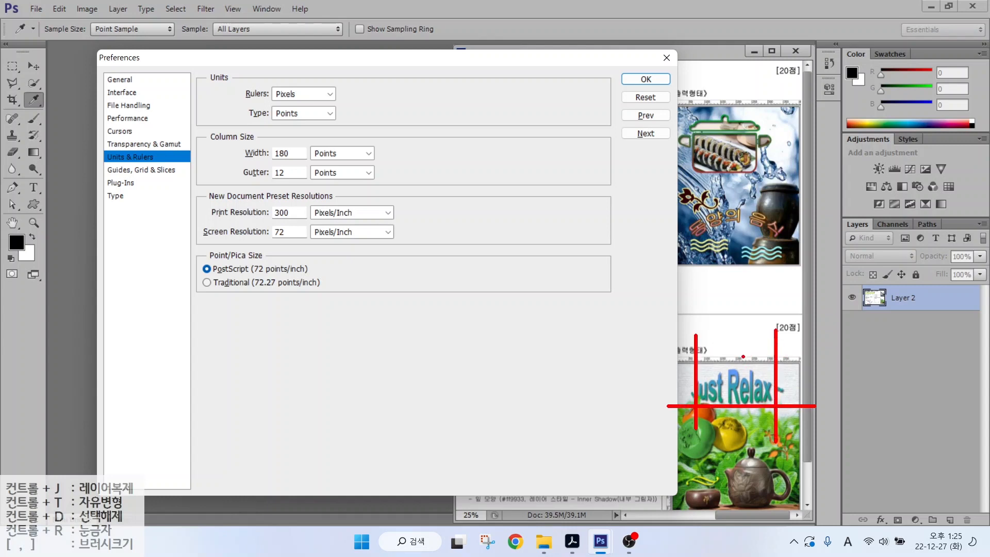
left_click_drag(762, 309, 731, 360)
mouse_move(311, 98)
left_mouse_down()
mouse_move(260, 96)
mouse_move(282, 69)
mouse_move(302, 102)
left_mouse_up()
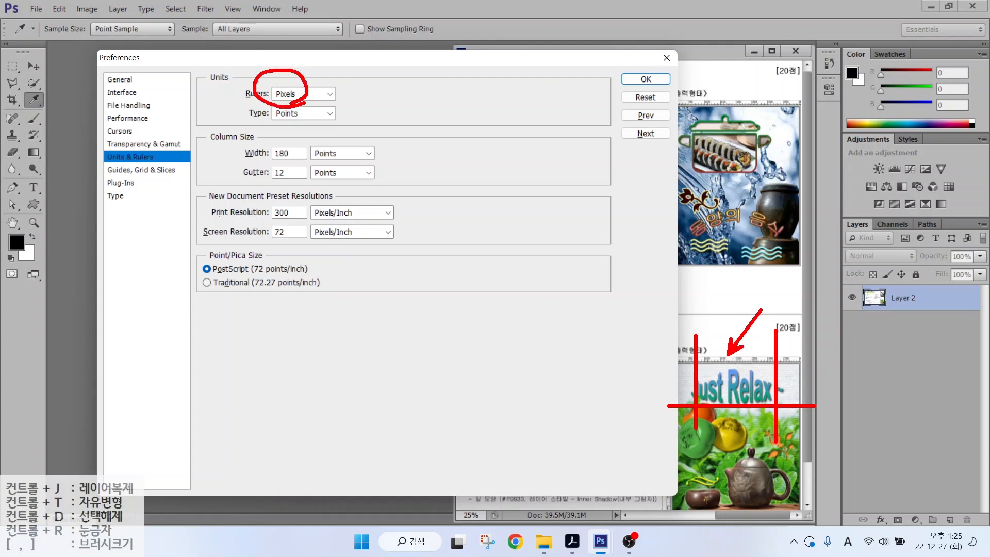
left_click_drag(293, 124, 329, 162)
key("Escape")
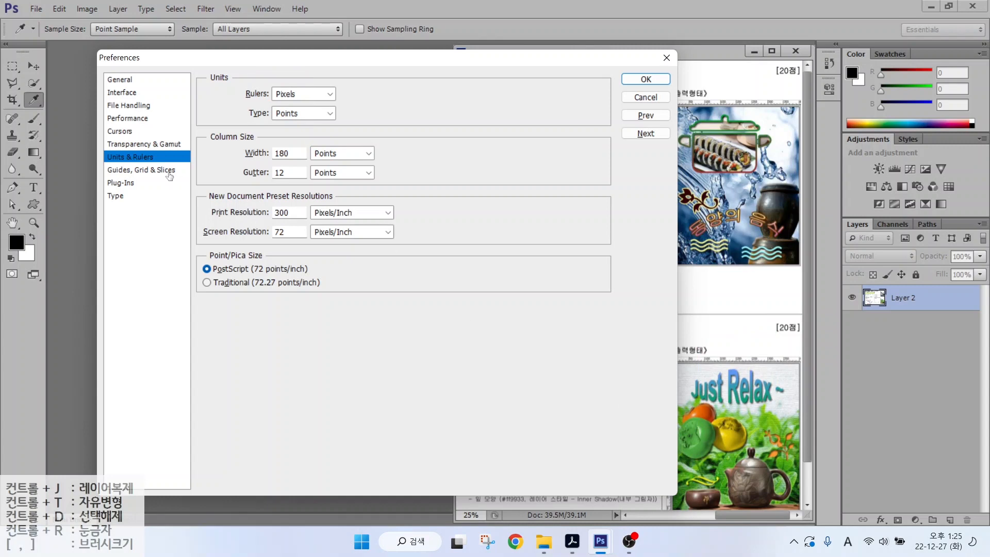
left_click(165, 170)
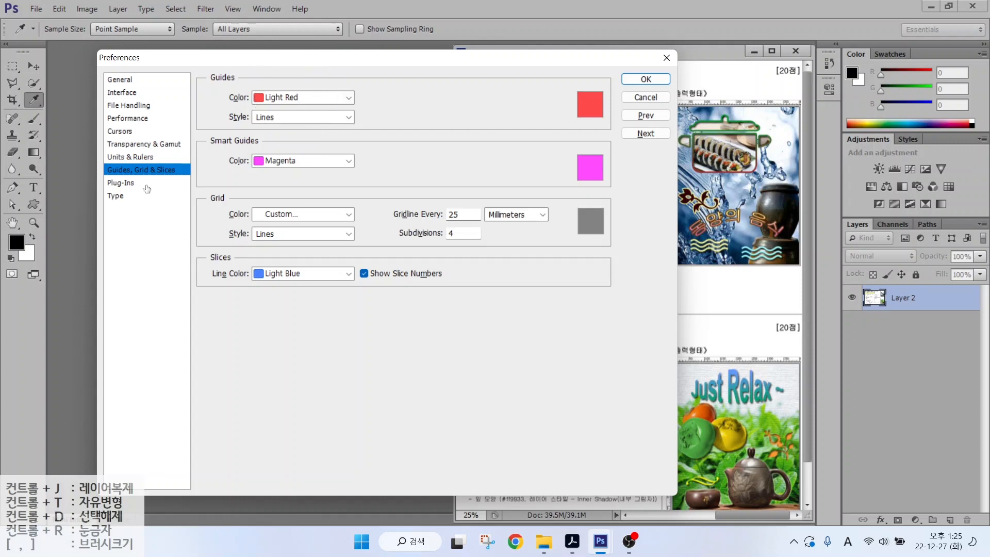
- Check Show Font Names in English is off on the Type page, close Preferences with OK, and select the Marquee tool
left_click(114, 199)
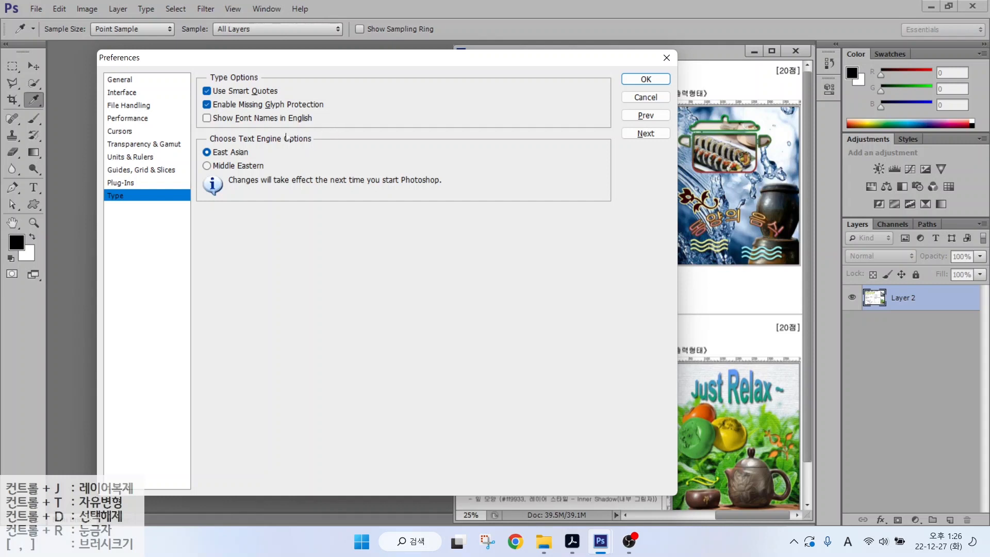
key("alt")
left_click_drag(190, 108, 336, 128)
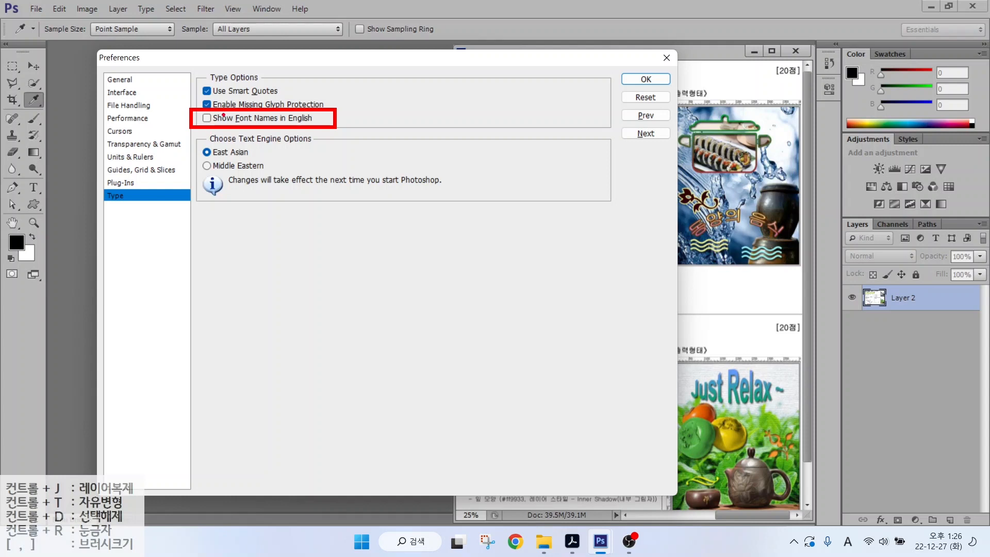
key("Escape")
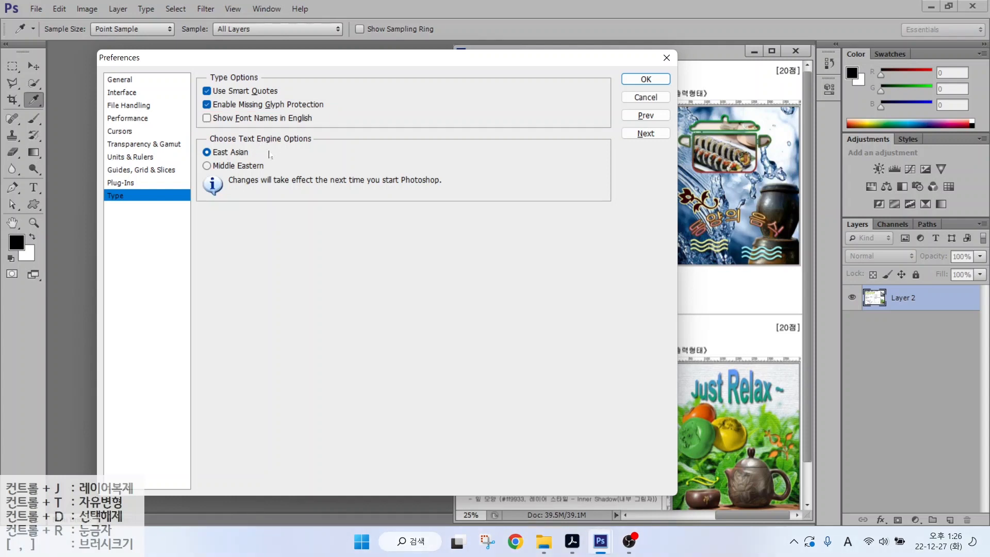
left_click(645, 78)
key("m")
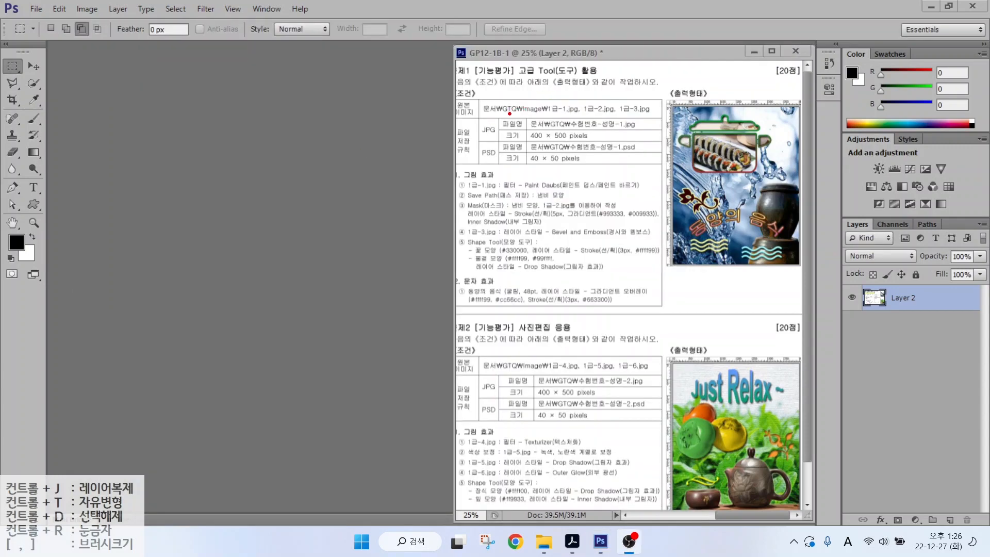
- Start a new document, naming it with the candidate number and the candidate's name
left_click_drag(509, 113, 641, 143)
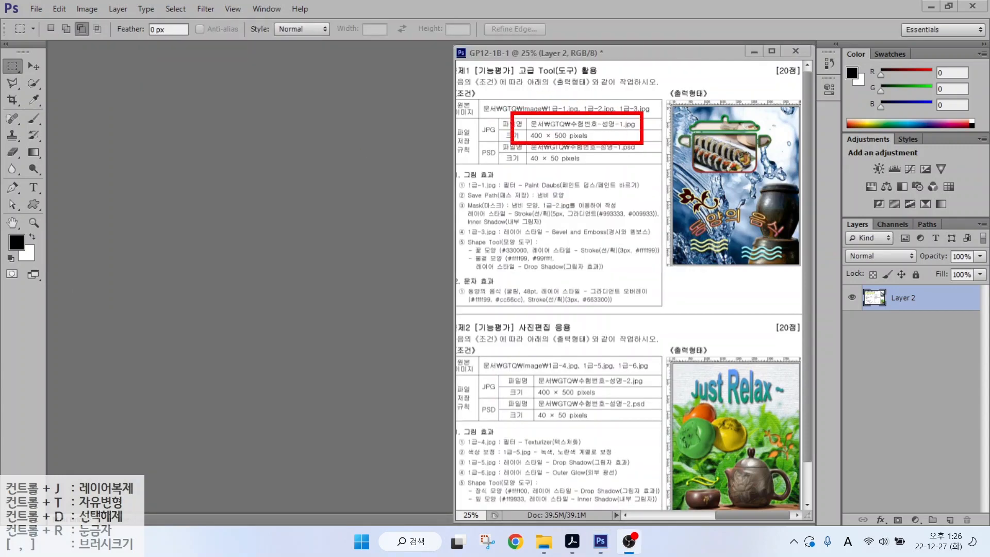
left_click_drag(588, 113, 637, 68)
left_click_drag(551, 138, 591, 164)
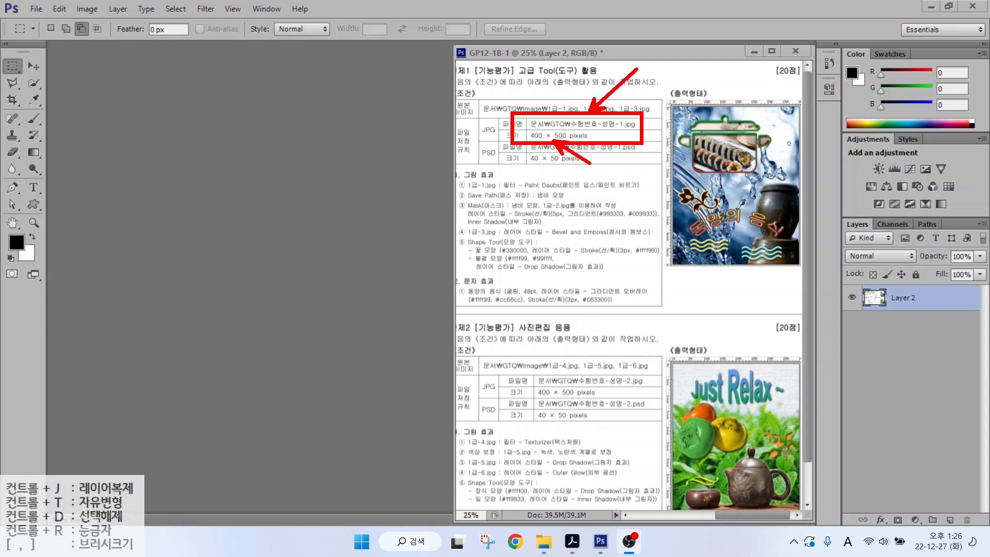
key("Escape")
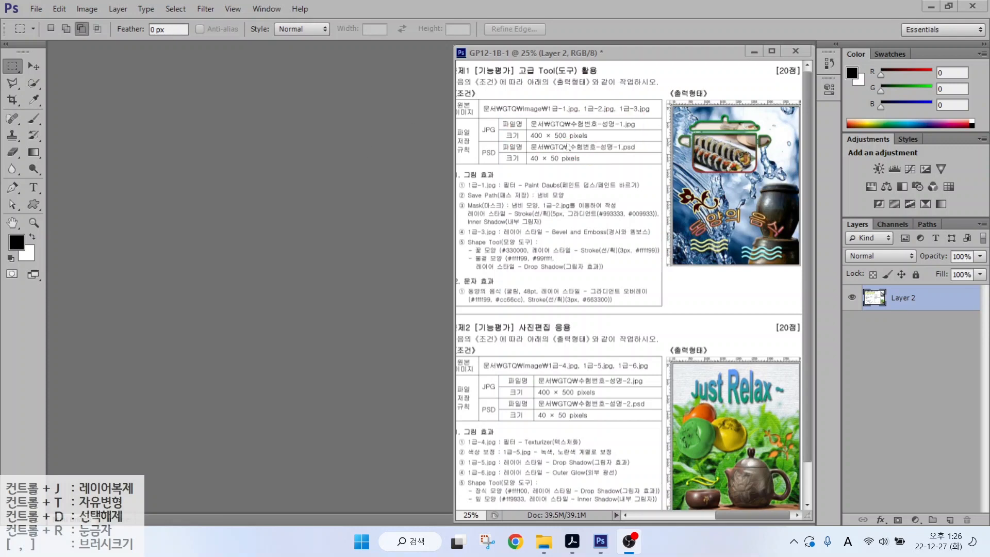
left_click(40, 11)
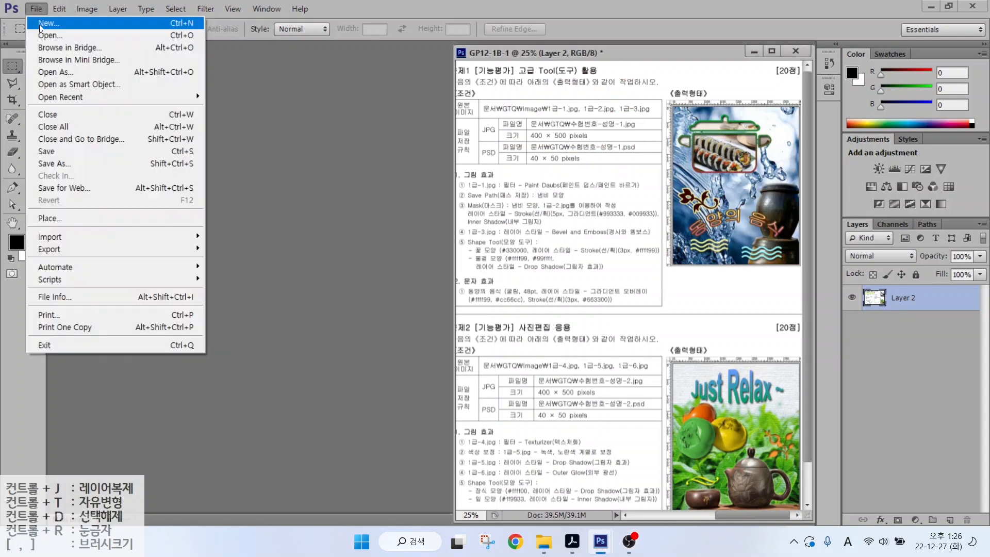
left_click(41, 24)
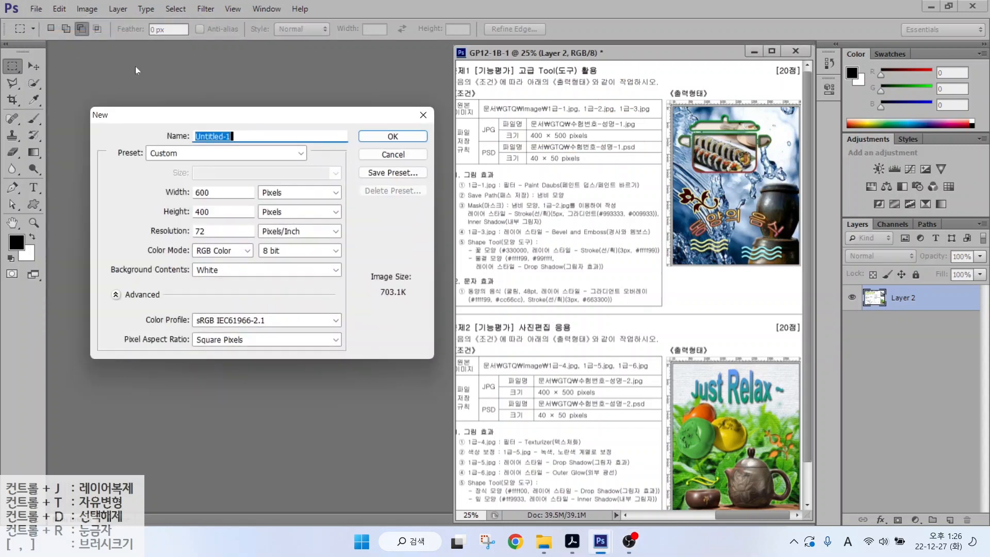
type("12345678-")
key("Hangul")
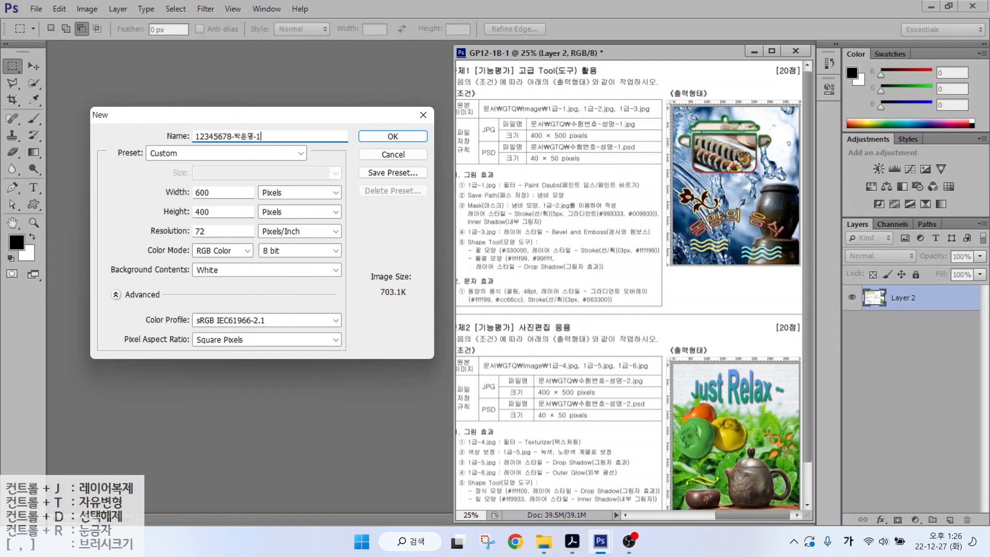
- Set it to 400 × 500 pixels, 72 ppi, RGB, white background, and create it
key("alt")
left_click_drag(250, 182, 295, 203)
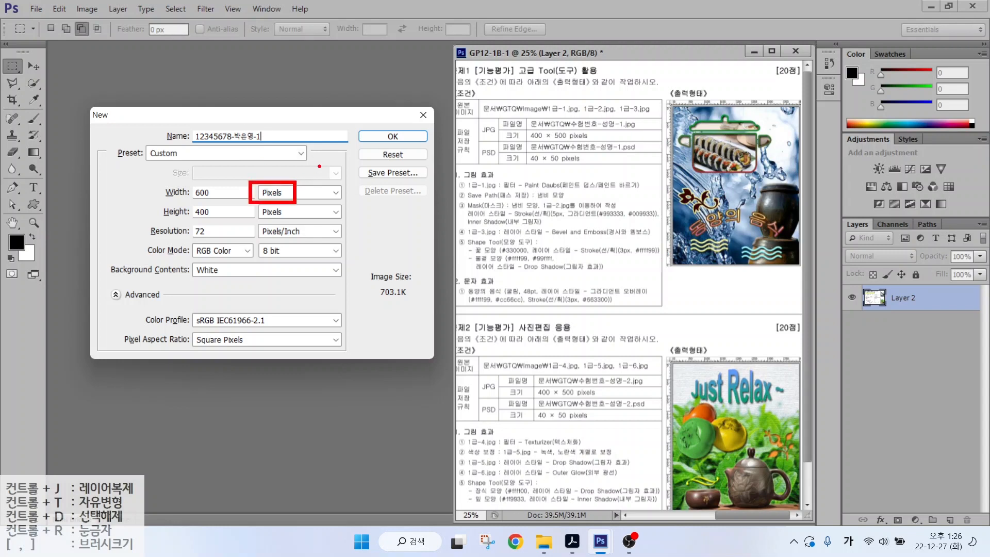
mouse_move(319, 166)
left_mouse_down()
mouse_move(306, 162)
mouse_move(328, 154)
left_mouse_up()
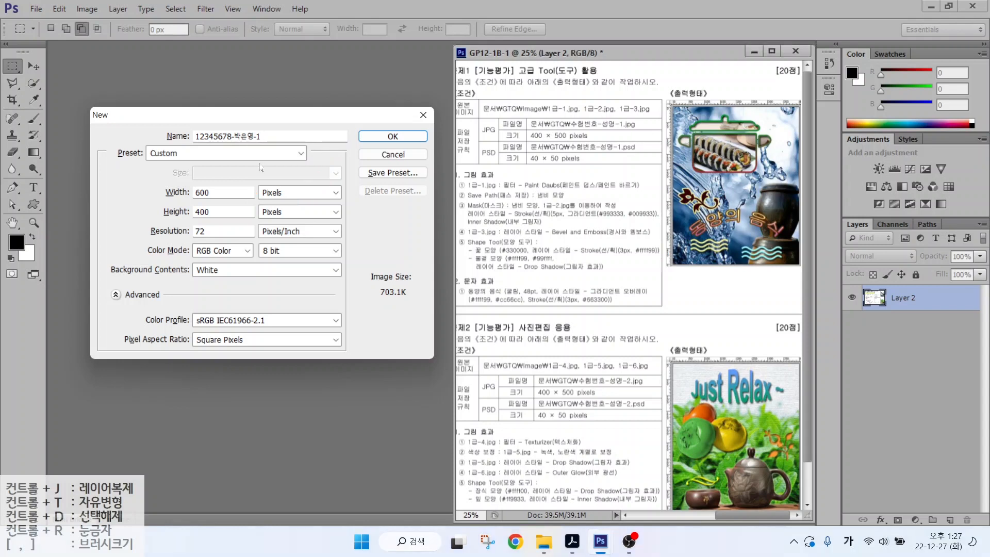
left_click(180, 191)
type("400")
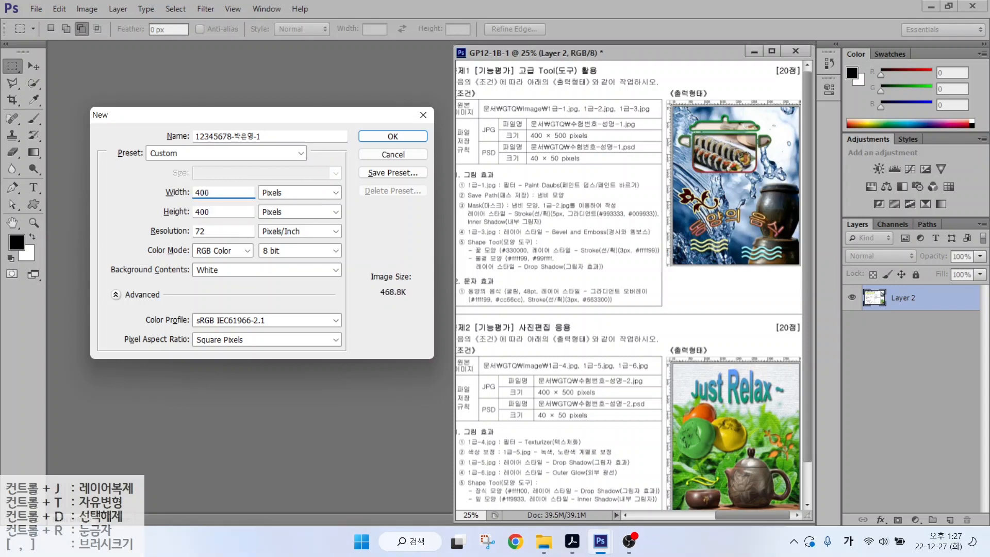
key("Tab")
type("500")
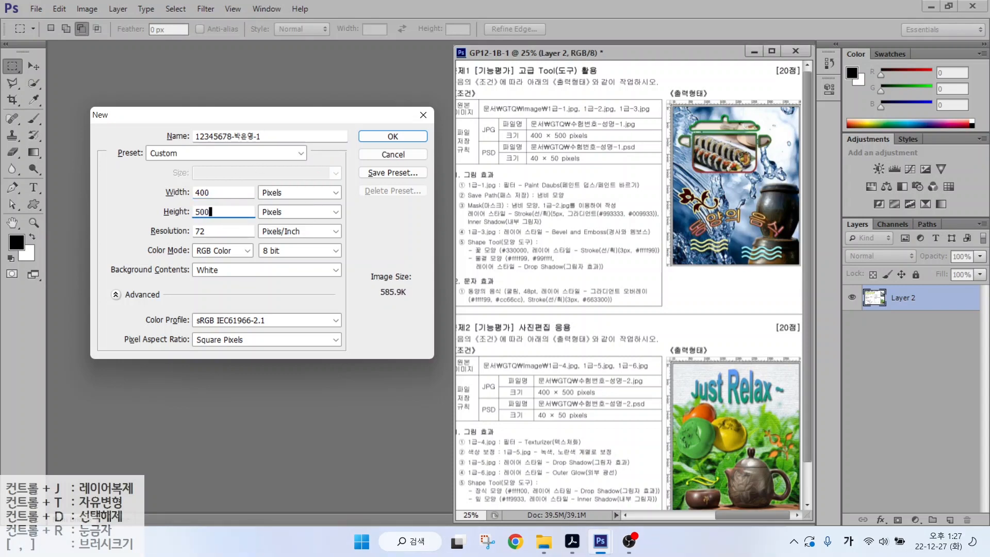
key("alt")
left_click_drag(184, 223, 213, 240)
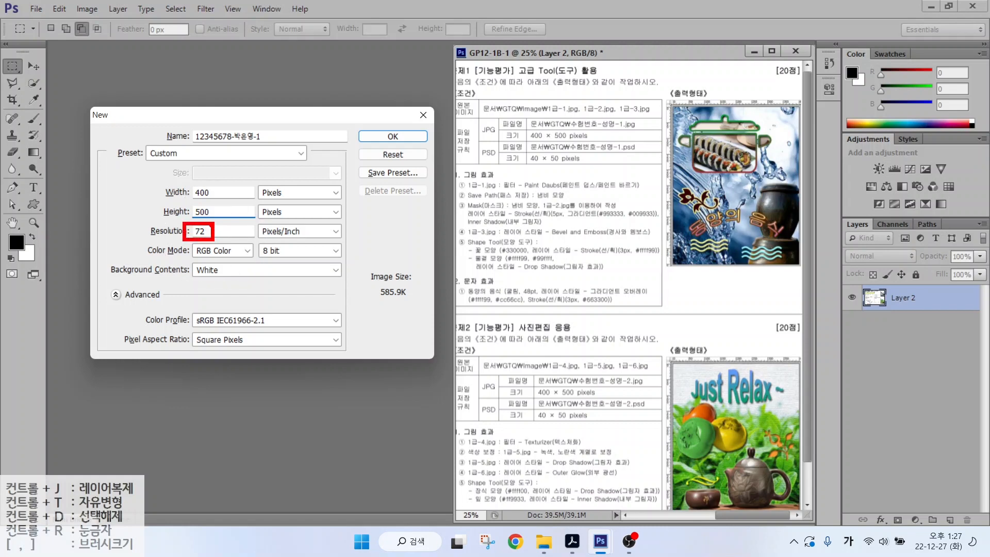
left_click_drag(208, 227, 255, 194)
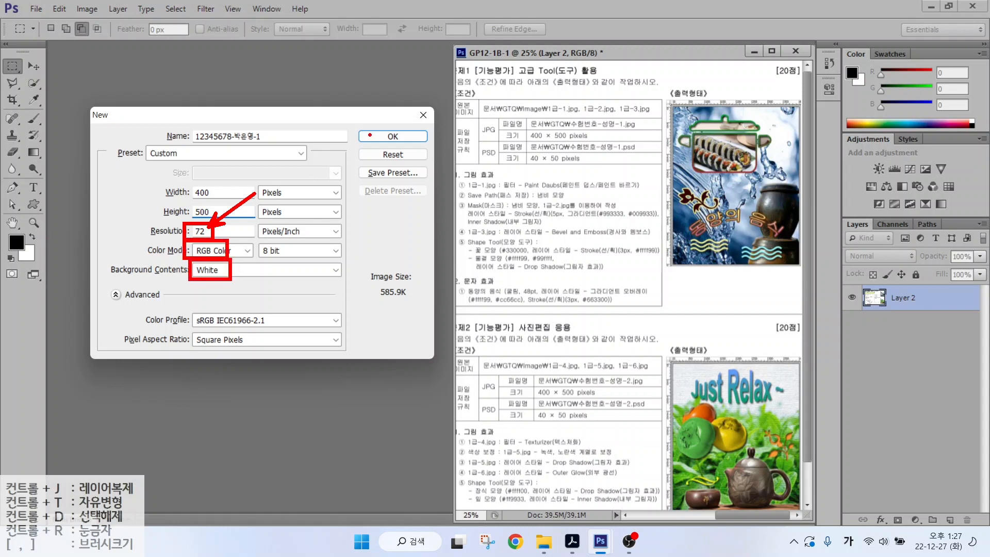
left_click(393, 137)
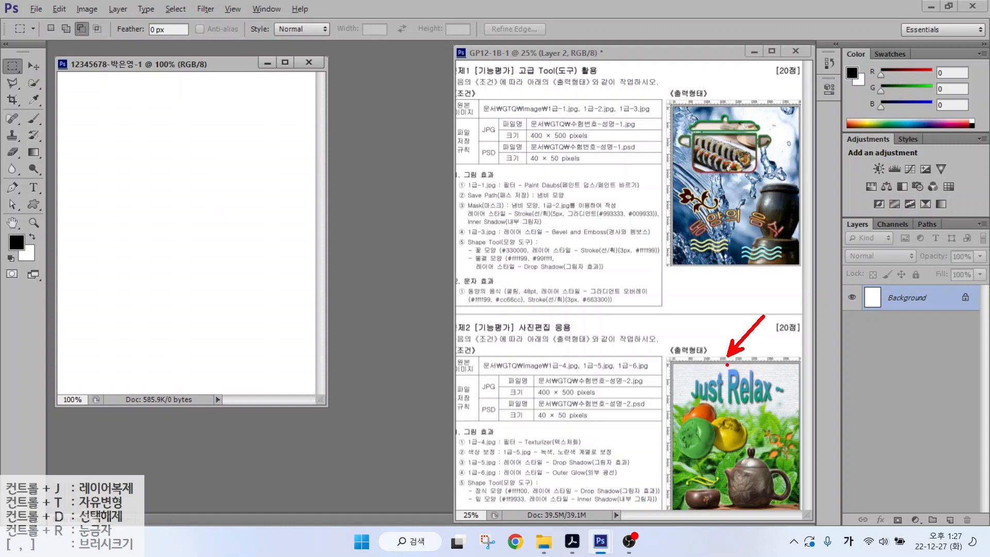
- Turn on View > Rulers and fit the new document to the screen
left_click(223, 13)
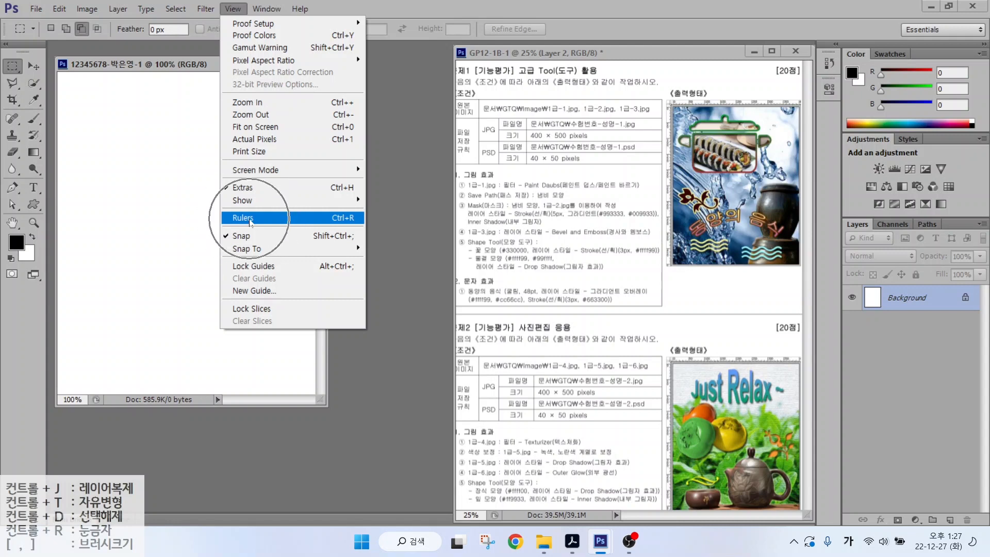
left_click(330, 219)
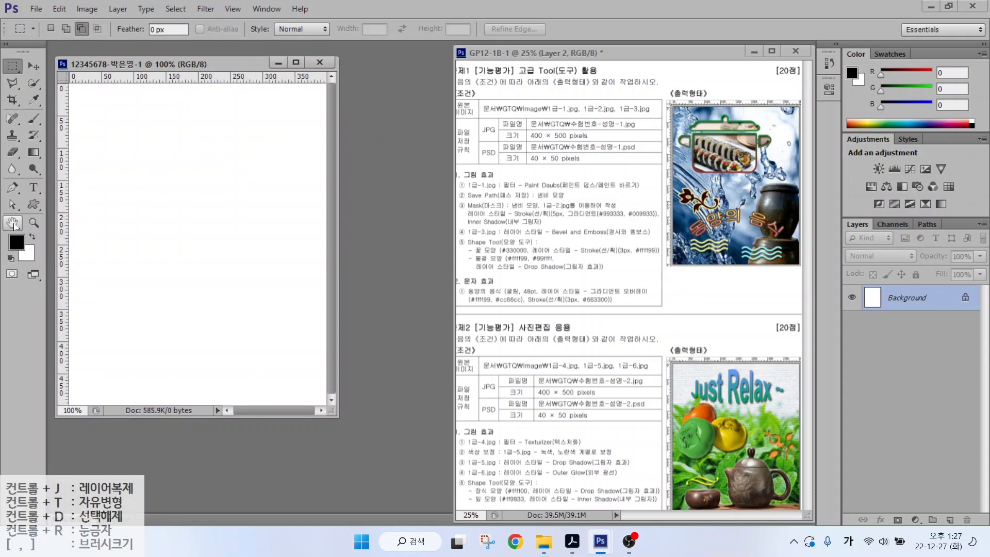
double_click(14, 225)
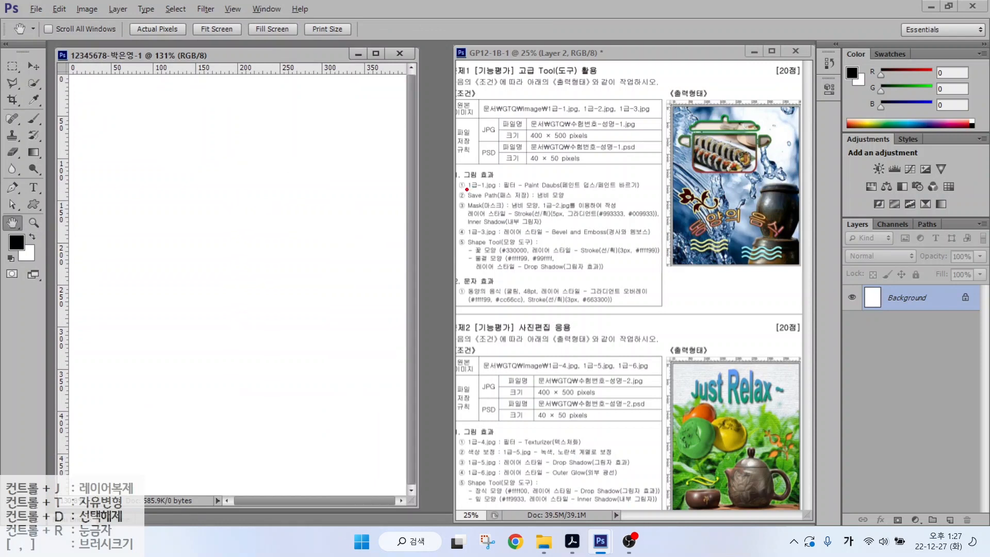
left_click_drag(467, 190, 540, 190)
left_click_drag(821, 81, 779, 117)
key("Escape")
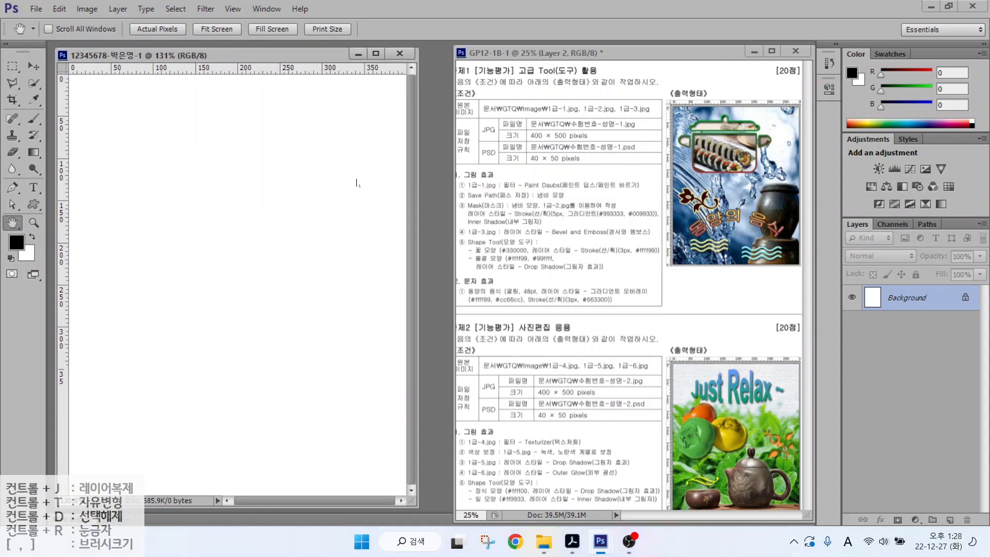
left_click(34, 10)
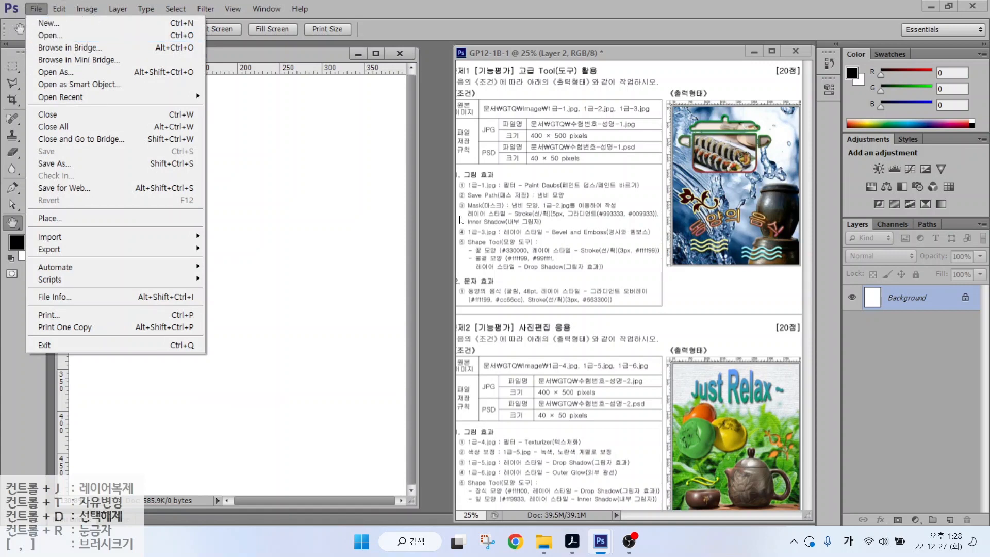
- Open 1급-1.jpg from the Documents > GTQ > image folder
left_click(434, 202)
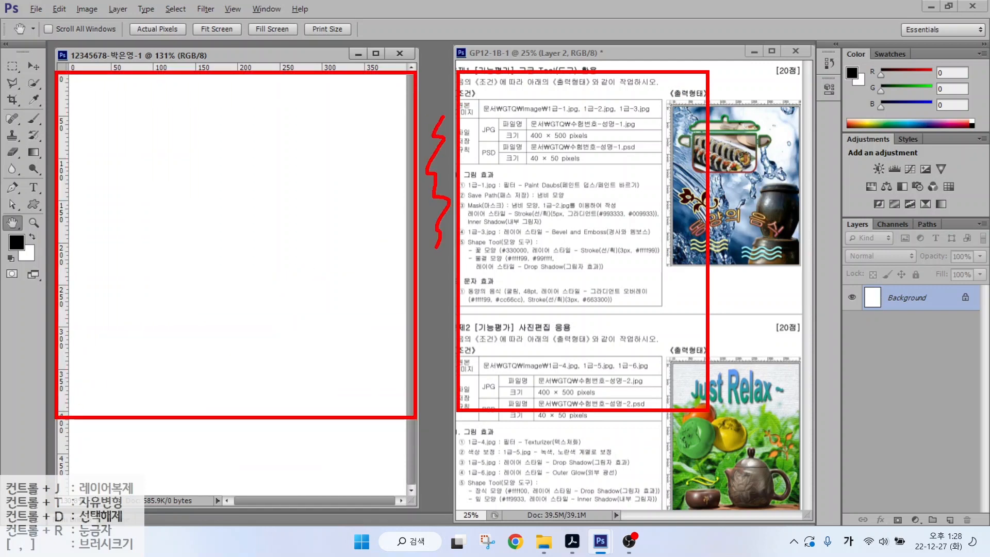
double_click(434, 162)
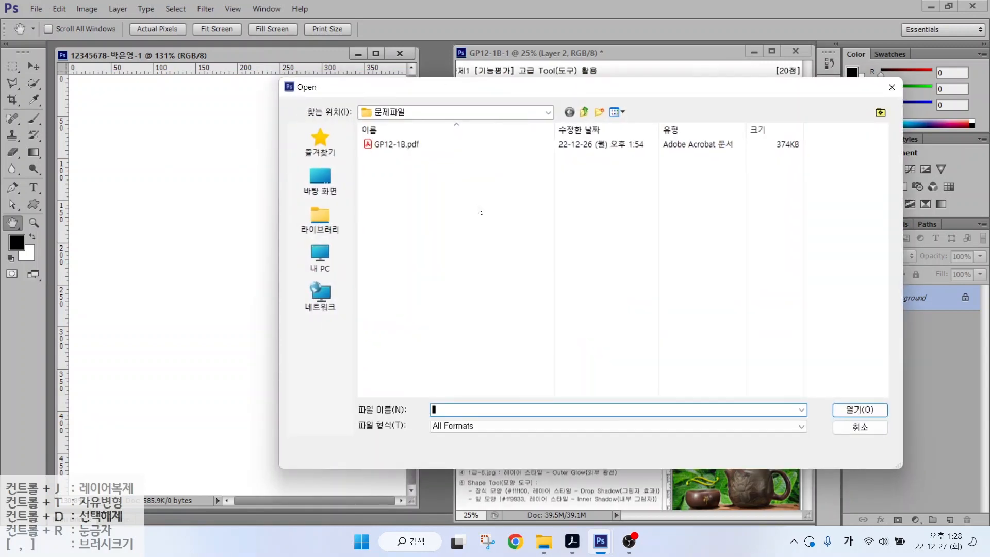
left_click(320, 218)
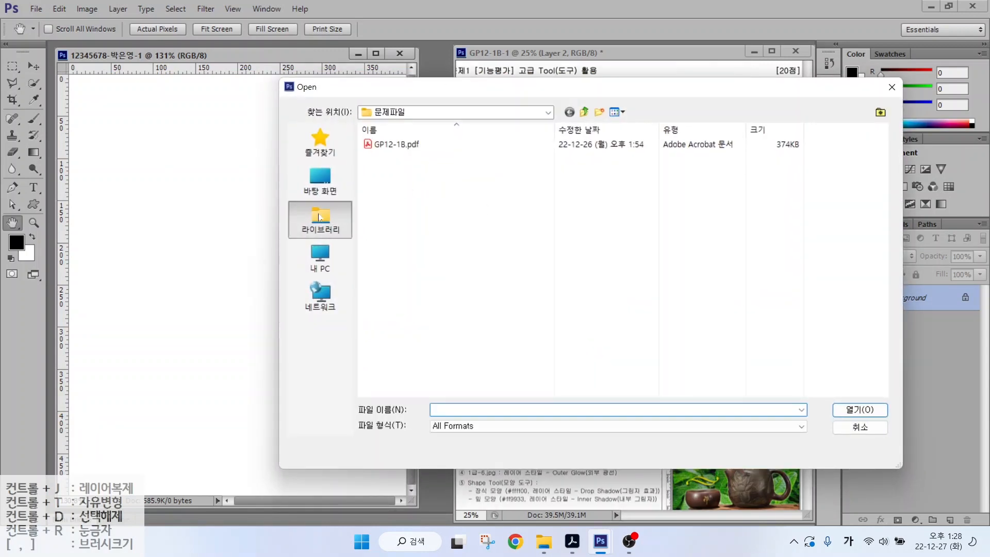
double_click(408, 143)
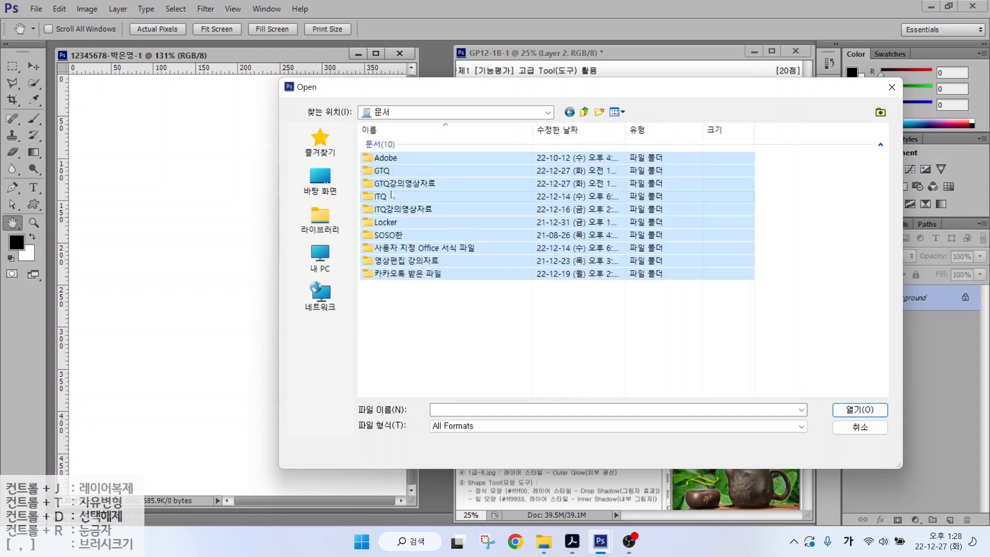
double_click(390, 171)
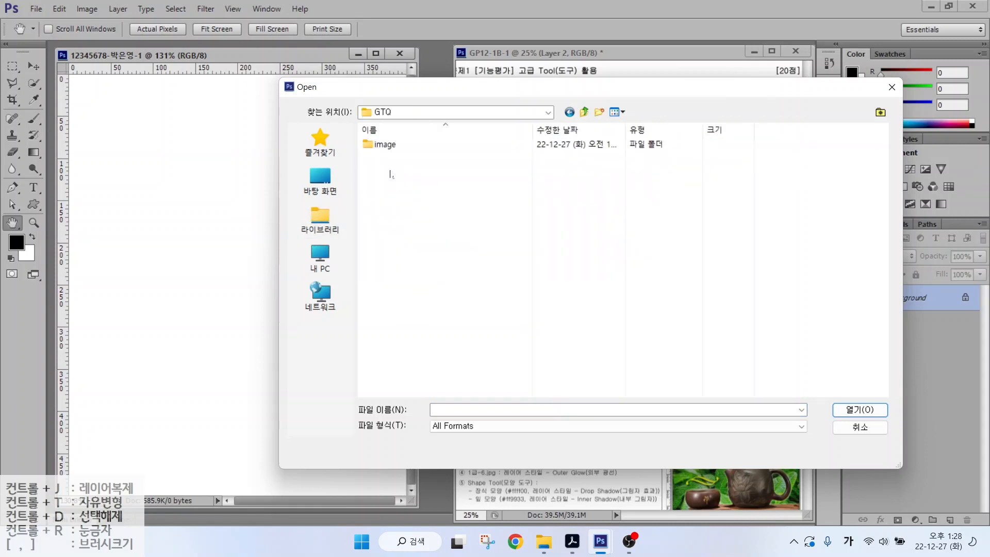
double_click(379, 144)
left_click(383, 145)
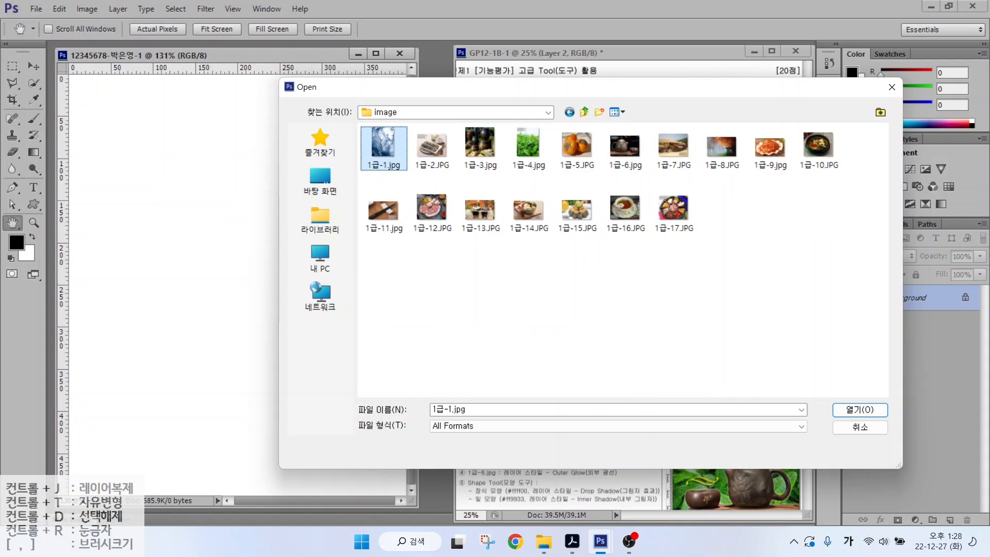
left_click(860, 409)
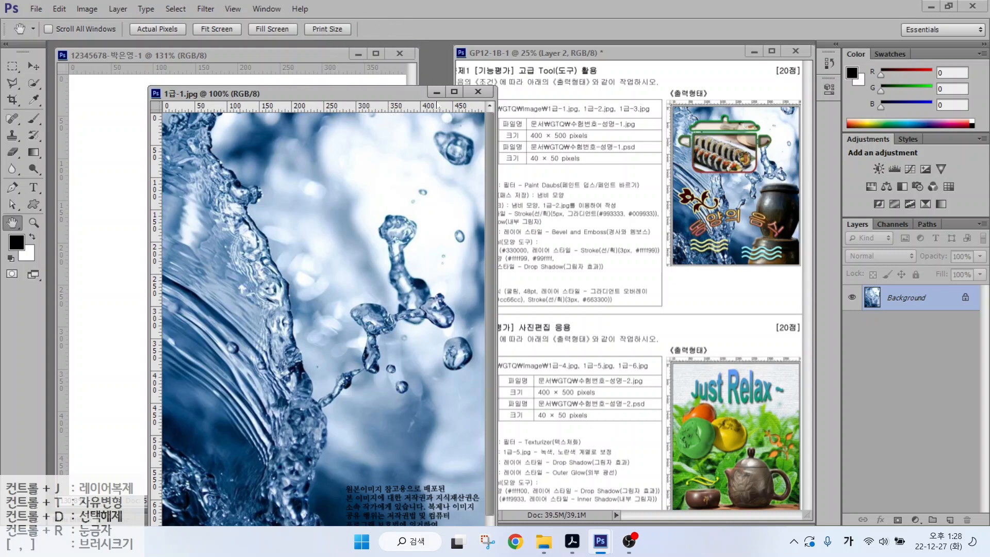
- Use Image Size to set 1급-1.jpg's width to 400 pixels, proportionally 536 high
left_click(460, 109)
left_click(87, 9)
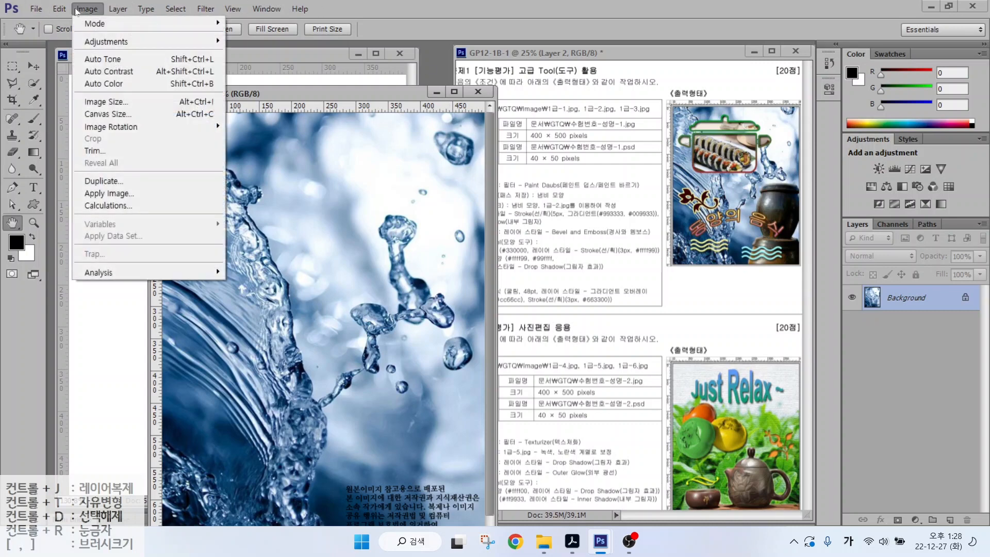
left_click(96, 102)
type("400")
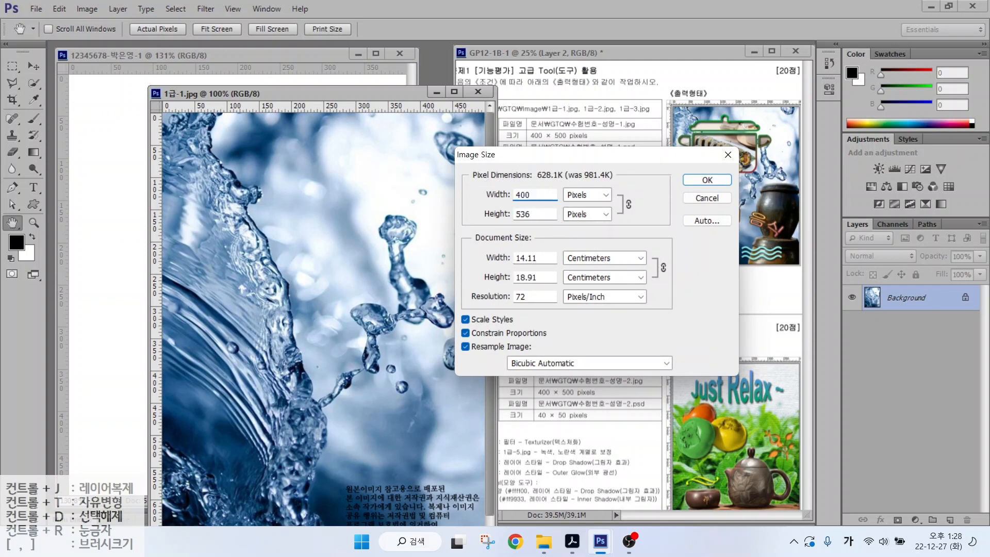
key("Tab")
type("500")
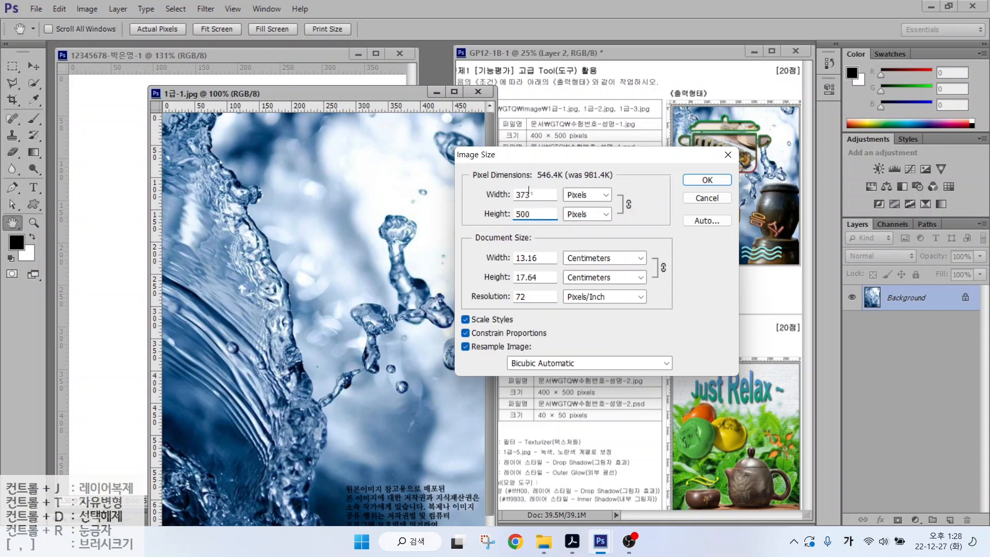
key("shift+Tab")
type("400")
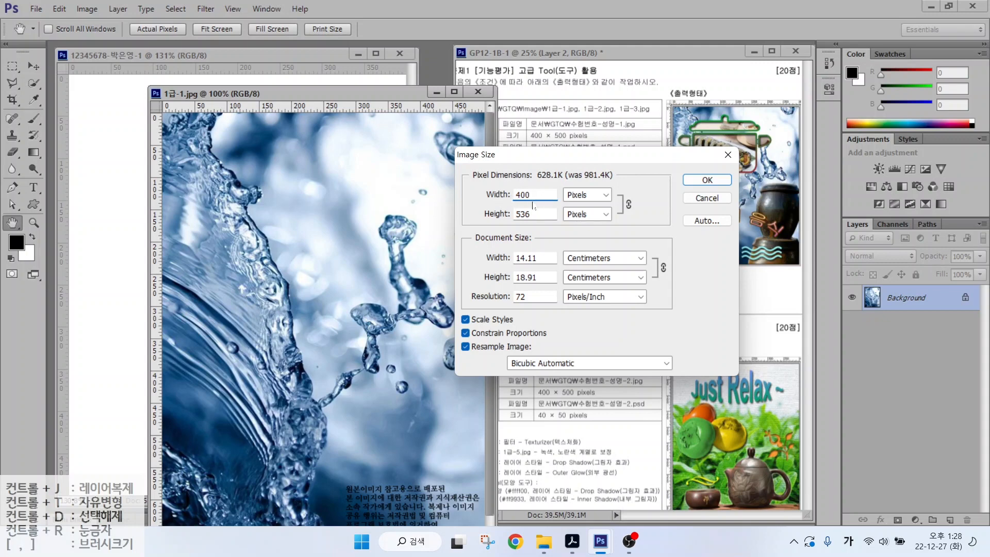
left_click(718, 181)
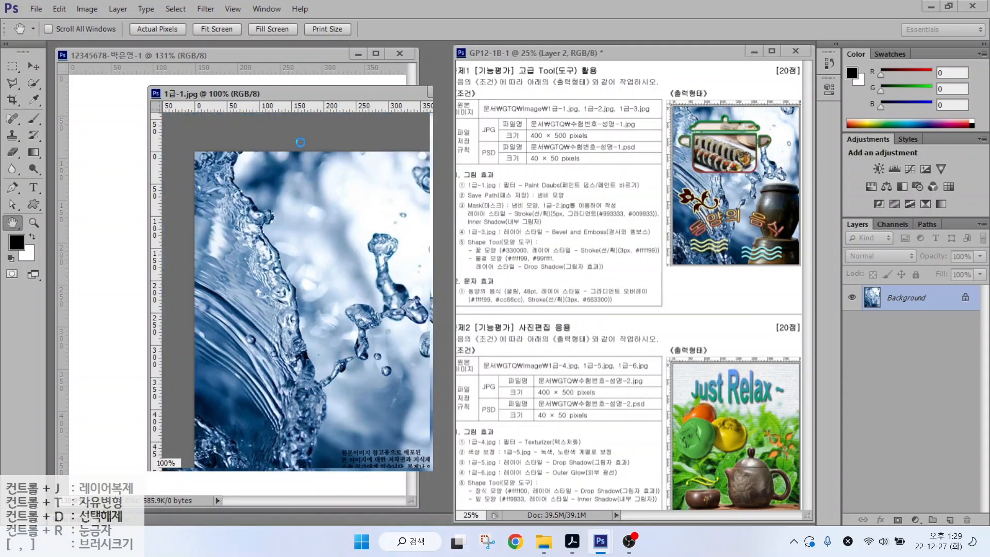
- Drag the water-splash photo into the exam document with the Move tool as a new layer
left_click_drag(205, 94, 306, 112)
left_click(32, 64)
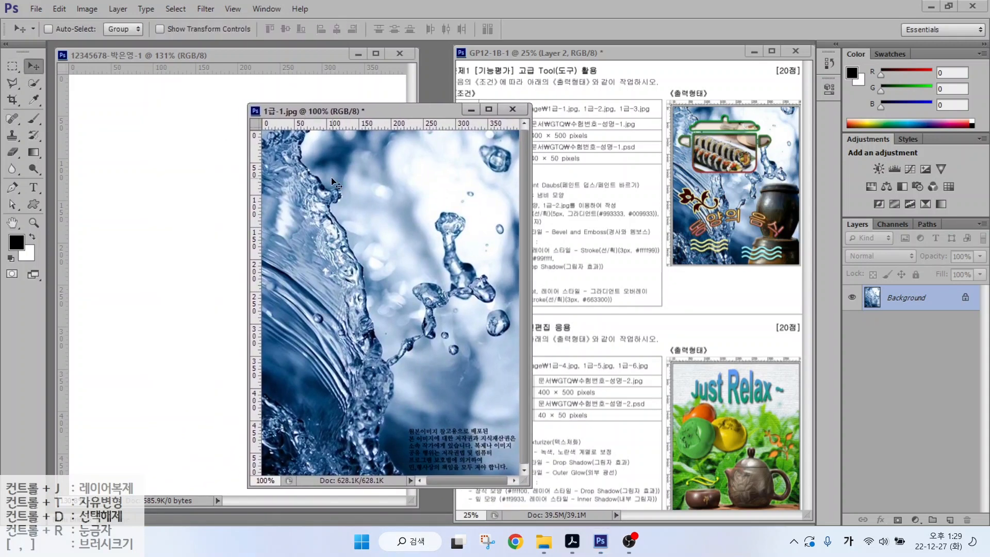
left_click_drag(335, 183, 185, 159)
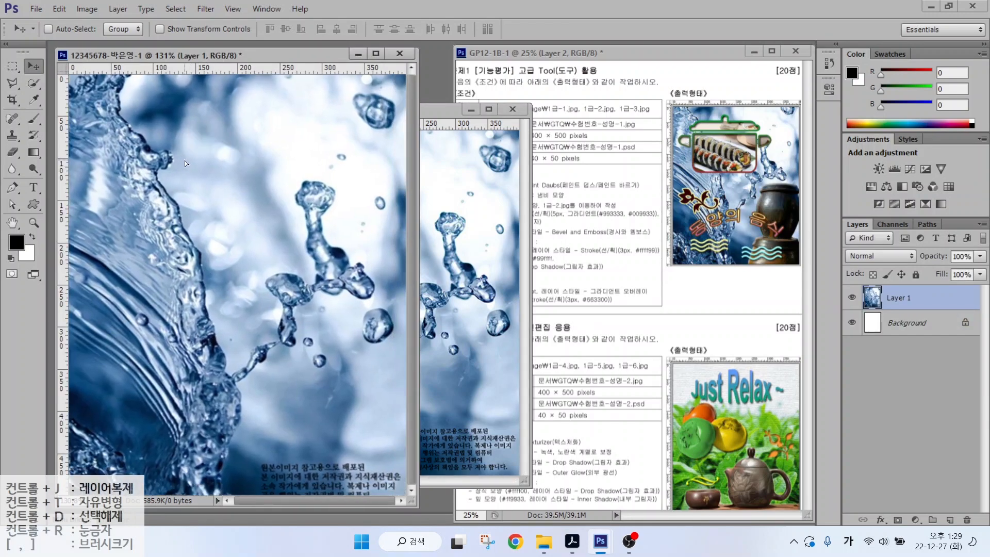
left_click(459, 180)
left_click_drag(360, 116, 226, 66)
- Select all of the water photo, then close the original 1급-1.jpg document
left_click(179, 104)
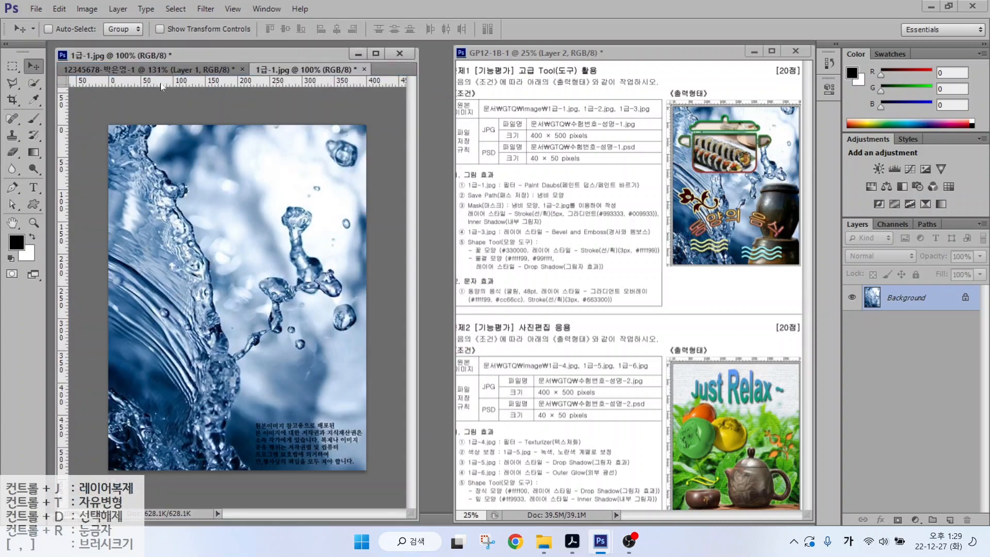
left_click_drag(209, 78, 205, 61)
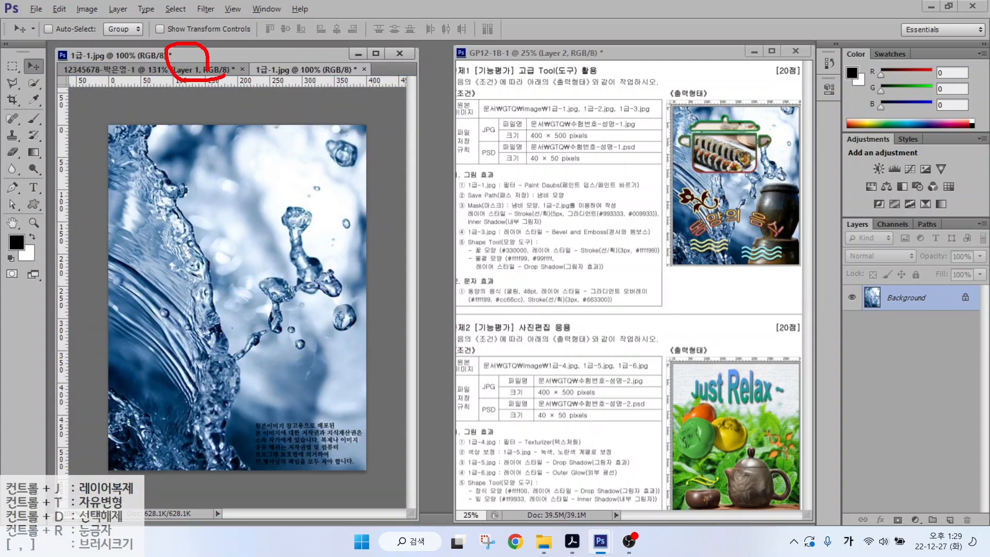
left_click_drag(272, 77, 312, 82)
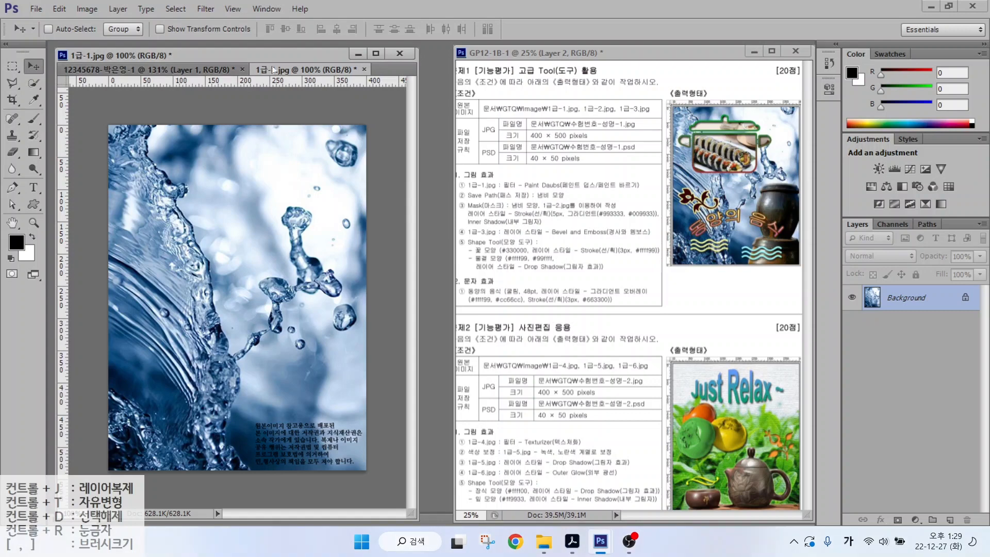
key("ctrl+a")
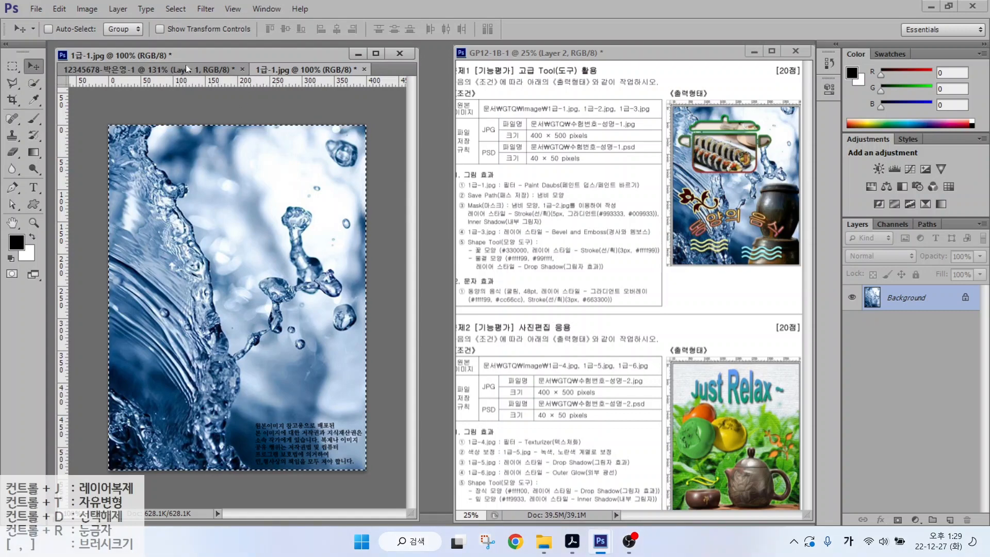
left_click(174, 70)
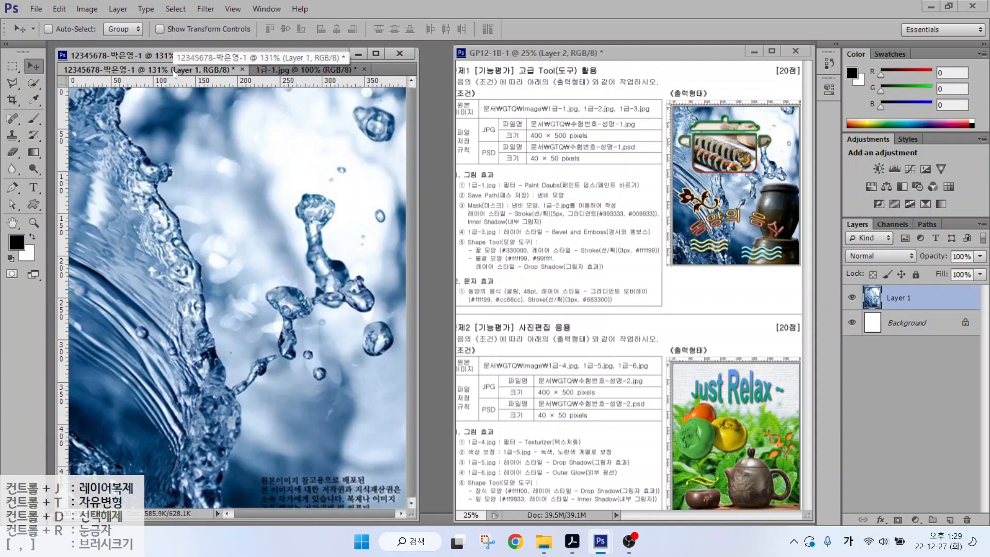
left_click(363, 69)
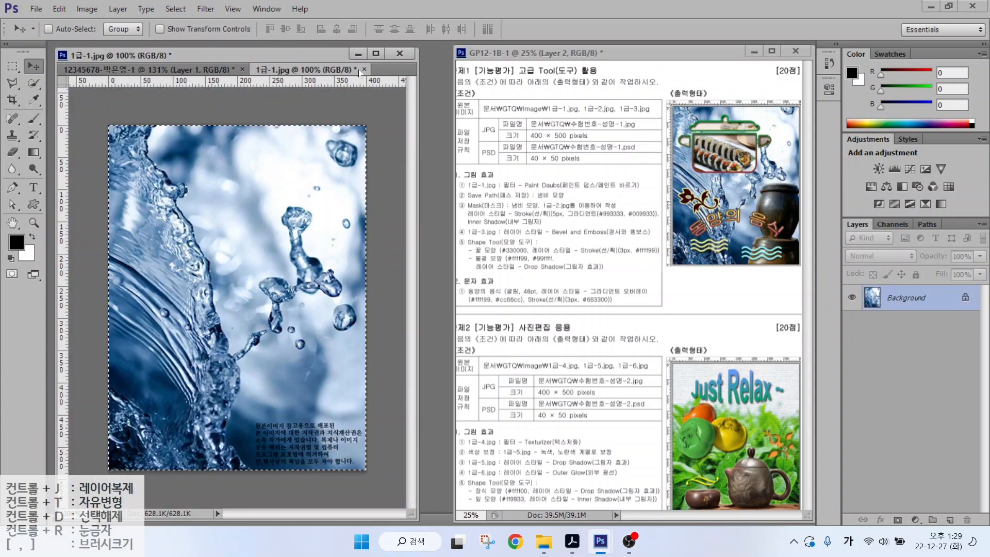
- Start renaming the new water layer to 1-1
left_click(926, 307)
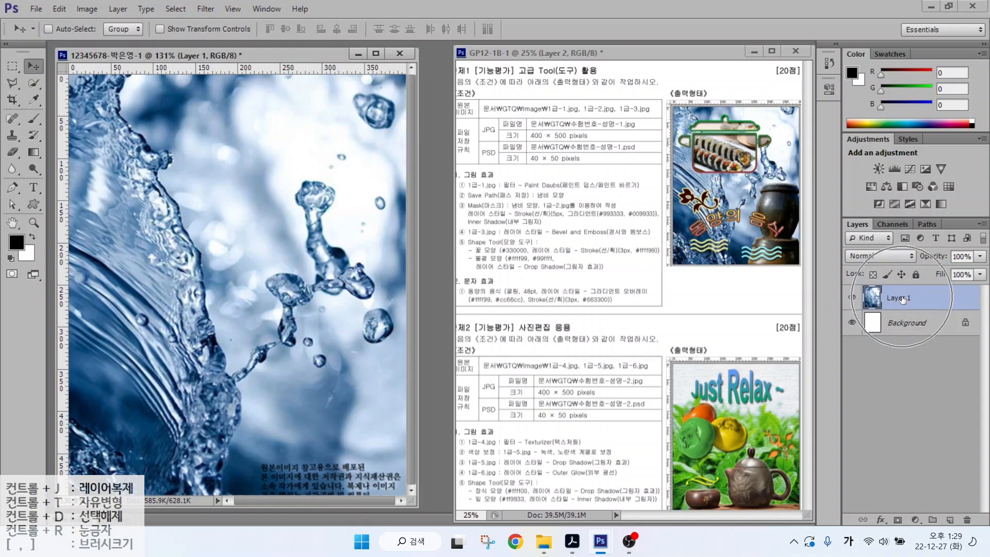
double_click(902, 298)
type("1-1")
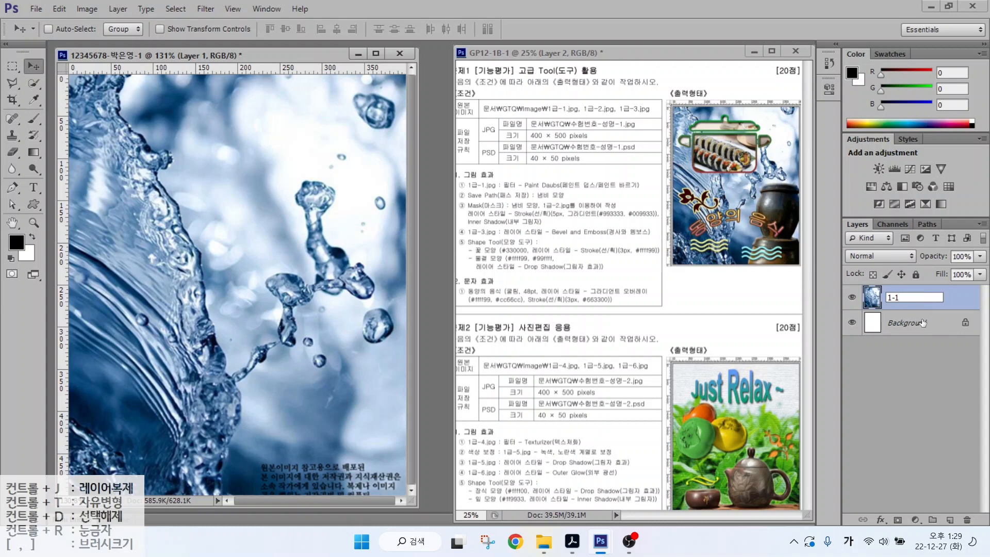
- Confirm the layer name 1-1 and apply Filter Gallery's Artistic > Paint Daubs (brush size 8, sharpness 7)
key("Return")
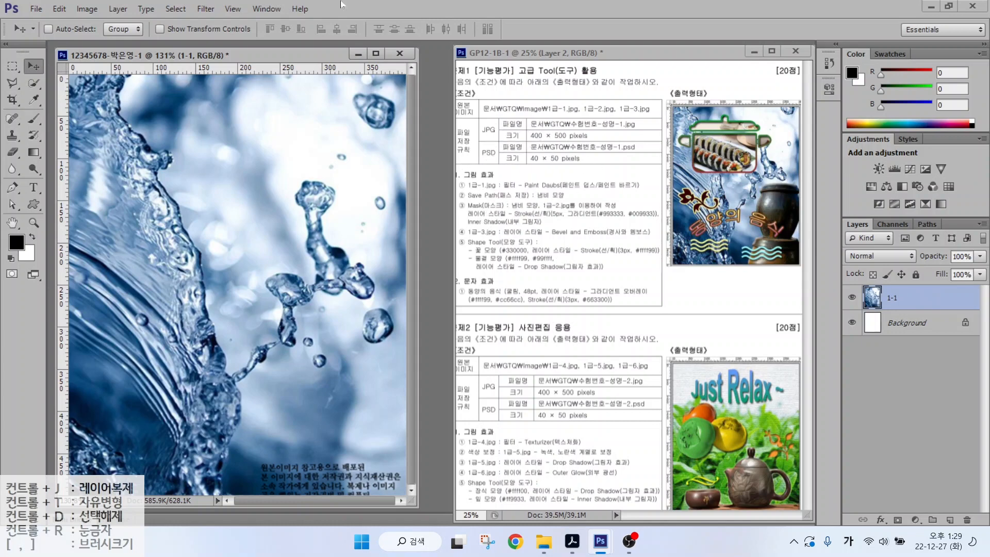
left_click(201, 9)
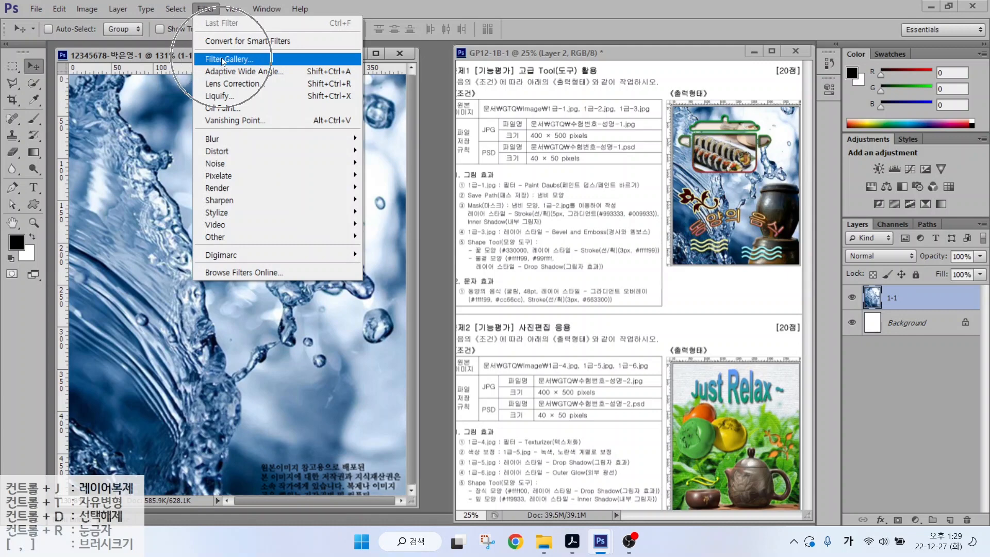
left_click(223, 59)
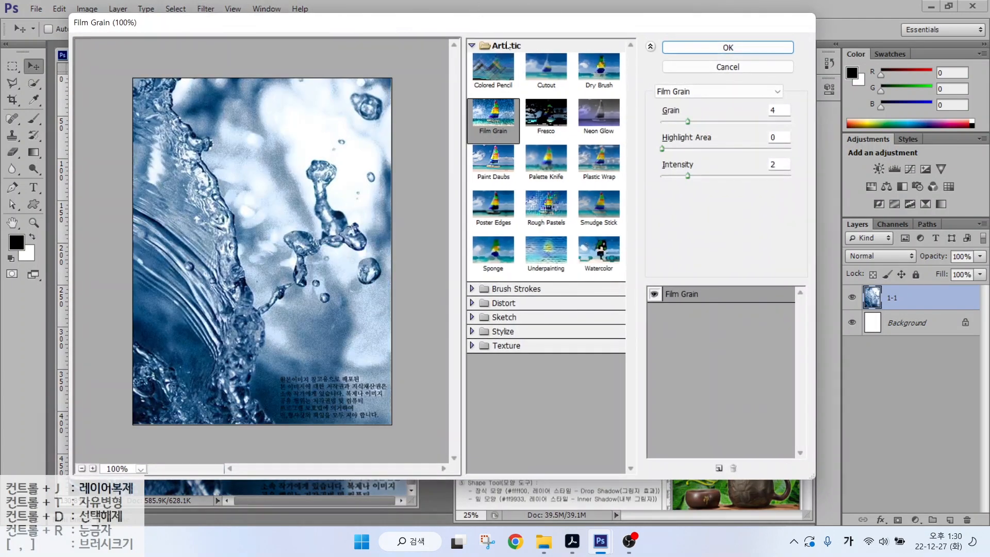
left_click(508, 46)
left_click(508, 46)
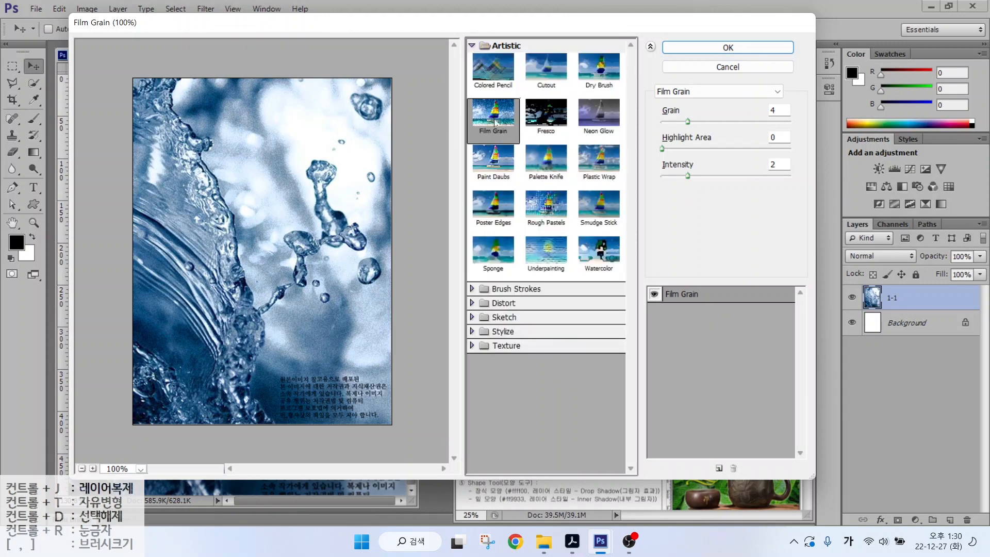
key("alt")
left_click(491, 163)
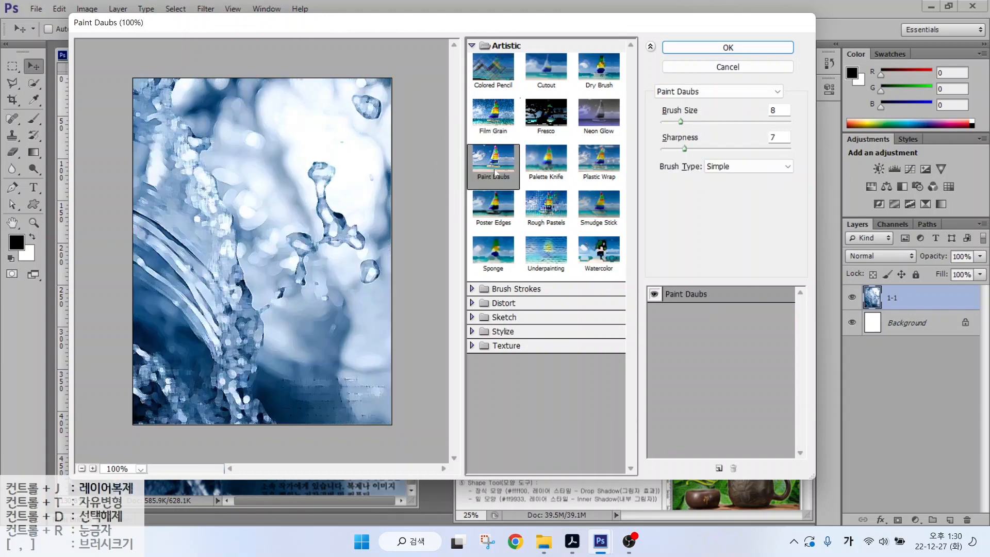
left_click(773, 46)
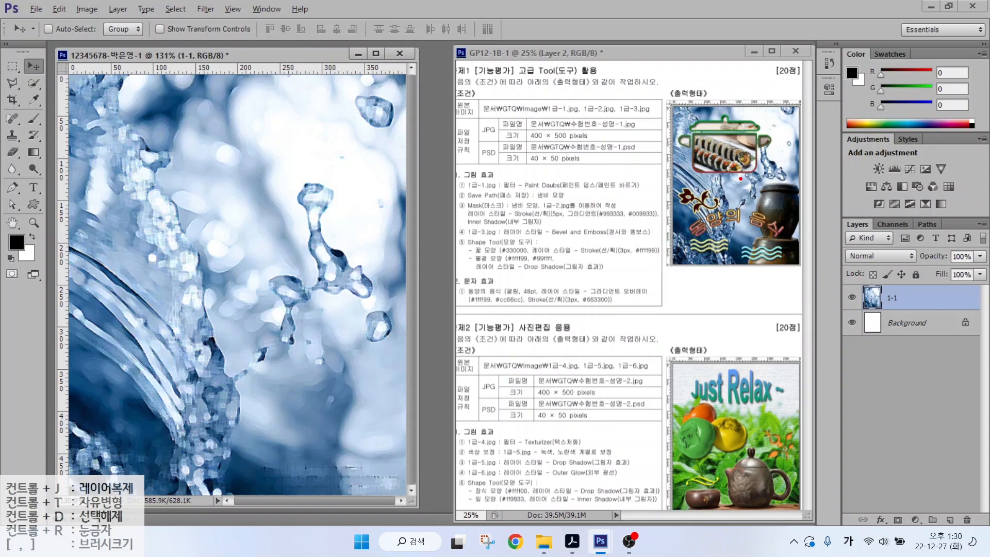
- Turn off layer 1-1's eye icon so only the white Background shows
mouse_move(740, 178)
left_mouse_down()
mouse_move(702, 191)
mouse_move(662, 134)
mouse_move(726, 109)
mouse_move(768, 140)
mouse_move(750, 174)
mouse_move(724, 182)
left_mouse_up()
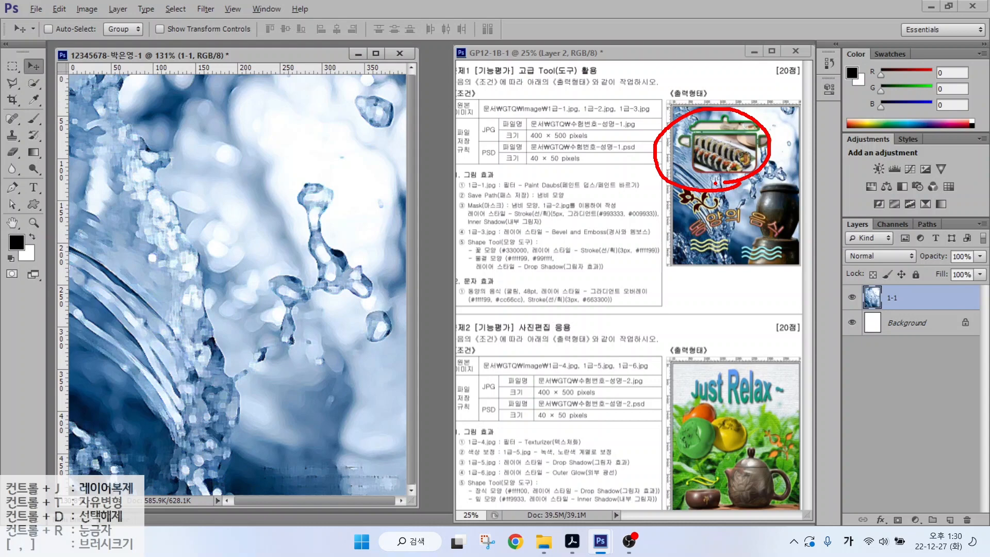
key("Escape")
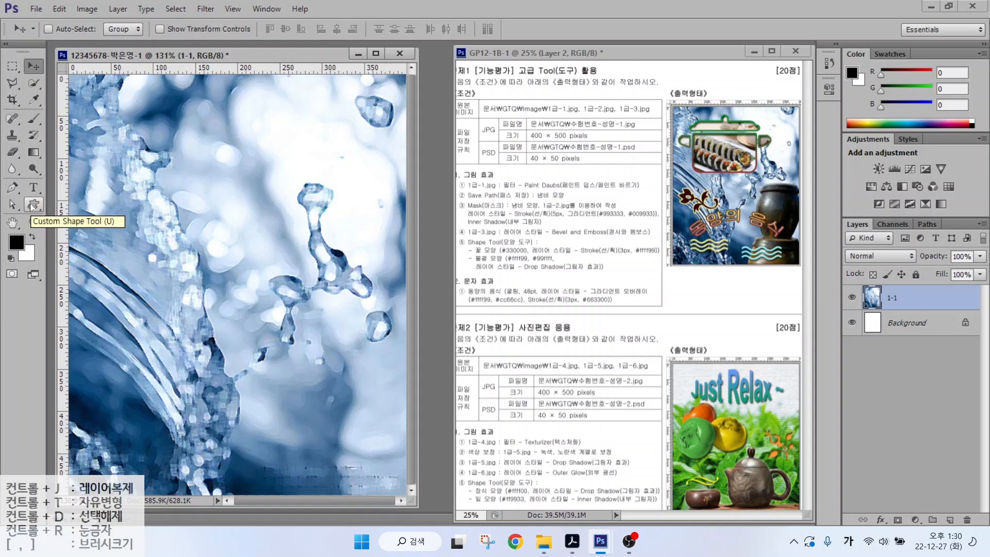
left_click(187, 211)
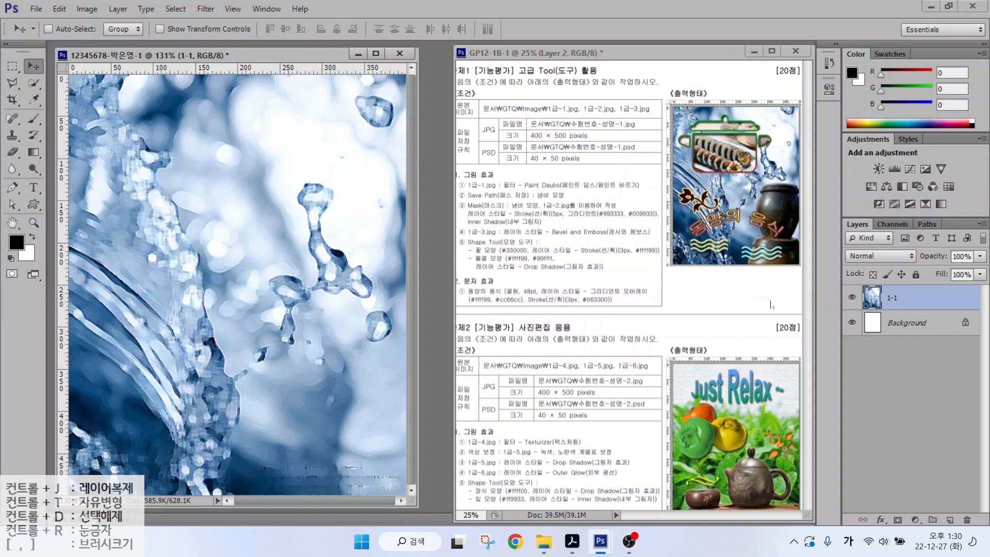
left_click(851, 298)
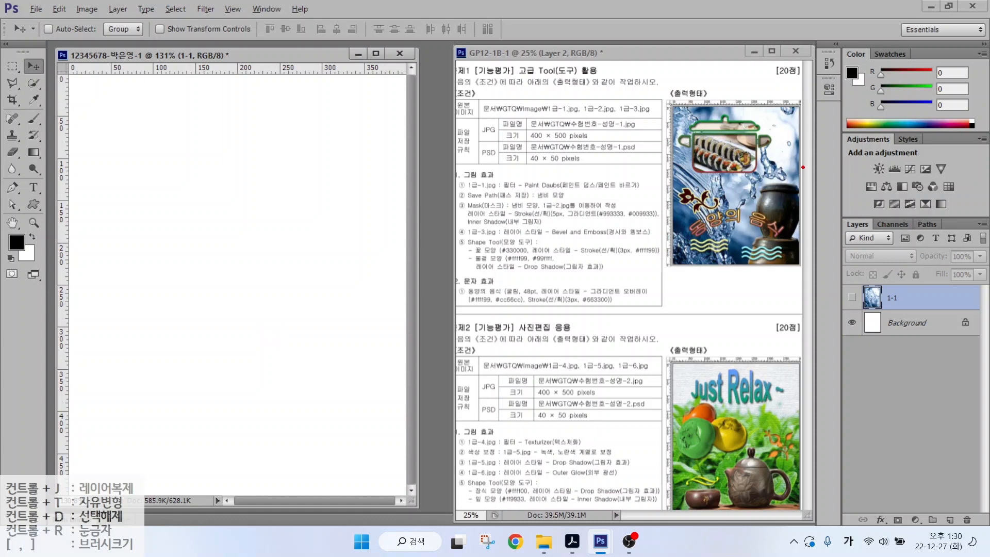
- Drag a horizontal guide from the top ruler and a vertical guide from the left ruler
left_click_drag(745, 172, 590, 172)
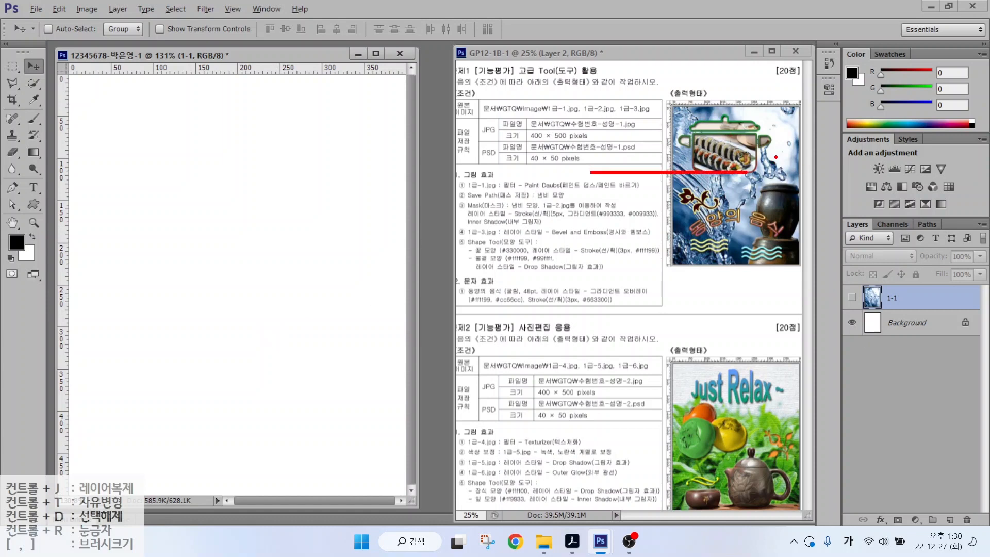
left_click_drag(768, 178, 768, 76)
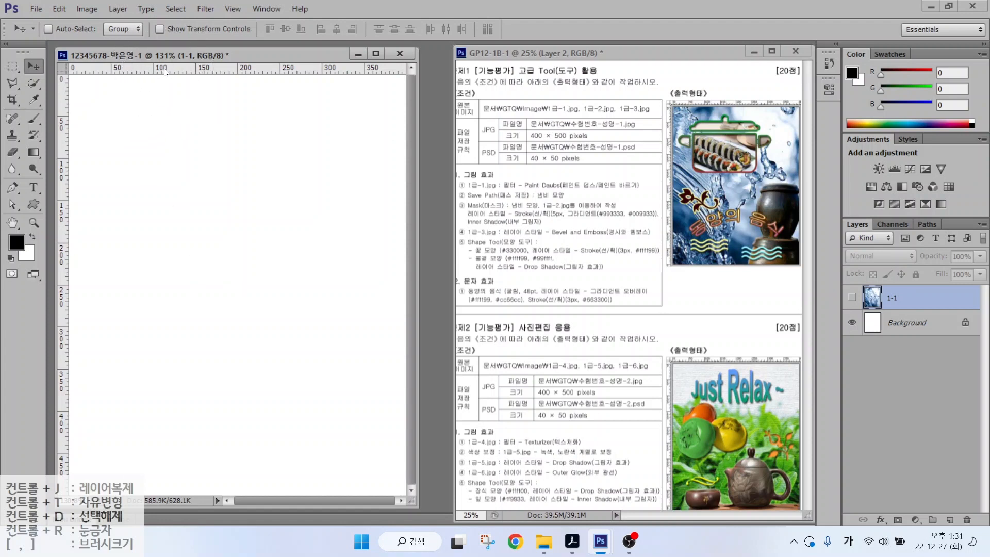
left_click_drag(164, 73, 154, 262)
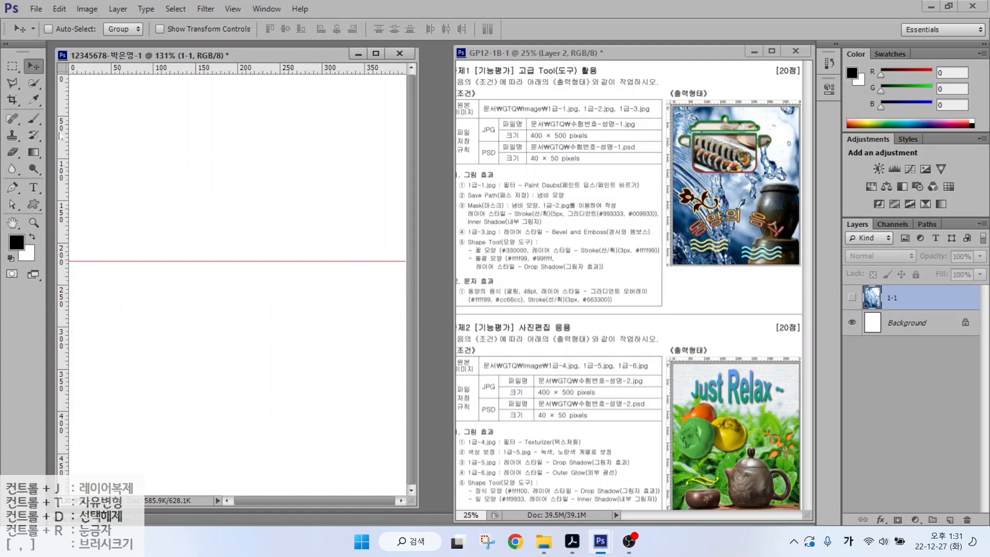
mouse_move(62, 132)
left_mouse_down()
mouse_move(126, 129)
mouse_move(323, 153)
left_mouse_up()
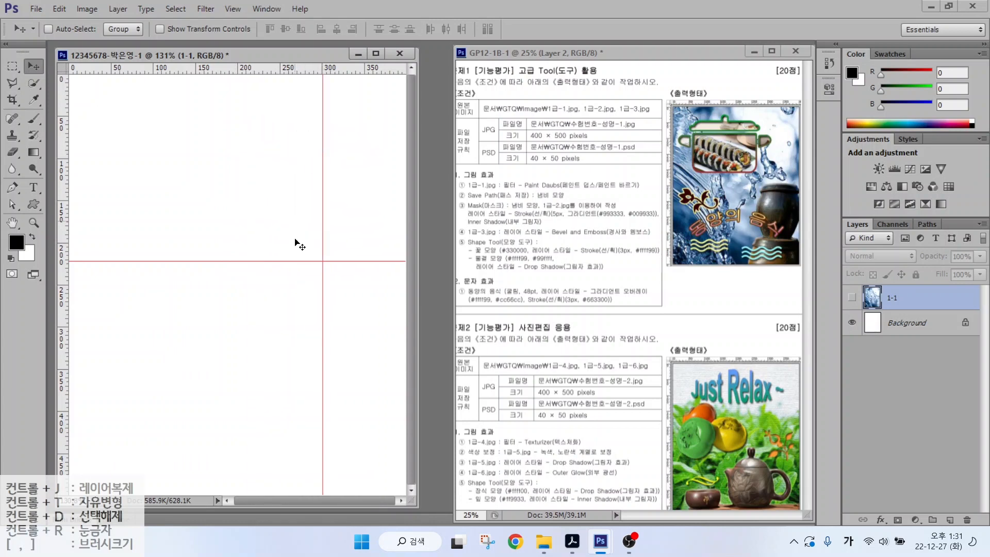
key("ctrl+2")
mouse_move(328, 248)
left_mouse_down()
mouse_move(260, 269)
mouse_move(100, 198)
mouse_move(148, 74)
mouse_move(309, 107)
mouse_move(321, 209)
mouse_move(298, 242)
left_mouse_up()
key("Escape")
- Set the Pen tool to Shape mode with a green fill swatch
left_click(12, 188)
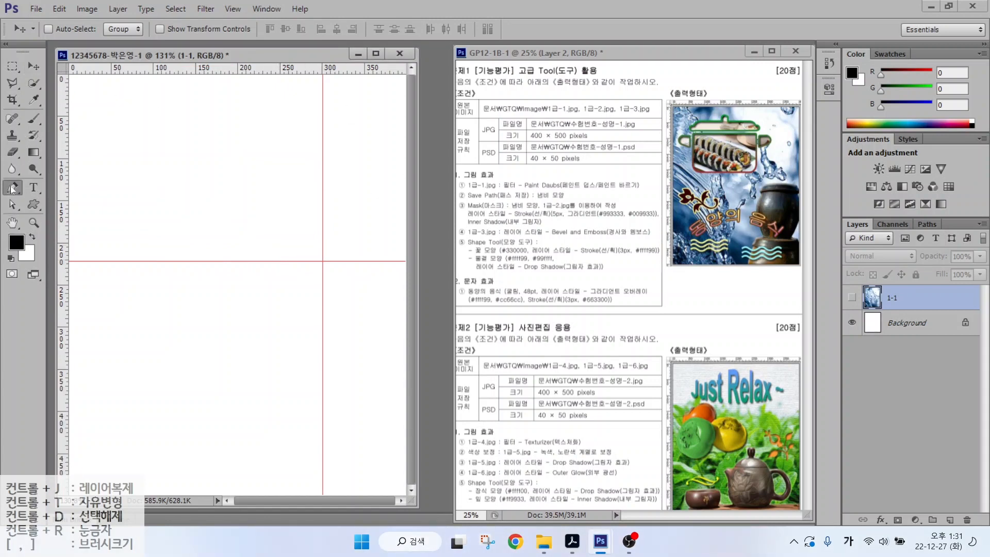
mouse_move(98, 13)
left_mouse_down()
mouse_move(43, 31)
mouse_move(350, 49)
mouse_move(214, 20)
left_mouse_up()
key("Escape")
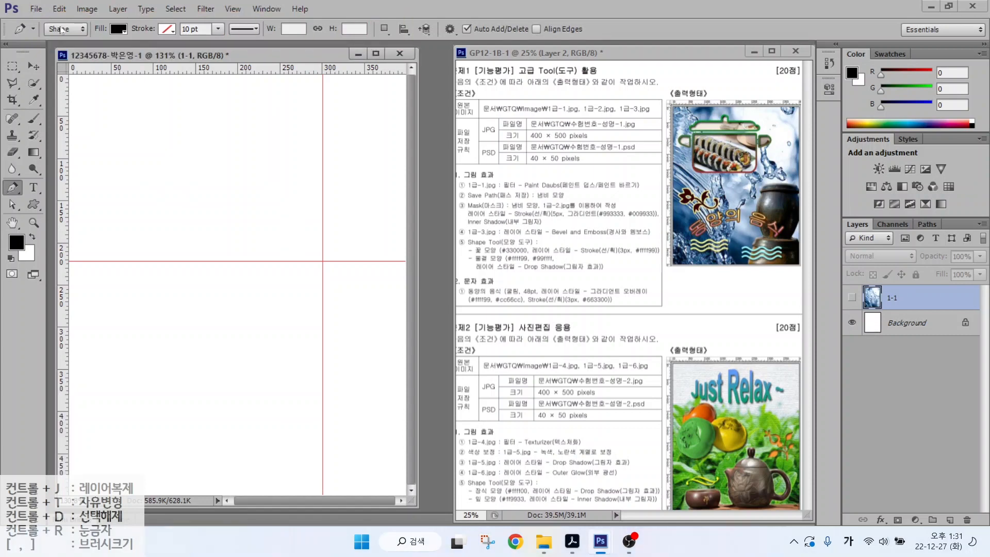
left_click(65, 29)
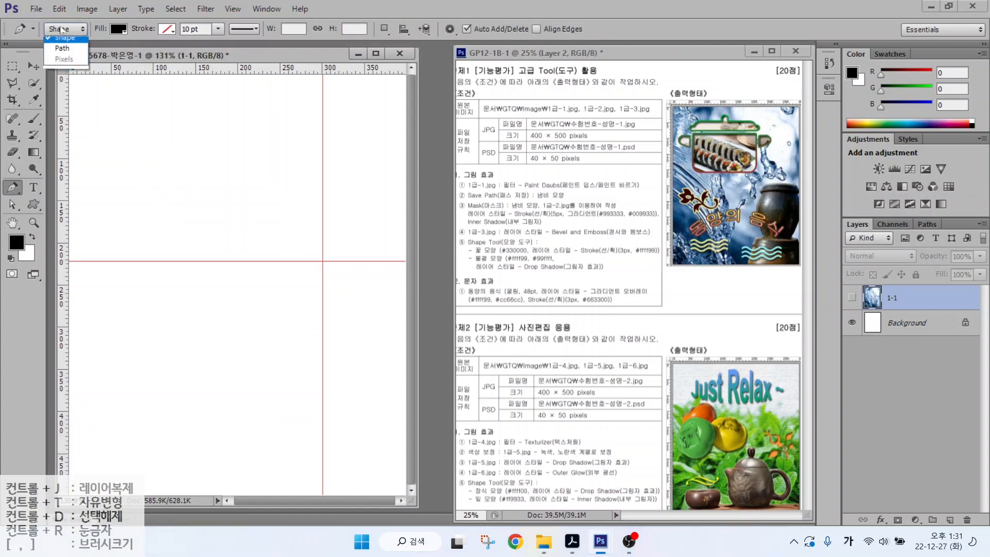
left_click(62, 54)
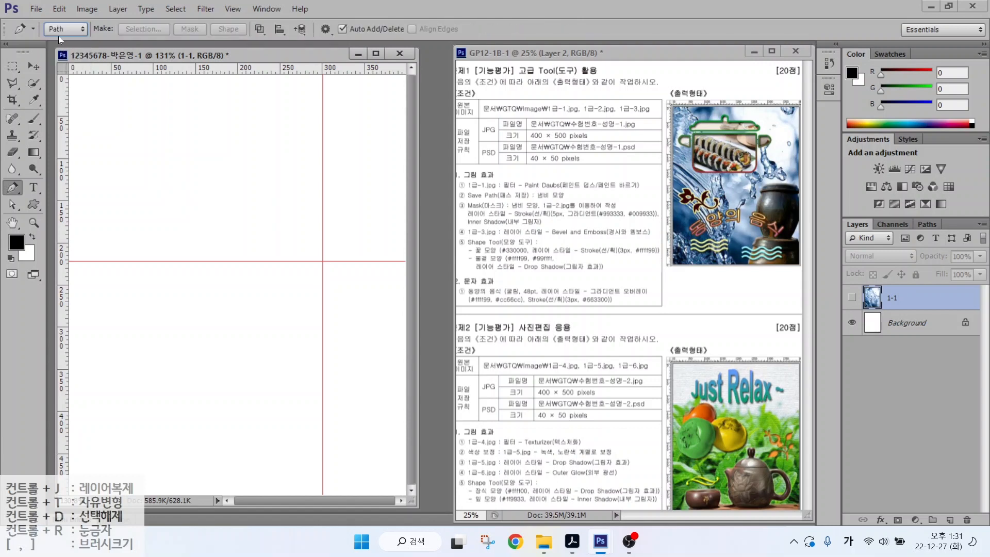
left_click(57, 30)
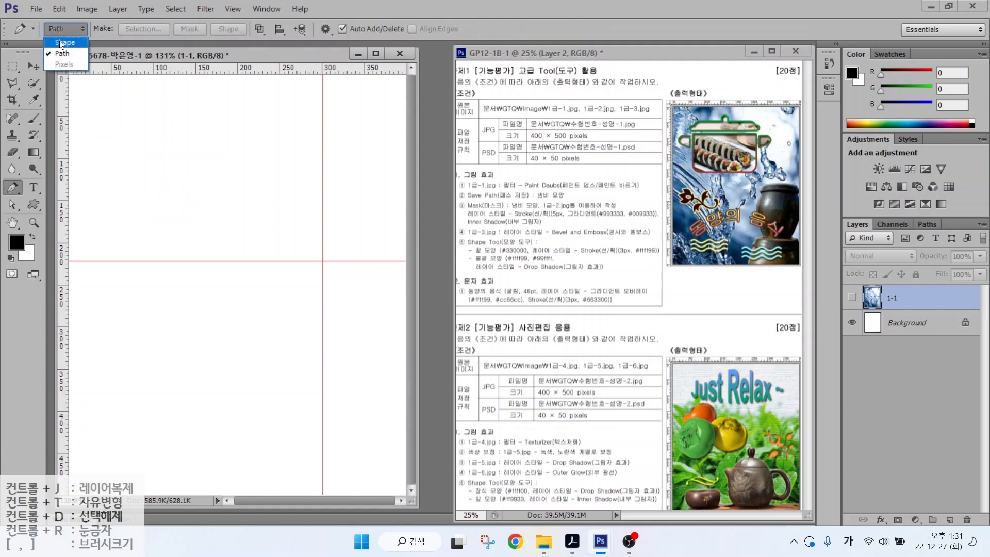
left_click(61, 43)
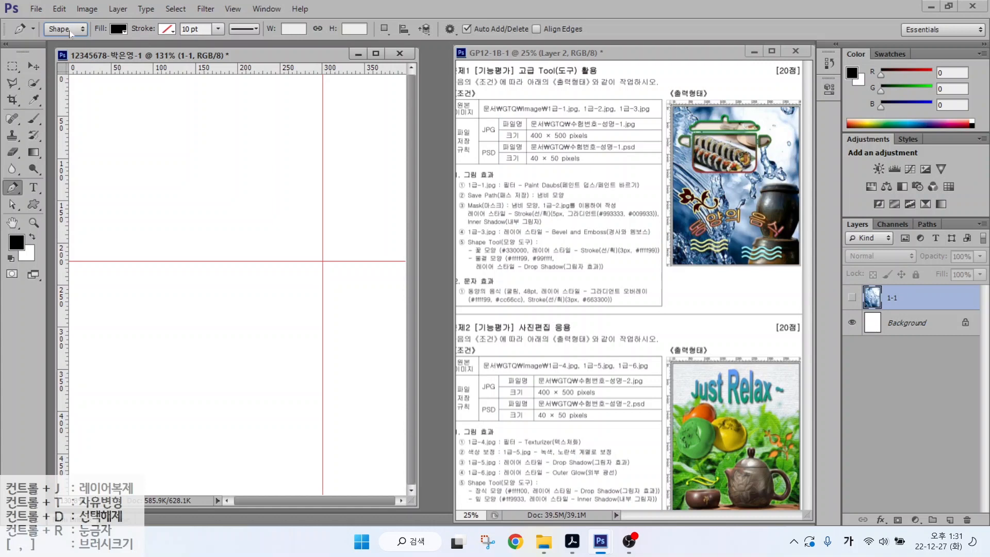
left_click(119, 30)
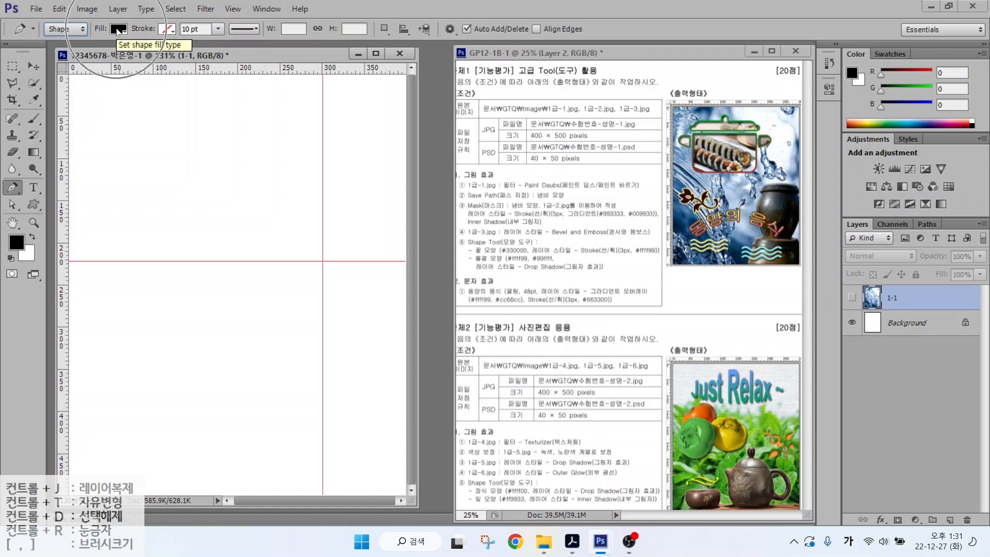
left_click(118, 30)
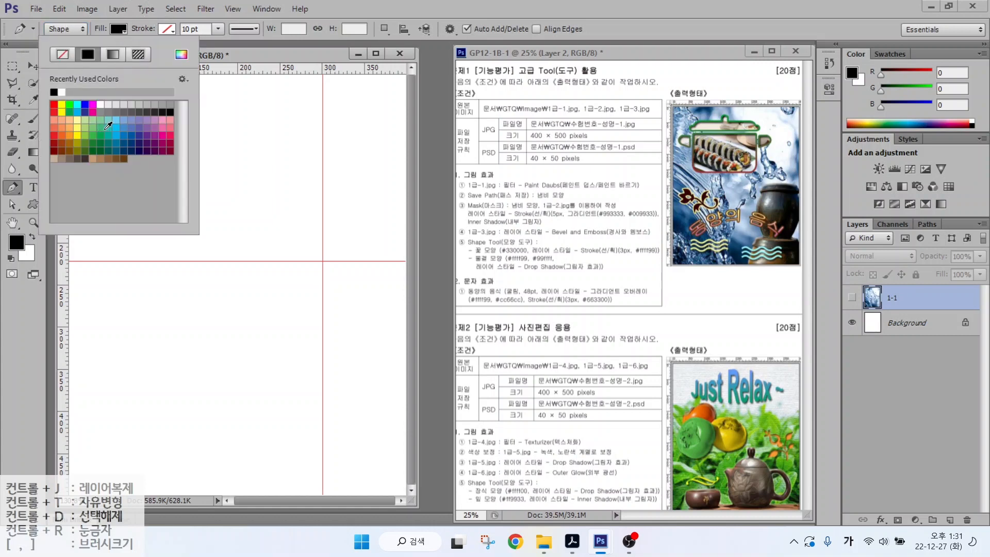
left_click(106, 126)
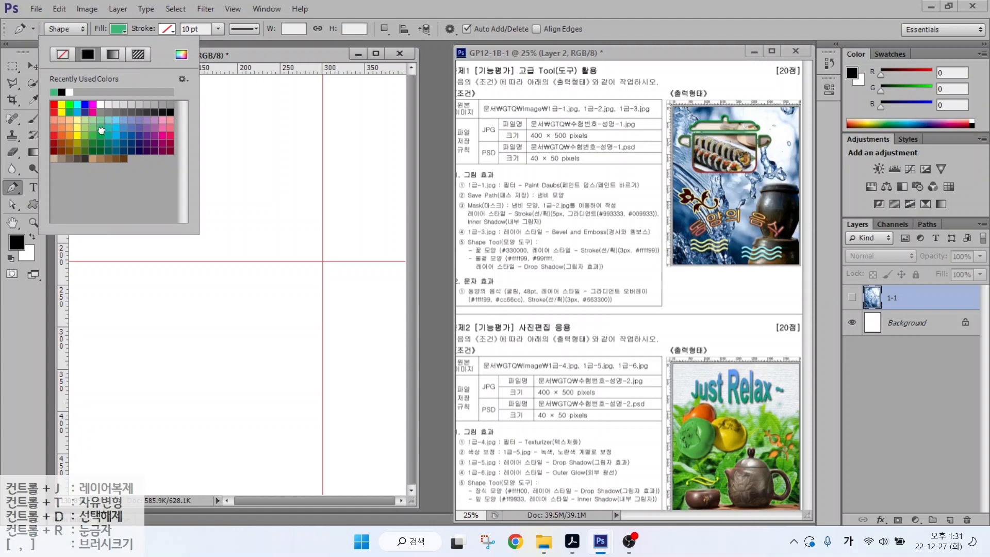
left_click(152, 30)
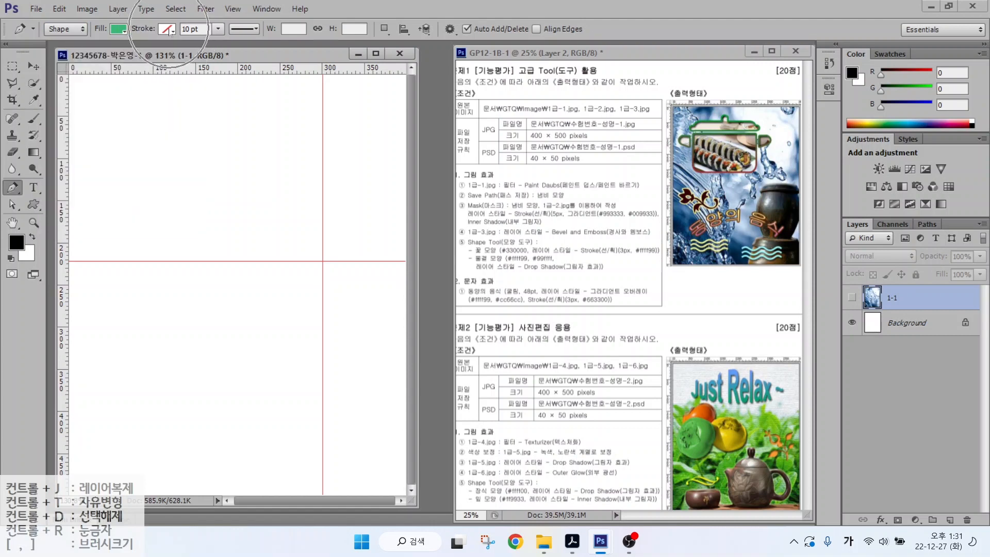
- Draw a trial green polygon, then delete it and its layer
left_click(113, 169)
left_click(148, 127)
left_click(171, 173)
left_click(215, 138)
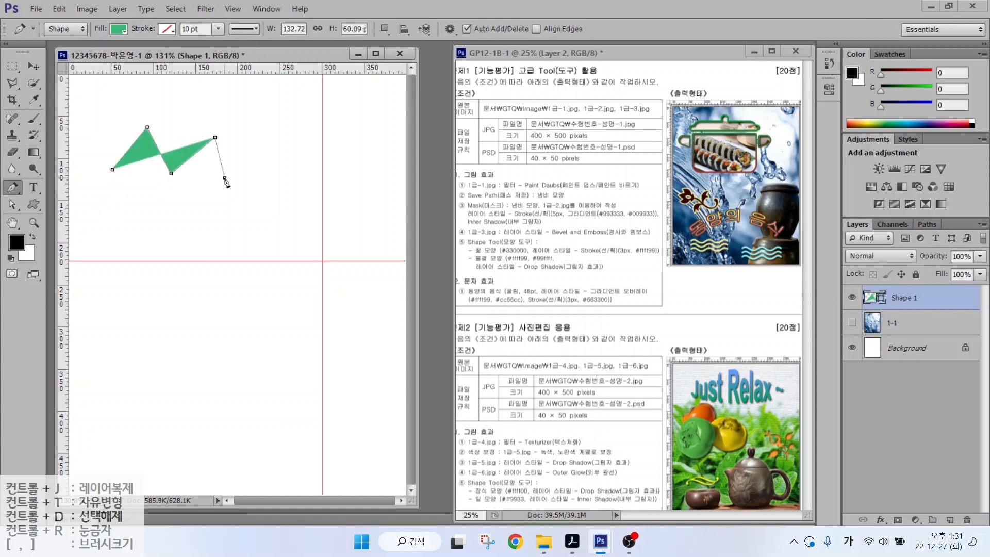
left_click(224, 178)
left_click(156, 196)
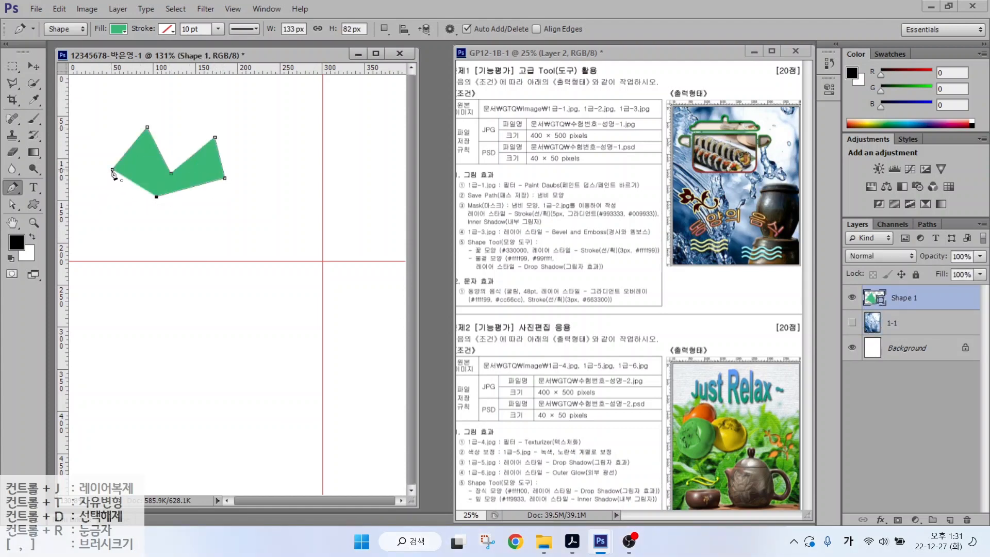
left_click(113, 169)
key("Return")
key("Delete")
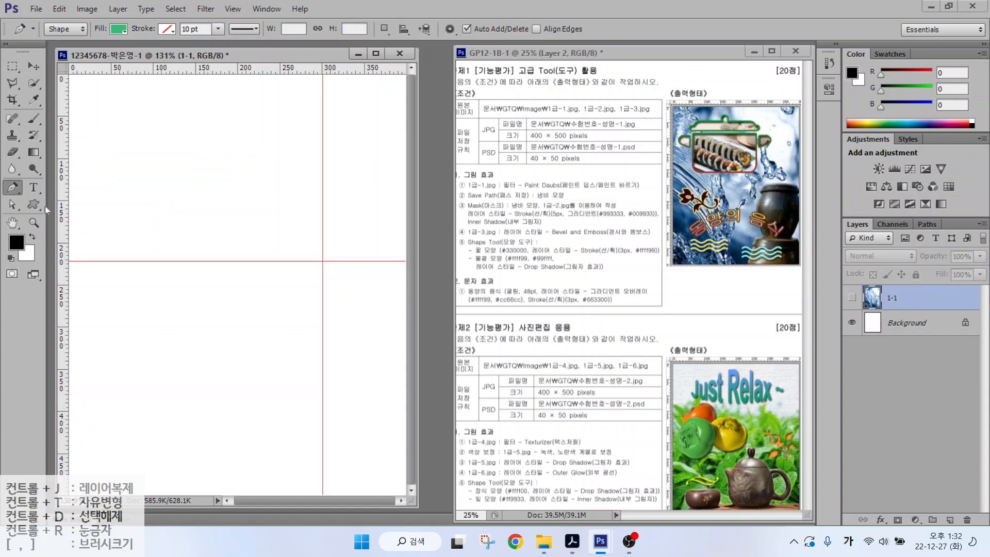
- Switch to the Rounded Rectangle tool with green fill, no stroke and 30 px radius
right_click(35, 202)
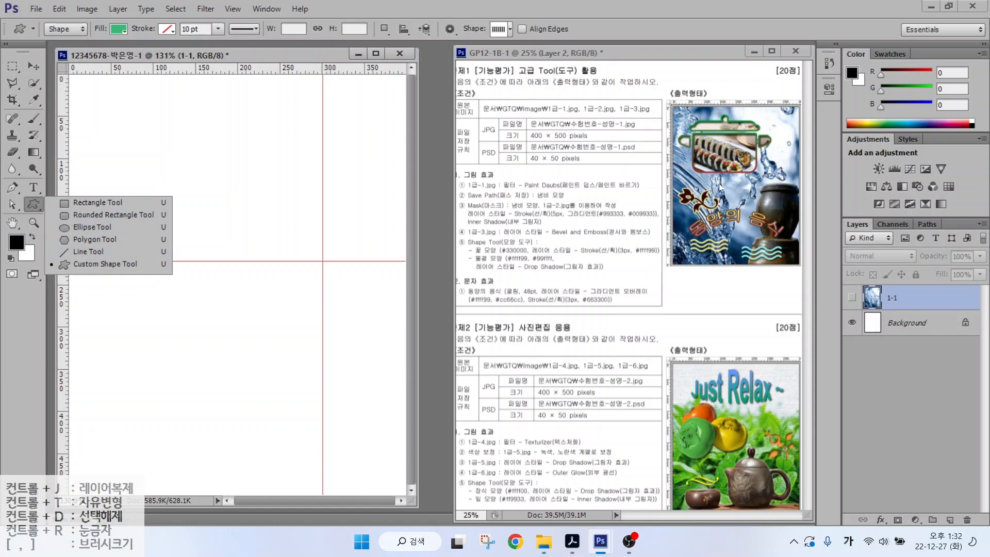
left_click(88, 221)
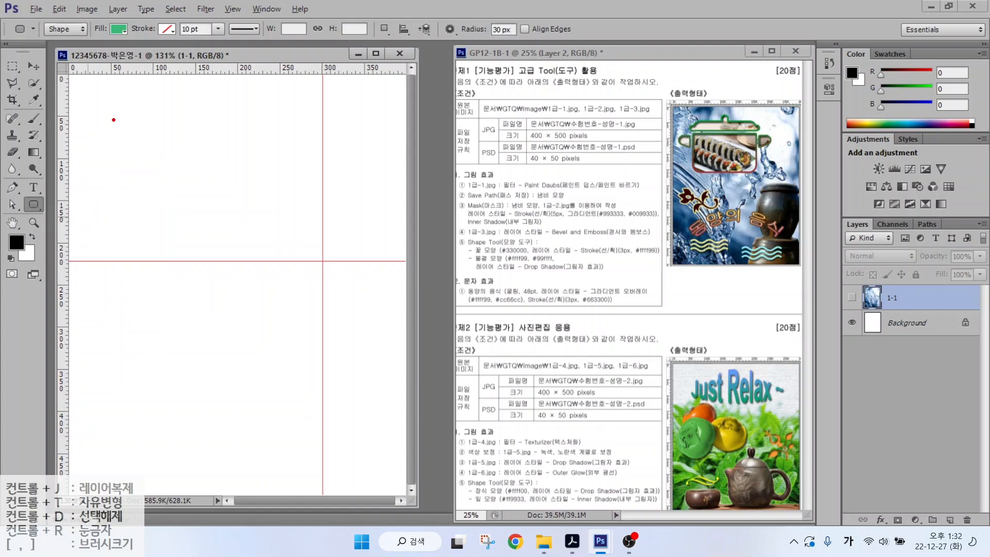
mouse_move(77, 24)
left_mouse_down()
mouse_move(70, 48)
mouse_move(77, 10)
mouse_move(83, 36)
mouse_move(119, 84)
left_mouse_up()
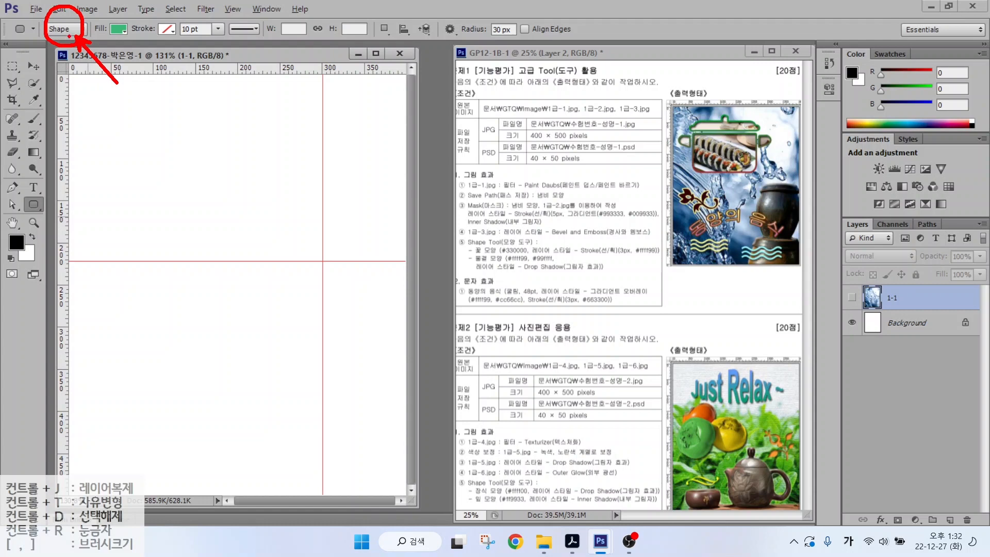
mouse_move(124, 46)
left_mouse_down()
mouse_move(106, 16)
mouse_move(164, 81)
left_mouse_up()
left_click_drag(185, 16, 153, 46)
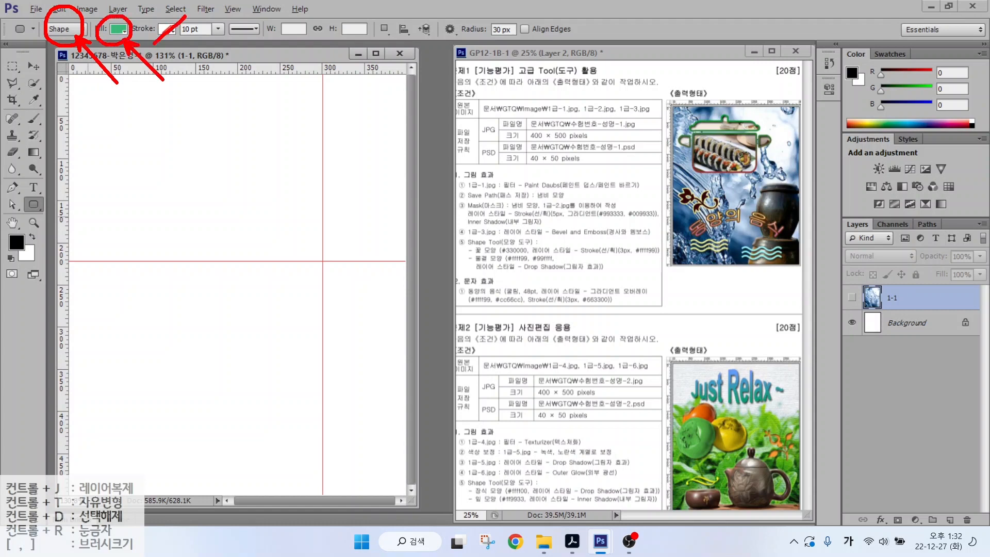
key("Escape")
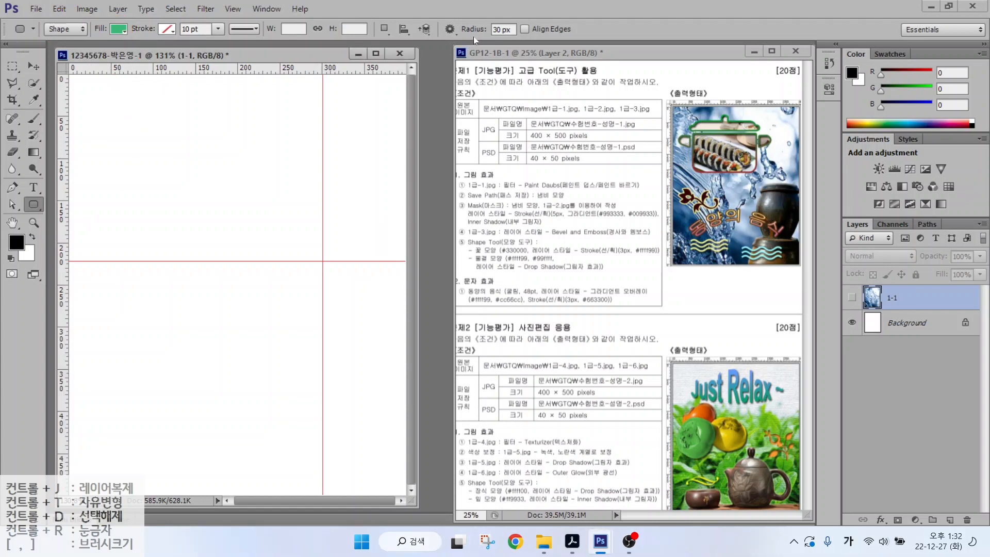
left_click_drag(454, 16, 527, 46)
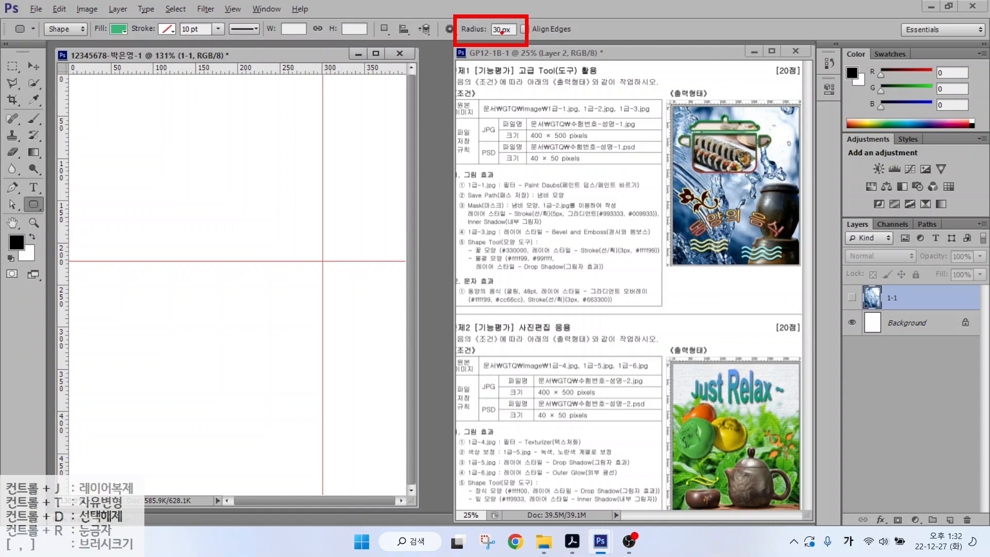
key("Escape")
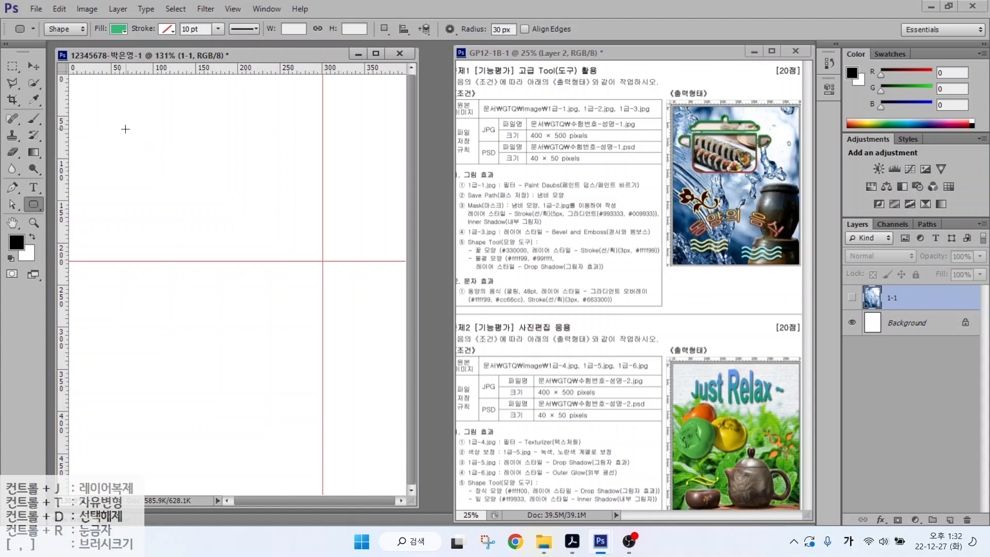
- Undo the first rectangle, set Radius to 20 px, and redraw a 191 × 142 px rounded rectangle
left_click_drag(125, 128, 297, 256)
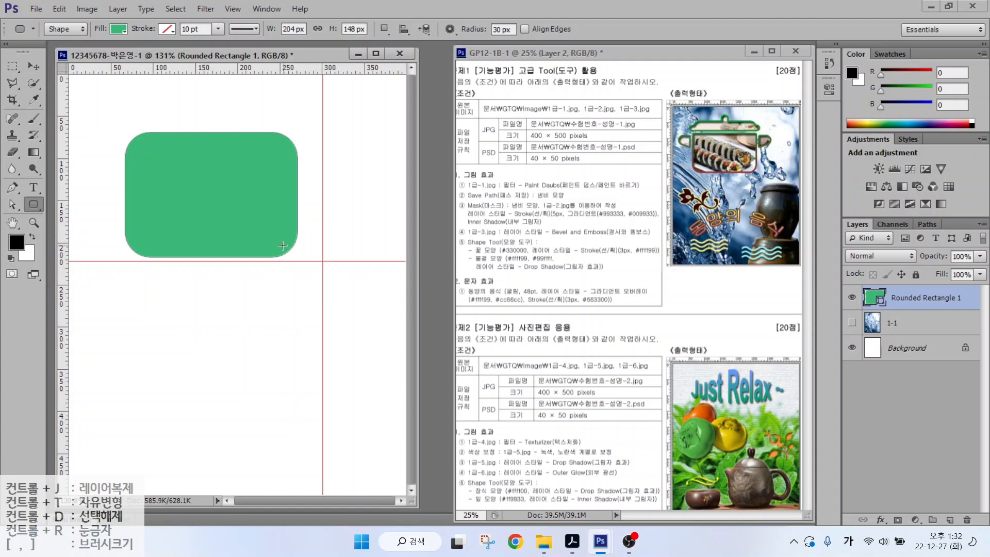
left_click(505, 31)
key("ctrl+z")
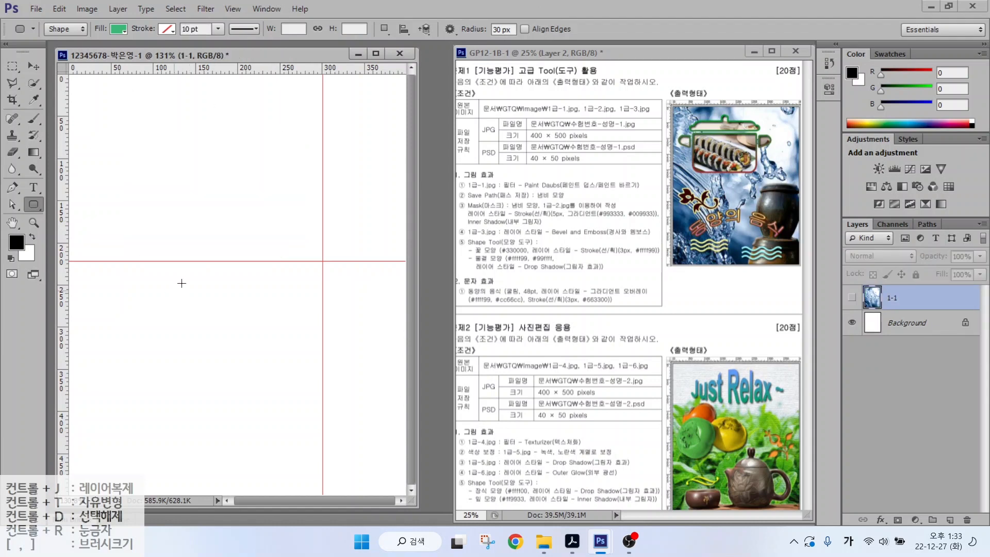
type("20")
key("Return")
left_click_drag(124, 143, 283, 260)
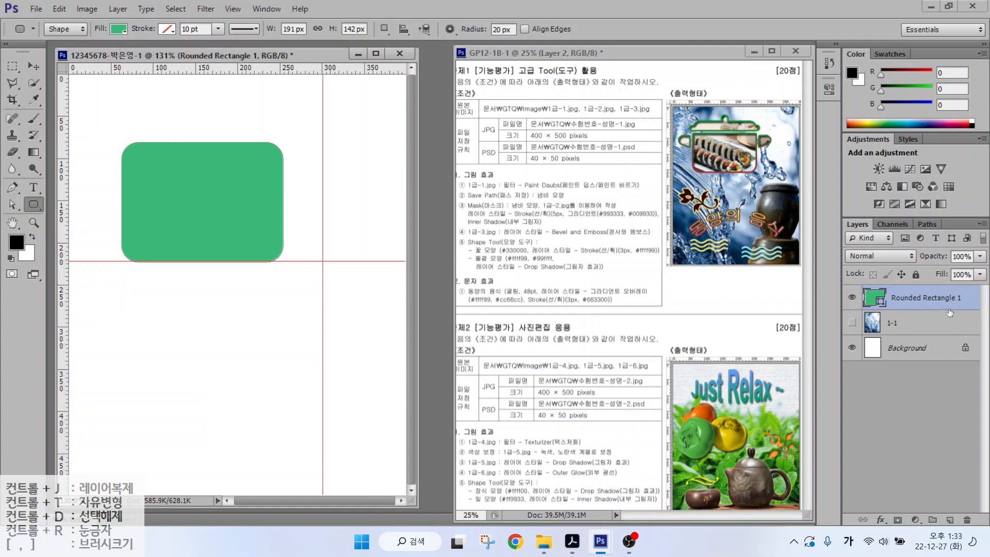
- Set Subtract Front Shape and draw a rounded rectangle over the green shape's top
left_click(382, 28)
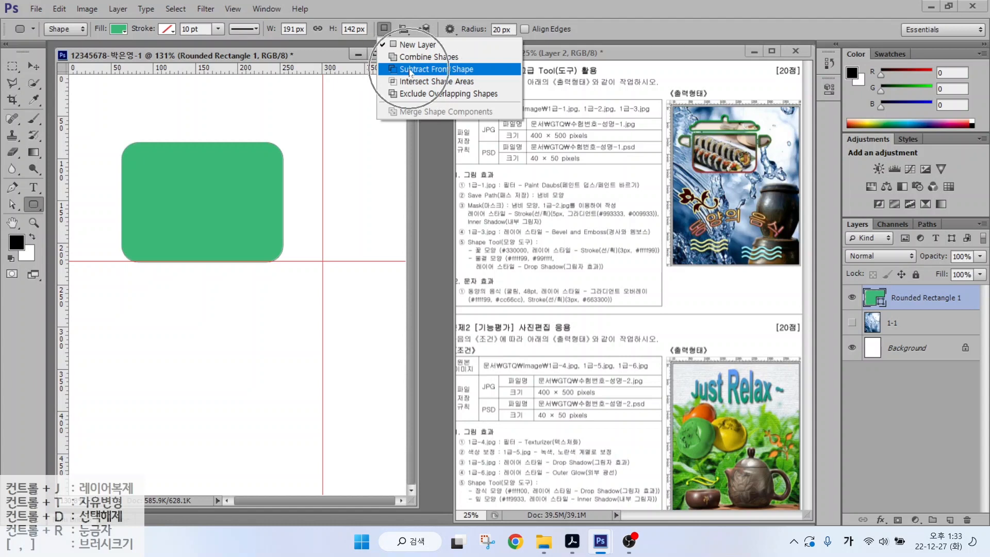
left_click(409, 69)
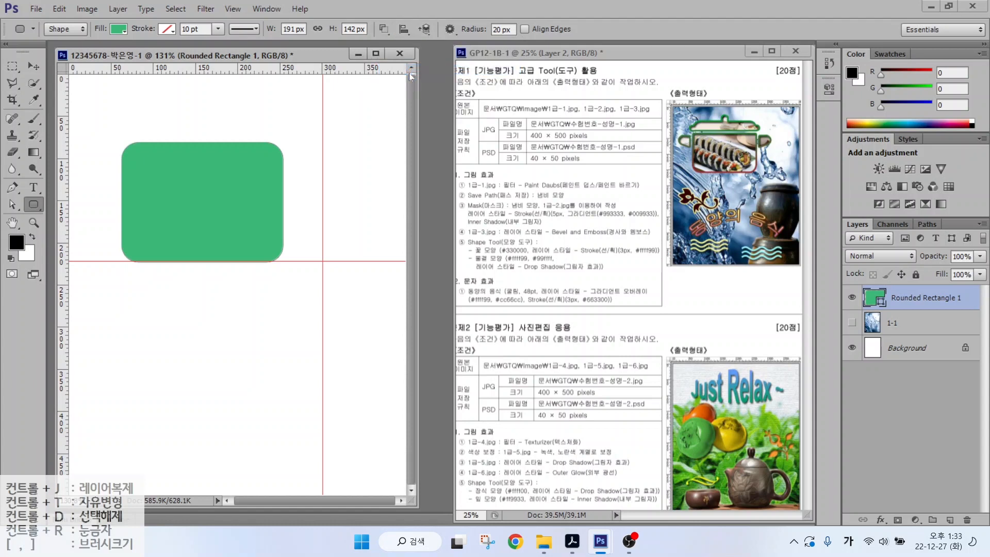
left_click_drag(109, 122, 309, 163)
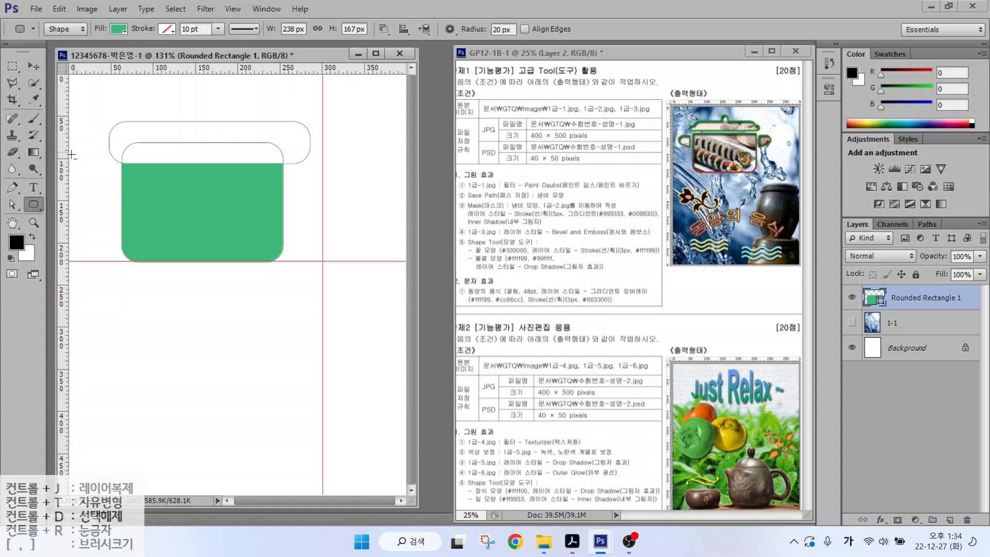
- Reposition the cutting path and raise its top-left anchor with the Path and Direct Selection tools
left_click(16, 206)
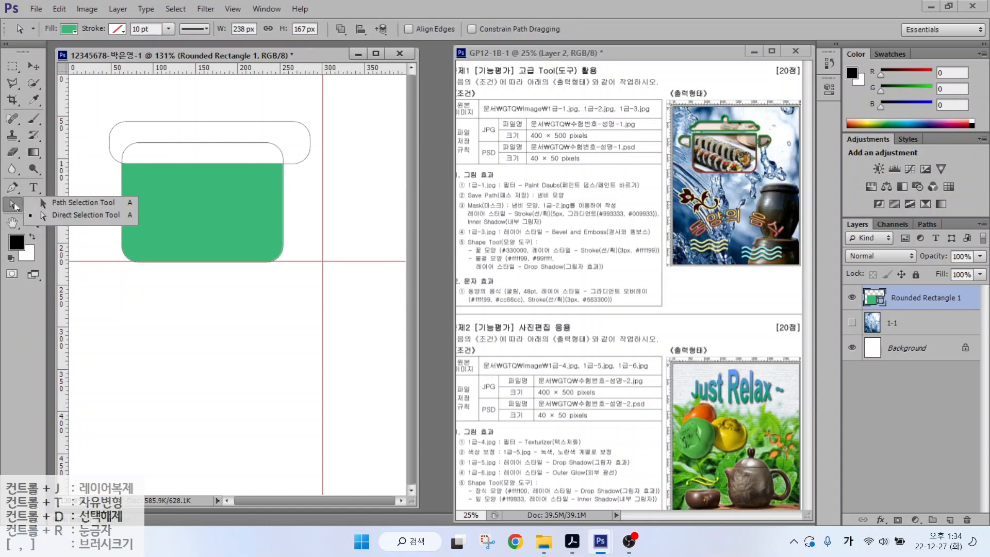
left_click(63, 202)
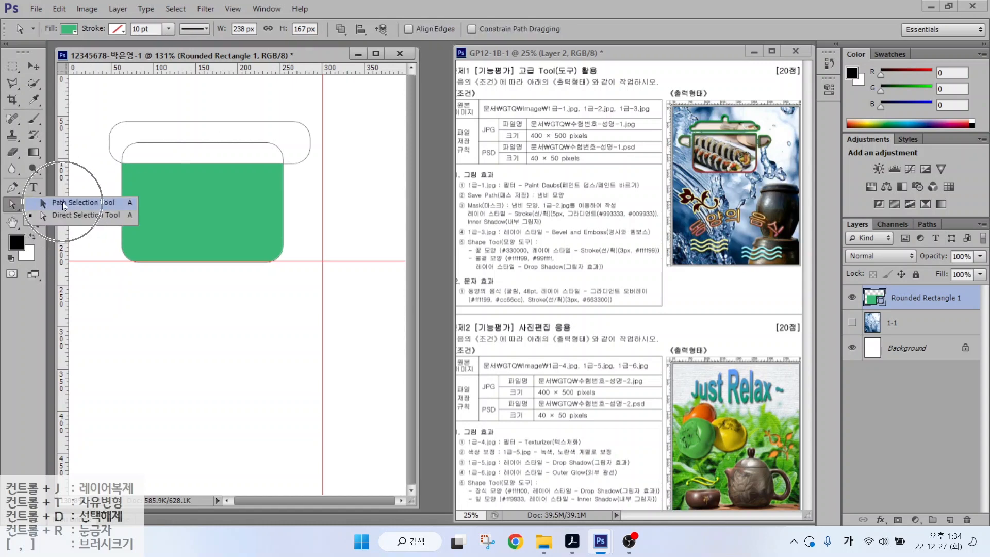
left_click(172, 123)
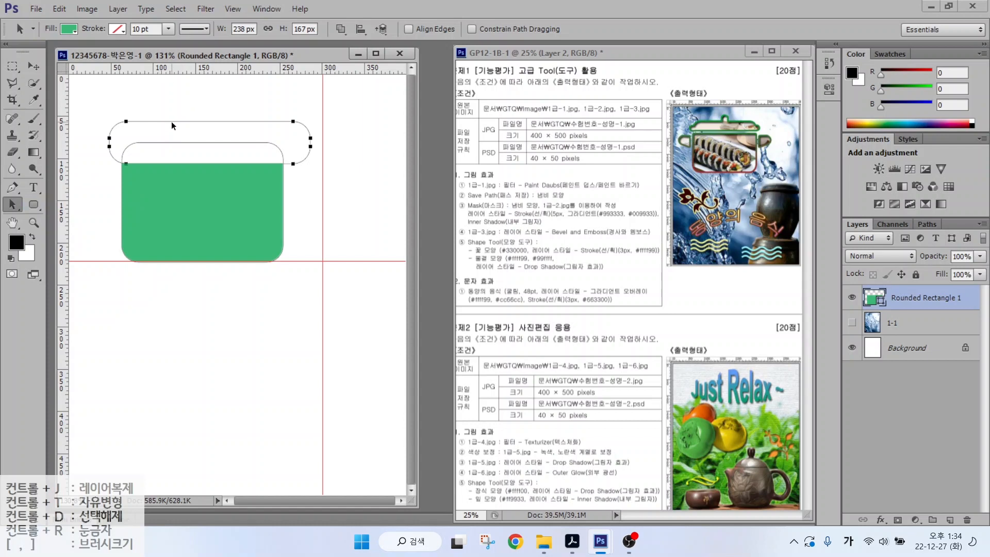
mouse_move(171, 121)
left_mouse_down()
mouse_move(157, 121)
mouse_move(178, 115)
mouse_move(163, 123)
left_mouse_up()
left_click(12, 206)
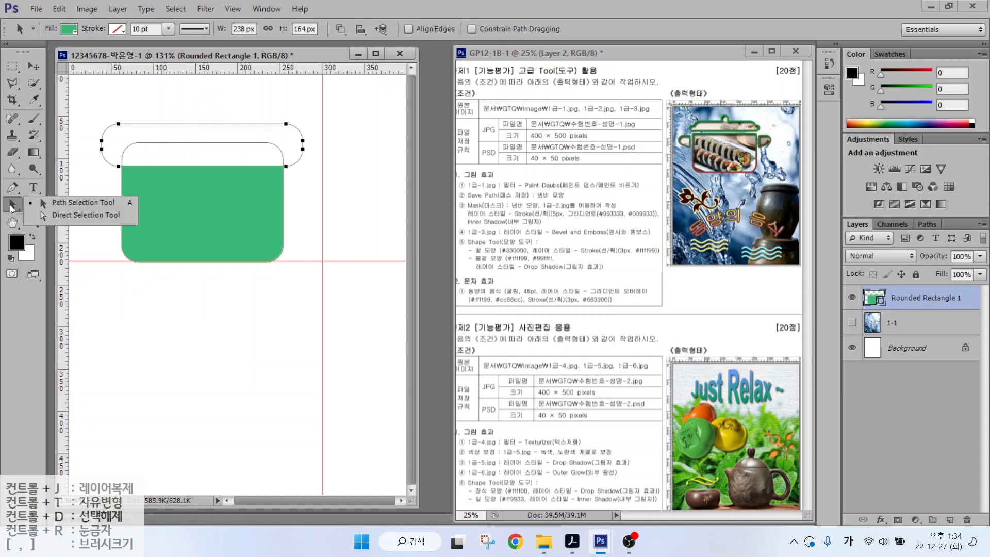
left_click(77, 214)
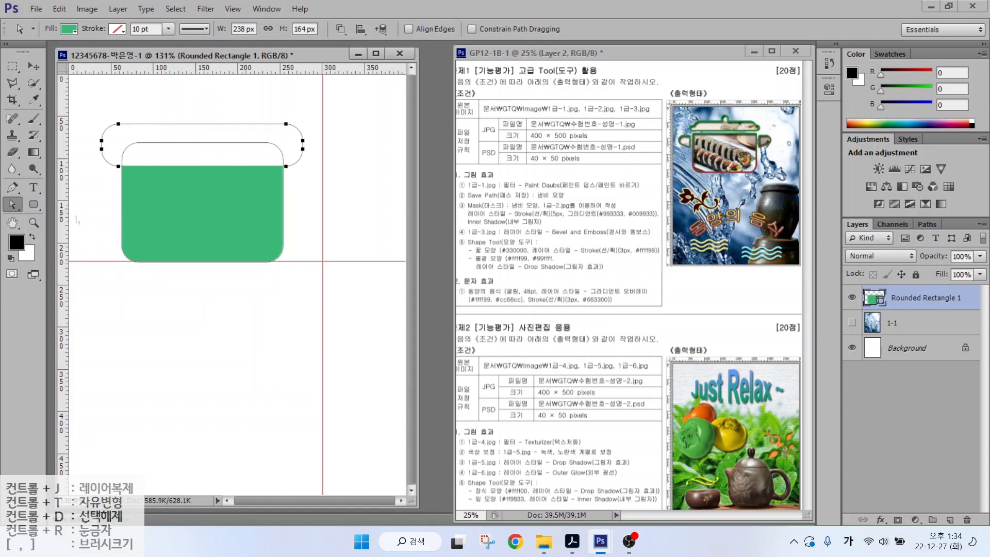
left_click(119, 125)
left_click(127, 124)
left_click_drag(119, 126, 122, 105)
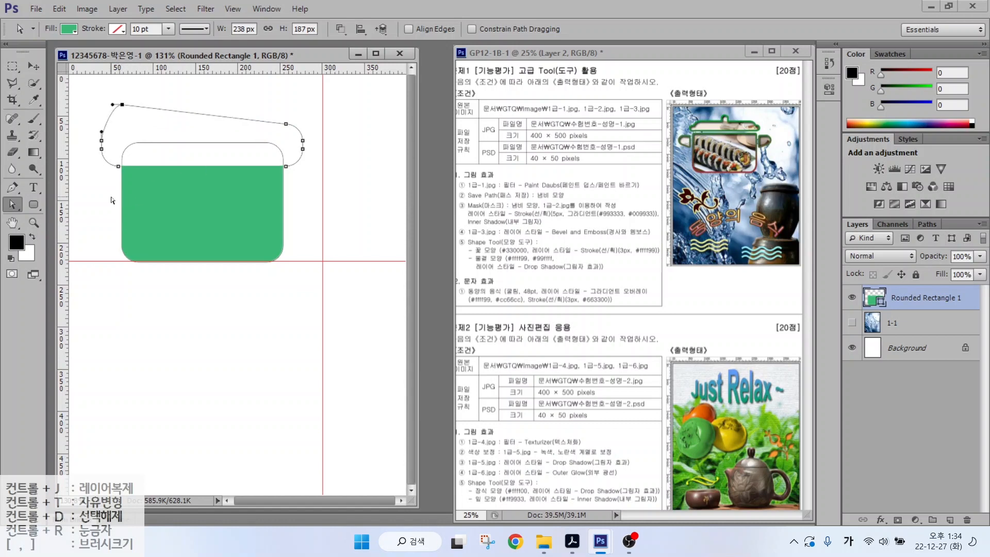
left_click(227, 137)
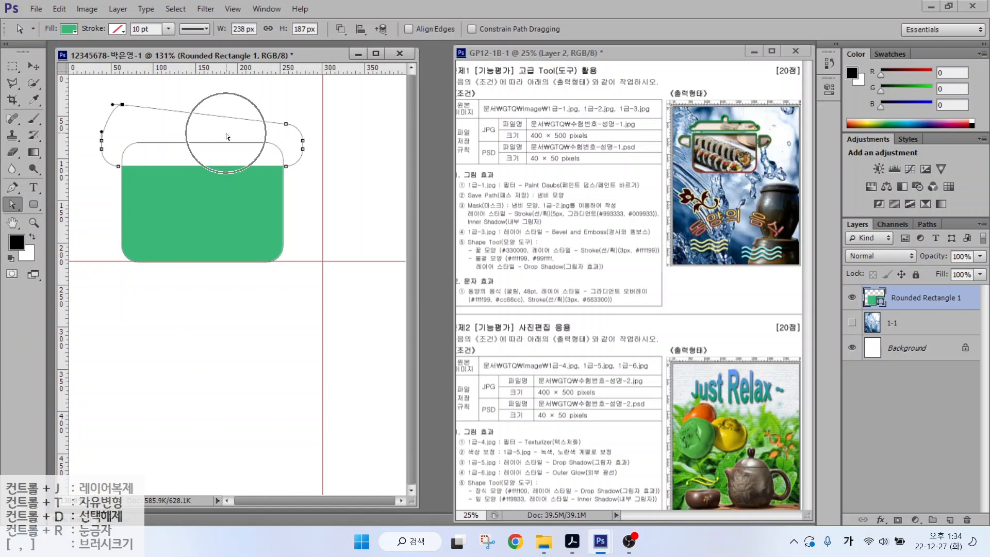
- Merge Shape Components to leave a 191 × 114 px flat-topped body
left_click(340, 29)
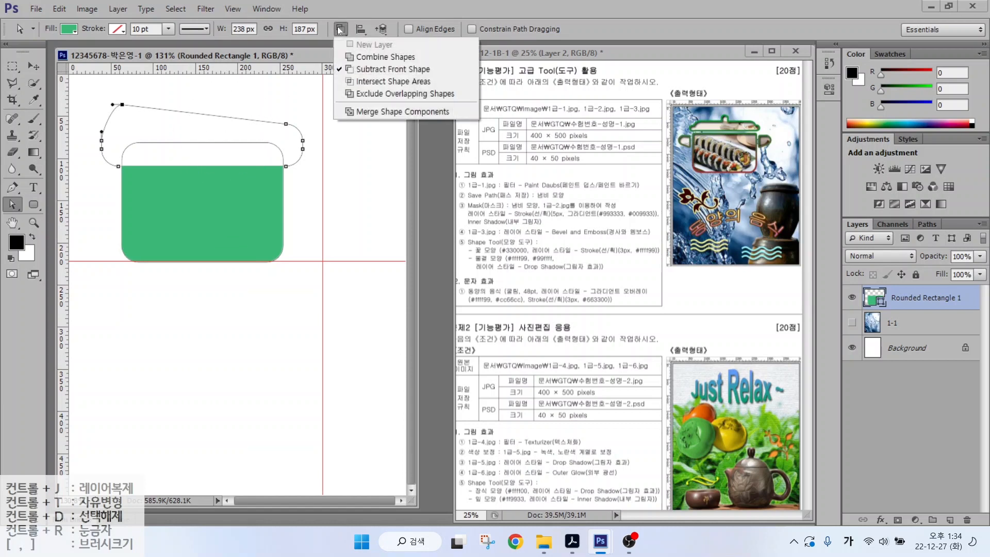
left_click(364, 113)
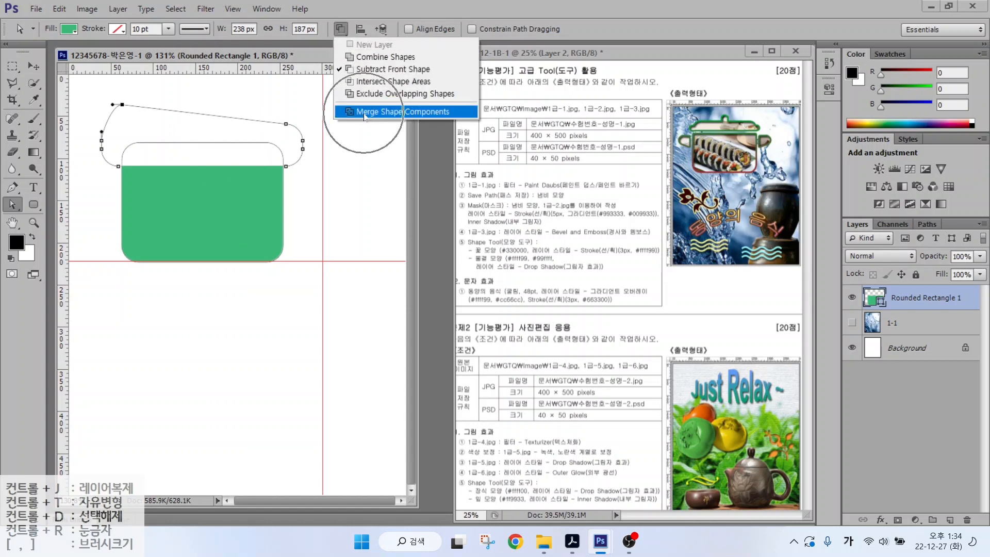
left_click(365, 113)
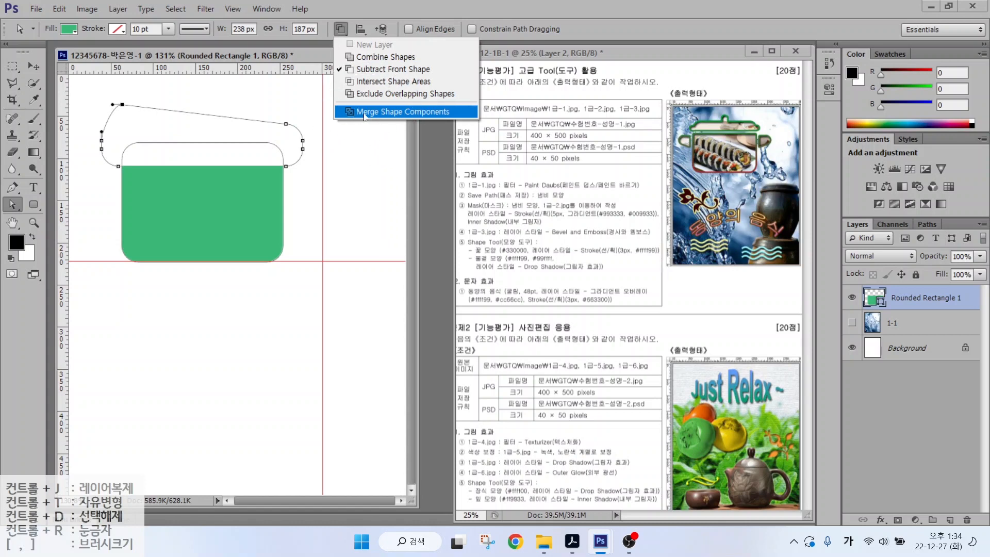
left_click(365, 113)
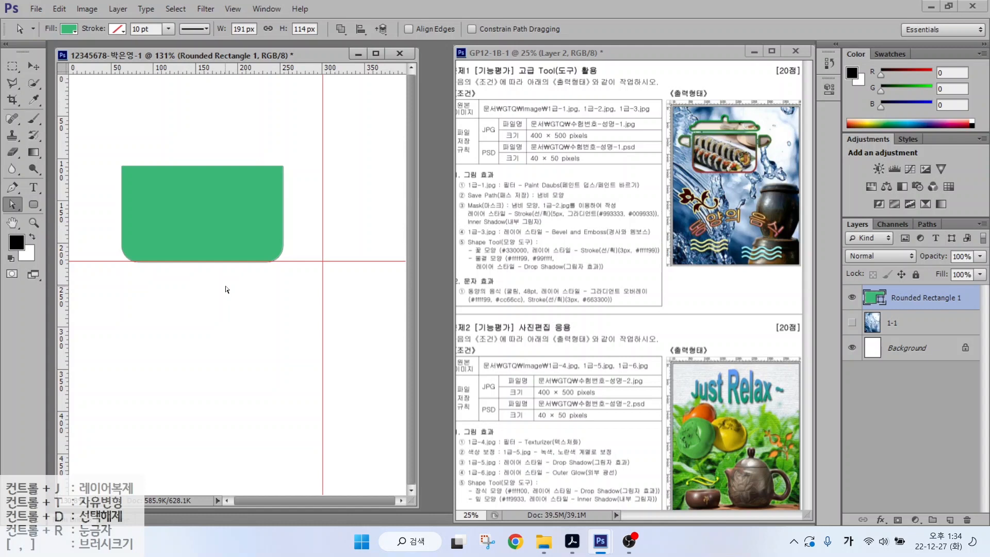
- Draw a thin lid bar, set Combine Shapes, and add a second bar and small knob
left_click(34, 204)
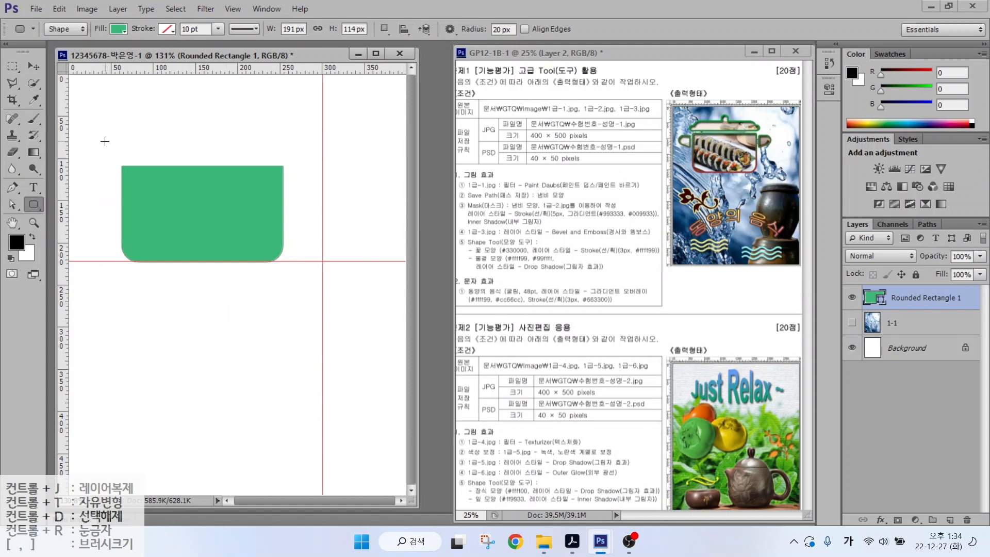
left_click_drag(104, 140, 297, 159)
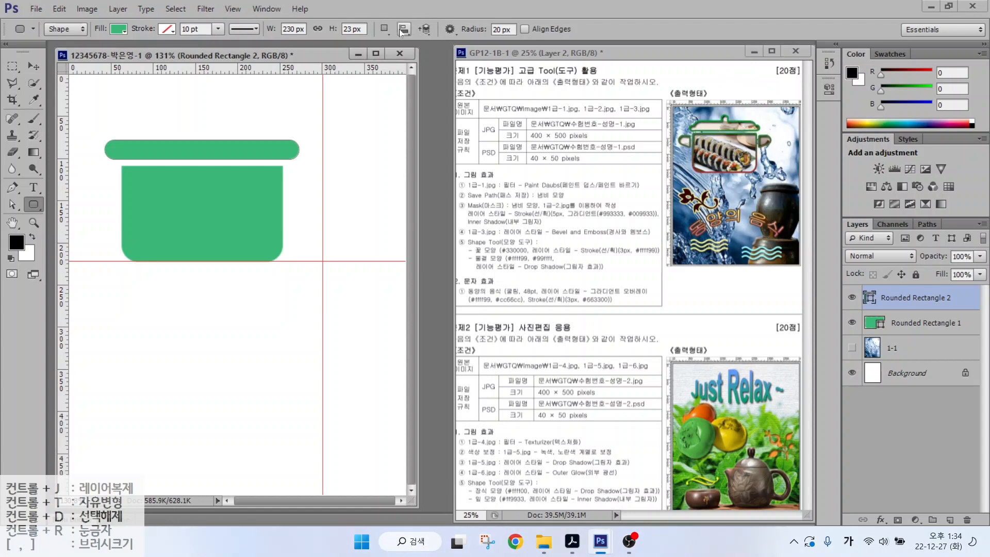
left_click(384, 30)
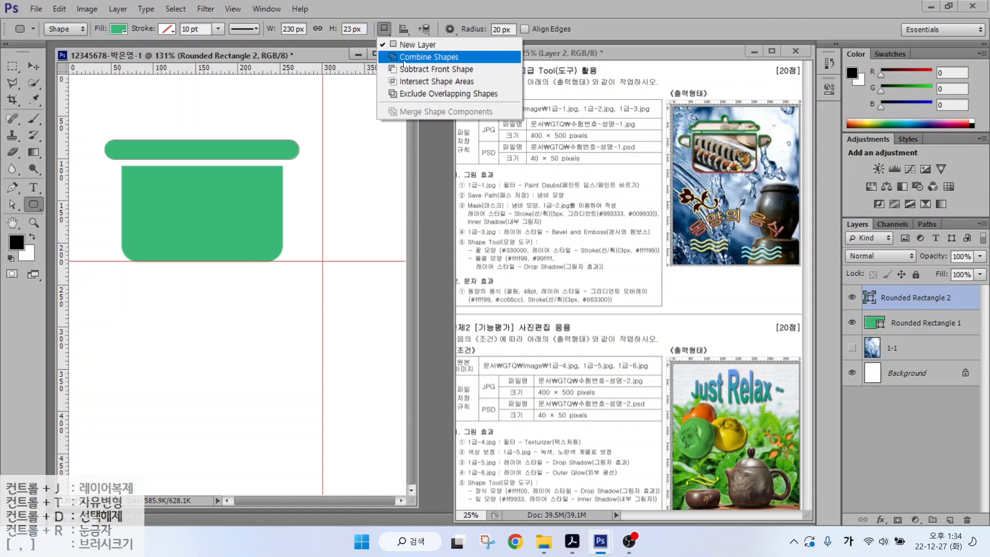
left_click(404, 62)
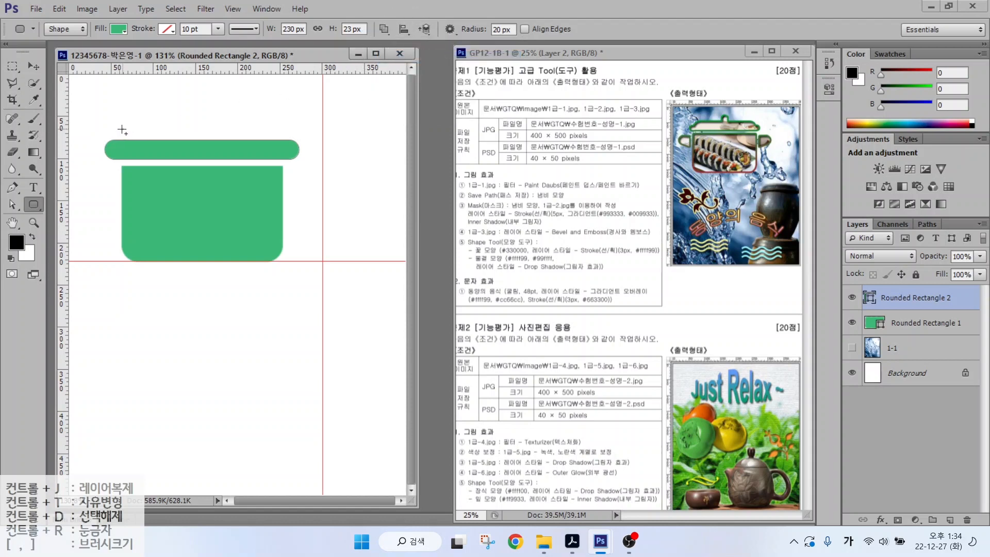
left_click_drag(123, 129, 283, 150)
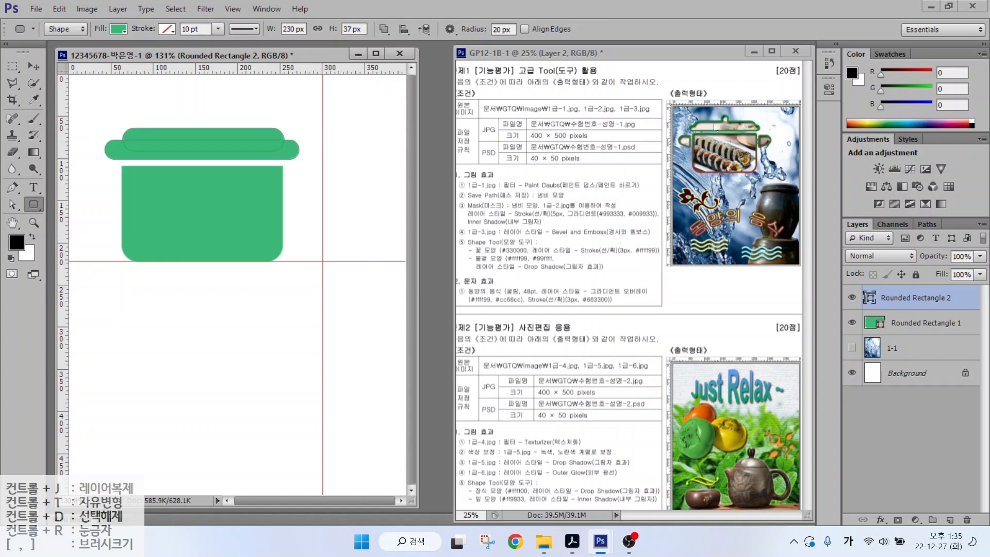
left_click_drag(197, 114, 207, 136)
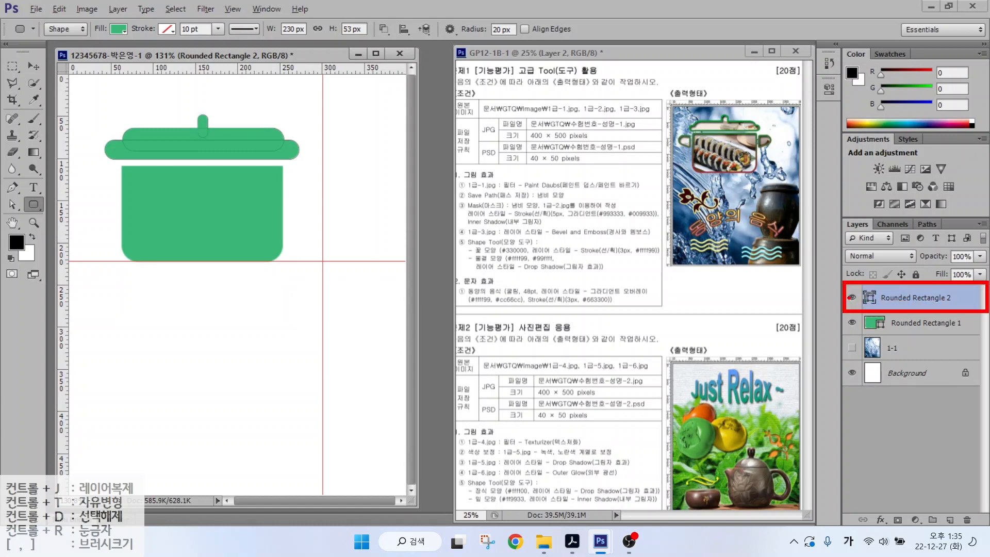
- Toggle the lid layer's visibility to compare outlines, then reselect the lid layer
left_click(851, 297)
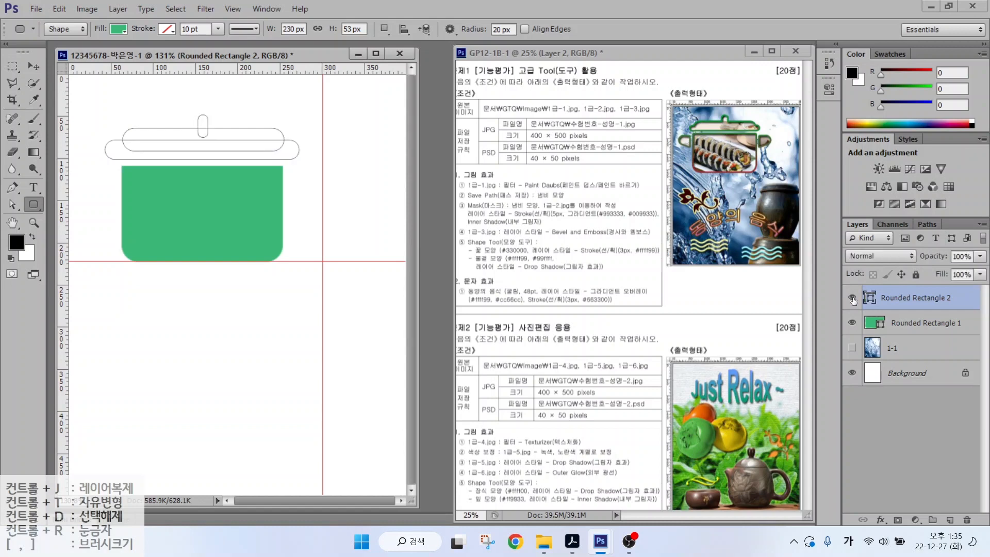
left_click(851, 297)
left_click(852, 297)
left_click(852, 298)
left_click(852, 298)
left_click(852, 298)
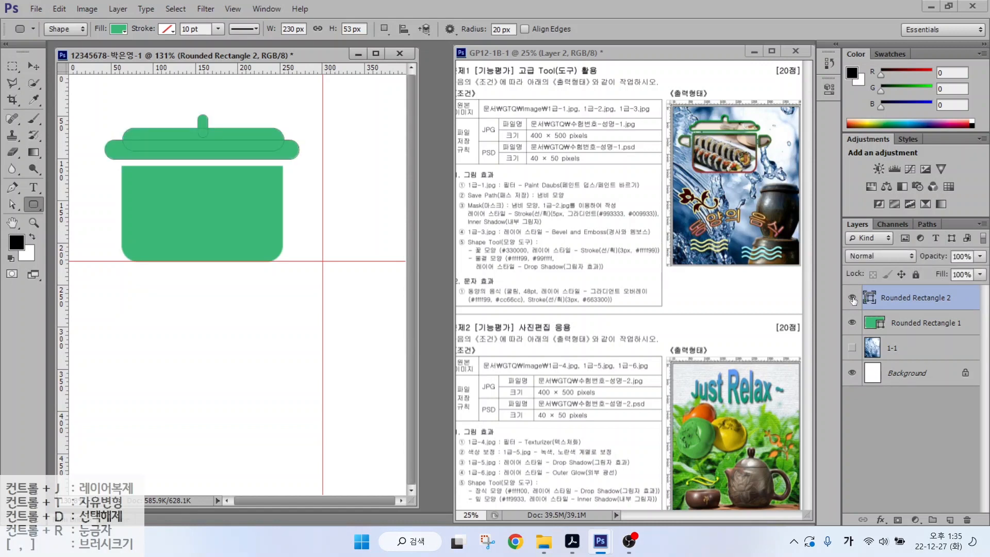
left_click(889, 325)
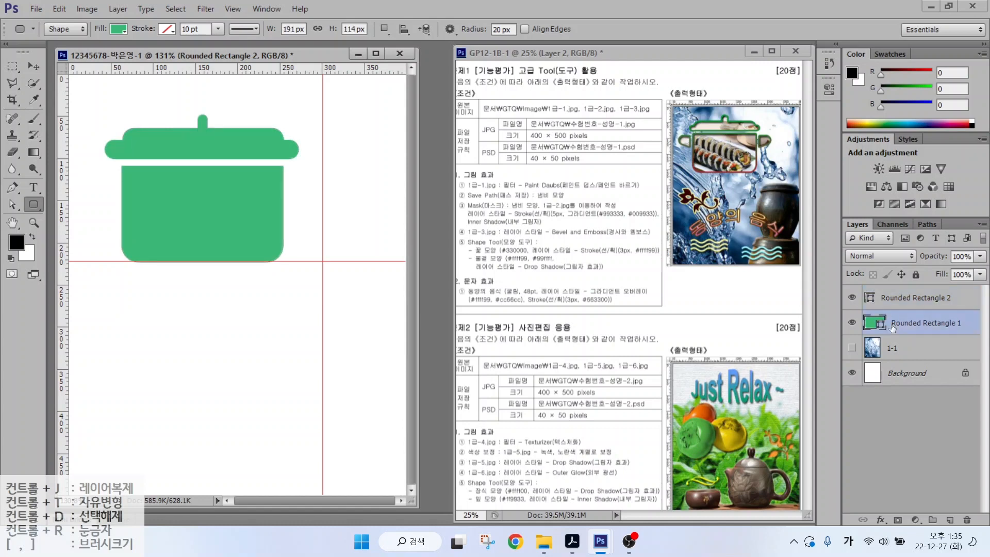
left_click(903, 305)
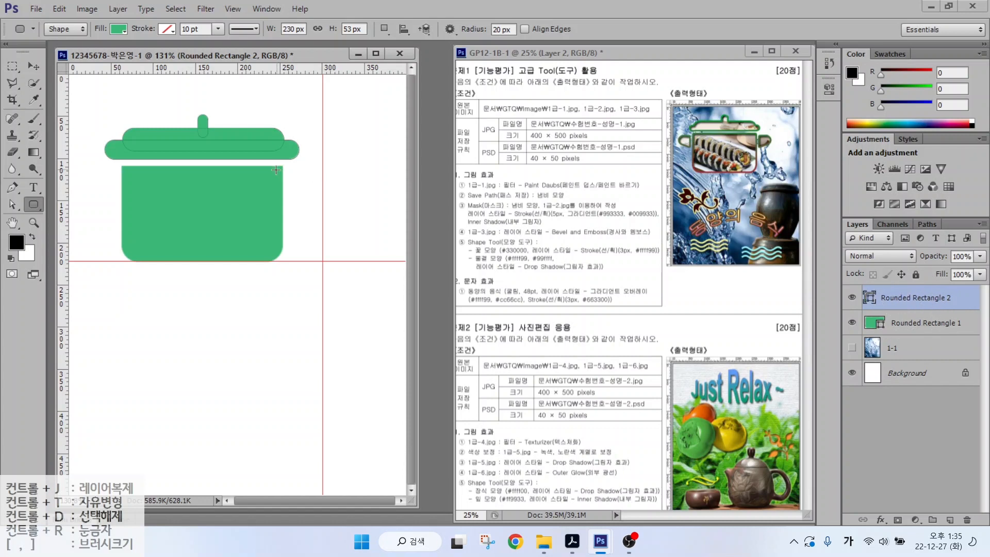
- Merge the lid pieces into one shape with Merge Shape Components
key("alt")
mouse_move(256, 144)
left_mouse_down()
mouse_move(275, 125)
mouse_move(278, 165)
mouse_move(308, 172)
left_mouse_up()
key("Escape")
left_click(384, 29)
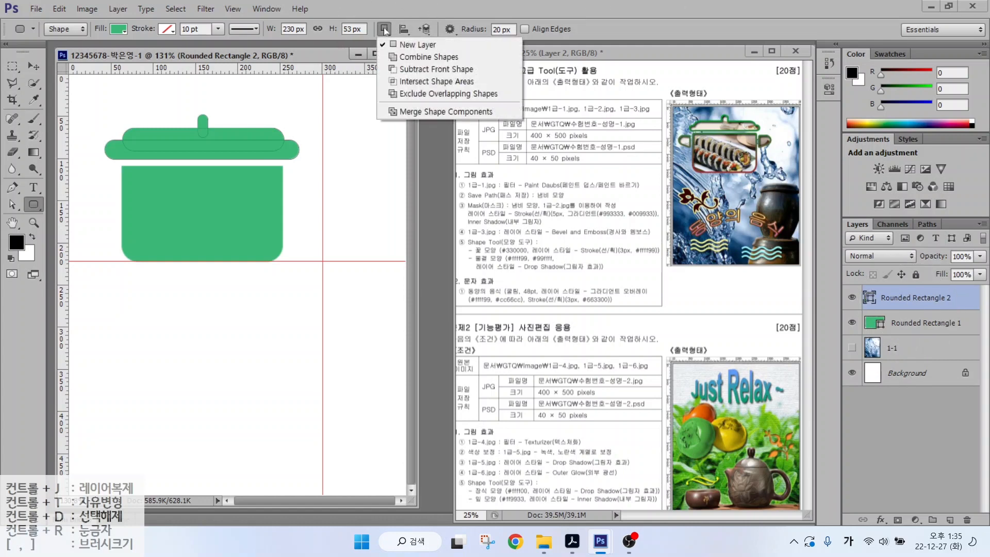
left_click(401, 107)
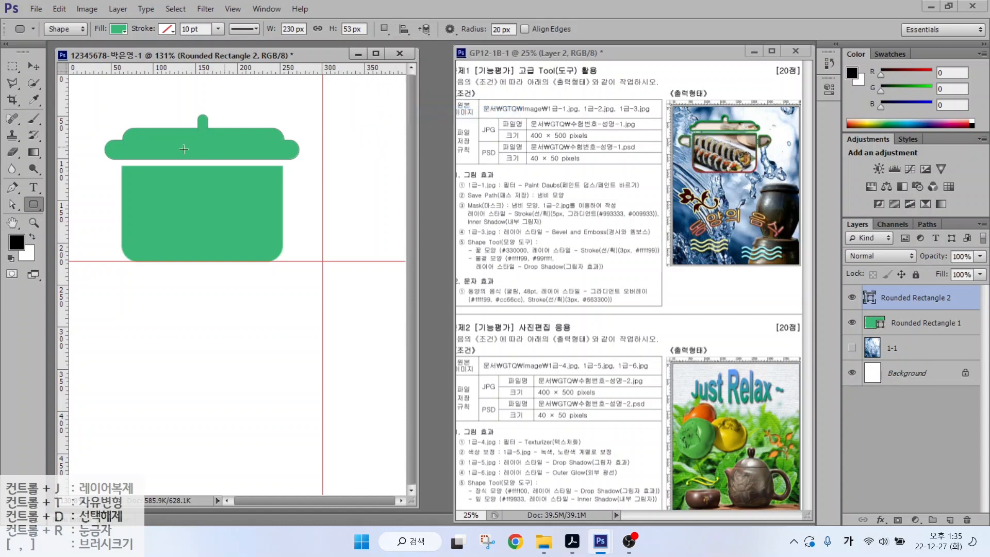
key("alt")
- Draw a small four-corner handle shape left of the pot with the Pen tool
left_click(17, 187)
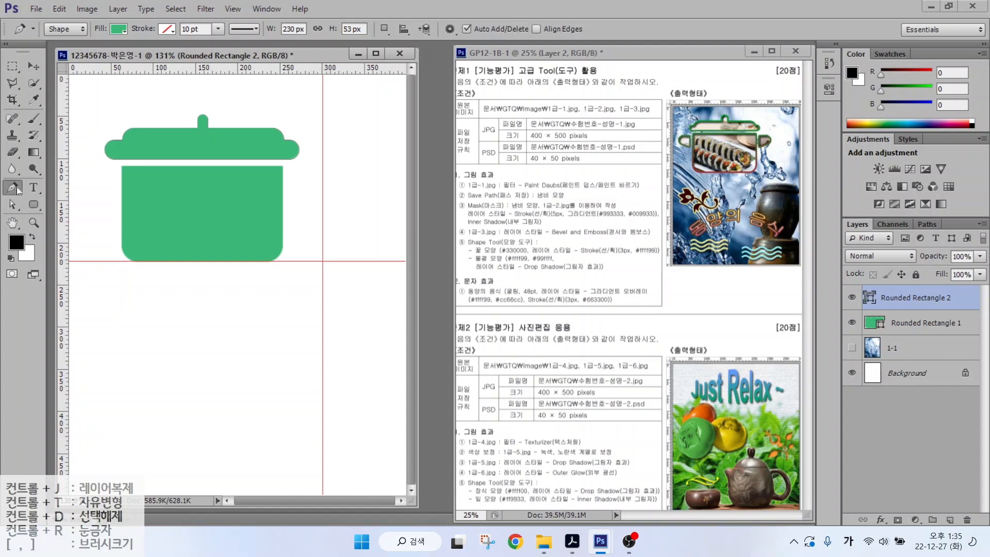
left_click(113, 167)
left_click(112, 193)
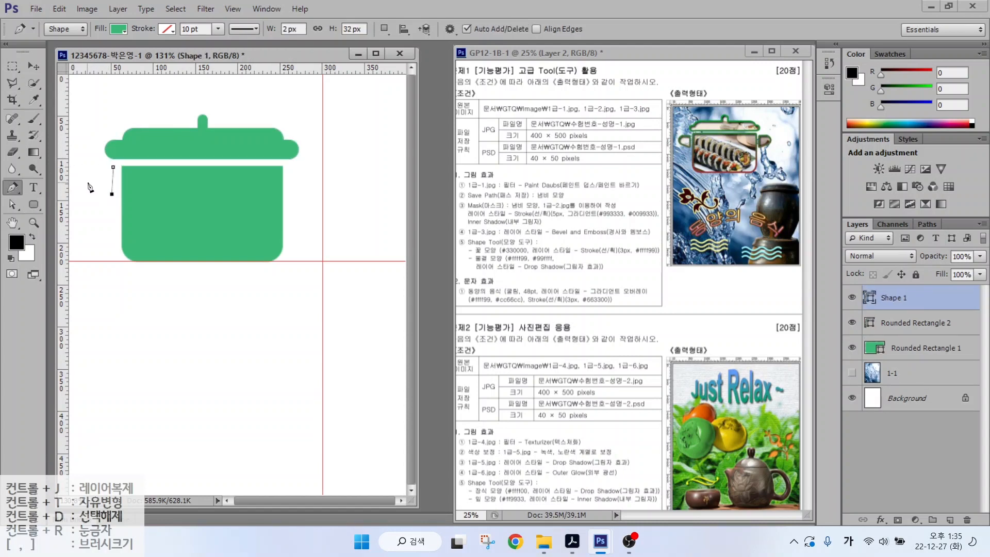
left_click(86, 181)
left_click(87, 165)
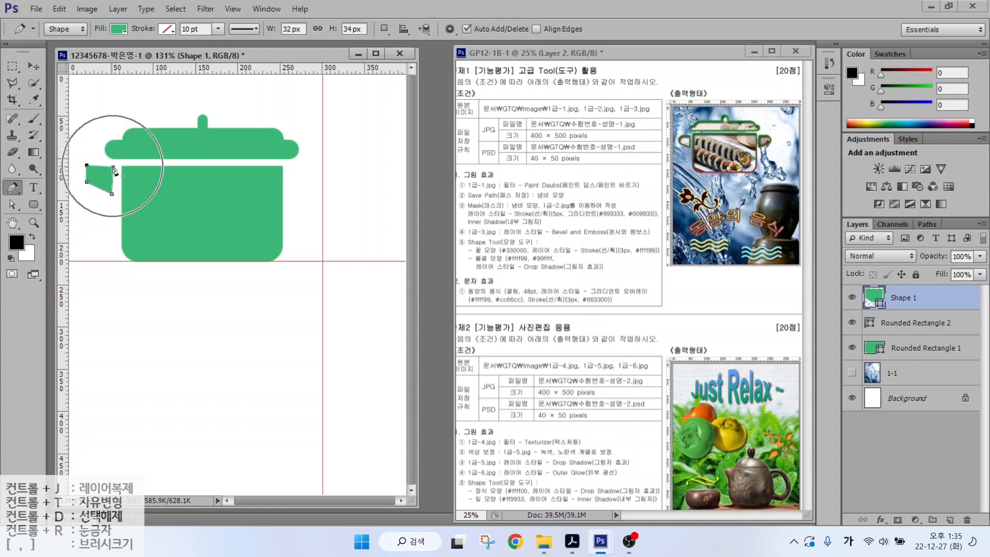
left_click(114, 167)
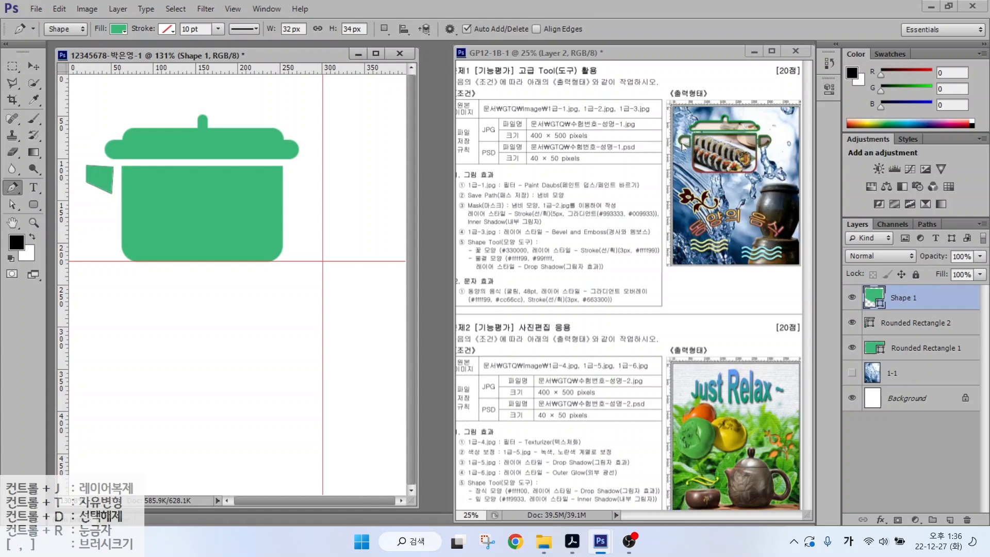
left_click(89, 180)
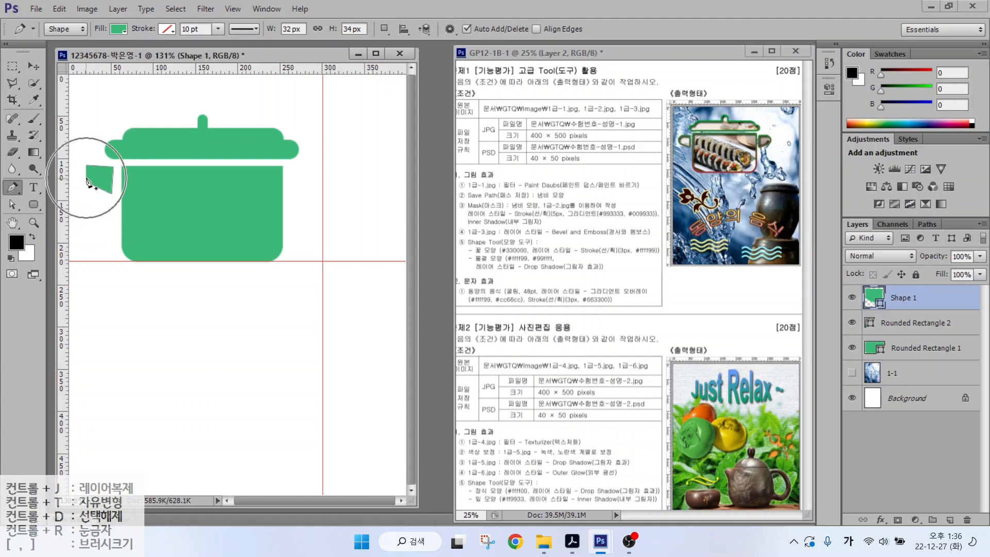
- Move the handle's anchors and curve its left corner with the Convert Point tool
left_click(13, 206)
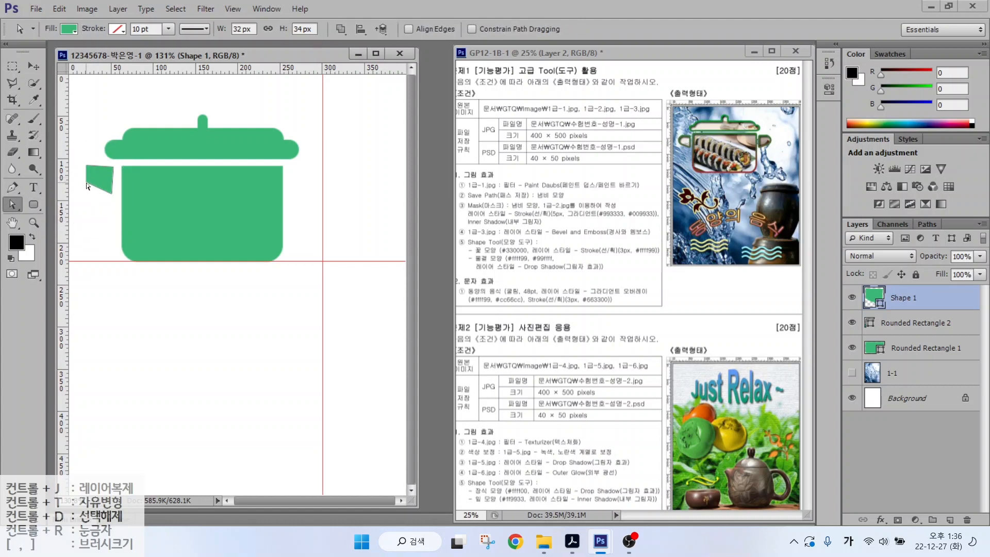
left_click_drag(84, 180, 91, 167)
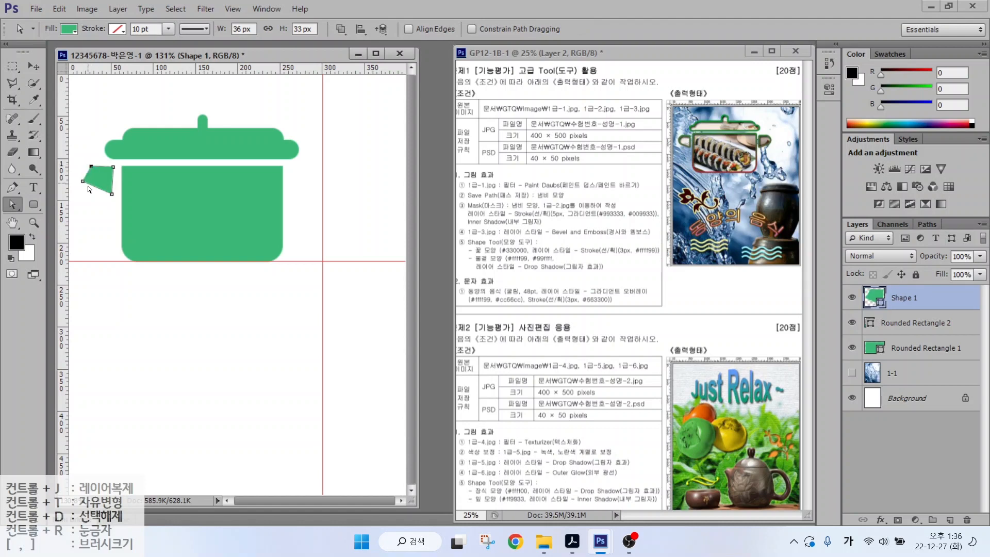
left_click(13, 189)
left_click(14, 188)
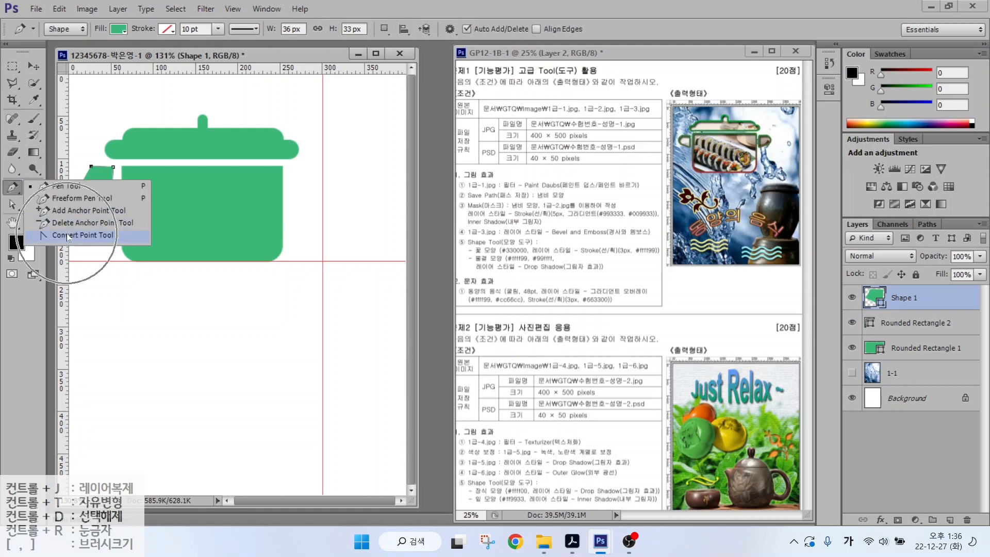
left_click(68, 236)
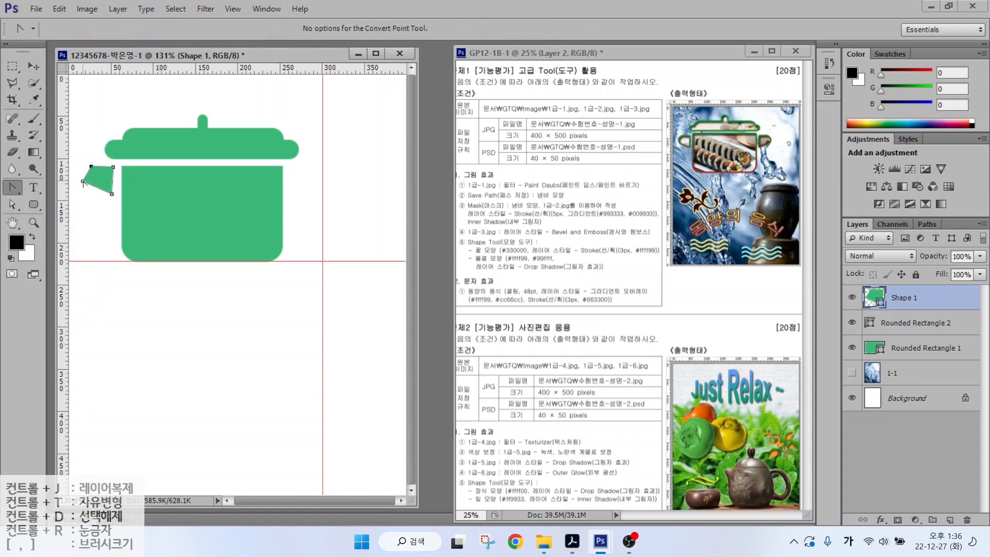
left_click_drag(82, 181, 80, 174)
key("a")
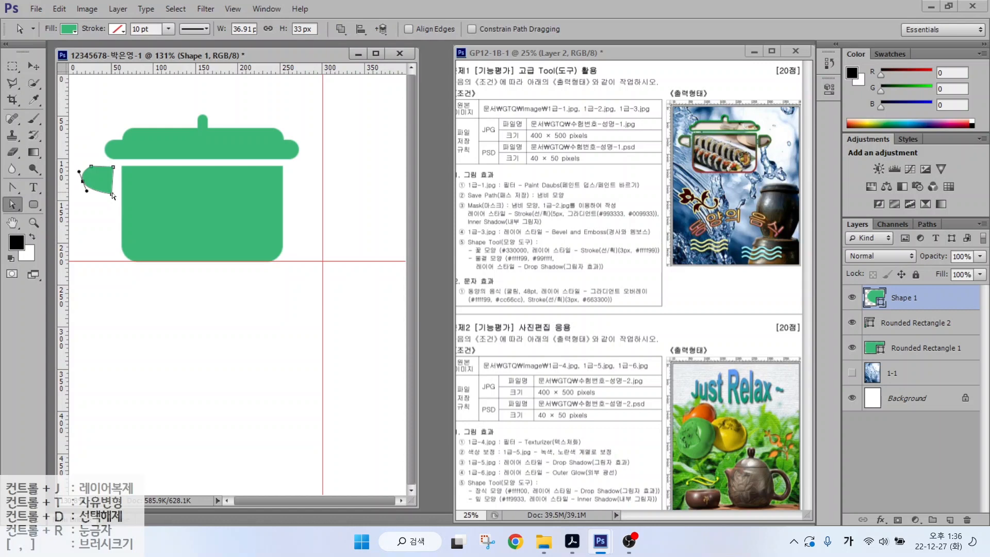
left_click_drag(112, 195, 115, 166)
- Switch to the Path Selection Tool and select the whole curved handle path
right_click(16, 205)
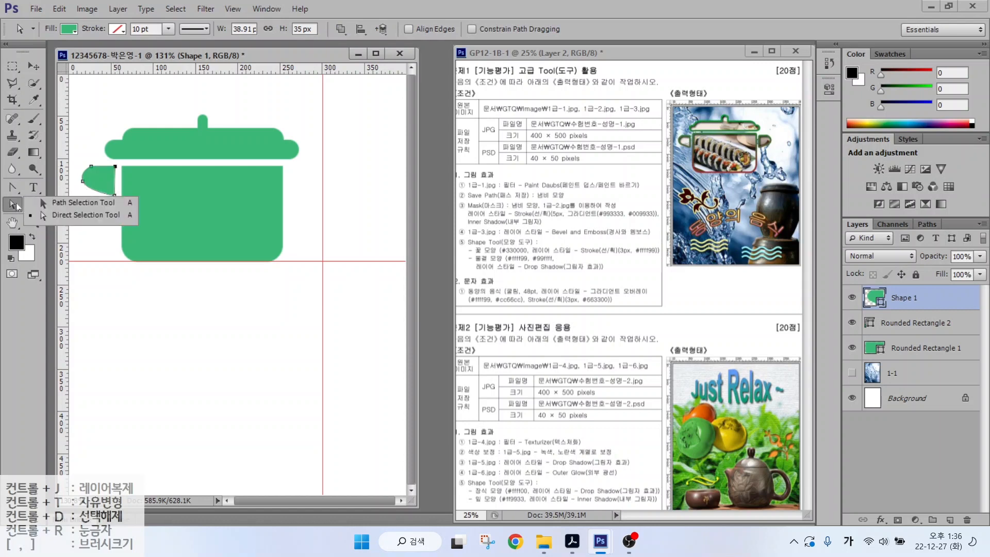
left_click(77, 202)
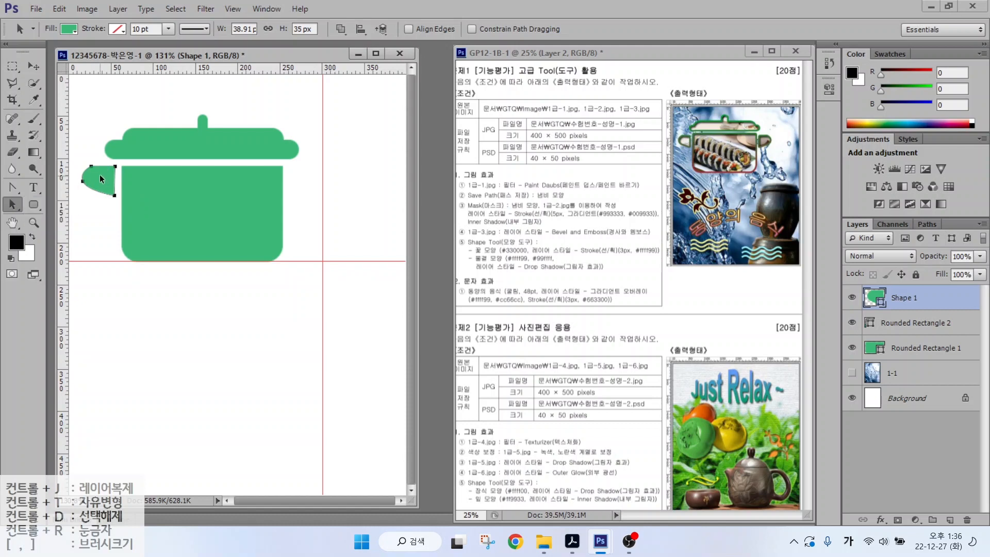
left_click(100, 175)
left_click(100, 176)
- Alt-drag a copy of the handle onto the right side of the pot
left_click_drag(98, 179, 305, 183)
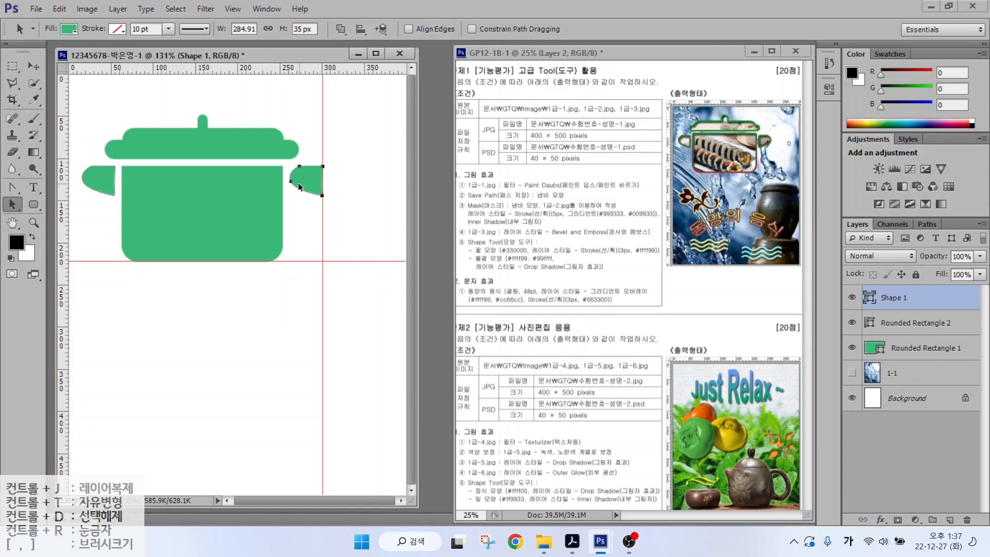
mouse_move(287, 206)
left_mouse_down()
mouse_move(317, 207)
mouse_move(289, 207)
mouse_move(309, 218)
mouse_move(329, 210)
mouse_move(315, 220)
left_mouse_up()
key("Escape")
left_click(58, 9)
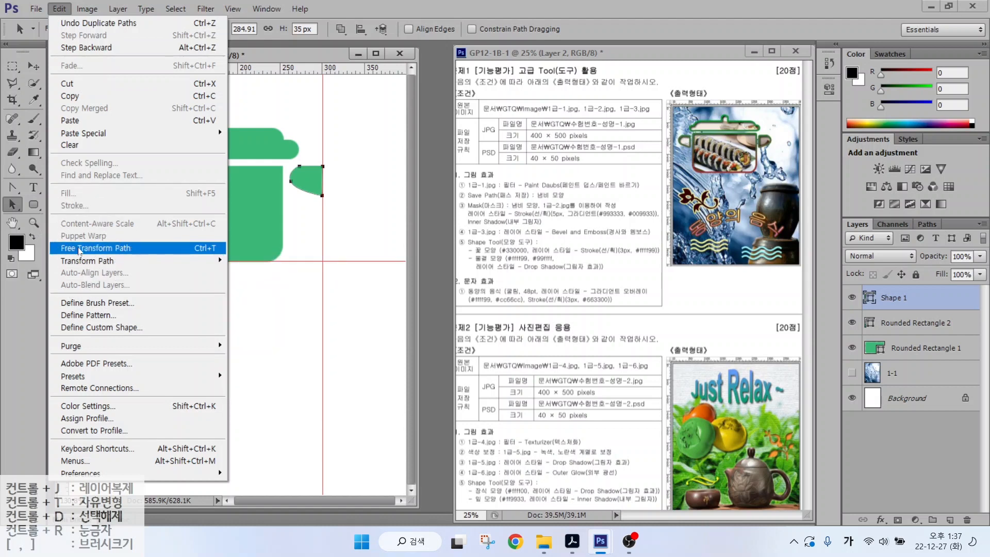
- Flip the copied right handle horizontally with Free Transform Path, keeping Shape 1 selected
left_click(206, 249)
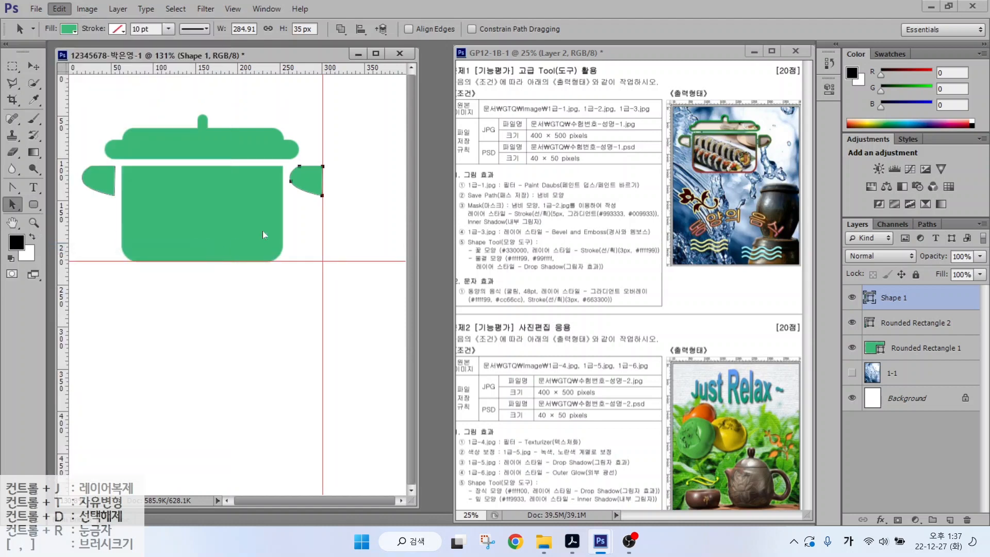
right_click(297, 188)
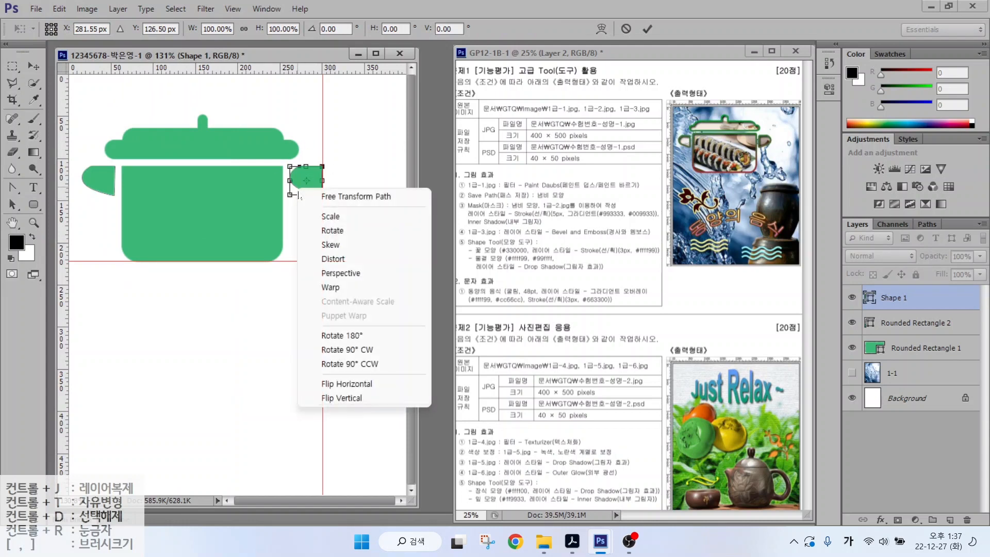
left_click(340, 384)
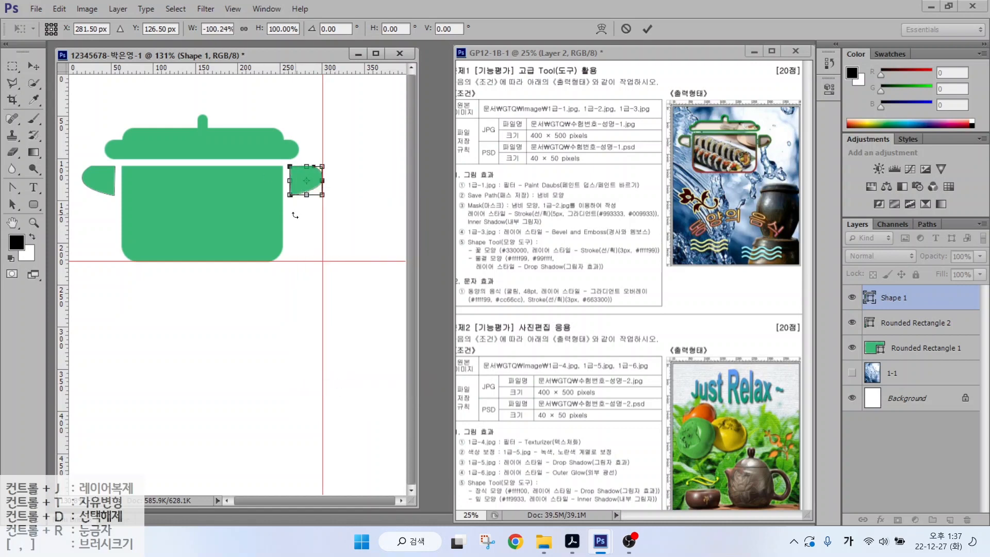
key("Return")
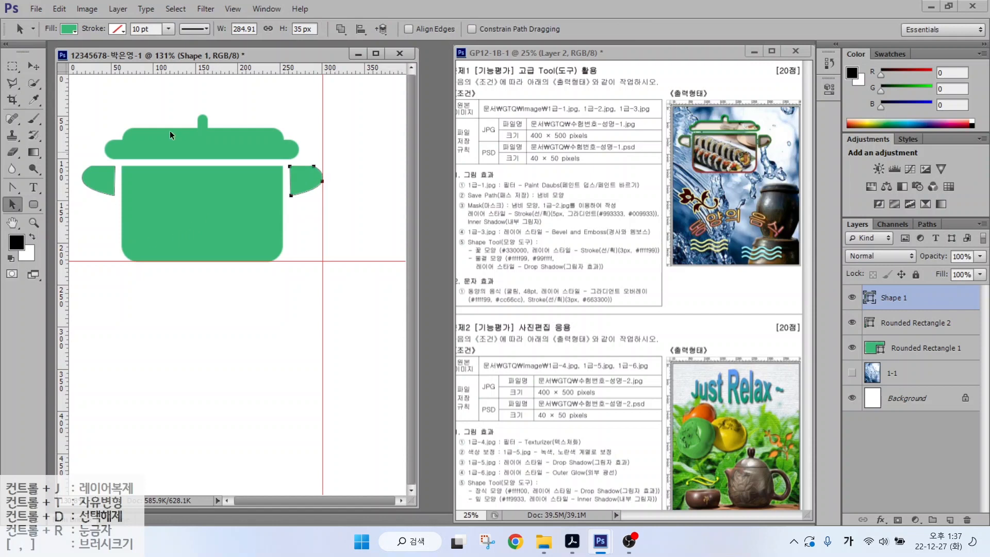
left_click(898, 325)
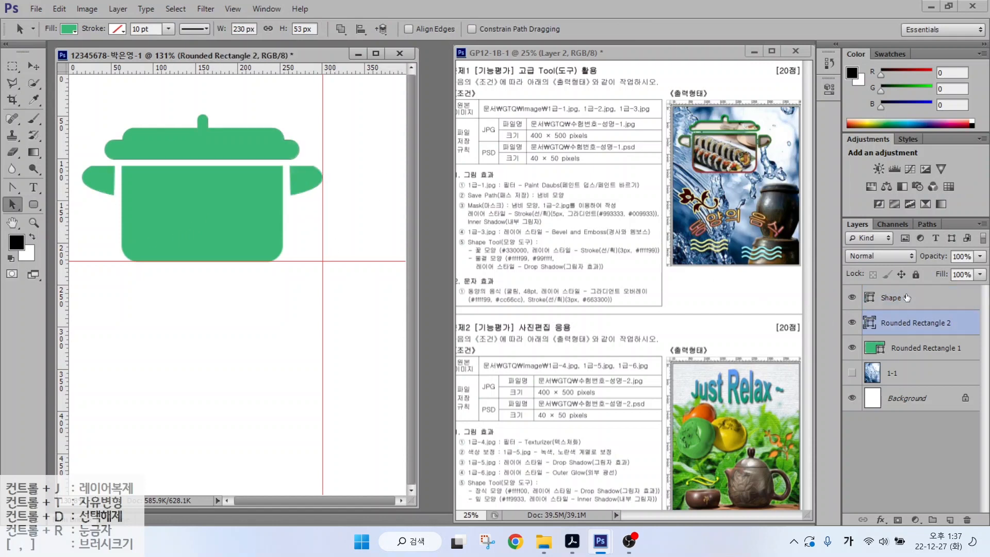
left_click(906, 298)
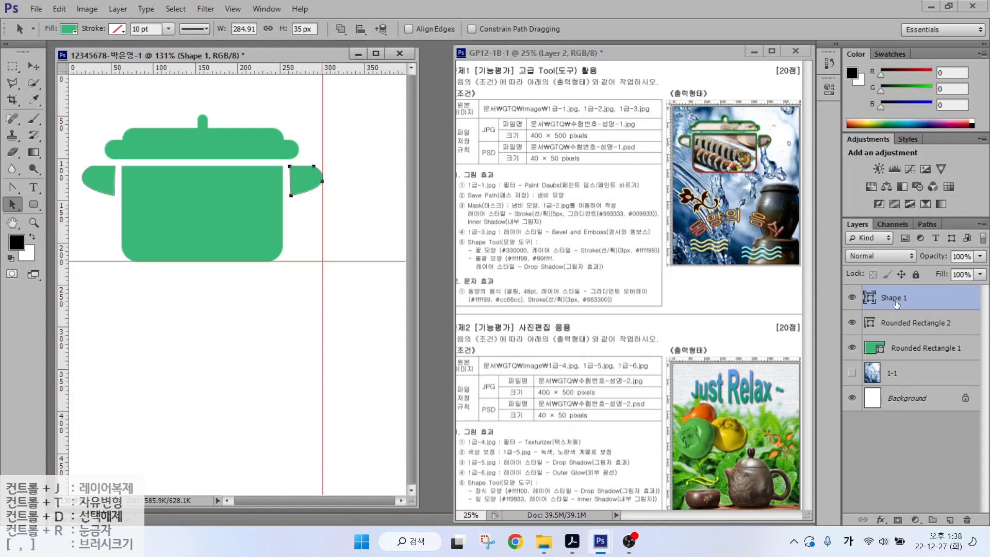
- Select Shape 1, Rounded Rectangle 2 and Rounded Rectangle 1 and apply Merge Shapes
left_click(915, 324, "shift")
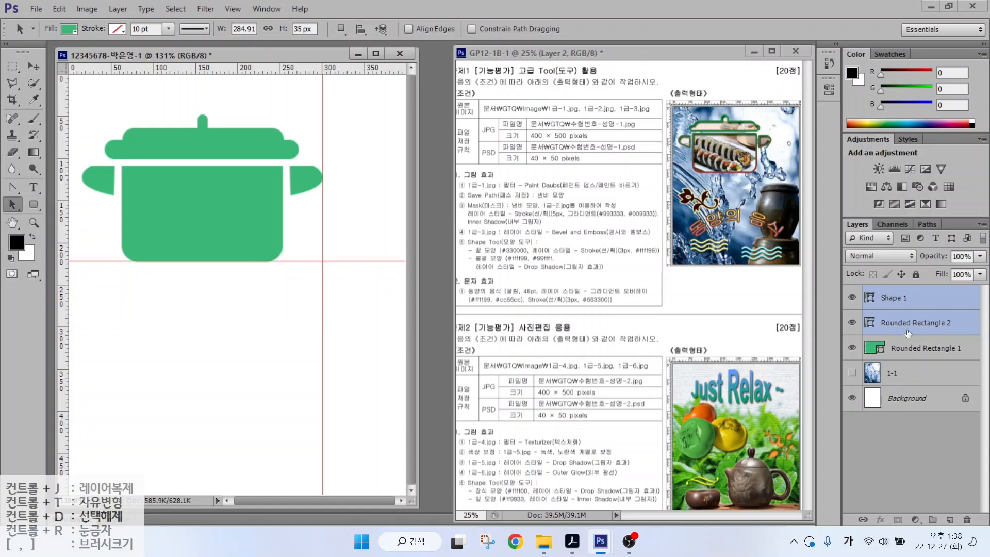
left_click(913, 349, "shift")
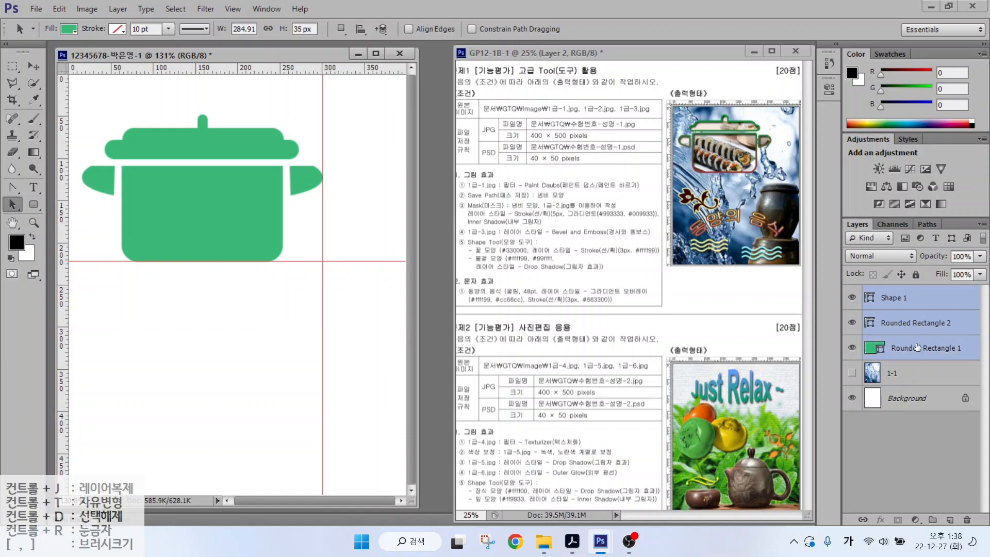
right_click(947, 301)
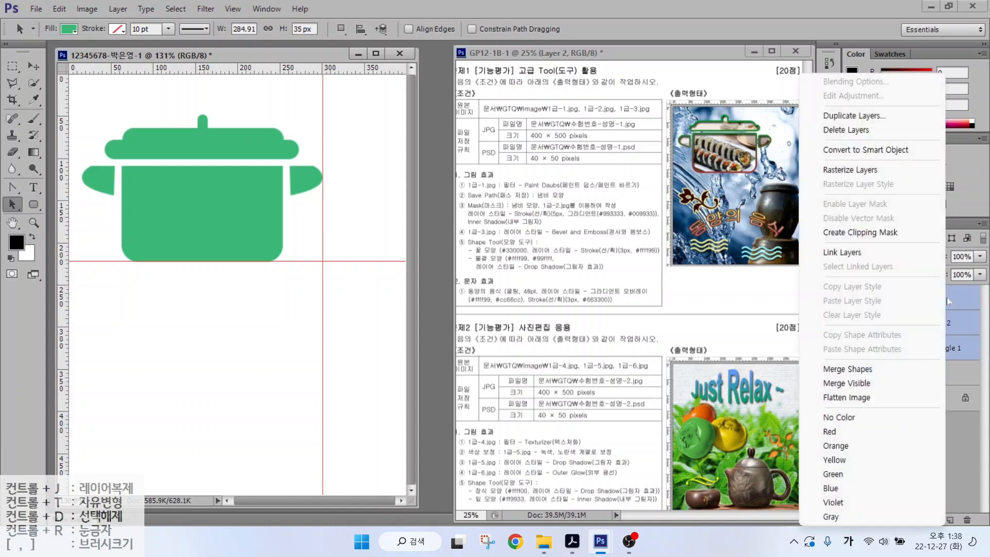
left_click(865, 369)
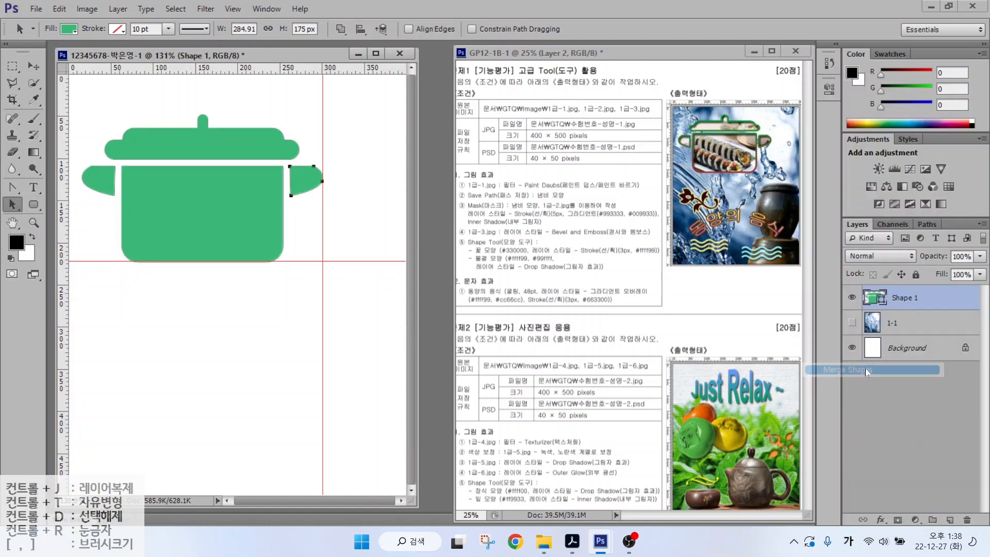
- Toggle the merged pot's visibility to check it, leaving it shown
left_click(852, 297)
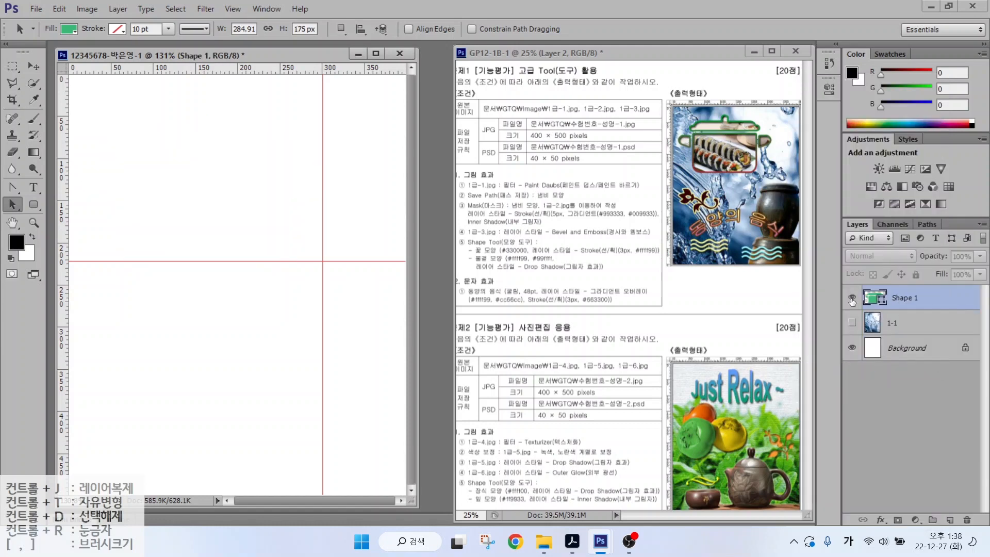
left_click(852, 297)
left_click(851, 298)
left_click(852, 298)
left_click(851, 297)
left_click(852, 298)
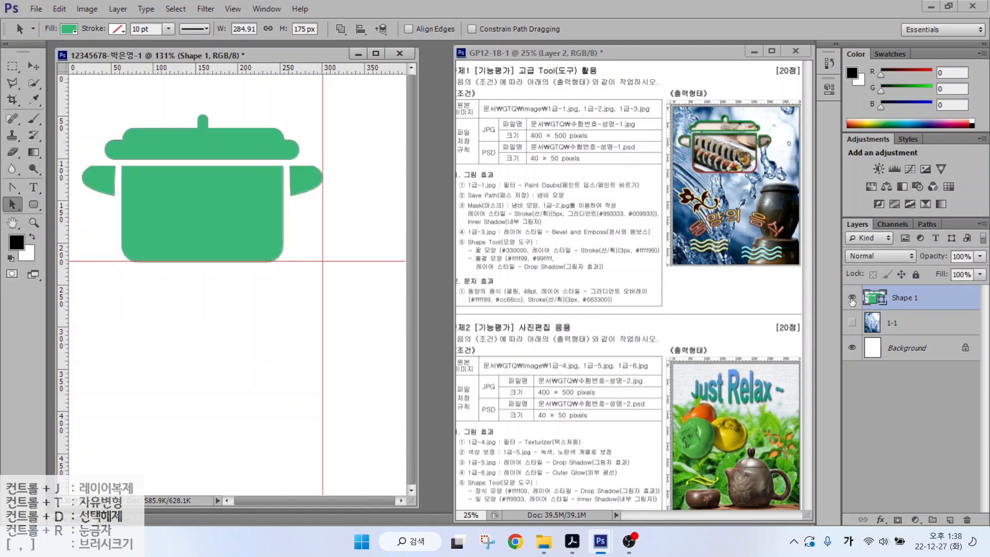
left_click(851, 297)
left_click(852, 298)
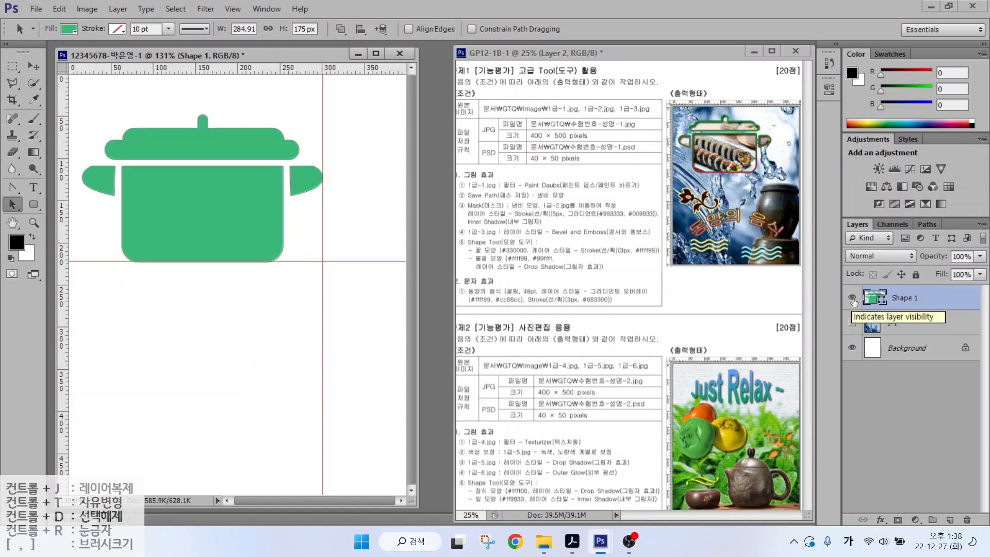
left_click_drag(474, 200, 577, 200)
key("Escape")
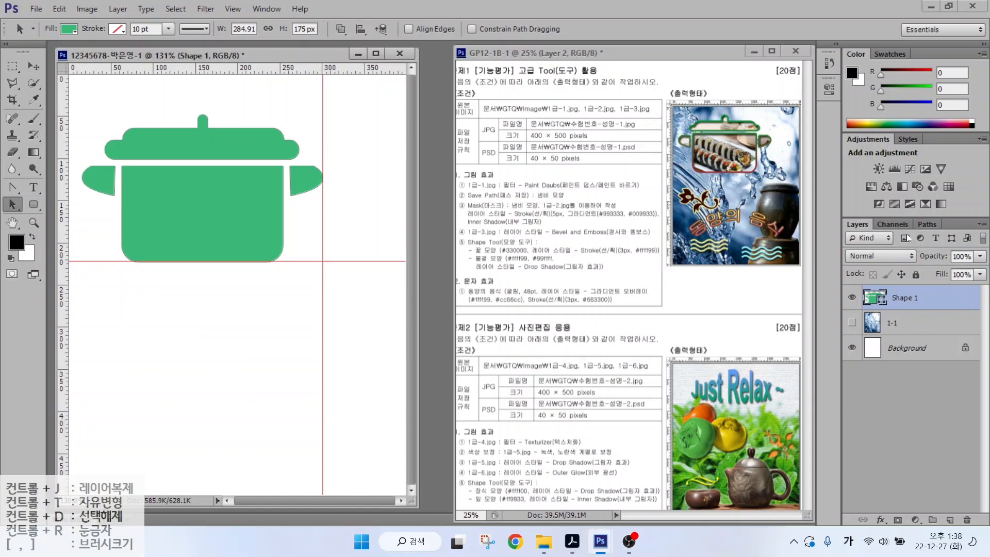
- Inspect the merged shape's path in the Paths panel, then reselect the Shape 1 layer
left_click(928, 224)
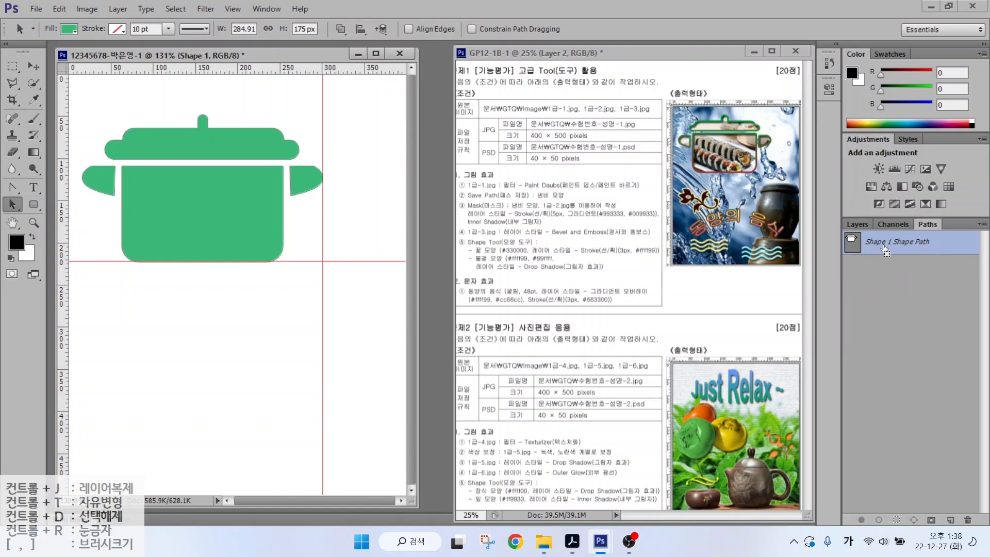
left_click(860, 224)
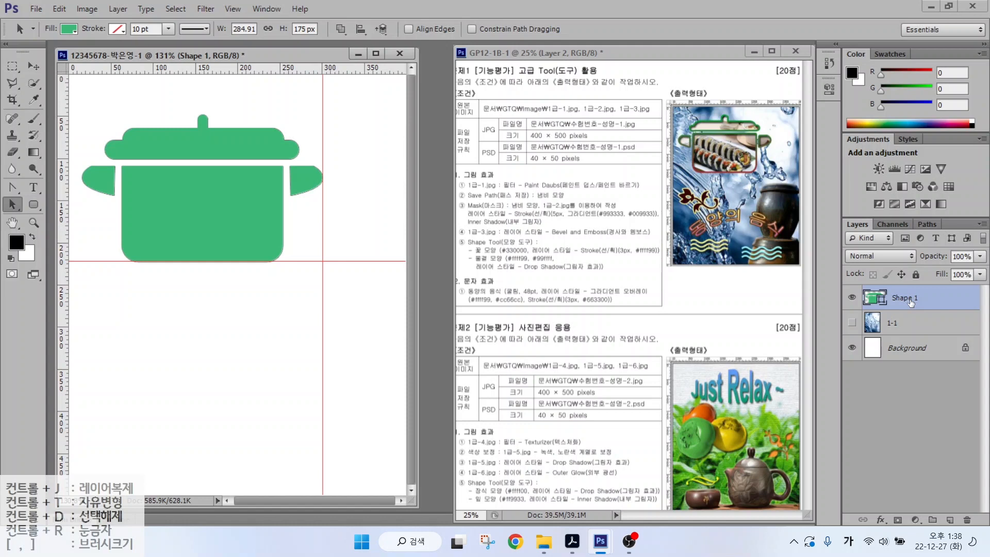
left_click(908, 349)
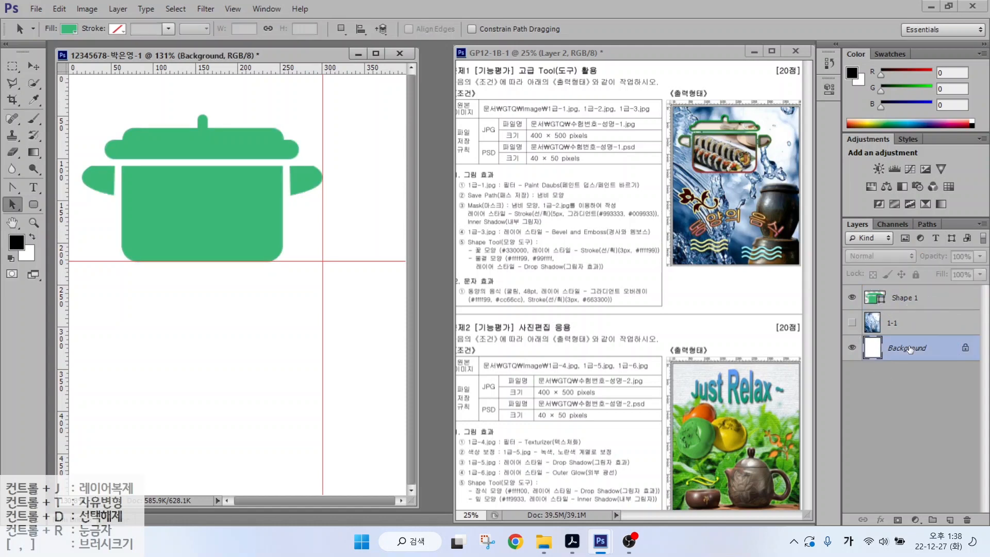
left_click(926, 224)
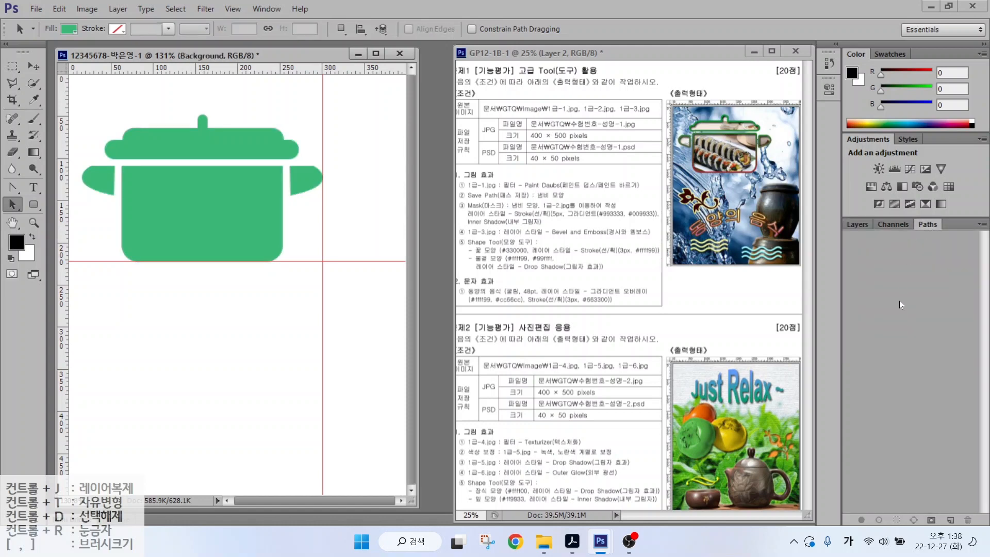
left_click(897, 290)
left_click(898, 290)
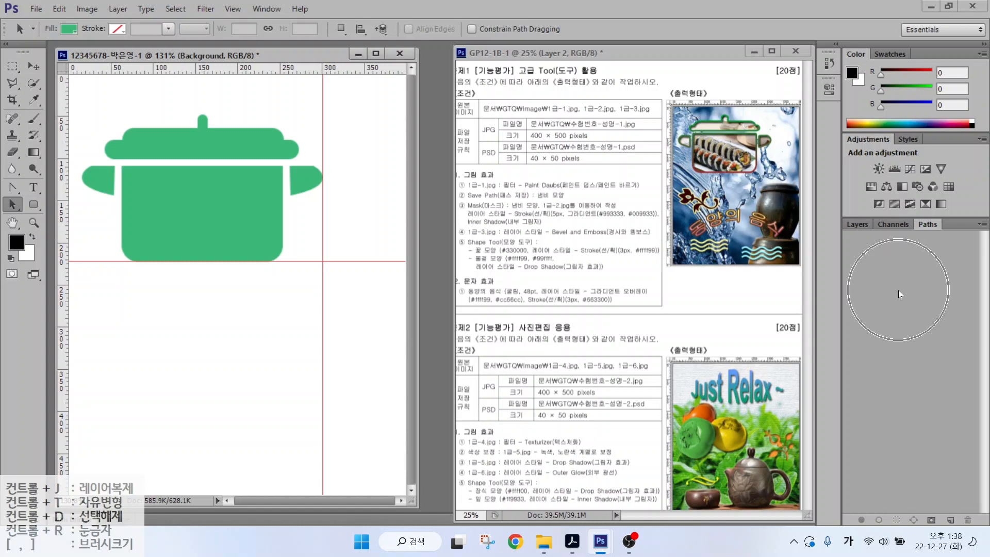
left_click(859, 224)
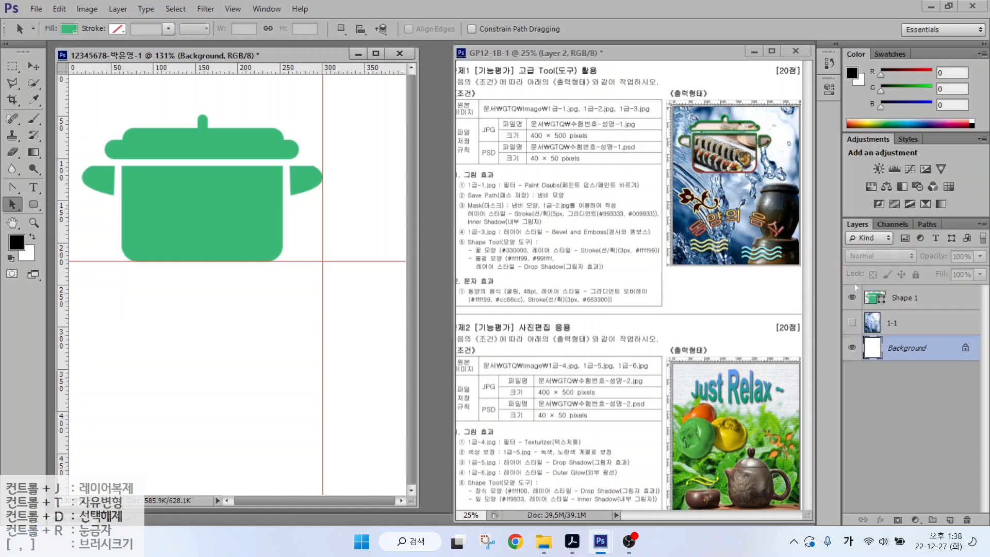
left_click(913, 300)
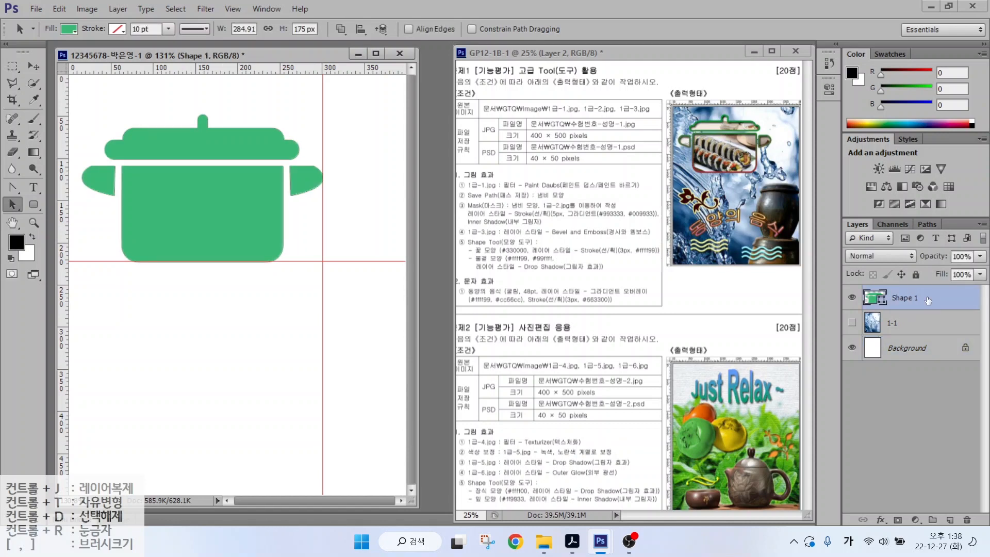
- Save the pot's work path from the Paths panel menu under the name 냄비모양
key("ctrl")
left_click(927, 224)
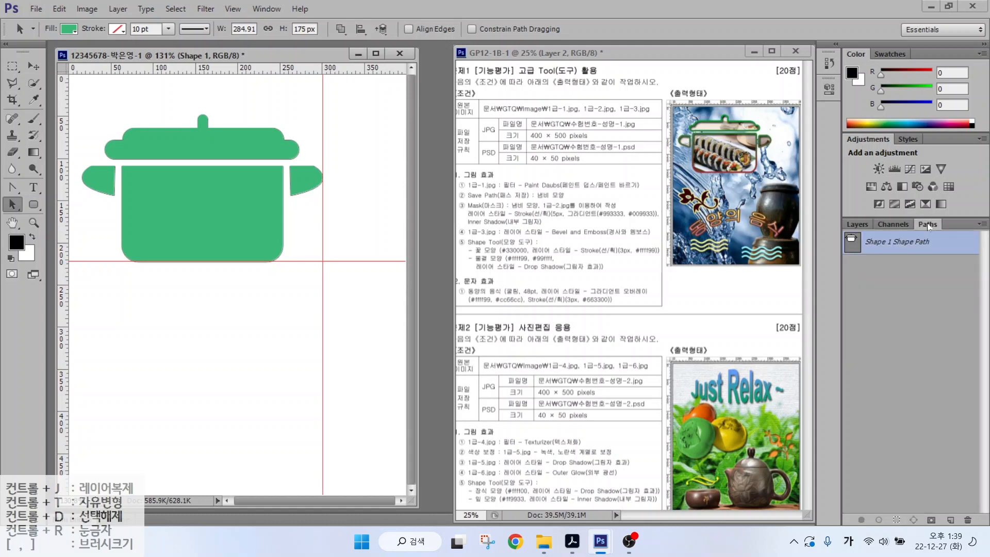
key("ctrl")
double_click(945, 245)
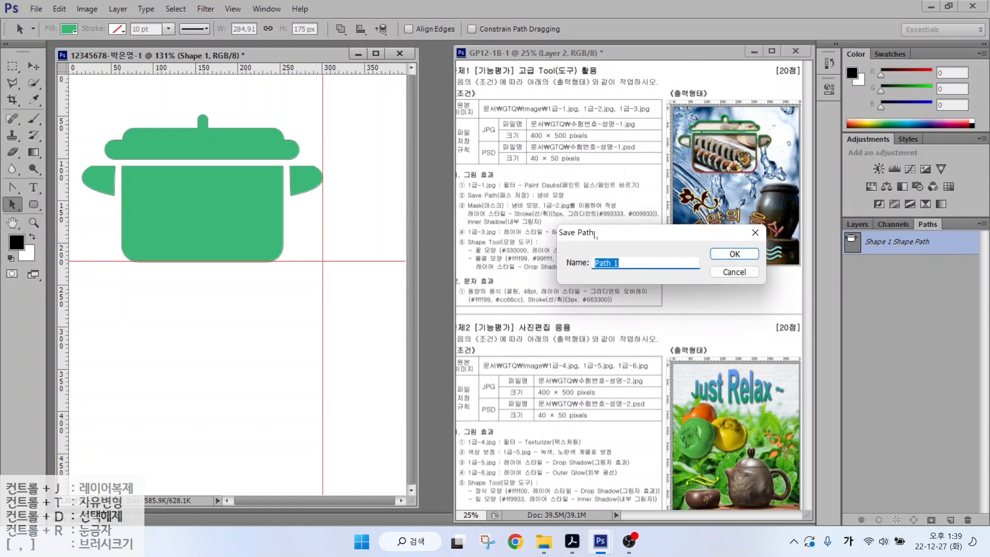
left_click(755, 232)
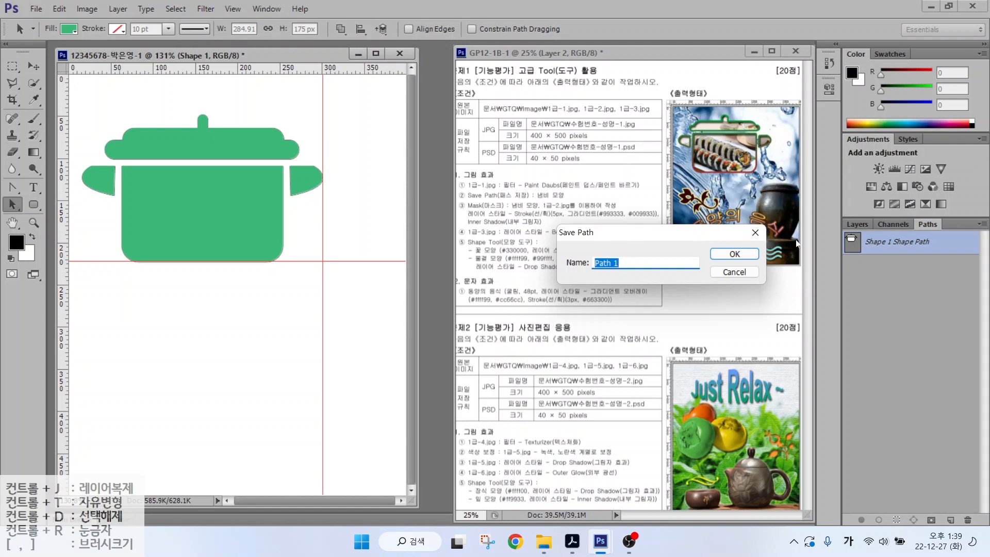
left_click(982, 225)
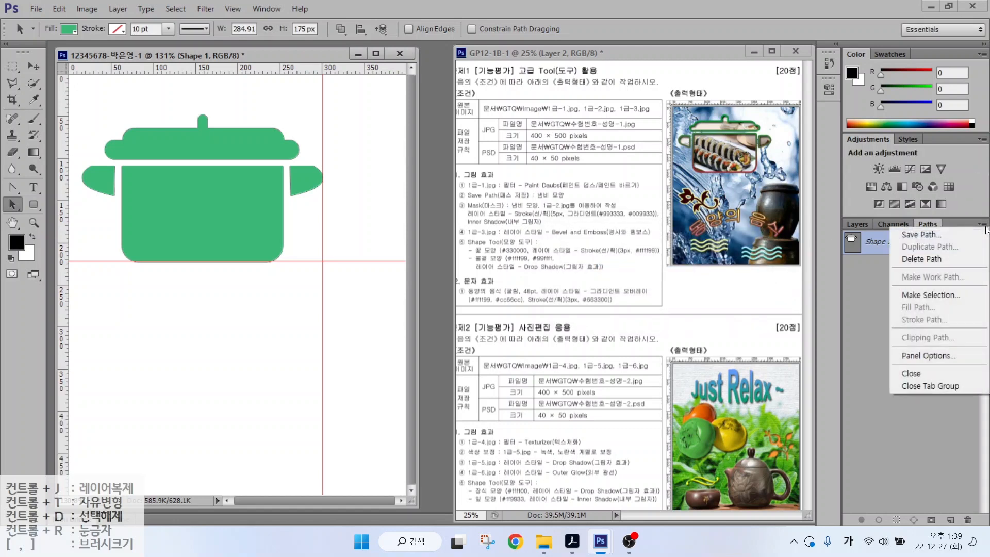
left_click(929, 235)
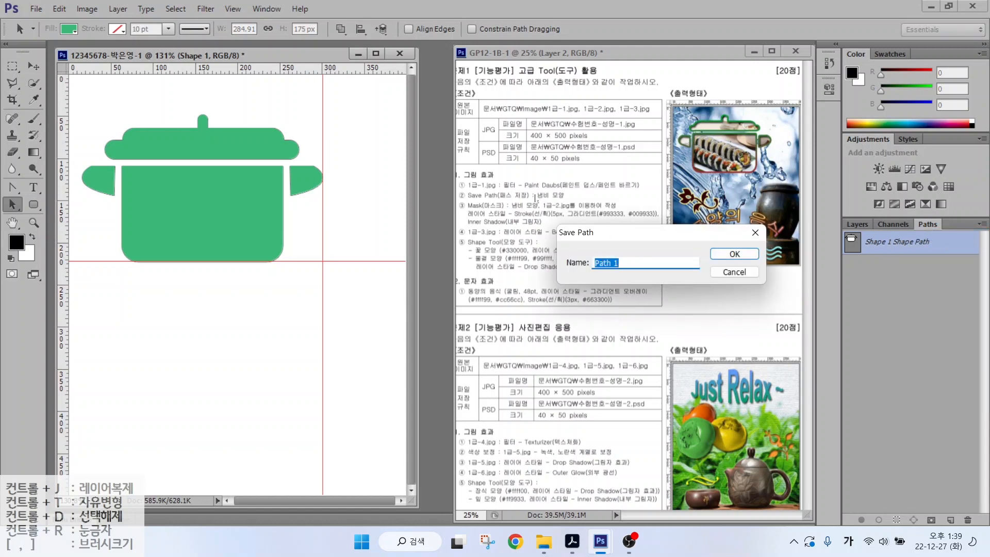
type("냄비모양")
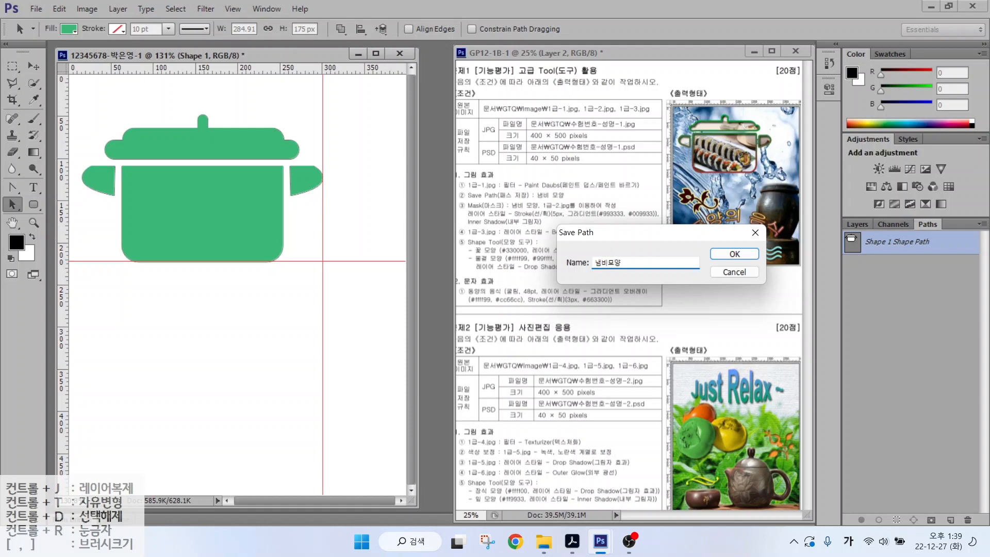
key("Return")
- Check the working and saved 냄비모양 paths, deselect them, and return to Layers
left_click(901, 273)
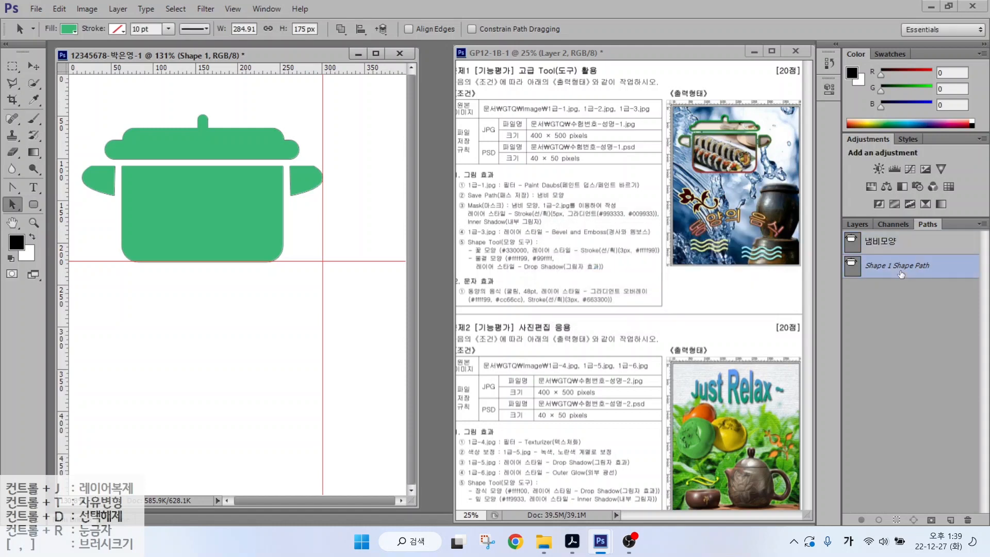
left_click(906, 244)
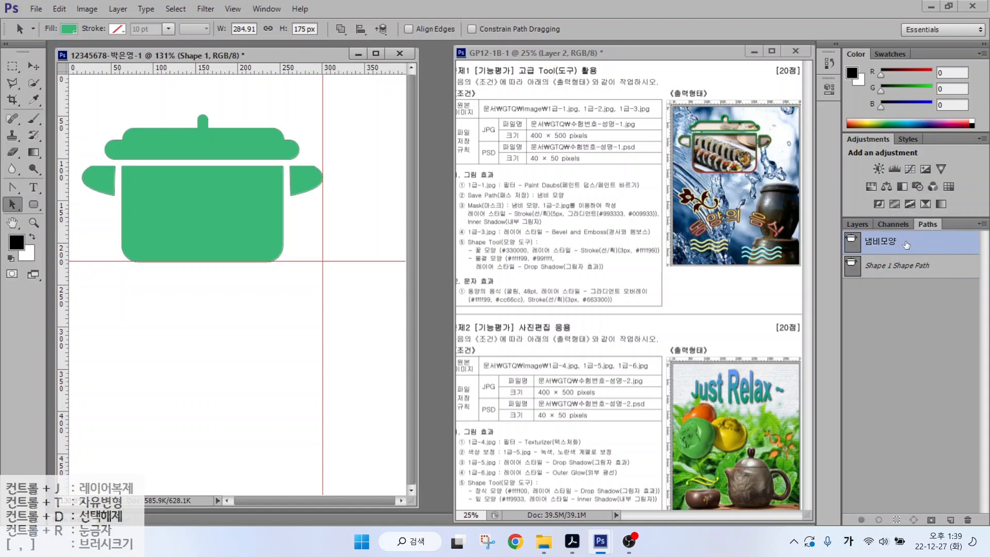
left_click(902, 317)
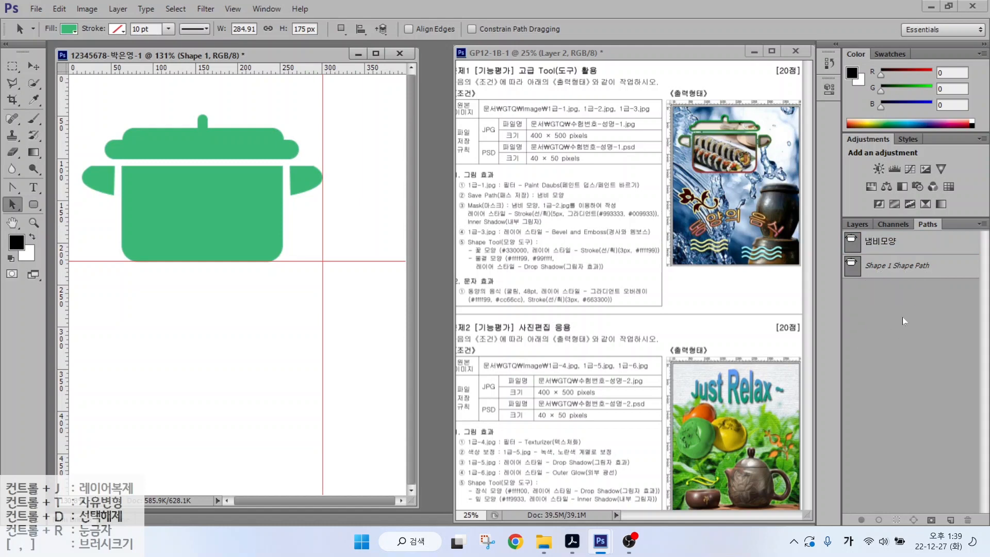
left_click(857, 224)
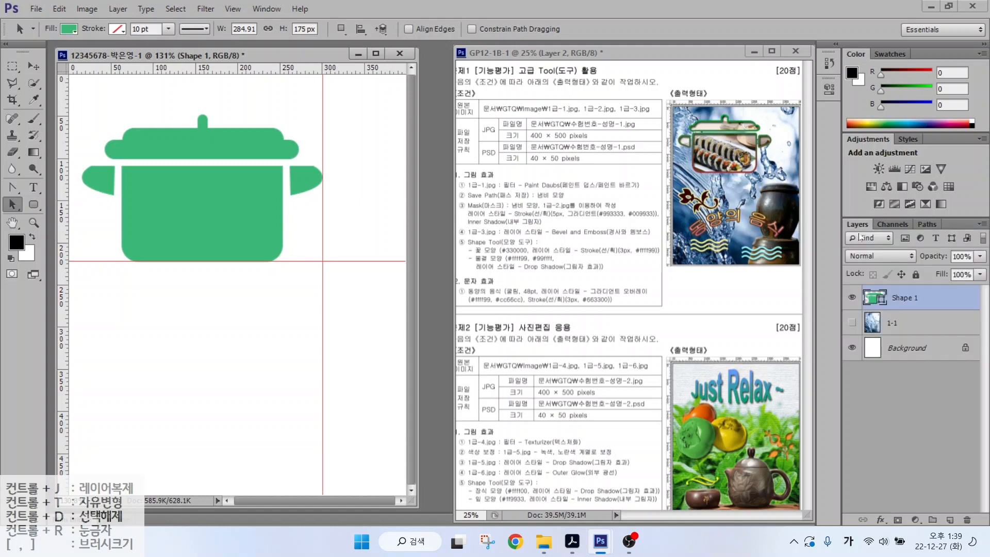
- Select the Background layer and confirm the 냄비모양 path is still in Paths
left_click(910, 303)
left_click(903, 353)
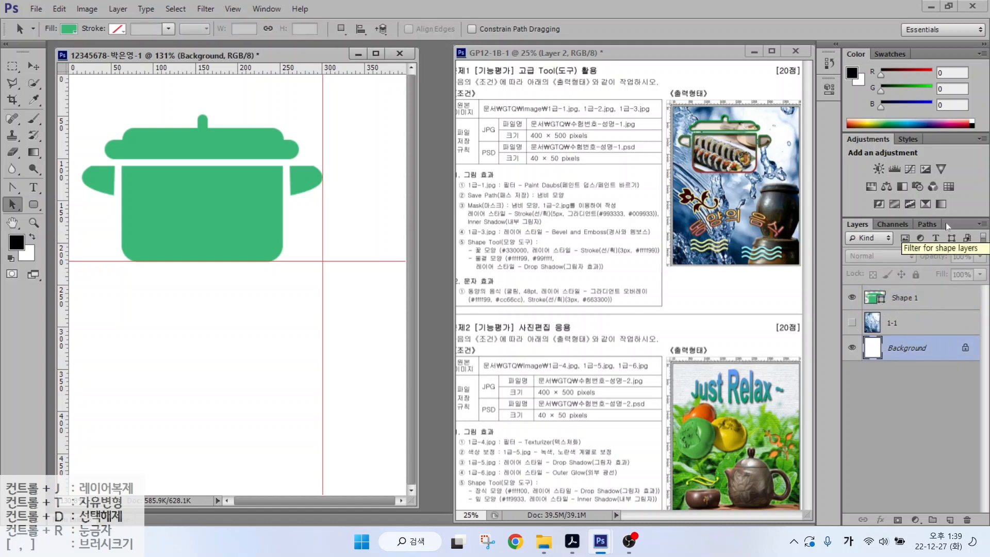
left_click(928, 224)
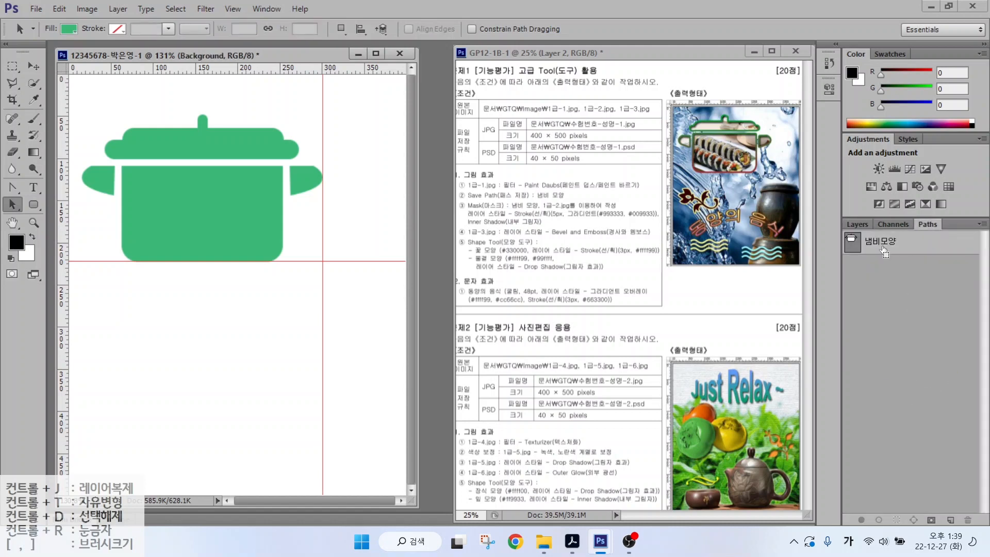
left_click(857, 224)
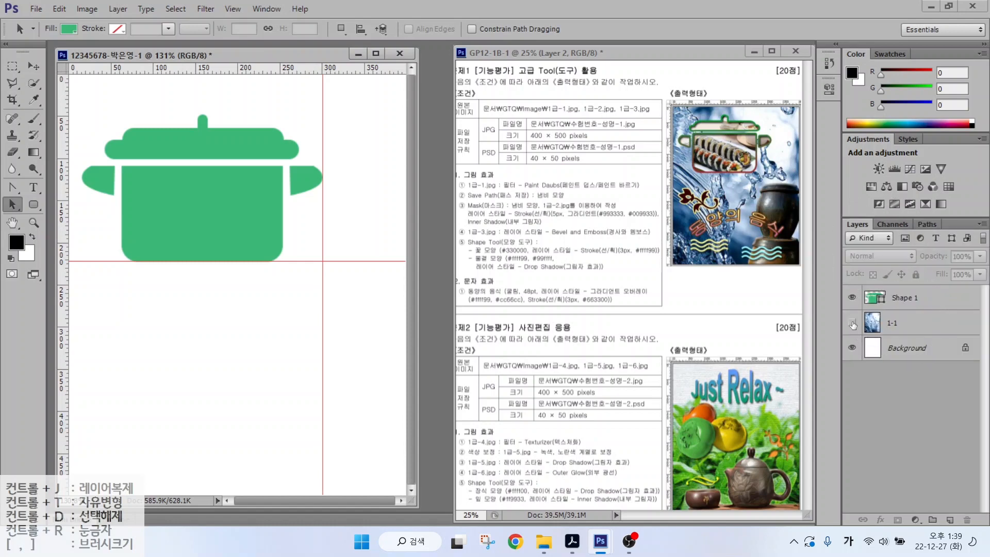
- Turn on visibility of the water-splash layer 1-1 behind the pot
left_click(851, 322)
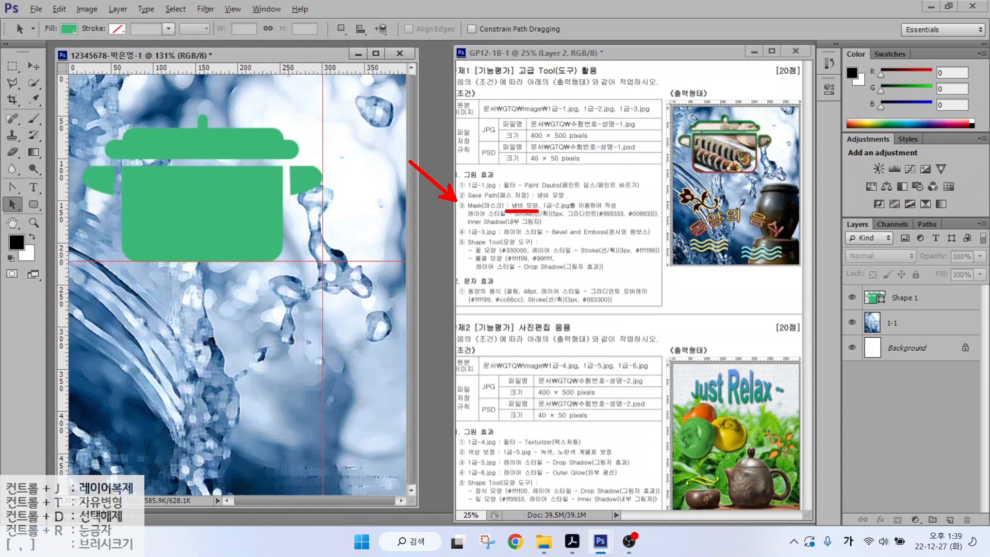
left_click_drag(544, 210, 580, 211)
left_click_drag(789, 99, 741, 136)
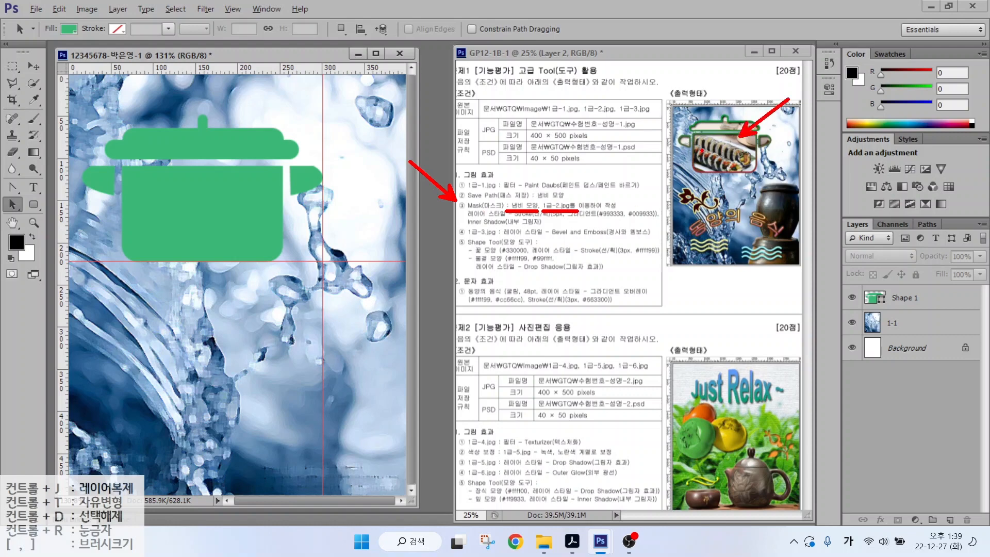
key("Escape")
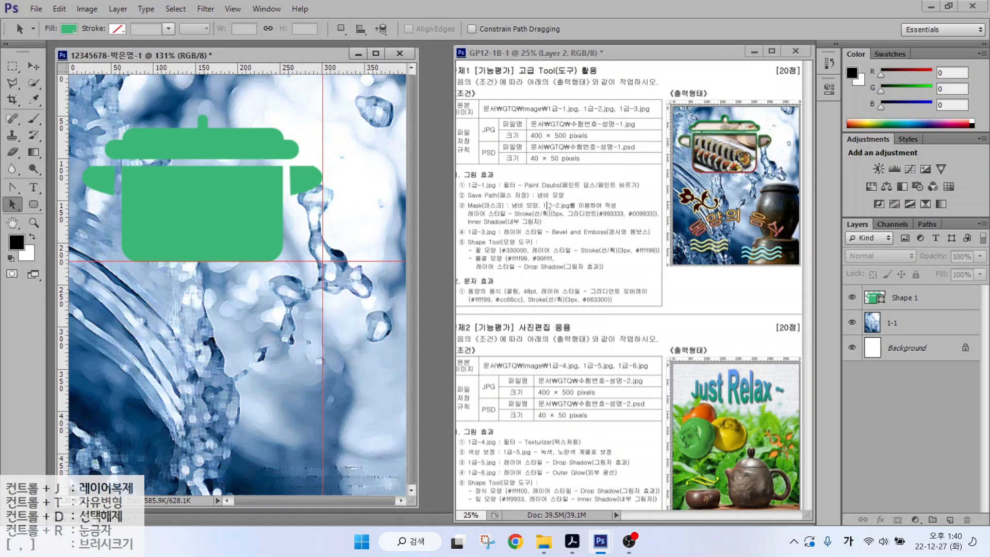
- Open the kimbap photo 1급-2.JPG with Ctrl+O
left_click(558, 206)
key("ctrl+o")
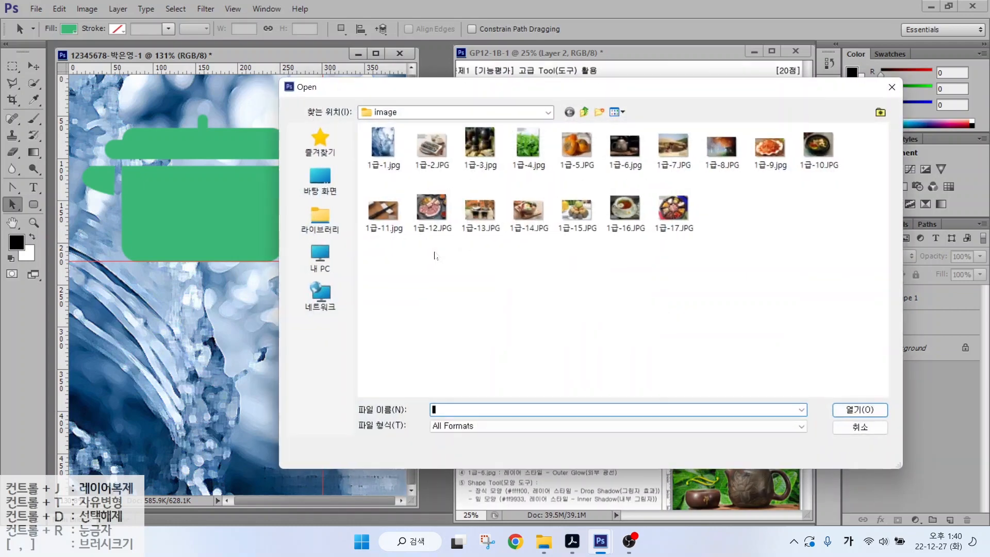
left_click(431, 145)
left_click(860, 409)
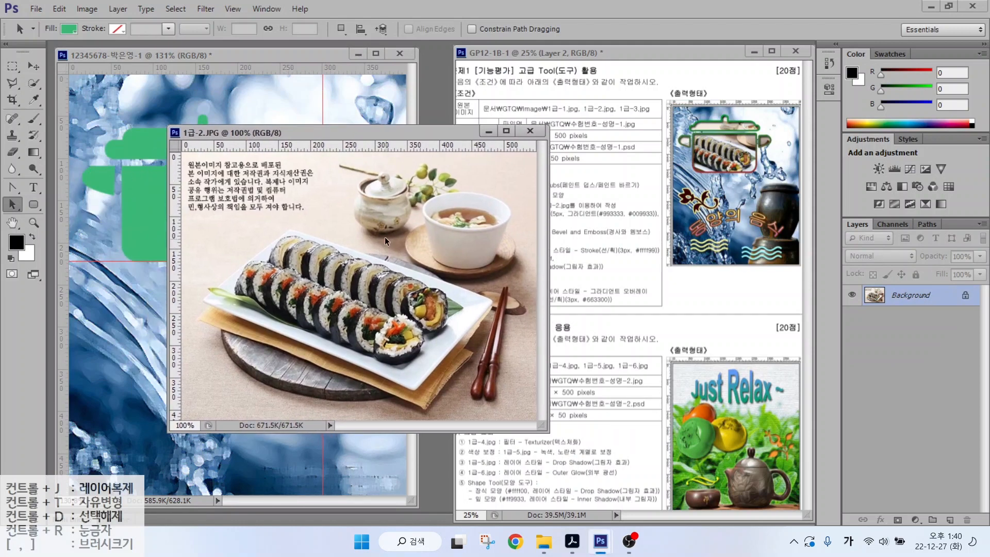
- Drag the kimbap photo into the pot document, close the original, and name the layer 1-2
left_click(28, 66)
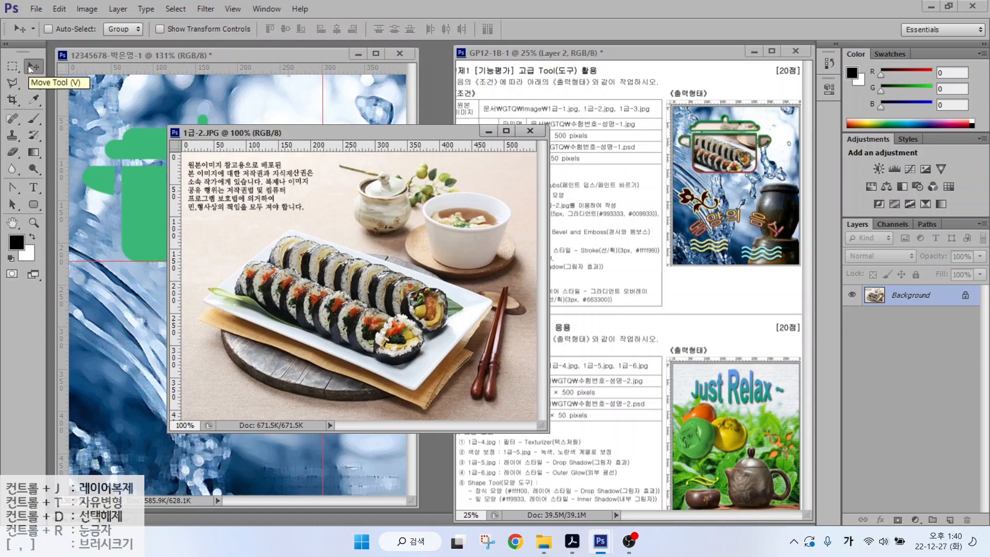
left_click(101, 206)
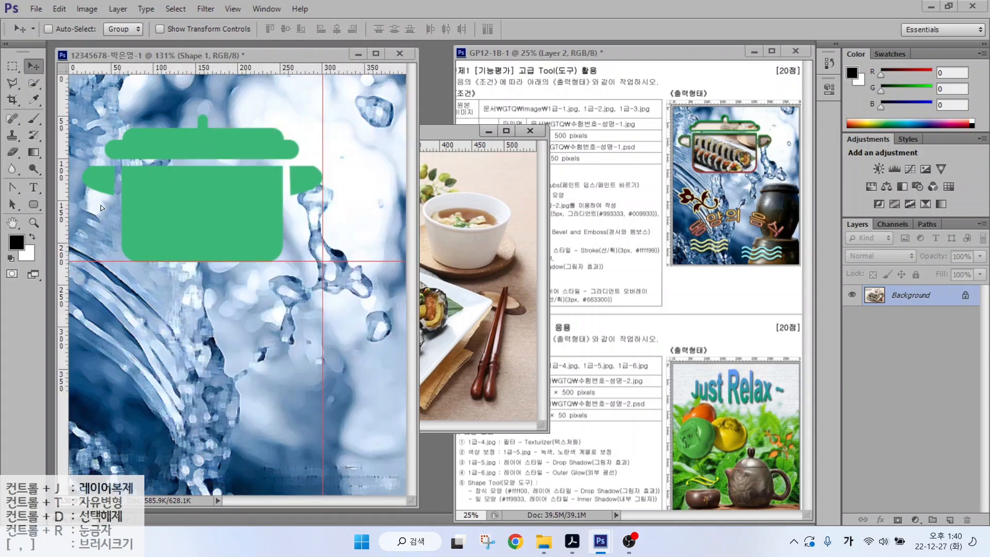
key("ctrl+v")
left_click_drag(224, 237, 208, 204)
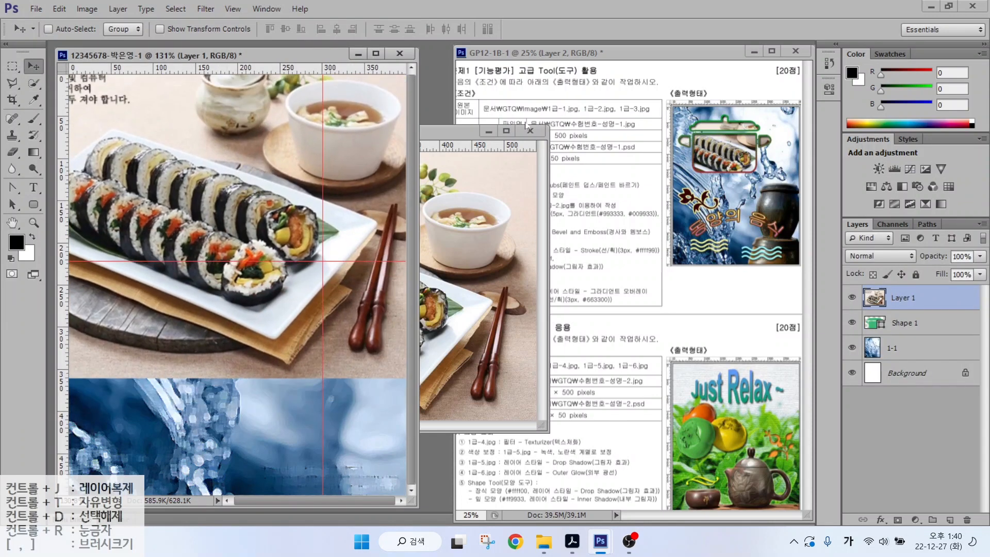
left_click(530, 130)
double_click(904, 298)
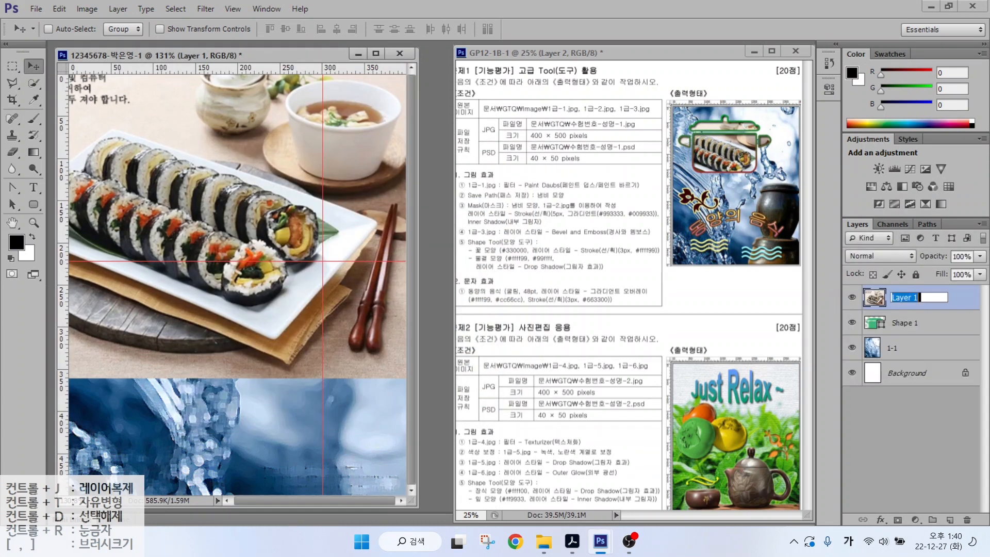
type("1-2")
key("Return")
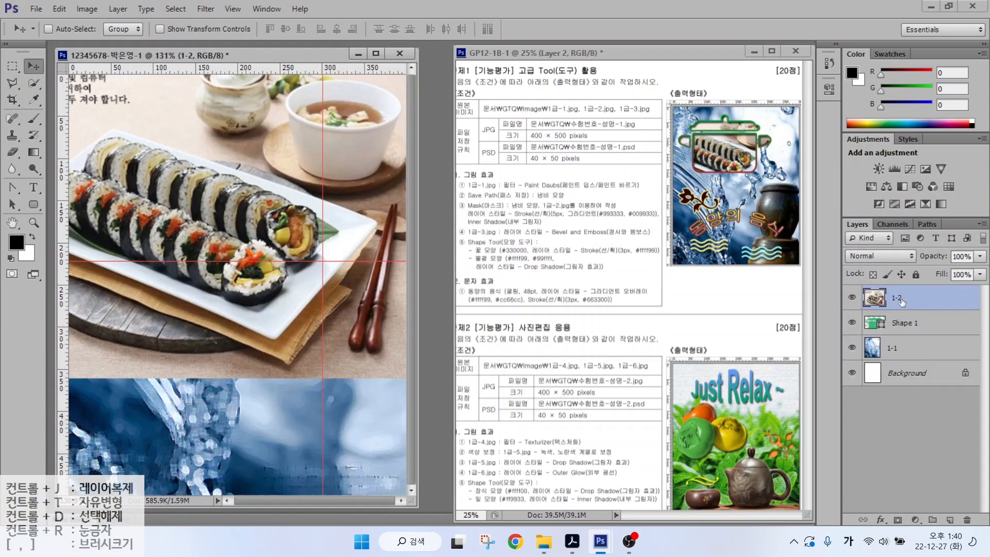
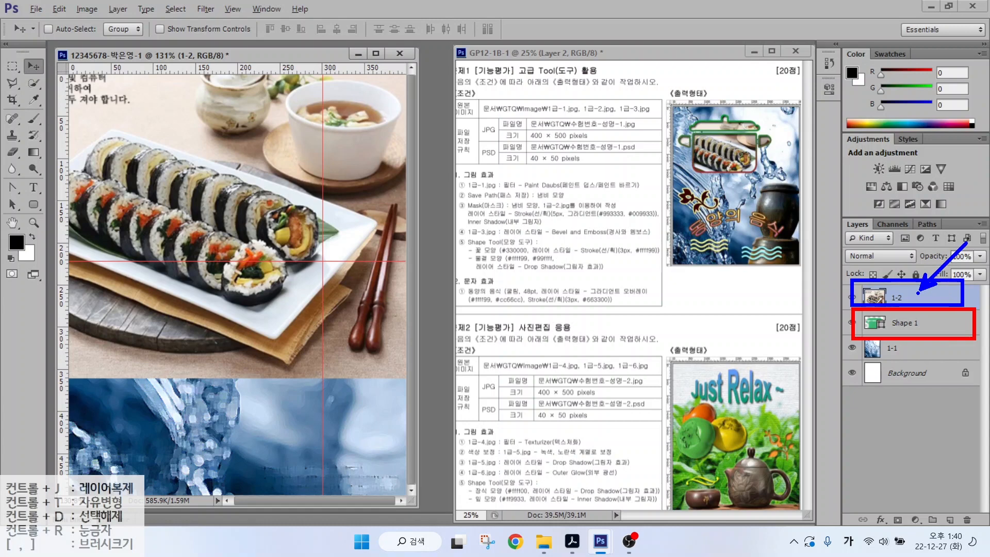
- Clip the kimbap photo layer 1-2 to the pot-shaped Shape 1 with Create Clipping Mask
right_click(923, 298)
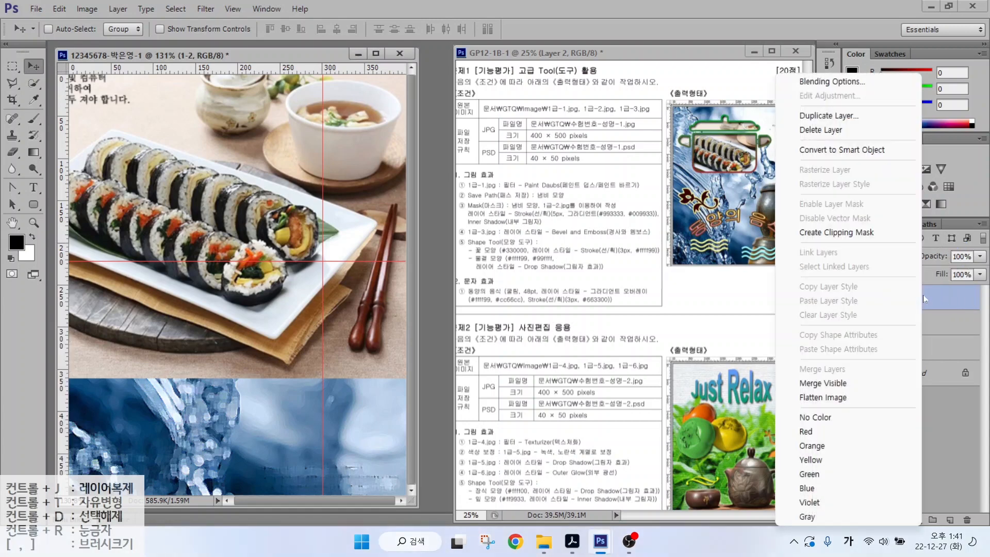
left_click(865, 233)
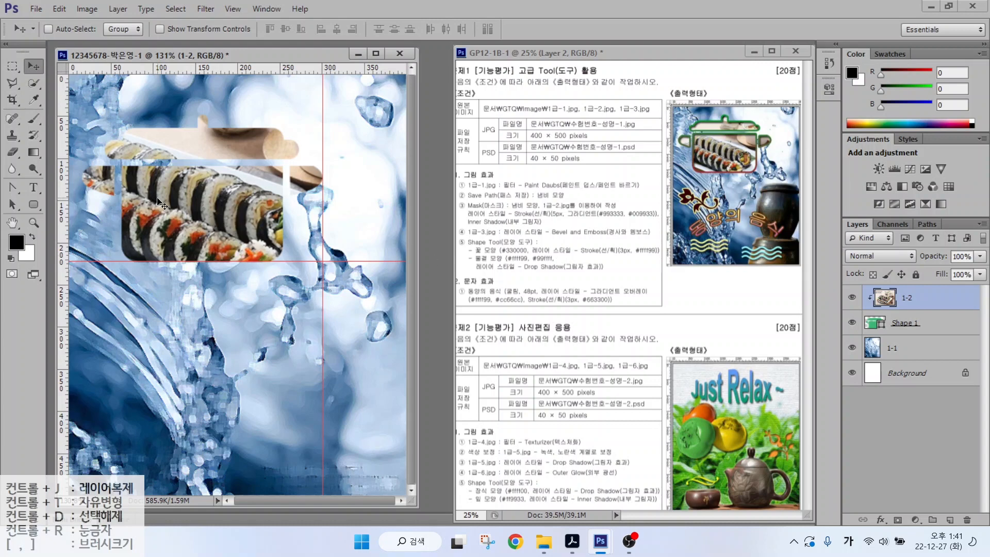
left_click(931, 302)
left_click(58, 9)
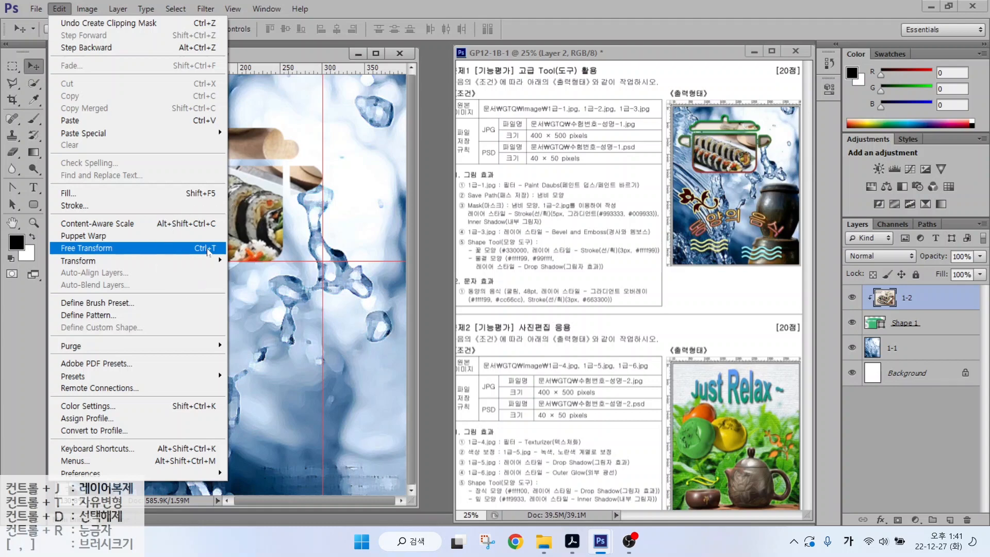
- Free Transform the kimbap photo to about 78% and move it into the pot shape
left_click(208, 250)
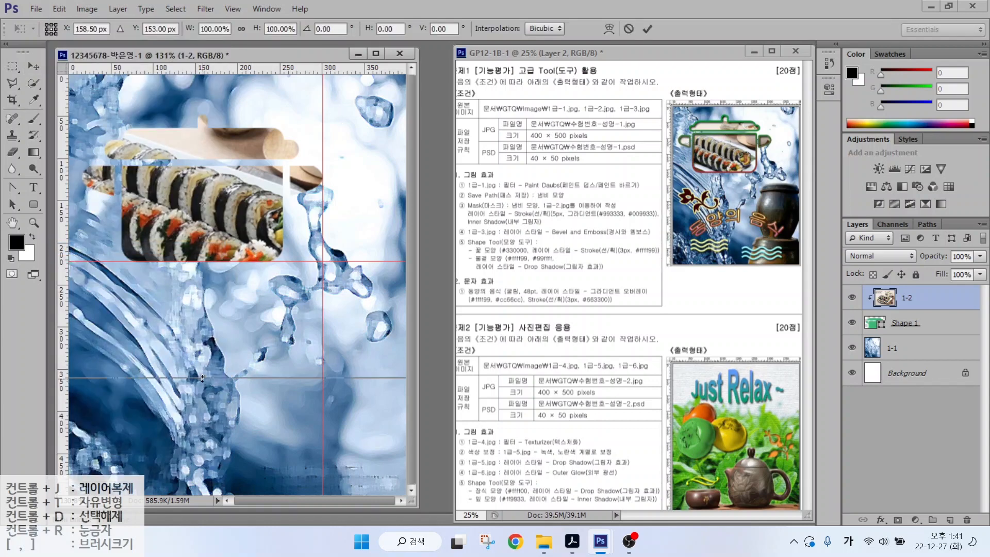
left_click_drag(187, 197, 308, 254)
left_click_drag(120, 99, 228, 202)
left_click_drag(266, 233, 102, 132)
key("Return")
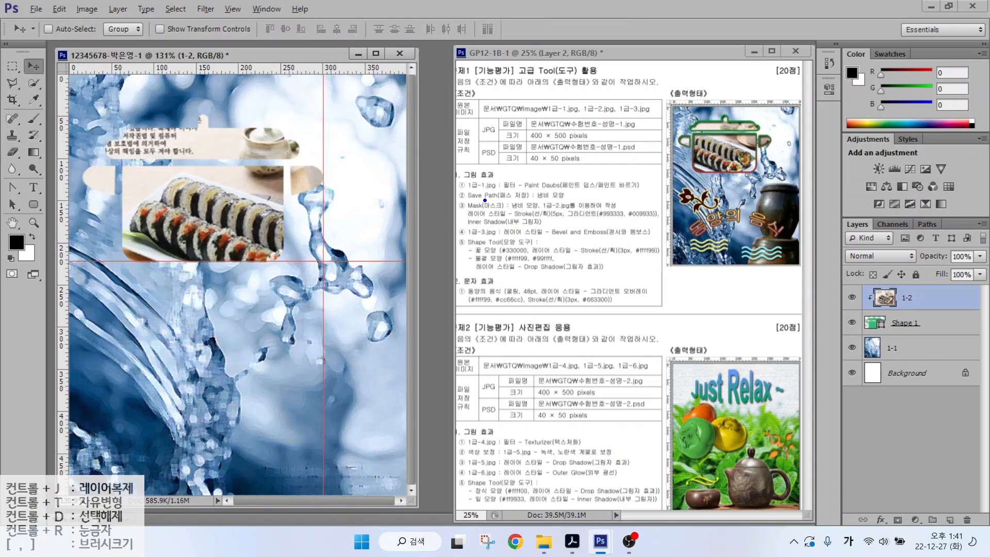
- Select the pot shape layer Shape 1
left_click_drag(470, 219, 674, 218)
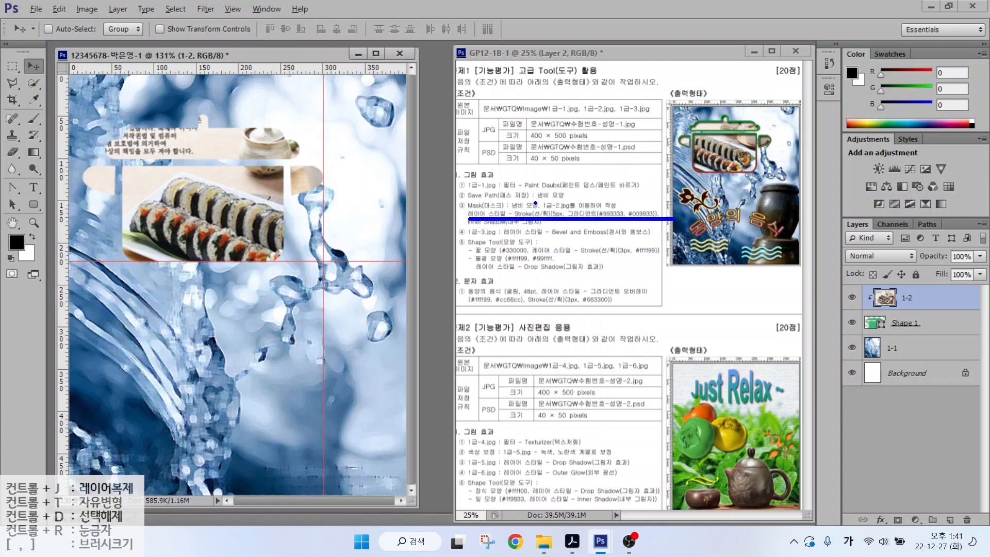
key("Escape")
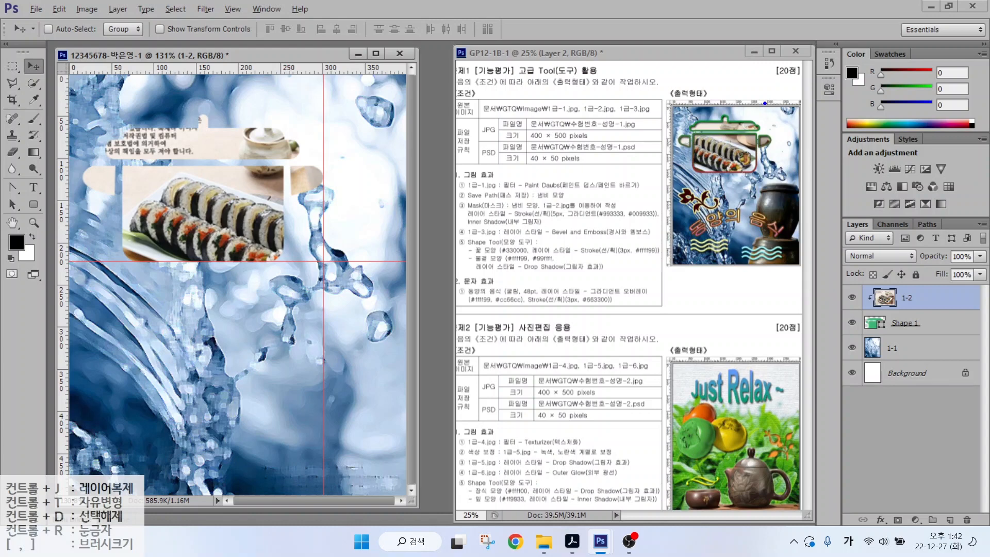
left_click_drag(746, 120, 773, 84)
mouse_move(915, 287)
left_mouse_down()
mouse_move(898, 298)
mouse_move(914, 299)
mouse_move(928, 330)
mouse_move(876, 315)
left_mouse_up()
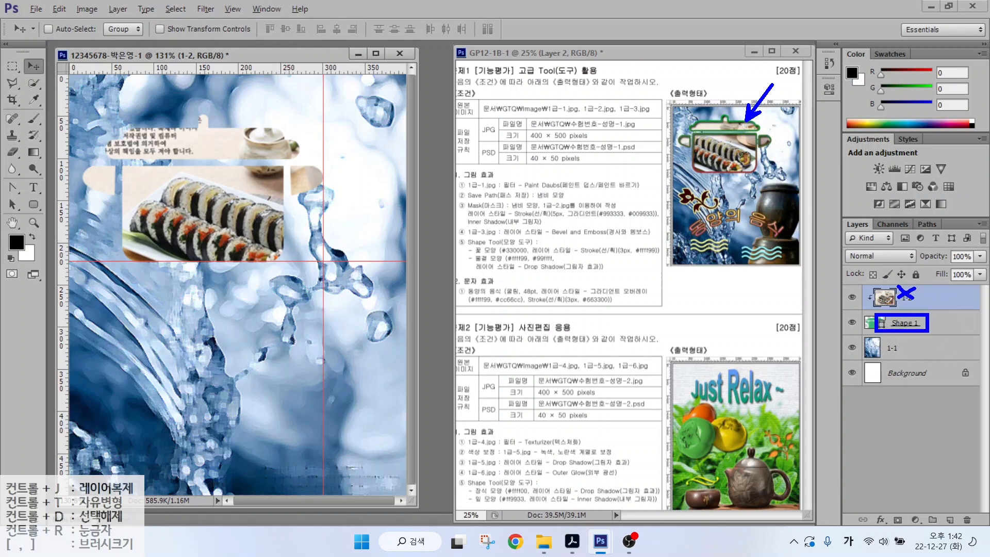
key("Escape")
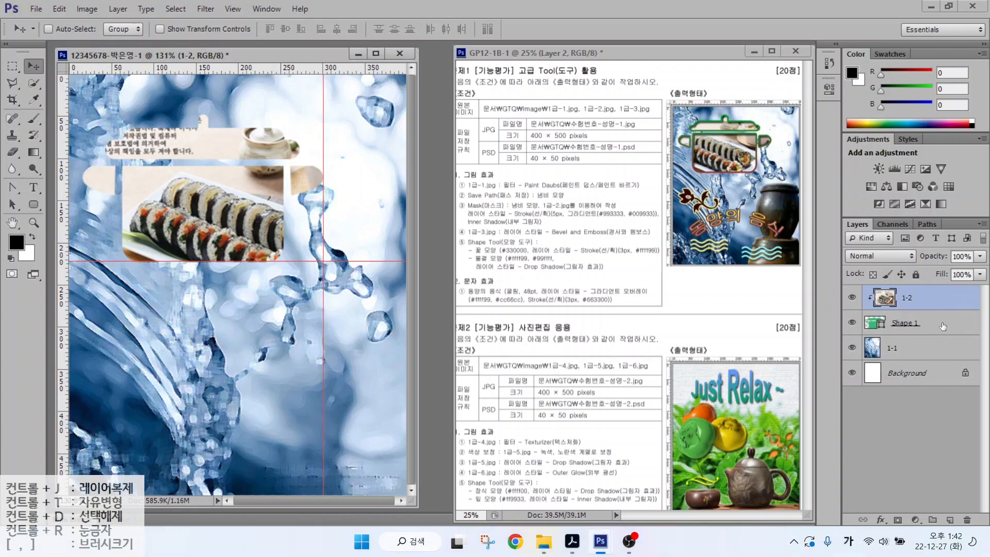
left_click(943, 327)
mouse_move(886, 509)
left_mouse_down()
mouse_move(888, 524)
mouse_move(879, 506)
mouse_move(886, 510)
left_mouse_up()
- Add a 5 px Stroke effect to Shape 1
key("Escape")
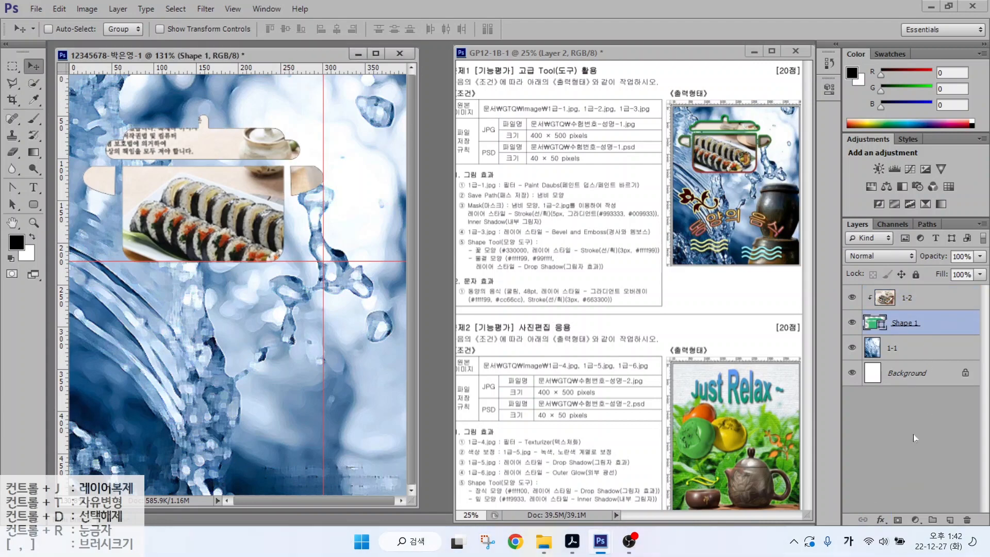
left_click(880, 519)
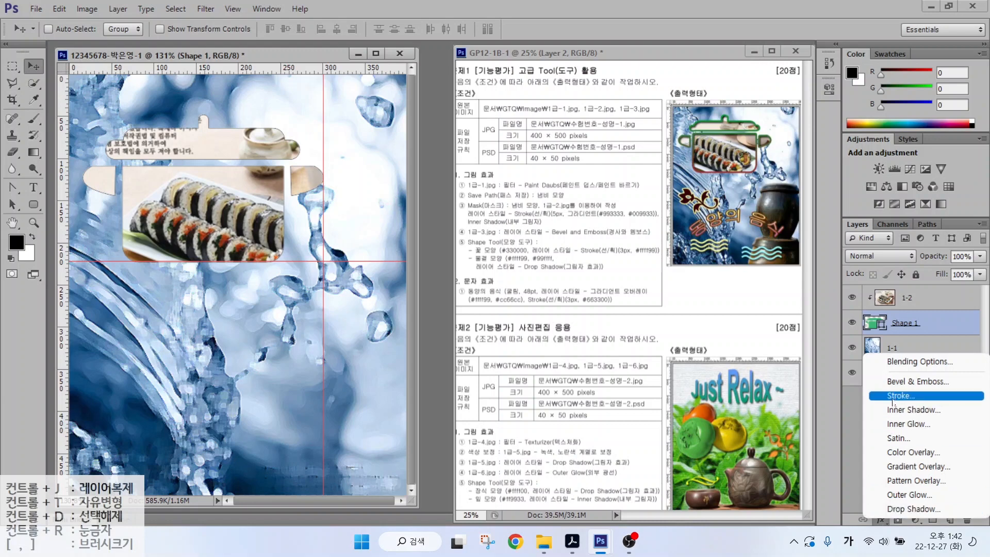
left_click(896, 395)
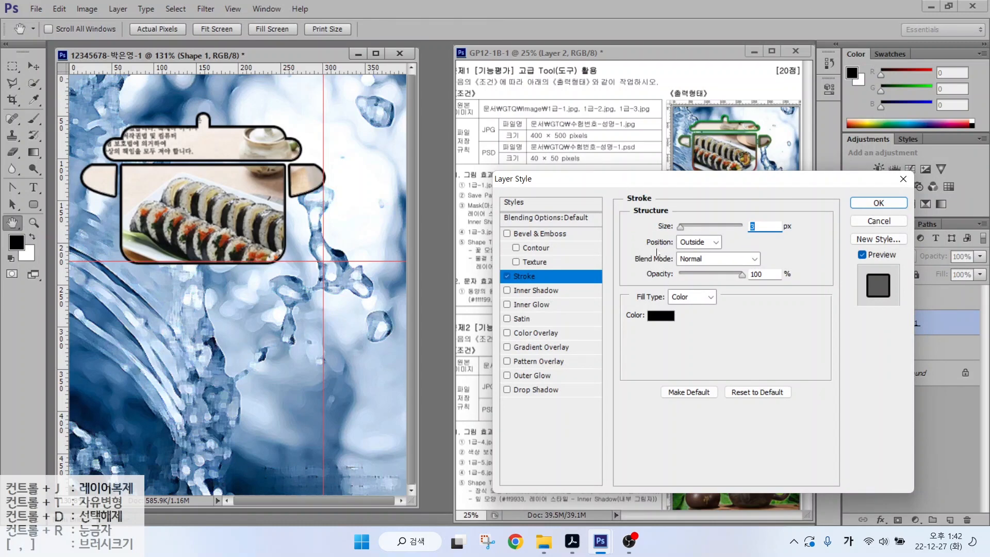
type("5")
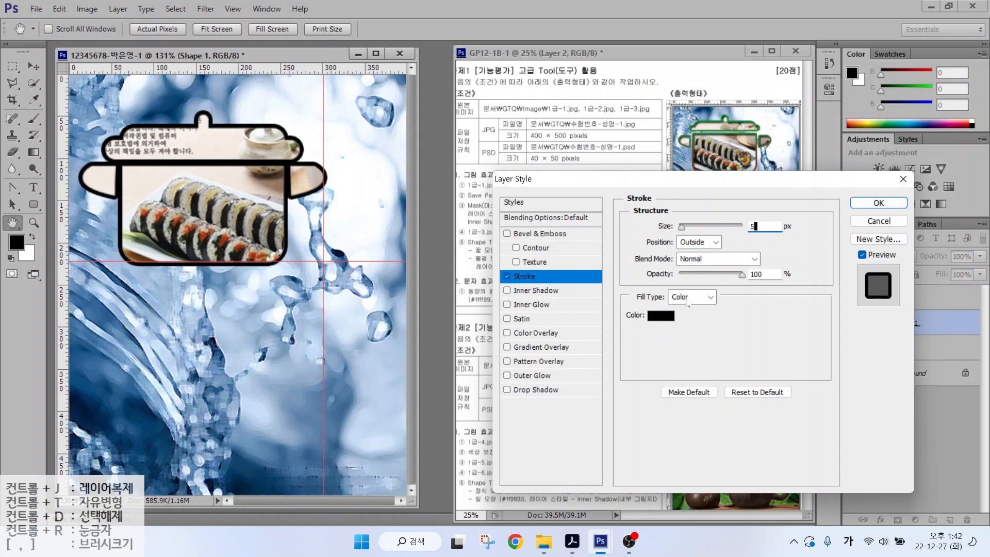
- Change the stroke's Fill Type to Gradient and bring up its Gradient Editor
left_click(686, 299)
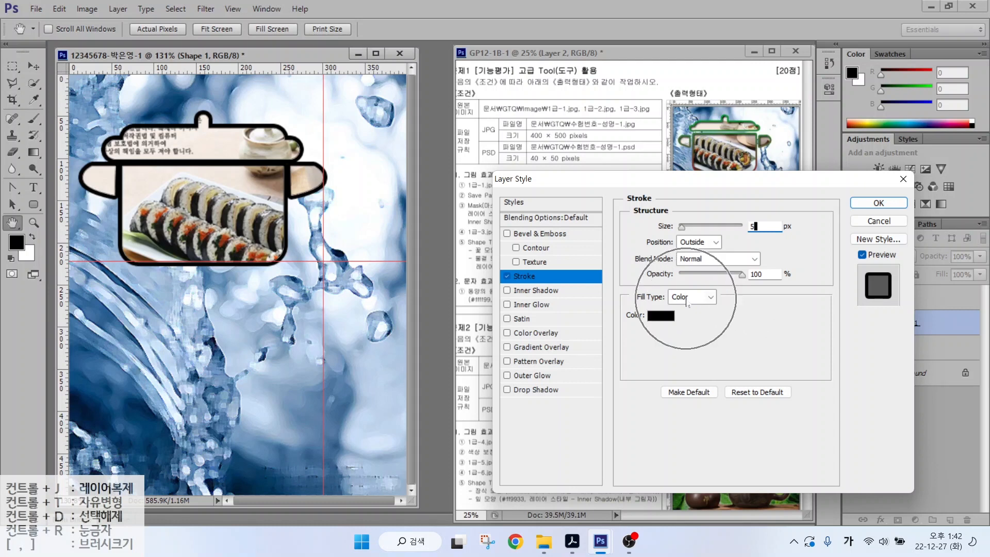
left_click(686, 299)
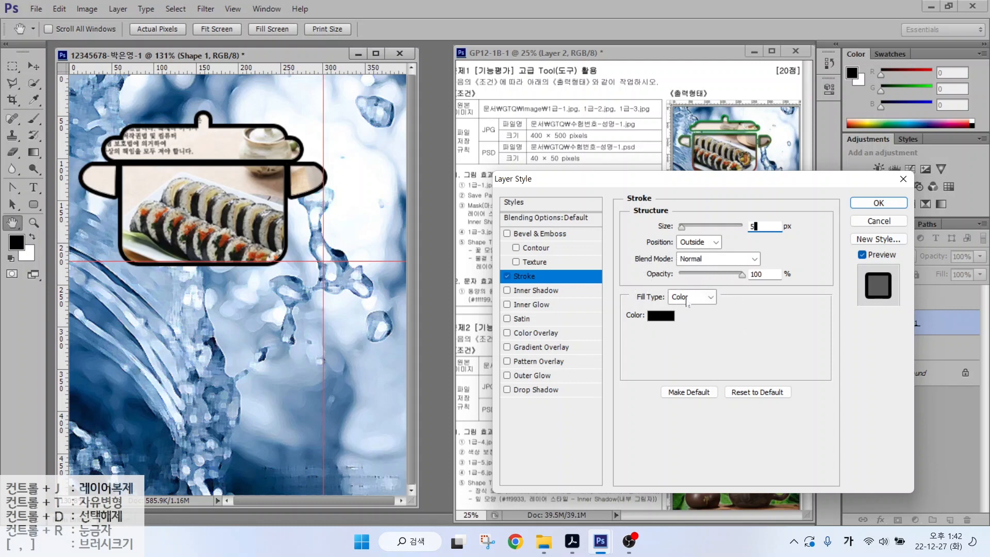
left_click(683, 324)
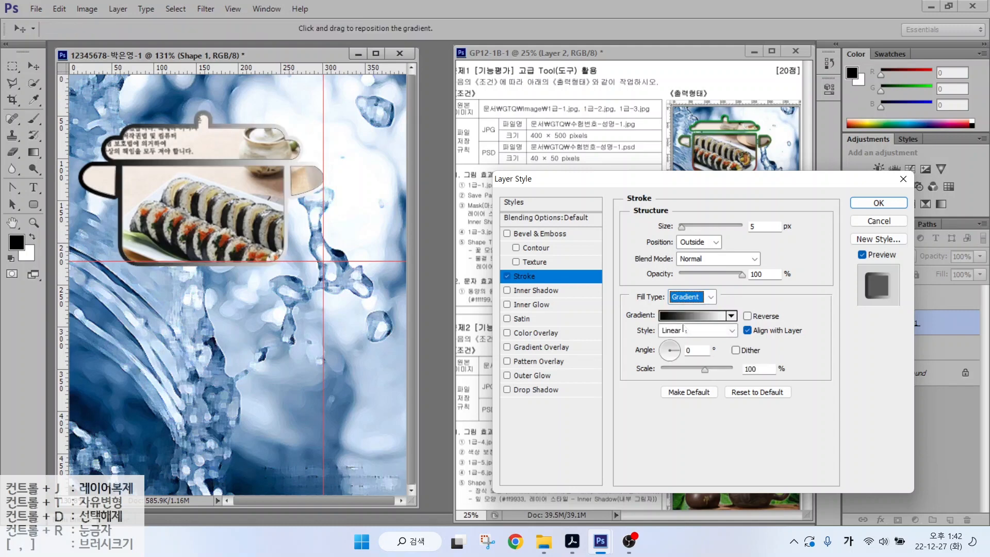
left_click(684, 320)
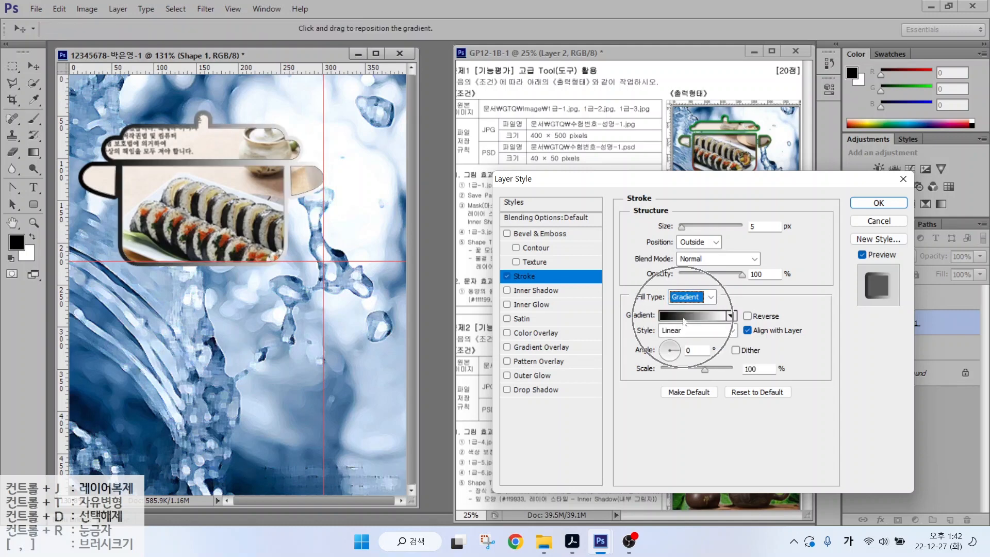
left_click(684, 321)
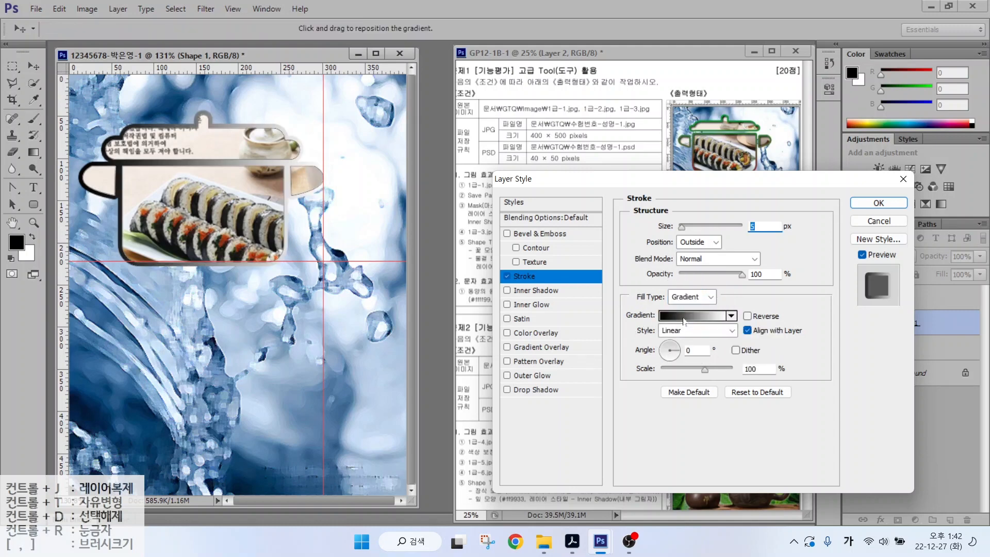
mouse_move(422, 335)
left_mouse_down()
mouse_move(427, 310)
mouse_move(437, 333)
left_mouse_up()
mouse_move(694, 340)
left_mouse_down()
mouse_move(661, 330)
mouse_move(689, 315)
left_mouse_up()
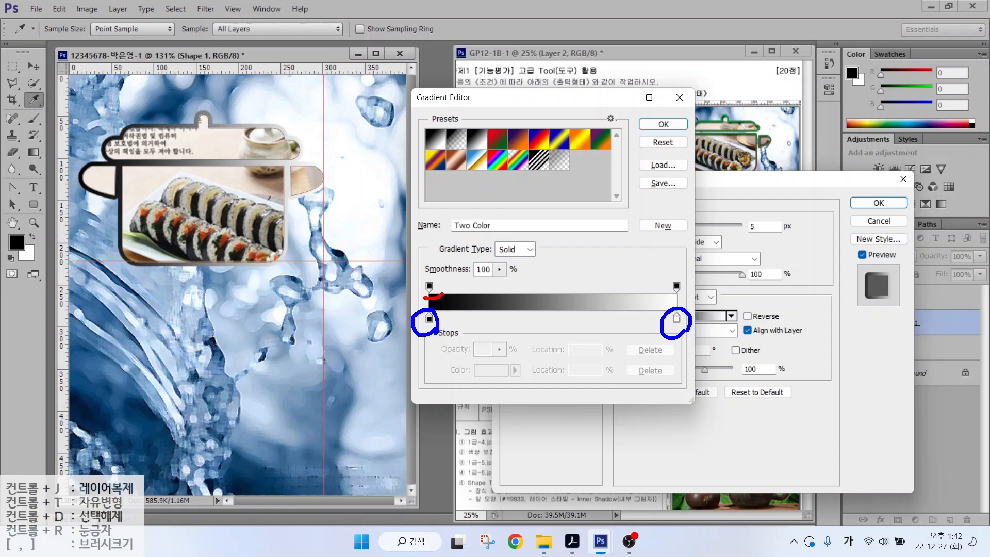
- Set the gradient's left colour stop to dark red #993333
mouse_move(423, 298)
left_mouse_down()
mouse_move(439, 276)
mouse_move(442, 296)
left_mouse_up()
mouse_move(674, 291)
left_mouse_down()
mouse_move(667, 283)
mouse_move(684, 292)
left_mouse_up()
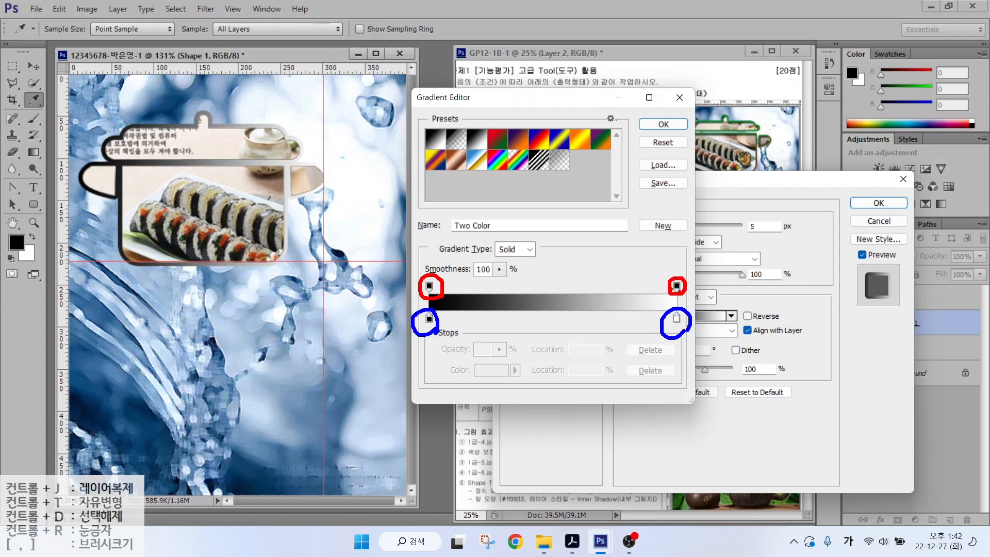
key("Escape")
left_click(430, 318)
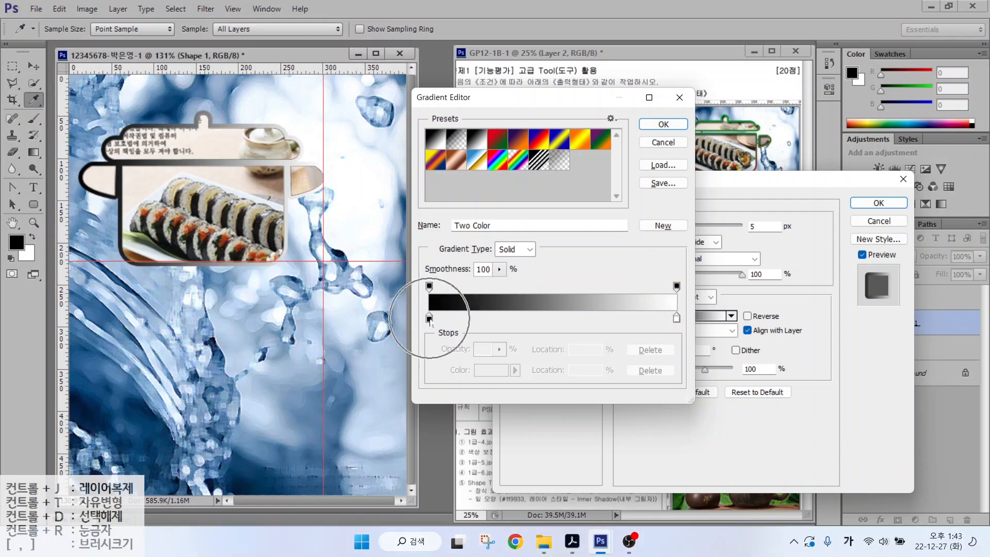
double_click(429, 319)
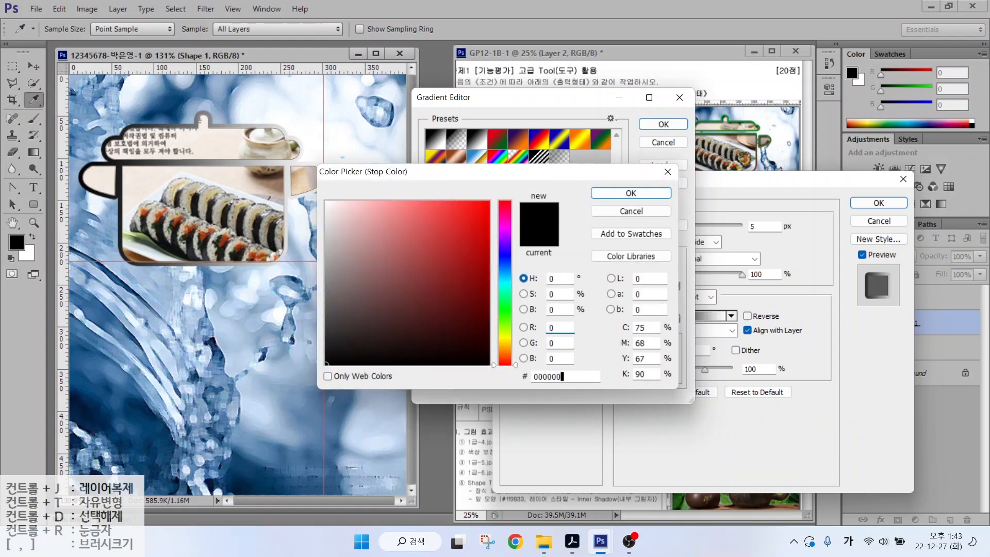
left_click(535, 376)
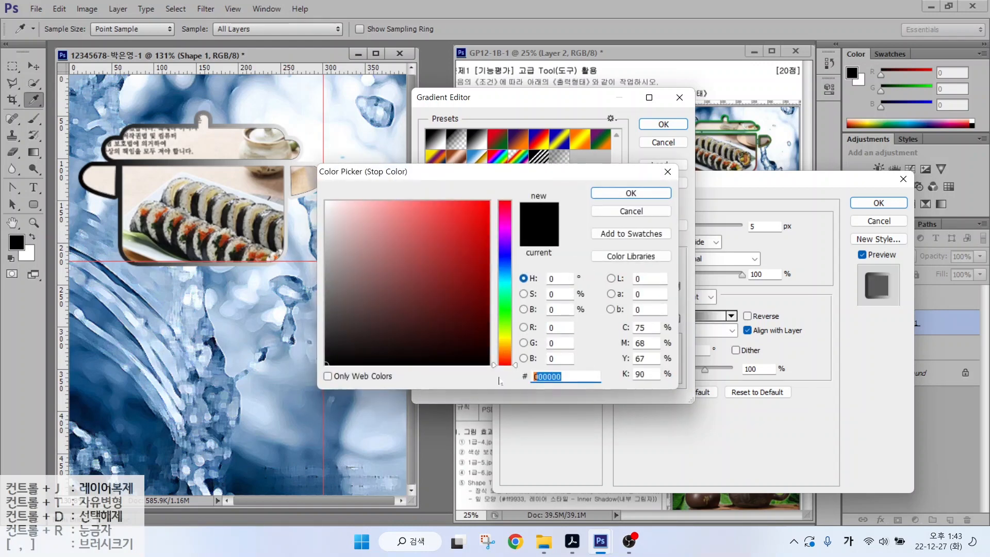
type("993333")
key("Return")
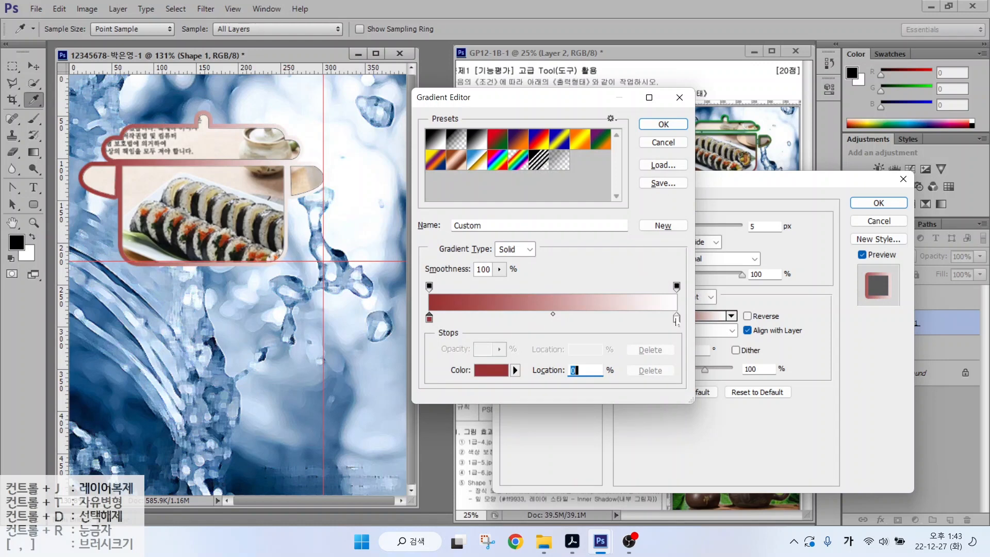
- Set the right colour stop to green #009933 and accept the gradient
double_click(676, 318)
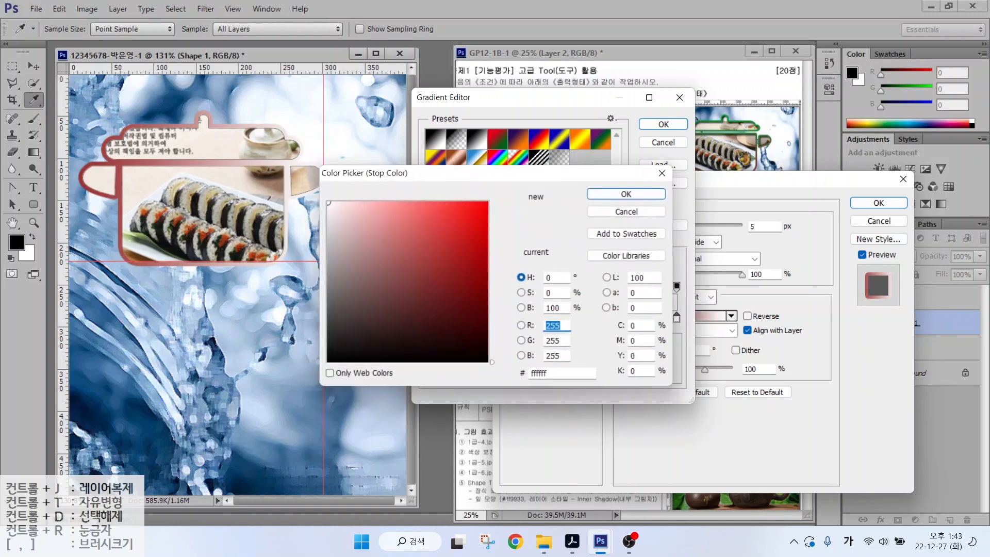
left_click(536, 376)
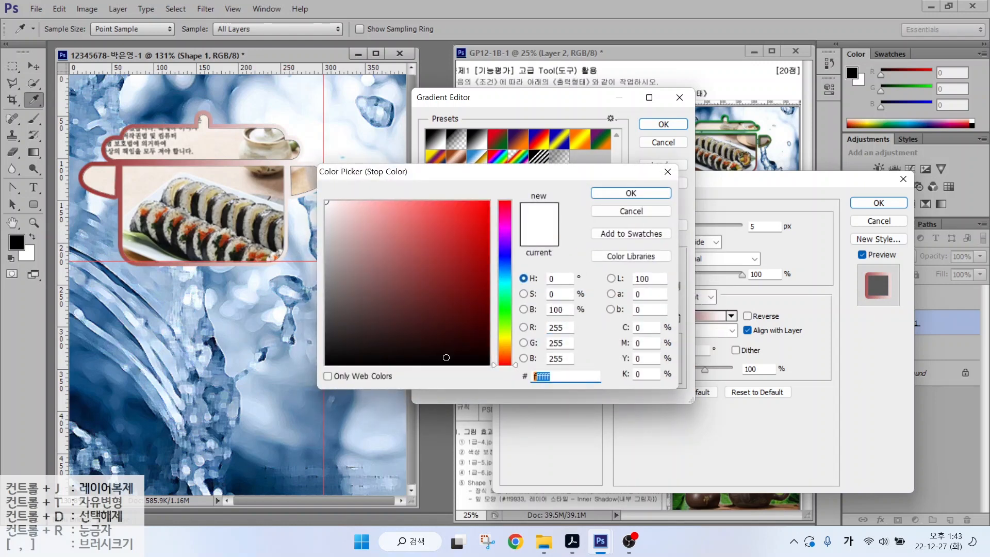
type("009933")
key("Return")
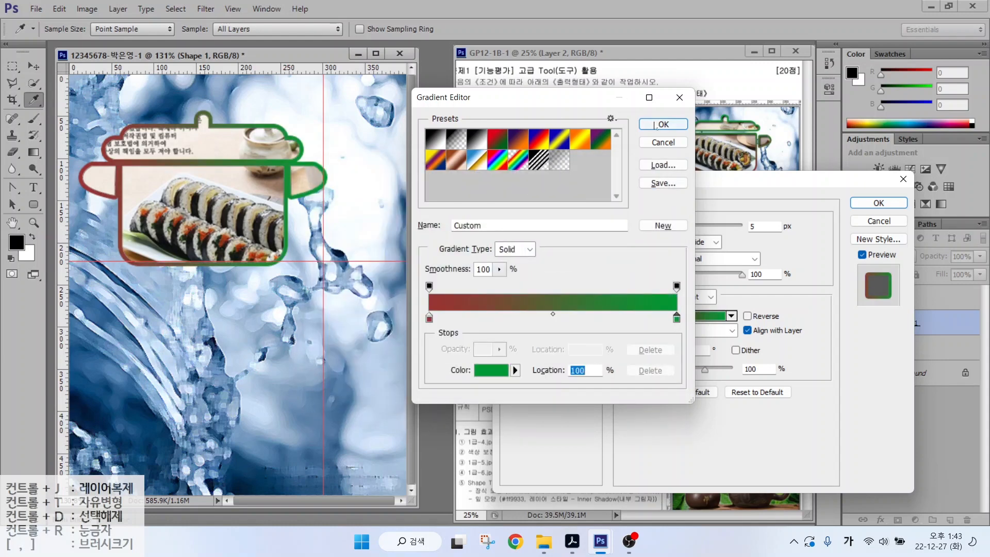
left_click(656, 126)
key("alt")
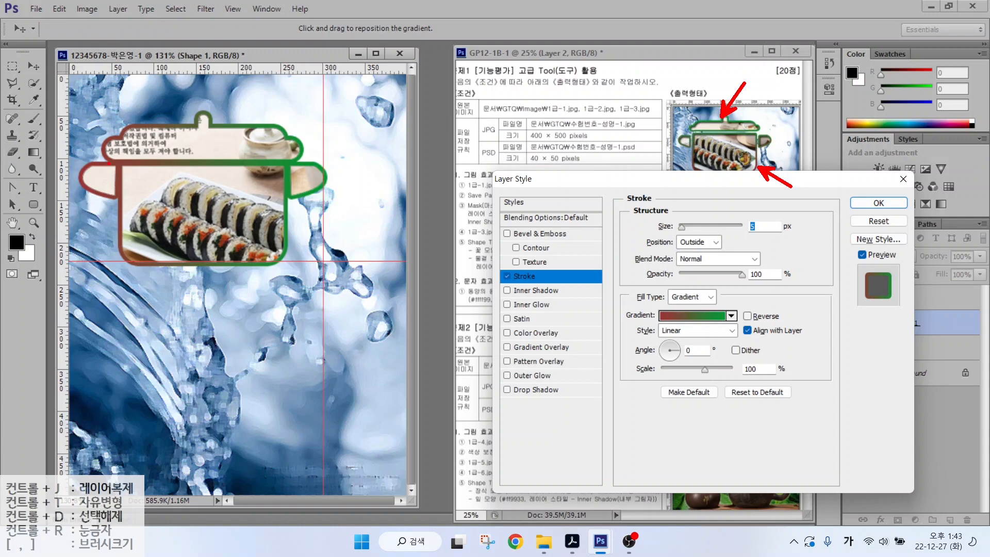
- Change the gradient stroke's angle, add an Inner Shadow, and apply both effects to Shape 1
left_click_drag(633, 338, 756, 368)
left_click_drag(661, 351, 623, 304)
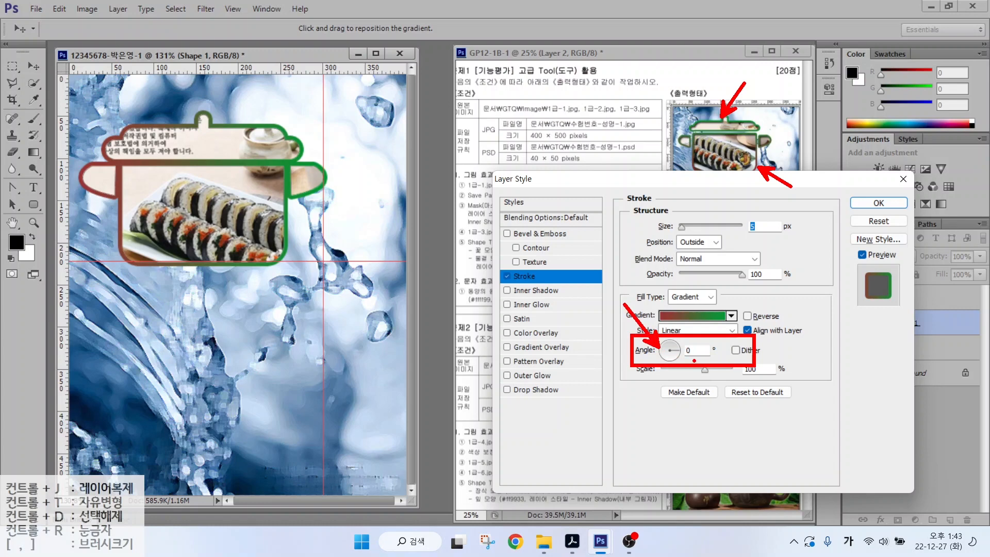
key("Escape")
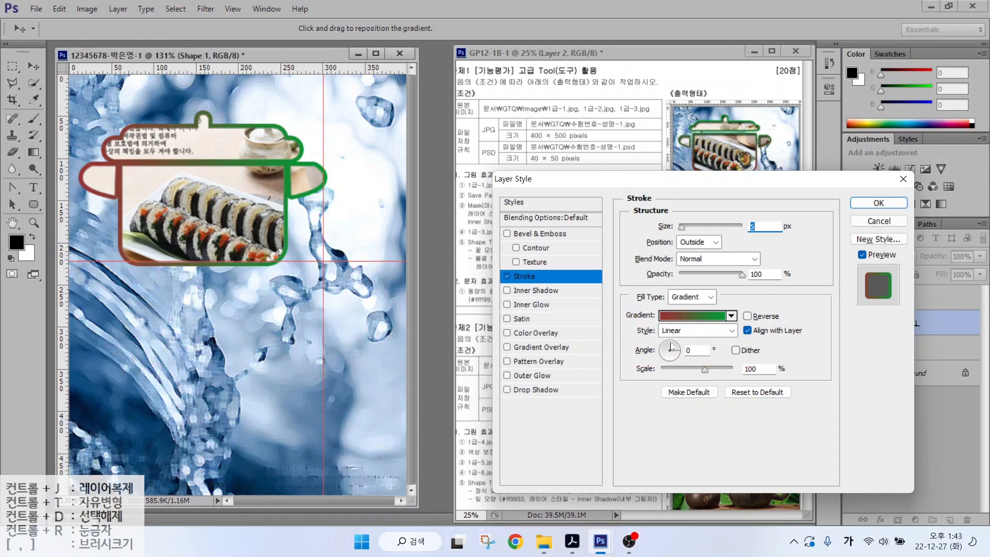
left_click_drag(670, 349, 669, 345)
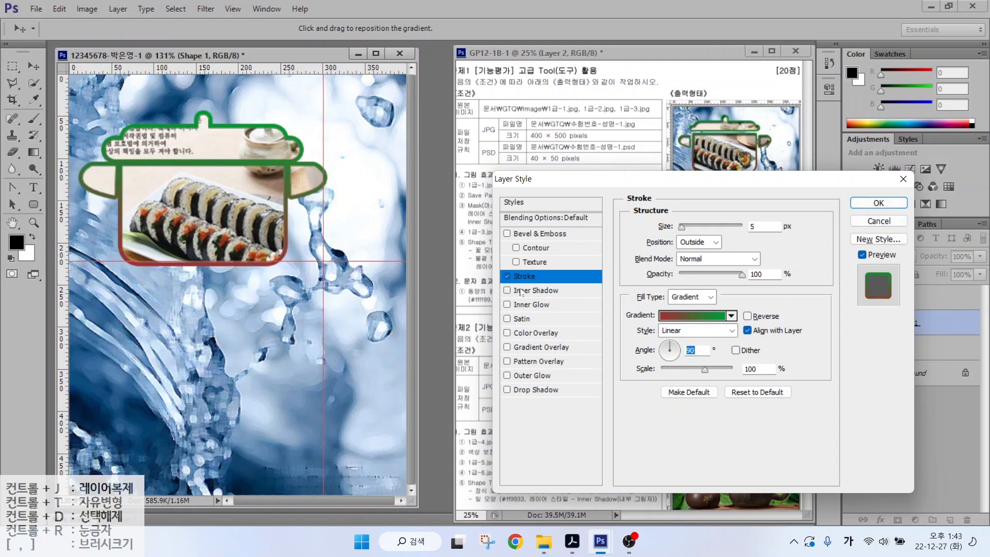
left_click(511, 292)
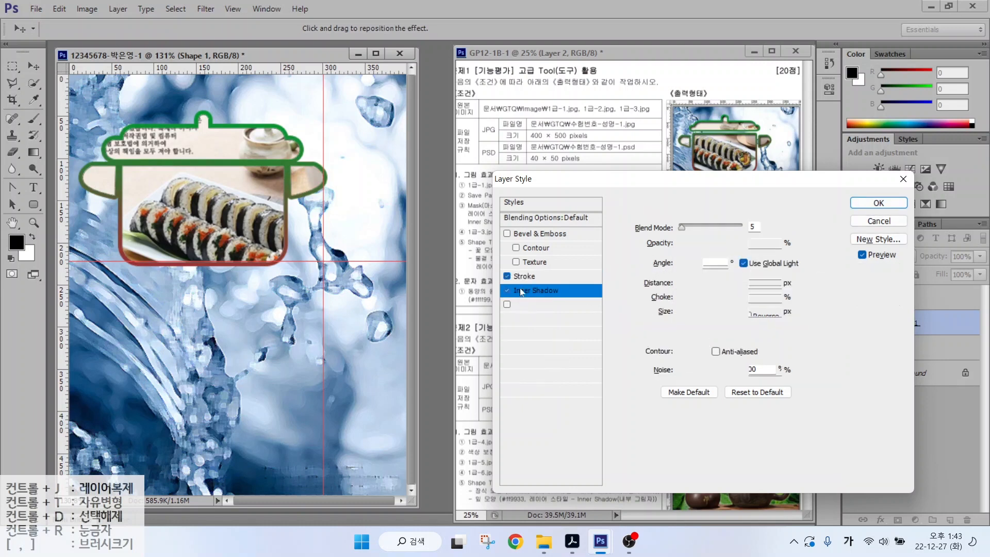
left_click(876, 203)
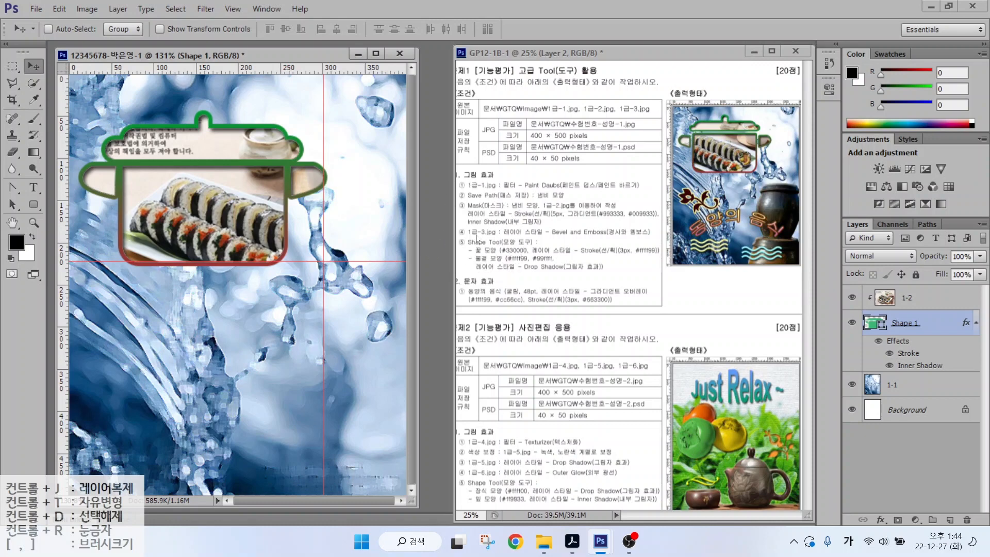
- Make the kimbap photo layer 1-2 the active layer
left_click(909, 304)
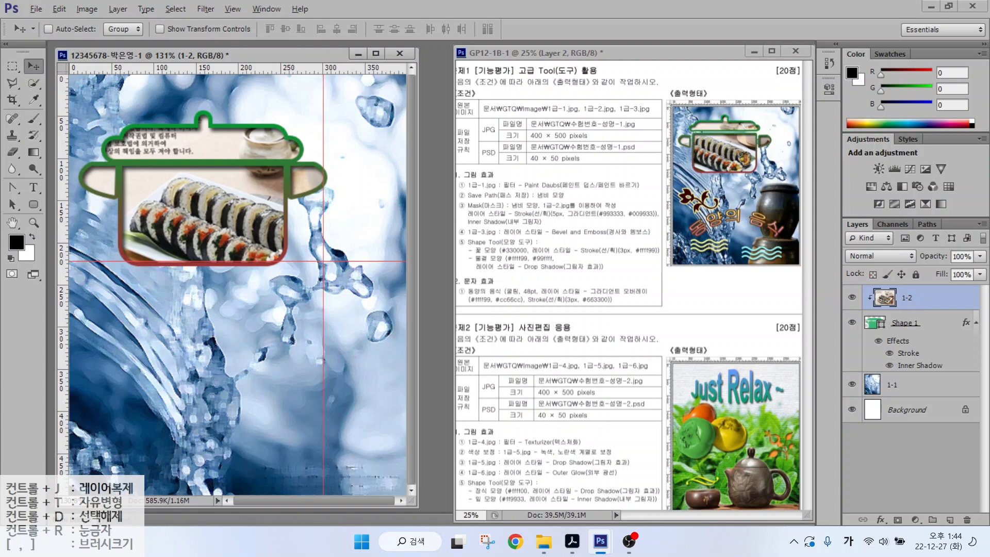
left_click_drag(851, 285, 962, 308)
mouse_move(818, 305)
left_mouse_down()
mouse_move(825, 262)
mouse_move(854, 251)
mouse_move(848, 262)
left_mouse_up()
mouse_move(818, 221)
left_mouse_down()
mouse_move(802, 256)
mouse_move(856, 211)
left_mouse_up()
left_click_drag(789, 198, 866, 167)
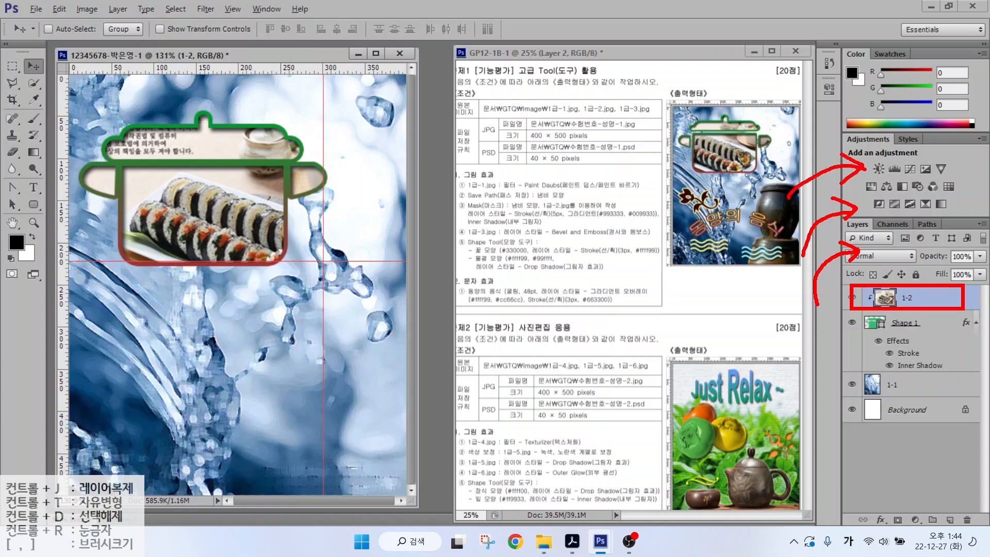
key("Escape")
left_click(916, 339)
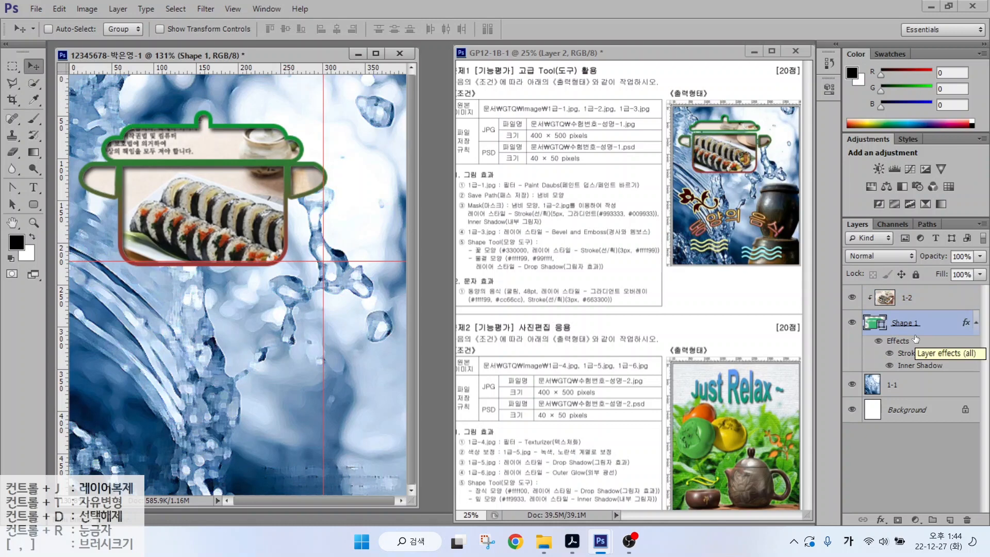
mouse_move(809, 350)
left_mouse_down()
mouse_move(825, 318)
mouse_move(884, 308)
left_mouse_up()
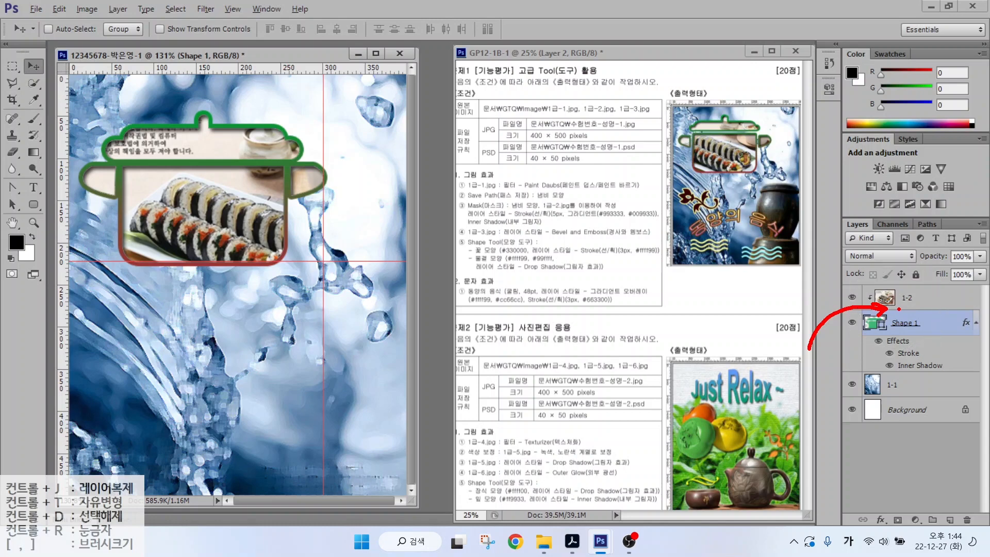
key("Escape")
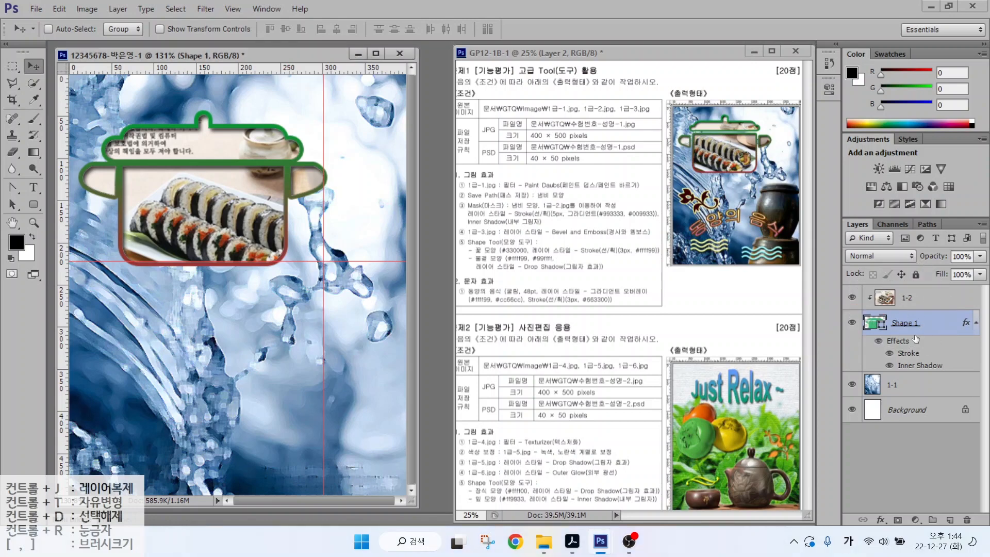
left_click(925, 303)
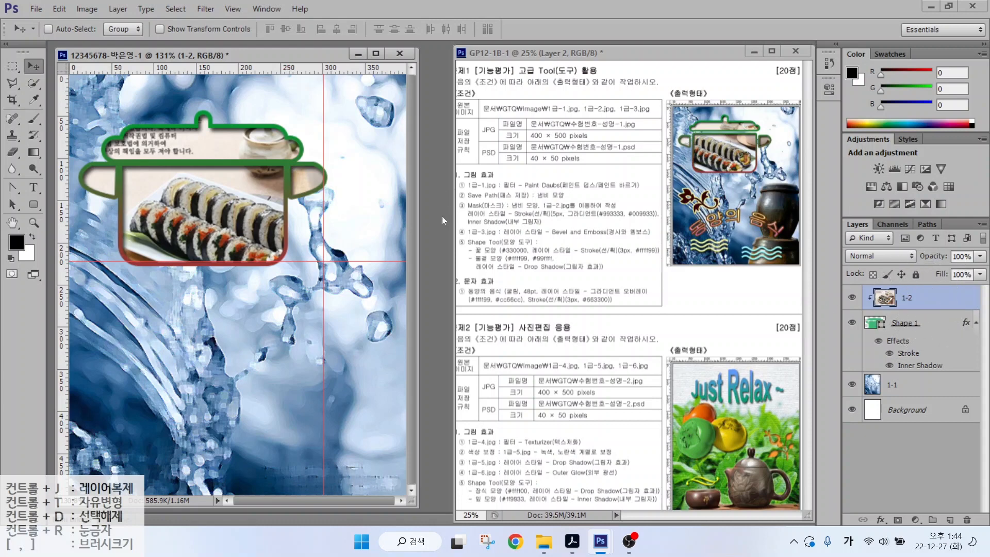
- Load the jar photo 1급-3.jpg and start a Quick Selection on the tall central jar
key("ctrl+o")
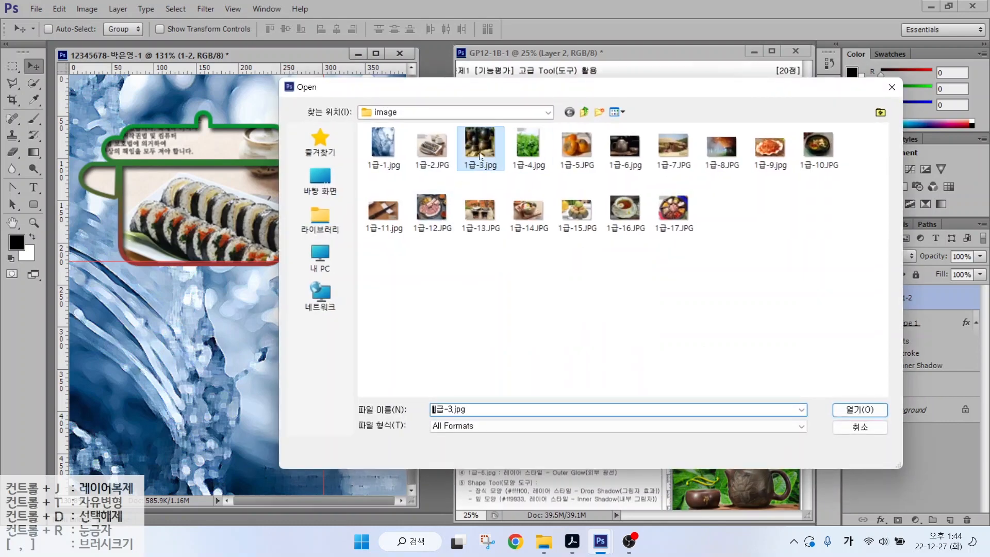
key("Return")
left_click(34, 85)
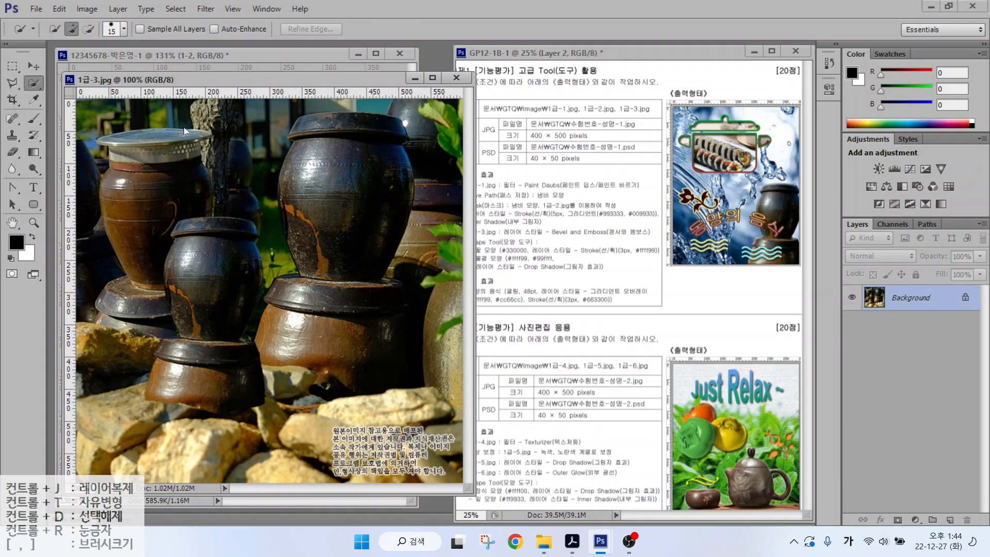
mouse_move(316, 189)
left_mouse_down()
mouse_move(339, 146)
mouse_move(355, 159)
mouse_move(308, 135)
mouse_move(302, 238)
mouse_move(287, 198)
left_mouse_up()
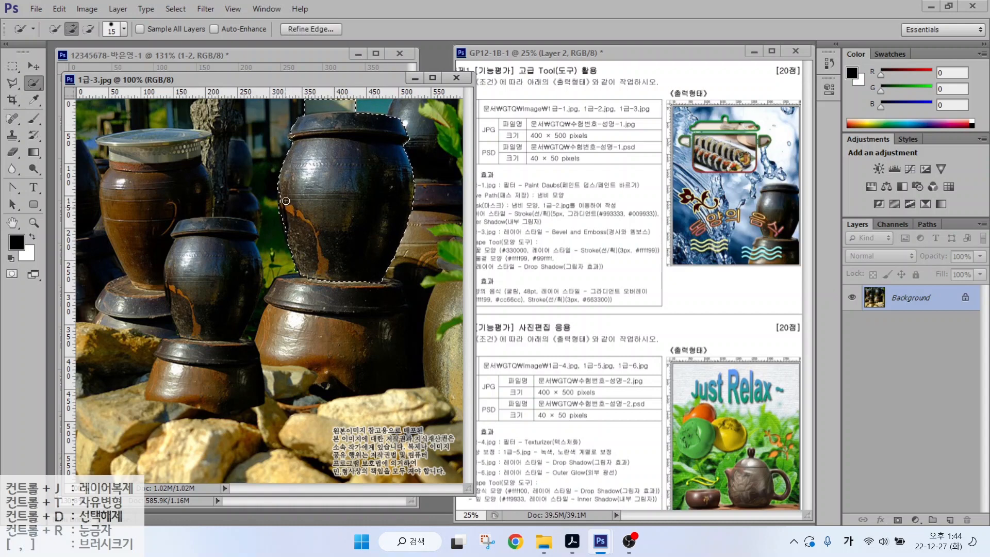
- Extend the selection over the jar's stand and subtract the area to its right with the Polygonal Lasso
mouse_move(289, 197)
left_mouse_down()
mouse_move(291, 292)
mouse_move(374, 293)
mouse_move(397, 278)
mouse_move(389, 320)
mouse_move(342, 303)
left_mouse_up()
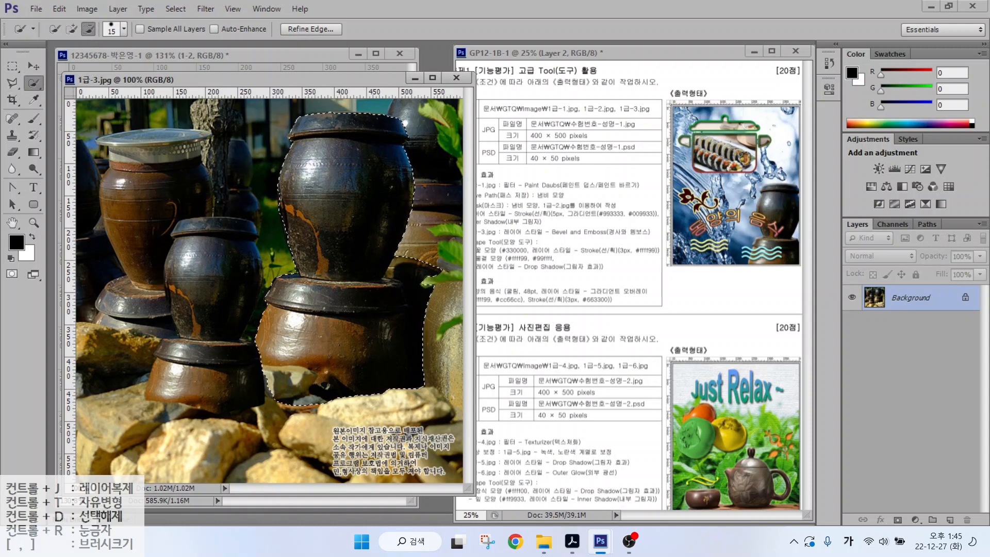
key("l")
left_click(383, 276)
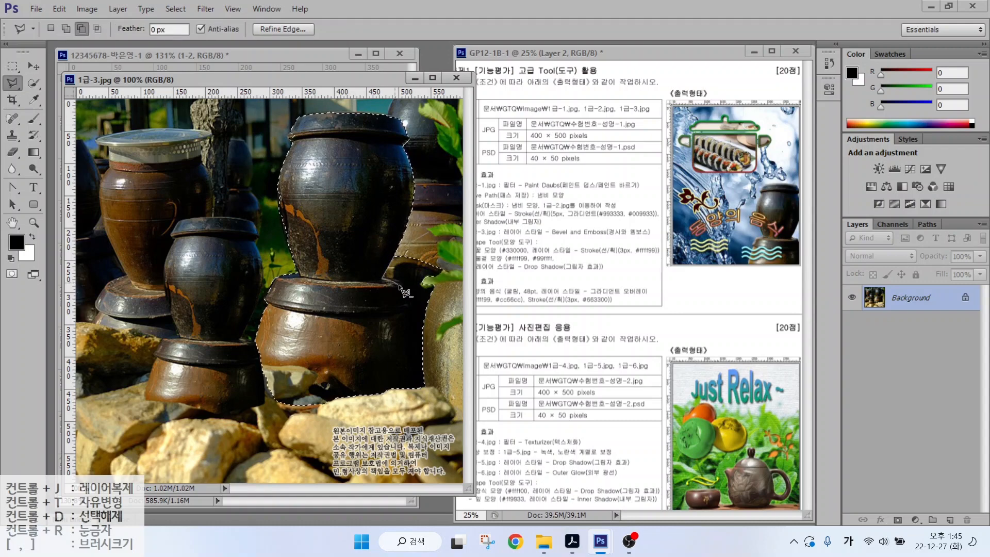
left_click(410, 300)
left_click(418, 390)
left_click(382, 276)
left_click_drag(232, 79, 288, 95)
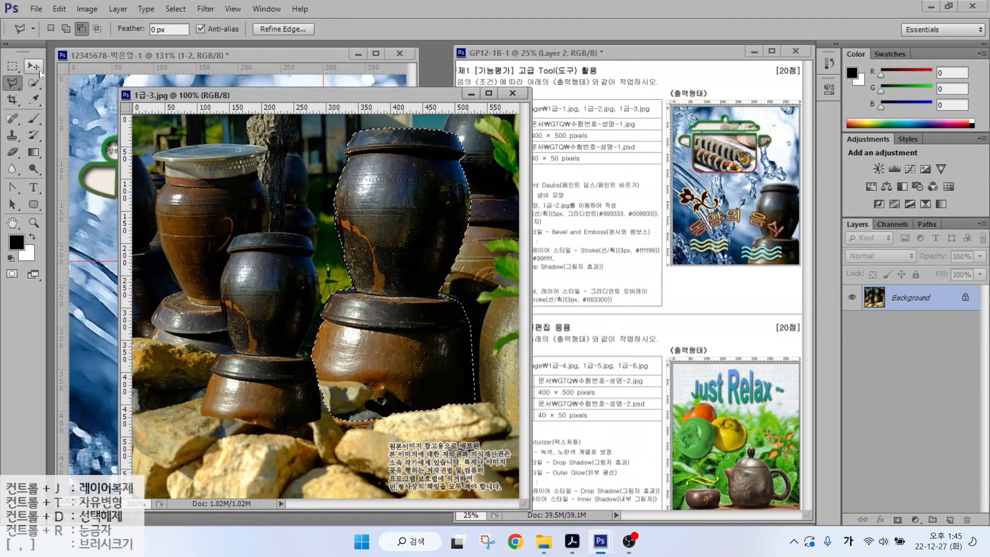
- Move the selected jar into the composition, close the jar photo, and name the layer 1-3
left_click(33, 66)
left_click_drag(374, 215, 103, 252)
left_click(512, 93)
double_click(895, 298)
type("1-3")
key("Return")
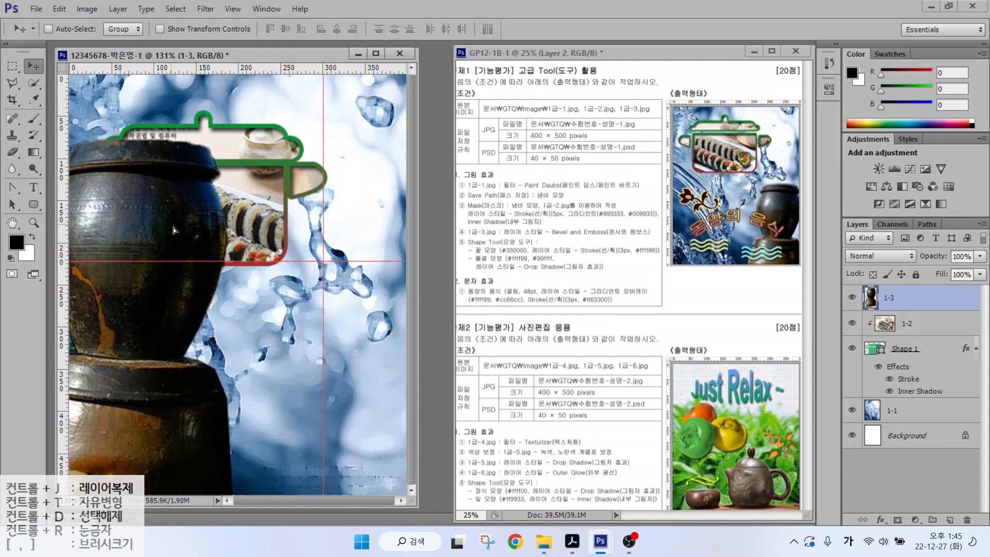
- Shrink the jar with Ctrl+T and place it at the lower right
left_click_drag(173, 227, 324, 242)
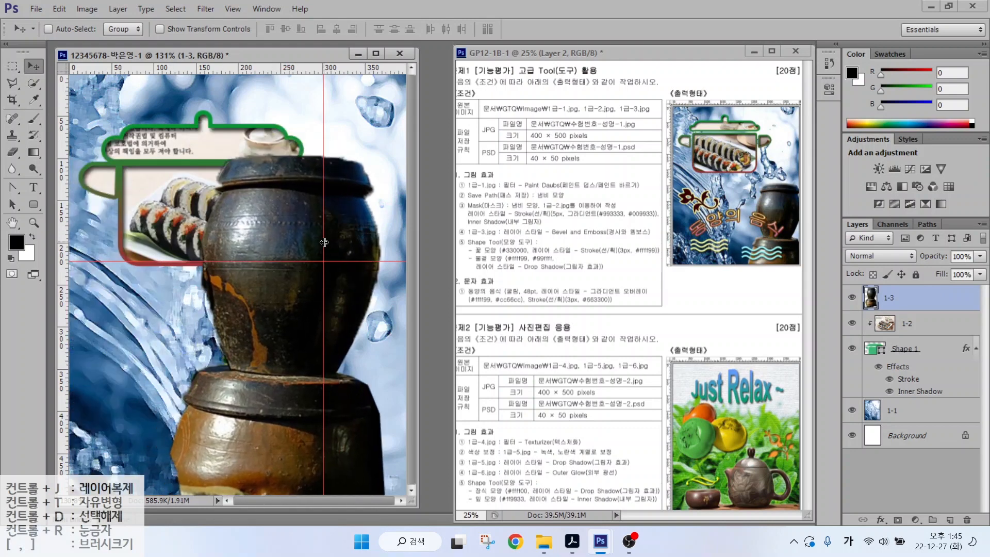
key("ctrl+t")
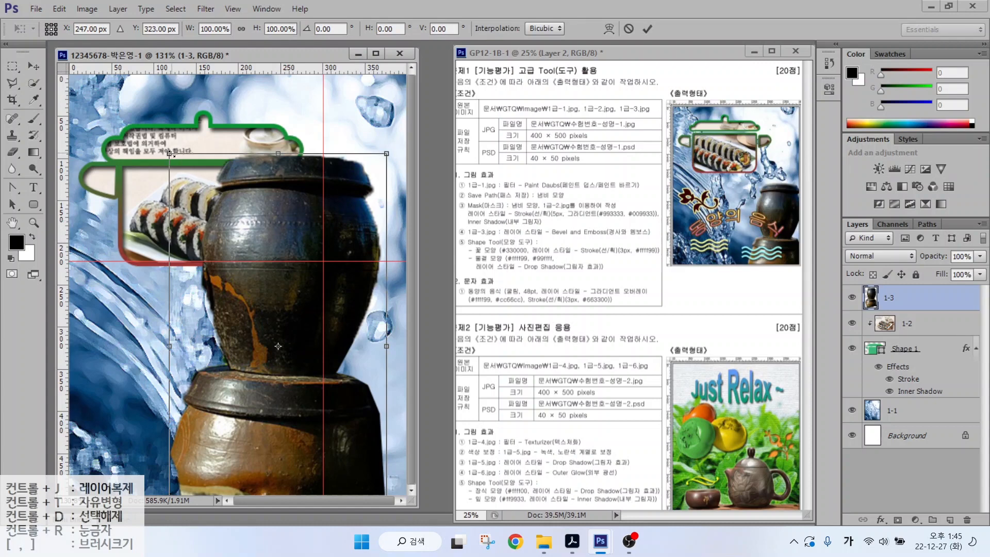
left_click_drag(170, 153, 249, 284)
left_click_drag(357, 371, 381, 381)
key("Return")
- Give the jar a Bevel & Emboss effect with default settings
left_click(880, 519)
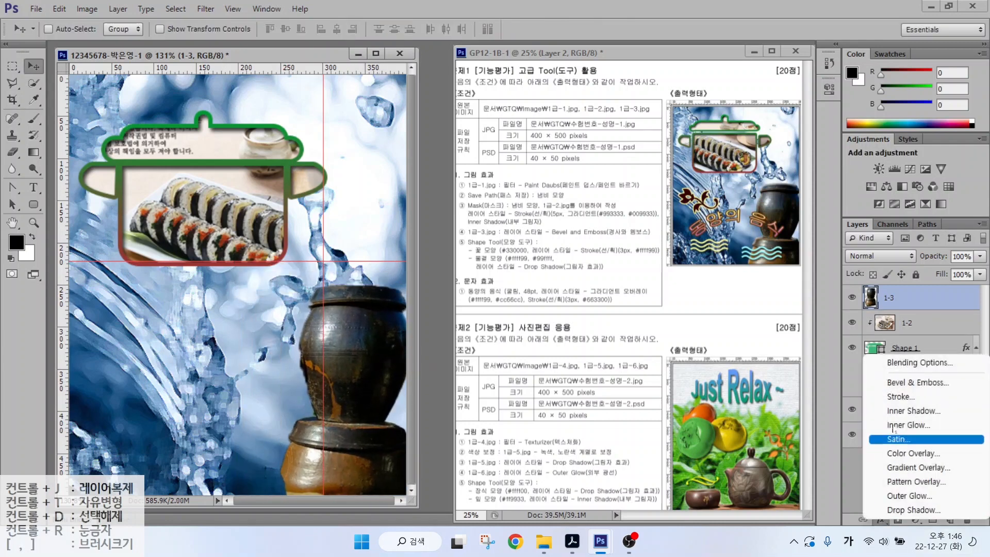
left_click(906, 382)
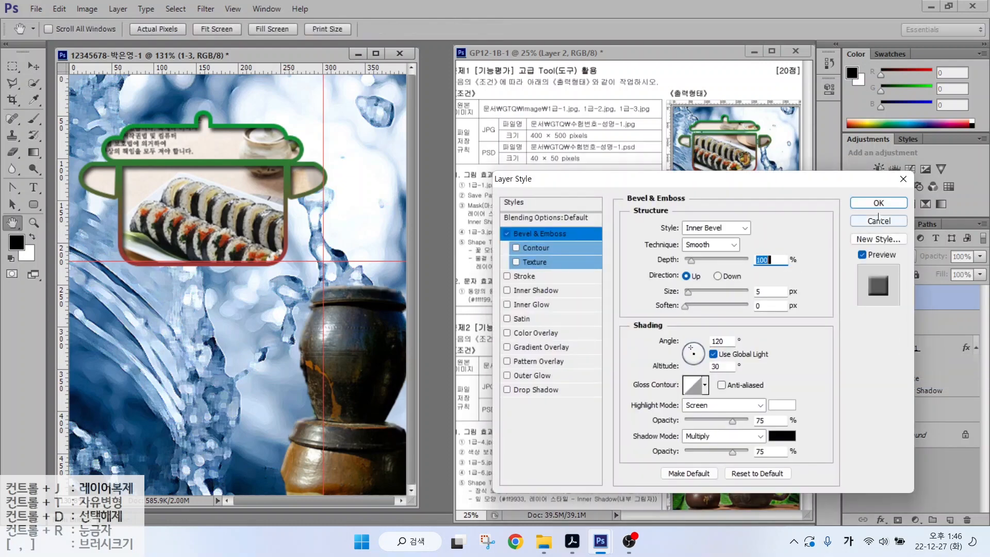
left_click(878, 203)
left_click(479, 248)
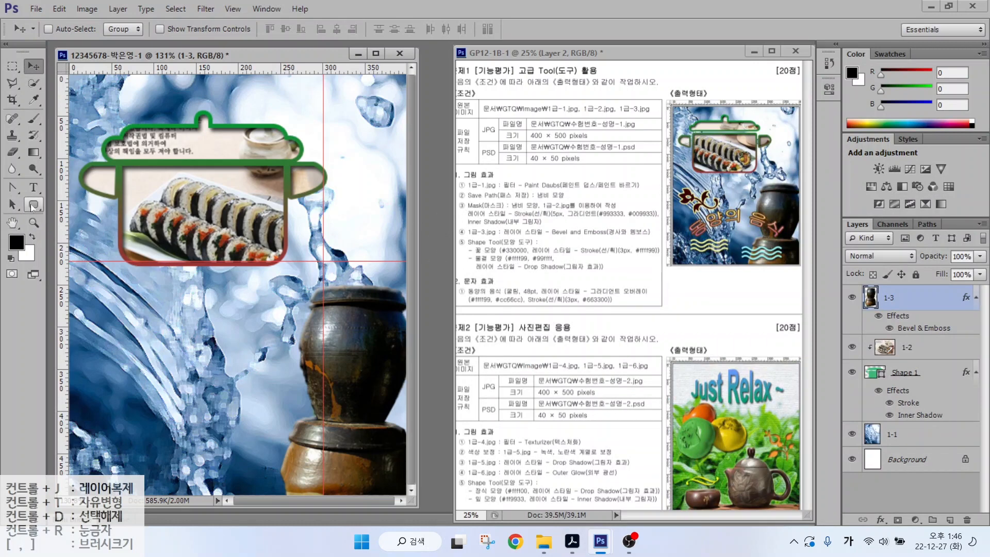
left_click_drag(34, 204, 94, 263)
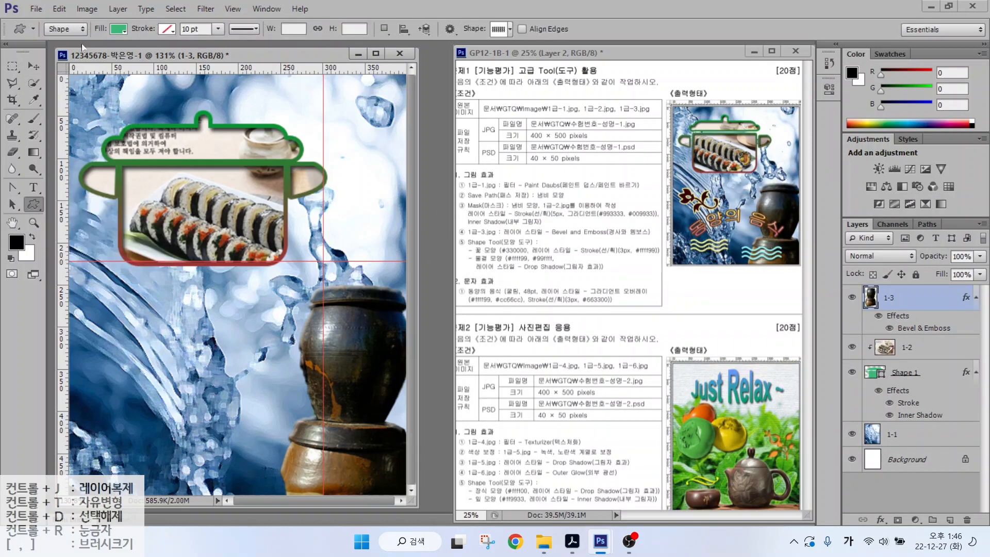
- Bring up the preset shape picker in the Custom Shape options bar
mouse_move(67, 16)
left_mouse_down()
mouse_move(36, 46)
mouse_move(58, 11)
mouse_move(76, 27)
left_mouse_up()
mouse_move(102, 81)
left_mouse_down()
mouse_move(72, 39)
mouse_move(127, 11)
left_mouse_up()
left_click_drag(150, 76, 127, 38)
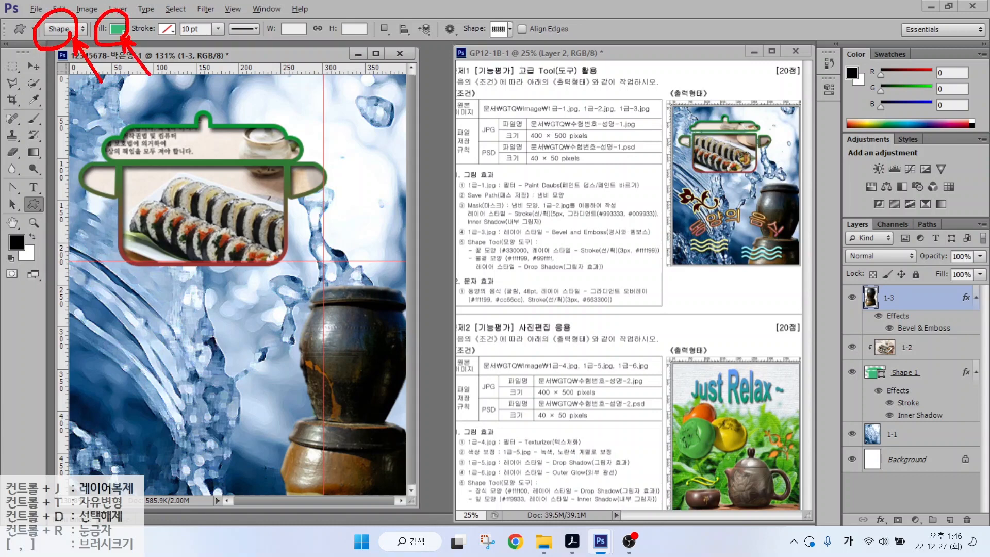
left_click_drag(180, 18, 142, 49)
mouse_move(525, 48)
left_mouse_down()
mouse_move(491, 35)
mouse_move(505, 13)
mouse_move(522, 45)
left_mouse_up()
left_click_drag(517, 40, 544, 68)
key("Escape")
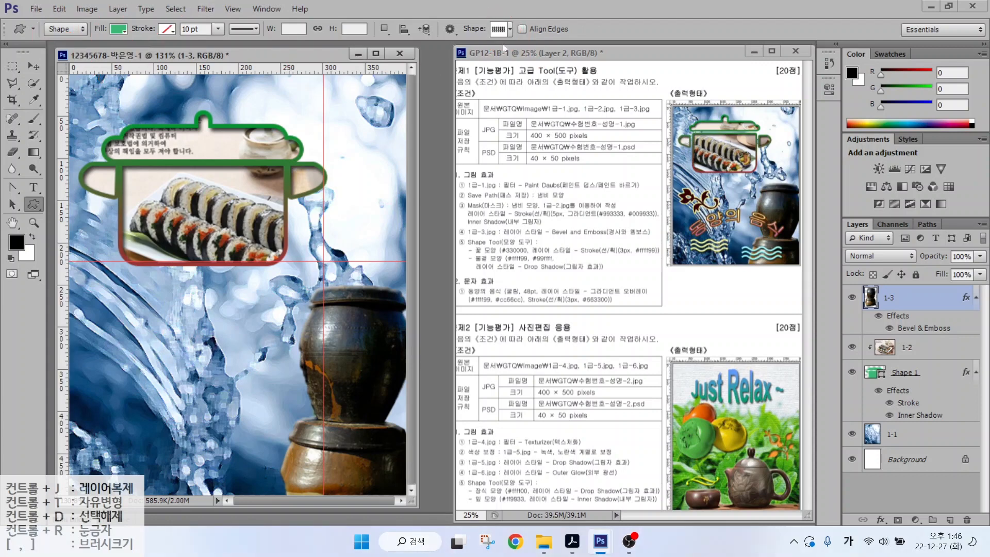
left_click(502, 29)
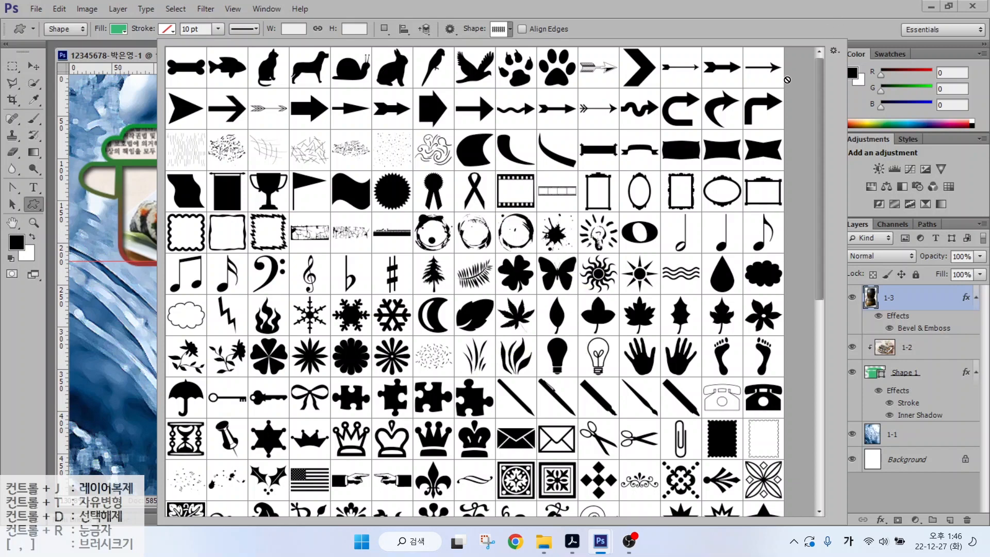
mouse_move(835, 54)
left_mouse_down()
mouse_move(818, 61)
mouse_move(848, 48)
left_mouse_up()
left_click_drag(878, 109, 844, 61)
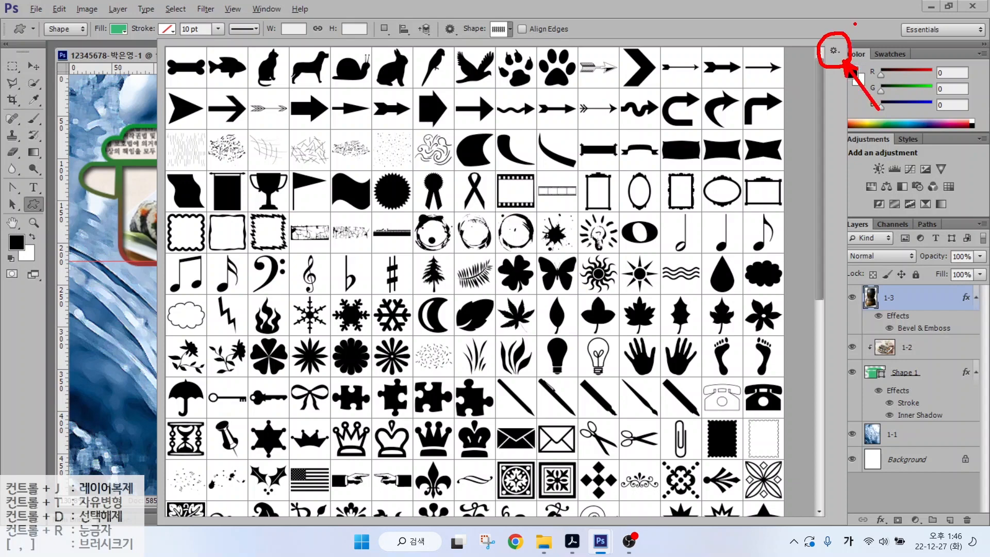
key("Escape")
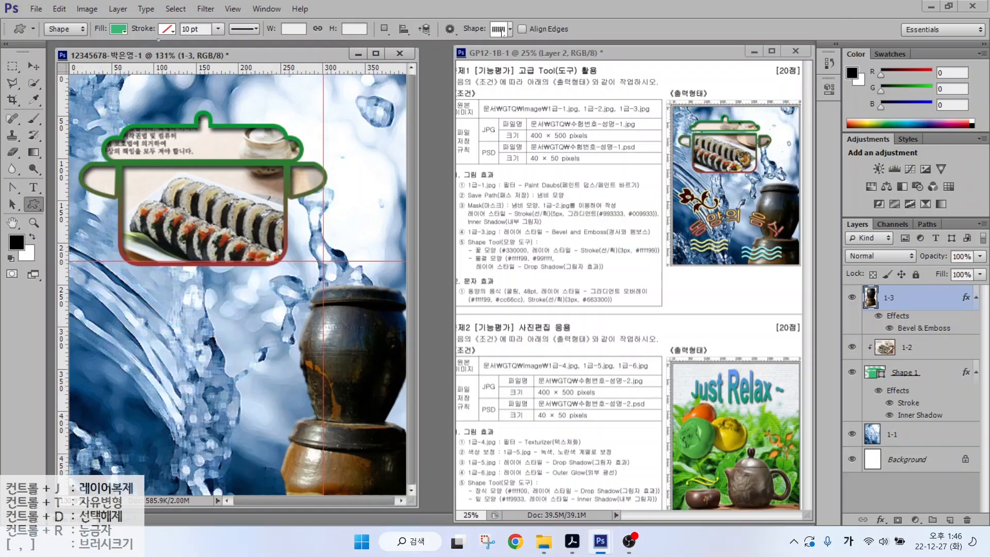
- Try loading the All shape set, cancel the replacement, and pick the flourish ornament shape
left_click(502, 30)
left_click(833, 52)
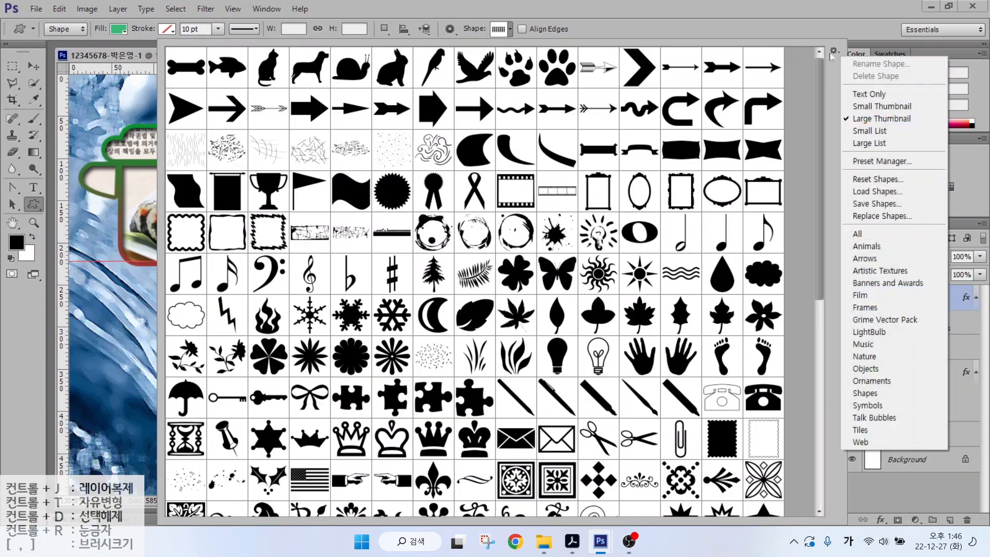
left_click(871, 238)
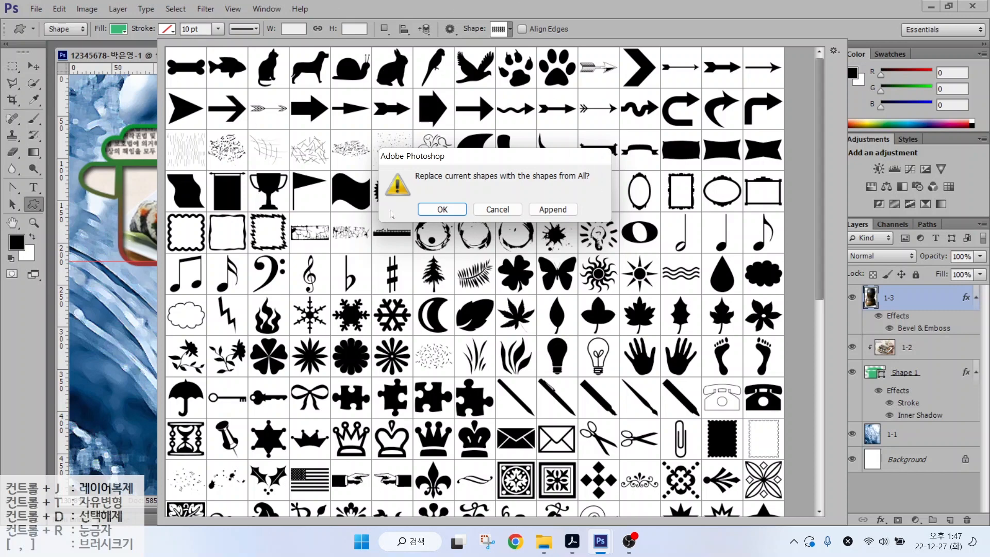
left_click(500, 209)
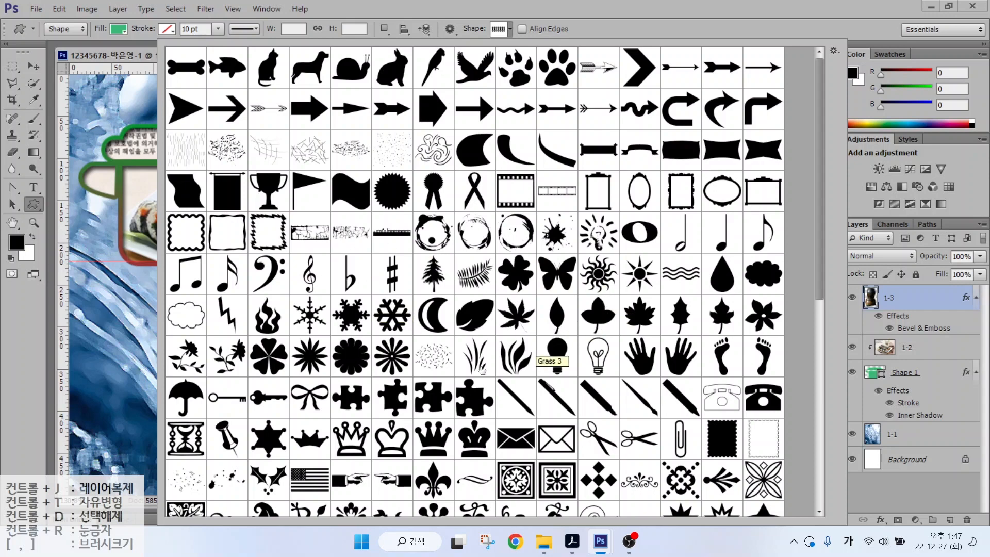
scroll(444, 353, "down", 3)
double_click(444, 353)
- Draw the ornament shape at the lower left of the image
left_click_drag(96, 298, 216, 363)
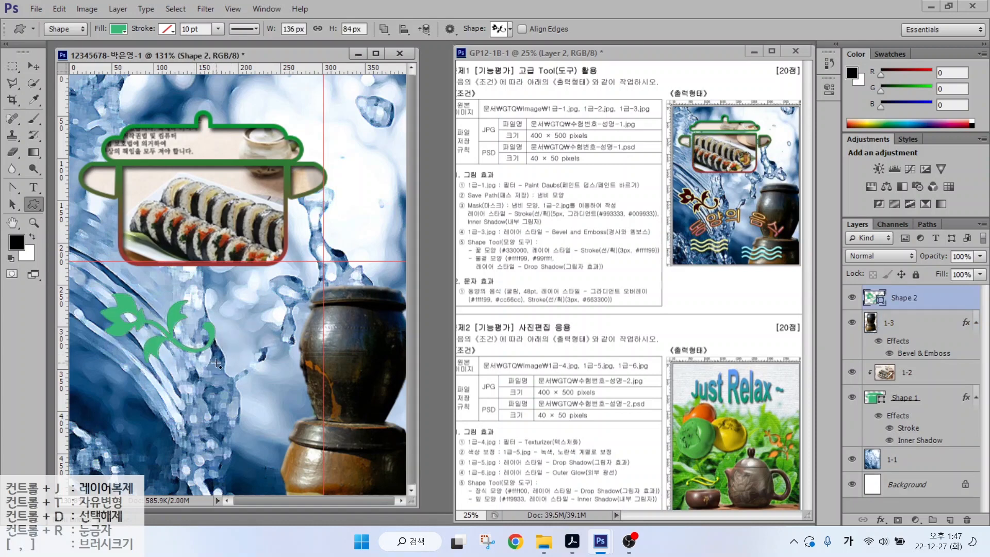
left_click(900, 296)
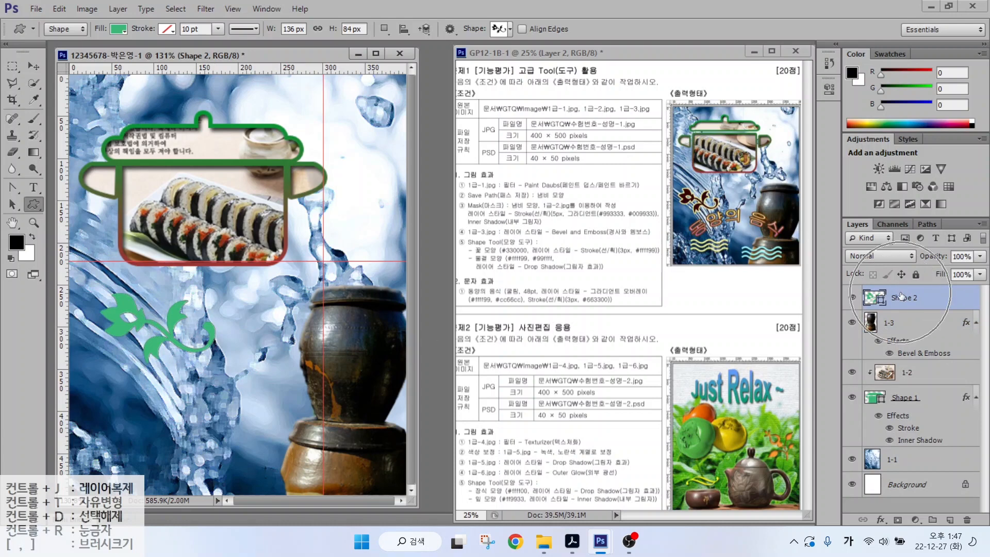
left_click(870, 298)
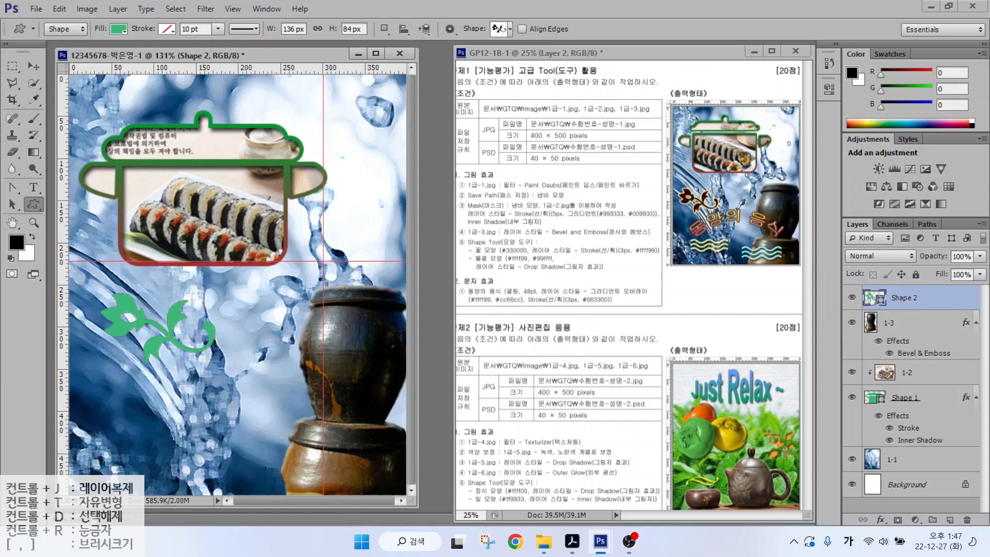
key("alt")
mouse_move(894, 311)
left_mouse_down()
mouse_move(842, 293)
mouse_move(898, 296)
left_mouse_up()
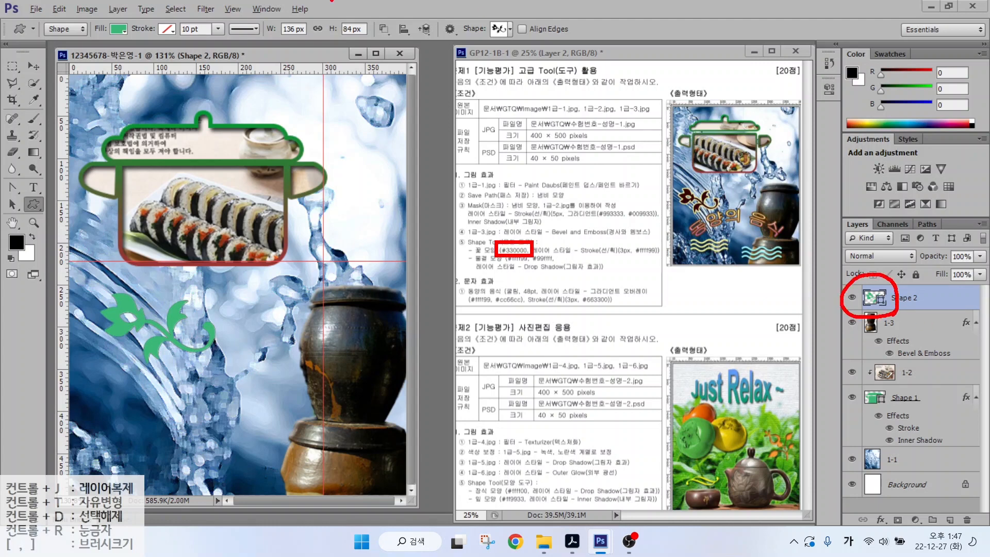
mouse_move(137, 32)
left_mouse_down()
mouse_move(84, 37)
mouse_move(109, 19)
mouse_move(162, 59)
left_mouse_up()
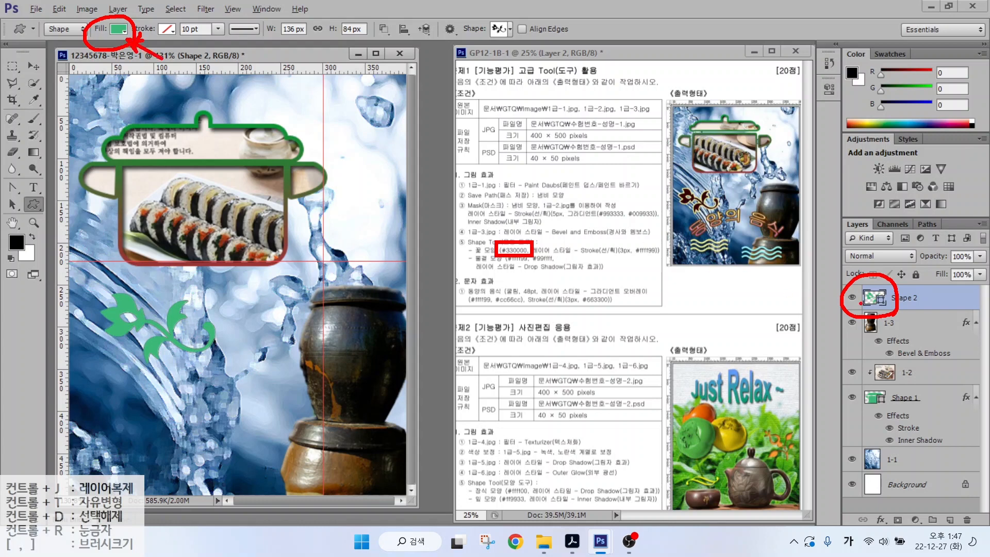
left_click_drag(892, 308, 922, 327)
key("Escape")
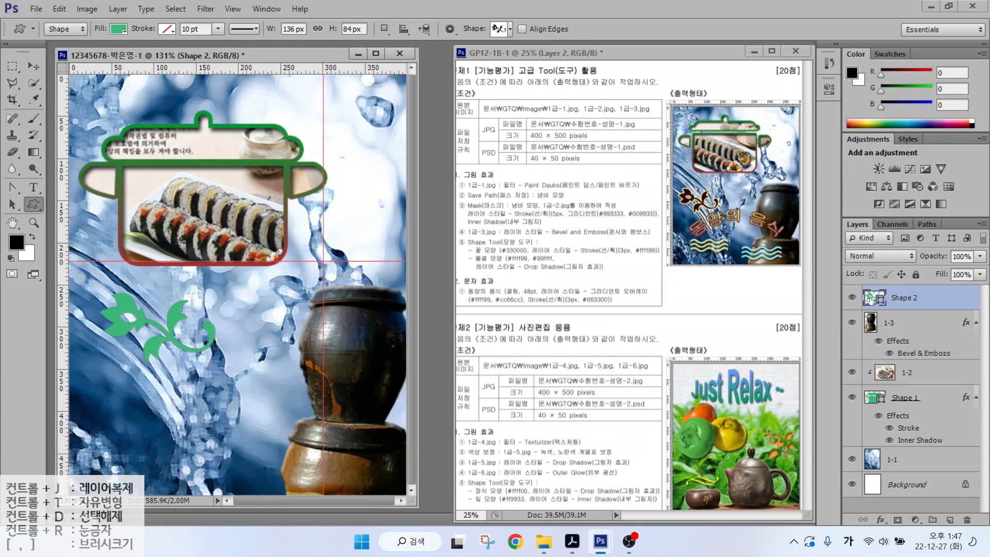
- Fill the ornament with dark red #330000
double_click(869, 299)
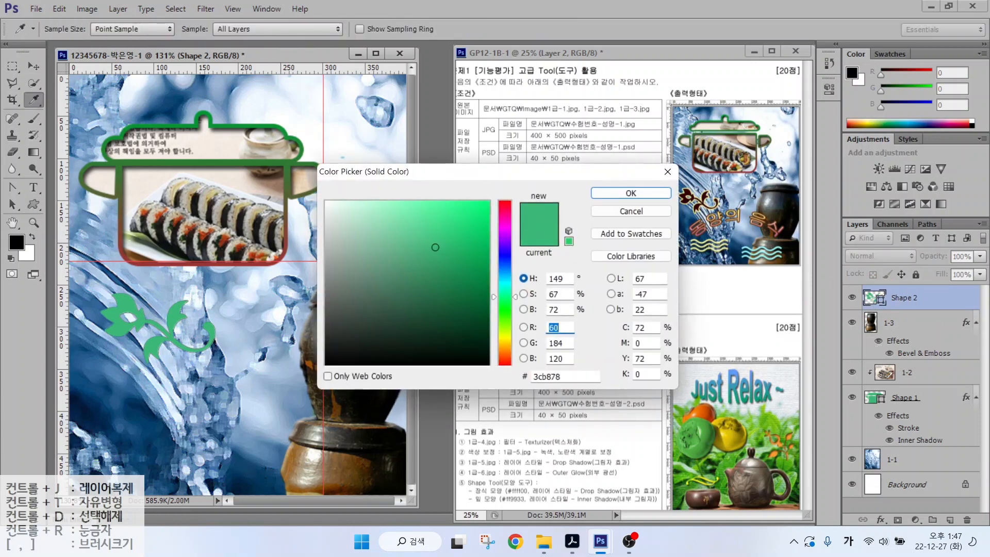
left_click_drag(561, 376, 508, 377)
type("330000")
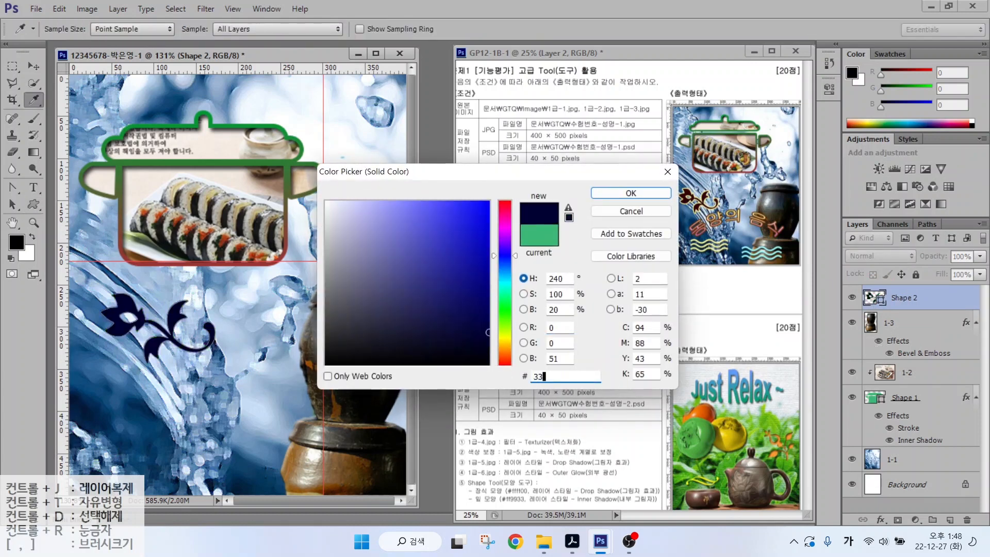
key("Return")
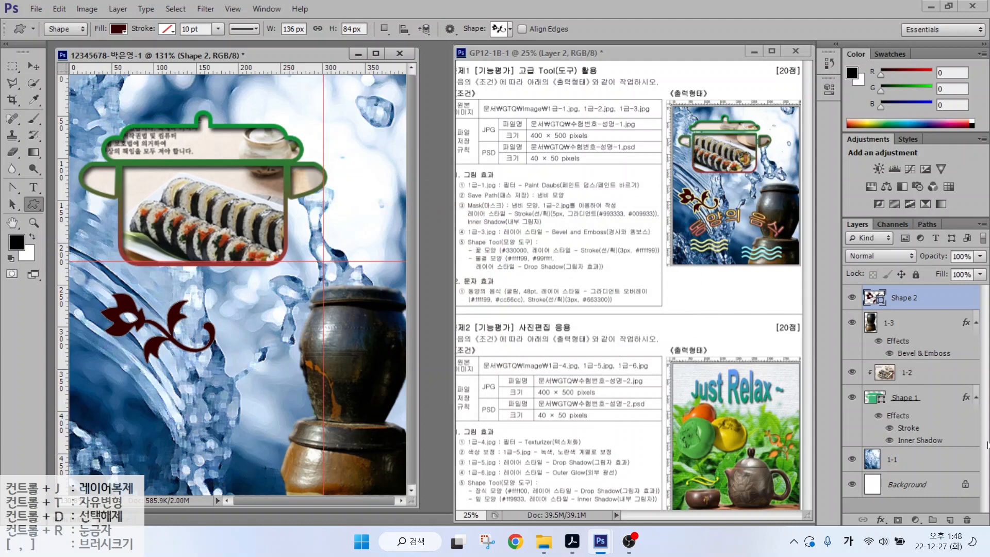
- Add a yellow #ffff99 stroke to the ornament and nudge it slightly up-left
left_click(899, 394)
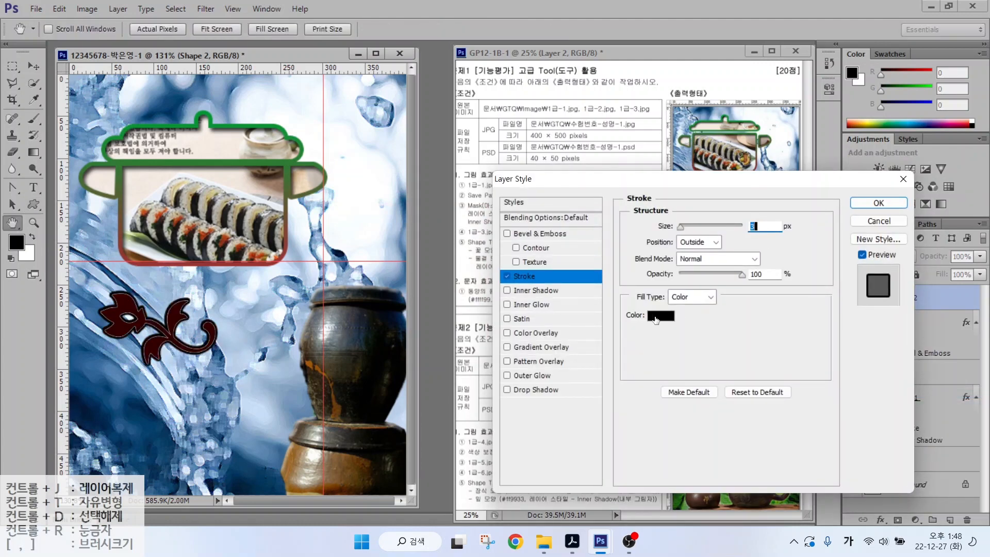
left_click(667, 316)
type("ffff99")
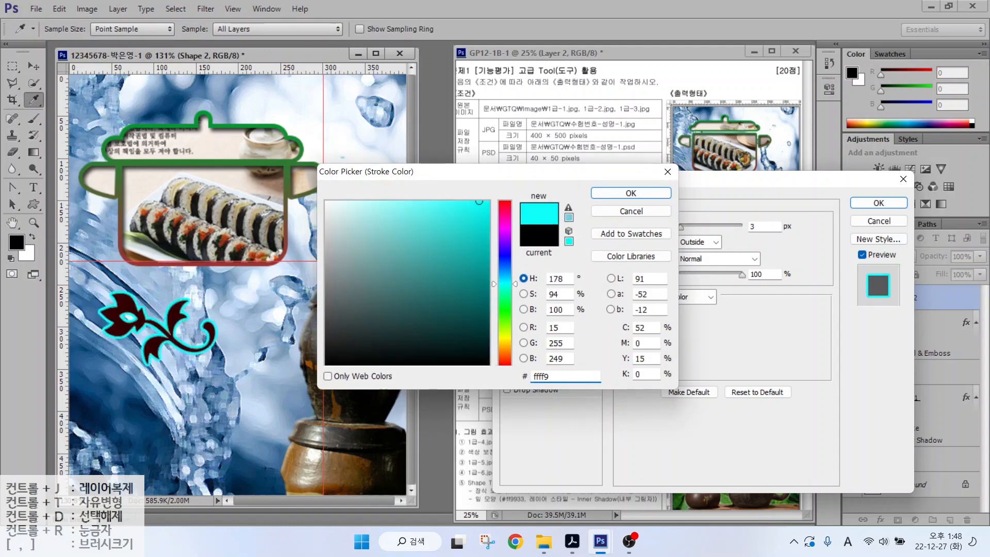
key("Return")
key("Return")
key("v")
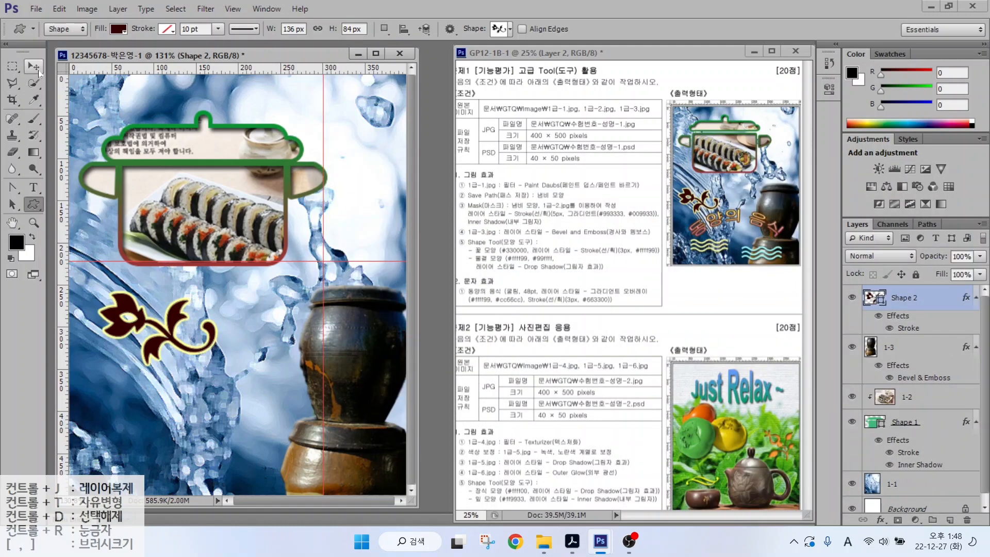
left_click_drag(123, 333, 111, 327)
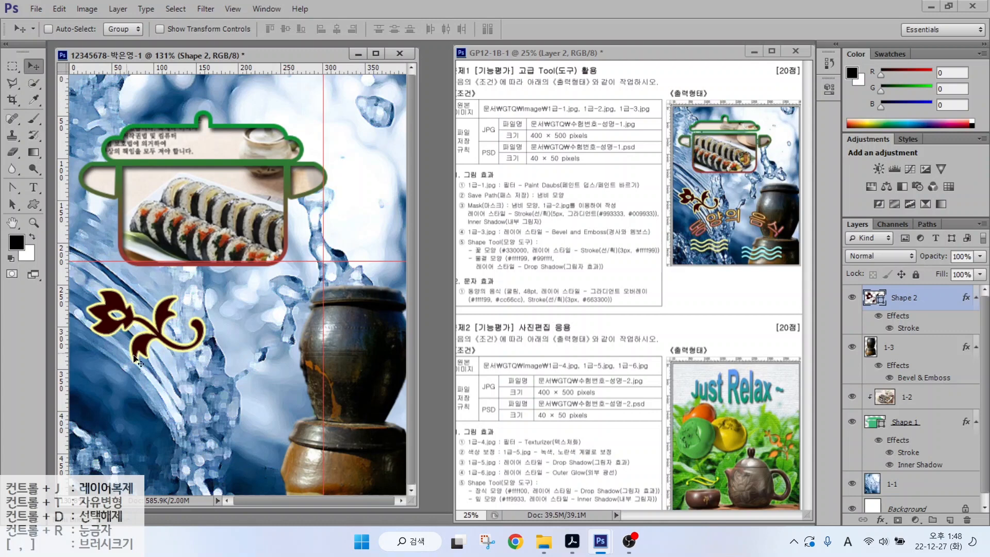
- Draw the Waves custom shape below the ornament and fill it with #ffff99
key("u")
left_click(504, 29)
scroll(379, 320, "down", 1)
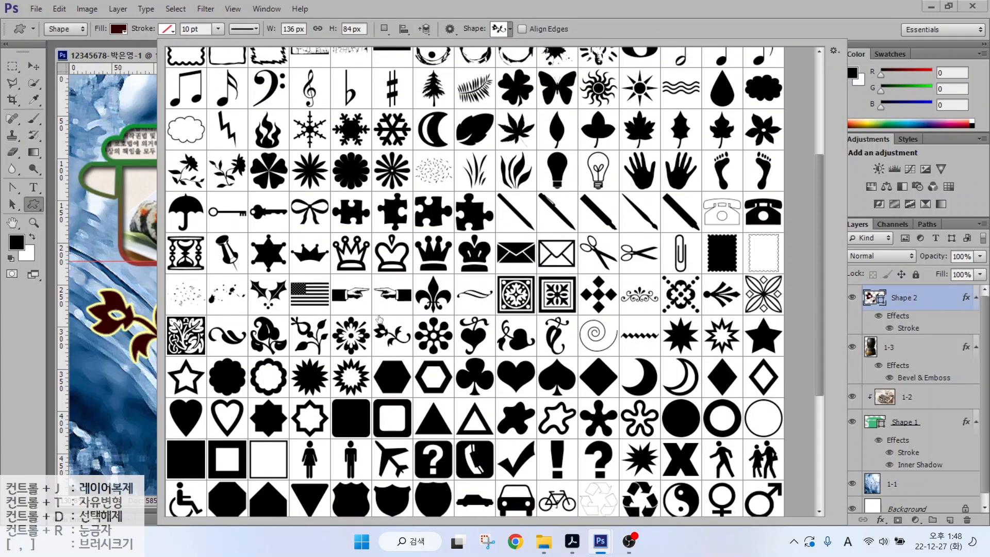
double_click(681, 88)
mouse_move(113, 399)
left_mouse_down()
mouse_move(232, 420)
mouse_move(208, 430)
left_mouse_up()
double_click(869, 297)
type("ffff99")
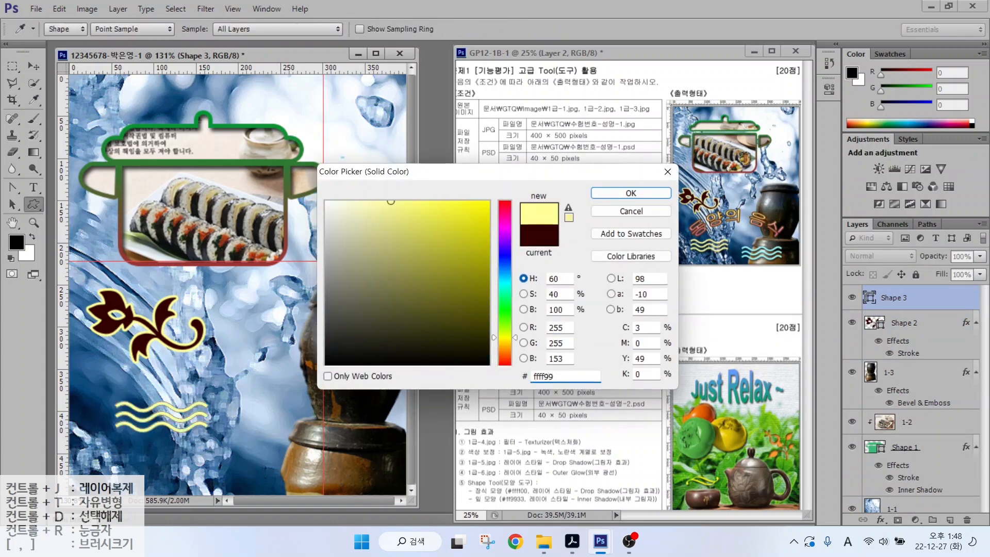
key("Return")
- Give the yellow wave shape a Drop Shadow with default settings
left_click(879, 520)
left_click(912, 511)
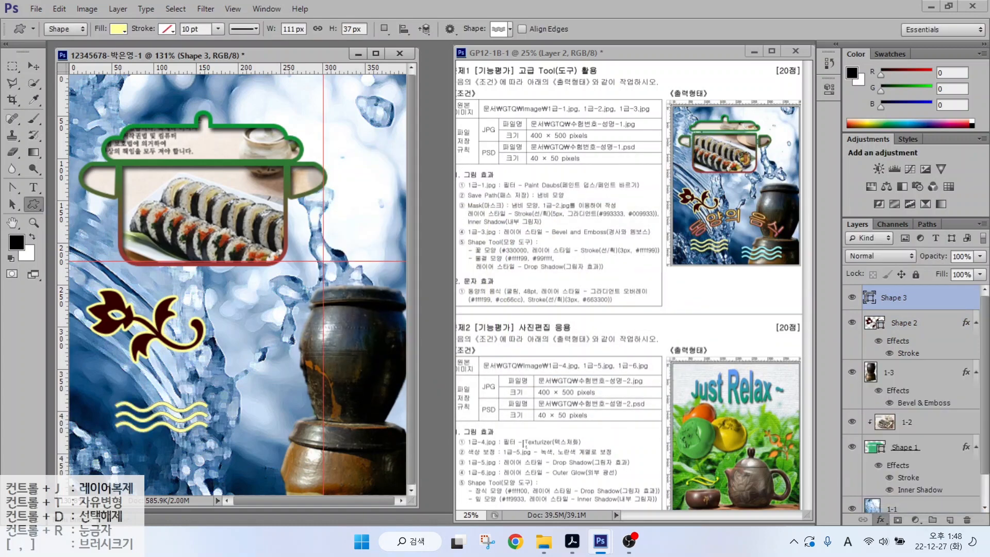
key("Return")
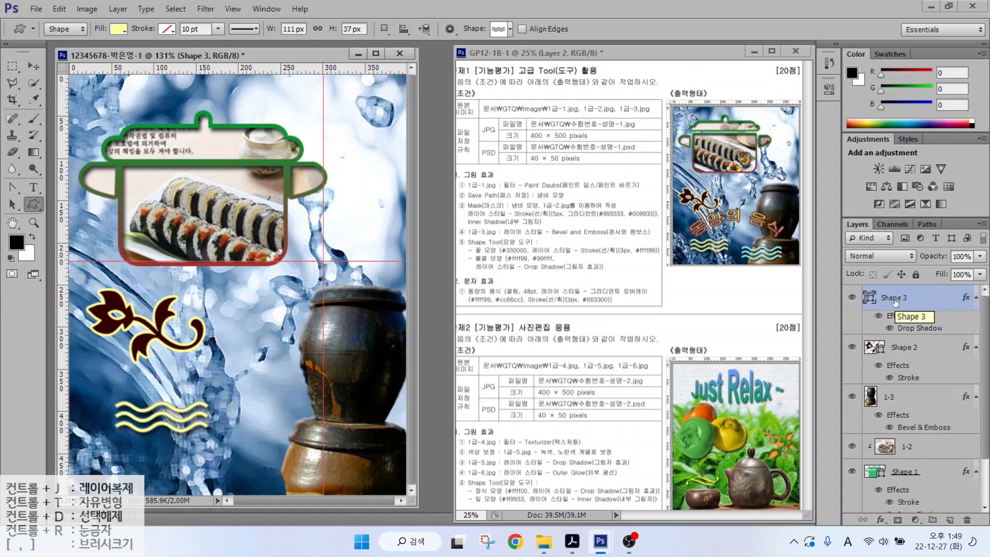
- Duplicate the waves, move the copy onto the jar, and scale it to about 120%
key("ctrl+j")
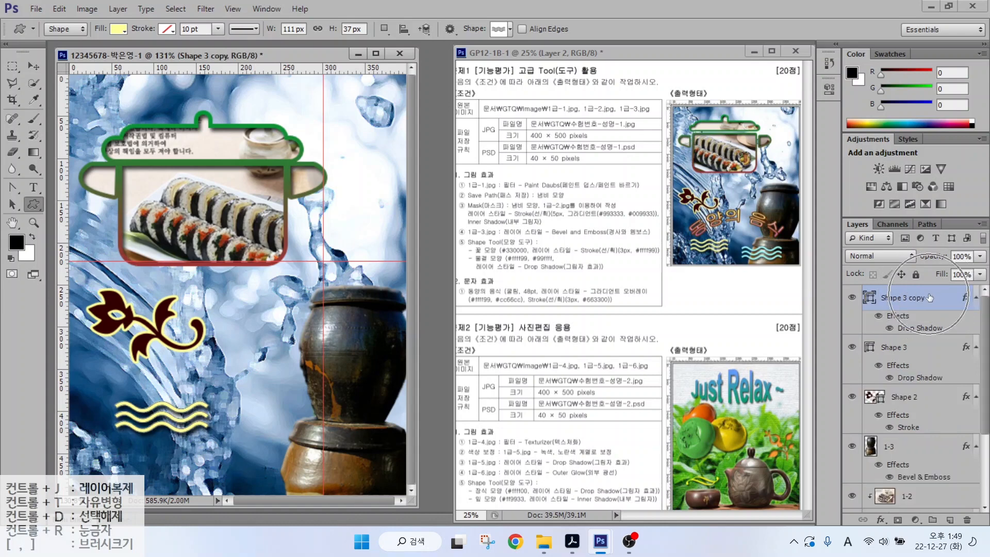
left_click(33, 66)
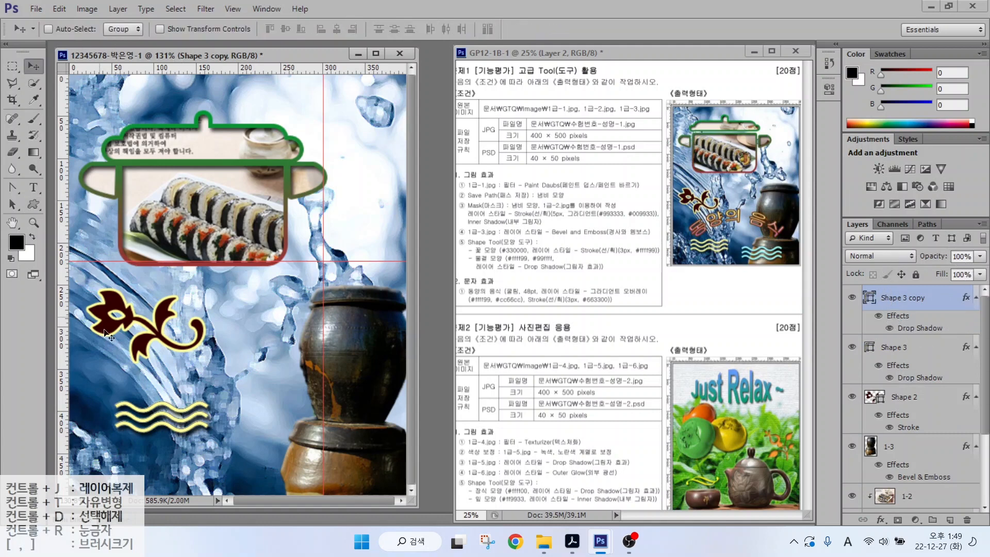
left_click_drag(162, 421, 296, 450)
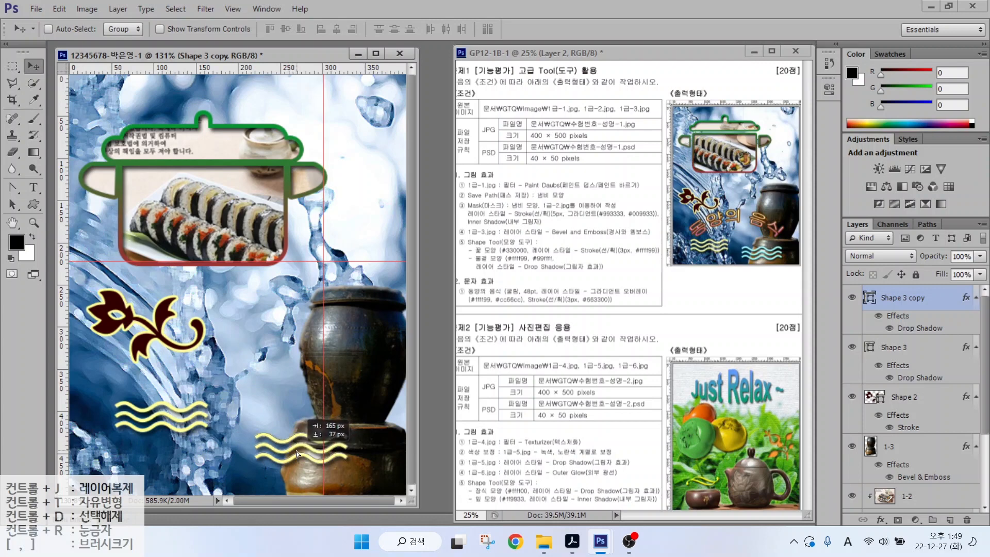
key("ctrl+t")
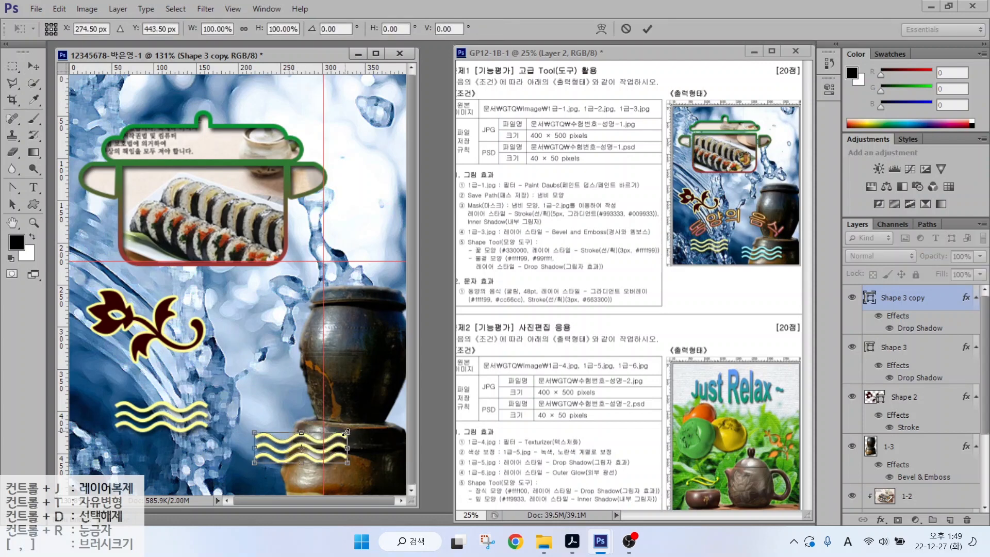
left_click_drag(348, 434, 349, 458)
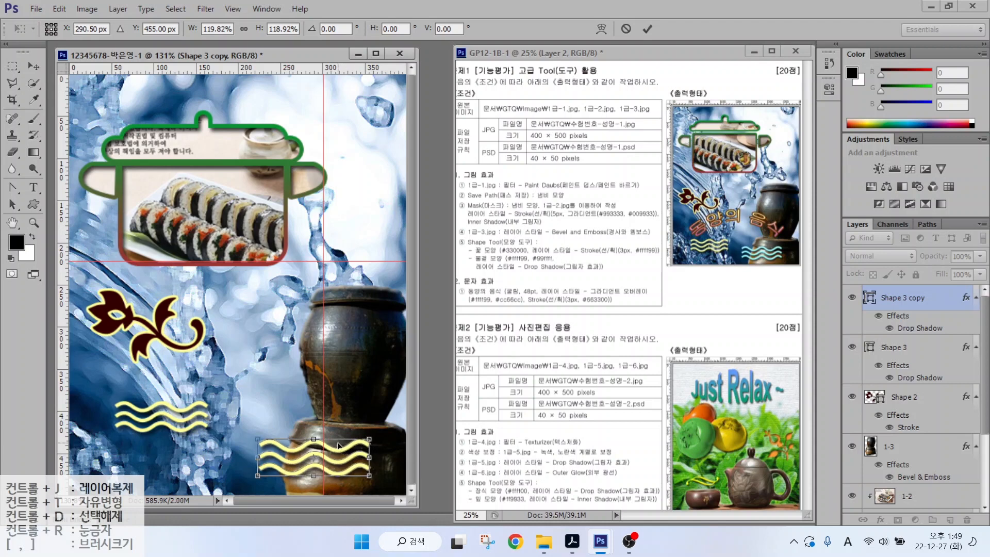
key("Return")
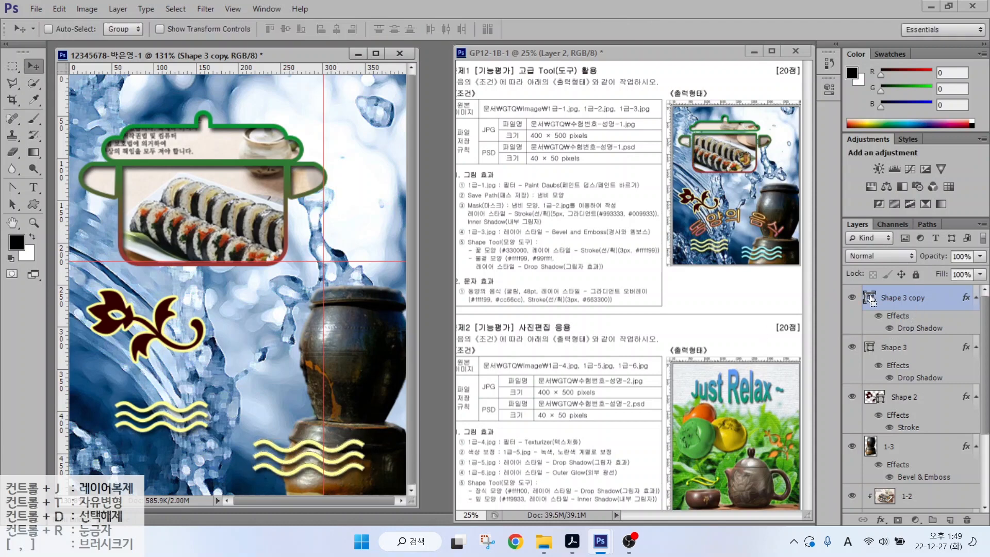
- Change the wave copy's fill colour to #99ffff
double_click(870, 298)
left_click(566, 377)
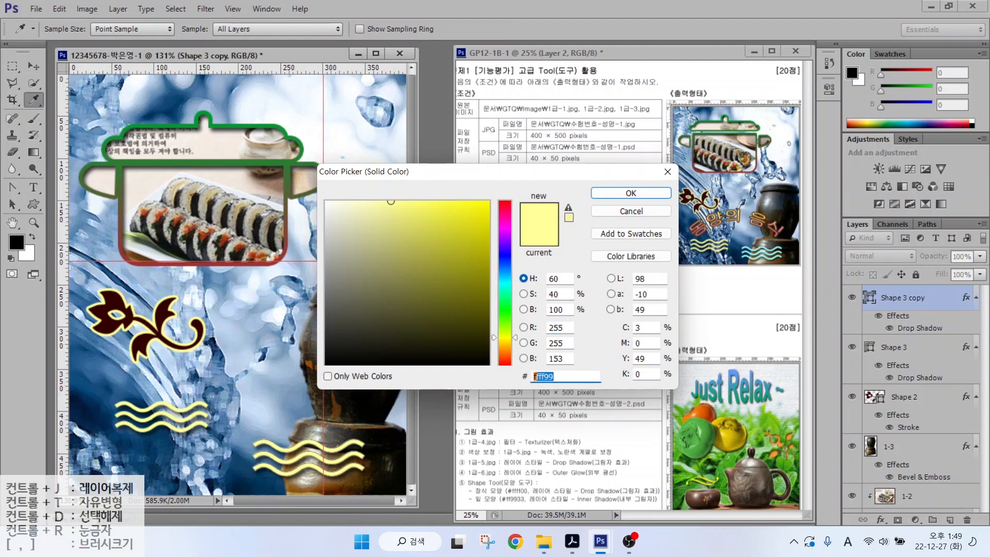
type("99ffff")
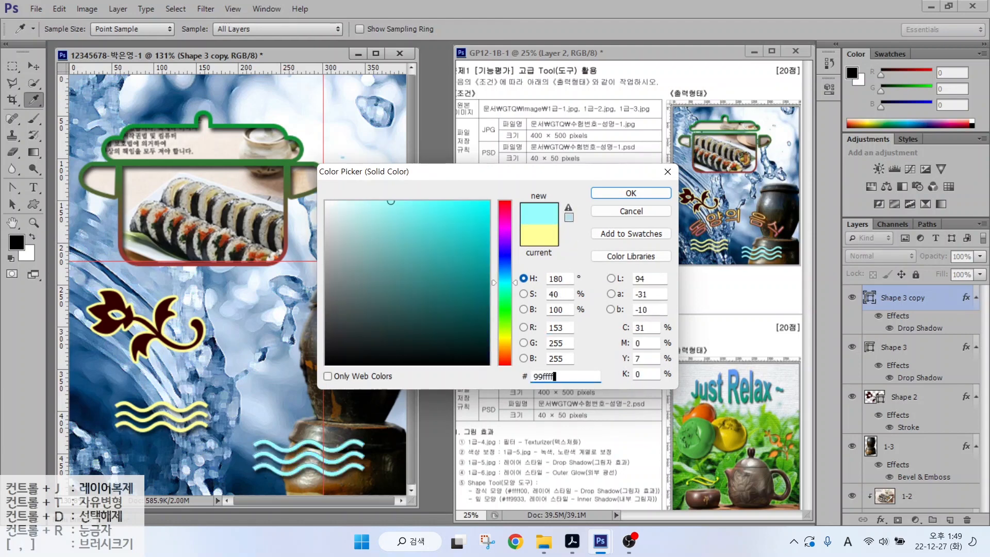
key("Return")
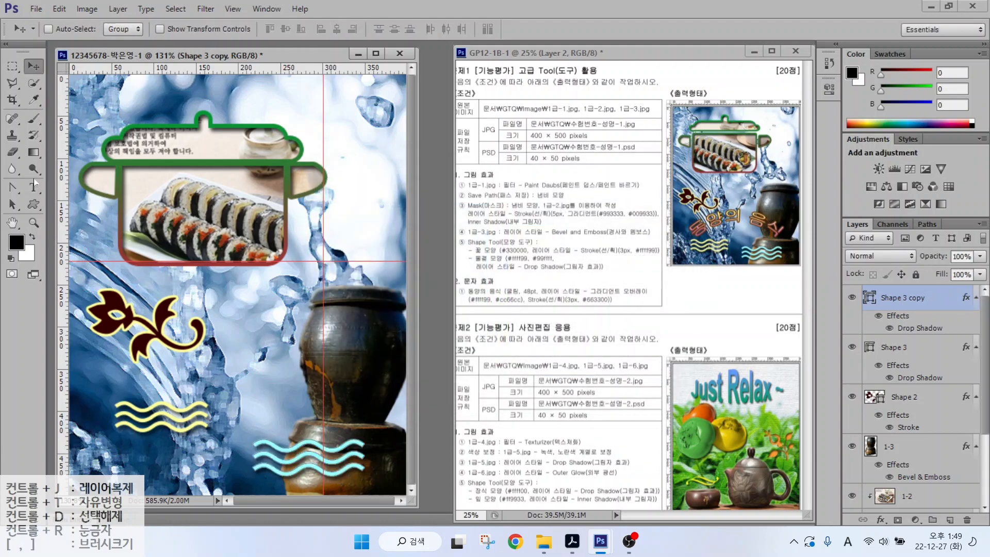
- Type the Korean title 동양의 음 on the canvas above the waves
left_click(35, 184)
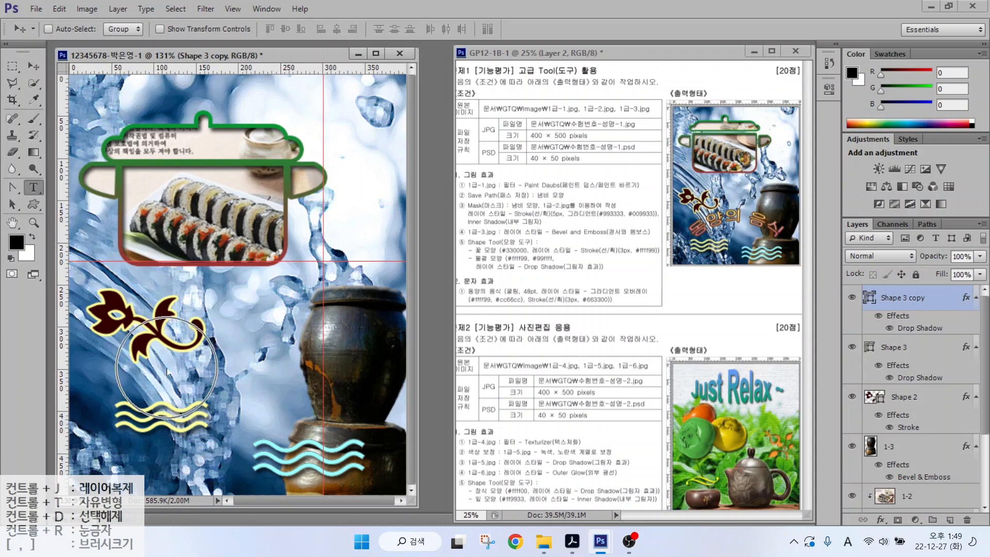
left_click(136, 389)
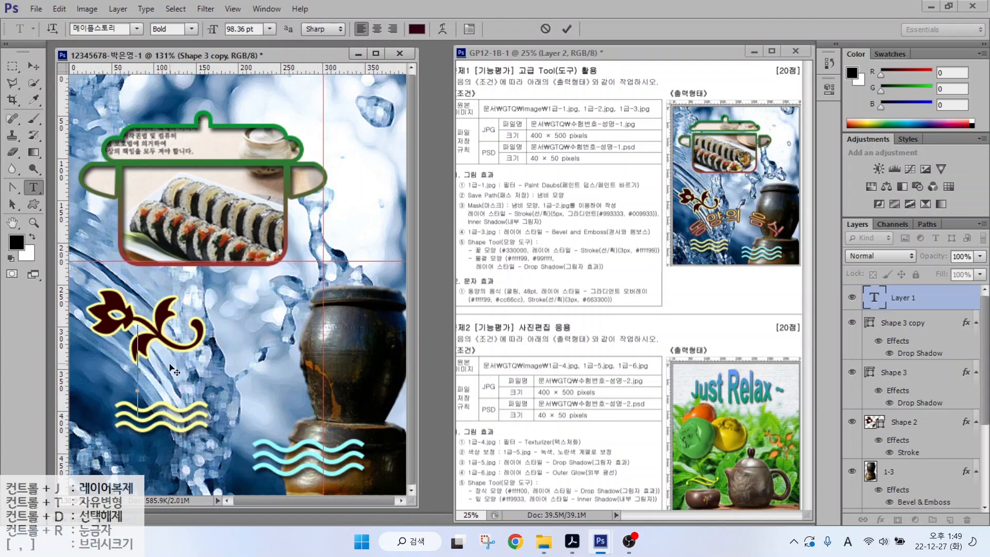
key("Hangul")
type("동양의 음")
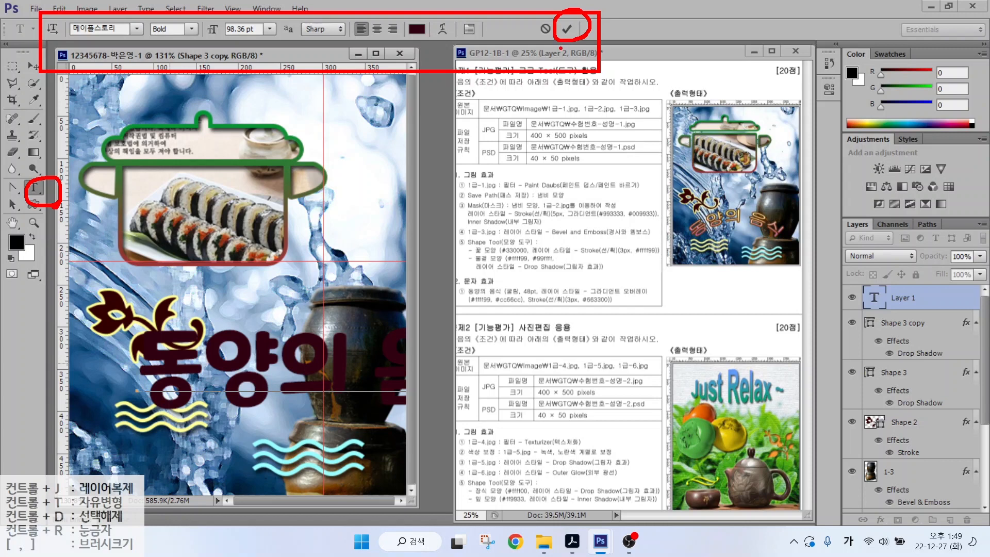
left_click(566, 29)
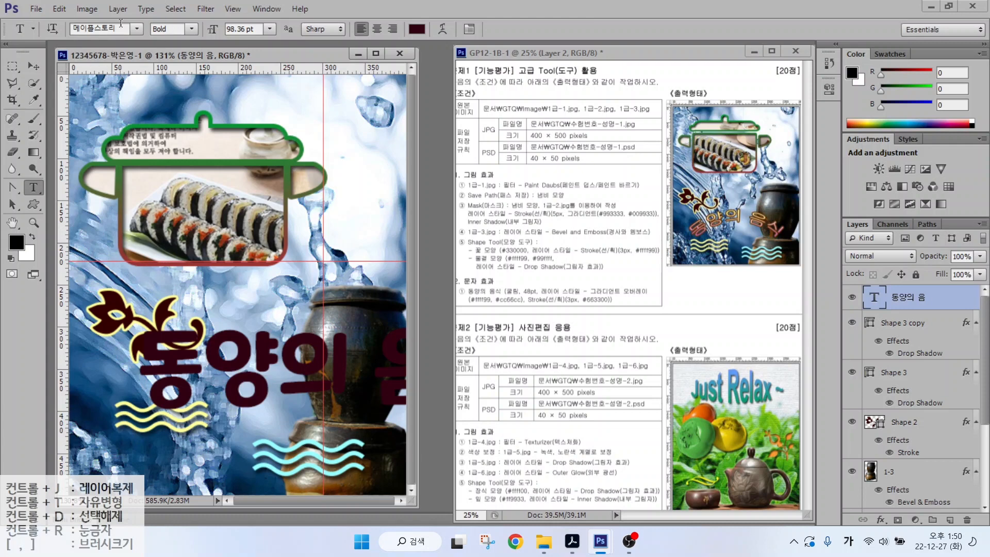
- Set the title to 굴림 at 48 pt and add a Gradient Overlay effect
left_click(137, 29)
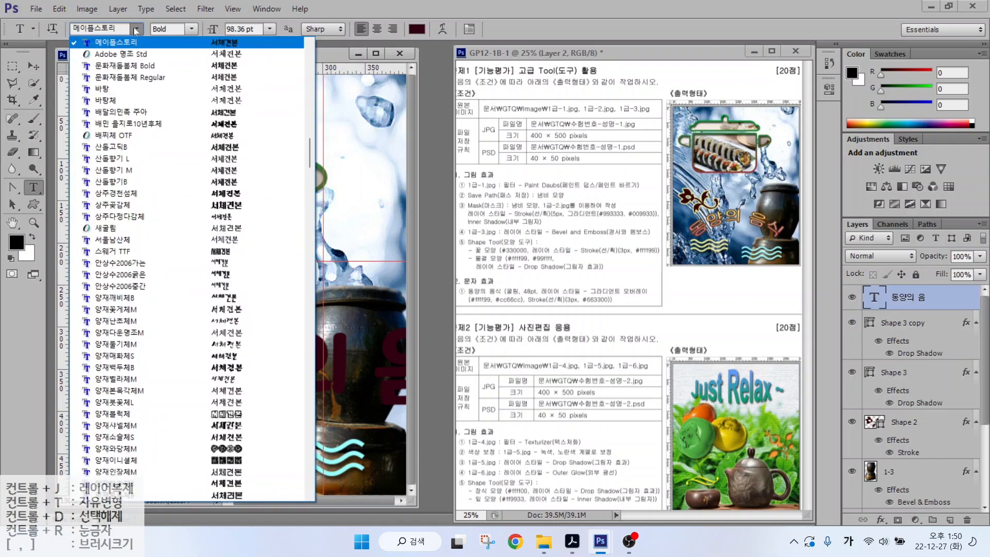
scroll(180, 155, "up", 2)
left_click(180, 43)
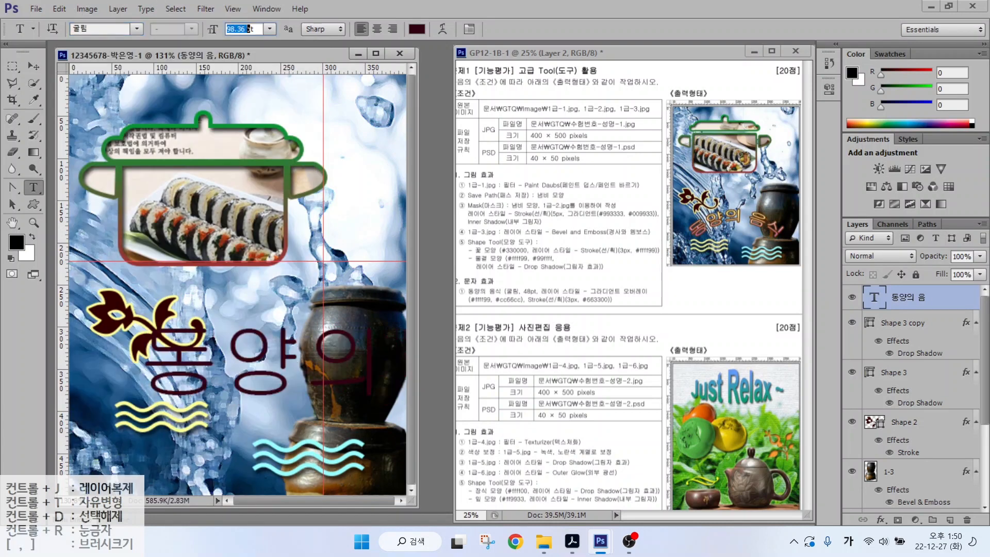
left_click(243, 29)
type("48")
key("Return")
left_click(881, 519)
left_click(899, 464)
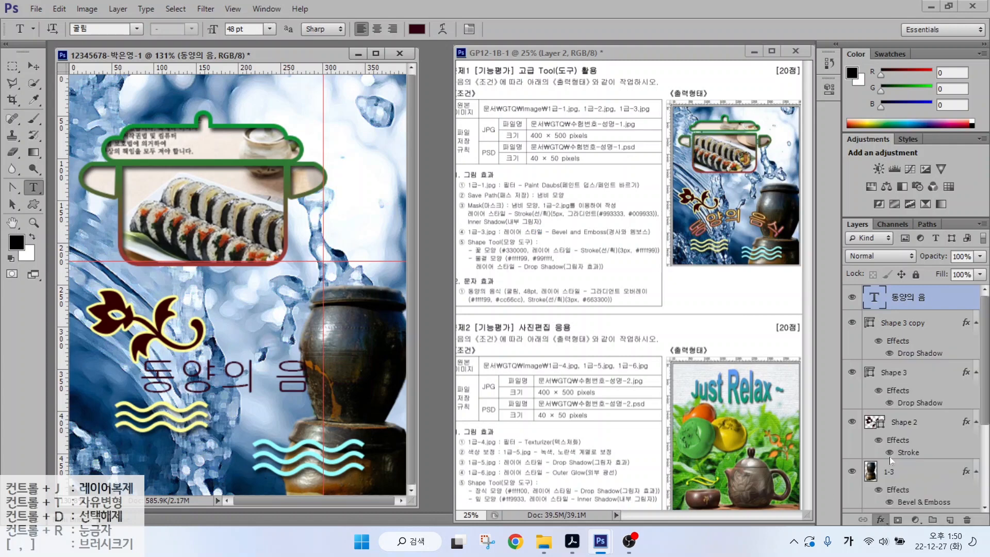
- Set the Gradient Overlay from #ffff99 to #cc66cc running vertically at -90°
left_click(714, 260)
double_click(429, 318)
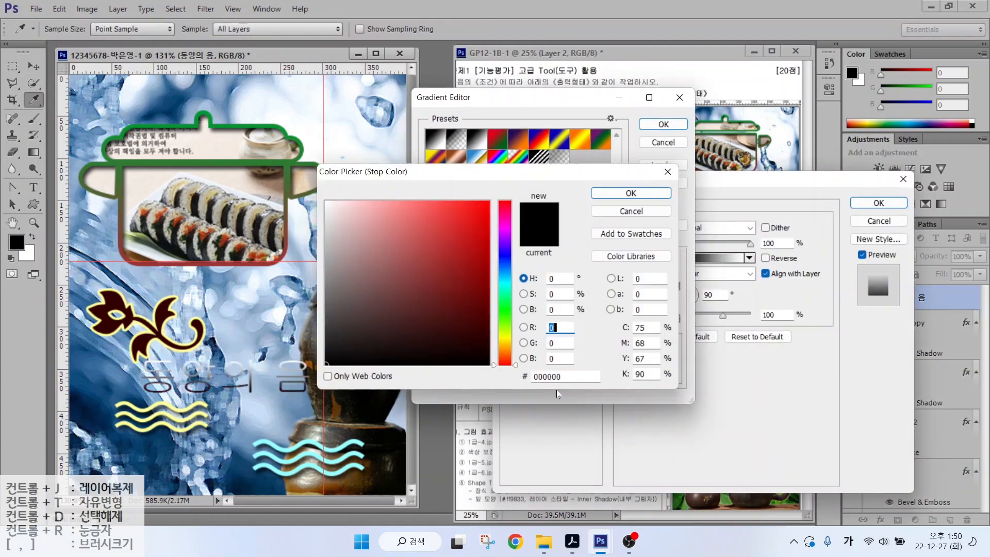
double_click(557, 377)
type("ffff99")
key("Return")
double_click(676, 318)
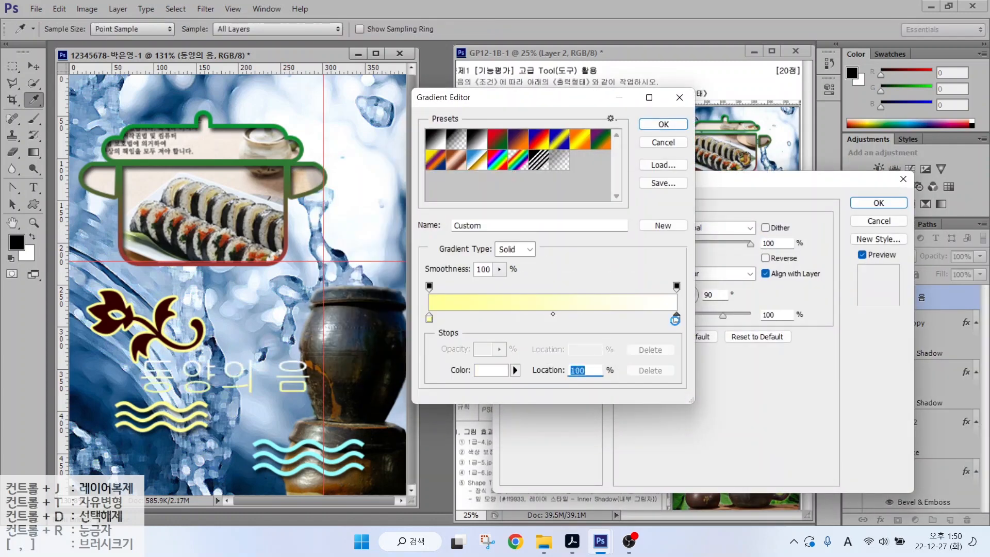
double_click(556, 376)
type("cc66cc")
key("Return")
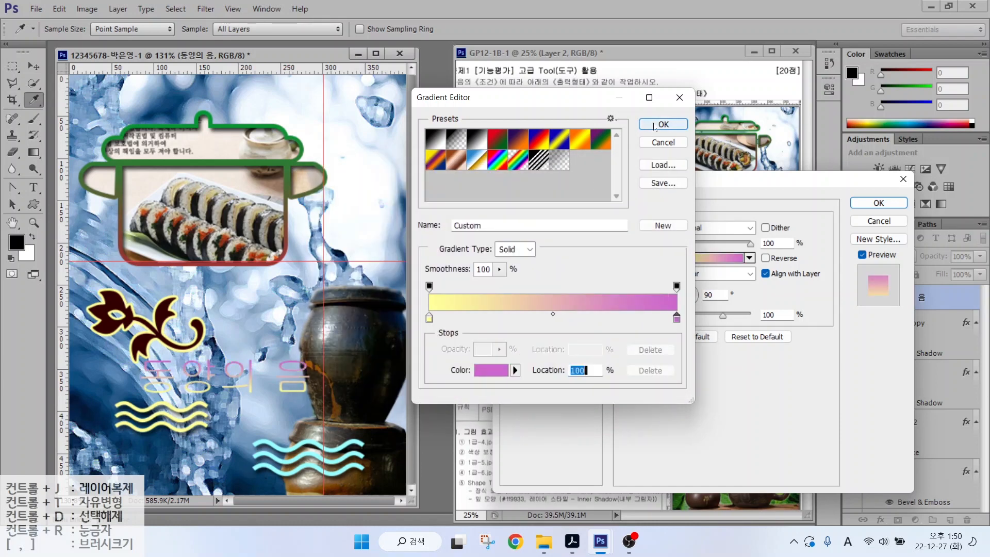
left_click(664, 124)
left_click(688, 307)
double_click(711, 294)
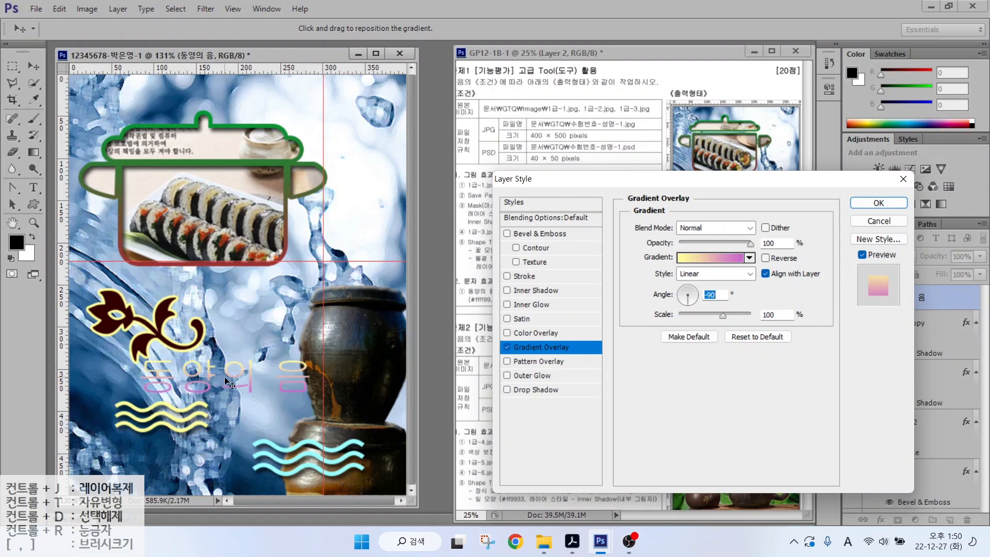
- Add a 3 px #663300 Stroke, apply the styles, and nudge the title left
left_click(529, 278)
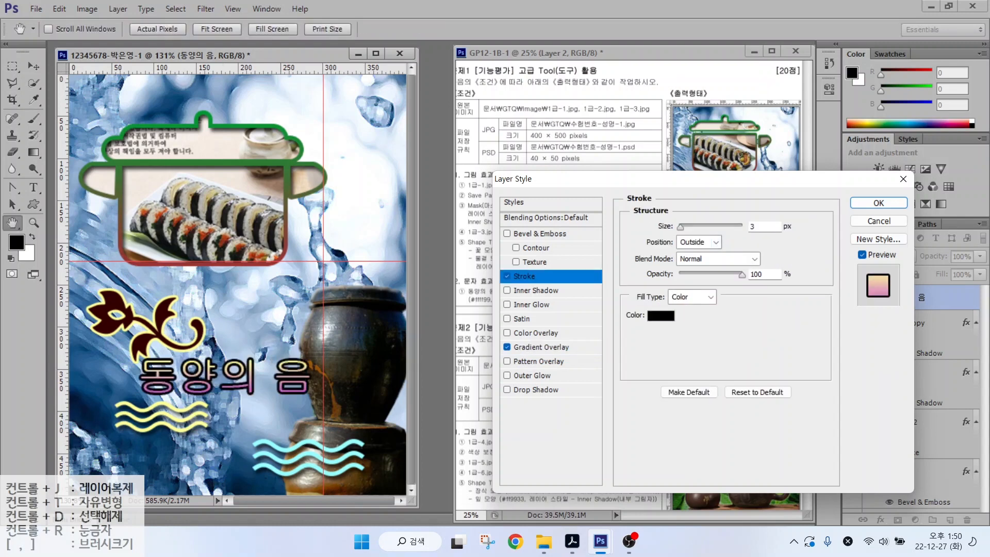
left_click(685, 320)
type("663300")
key("Return")
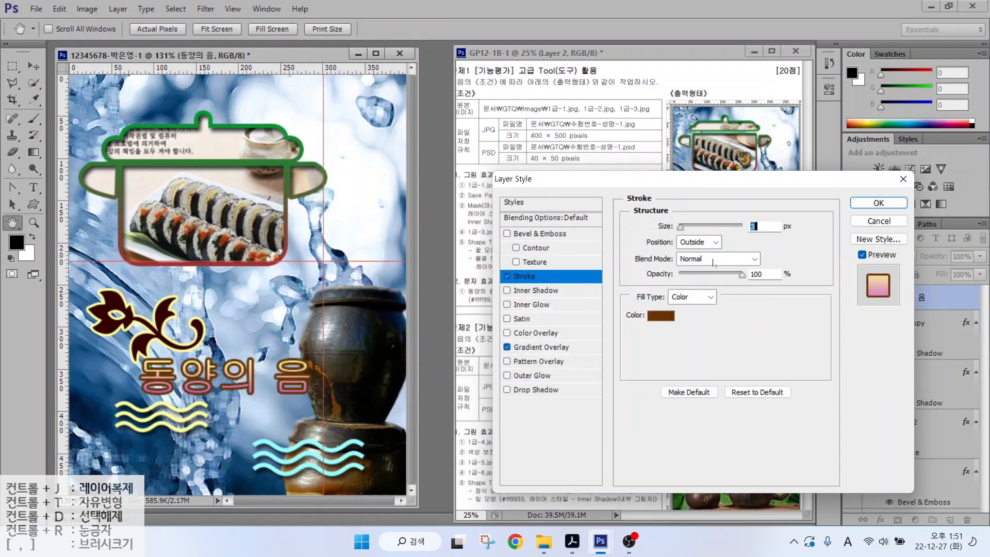
key("Return")
left_click_drag(306, 381, 289, 380)
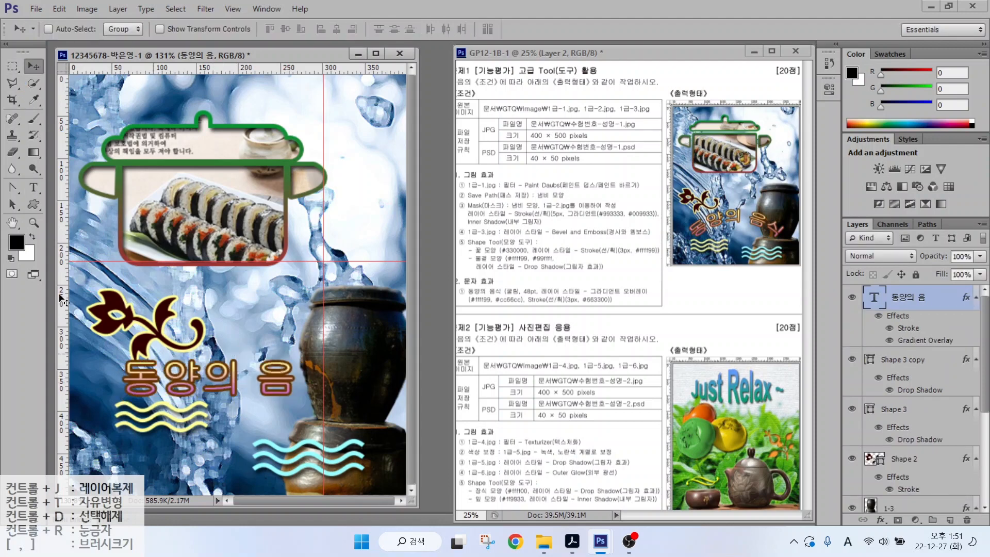
- Type 식 so the title reads 동양의 음식
type("식")
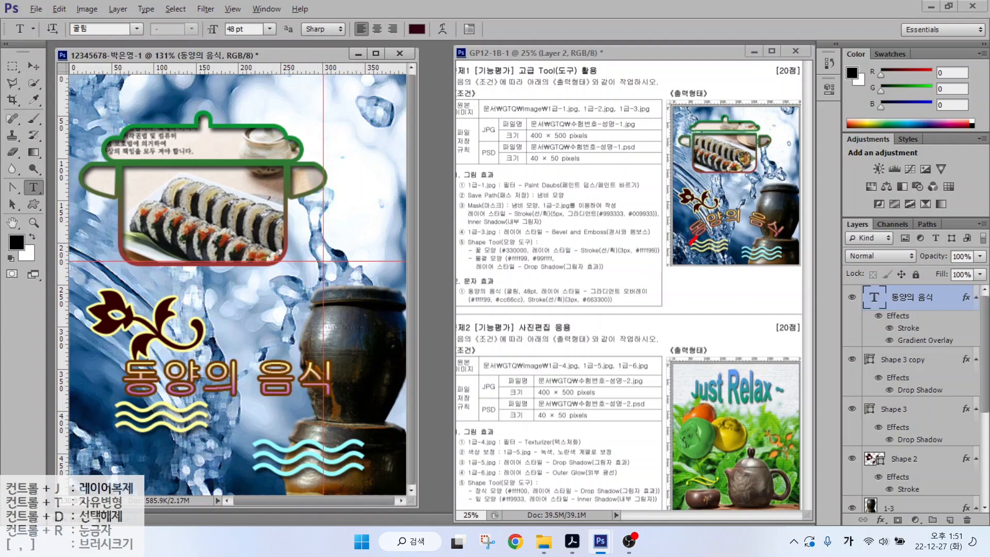
mouse_move(695, 237)
left_mouse_down()
mouse_move(735, 225)
mouse_move(769, 239)
left_mouse_up()
key("Escape")
- Drag around the panels and Type options bar, then bring up Warp Text
key("alt")
left_click_drag(854, 272, 988, 312)
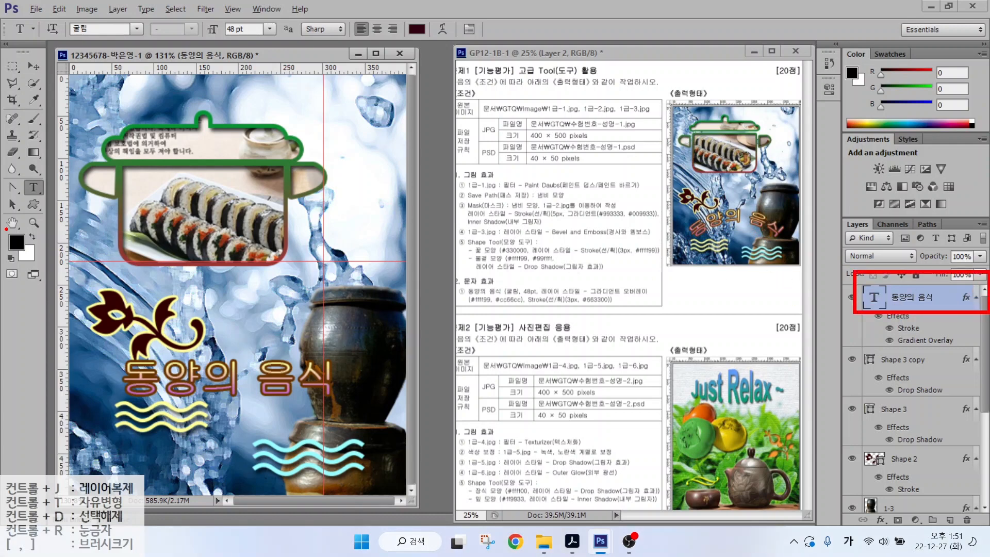
left_click_drag(18, 174, 57, 201)
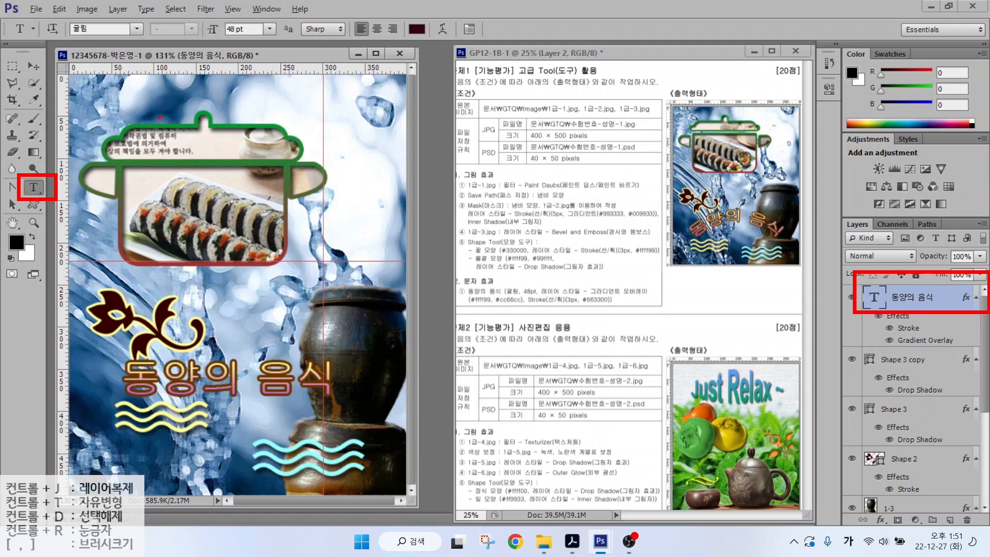
left_click_drag(54, 18, 507, 43)
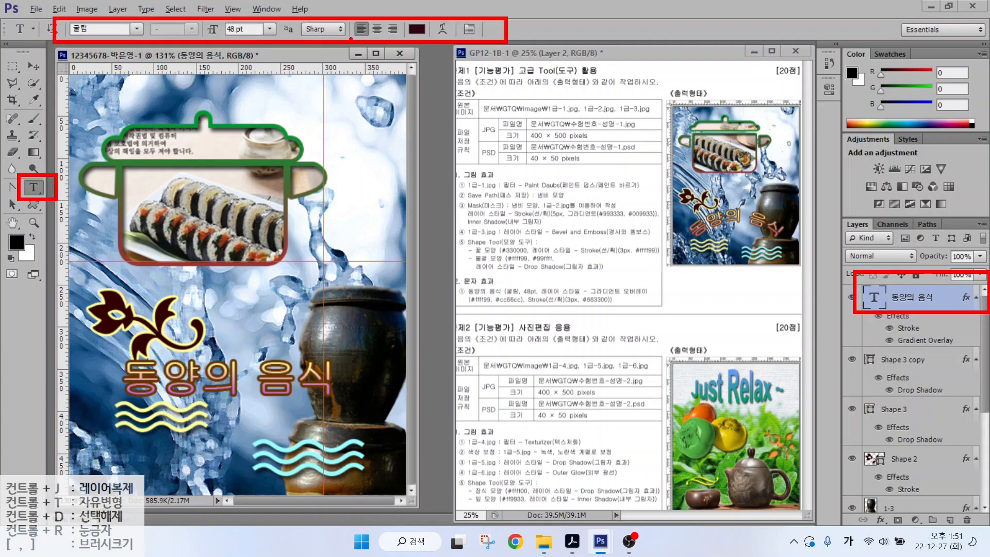
left_click_drag(118, 31, 76, 68)
left_click_drag(248, 35, 206, 83)
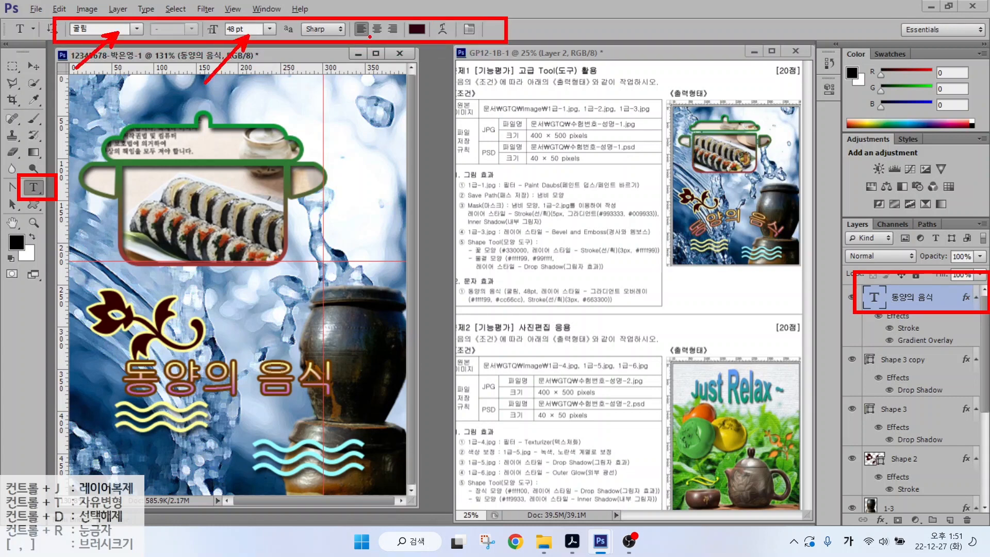
left_click_drag(415, 37, 380, 70)
left_click_drag(455, 34, 483, 80)
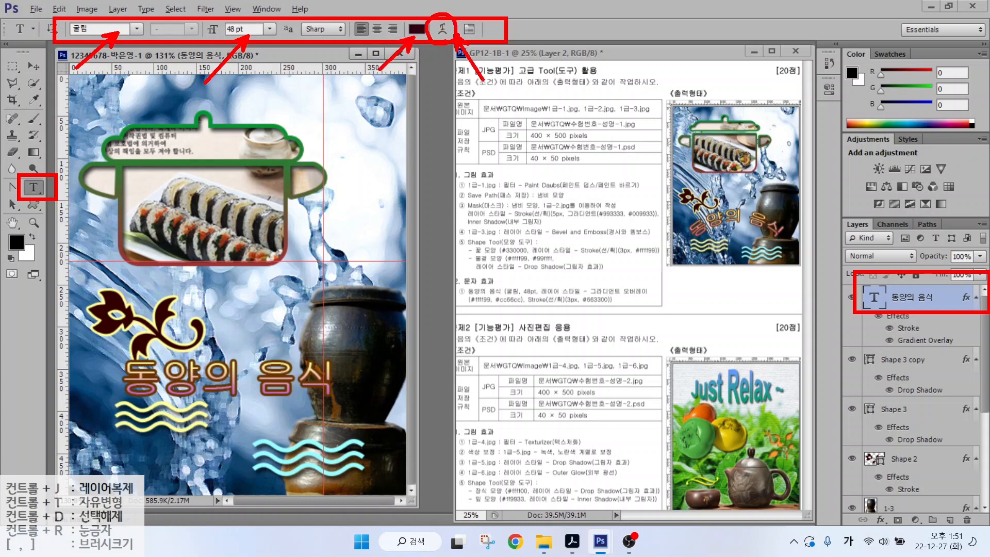
key("Escape")
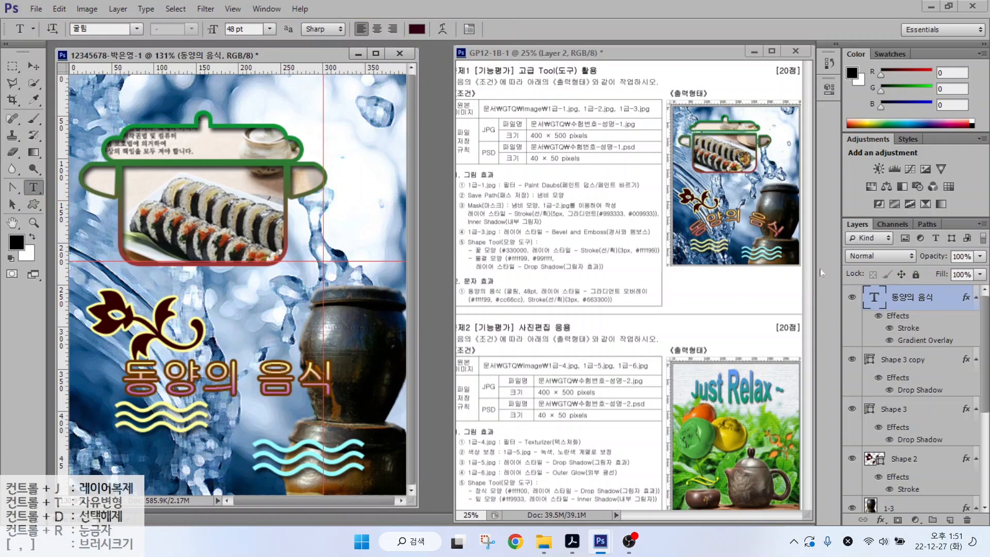
left_click(443, 30)
- Warp the title with the Arc style at +50 bend
left_click(515, 190)
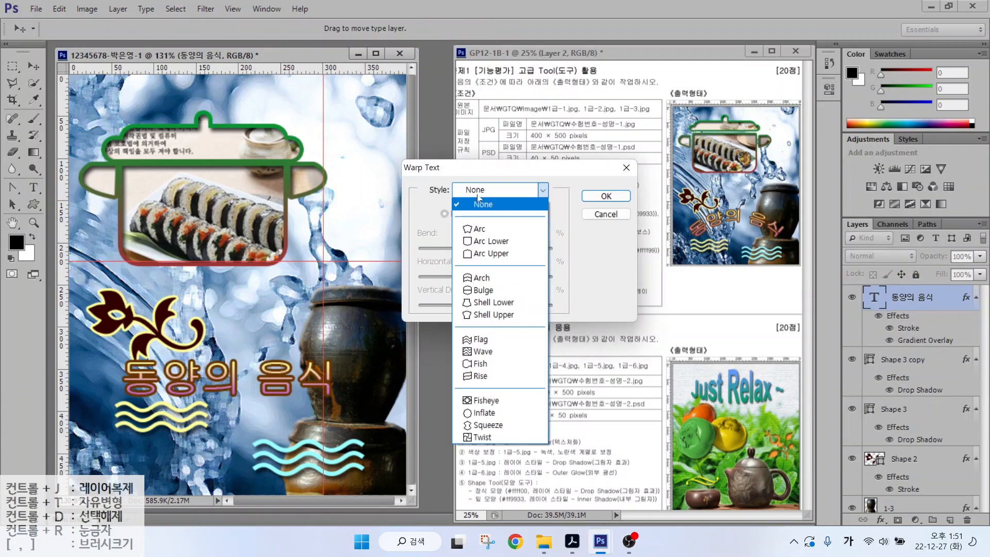
left_click(478, 230)
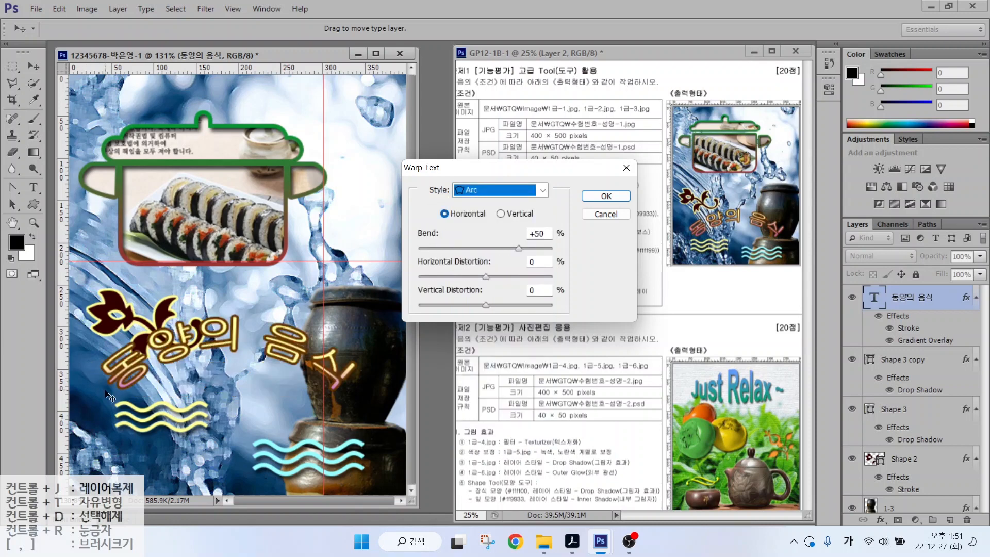
left_click_drag(350, 371, 333, 391)
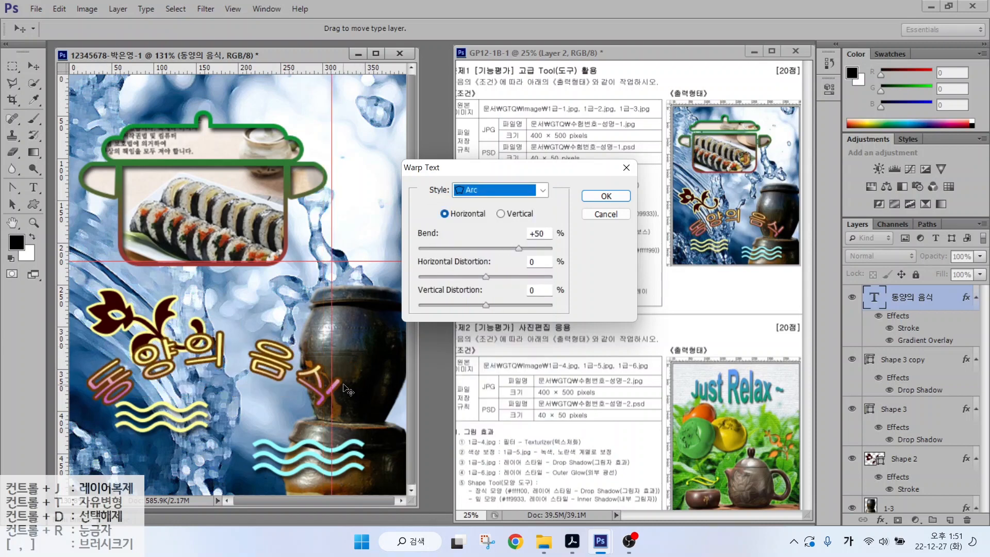
left_click(606, 196)
- Shift the arched title right and down, and move the yellow waves below it
key("v")
left_click_drag(201, 328, 230, 347)
left_click(140, 396, "ctrl")
left_click_drag(140, 396, 148, 422)
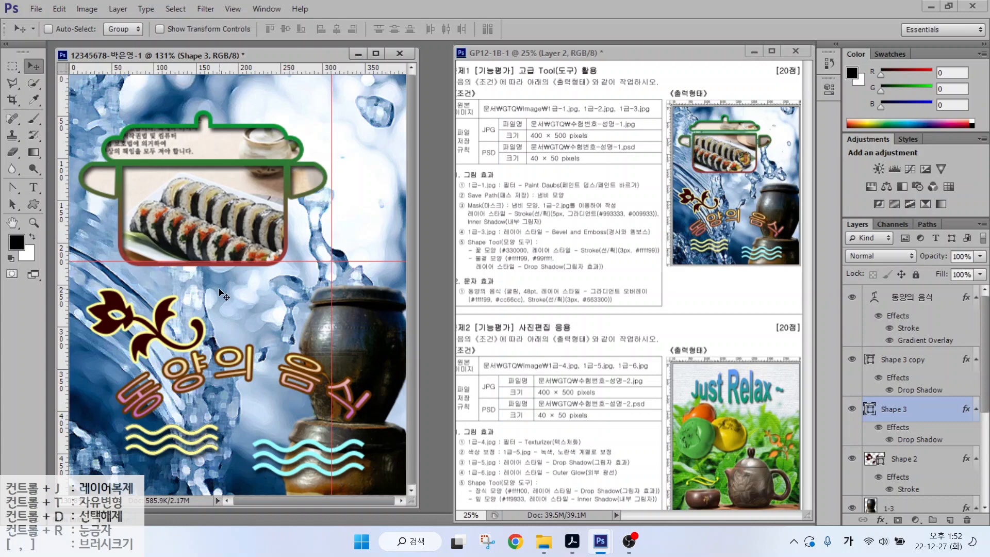
- Clear every red guide from the canvas with View > Clear Guides
key("ctrl")
left_click(233, 9)
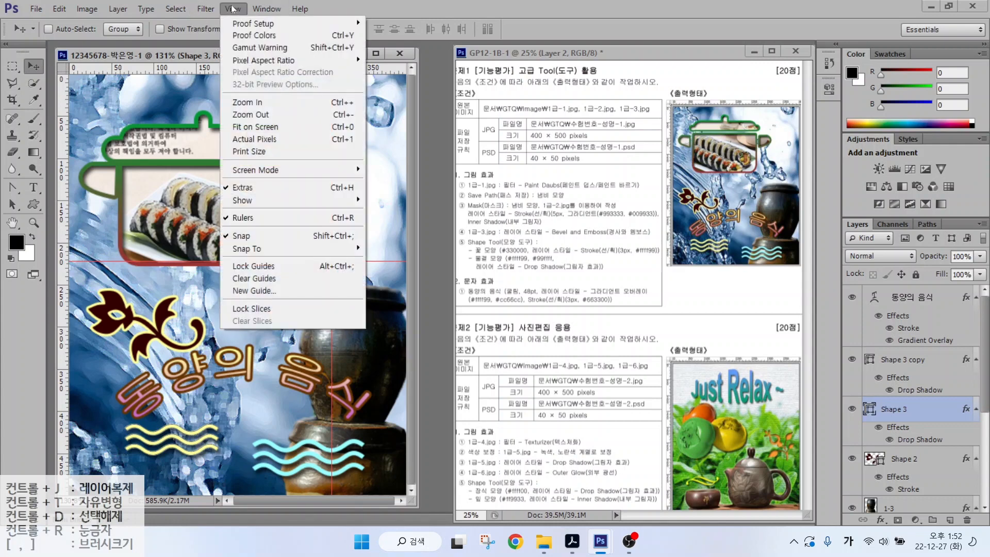
left_click(250, 278)
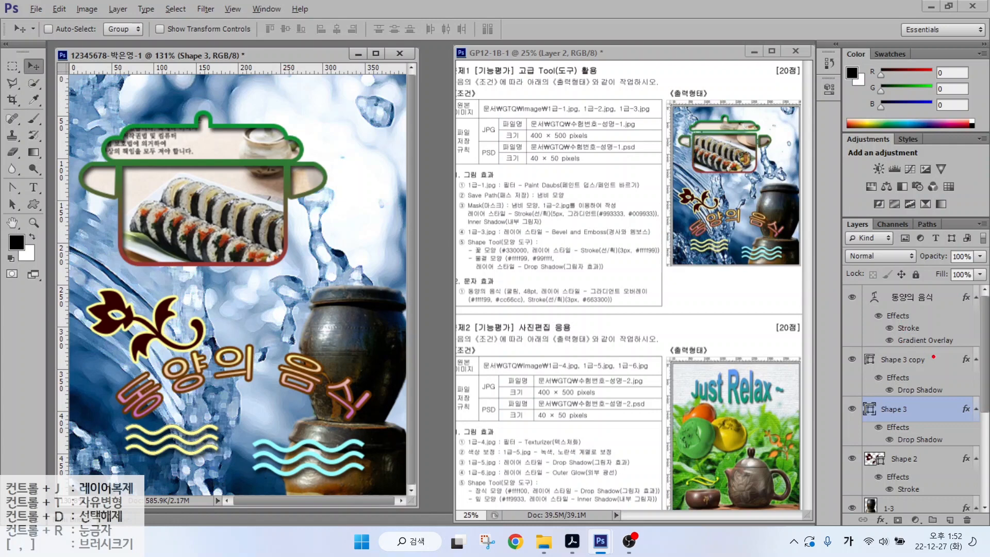
mouse_move(933, 356)
left_mouse_down()
mouse_move(880, 357)
mouse_move(901, 312)
mouse_move(939, 344)
mouse_move(927, 362)
left_mouse_up()
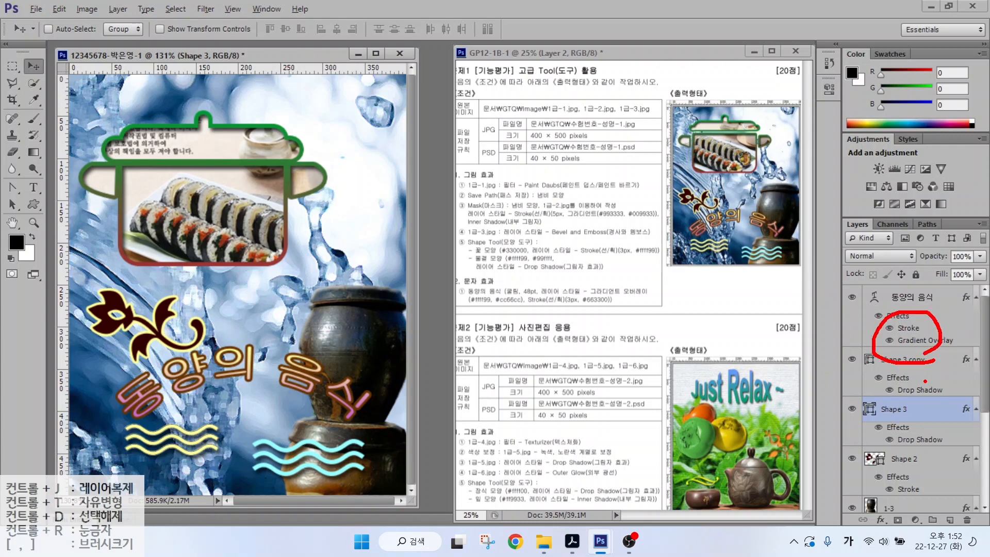
key("Escape")
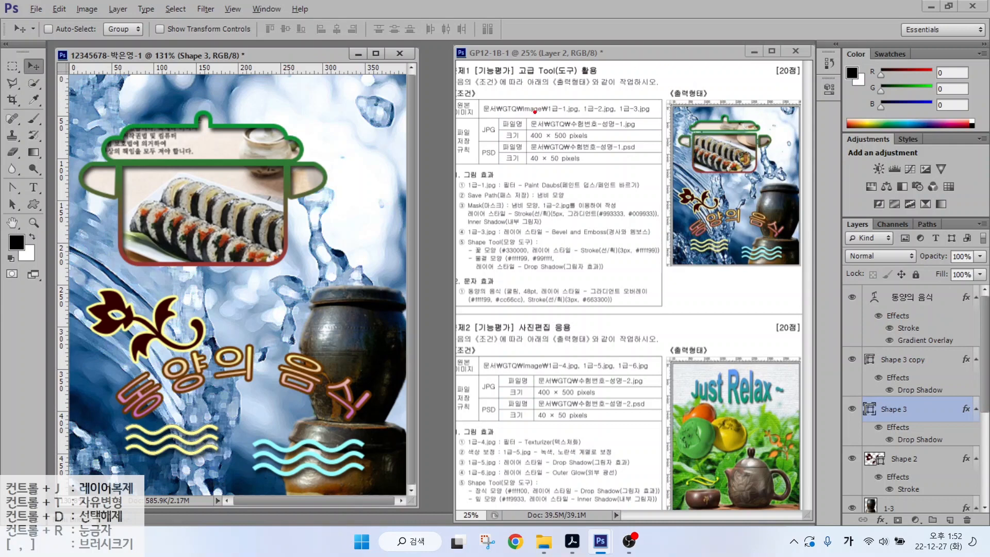
left_click_drag(515, 115, 638, 143)
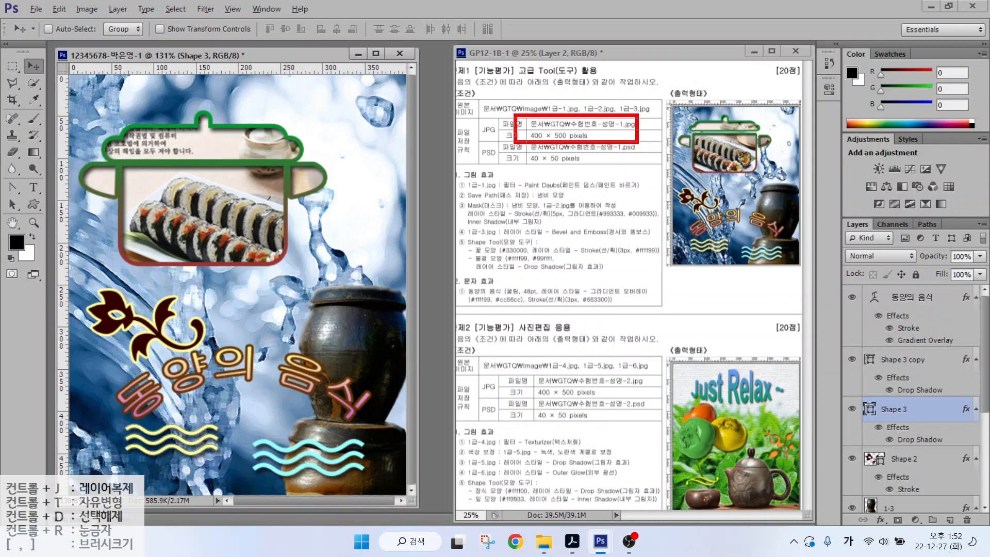
mouse_move(498, 131)
left_mouse_down()
mouse_move(476, 135)
mouse_move(499, 124)
mouse_move(600, 172)
left_mouse_up()
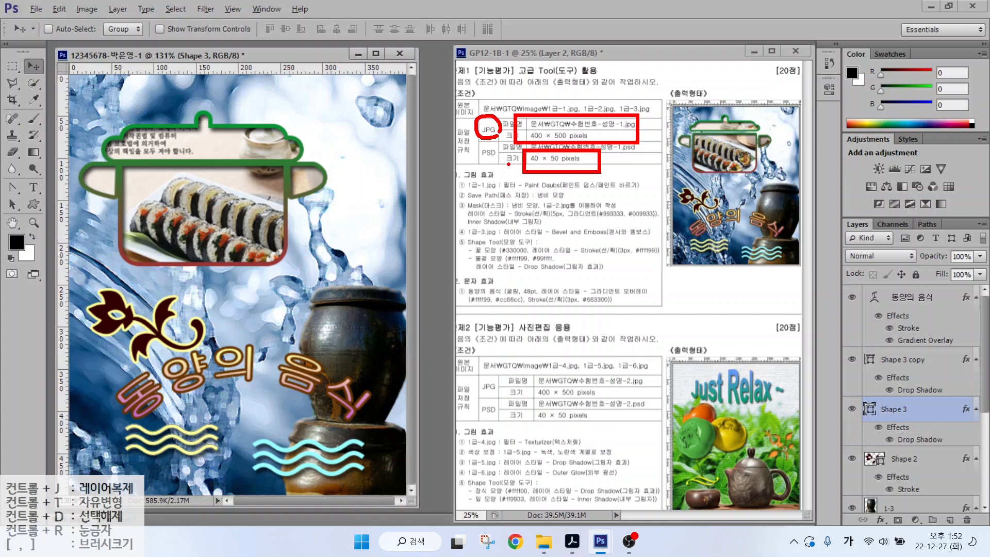
mouse_move(509, 164)
left_mouse_down()
mouse_move(480, 160)
mouse_move(503, 141)
left_mouse_up()
key("Escape")
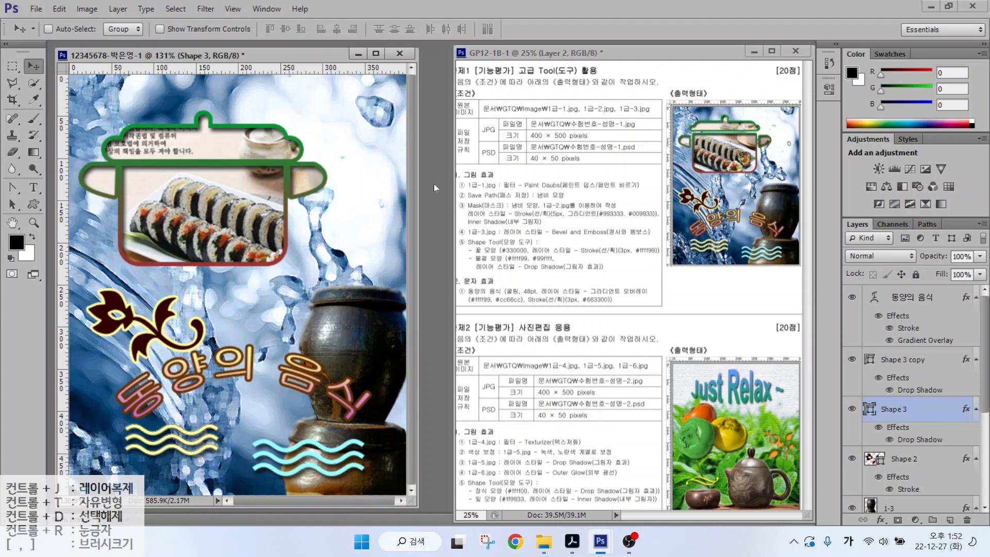
left_click_drag(501, 136, 502, 131)
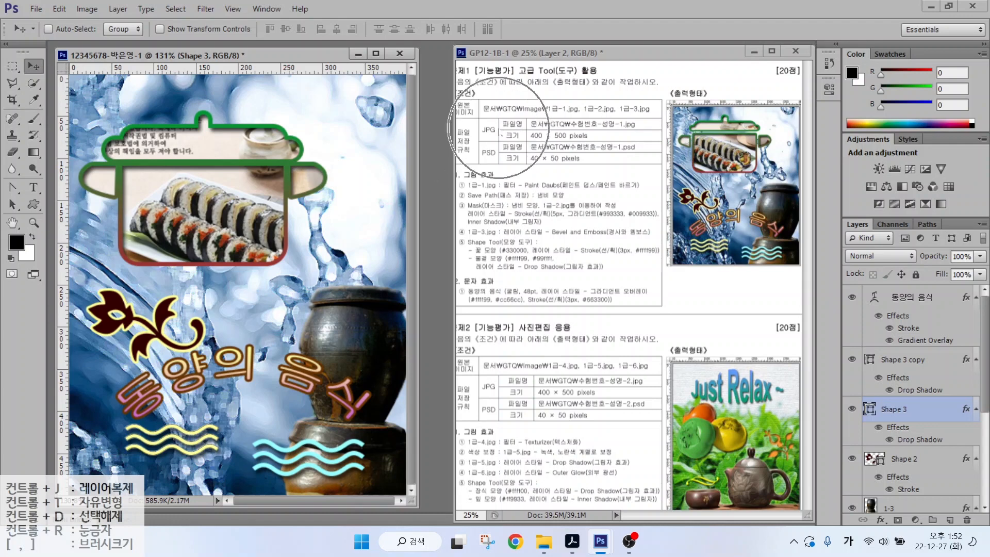
key("Escape")
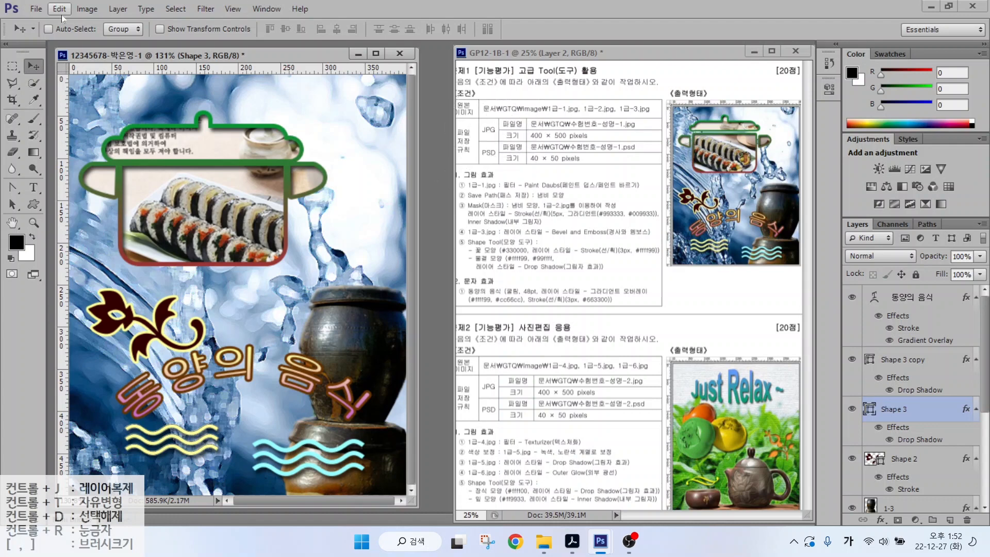
left_click(37, 11)
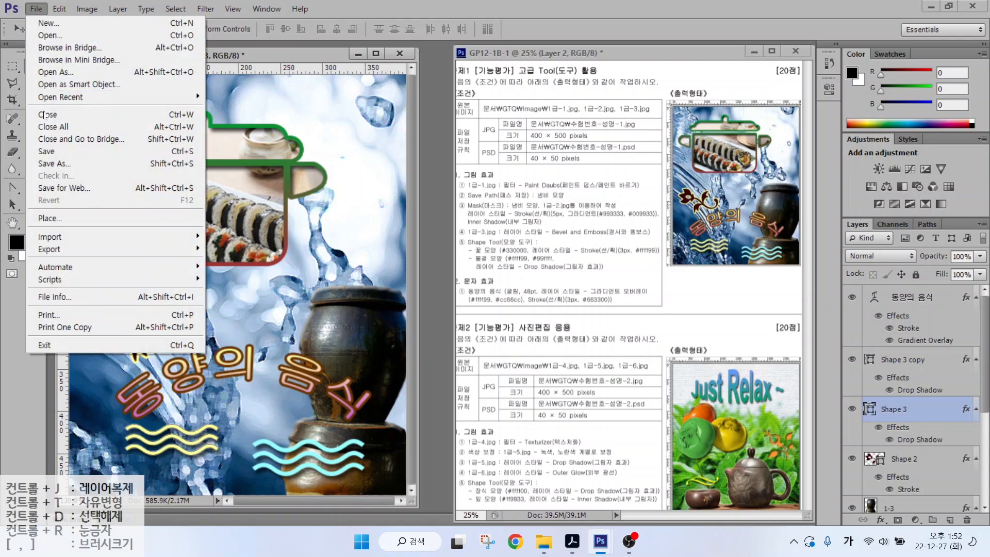
- Save the composition as a JPEG in Documents > GTQ at Maximum quality 12
left_click(48, 158)
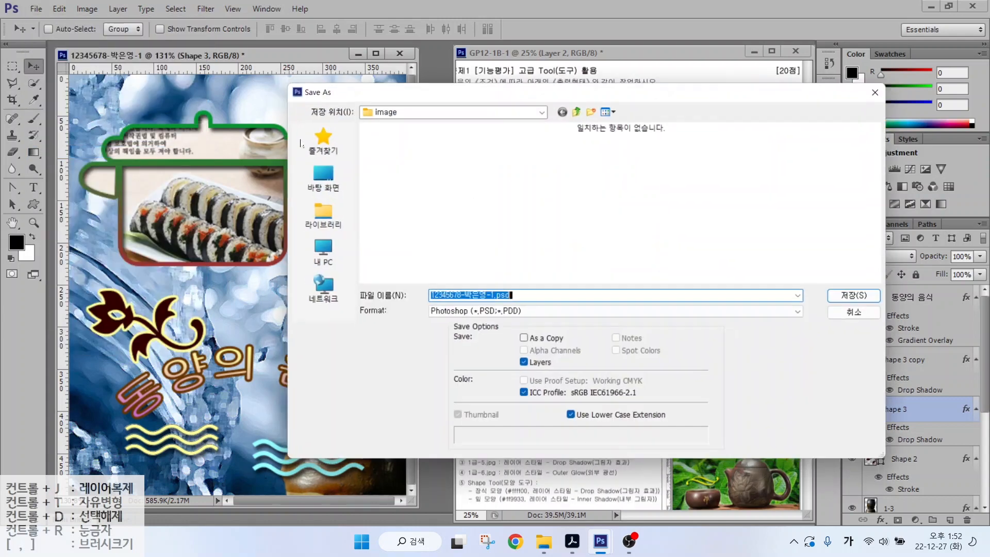
left_click(316, 213)
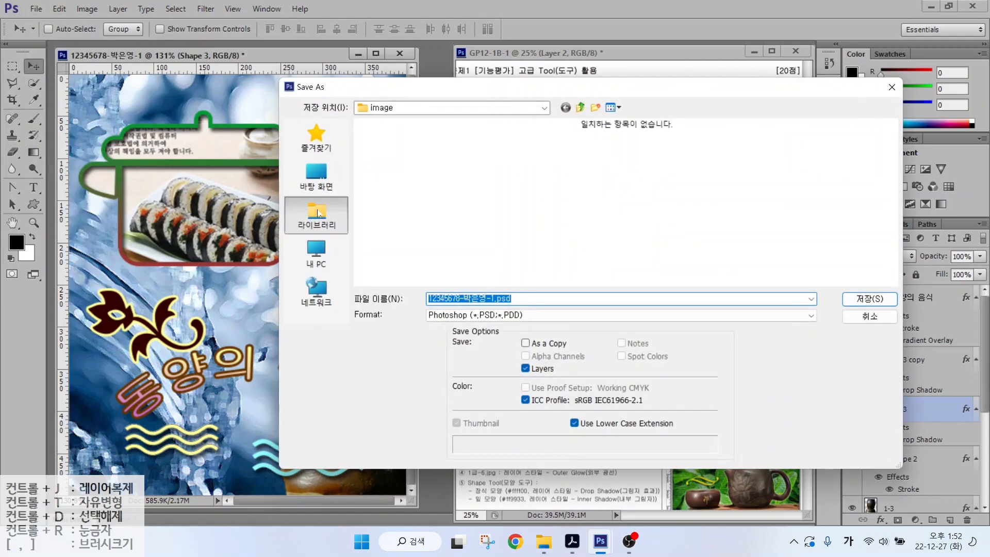
double_click(404, 145)
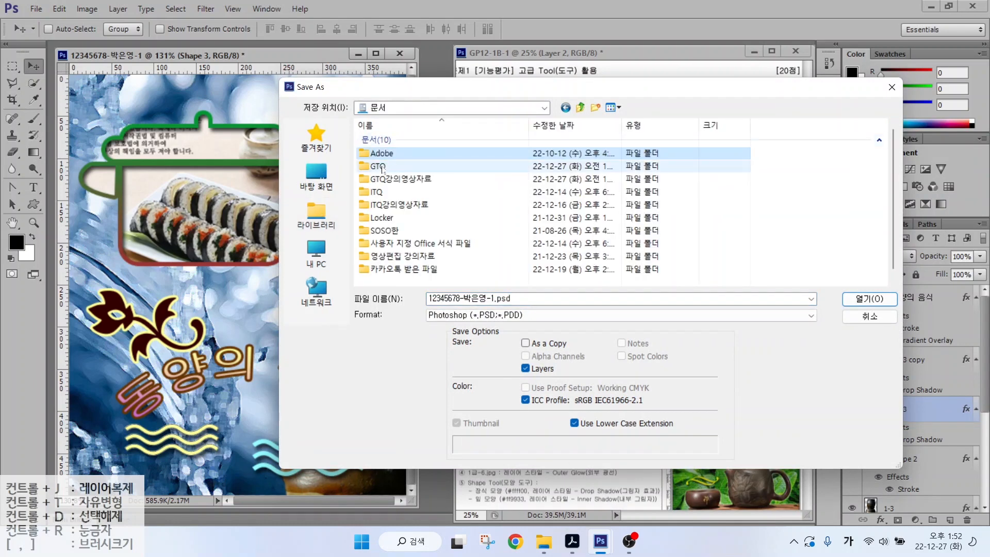
double_click(367, 167)
left_click(497, 299)
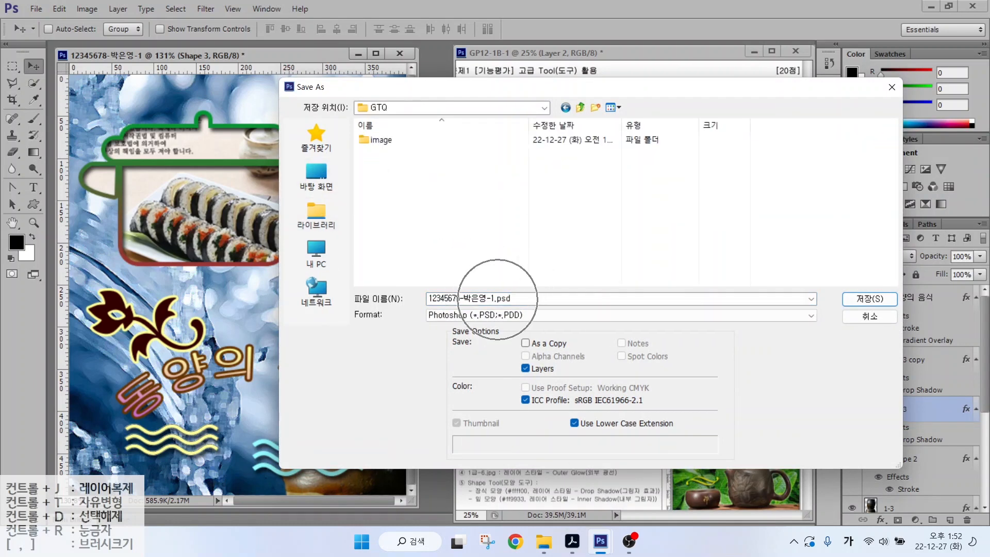
left_click(504, 314)
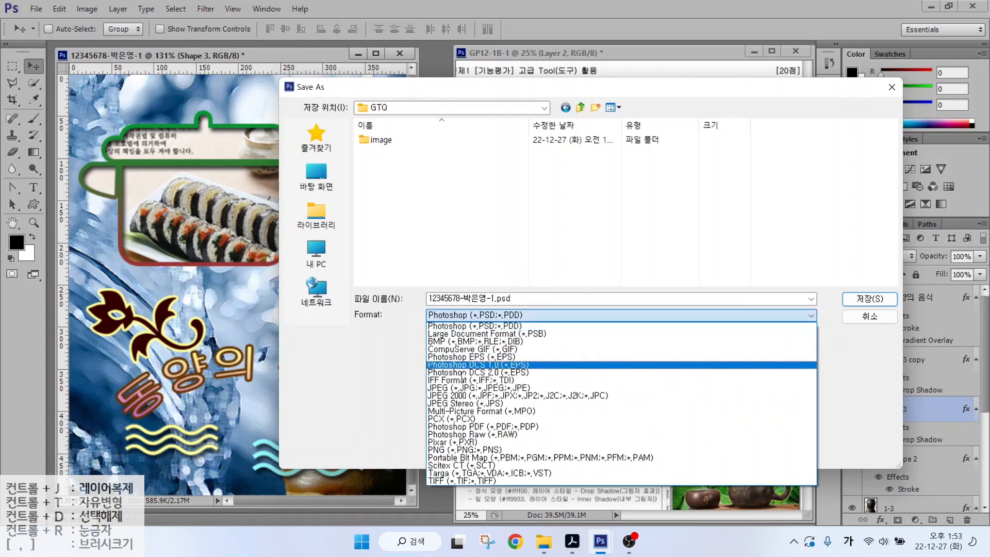
left_click(446, 387)
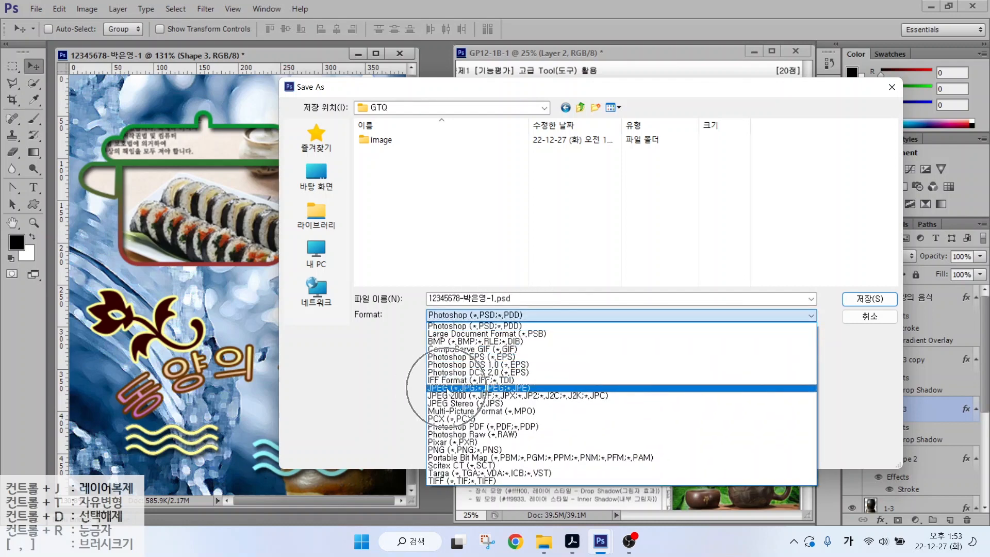
left_click(868, 299)
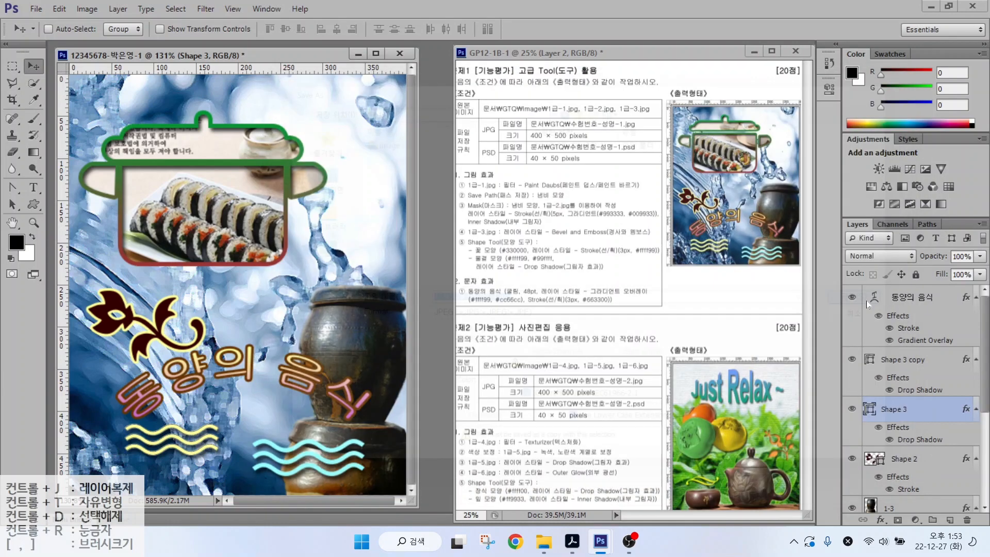
left_click(492, 195)
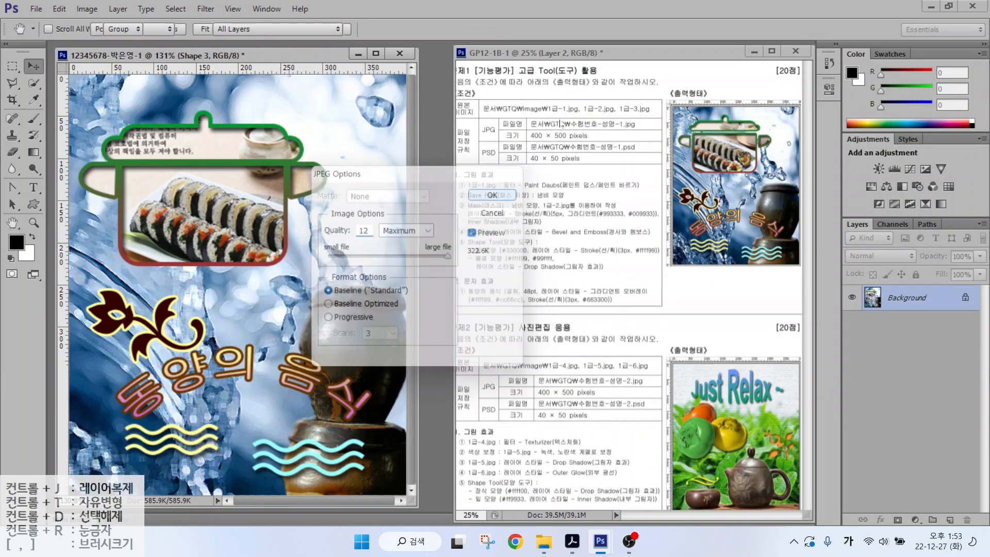
left_click(554, 130)
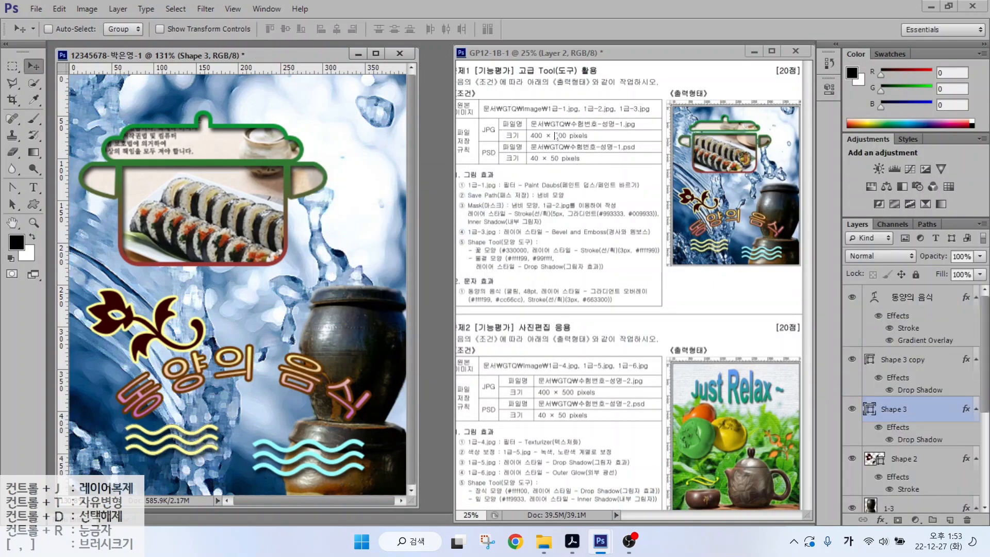
left_click(534, 163)
- Resize the image to 40 × 50 pixels
left_click(75, 9)
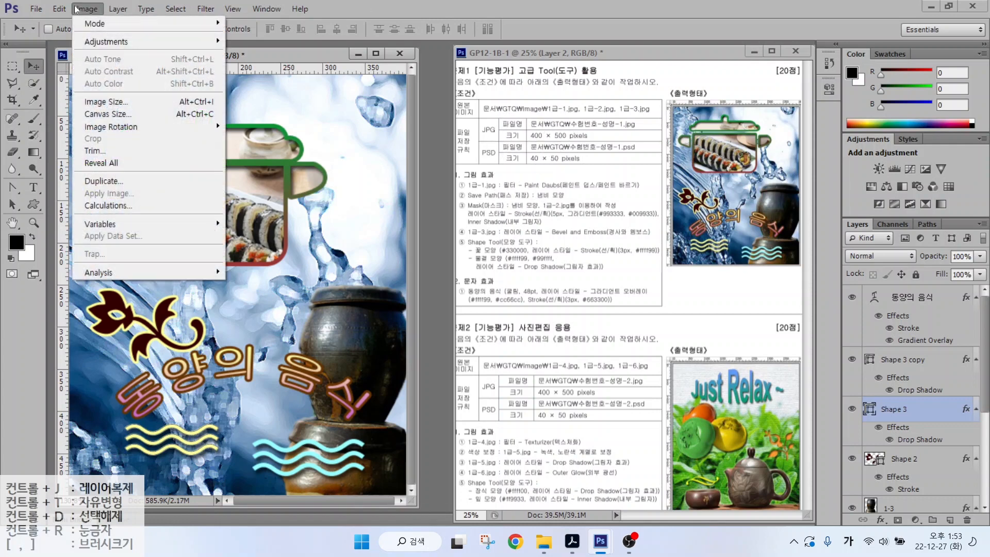
left_click(91, 103)
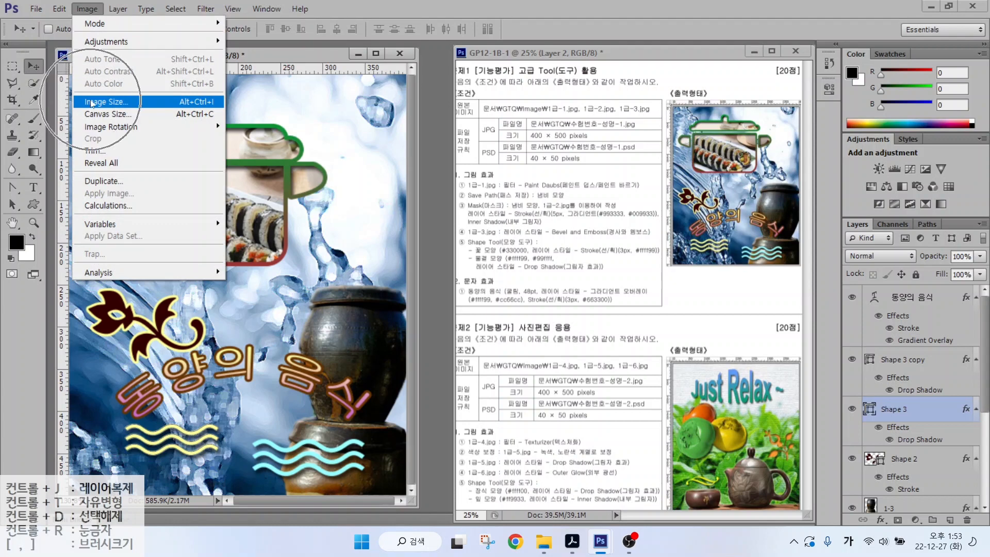
type("40")
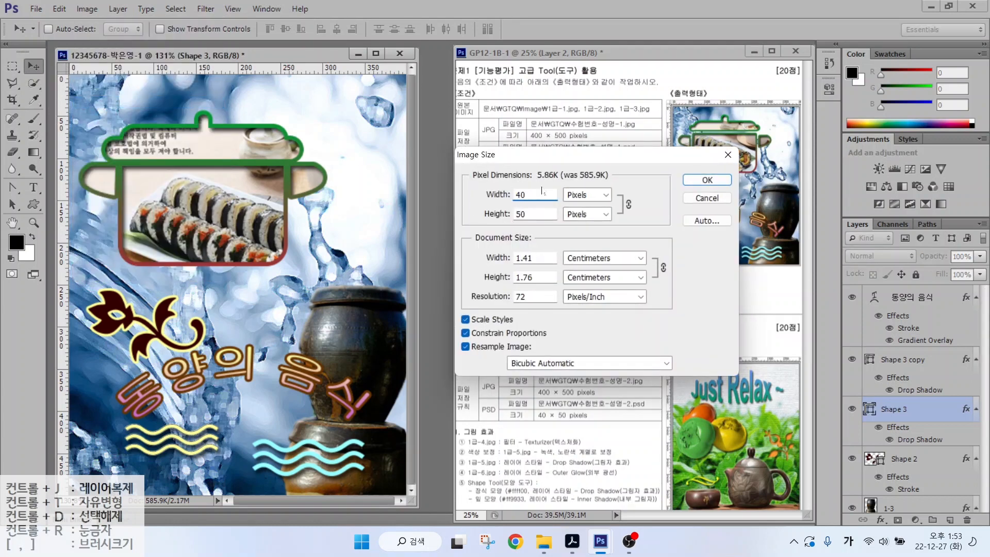
left_click(690, 181)
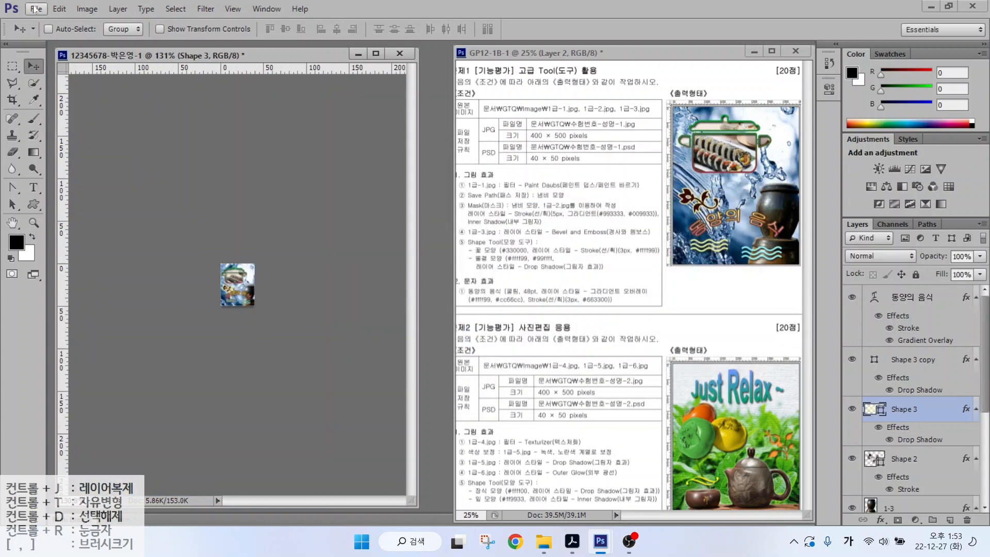
- Save the resized image as a Photoshop PSD in the GTQ folder
left_click(35, 9)
left_click(46, 163)
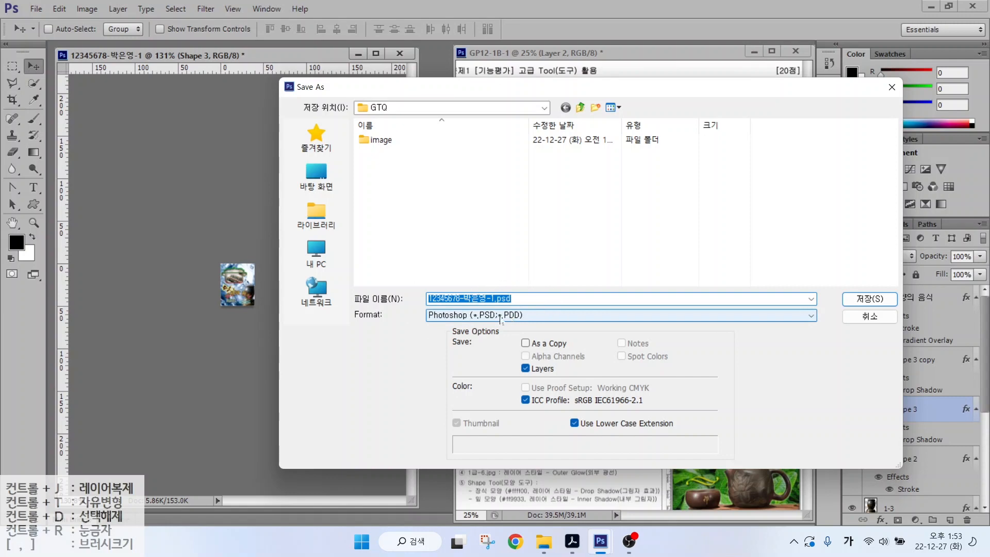
left_click(857, 299)
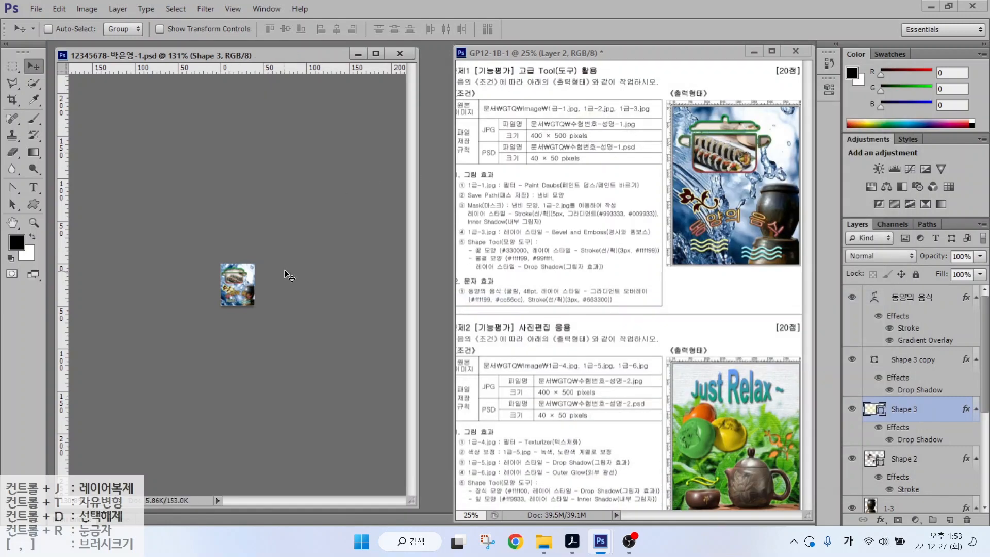
- Close the finished first-task document
key("ctrl+w")
scroll(504, 323, "down", 1)
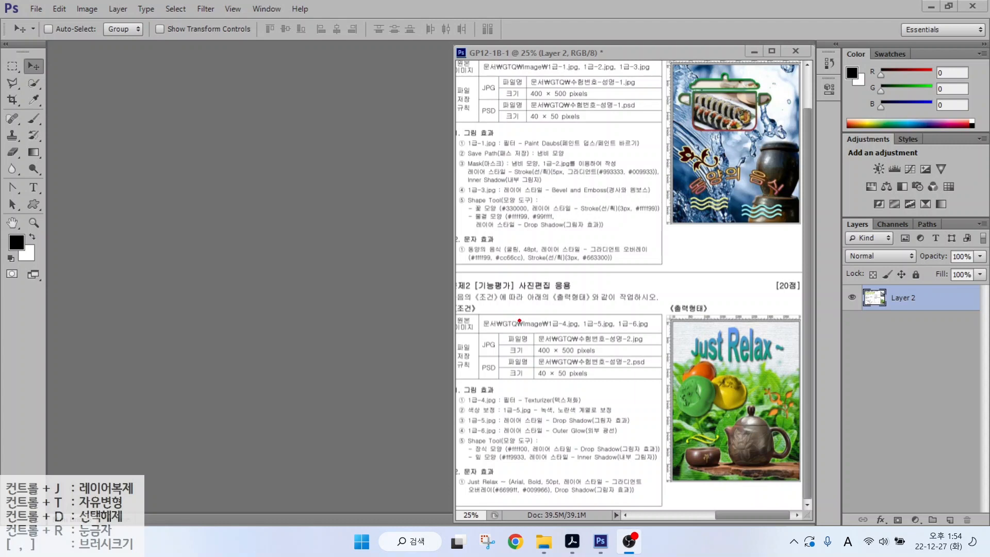
mouse_move(528, 329)
left_mouse_down()
mouse_move(623, 365)
mouse_move(644, 360)
left_mouse_up()
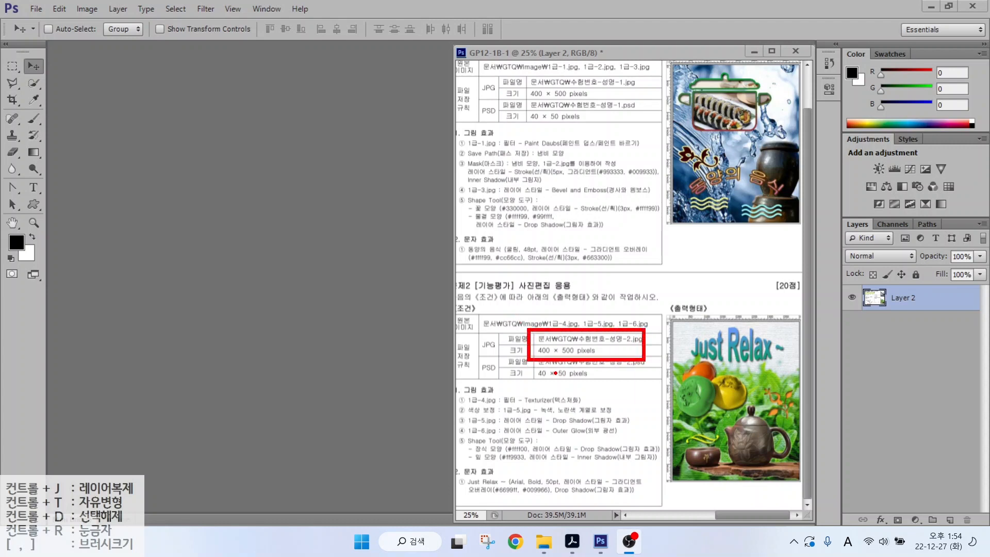
key("Escape")
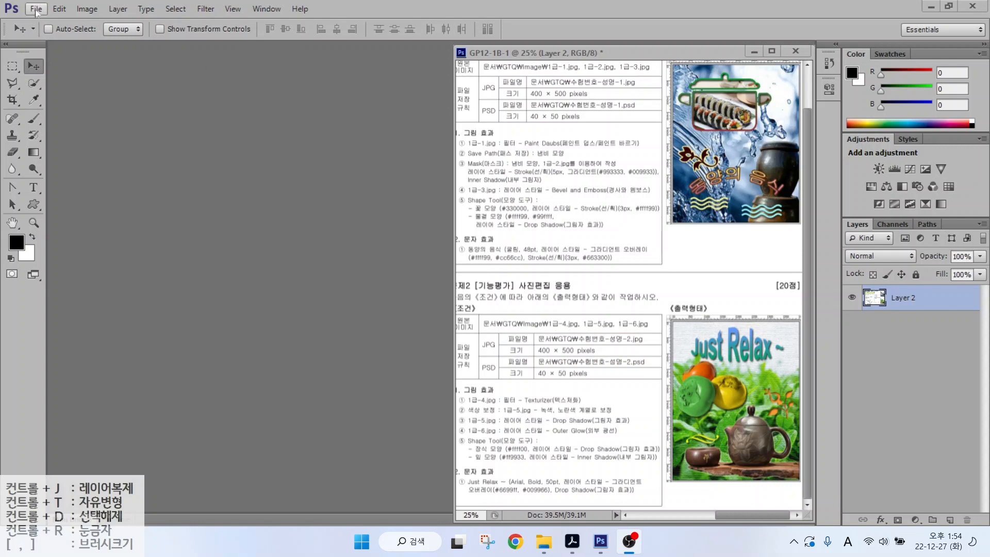
- Create a 400 × 500 px, 72 ppi RGB white document named with the candidate's ID and name
left_click(36, 10)
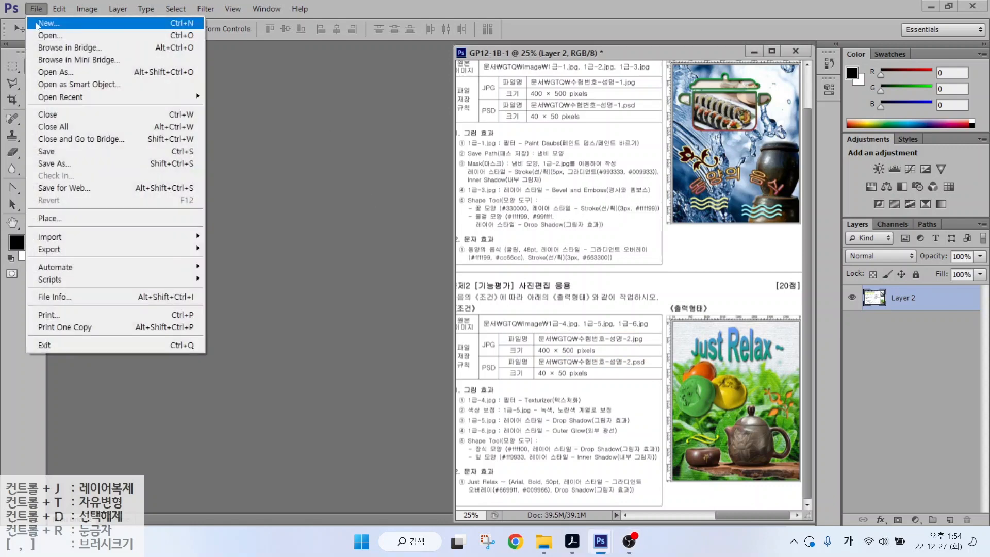
left_click(47, 23)
type("1")
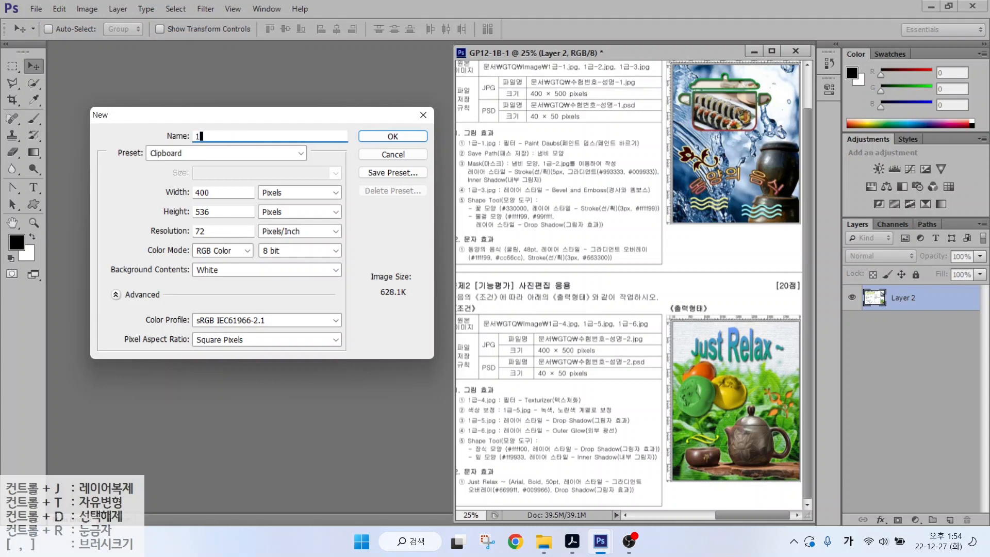
type("2345678-")
type("ㅇ")
key("ctrl")
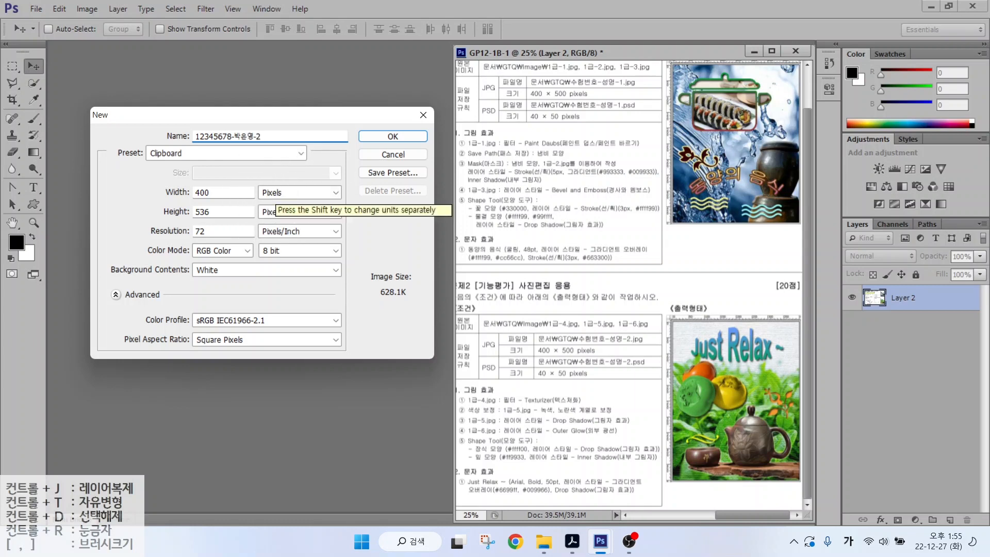
key("ctrl")
double_click(197, 211)
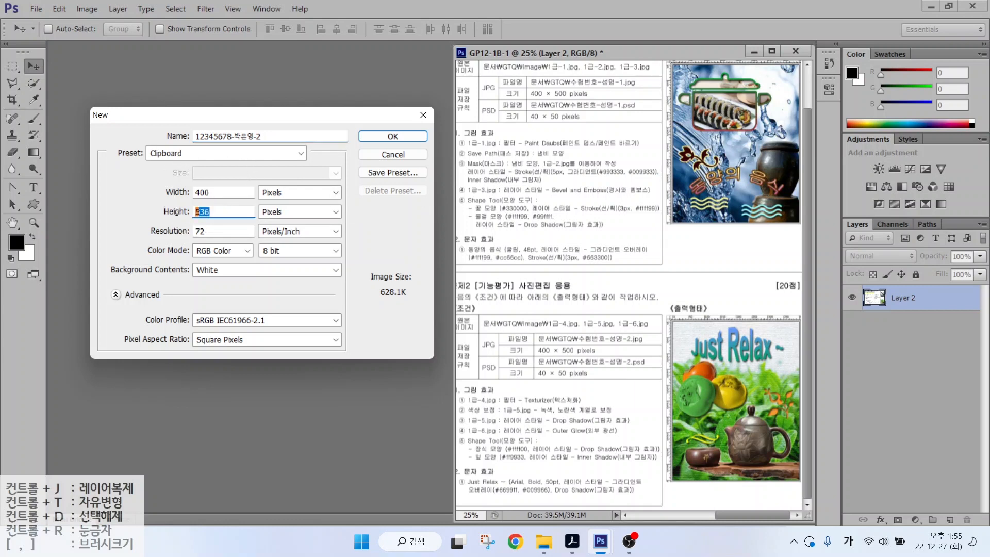
type("500")
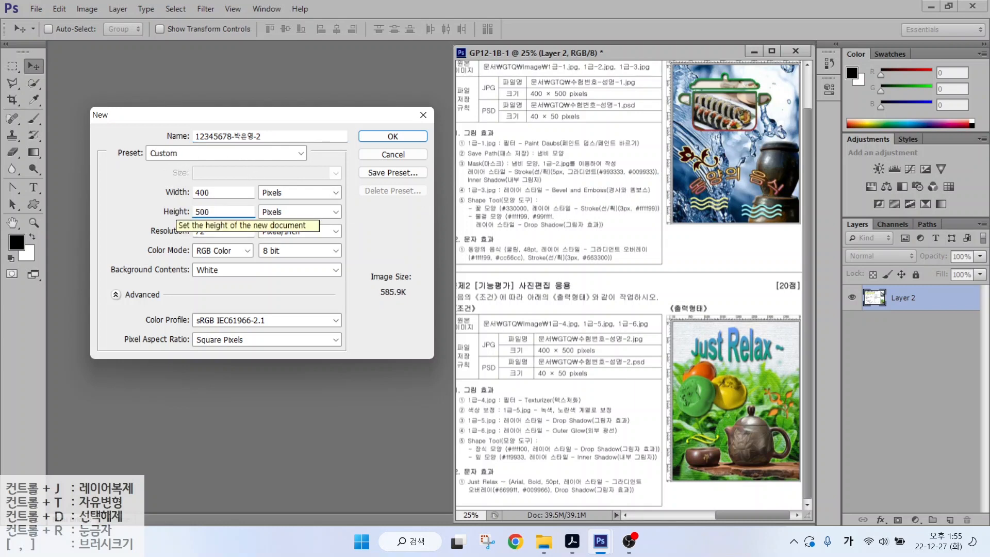
key("alt")
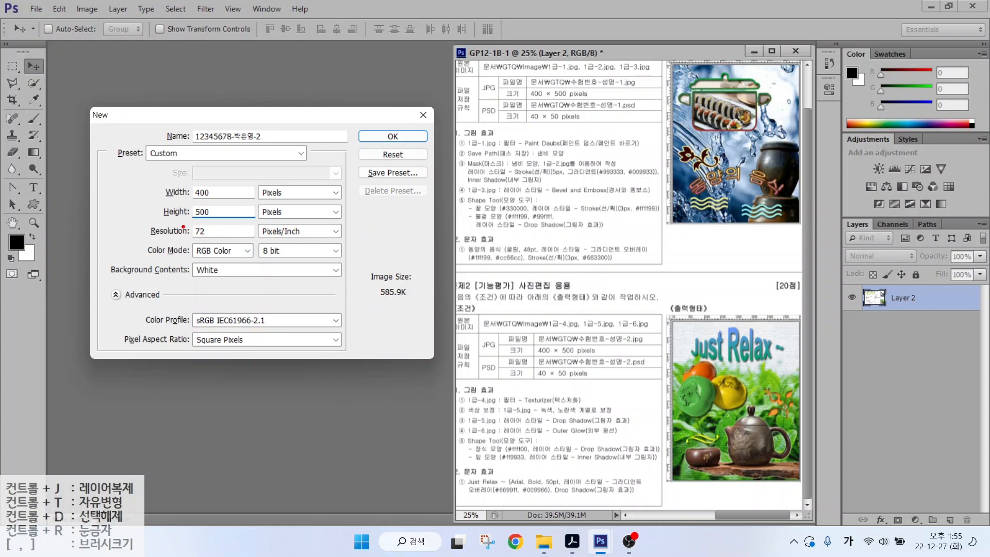
mouse_move(183, 227)
left_mouse_down()
mouse_move(217, 239)
mouse_move(228, 281)
left_mouse_up()
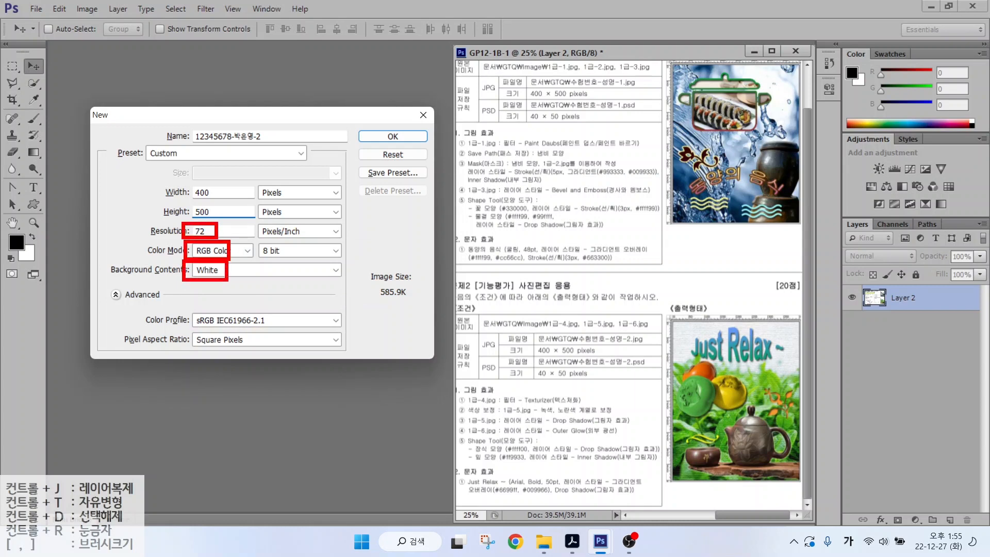
mouse_move(164, 213)
left_mouse_down()
mouse_move(145, 212)
mouse_move(150, 223)
left_mouse_up()
key("Escape")
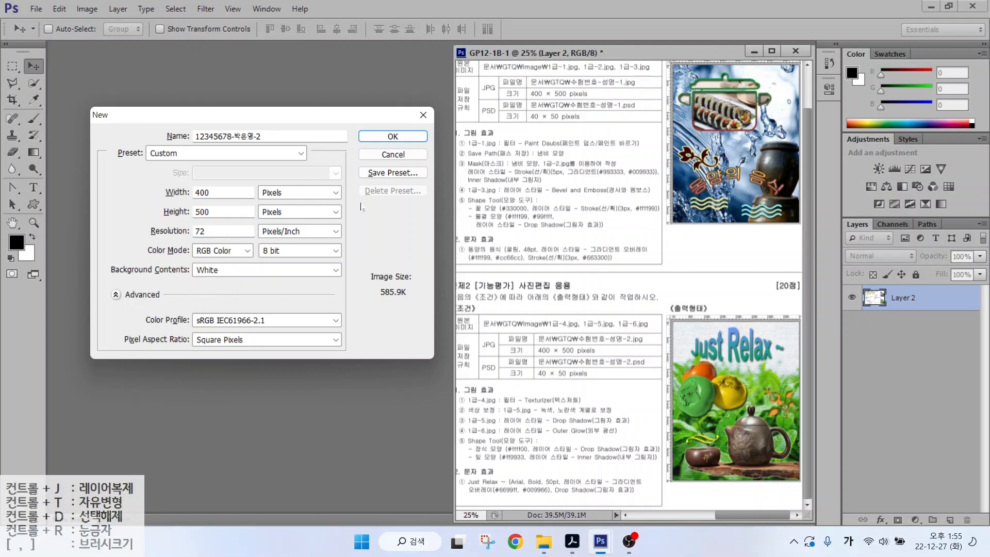
left_click(392, 137)
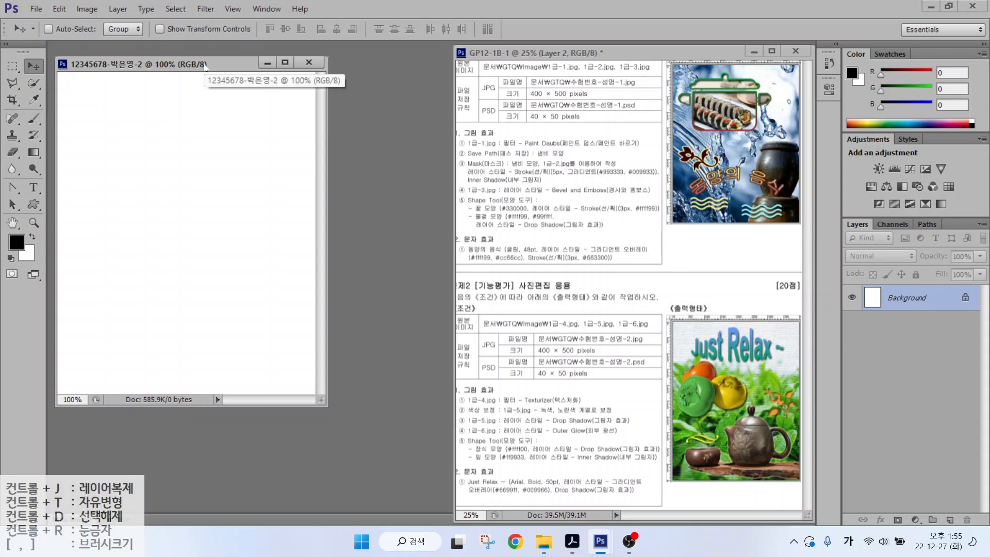
- Show rulers on the new canvas and open the tea-leaf photo 1급-4.jpg
key("ctrl+r")
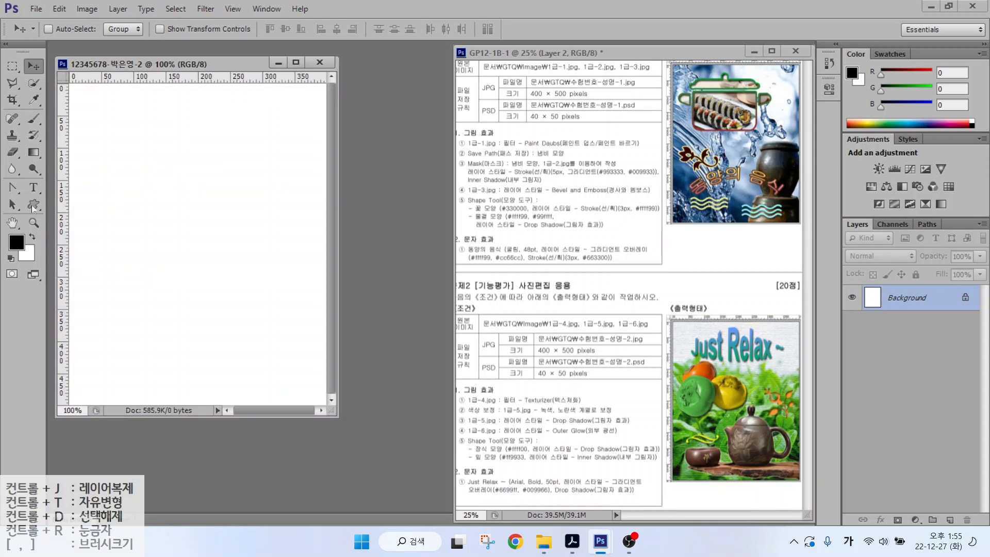
double_click(12, 224)
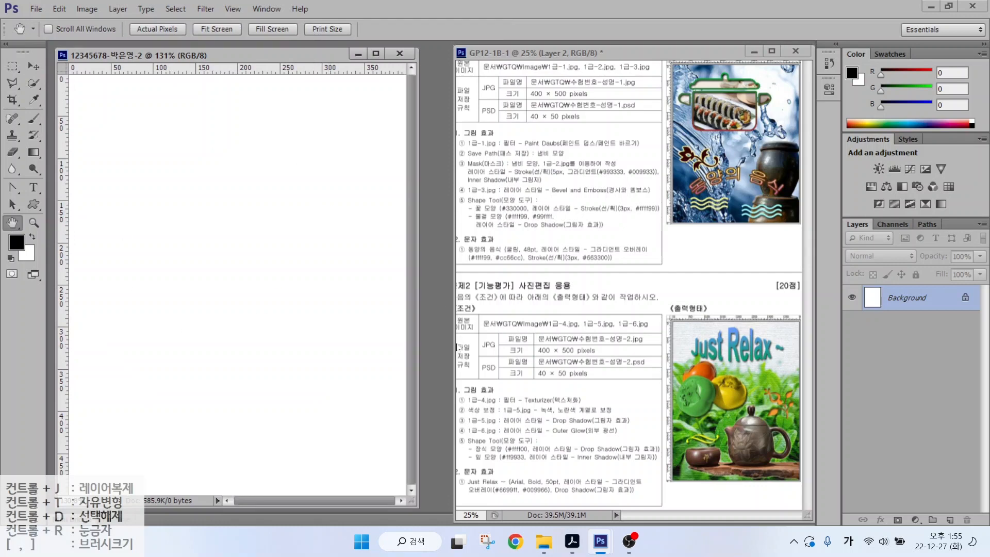
left_click(488, 403)
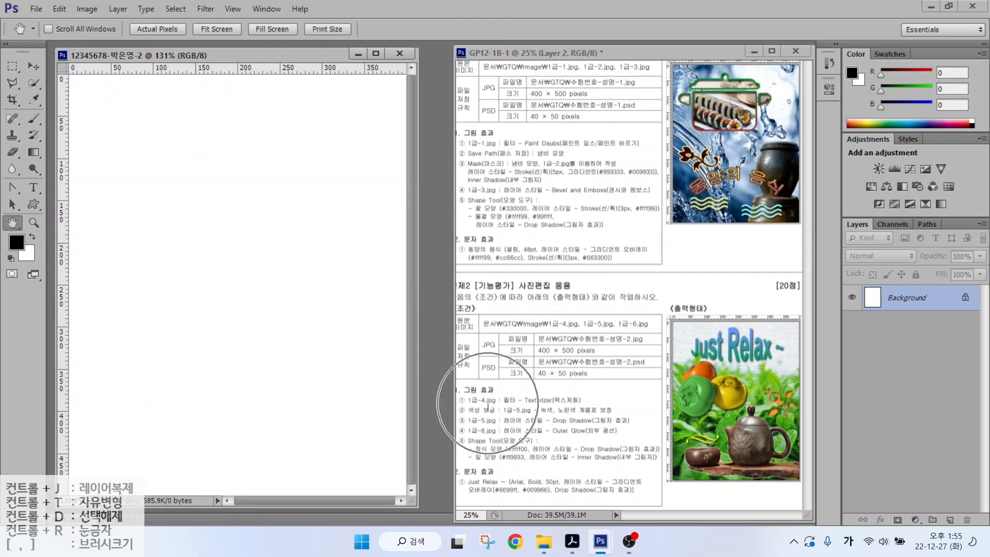
double_click(435, 238)
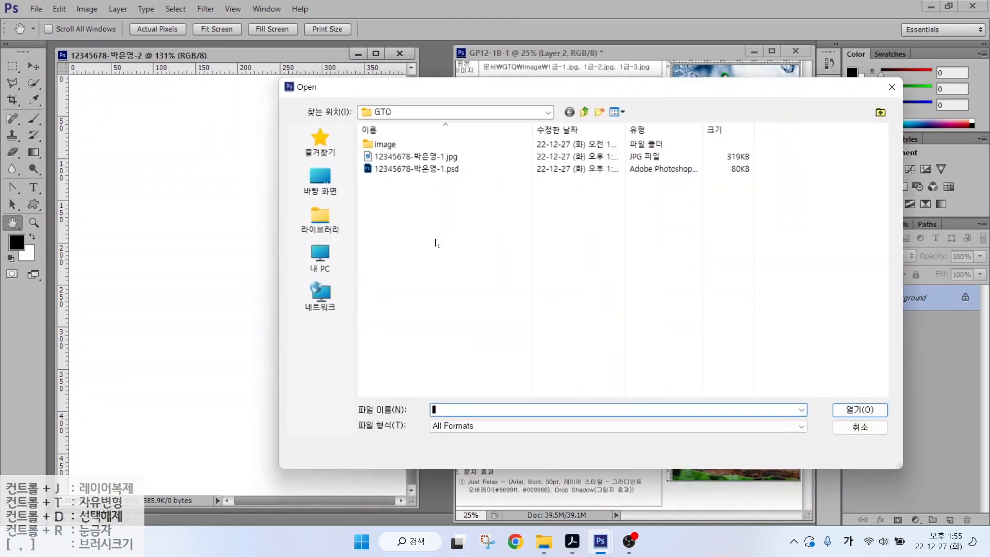
double_click(382, 143)
left_click(530, 146)
key("Return")
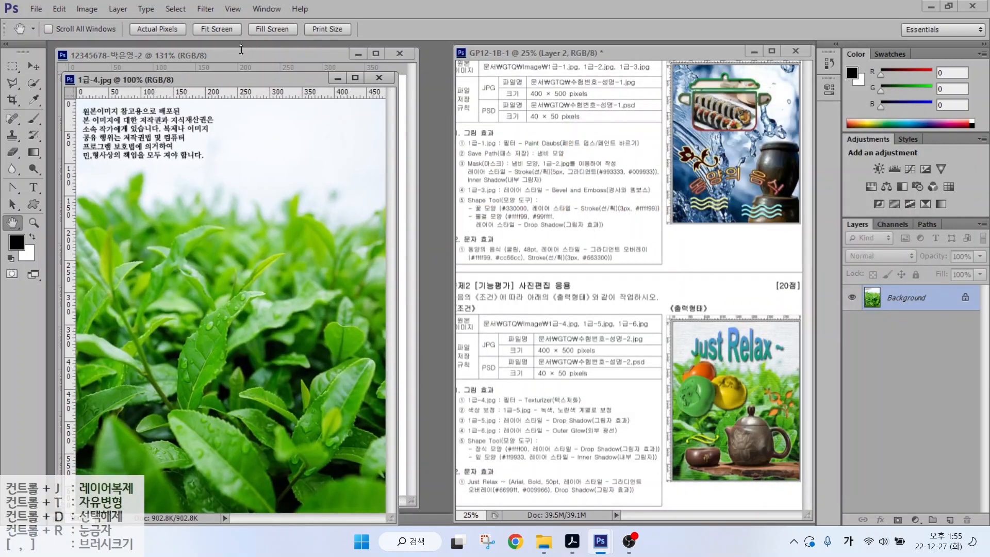
- Resize the tea-leaf photo to 400 pixels wide (400 × 535 px)
left_click(87, 9)
left_click(104, 102)
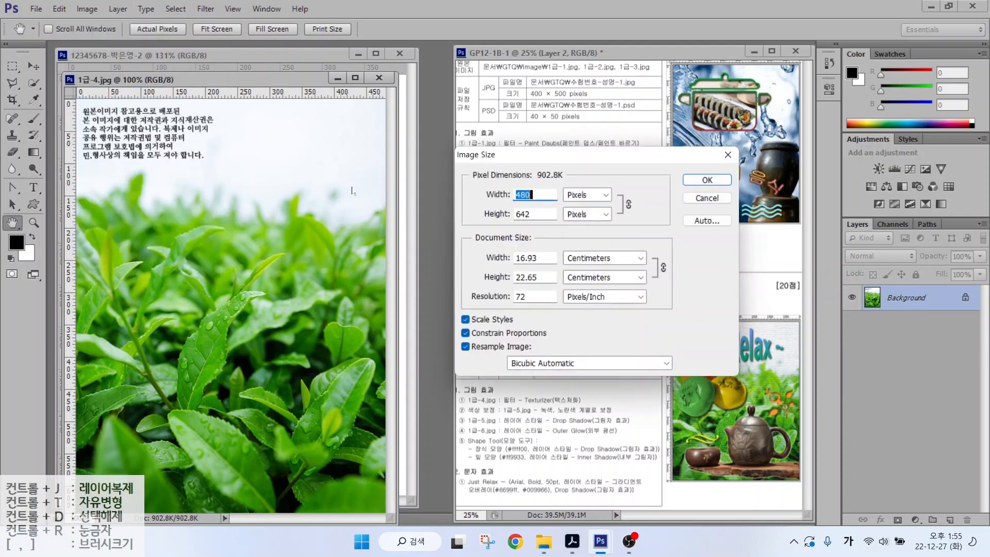
type("400")
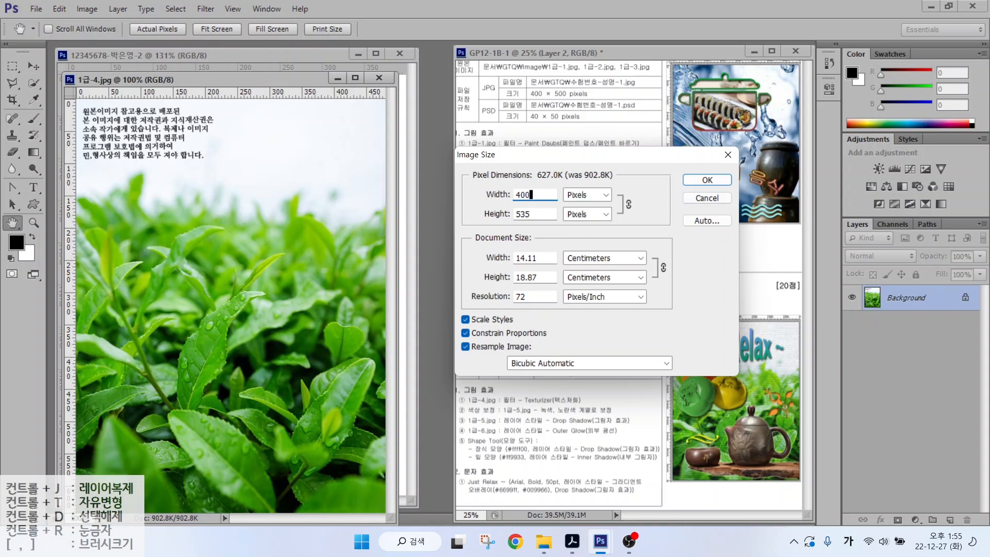
key("Tab")
type("500")
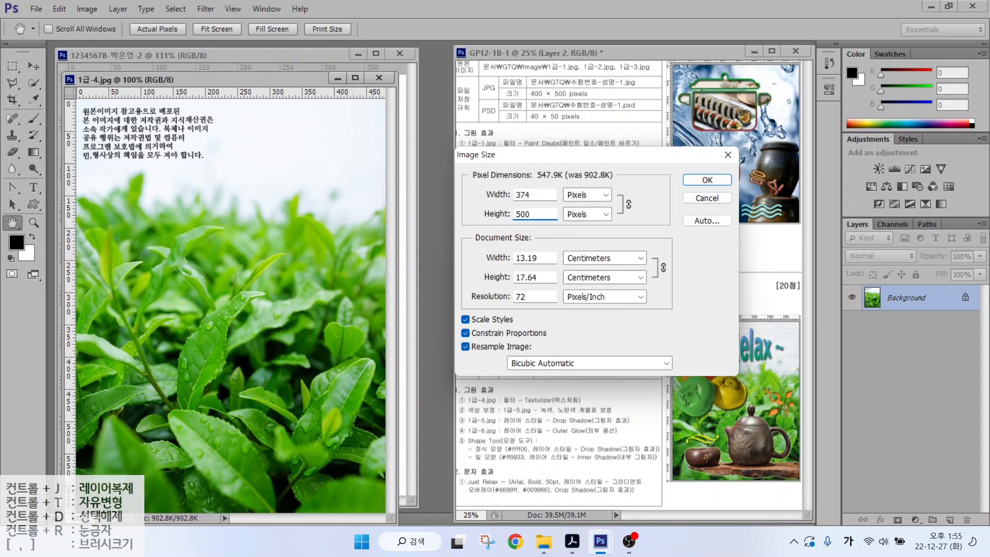
left_click_drag(531, 194, 499, 193)
type("400")
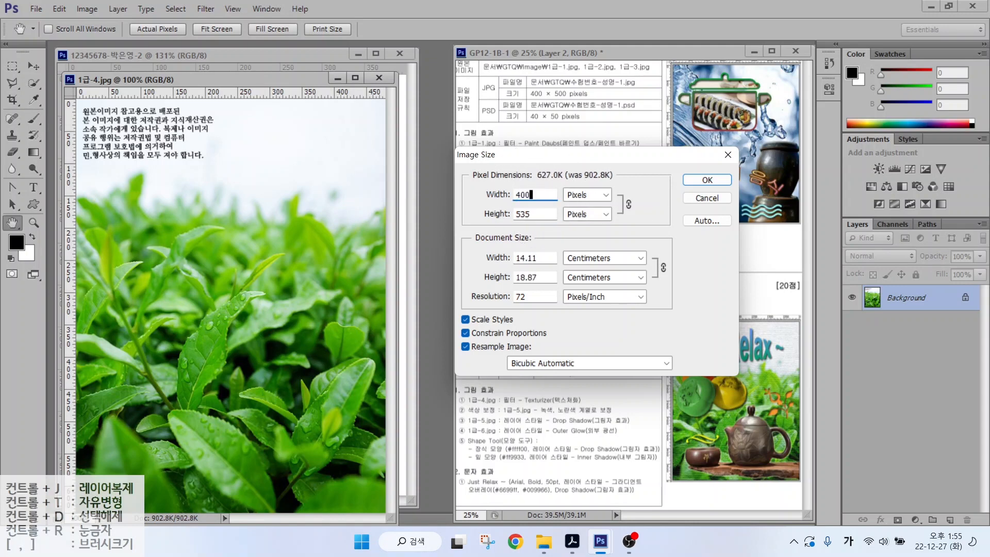
left_click(706, 180)
- Copy the tea-leaf image into the exam document as Layer 1 and close 1급-4.jpg unsaved
left_click_drag(196, 81, 375, 116)
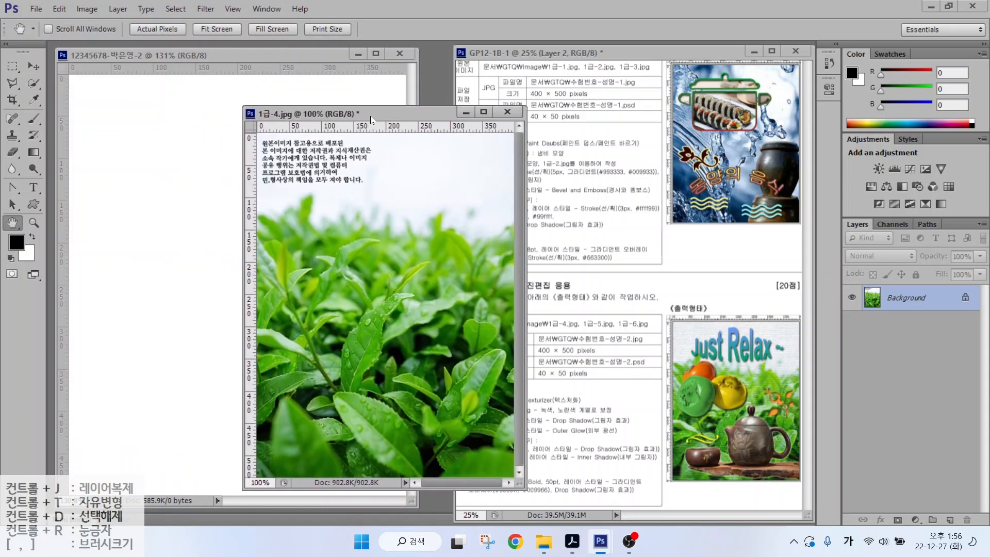
left_click(33, 66)
left_click_drag(312, 206, 142, 165)
left_click(507, 111)
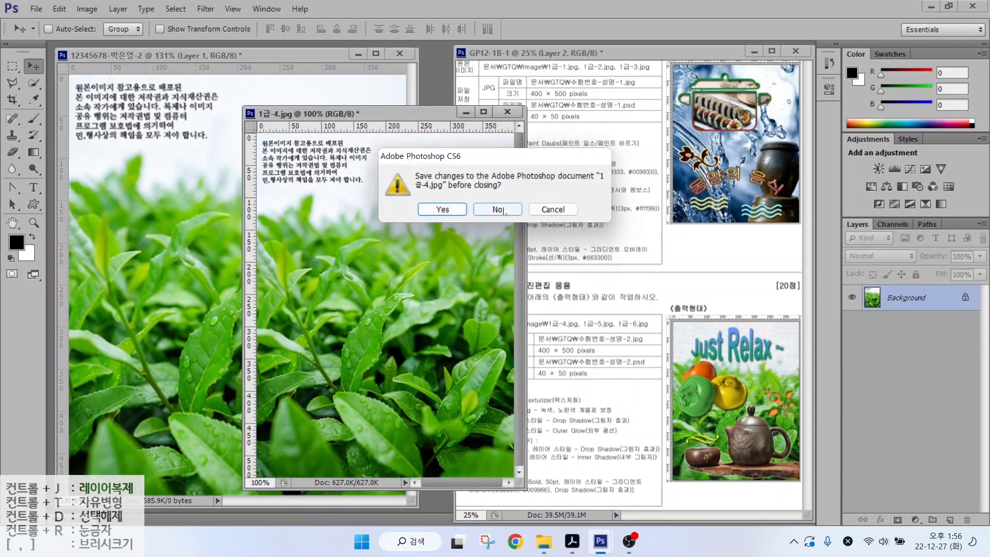
left_click(498, 210)
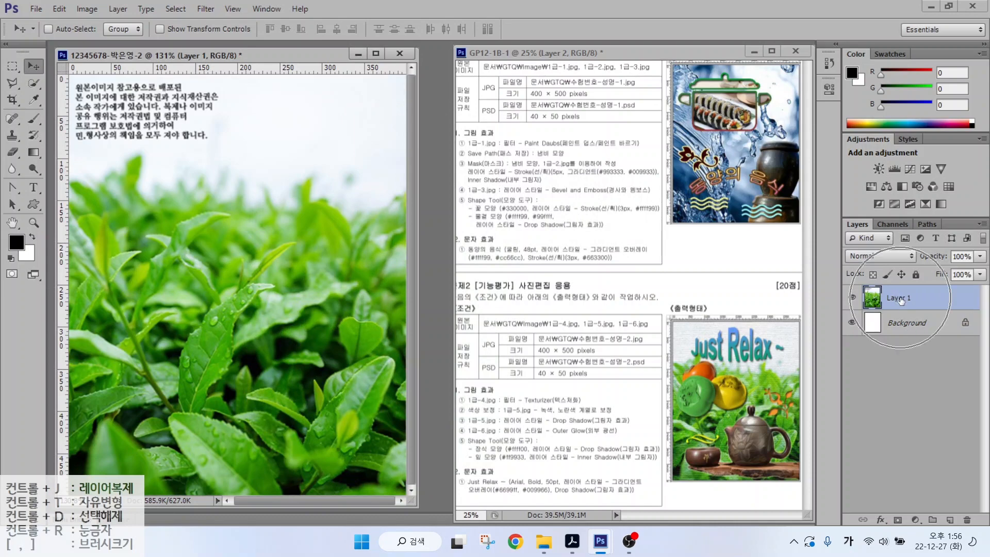
- Rename Layer 1 to 1-4
double_click(897, 298)
type("1")
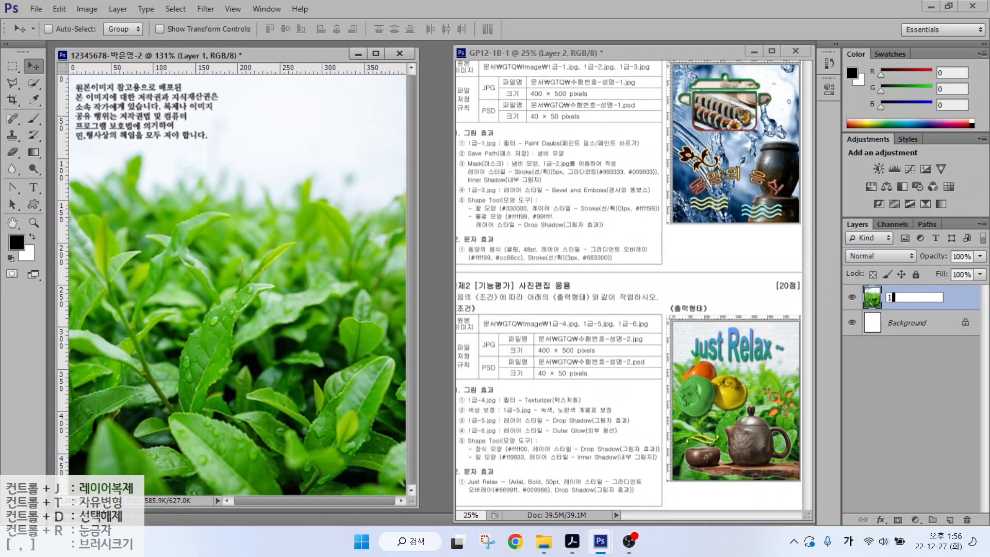
type("-4")
key("Return")
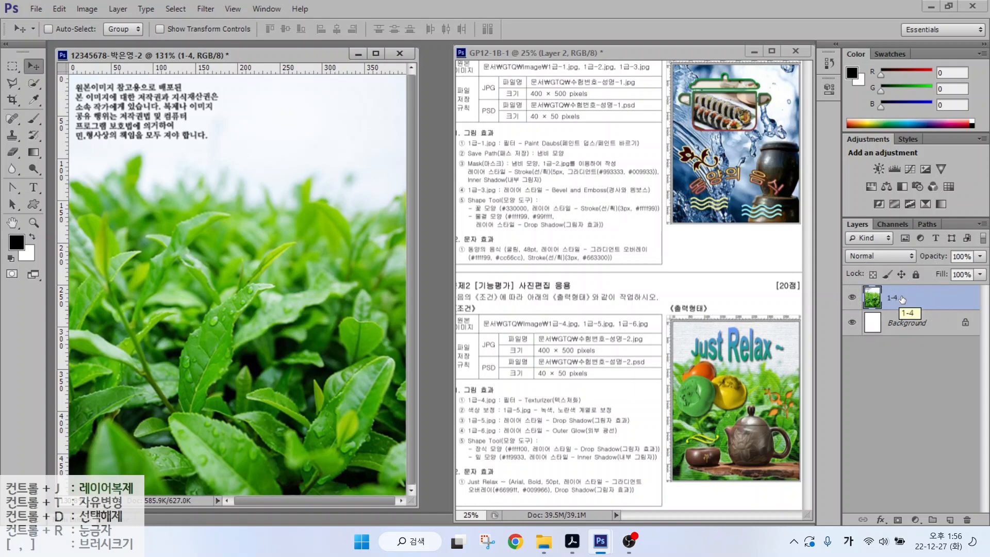
- Apply the Canvas Texturizer filter (100% scaling, relief 4) from the Filter Gallery
left_click(205, 9)
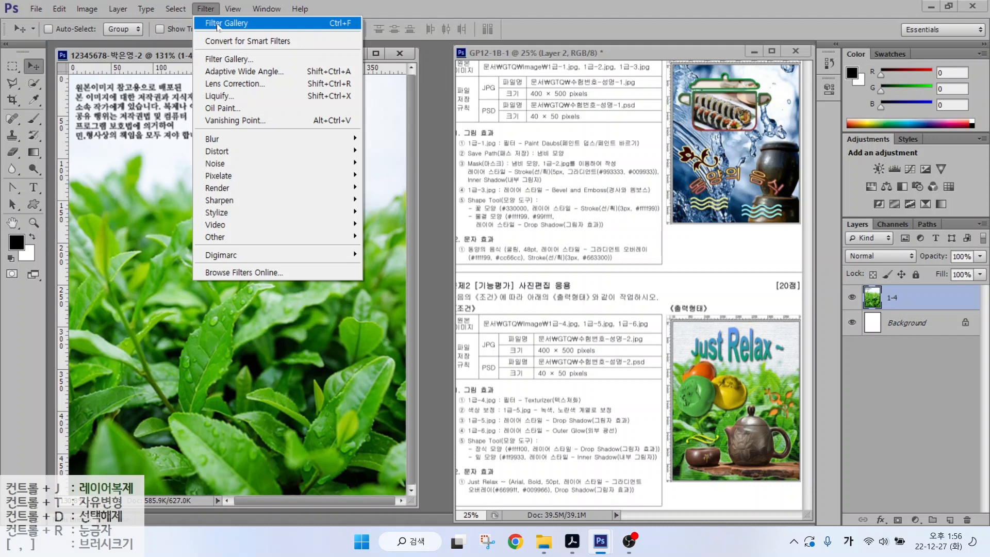
left_click(215, 62)
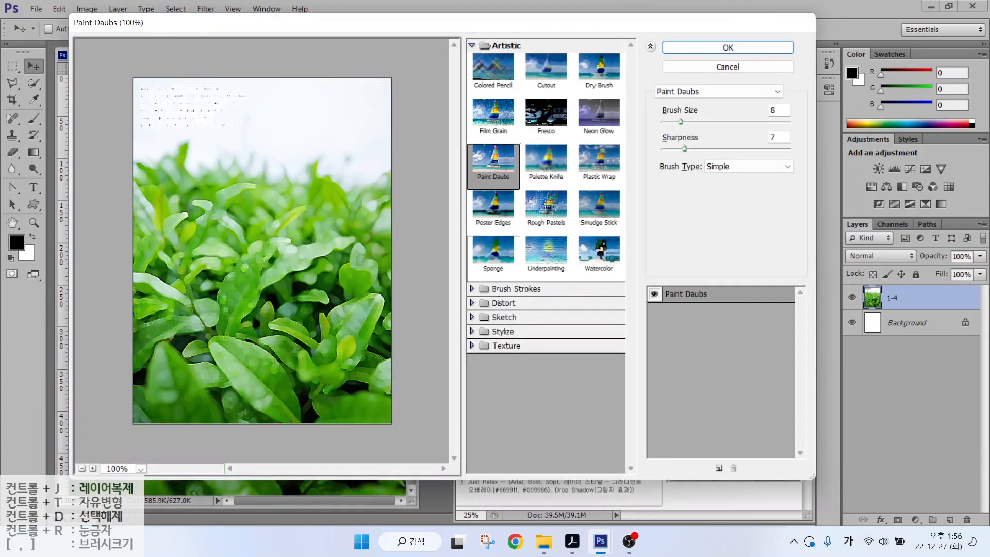
left_click(500, 346)
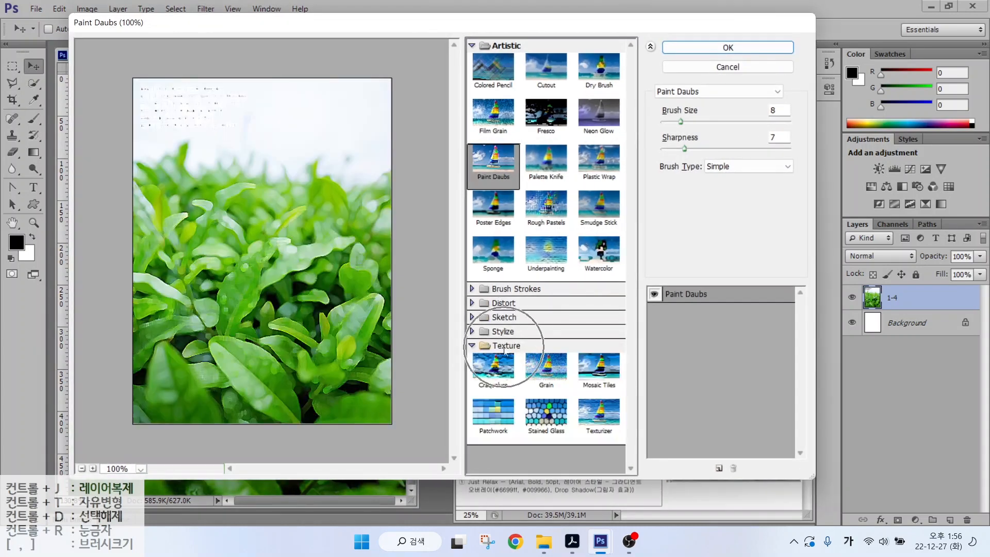
left_click(595, 416)
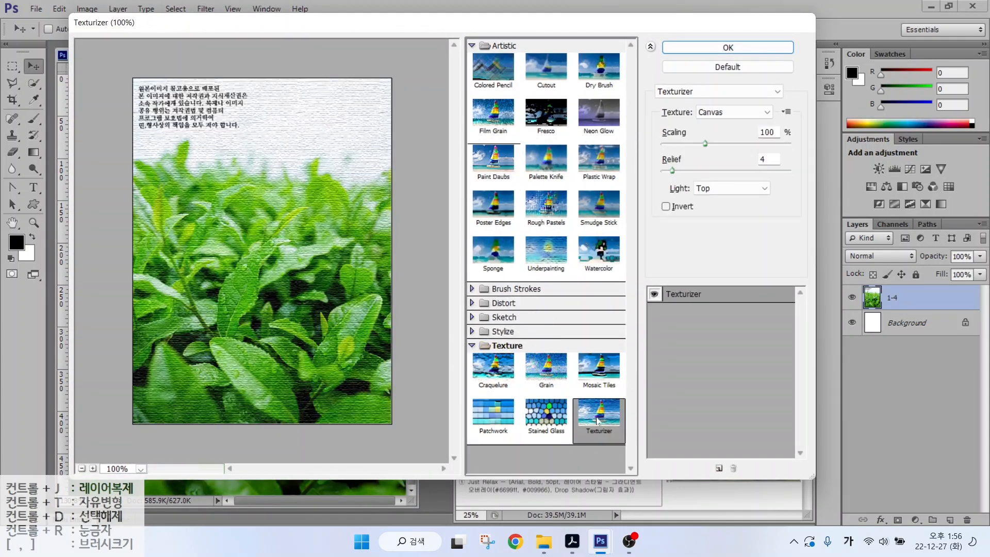
left_click(725, 47)
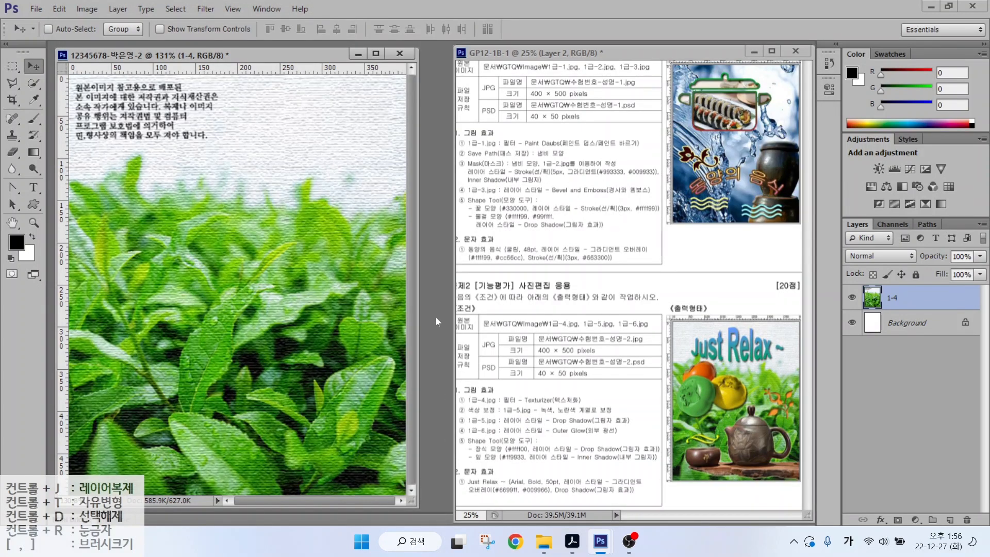
key("ctrl+o")
- Open 1급-5.JPG and quick-select across the three persimmons
left_click(576, 147)
left_click(837, 412)
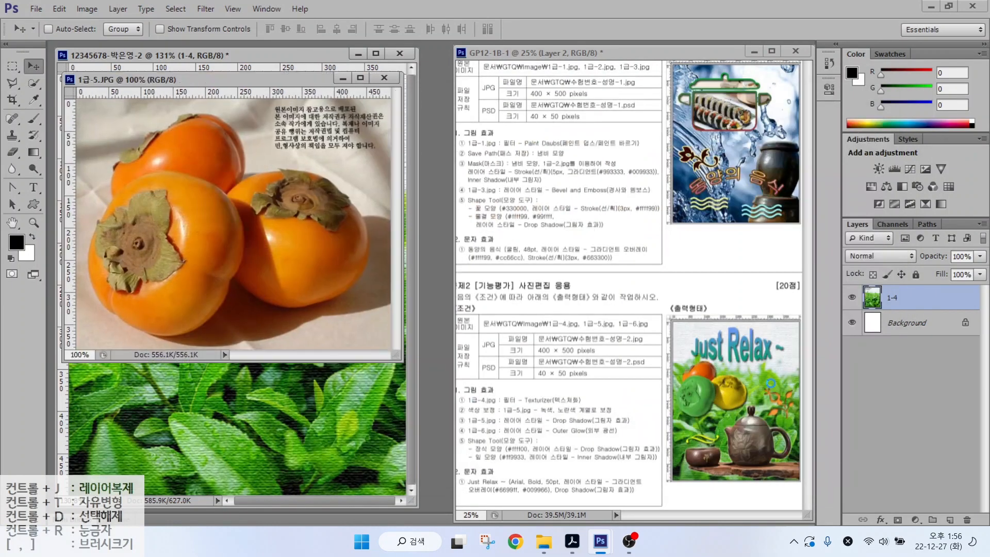
left_click(34, 83)
mouse_move(175, 256)
left_mouse_down()
mouse_move(131, 225)
mouse_move(166, 195)
mouse_move(194, 217)
mouse_move(289, 224)
mouse_move(317, 238)
mouse_move(314, 255)
mouse_move(271, 260)
mouse_move(171, 204)
mouse_move(139, 175)
mouse_move(195, 146)
mouse_move(187, 137)
mouse_move(149, 141)
mouse_move(128, 161)
mouse_move(187, 138)
left_mouse_up()
mouse_move(152, 223)
left_mouse_down()
mouse_move(175, 237)
mouse_move(170, 221)
left_mouse_up()
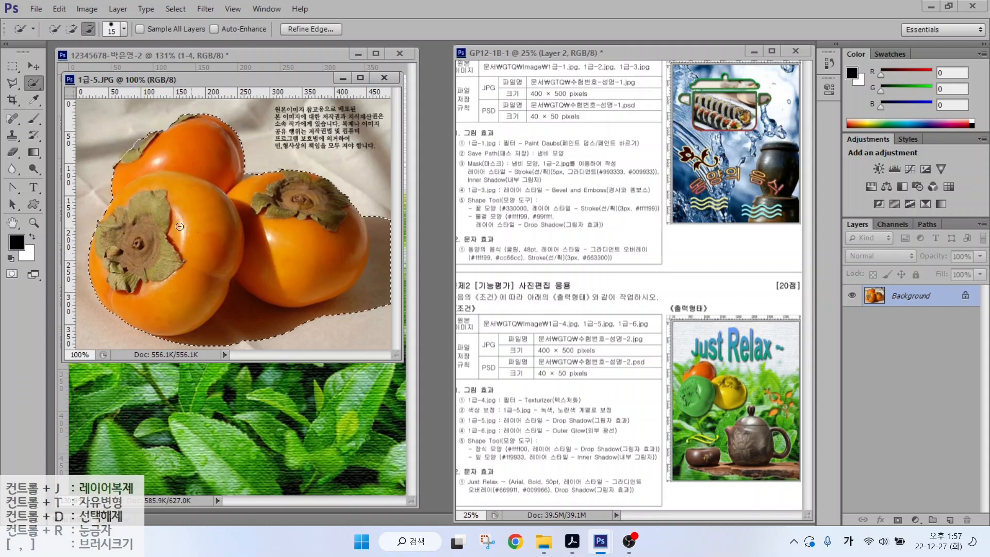
key("alt")
mouse_move(539, 182)
left_mouse_down()
mouse_move(503, 209)
mouse_move(530, 234)
left_mouse_up()
left_click_drag(594, 166, 525, 281)
mouse_move(608, 179)
left_mouse_down()
mouse_move(640, 230)
mouse_move(606, 233)
left_mouse_up()
key("Escape")
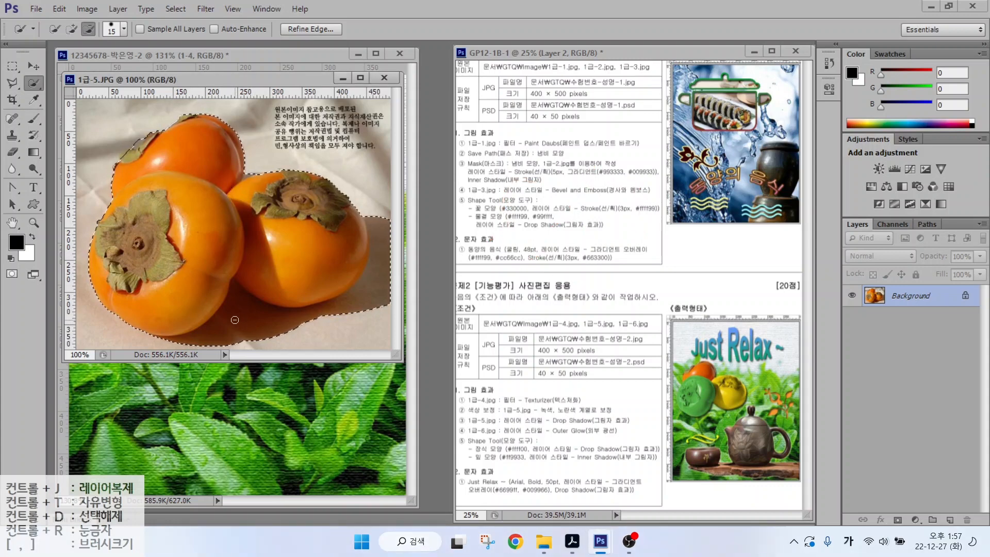
- Remove the shadow from the selection and drag the persimmons into the exam document
key("bracketright")
key("bracketright")
key("bracketright")
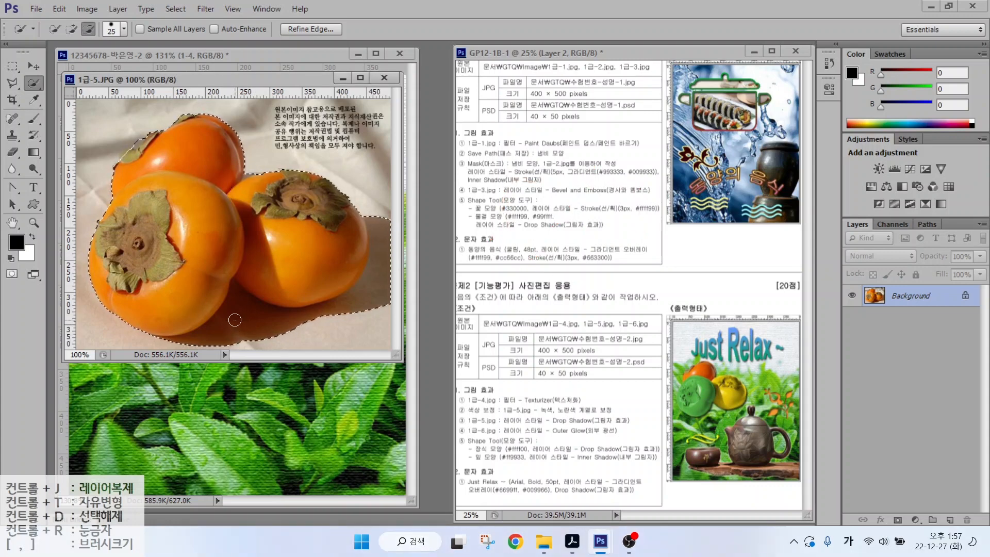
key("bracketright")
key("bracketleft")
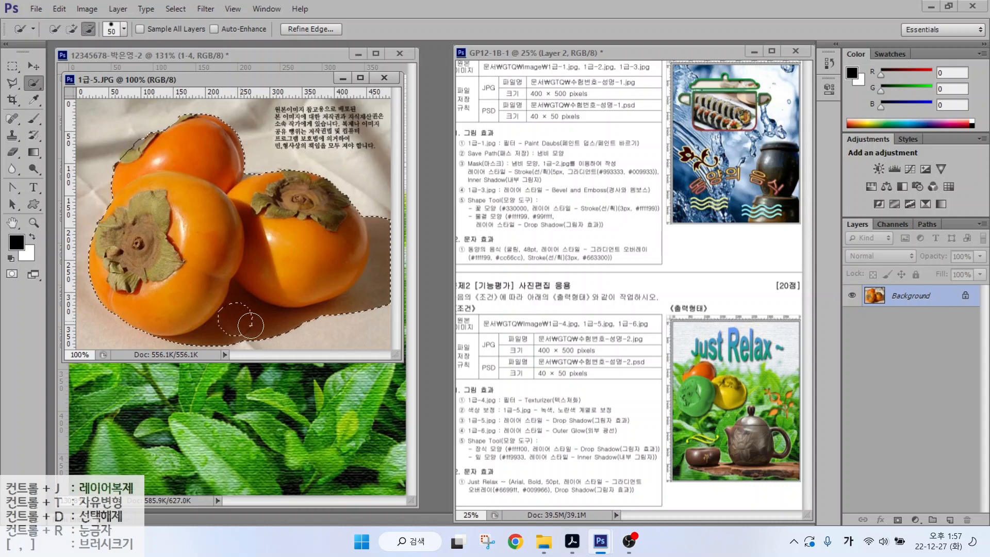
left_click(238, 320, "alt")
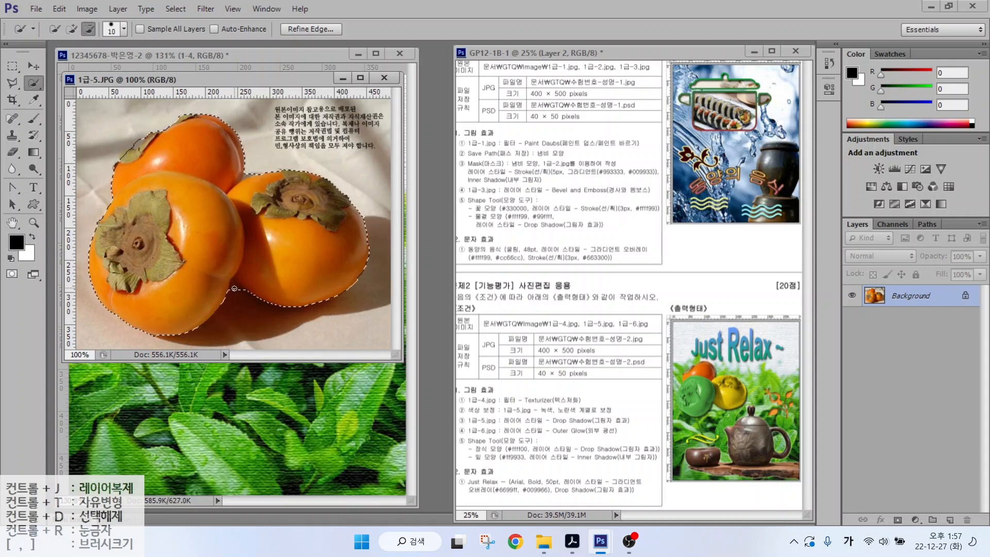
key("v")
left_click_drag(289, 242, 92, 222)
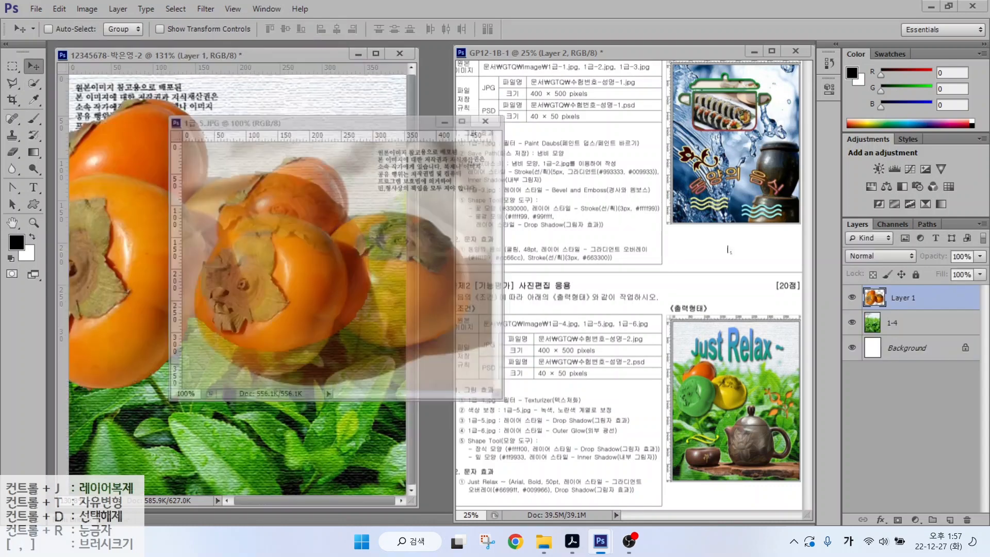
- Name the persimmon layer 1-5
double_click(897, 298)
type("1-5")
key("Return")
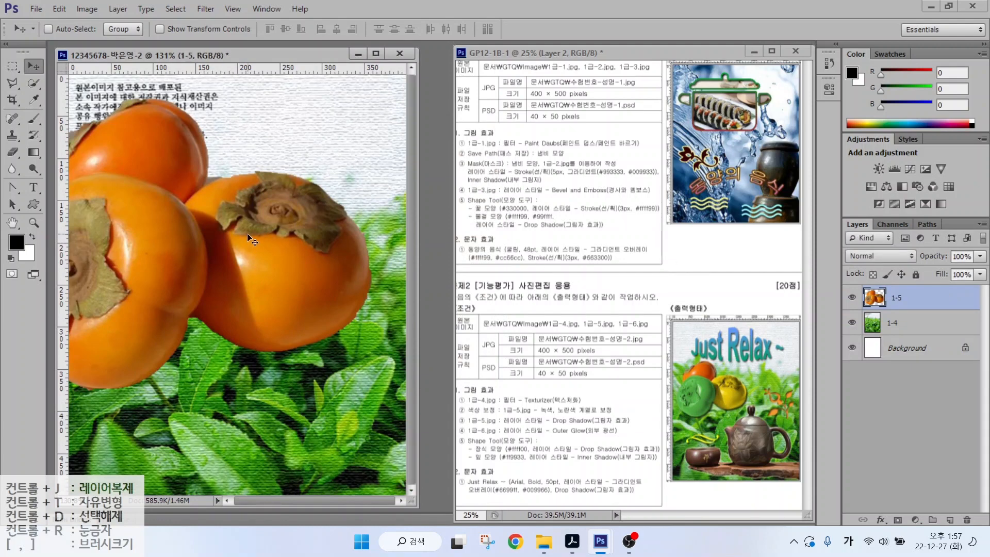
- Scale the persimmons to about 48% and place them over the upper-left tea leaves
key("ctrl+t")
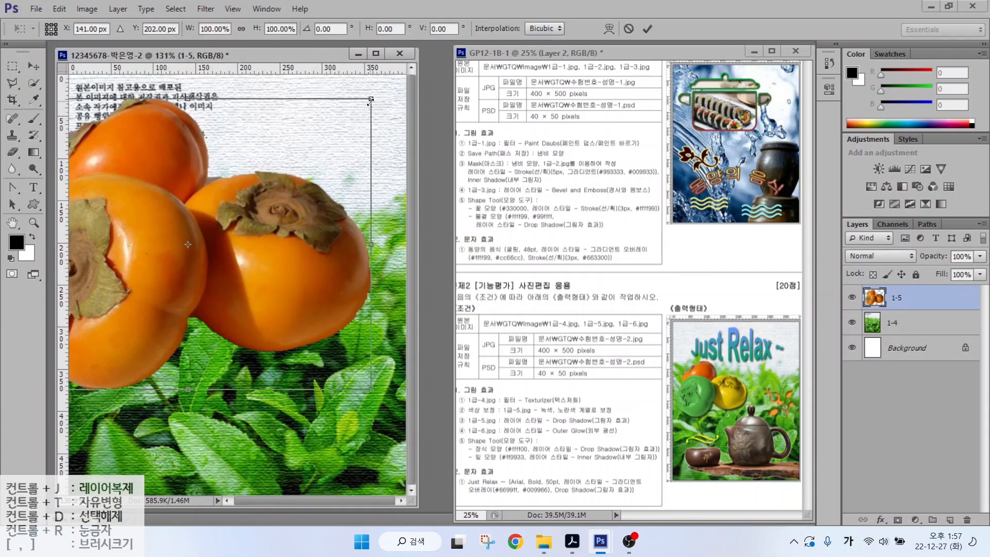
left_click_drag(370, 99, 171, 295)
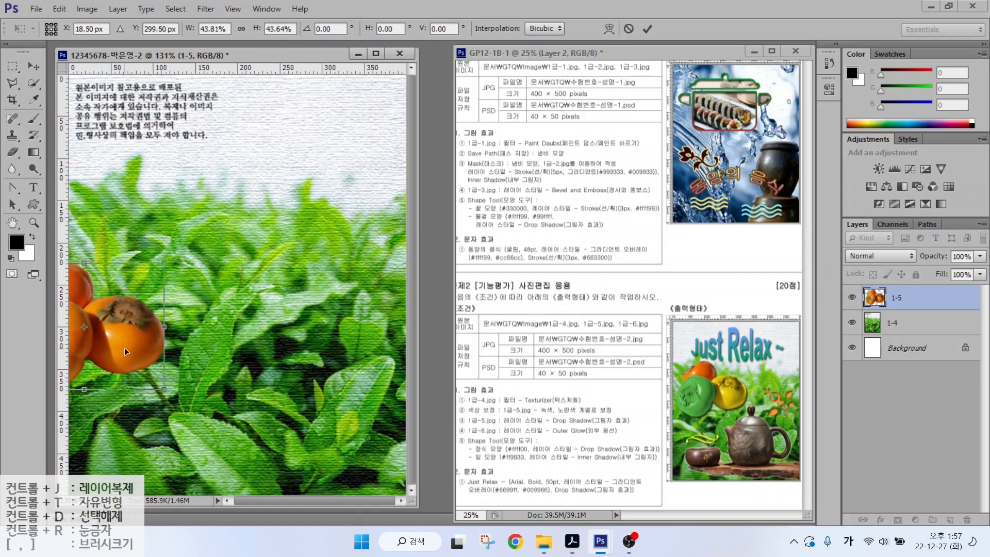
left_click_drag(125, 347, 209, 283)
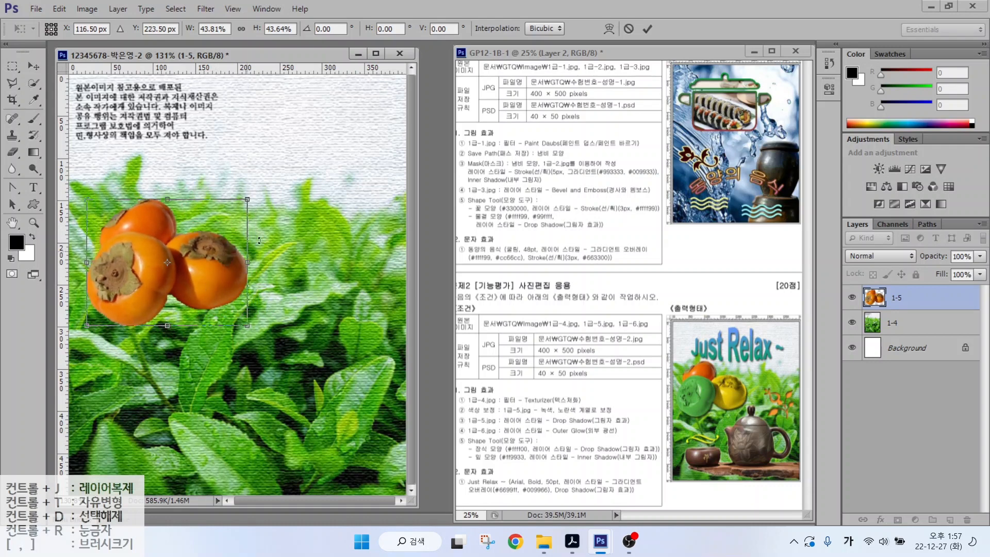
left_click_drag(247, 199, 266, 183)
mouse_move(262, 186)
left_mouse_down()
mouse_move(203, 275)
mouse_move(257, 188)
left_mouse_up()
key("Return")
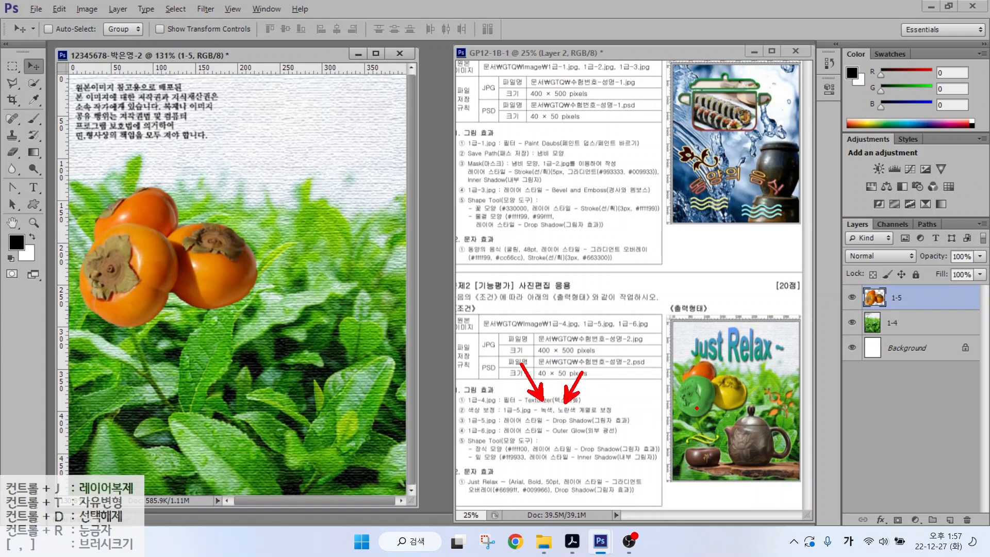
mouse_move(696, 407)
left_mouse_down()
mouse_move(677, 376)
mouse_move(704, 408)
mouse_move(734, 409)
mouse_move(746, 380)
mouse_move(750, 415)
left_mouse_up()
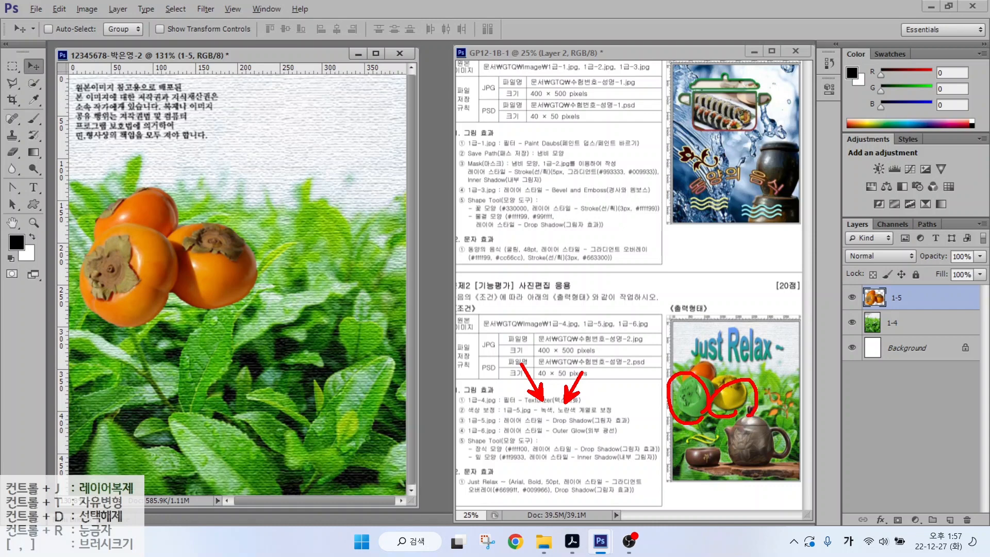
key("Escape")
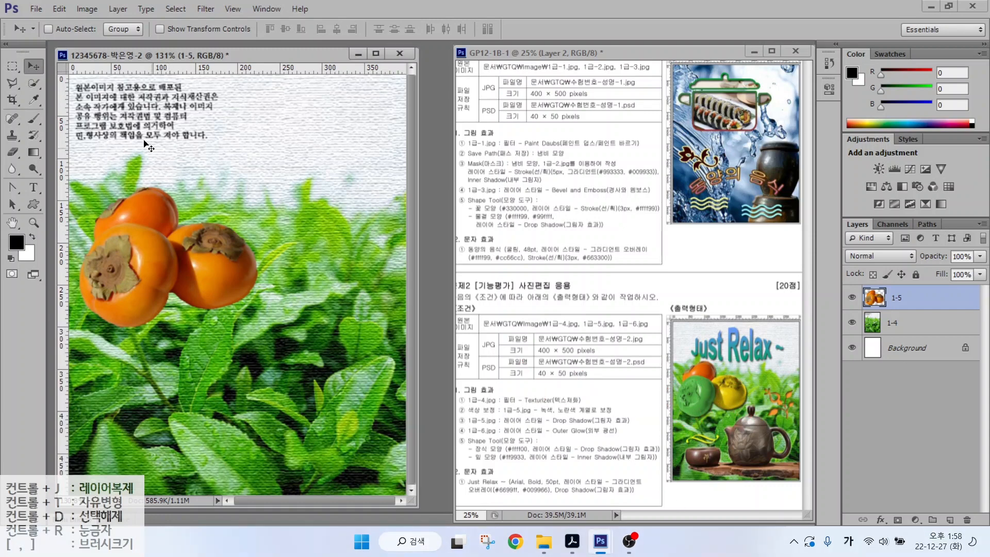
- Quick-select the lower-left persimmon, subtracting the upper persimmon from the selection
left_click(34, 83)
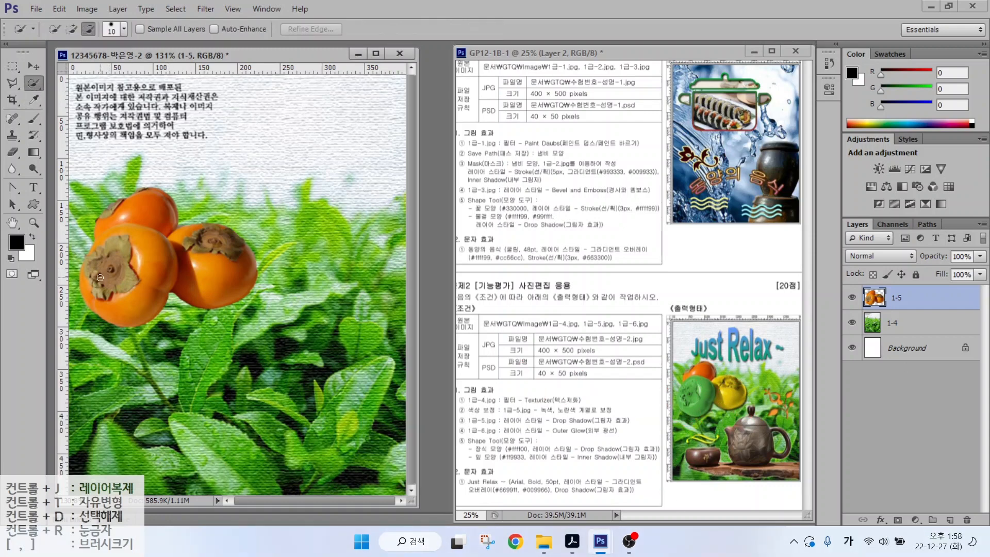
mouse_move(109, 273)
left_mouse_down()
mouse_move(109, 237)
mouse_move(147, 243)
mouse_move(153, 265)
left_mouse_up()
left_click_drag(122, 297, 124, 300)
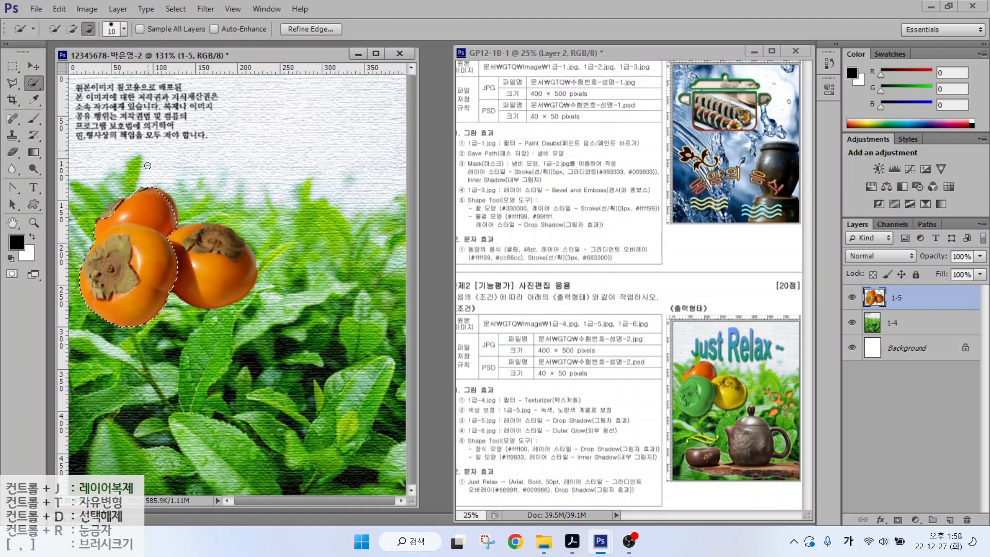
left_click_drag(94, 211, 161, 210)
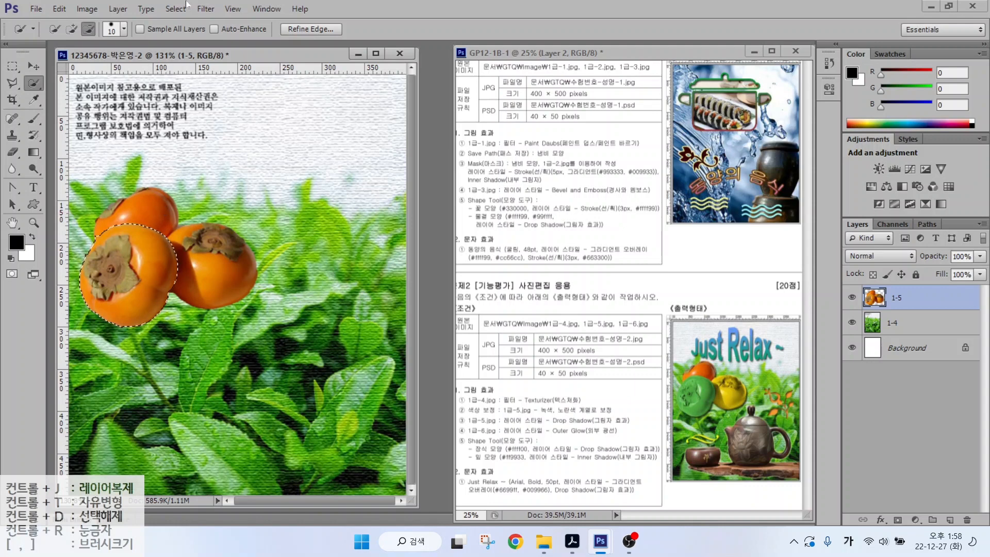
- Colorize the selected persimmon green with Hue/Saturation at Hue 60
left_click(85, 8)
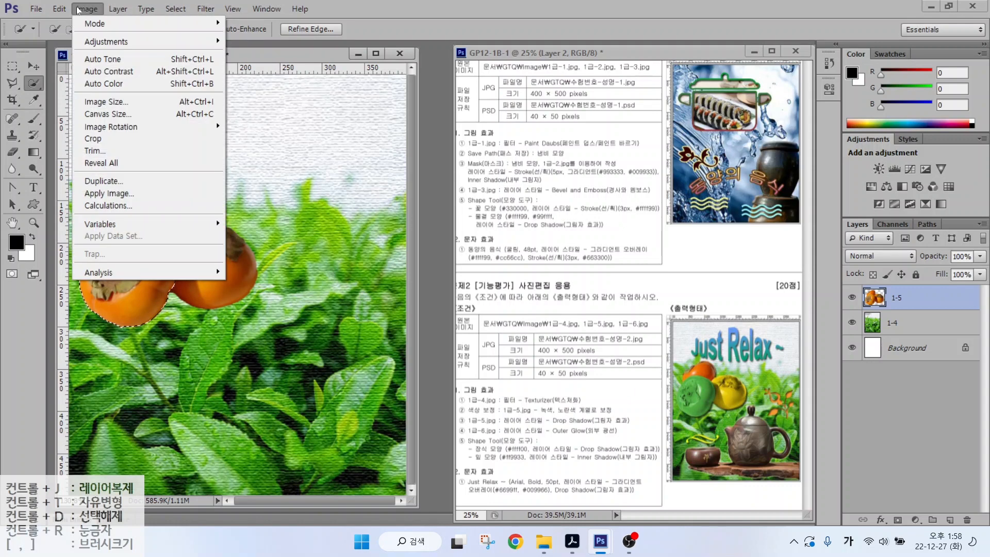
mouse_move(87, 43)
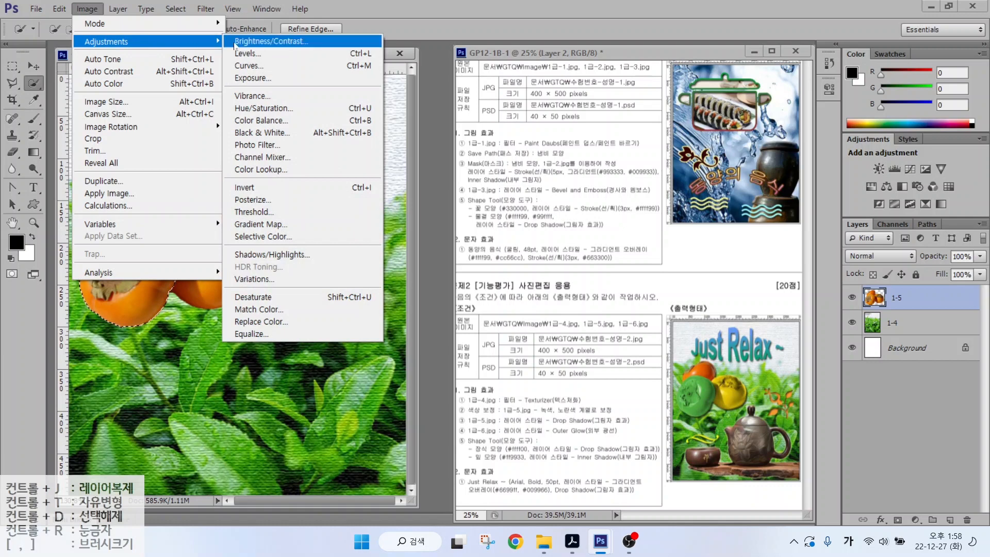
left_click(258, 106)
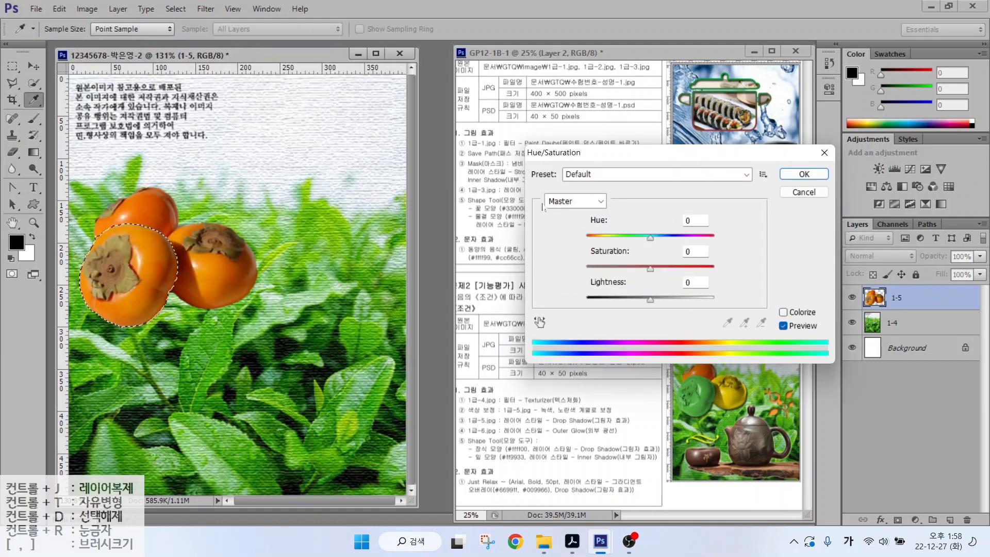
left_click_drag(651, 240, 689, 240)
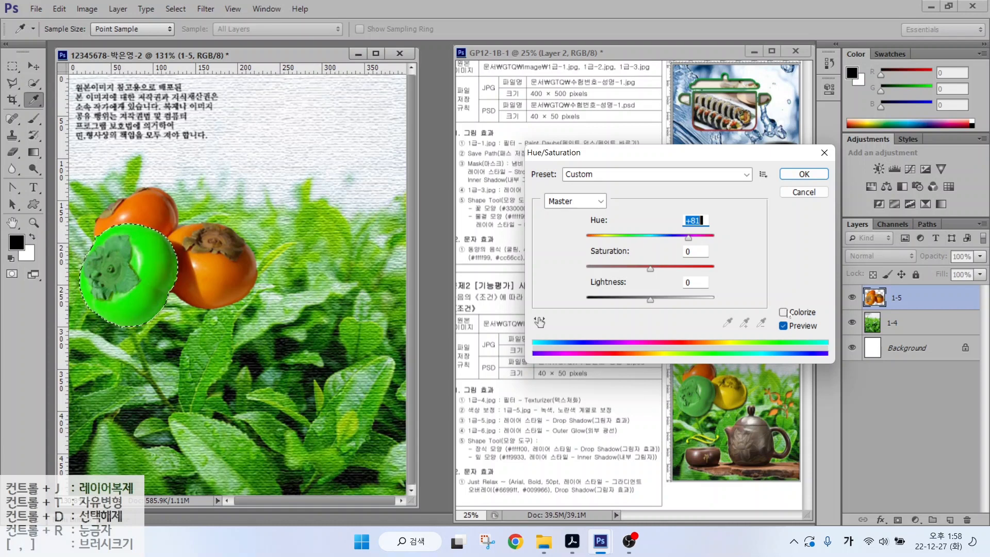
key("alt")
left_click_drag(773, 302, 827, 321)
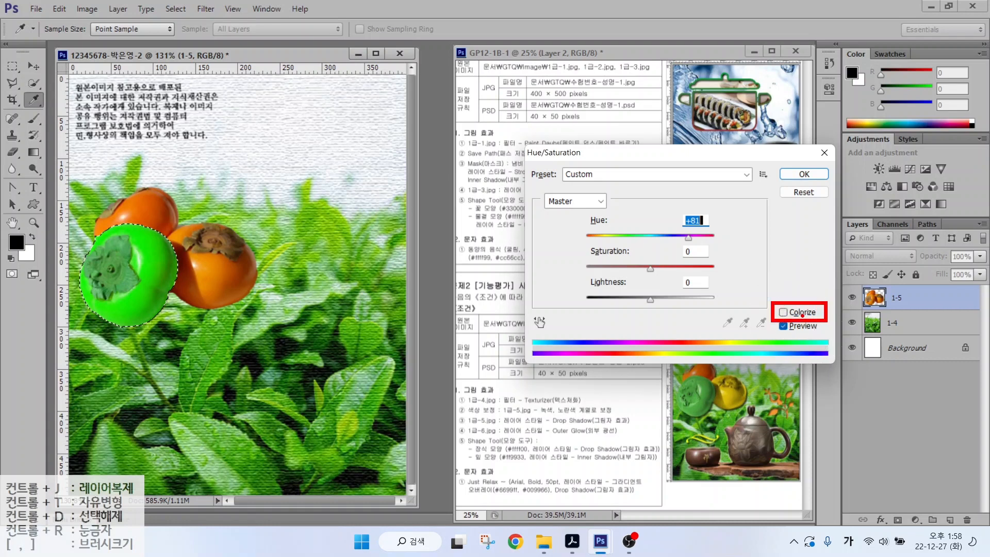
key("Escape")
left_click(784, 312)
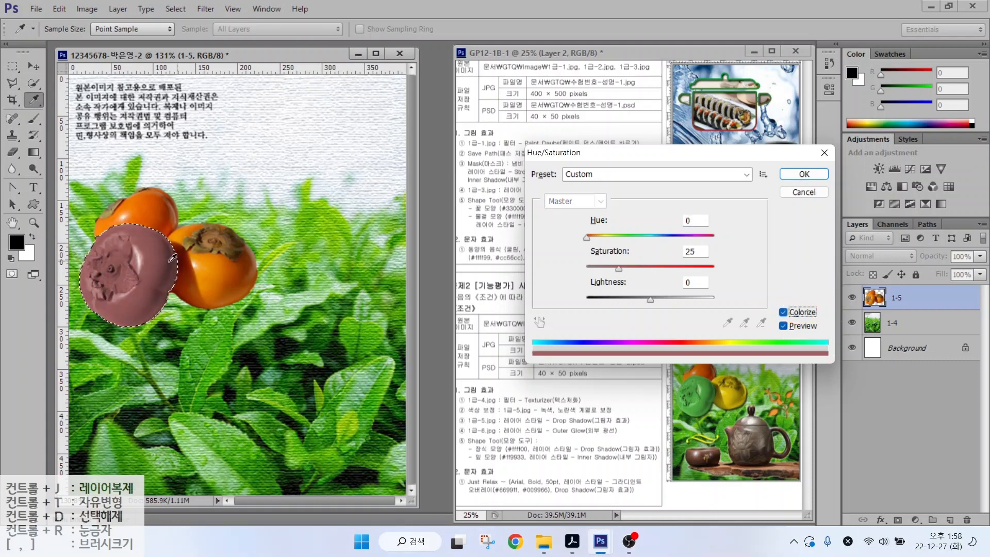
left_click_drag(581, 242, 681, 269)
left_click(803, 174)
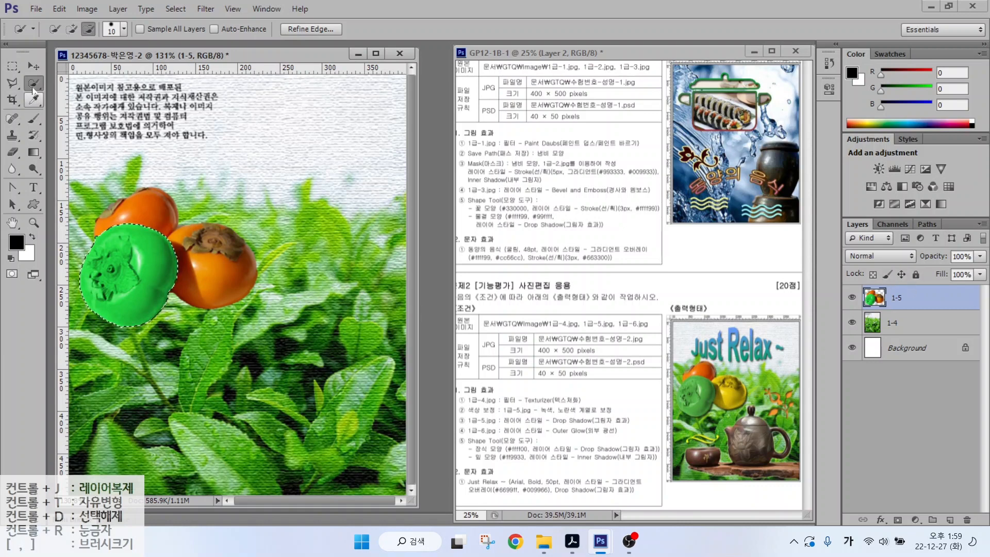
- Deselect the green persimmon and quick-select the right-hand orange persimmon
left_click(206, 9)
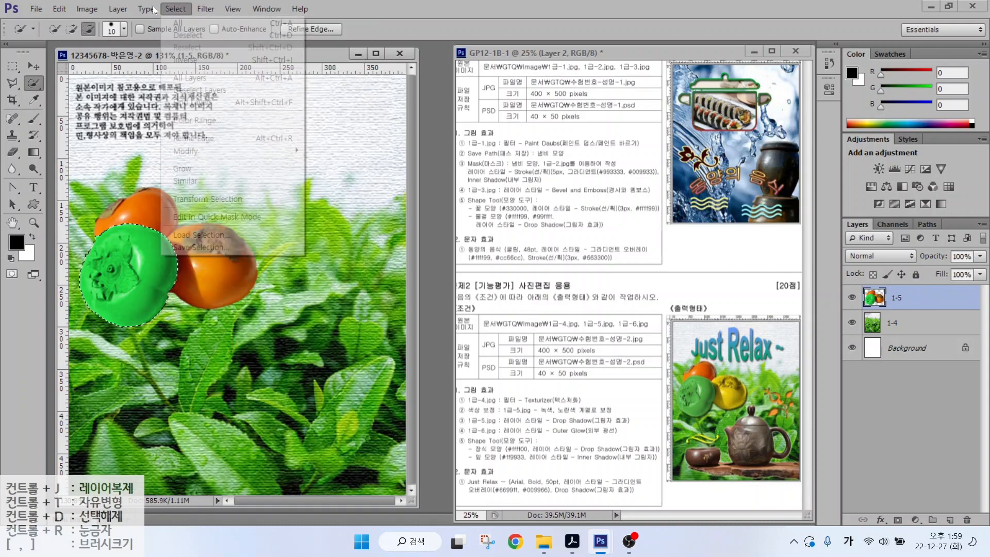
left_click(170, 9)
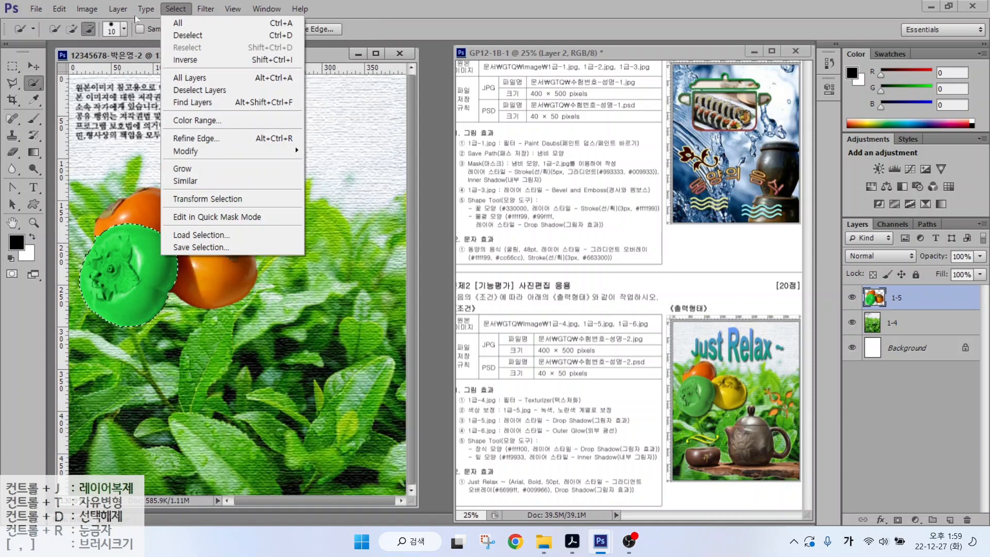
left_click(180, 35)
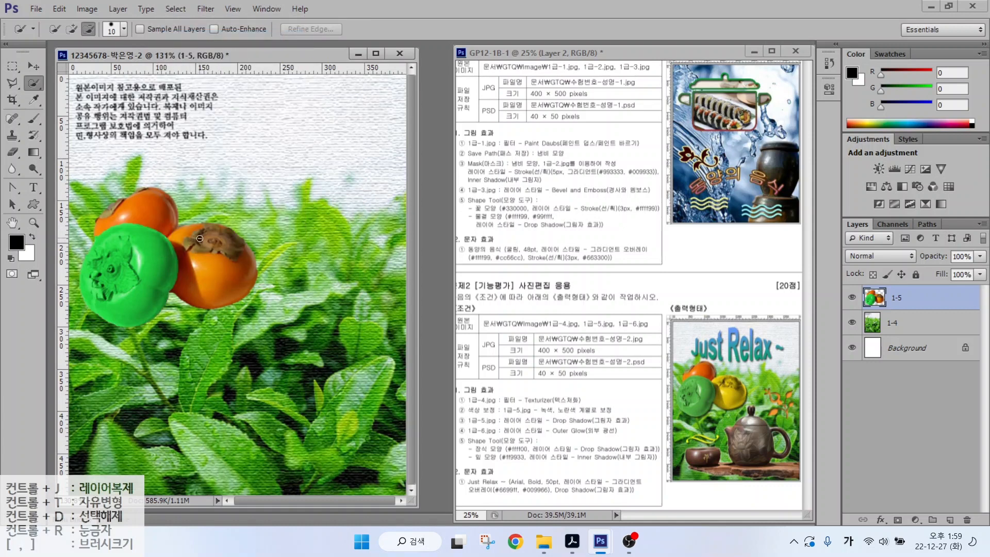
left_click_drag(201, 235, 217, 254)
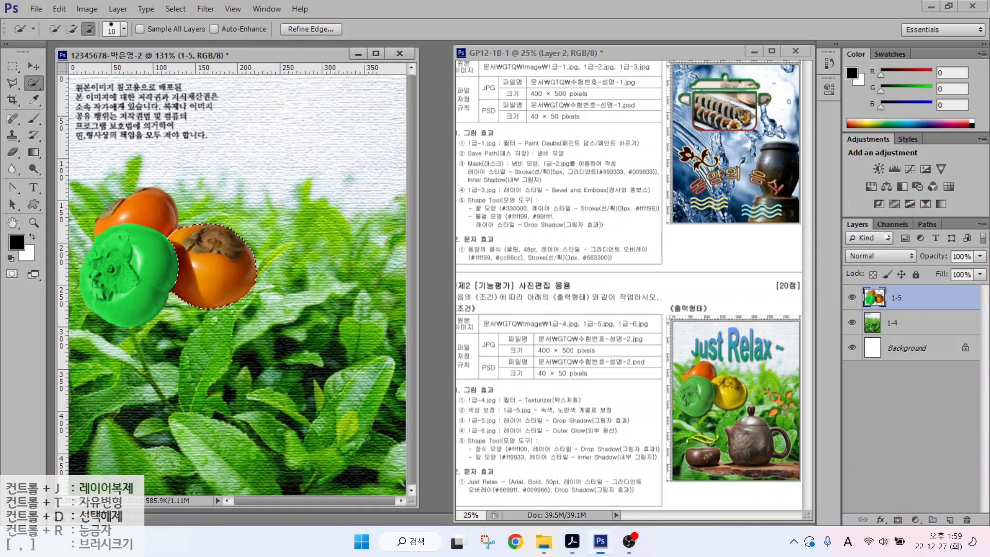
- Add a colorized Hue/Saturation adjustment layer: Hue 61, Saturation 71, Lightness +8
left_click(917, 518)
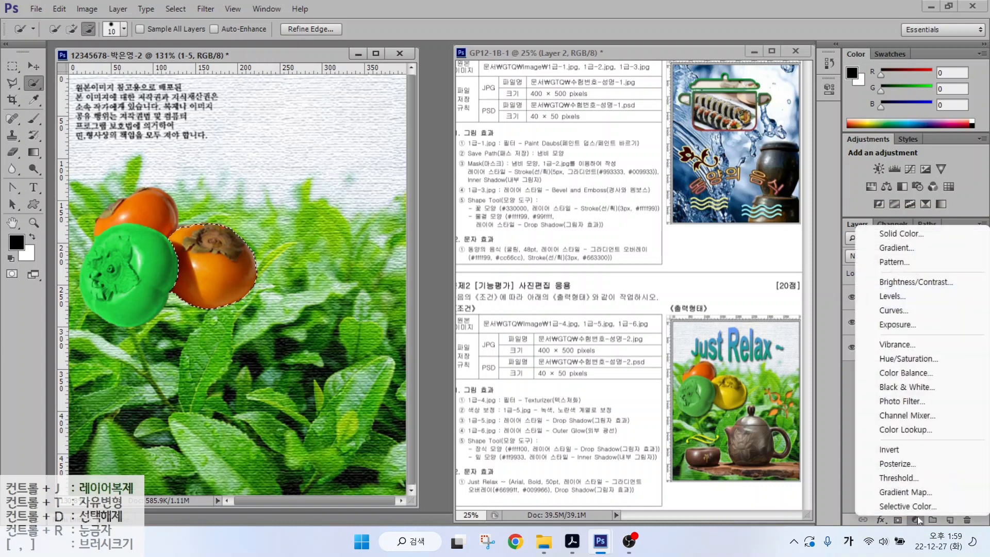
left_click(903, 359)
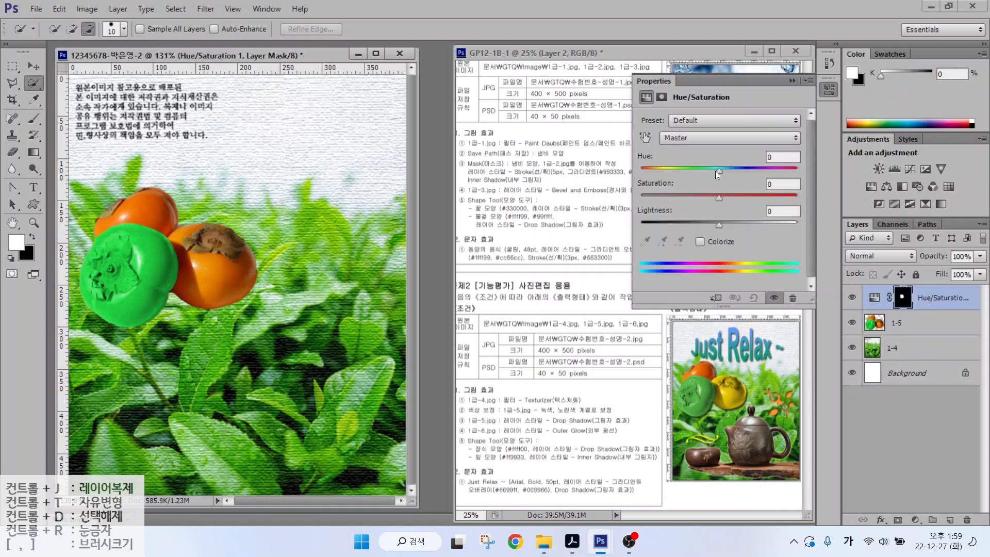
mouse_move(719, 171)
left_mouse_down()
mouse_move(748, 171)
mouse_move(704, 171)
mouse_move(735, 178)
left_mouse_up()
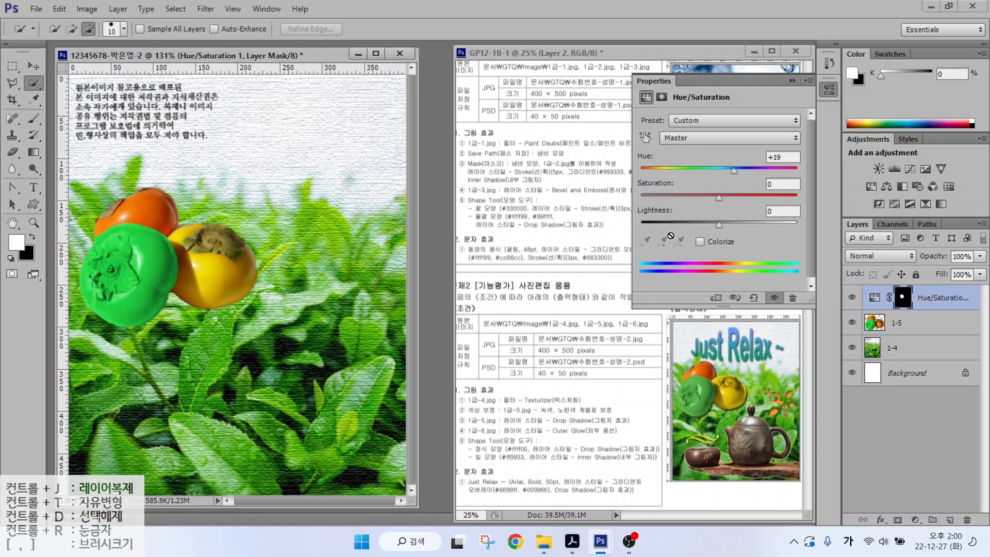
left_click(700, 242)
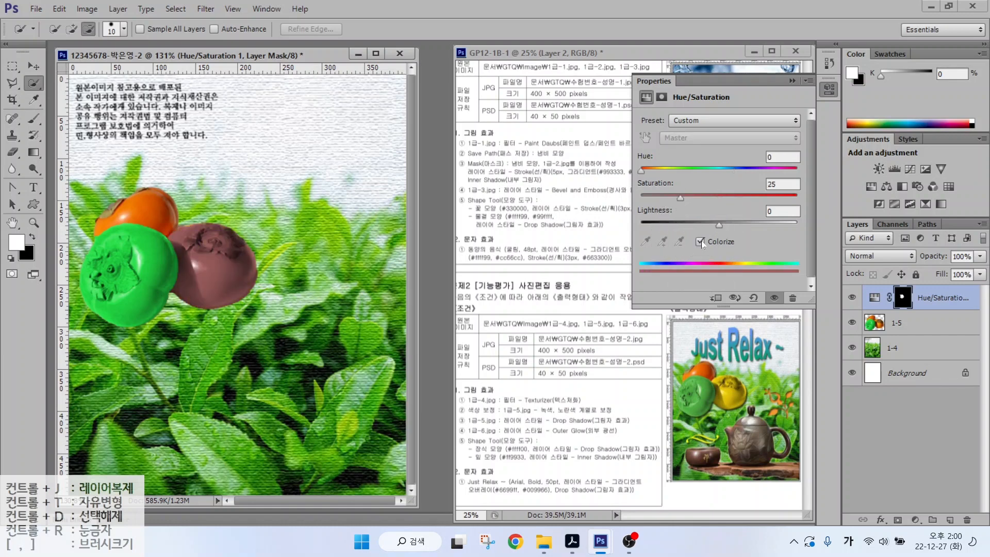
left_click_drag(642, 171, 753, 211)
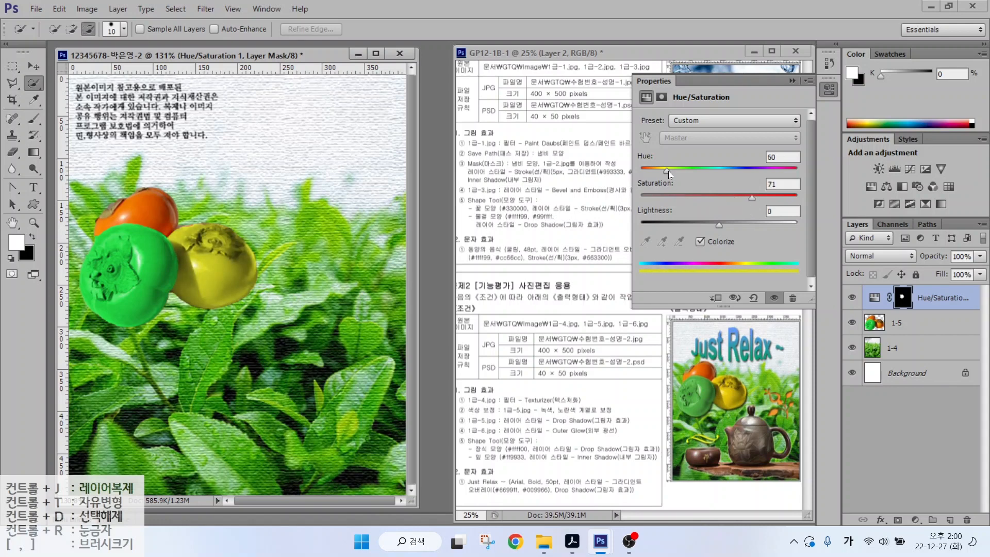
left_click_drag(666, 171, 667, 170)
left_click_drag(718, 225, 726, 228)
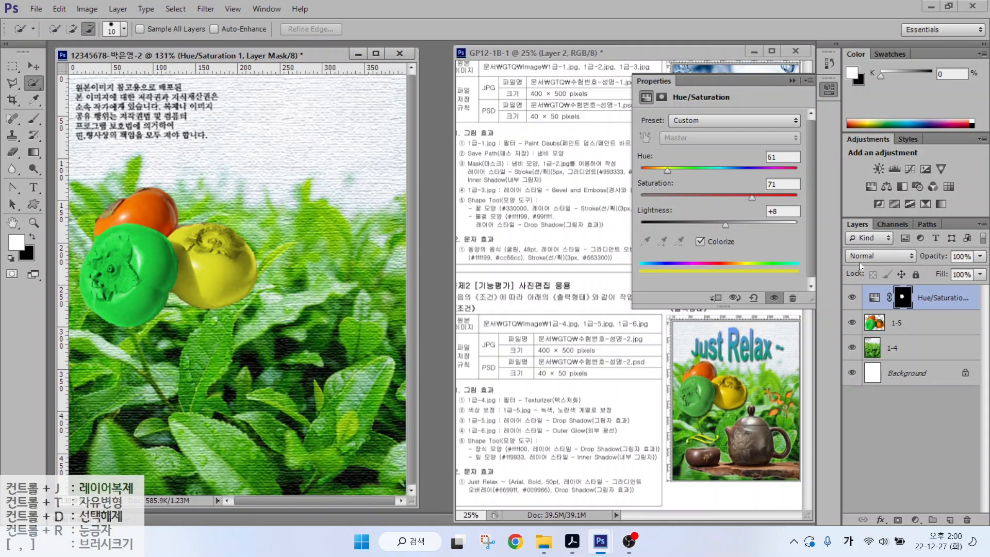
- Toggle the yellow adjustment layer to compare before and after, leaving it visible
left_click(937, 306)
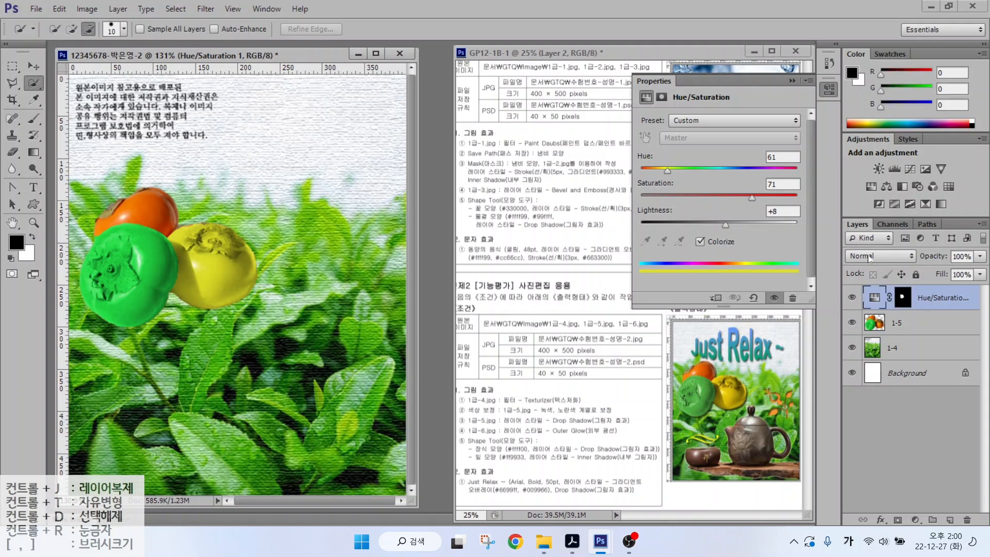
left_click(852, 299)
left_click(851, 299)
left_click(851, 299)
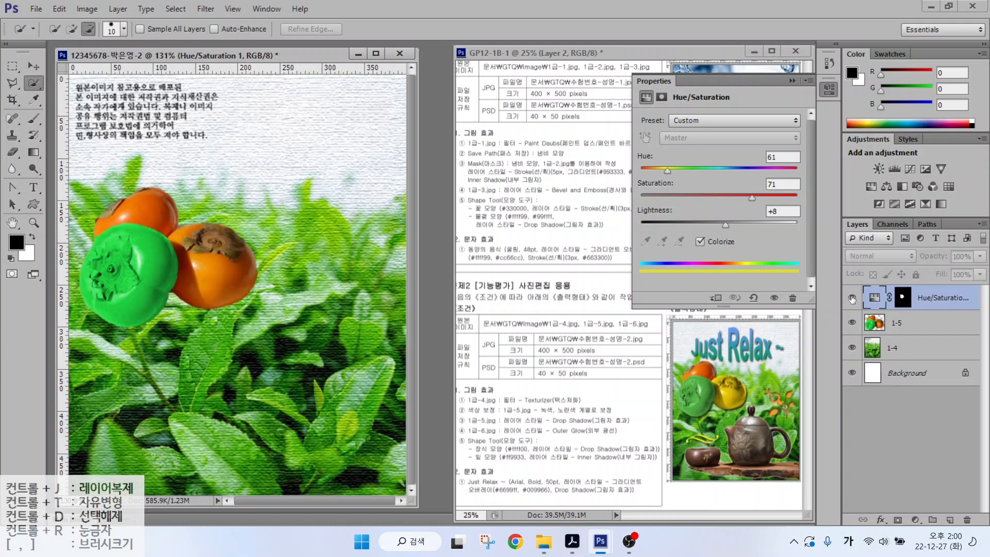
left_click(852, 299)
left_click(851, 299)
left_click(851, 299)
left_click(851, 299)
left_click(851, 299)
left_click(851, 298)
left_click(852, 299)
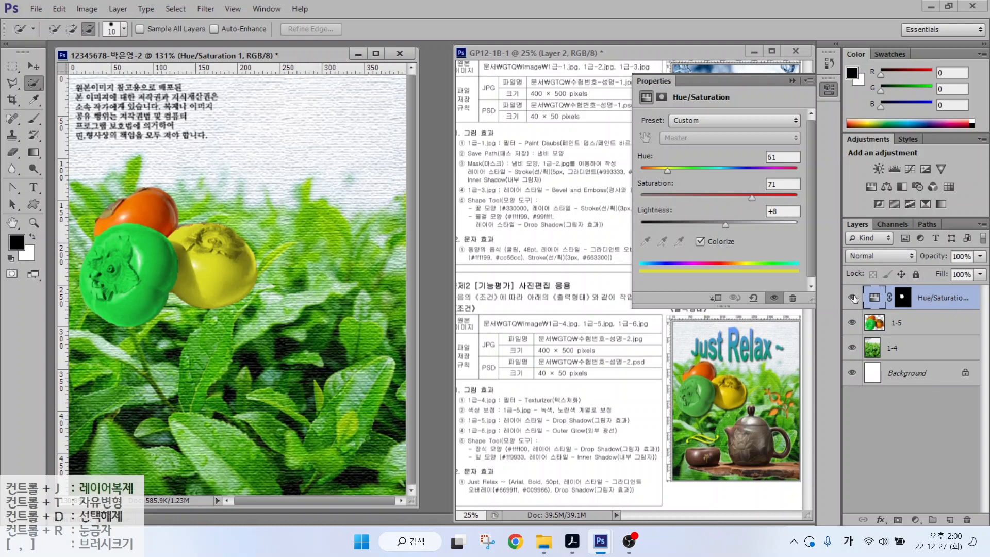
left_click(792, 80)
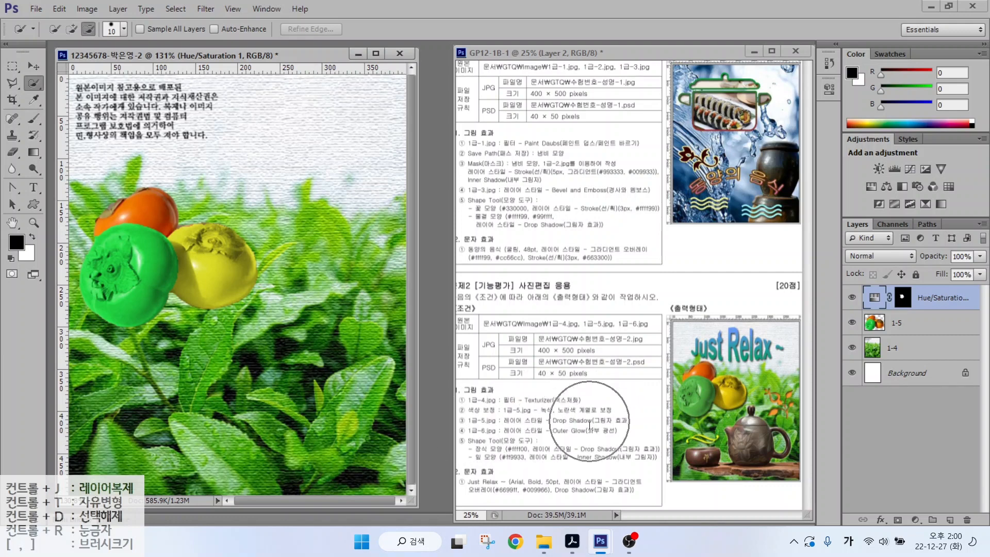
- Add a Drop Shadow to layer 1-5, reset to defaults: Multiply, 75% opacity, 5 px
left_click(926, 324)
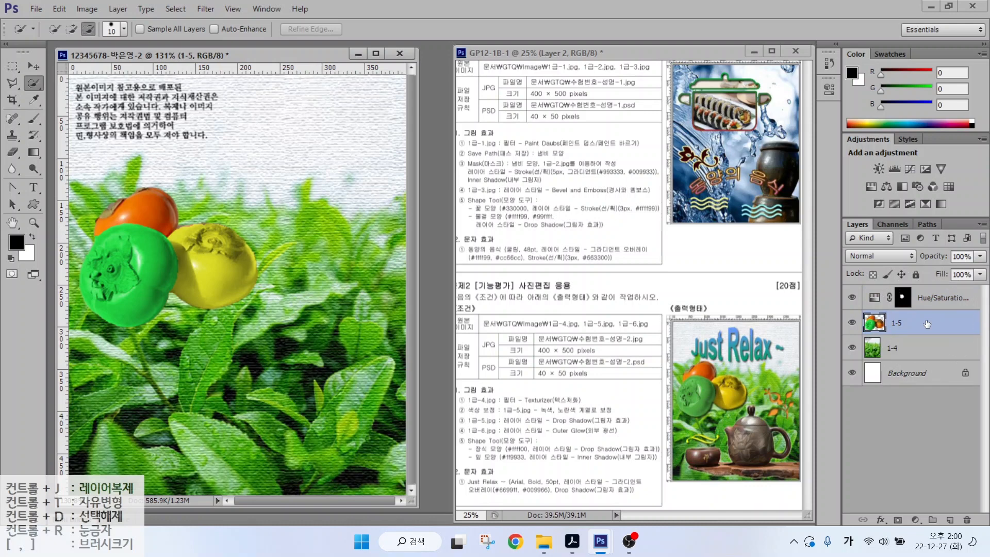
left_click(881, 521)
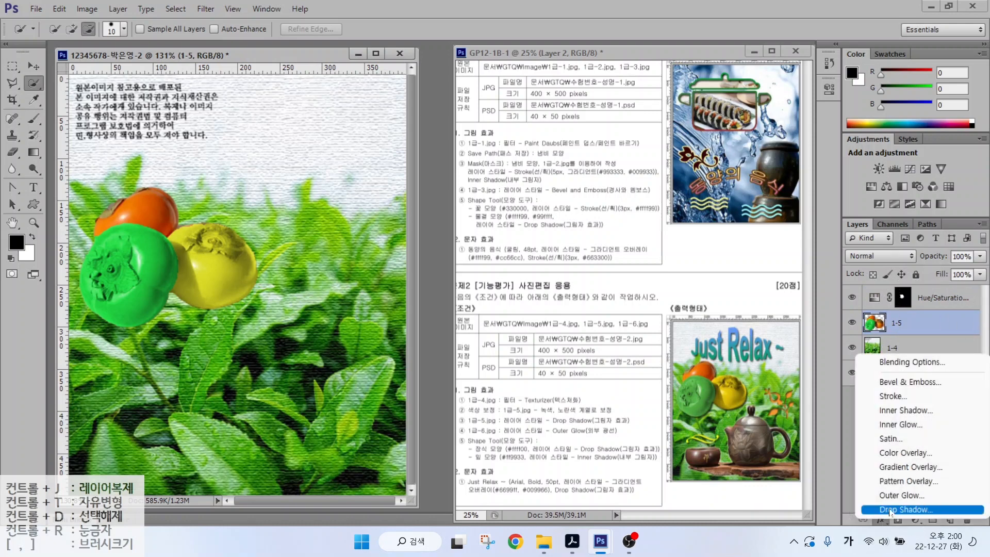
left_click(890, 510)
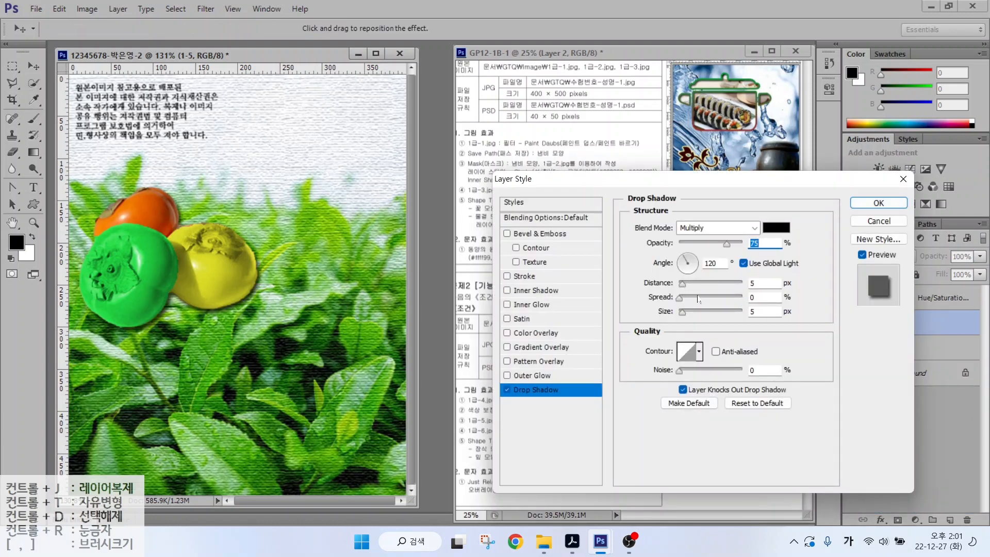
left_click_drag(683, 289, 726, 315)
left_click(748, 407)
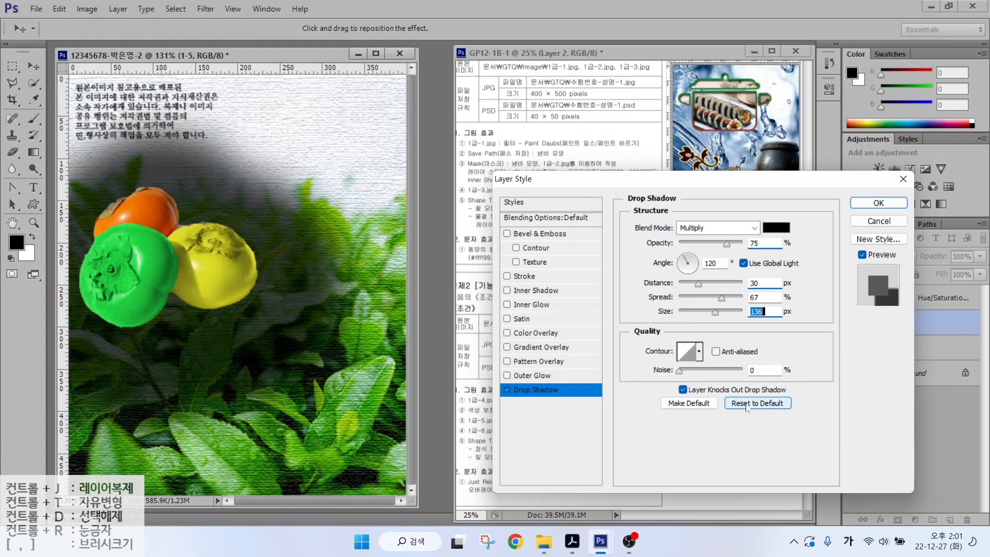
left_click(747, 403)
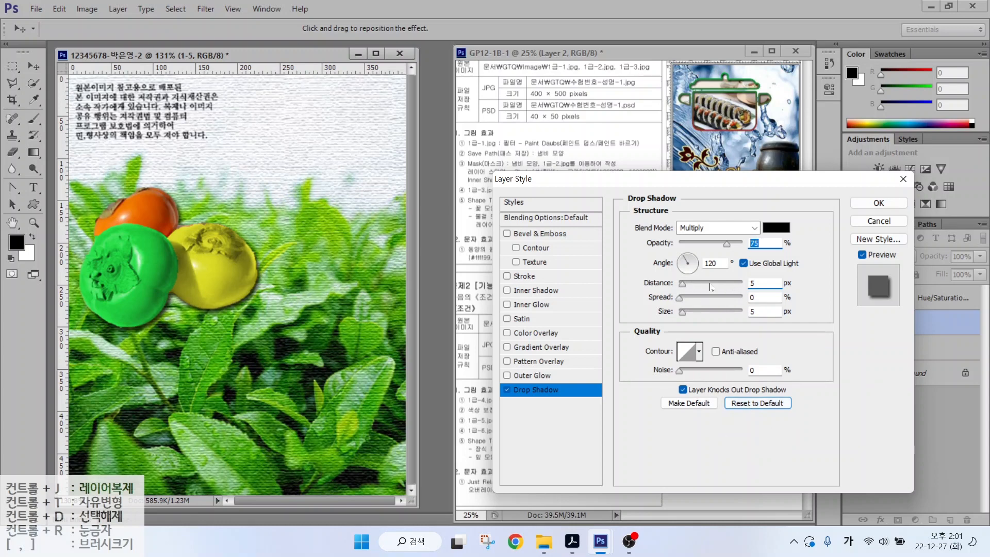
left_click(747, 404)
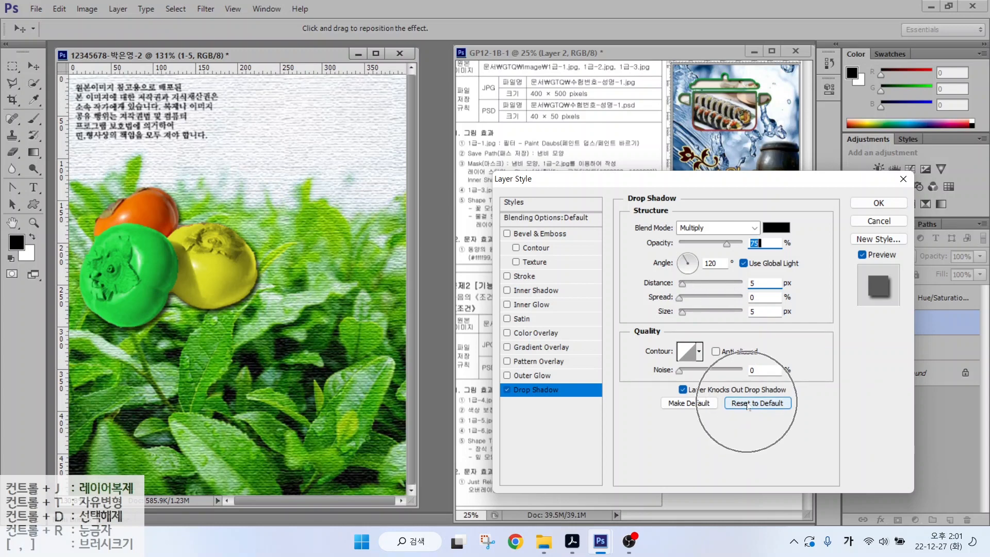
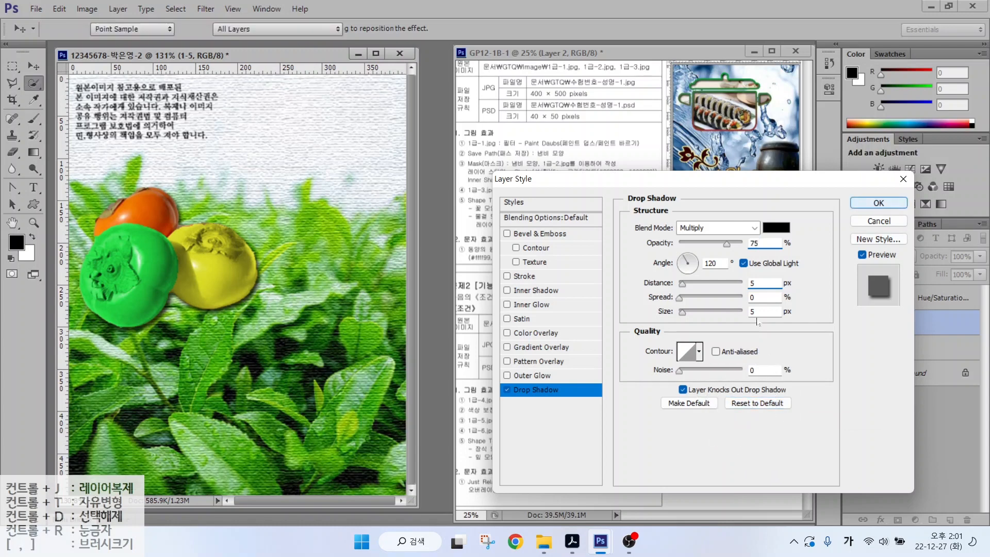
- Apply the drop shadow to layer 1-5 and select the Hue/Saturation layer's mask
key("Return")
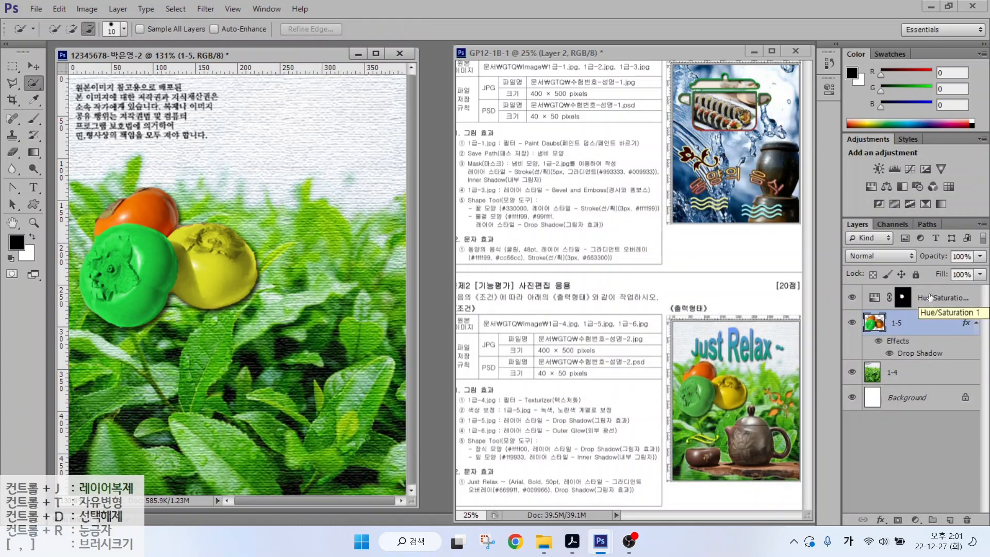
left_click(931, 299)
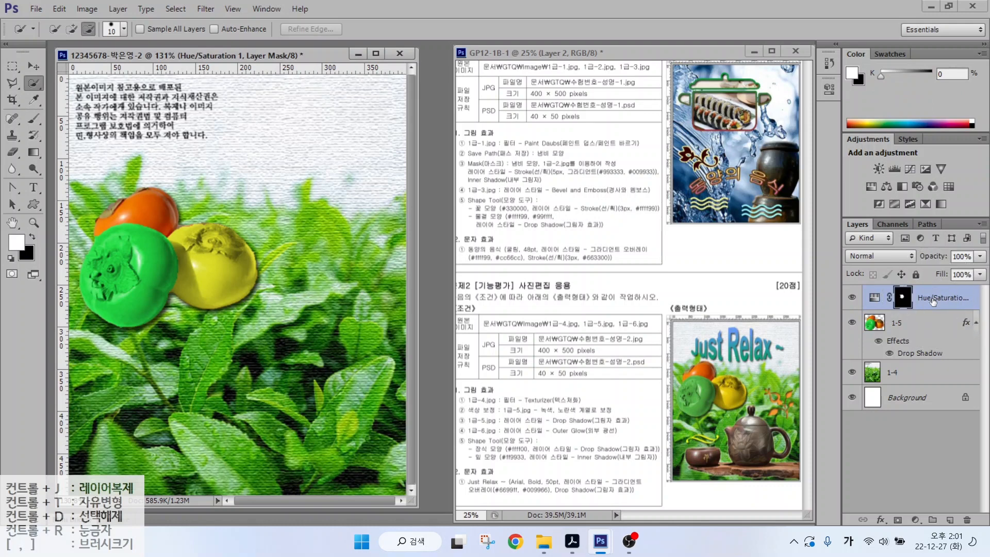
mouse_move(811, 296)
left_mouse_down()
mouse_move(819, 281)
mouse_move(887, 256)
left_mouse_up()
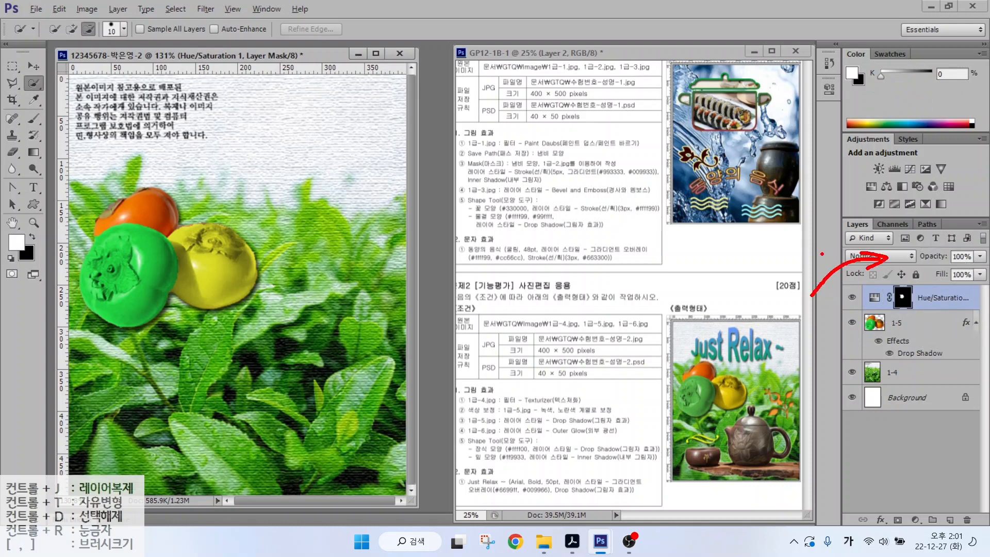
left_click_drag(793, 257, 876, 218)
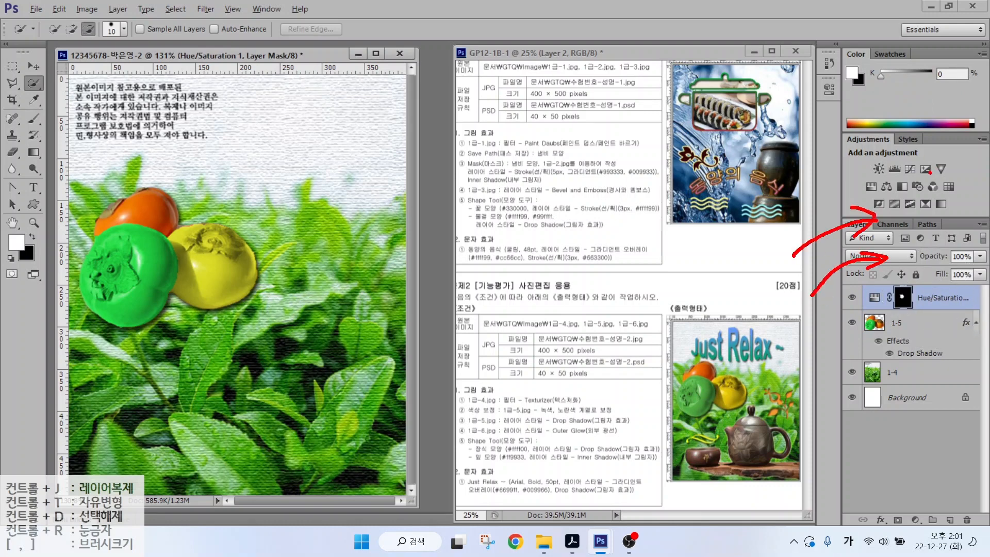
- Bring up the image folder to choose the next source picture
key("Escape")
key("ctrl")
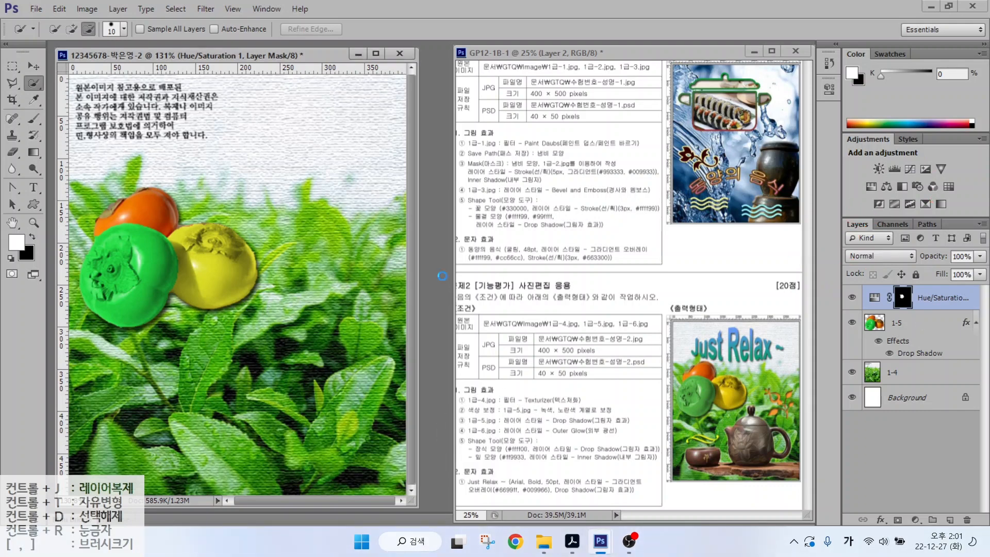
key("ctrl+o")
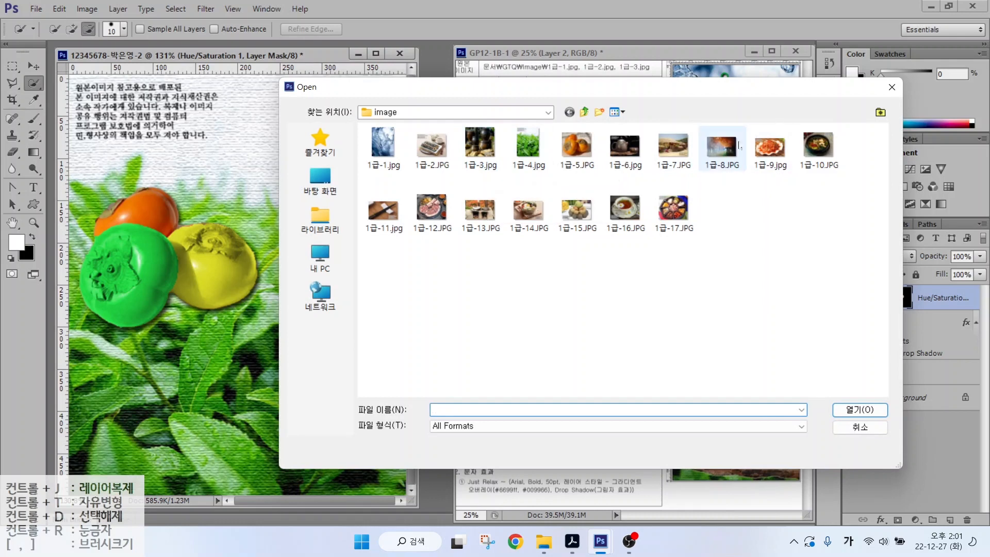
- Open 1급-6.jpg and Quick Select the teacup, wooden base and teapot
double_click(625, 147)
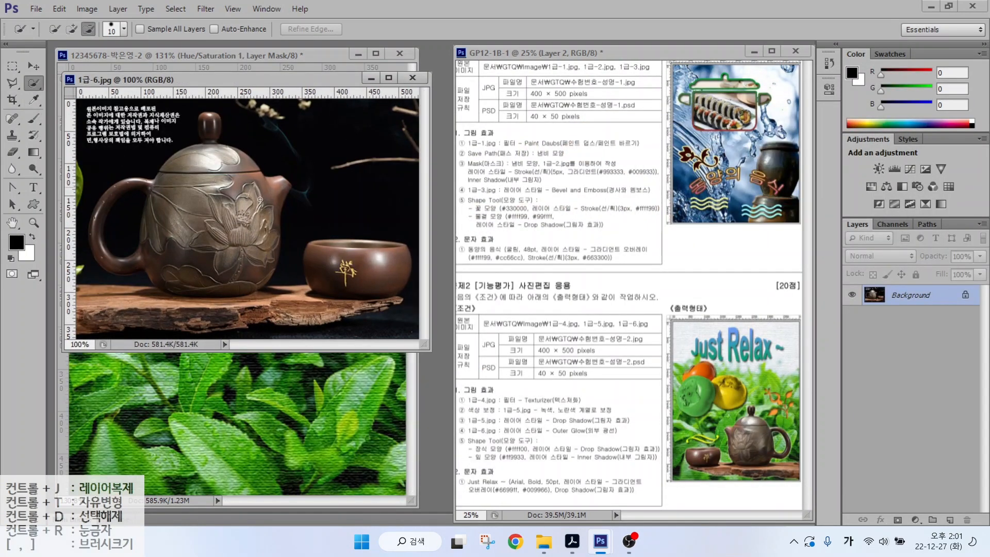
left_click_drag(344, 274, 327, 249)
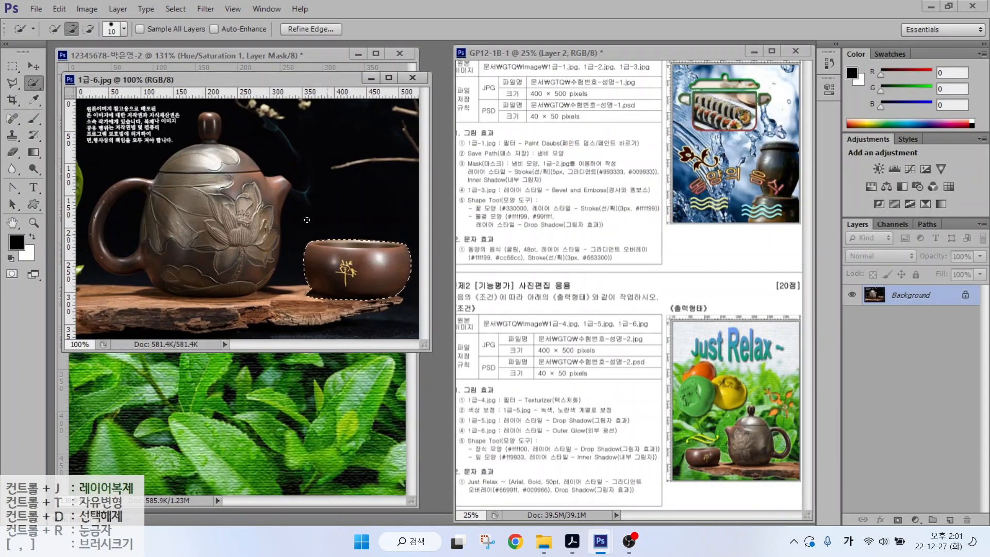
mouse_move(131, 296)
left_mouse_down()
mouse_move(350, 316)
mouse_move(376, 304)
mouse_move(273, 309)
mouse_move(116, 292)
mouse_move(196, 196)
mouse_move(149, 222)
left_mouse_up()
- Subtract the hole inside the teapot handle with the Polygonal Lasso
key("l")
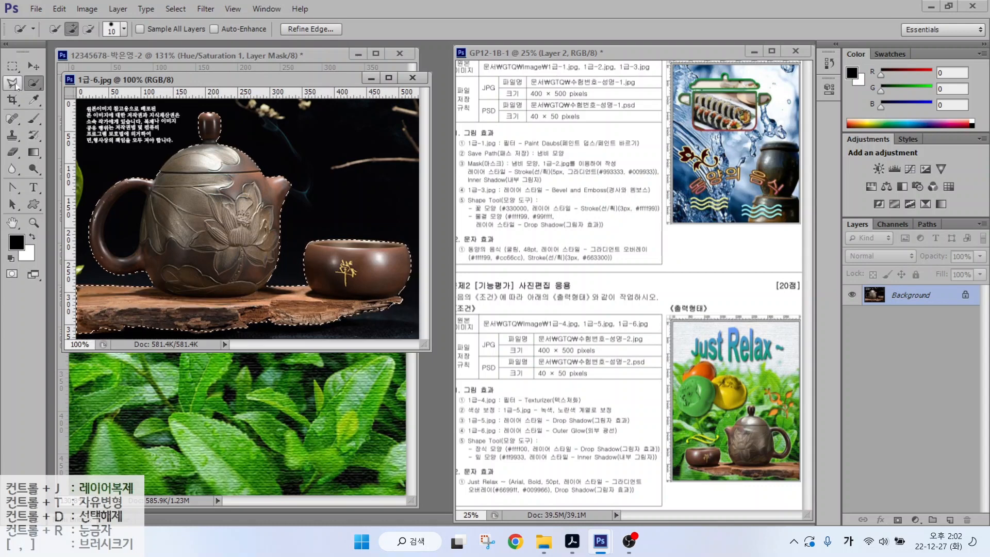
left_click(142, 229)
left_click(139, 252)
left_click(122, 257)
left_click(108, 248)
left_click(102, 234)
left_click(107, 214)
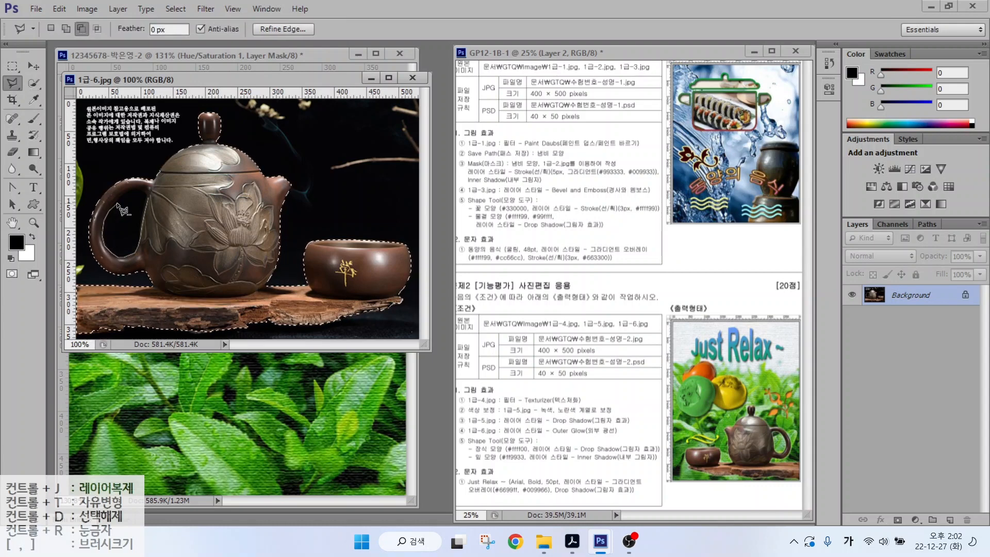
left_click(121, 199)
left_click(136, 194)
left_click(148, 196)
- Move the teapot and cup into the main composition and name the layer 1-6
key("v")
left_click_drag(171, 179, 310, 448)
double_click(903, 297)
type("1-6")
key("Return")
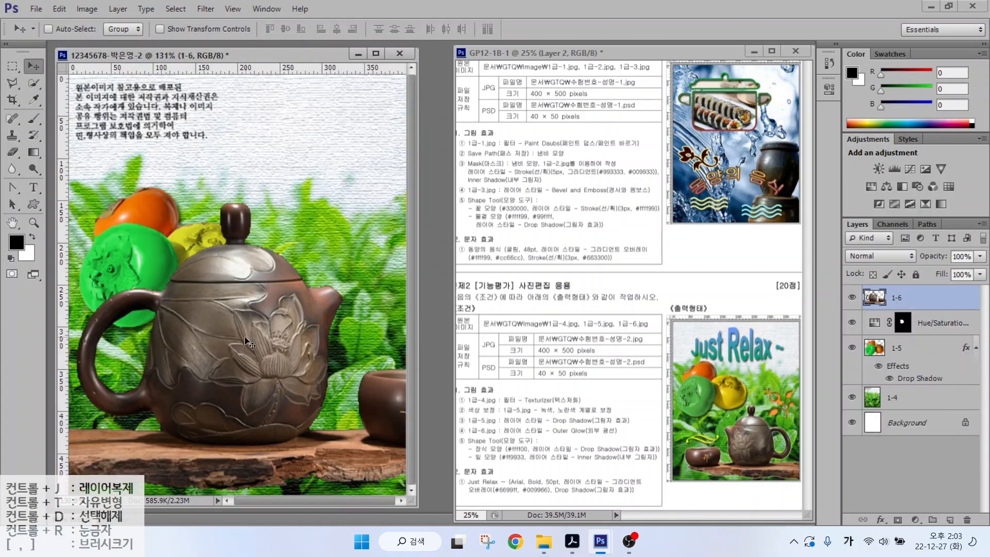
- Scale the teapot to about 70%, flip it horizontally and set it at the canvas bottom
key("ctrl+t")
left_click_drag(180, 213, 226, 200)
left_click_drag(313, 359, 279, 371)
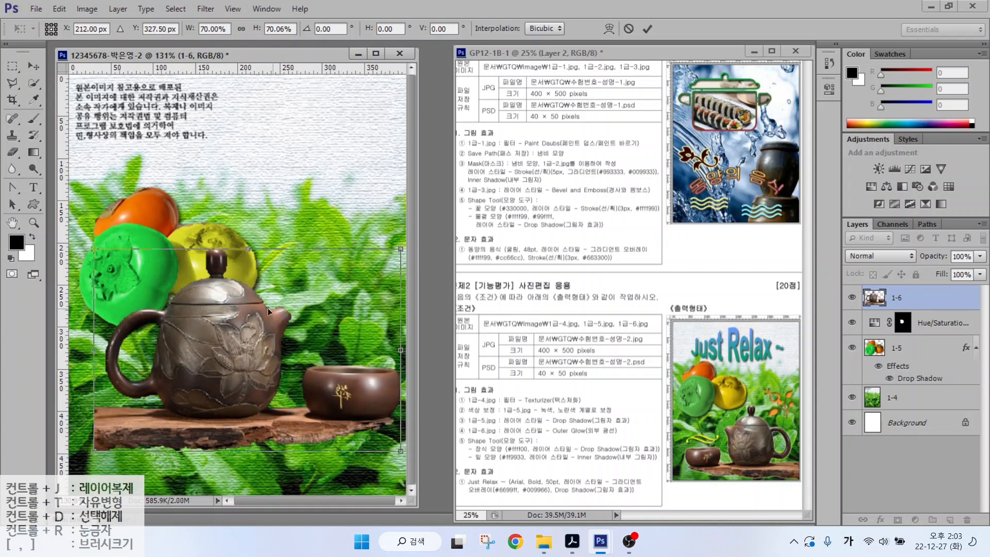
left_click_drag(220, 318, 227, 257)
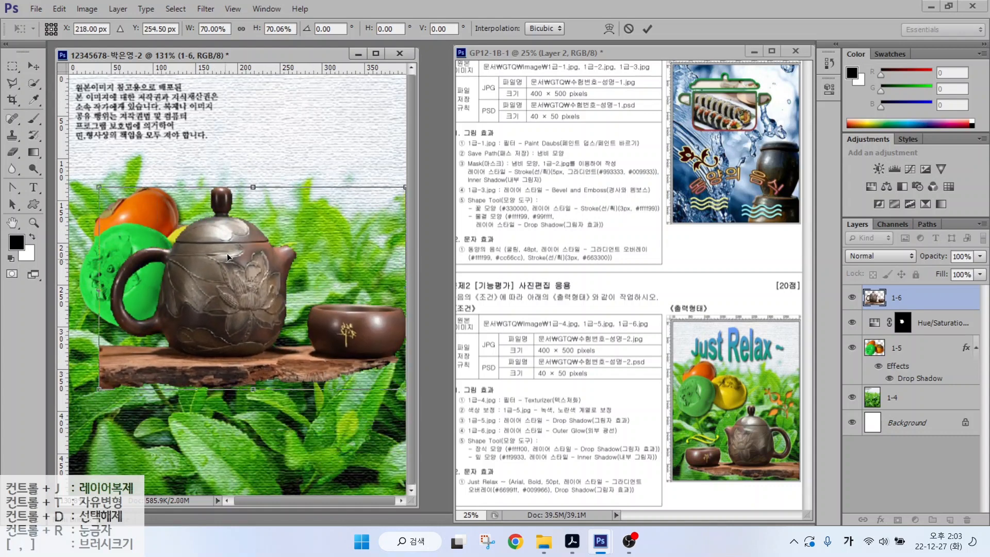
left_click_drag(263, 167, 252, 214)
right_click(222, 236)
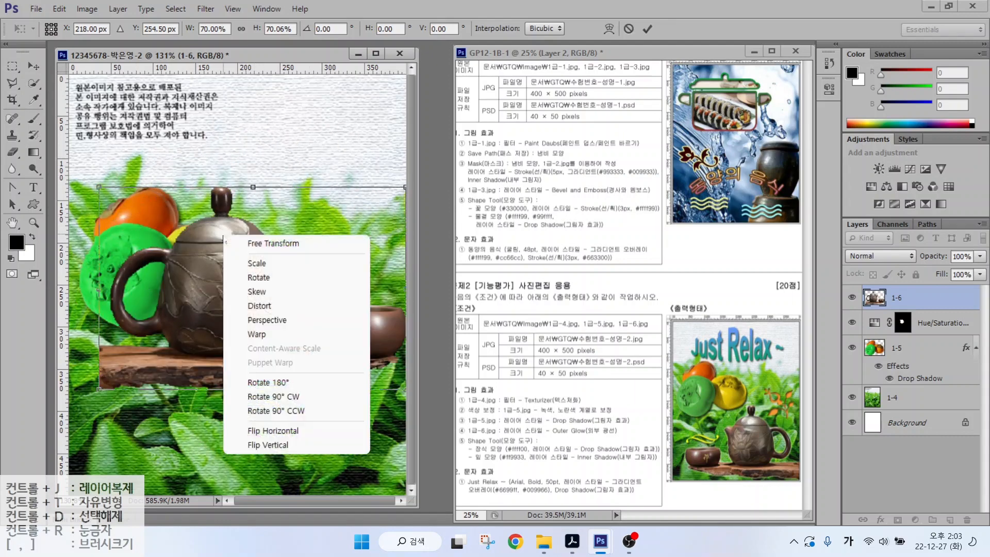
left_click(265, 431)
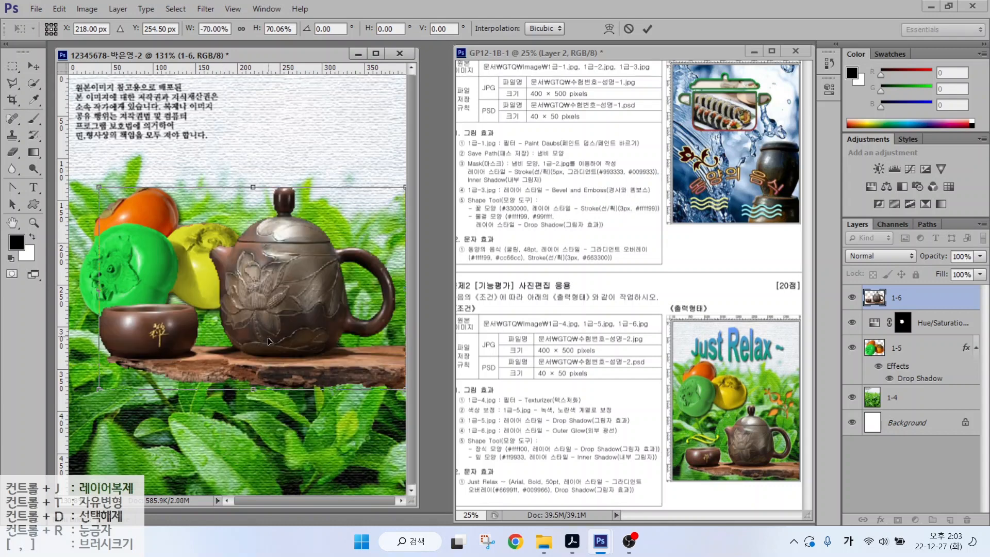
left_click_drag(267, 337, 279, 451)
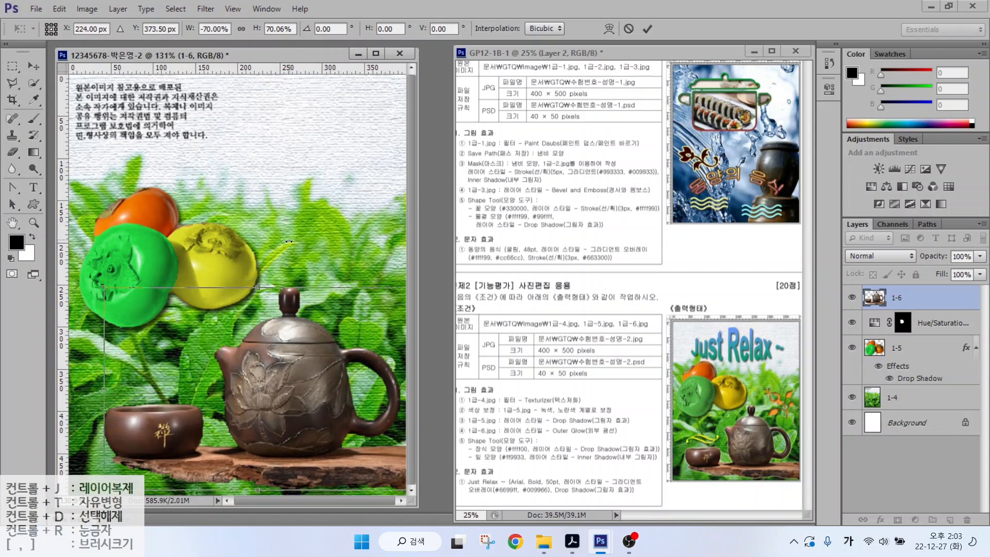
key("Return")
- Add an Outer Glow with default settings to layer 1-6
left_click(880, 519)
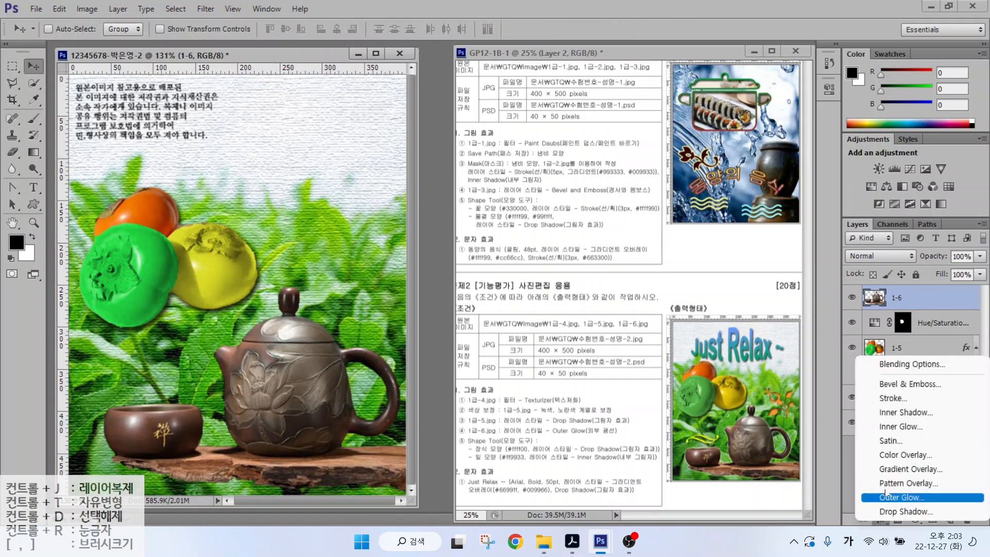
left_click(887, 499)
key("Return")
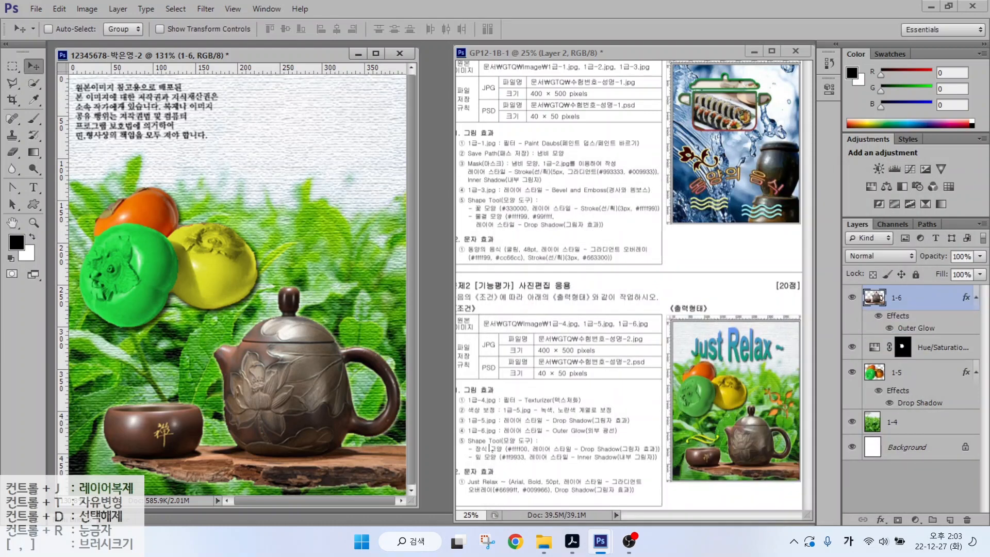
left_click(492, 448)
- Select the Custom Shape tool and set its options to draw with a green fill
left_click(34, 205)
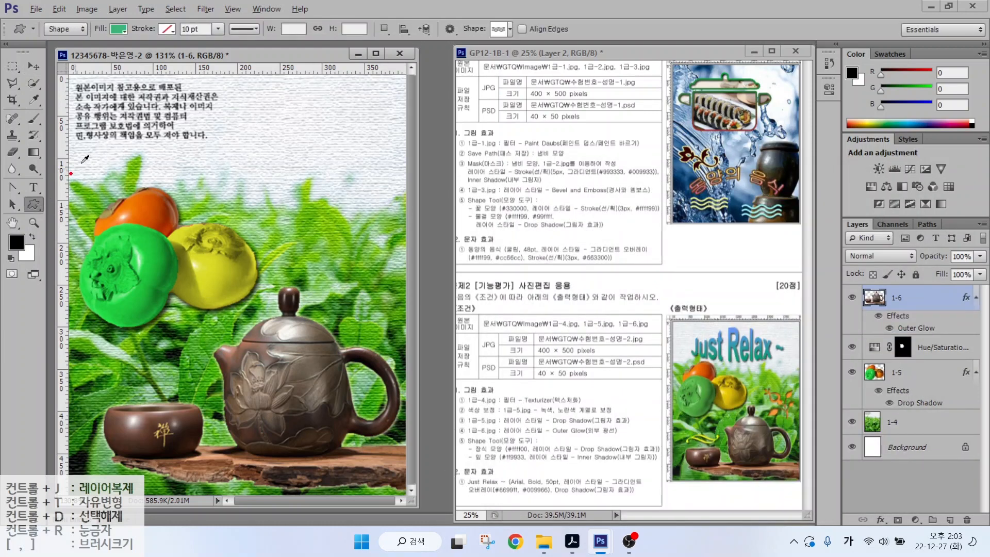
mouse_move(85, 39)
left_mouse_down()
mouse_move(40, 36)
mouse_move(50, 6)
mouse_move(79, 31)
left_mouse_up()
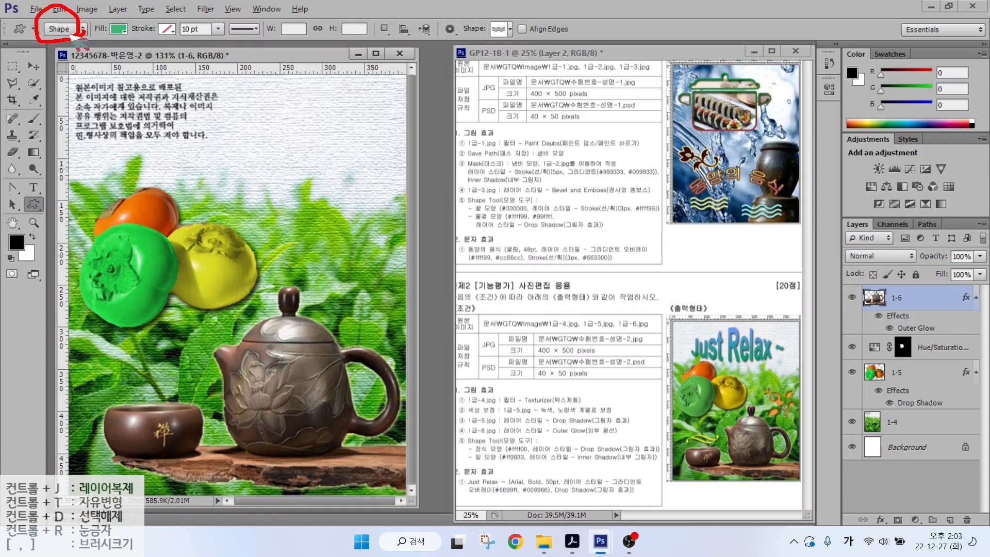
mouse_move(109, 75)
left_mouse_down()
mouse_move(72, 35)
mouse_move(106, 13)
mouse_move(128, 43)
left_mouse_up()
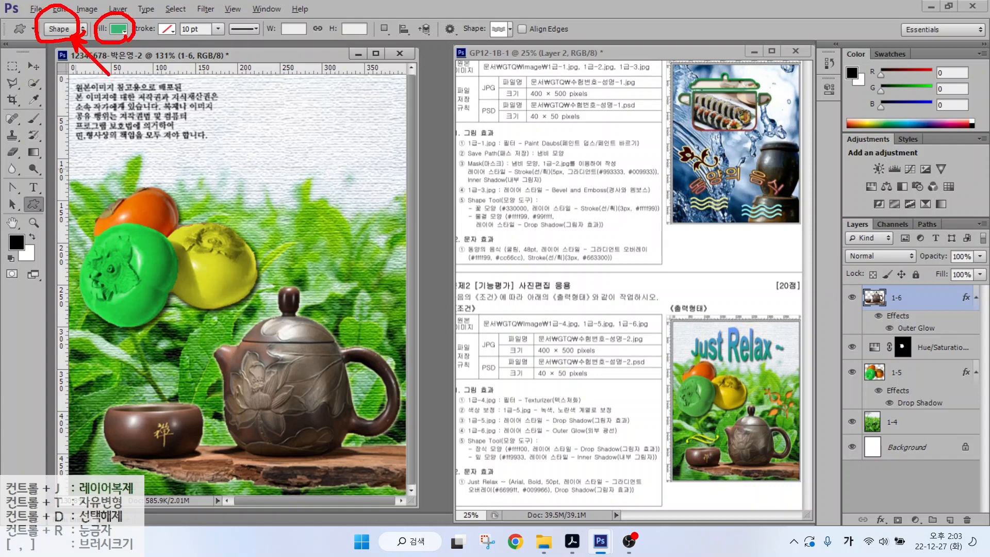
left_click_drag(157, 75, 124, 37)
mouse_move(515, 44)
left_mouse_down()
mouse_move(518, 22)
mouse_move(509, 45)
left_mouse_up()
left_click_drag(508, 42, 527, 73)
left_click_drag(507, 60, 521, 51)
key("Escape")
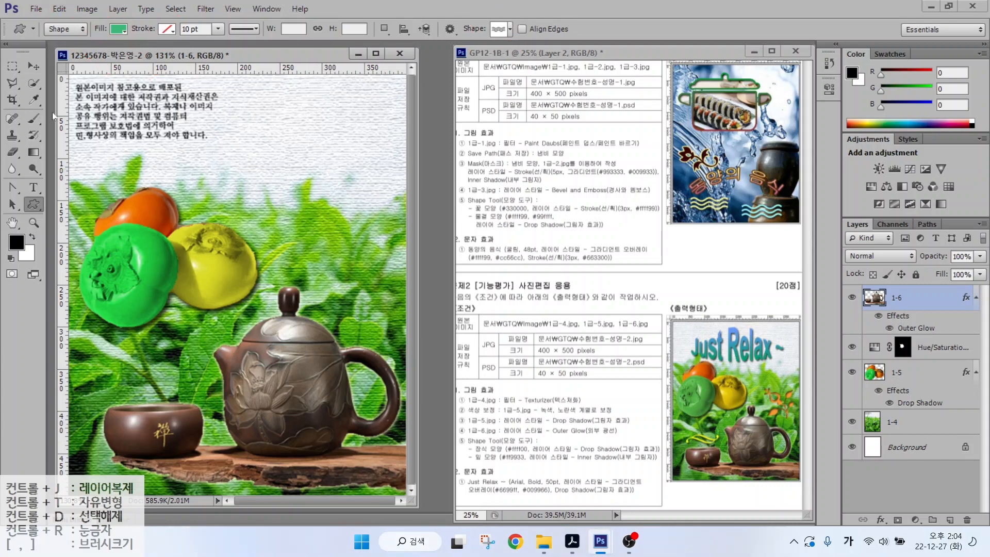
- Draw a swoosh custom shape near the teapot
left_click(498, 30)
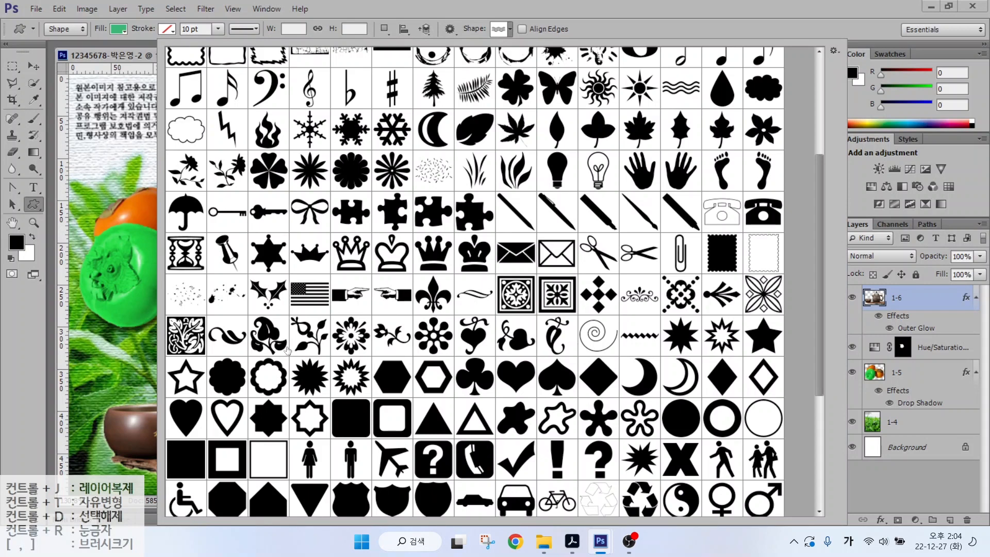
scroll(303, 339, "down", 5)
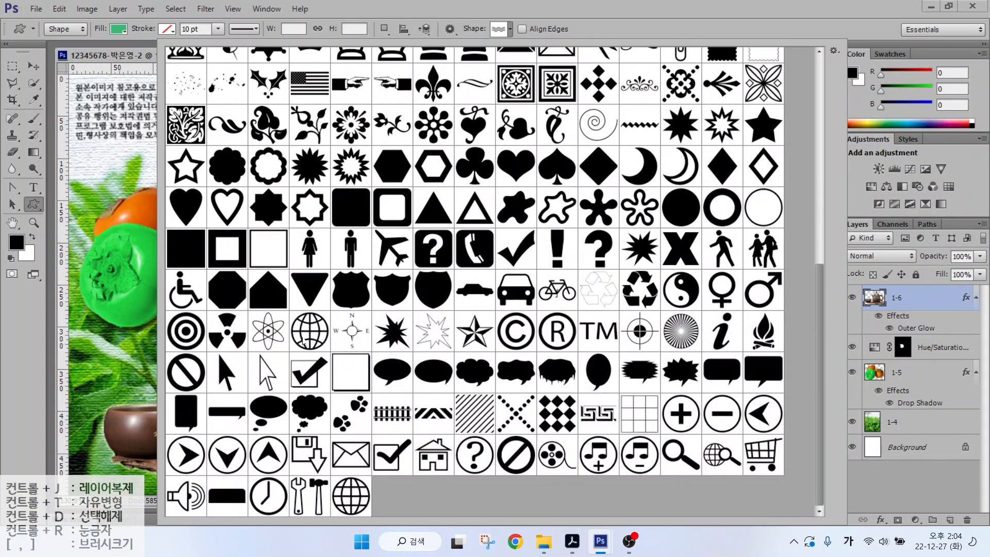
scroll(303, 342, "up", 1)
double_click(475, 123)
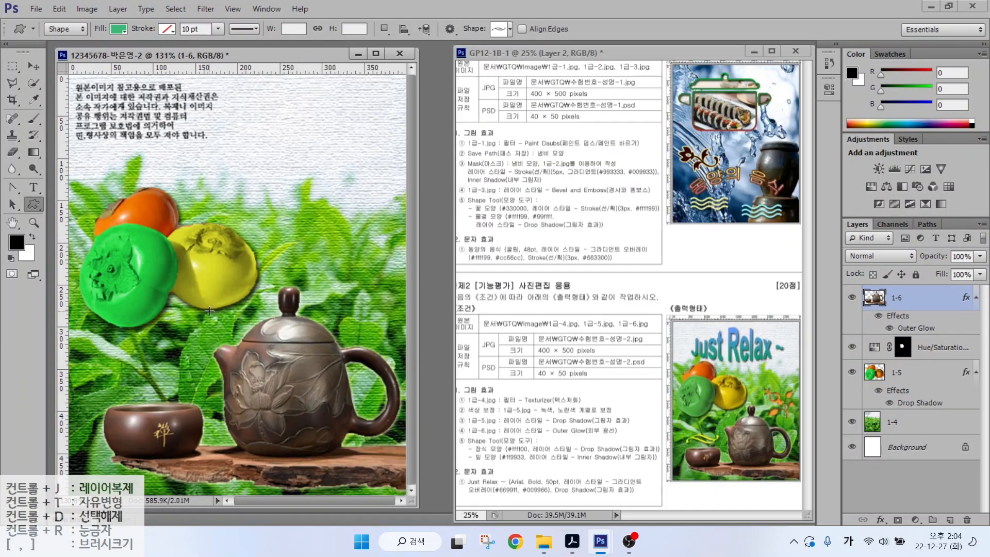
left_click_drag(120, 378, 178, 396)
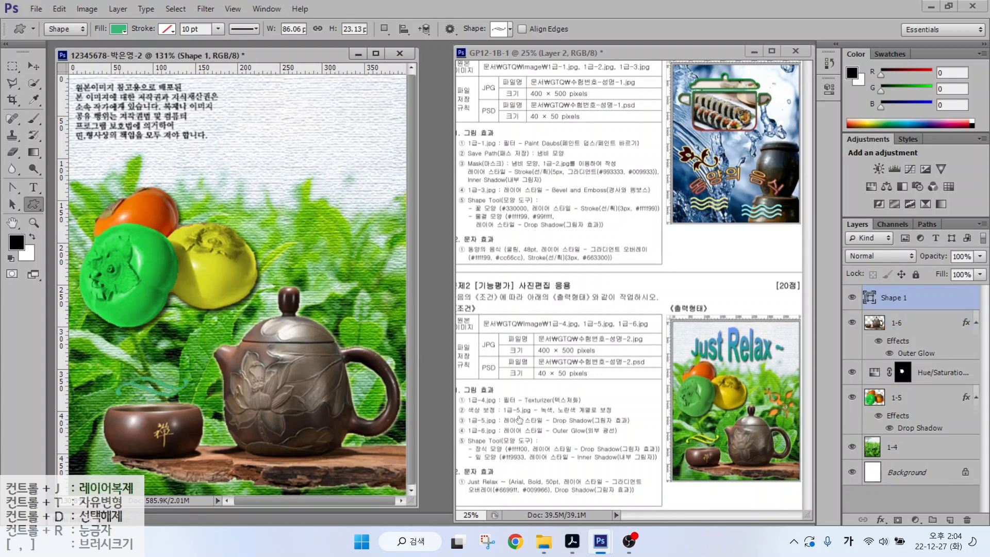
- Give Shape 1 a drop shadow and a yellow #ffff00 fill
double_click(927, 297)
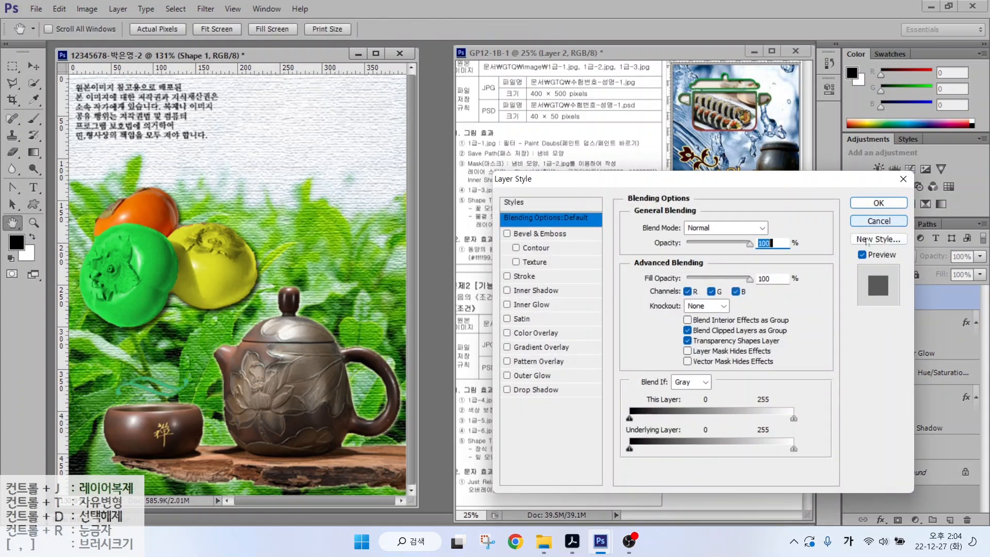
left_click(536, 389)
left_click(879, 203)
double_click(869, 298)
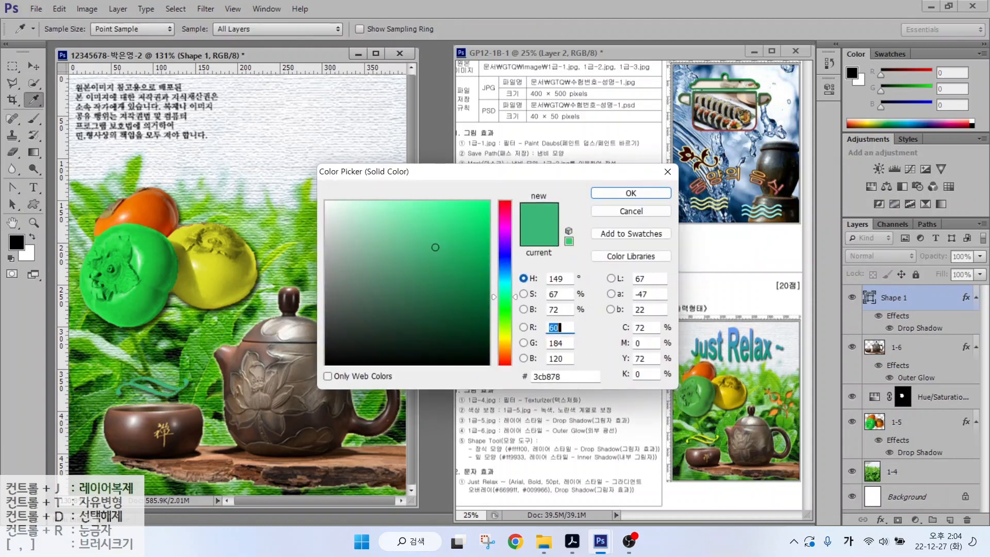
left_click(564, 377)
type("ffff00")
key("Return")
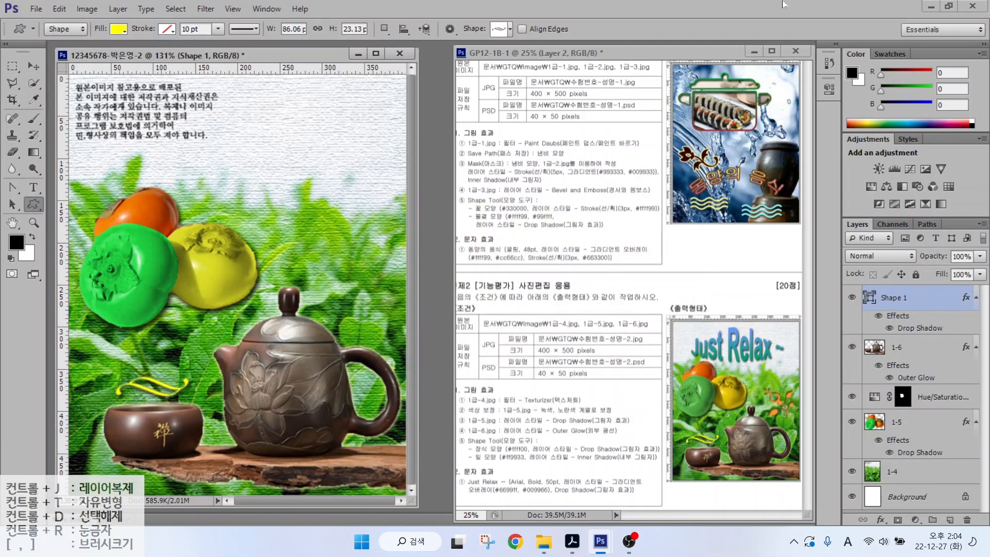
- Draw a fleur-de-lis leaf shape beside the teapot and fill it orange #ff9933
left_click(498, 30)
double_click(443, 131)
left_click_drag(324, 254, 384, 291)
double_click(874, 297)
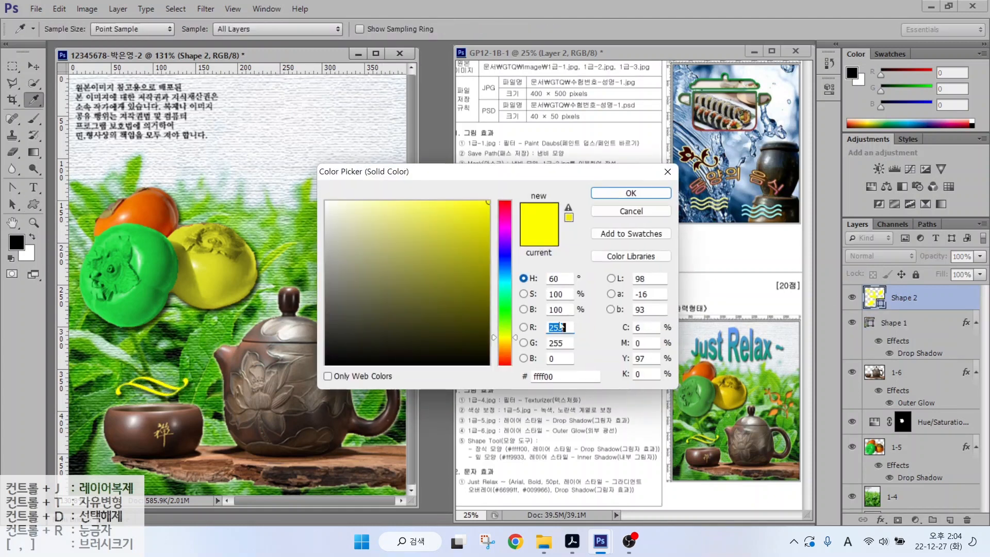
type("ff9933")
key("Return")
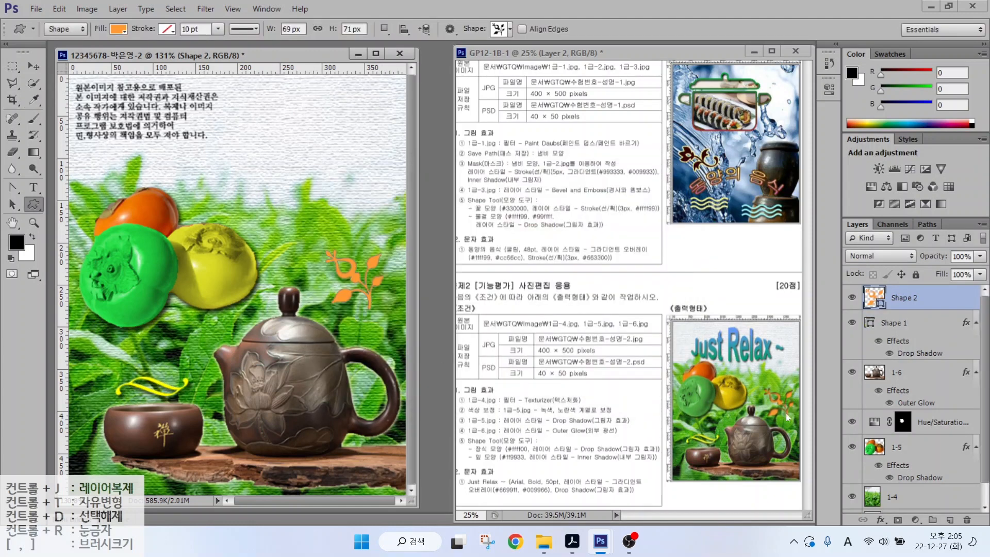
- Add an Inner Shadow to the leaf, enlarge it to about 124% and shift it right and down
left_click(881, 521)
left_click(905, 410)
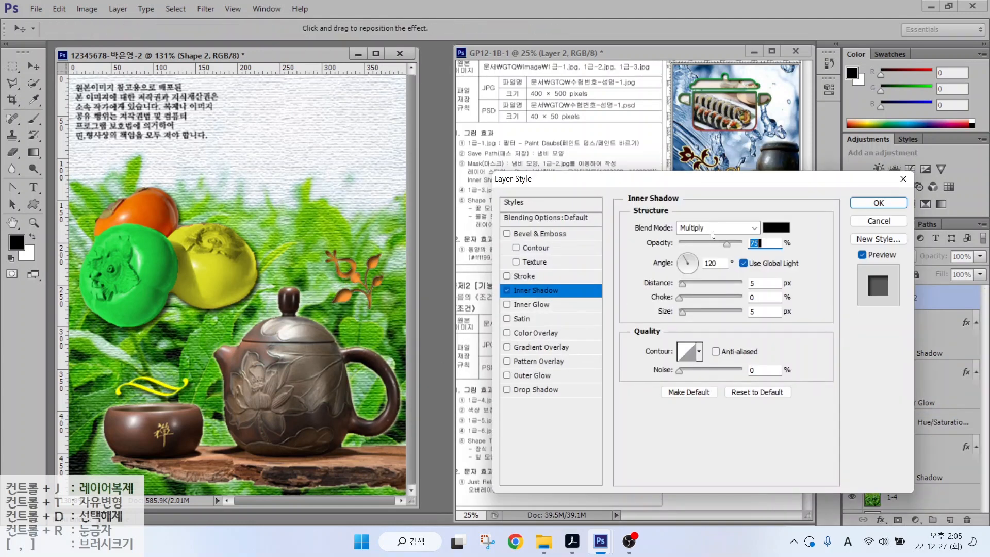
key("ctrl+t")
left_click_drag(326, 250, 311, 235)
left_click_drag(346, 268, 354, 279)
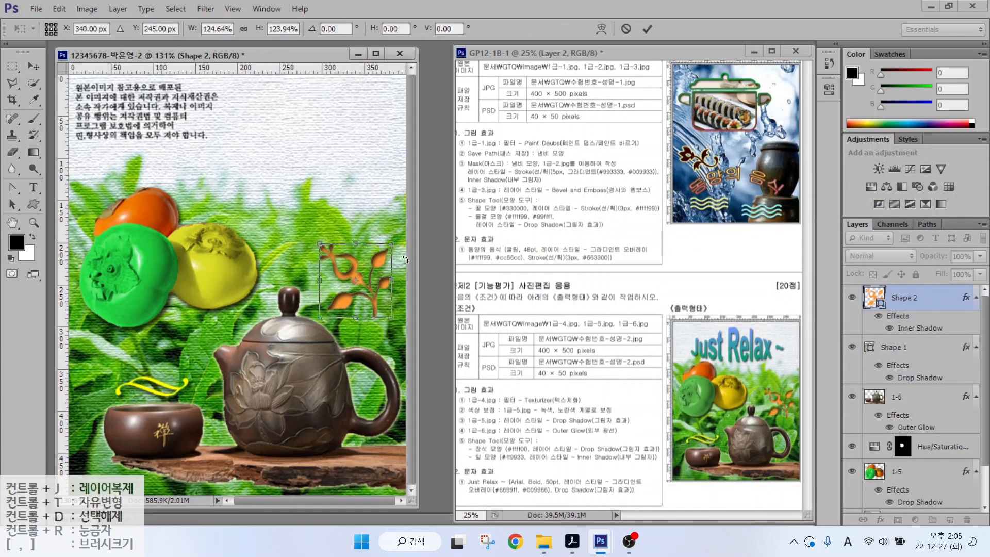
key("Return")
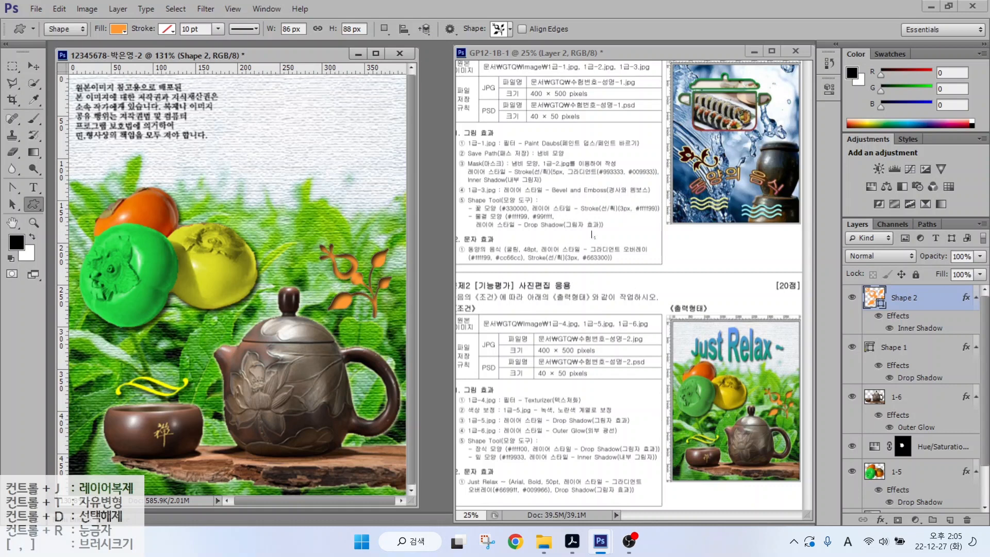
left_click(34, 189)
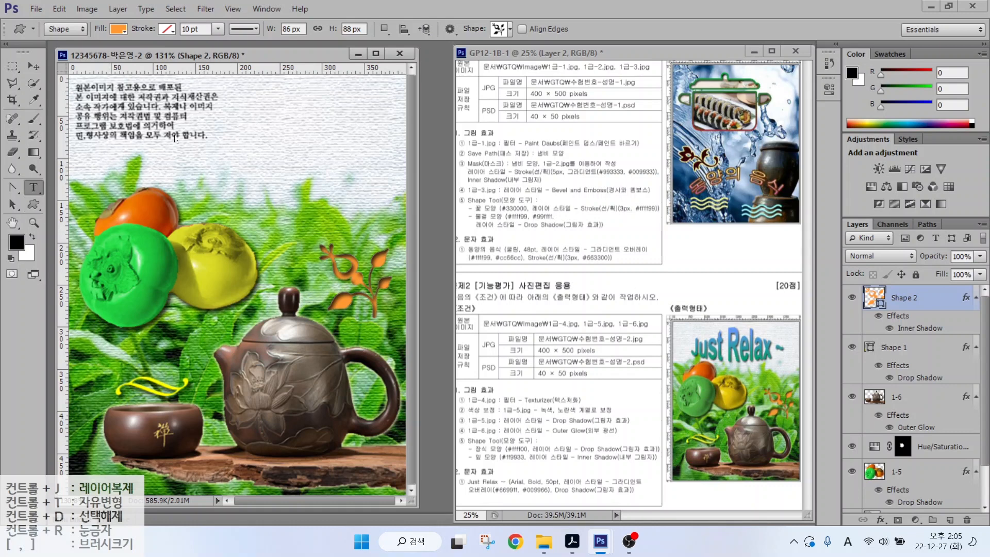
- Type the title 'Just Relax~' near the top in Arial Bold 50 pt
left_click(119, 150)
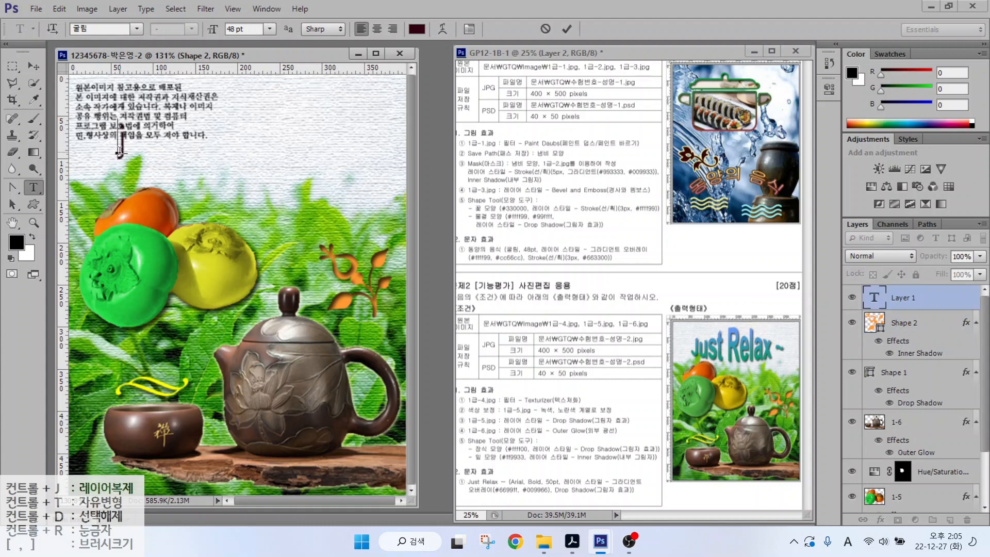
type("Just Relax~")
key("ctrl+Return")
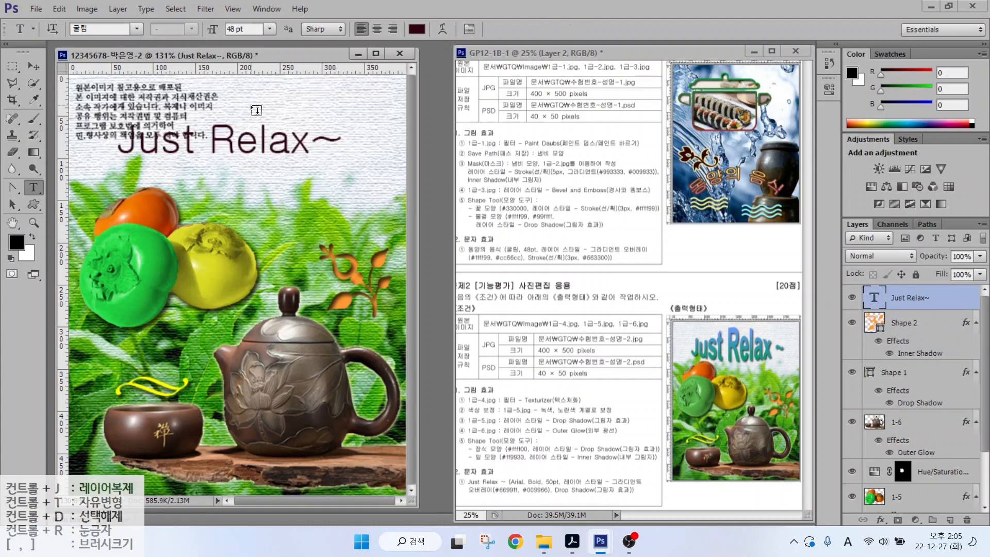
left_click(137, 29)
left_click_drag(310, 139, 309, 205)
left_click(101, 251)
left_click(192, 29)
left_click(175, 108)
type("50")
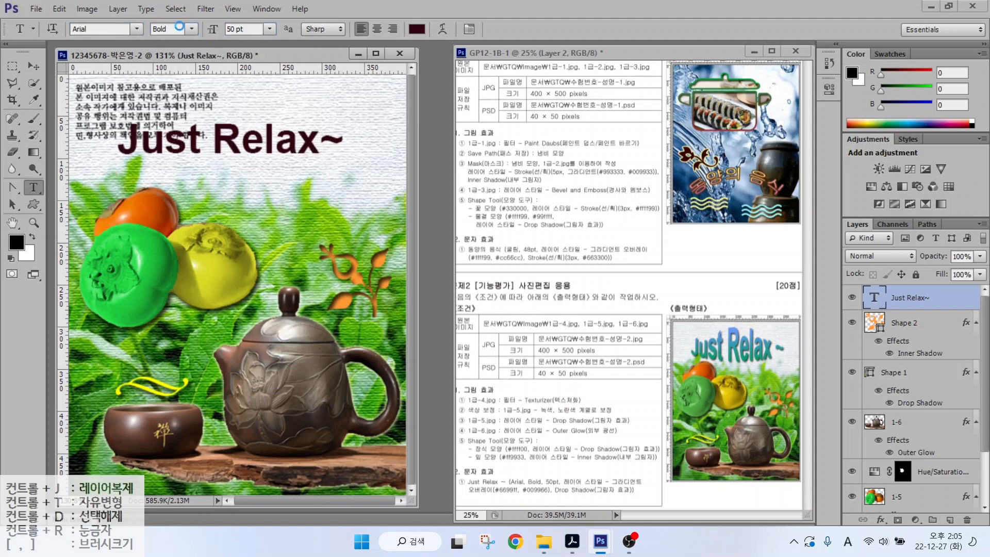
key("Return")
- Give the title a Gradient Overlay from #6699ff to #009966
left_click(880, 520)
left_click(895, 466)
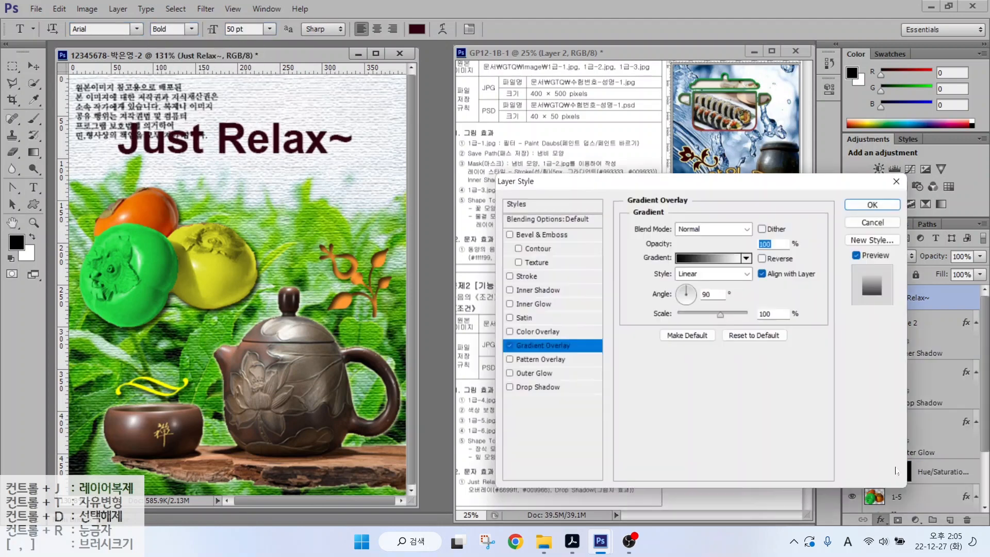
left_click(722, 257)
double_click(426, 315)
type("6699ff")
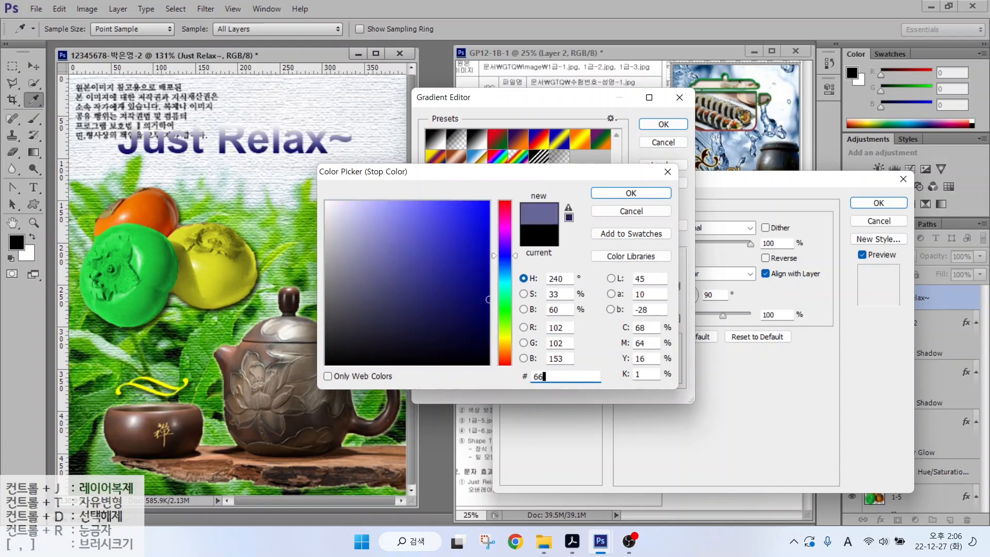
key("Return")
double_click(676, 319)
type("009966")
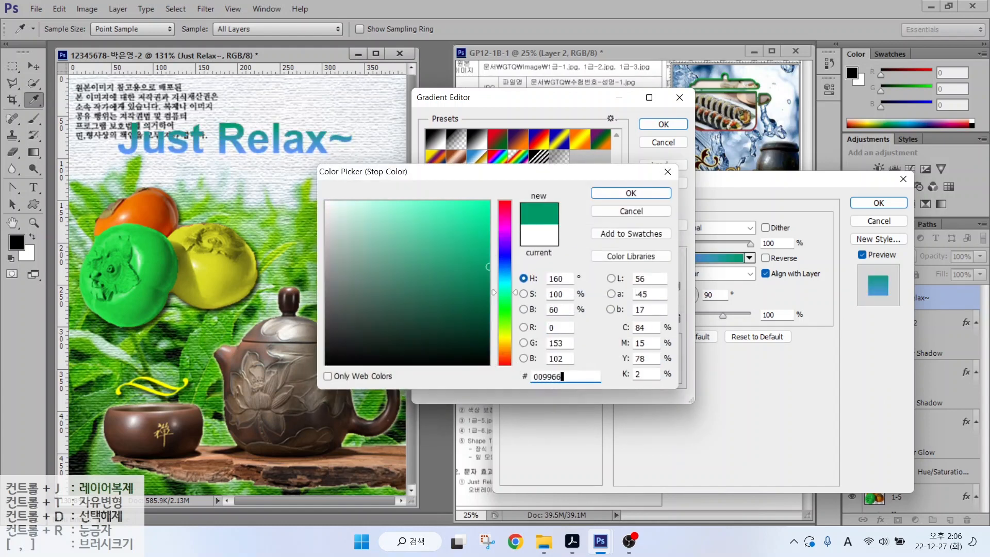
key("Return")
left_click(663, 124)
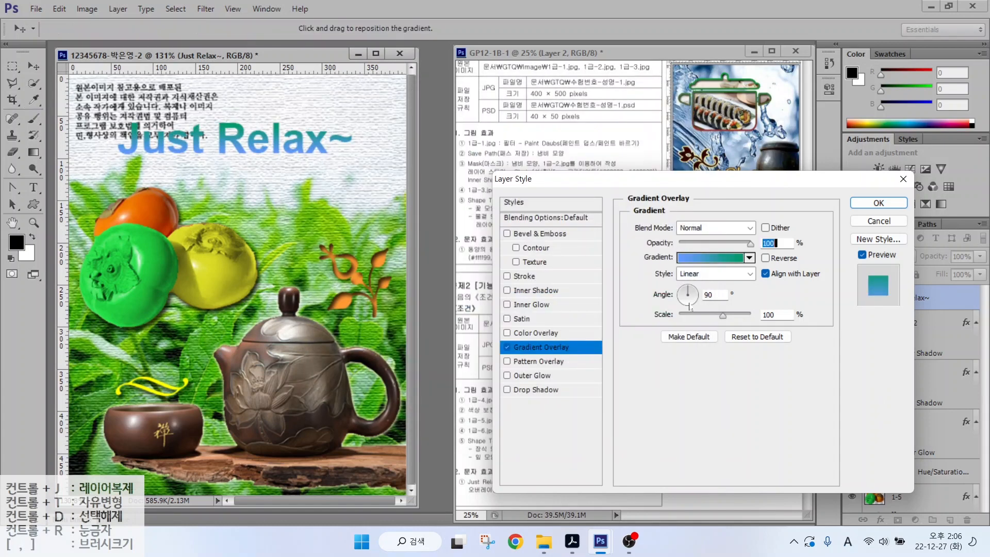
- Set the gradient angle to -90° and add a Drop Shadow to the title
double_click(714, 294)
type("-90")
left_click(535, 390)
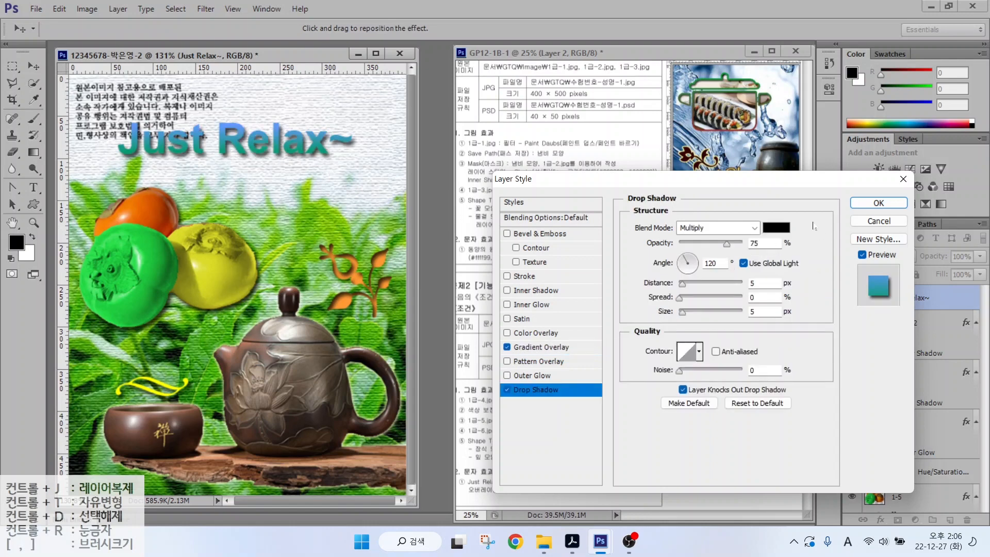
key("Return")
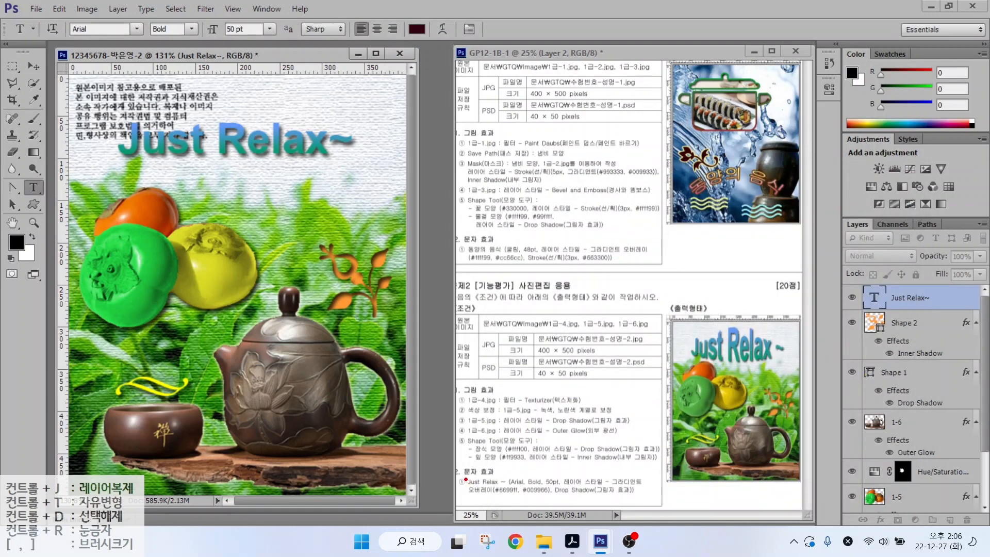
- Make further adjustments to the title layer before warping it
left_click_drag(453, 502, 667, 470)
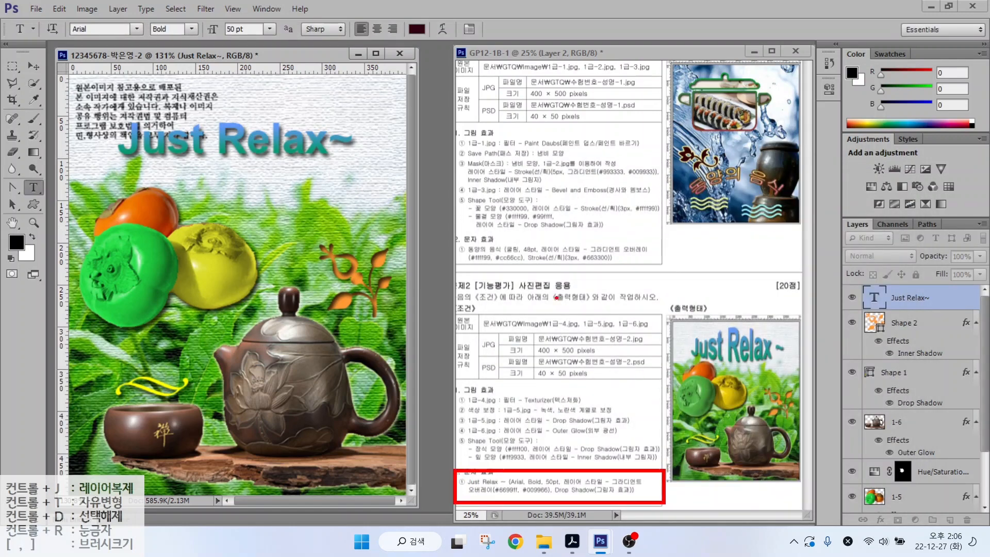
mouse_move(701, 334)
left_mouse_down()
mouse_move(756, 328)
mouse_move(773, 345)
left_mouse_up()
mouse_move(694, 359)
left_mouse_down()
mouse_move(743, 367)
mouse_move(777, 357)
left_mouse_up()
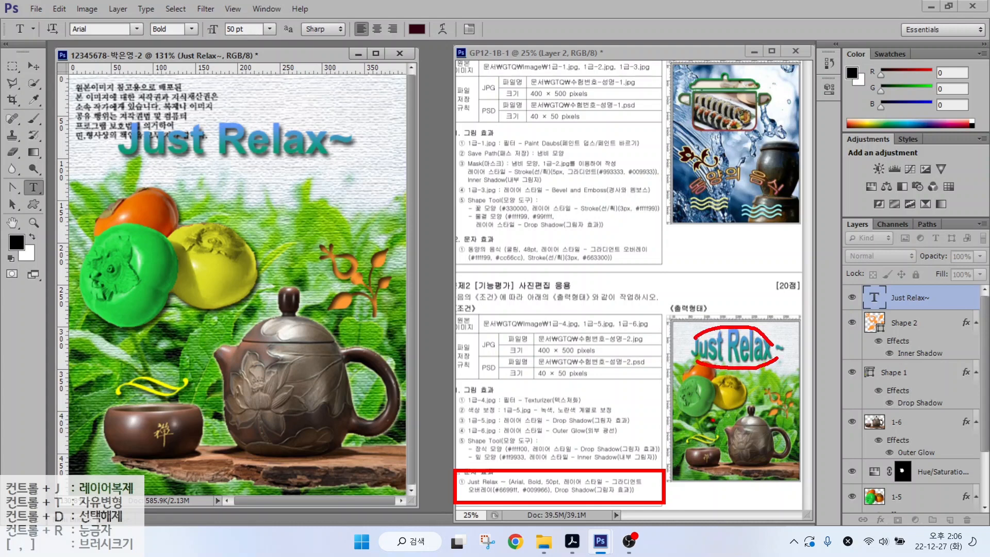
mouse_move(456, 29)
left_mouse_down()
mouse_move(424, 36)
mouse_move(434, 12)
left_mouse_up()
key("Escape")
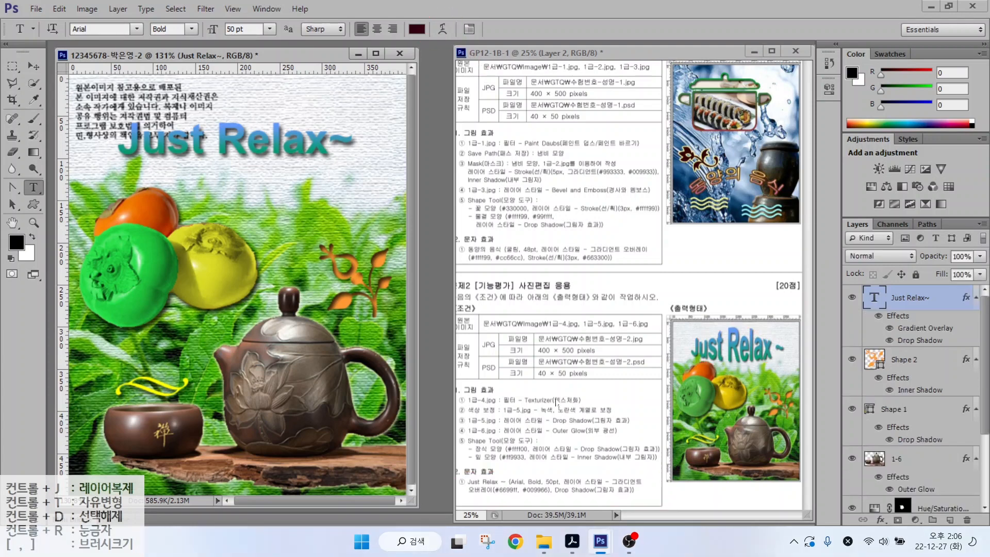
left_click(443, 29)
- Warp the 'Just Relax~' title with the Bulge style
left_click(496, 190)
left_click(477, 285)
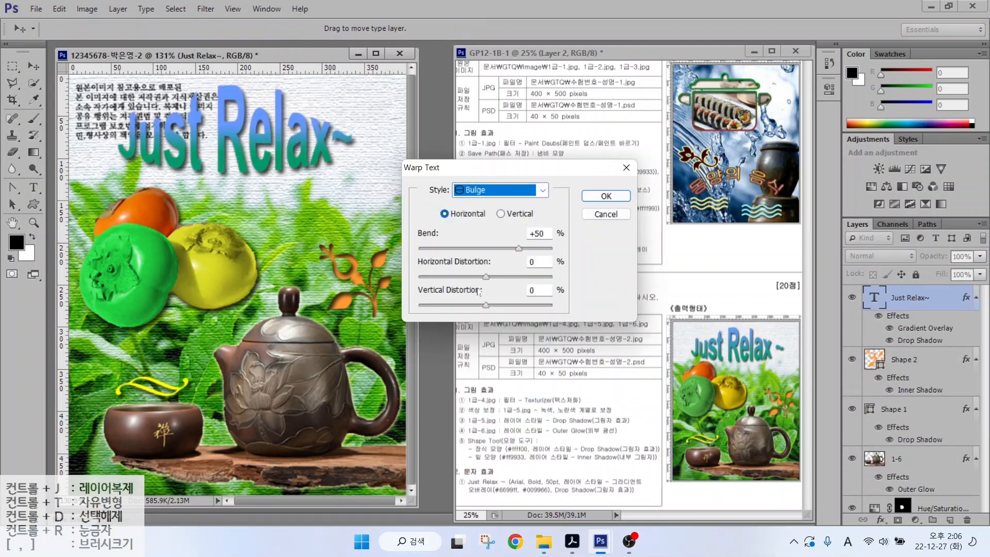
key("Escape")
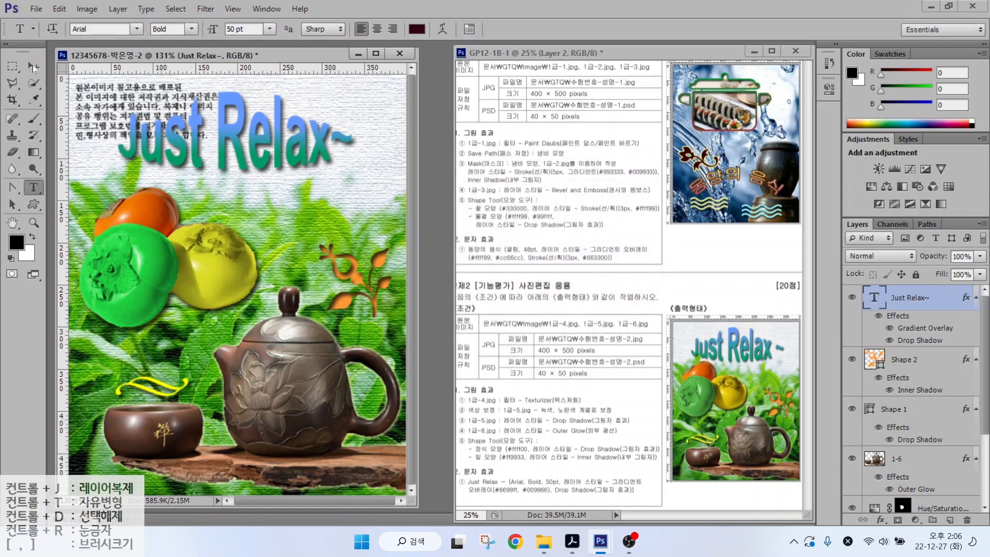
- Nudge the title slightly right and down with the Move tool
key("v")
left_click_drag(230, 138, 235, 146)
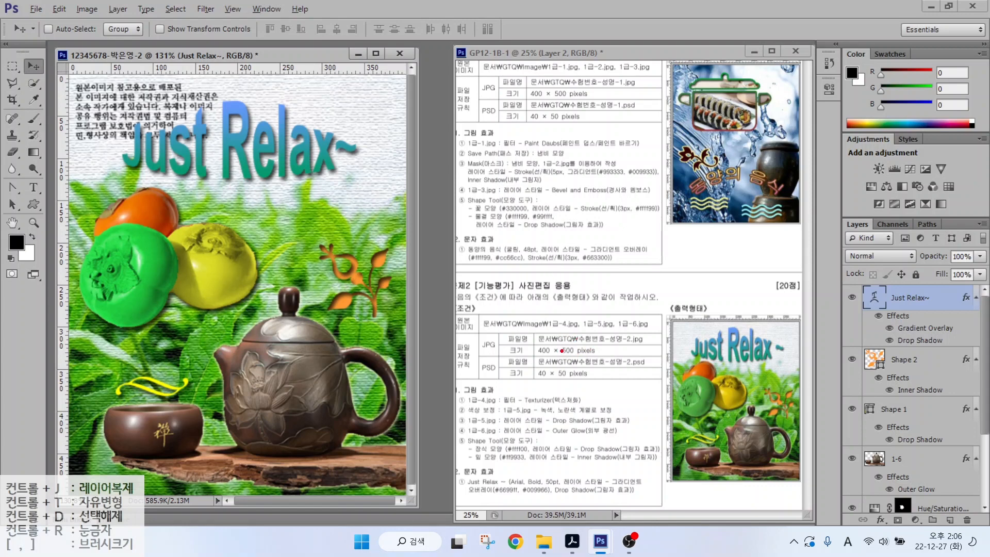
left_click_drag(527, 328, 618, 359)
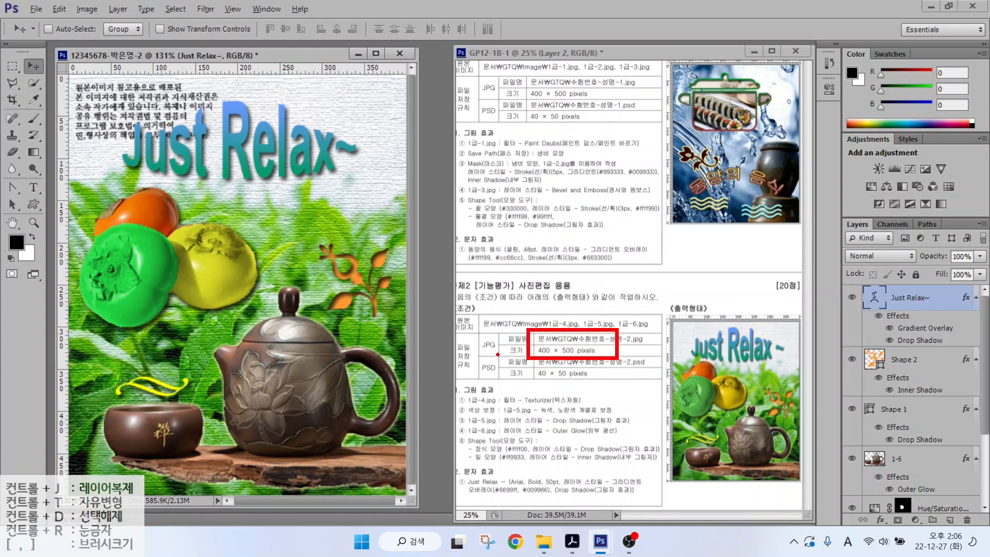
mouse_move(498, 354)
left_mouse_down()
mouse_move(475, 351)
mouse_move(495, 323)
left_mouse_up()
left_click_drag(527, 364, 586, 382)
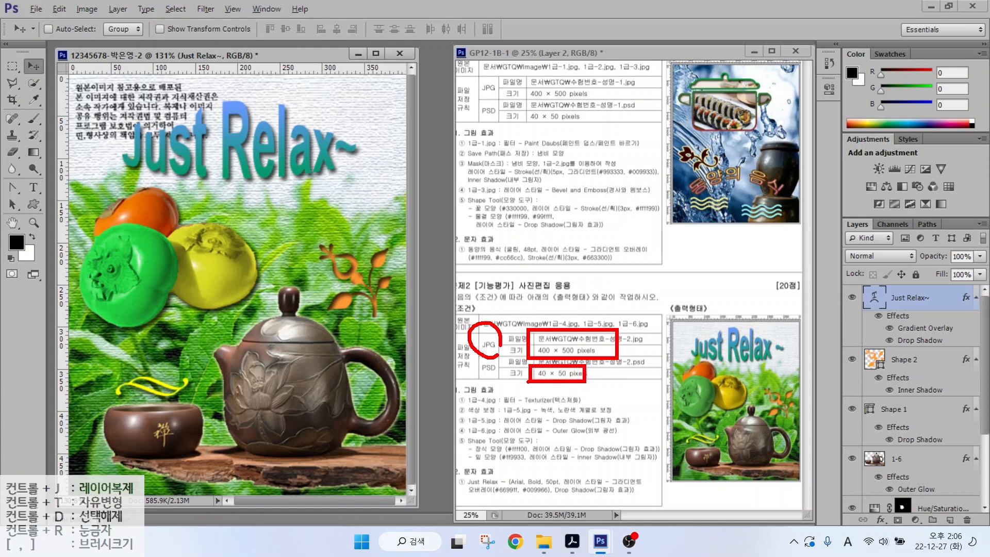
left_click_drag(501, 374, 499, 359)
key("Escape")
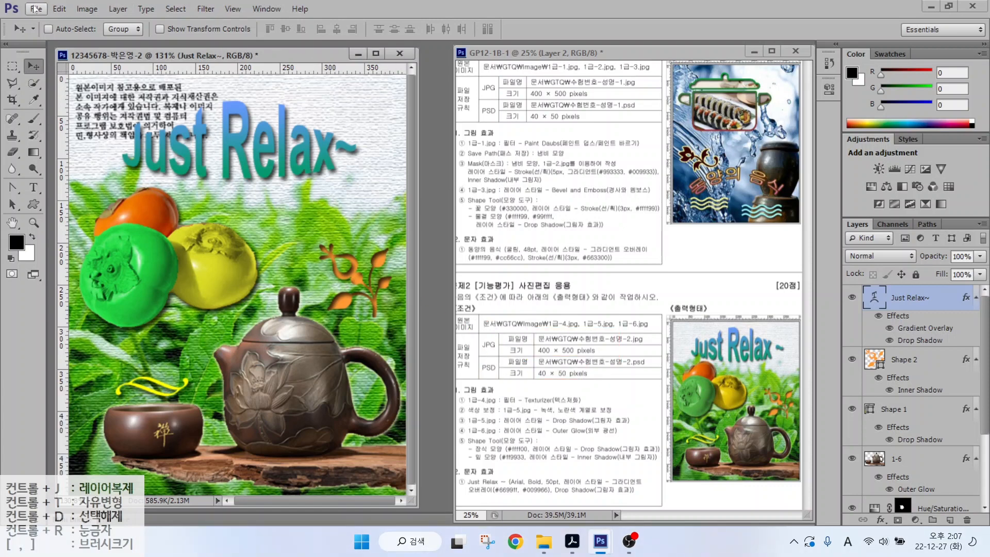
left_click(36, 9)
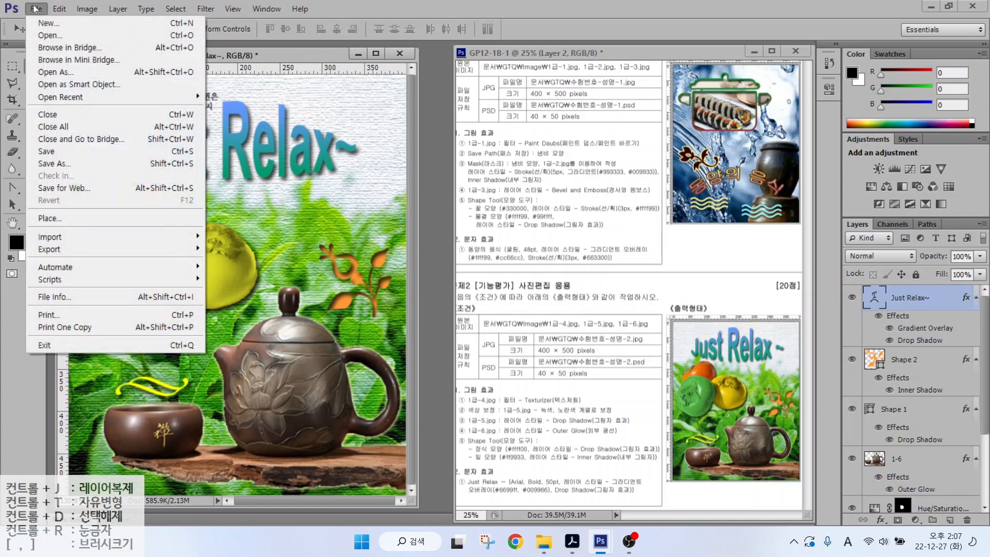
- Save the composition as a JPEG in Documents > GTQ at Quality 12 (Maximum)
left_click(48, 152)
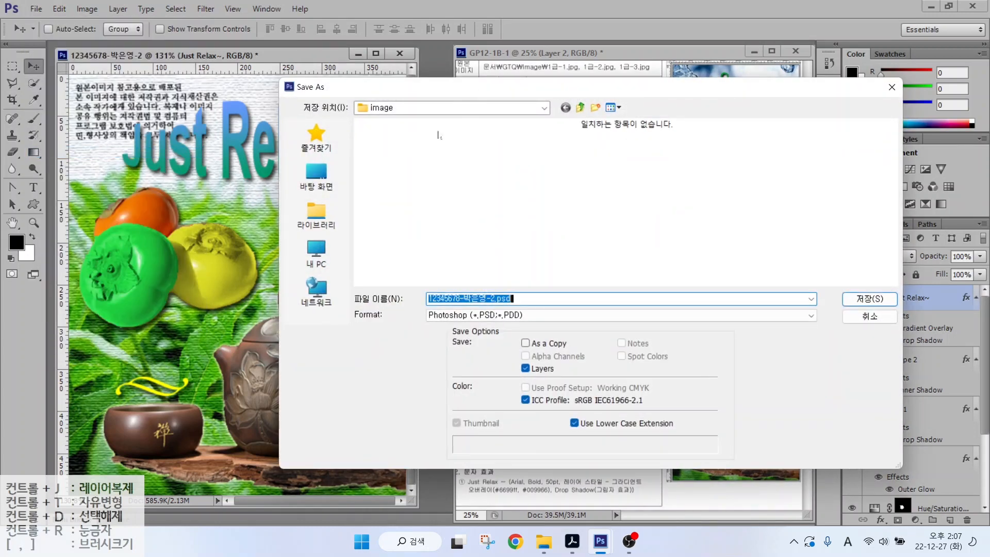
left_click(316, 216)
double_click(442, 133)
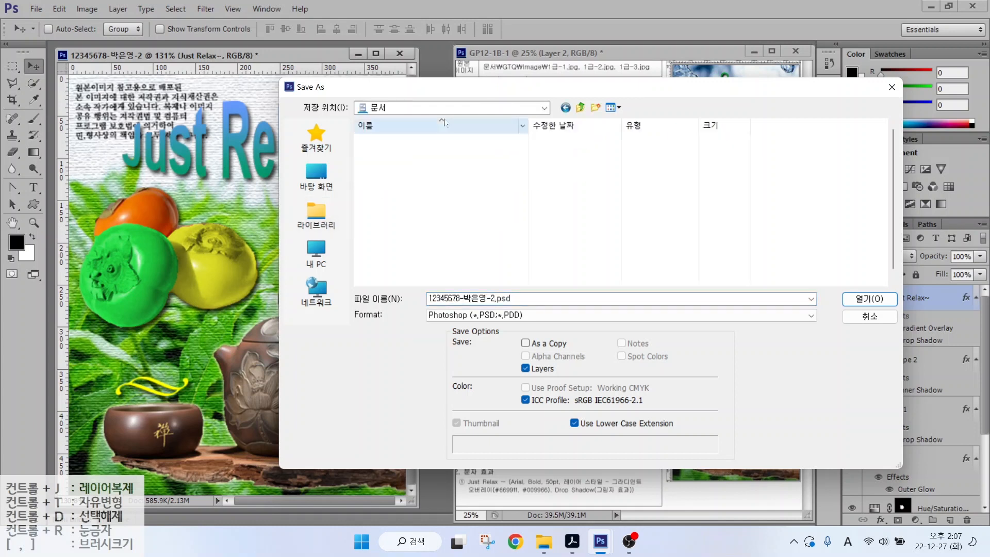
double_click(402, 161)
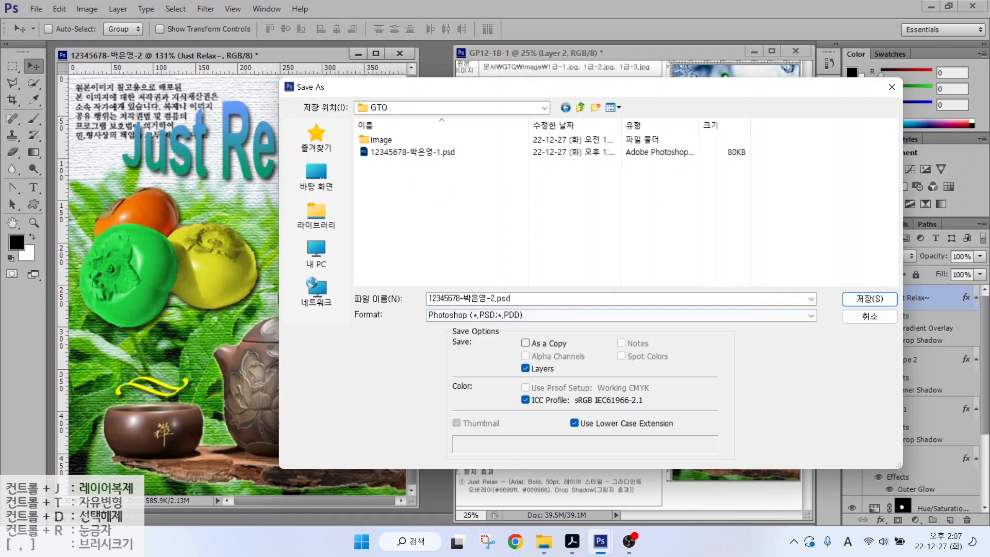
left_click(495, 299)
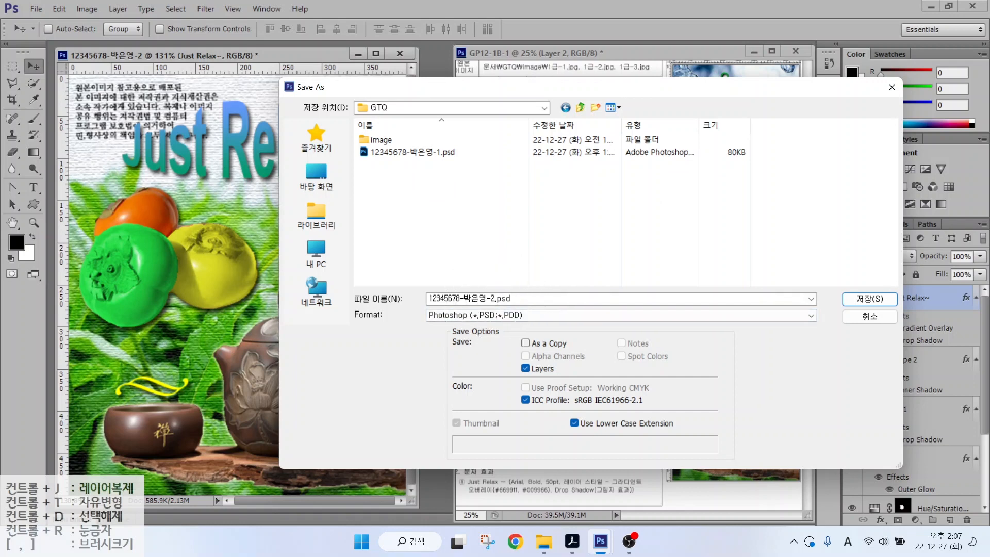
left_click(483, 316)
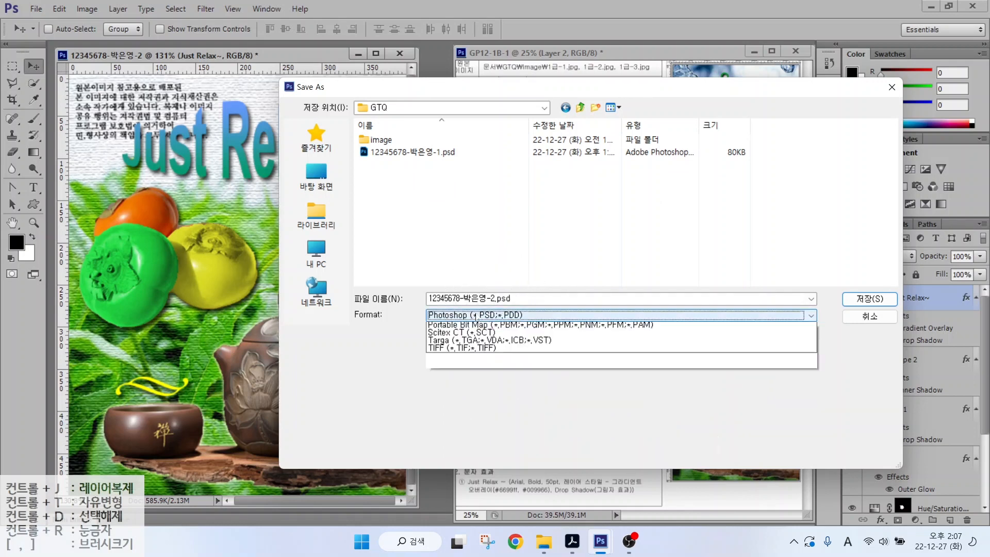
left_click(452, 387)
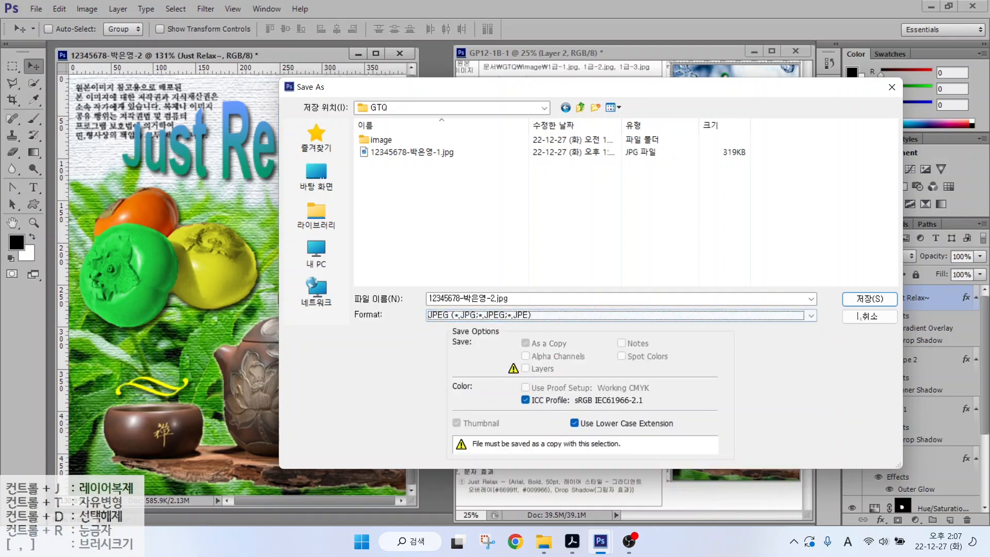
key("Return")
left_click(494, 194)
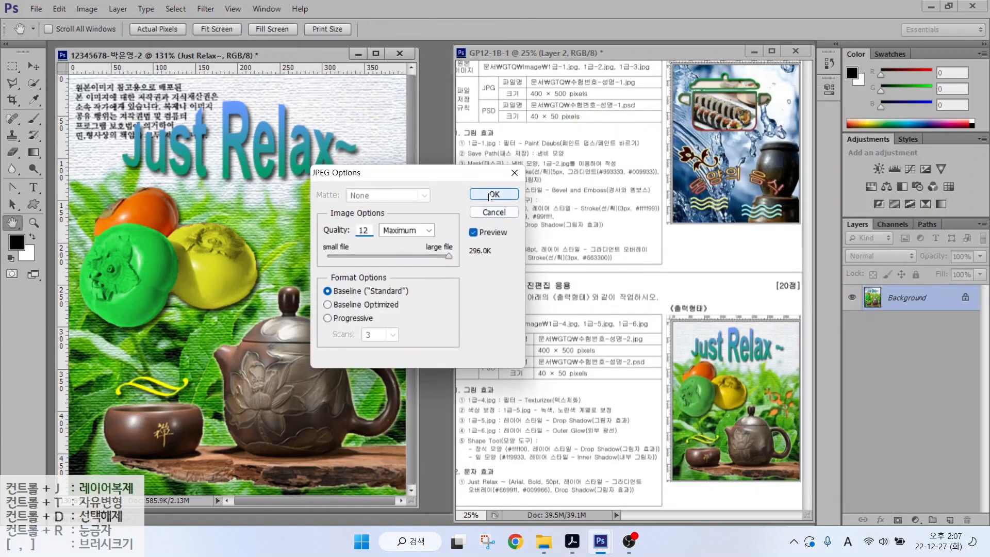
key("v")
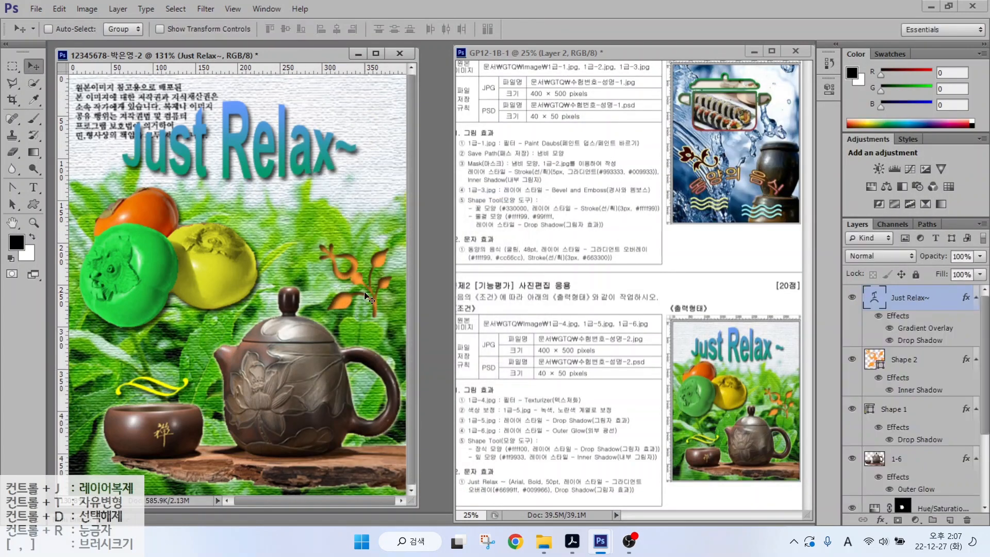
- Resize the image to 40 × 50 pixels
left_click(87, 10)
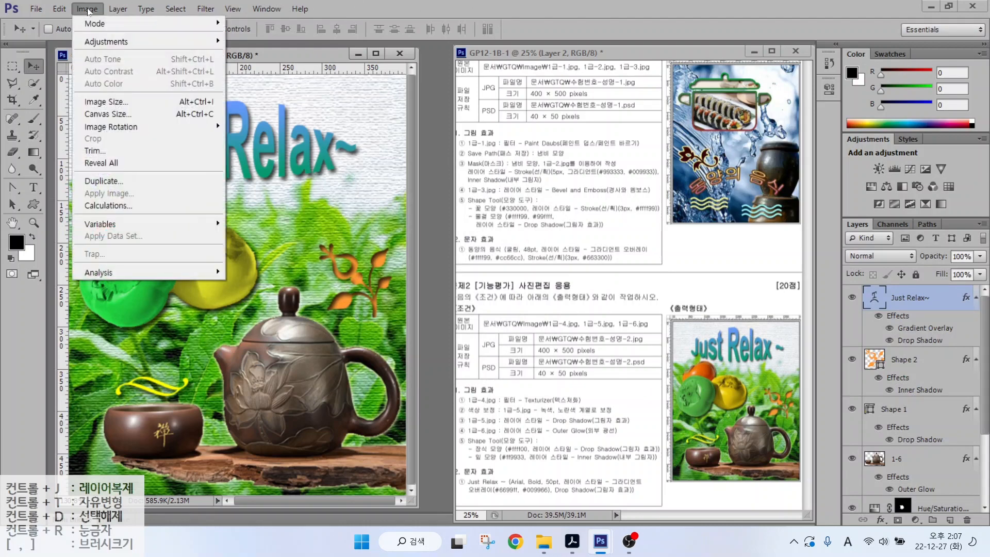
left_click(101, 102)
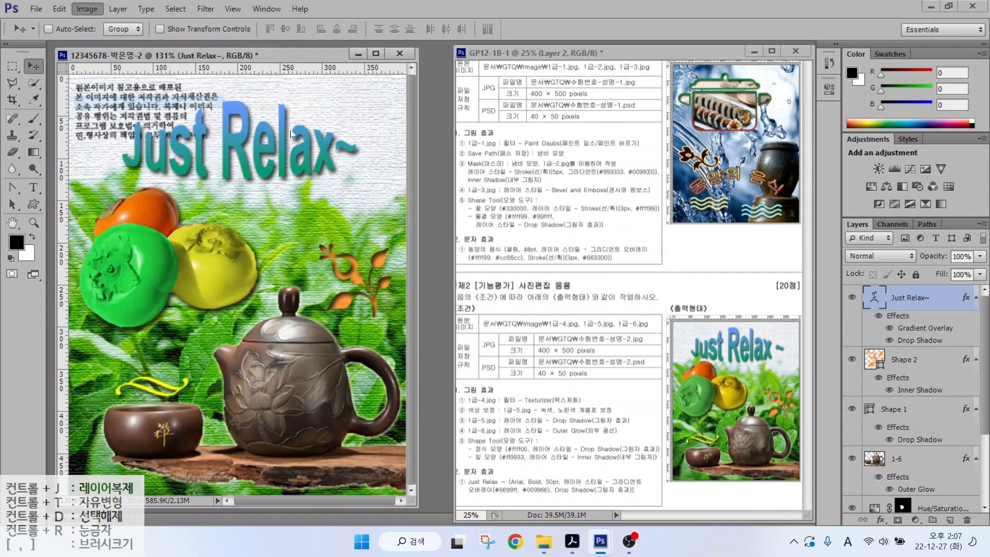
type("40")
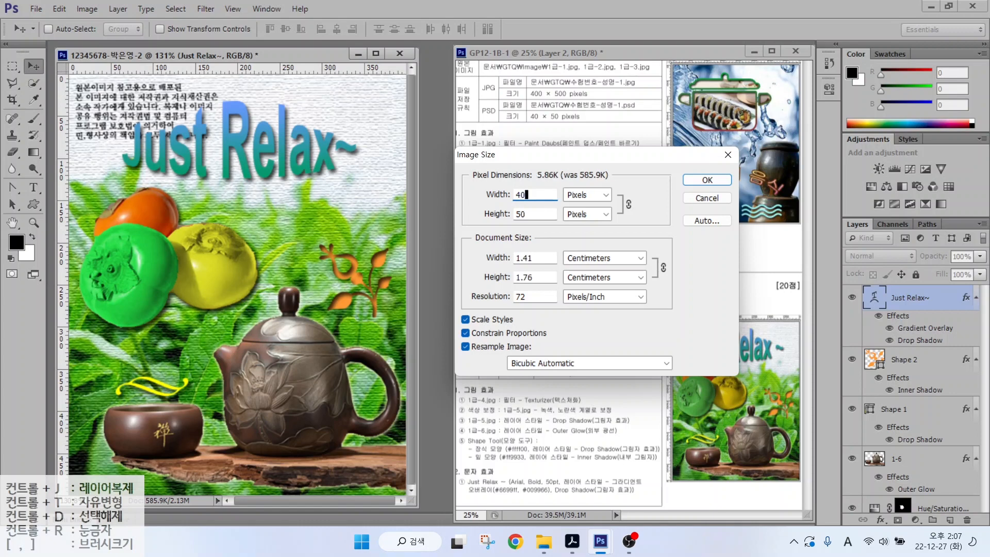
key("Return")
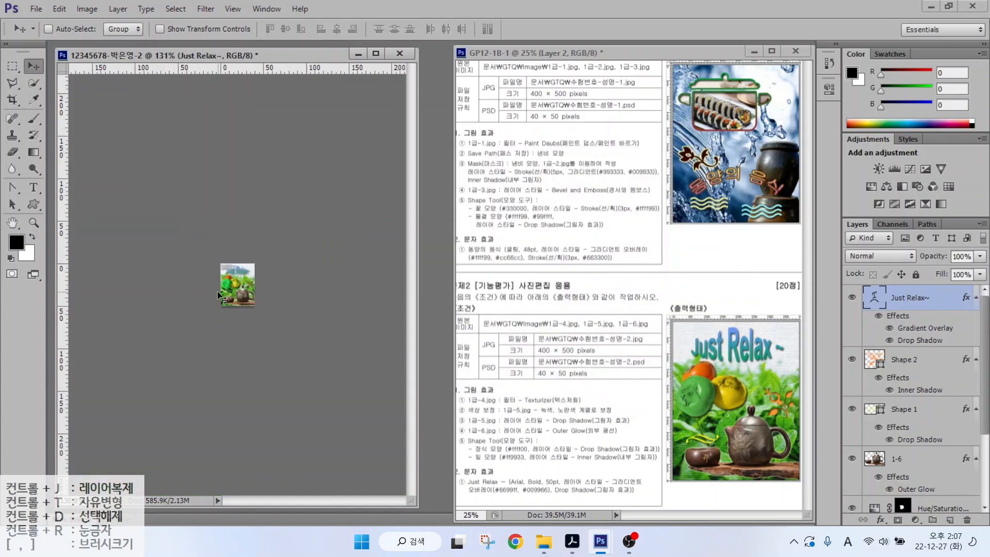
- Save the small version as a Photoshop PSD in the GTQ folder
left_click(29, 10)
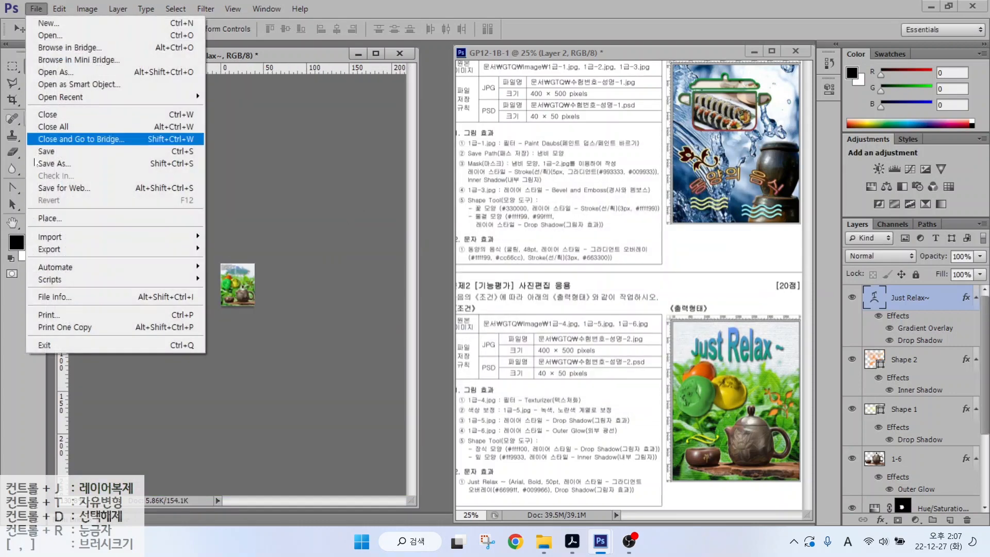
left_click(44, 152)
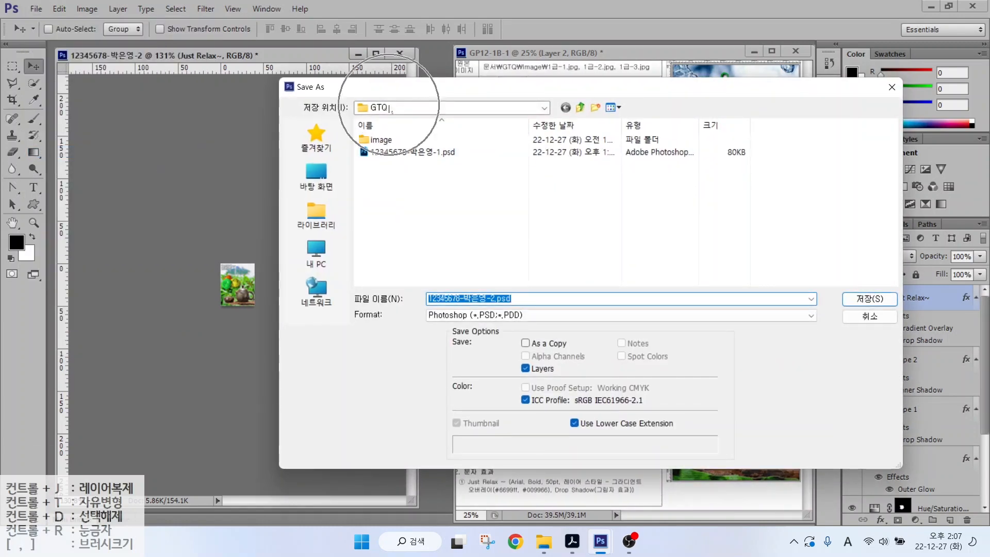
left_click(466, 320)
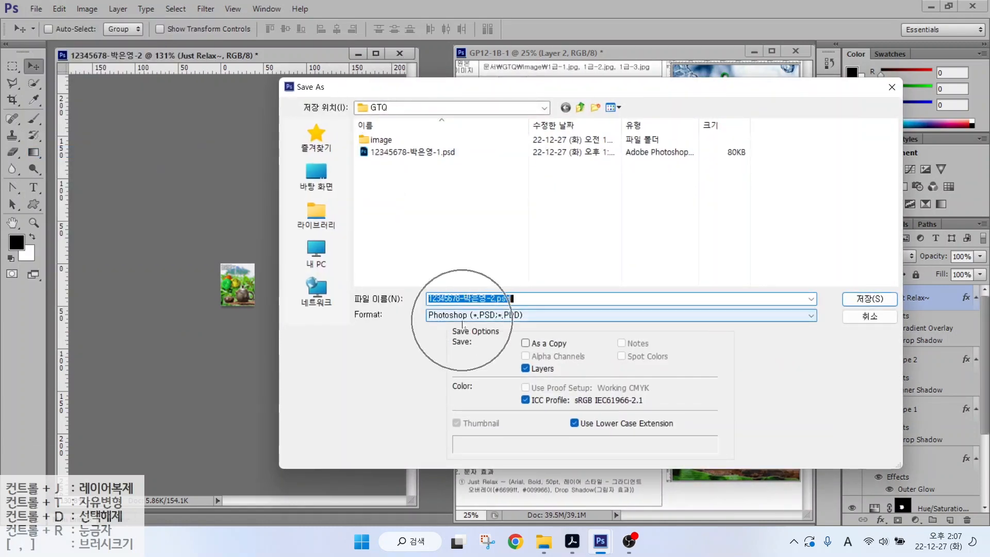
key("Return")
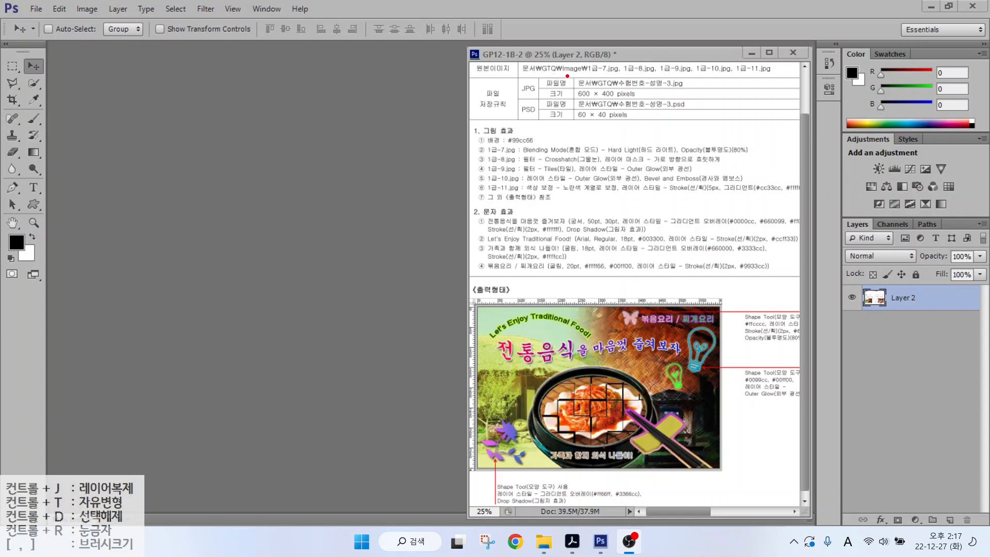
- Create a new white 600 × 400 pixel, 72 ppi RGB document for problem 3
left_click_drag(566, 75, 690, 105)
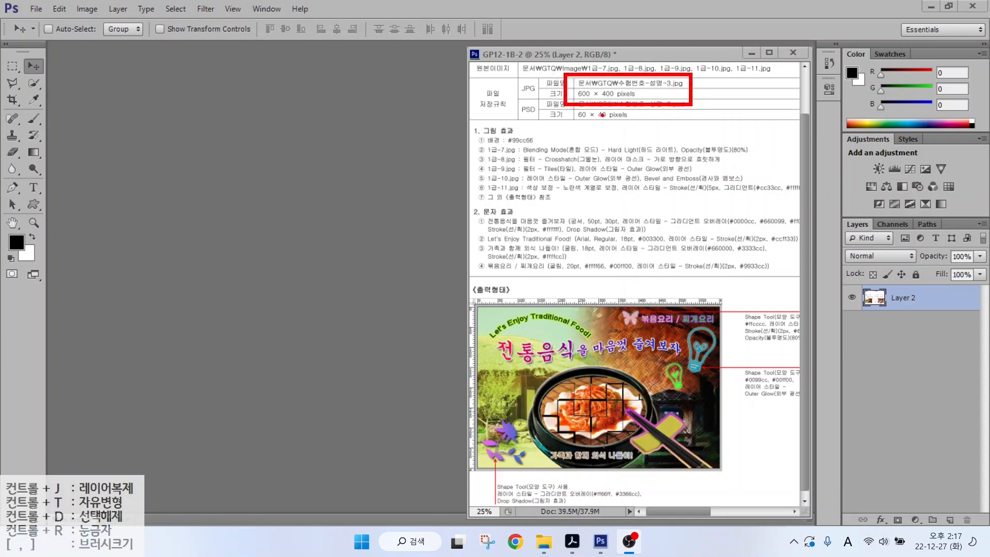
key("Escape")
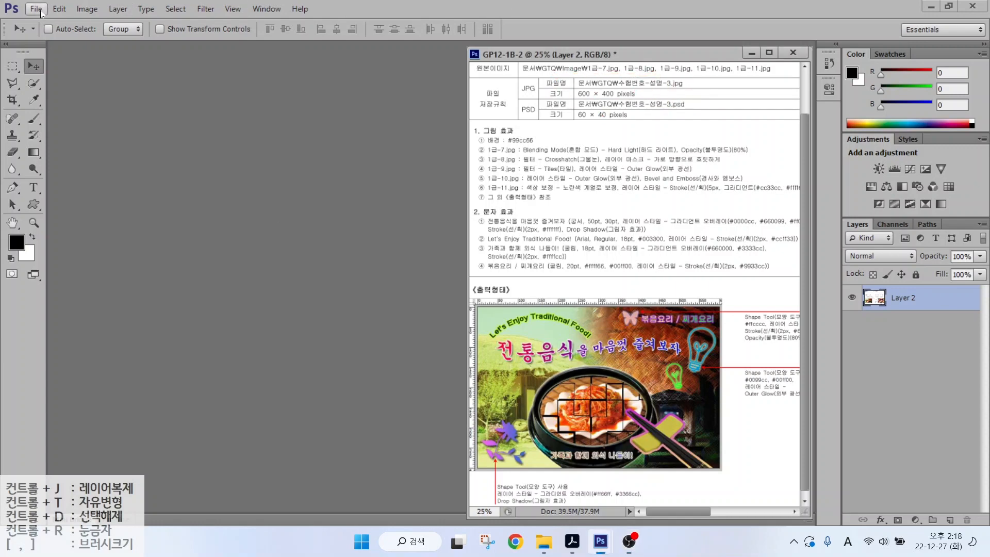
left_click(49, 11)
left_click(41, 23)
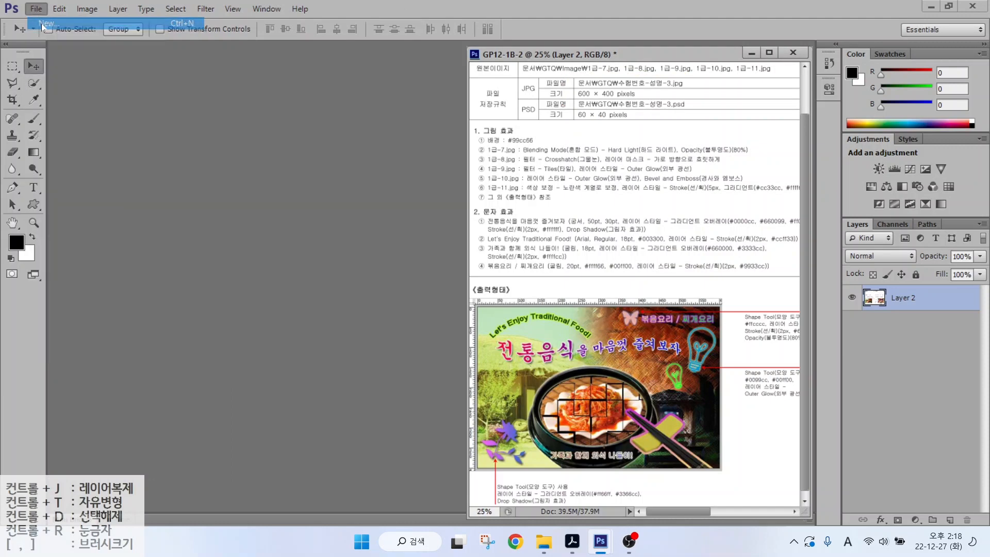
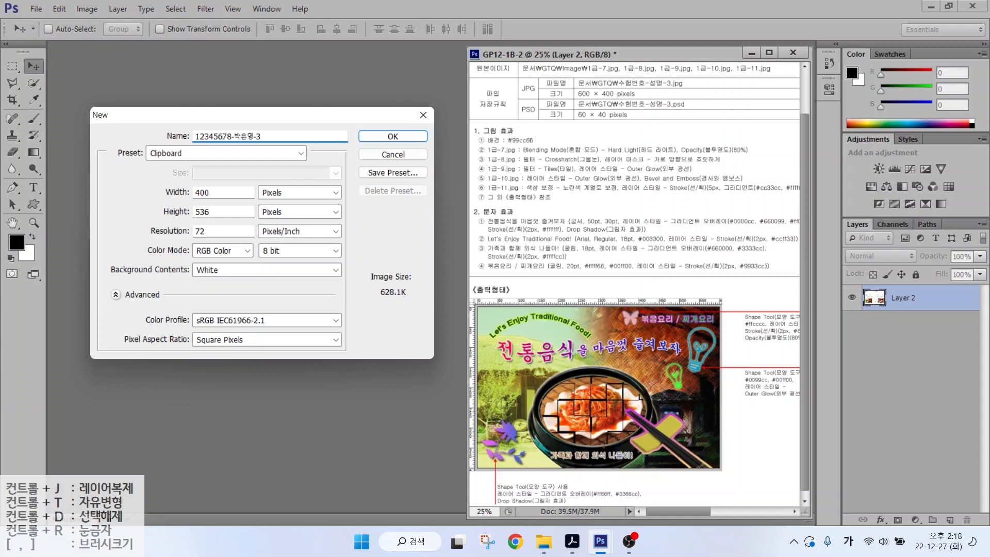
key("alt")
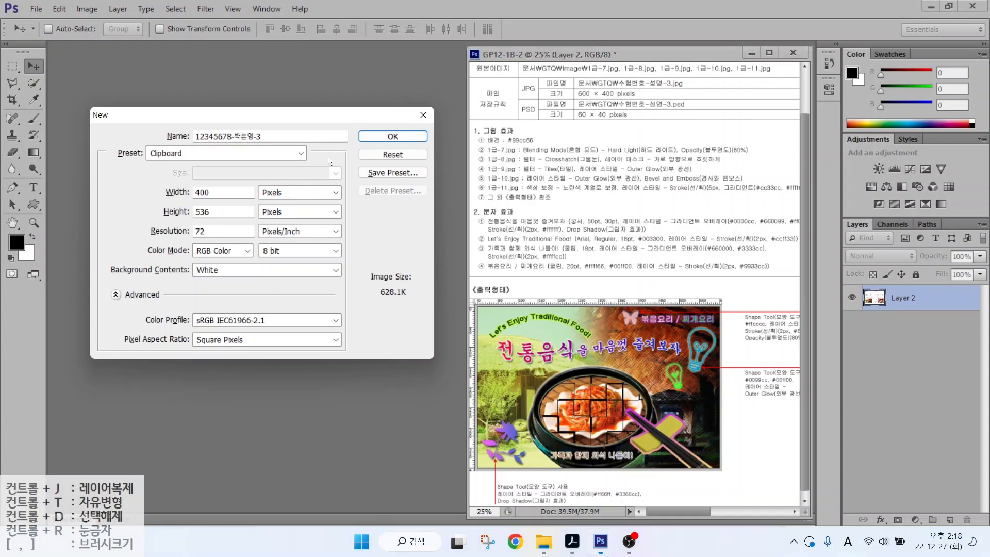
key("alt+w")
type("600")
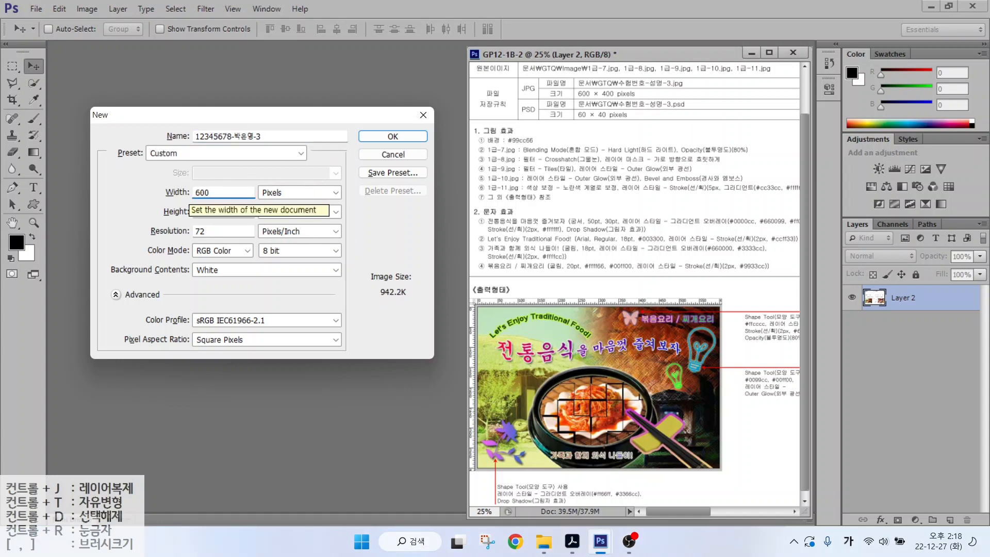
key("alt+h")
type("400")
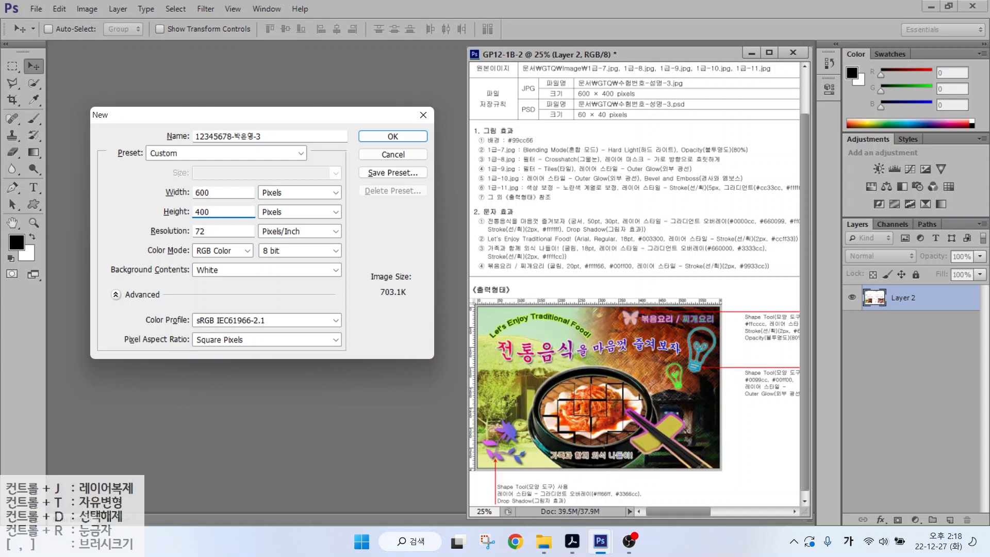
key("alt")
mouse_move(183, 220)
left_mouse_down()
mouse_move(240, 259)
mouse_move(237, 280)
left_mouse_up()
left_click_drag(196, 239, 277, 320)
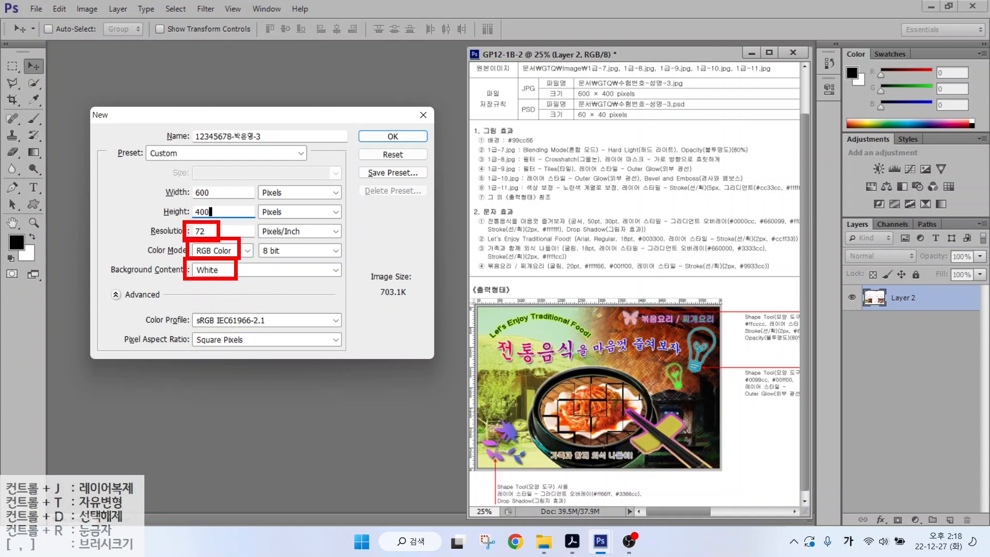
left_click(392, 136)
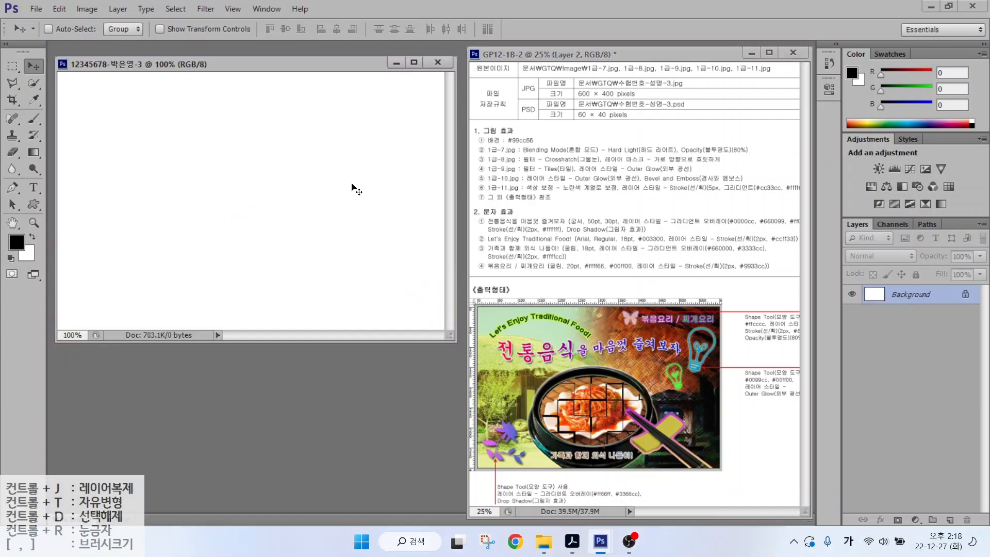
- Show rulers and nudge the new document window slightly into place
key("ctrl+r")
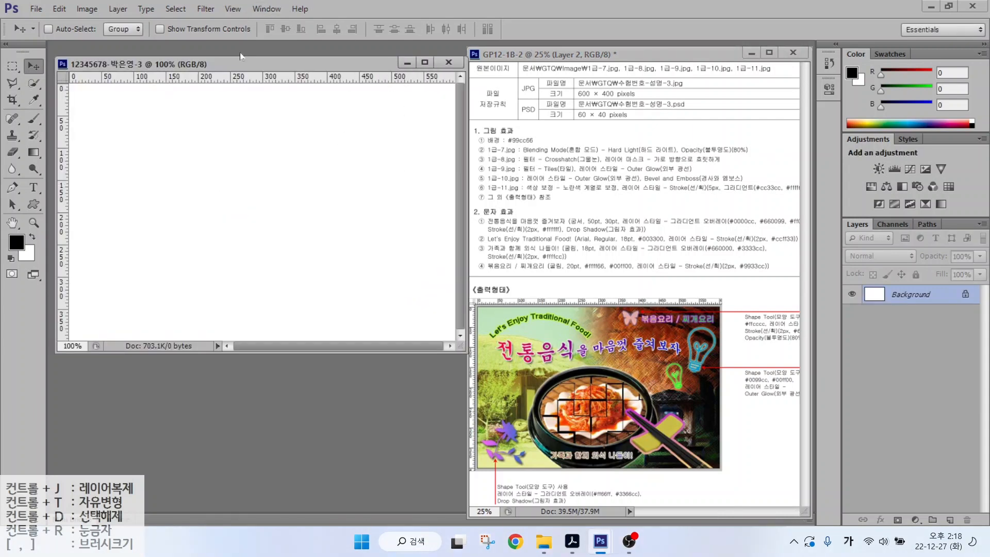
left_click_drag(222, 67, 217, 62)
key("ctrl")
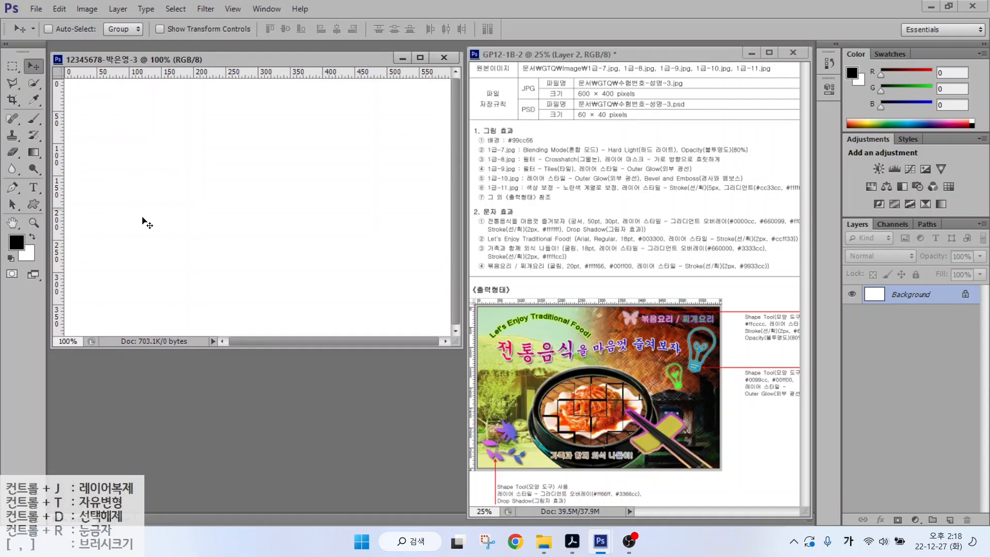
- Set the foreground colour to hex 99cc66
left_click(16, 241)
left_click(548, 375)
type("99c")
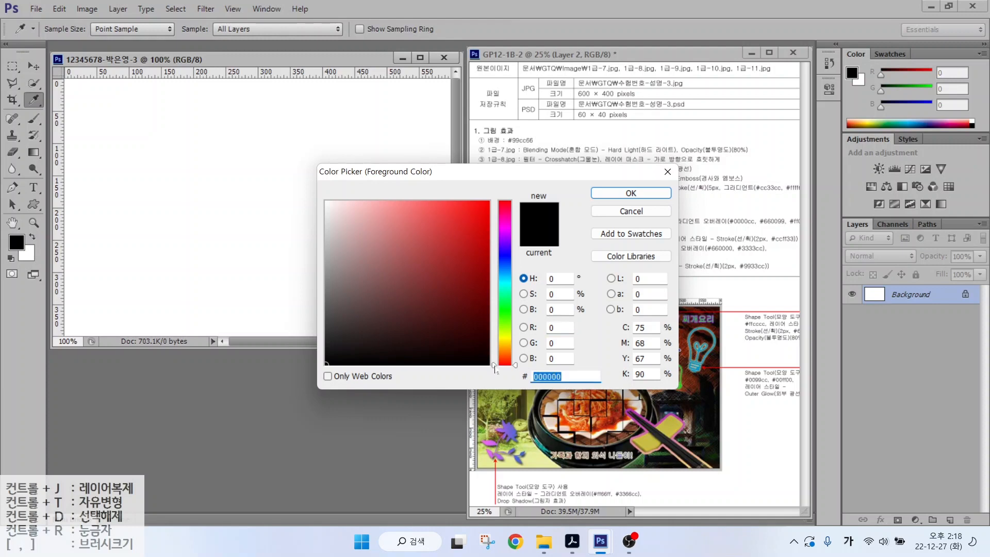
type("c66")
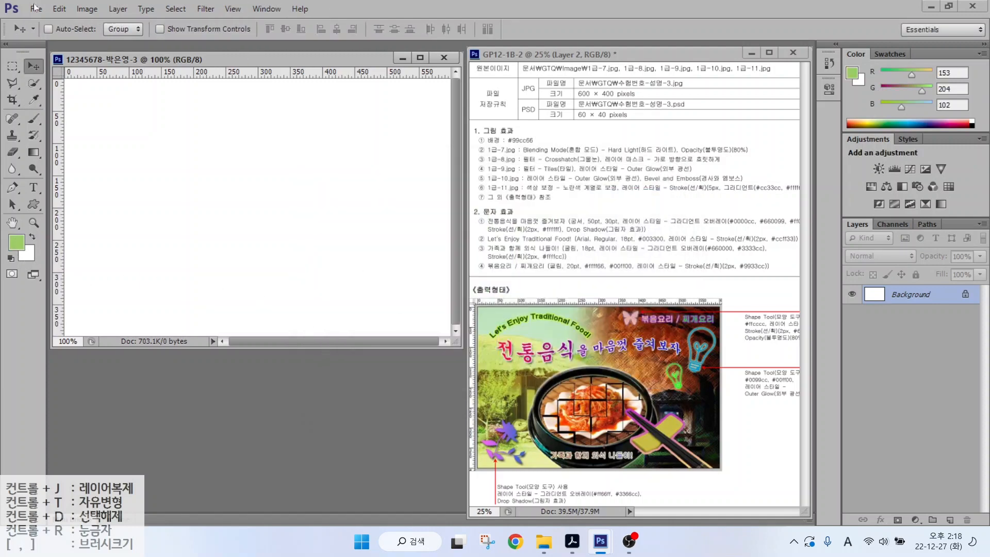
- Fill the canvas with the green foreground colour using Edit > Fill
left_click(58, 9)
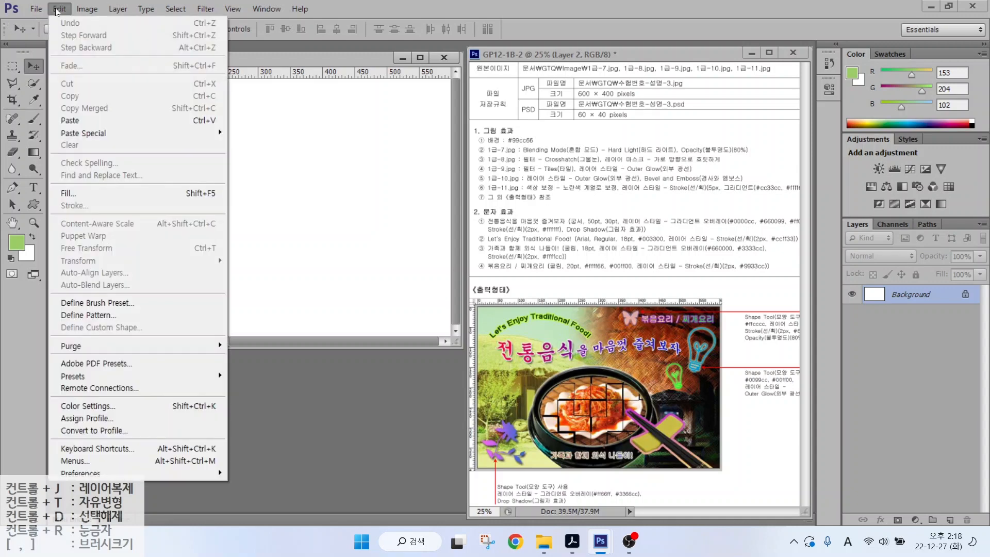
left_click(72, 192)
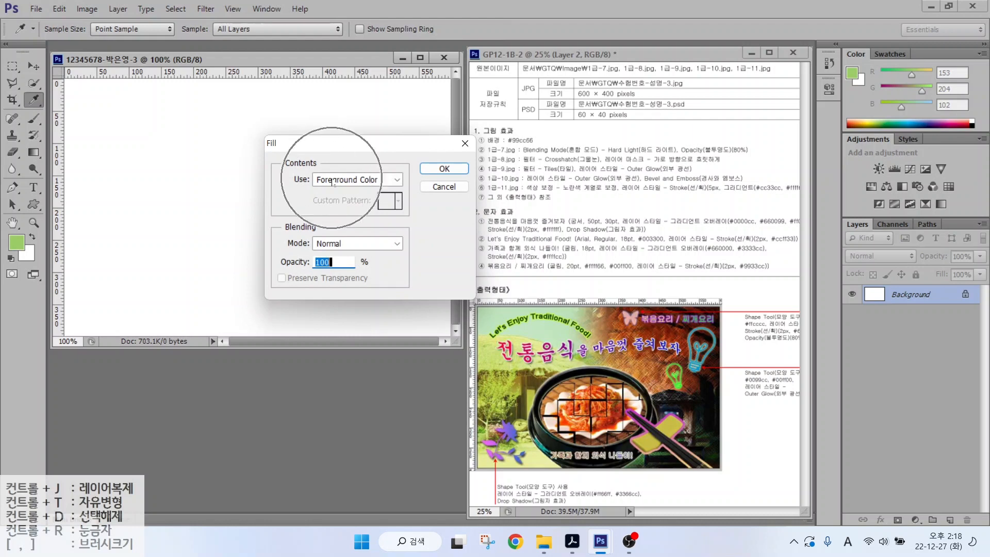
left_click(443, 168)
key("v")
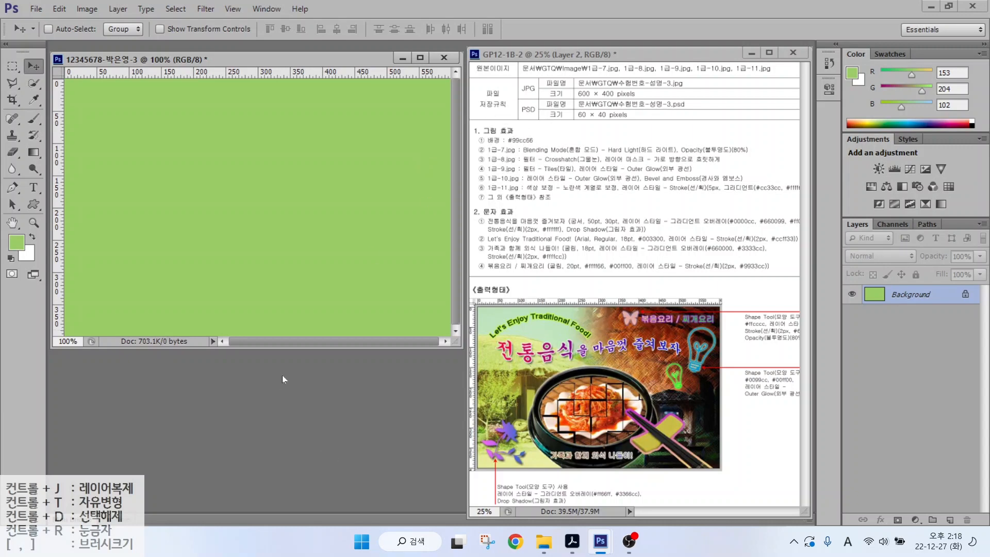
key("ctrl+o")
- Open 1급-7.JPG and resize it to 600 pixels wide (600 × 463)
left_click(673, 147)
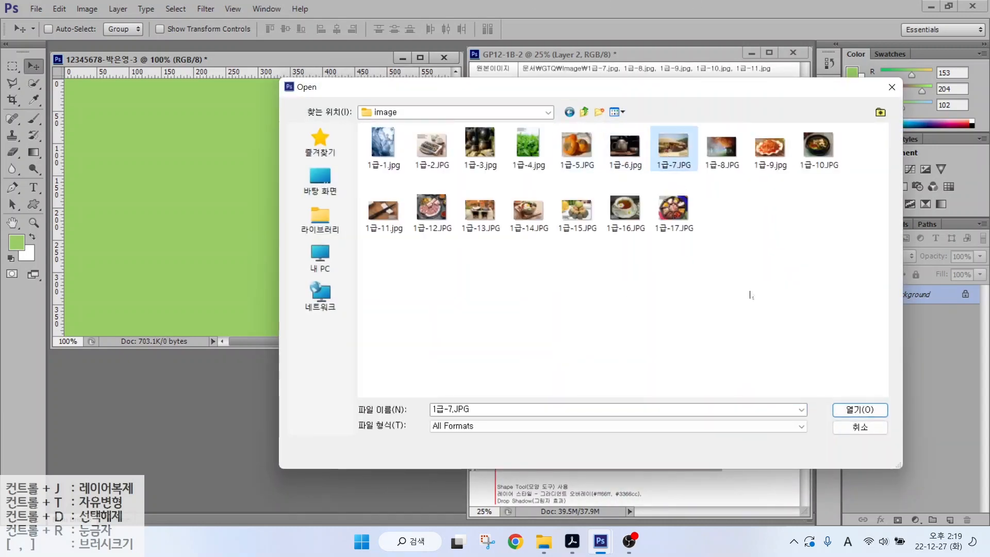
left_click(853, 411)
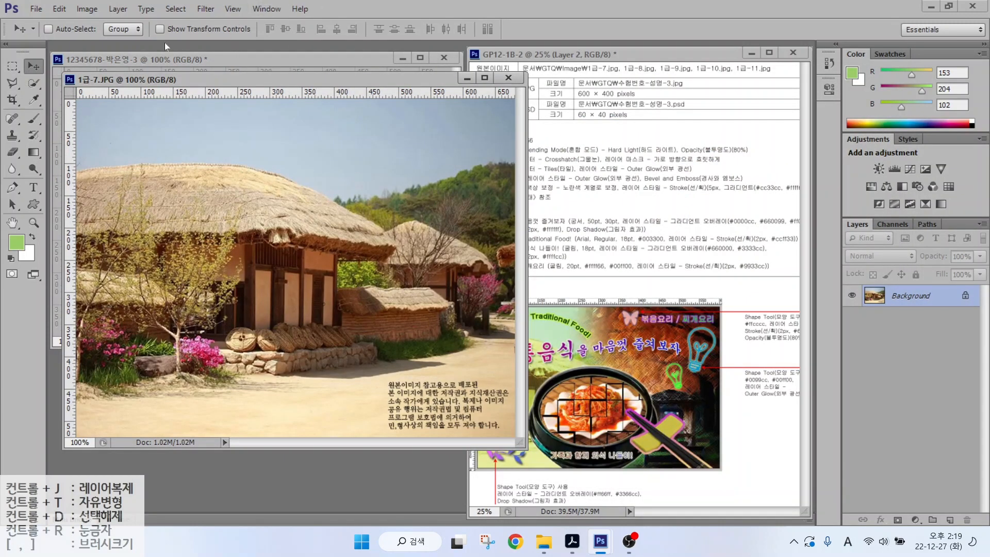
left_click(86, 8)
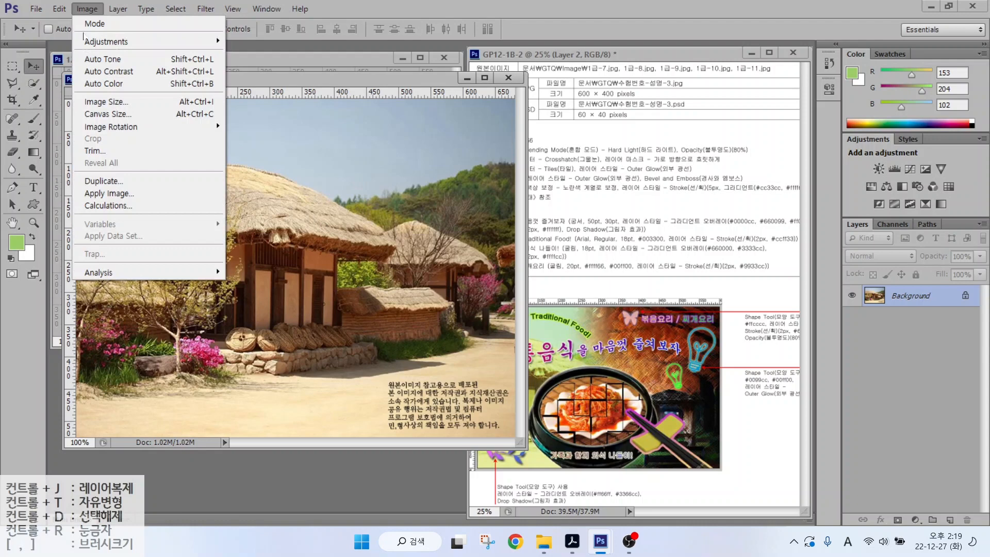
left_click(91, 102)
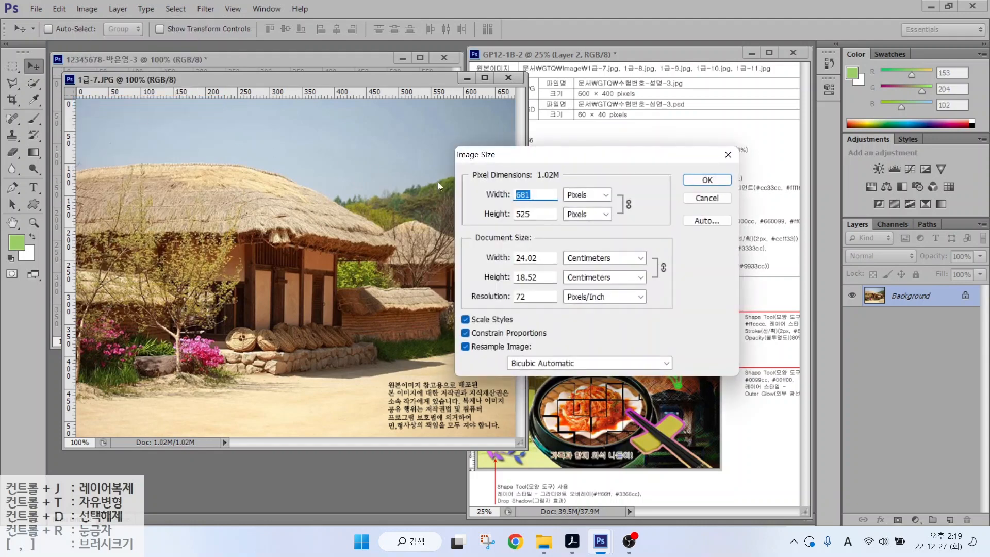
type("600")
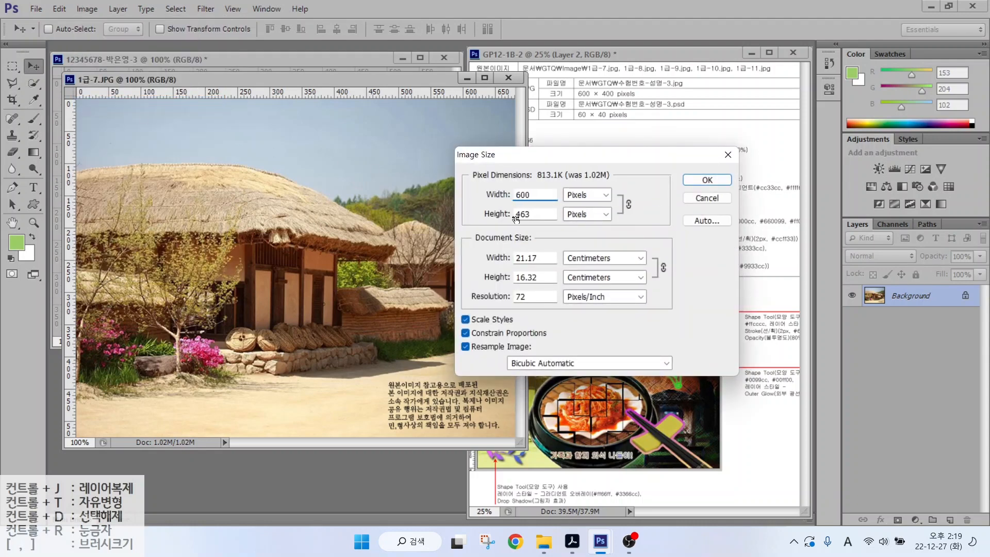
left_click(516, 216)
left_click(487, 216)
type("400")
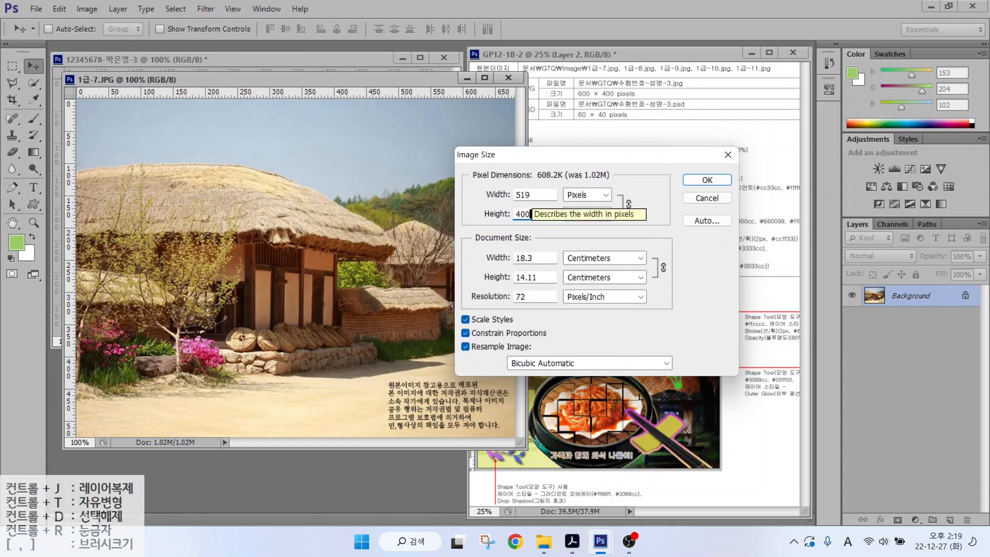
left_click(490, 195)
type("600")
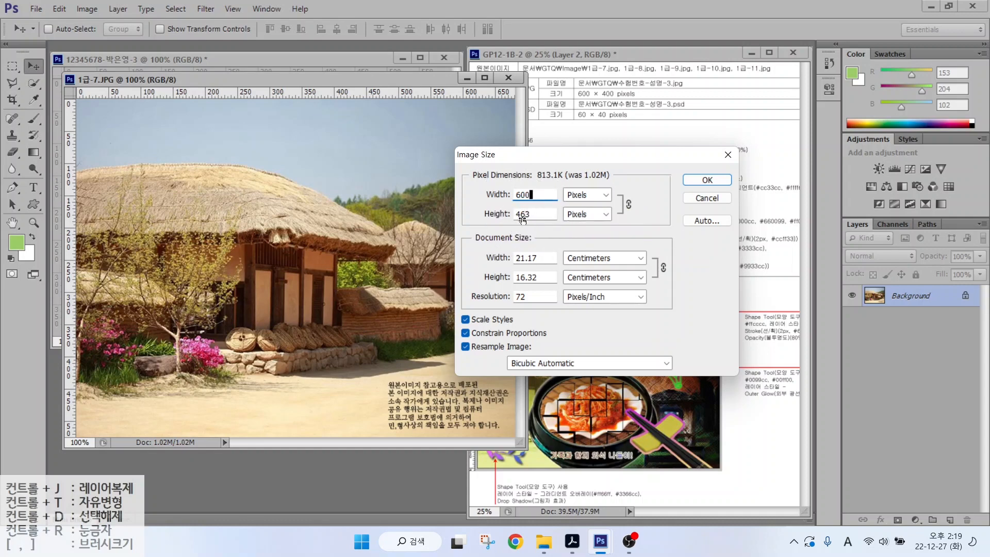
left_click(705, 180)
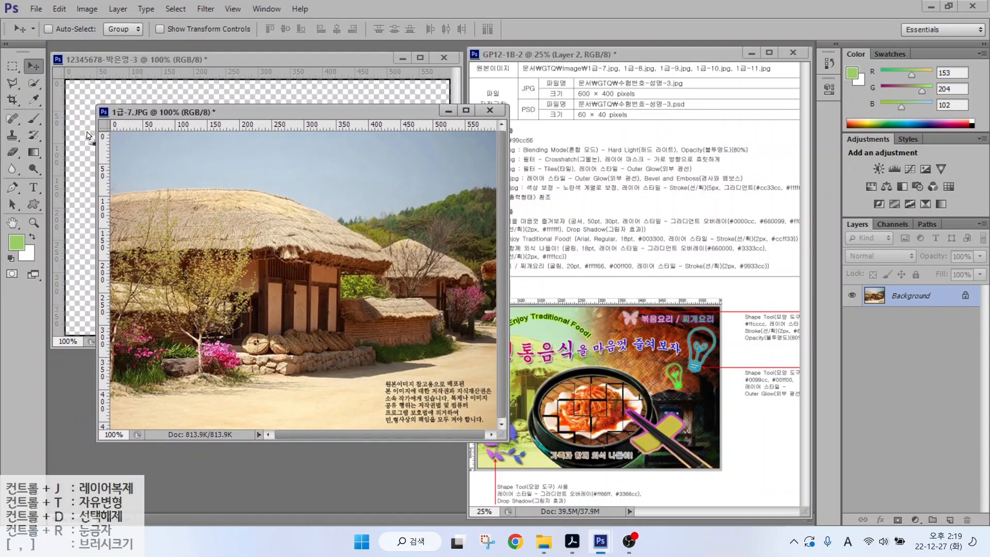
- Copy the photo into the composition, close the original unsaved, and name the layer 1-7
left_click_drag(79, 140, 82, 141)
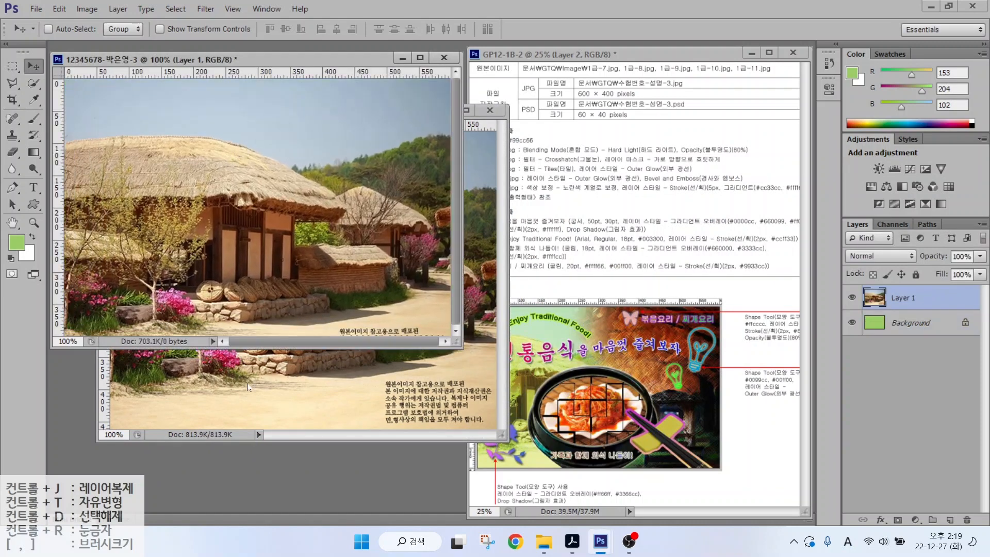
left_click(490, 110)
left_click(497, 209)
left_click_drag(217, 232, 217, 207)
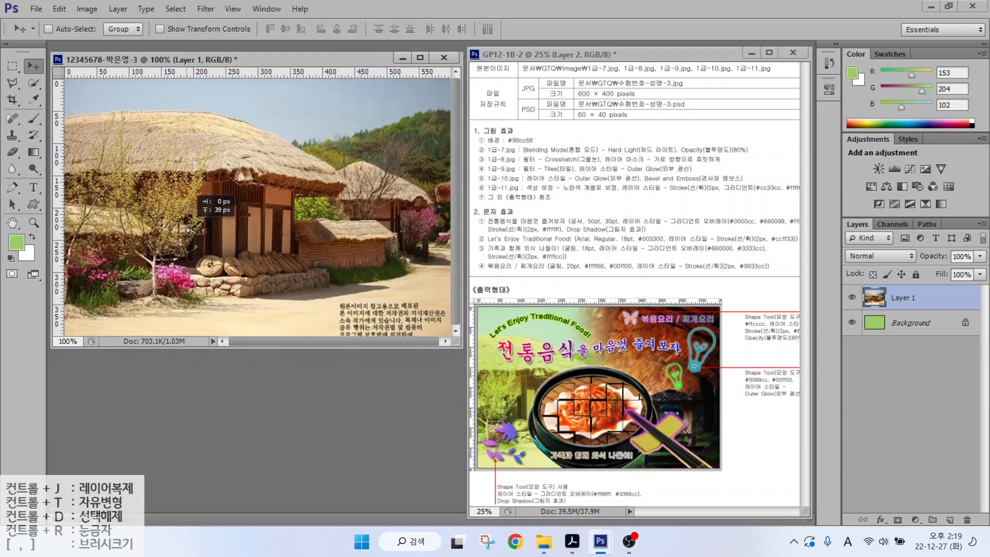
double_click(907, 299)
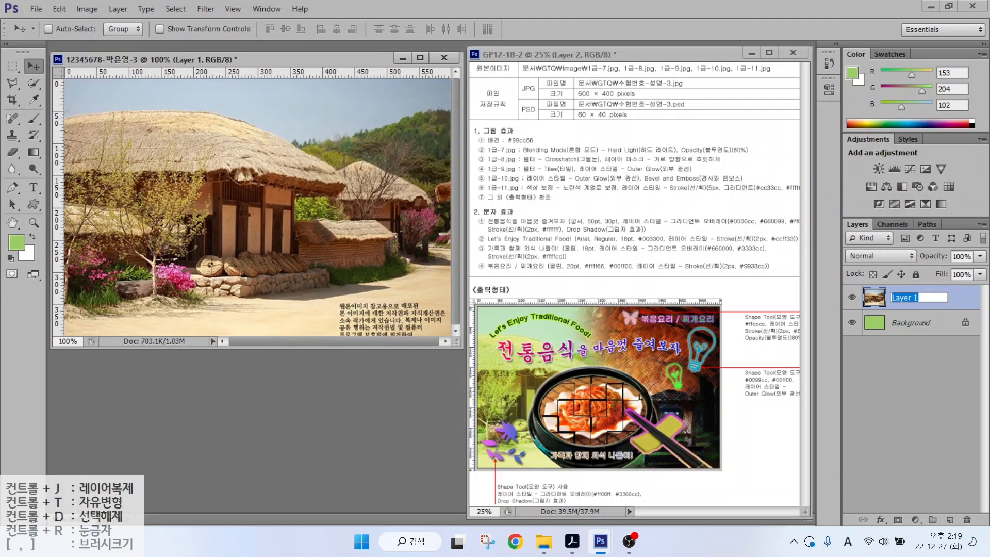
type("1-7")
key("Return")
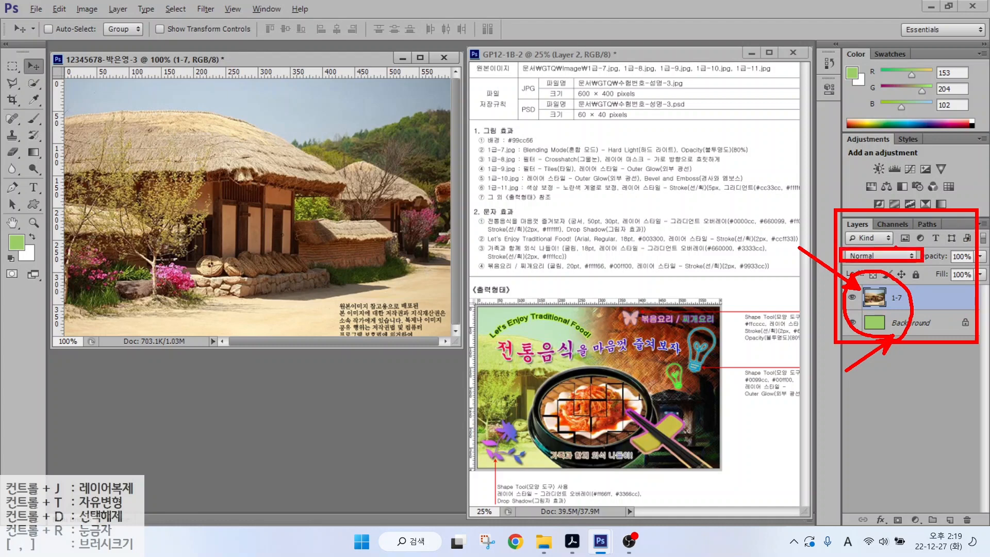
- Set layer 1-7 to Hard Light blend mode at 80% opacity
left_click(879, 255)
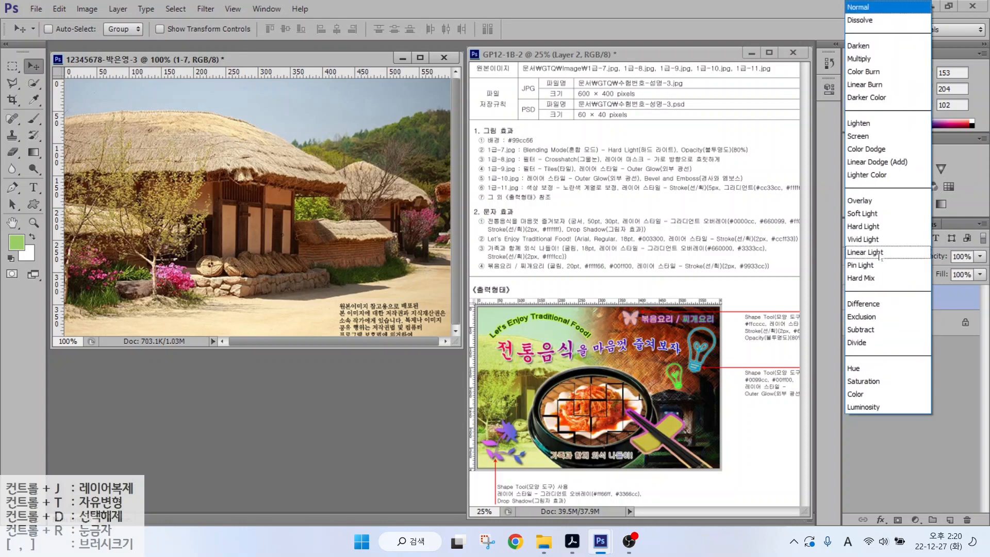
left_click(860, 227)
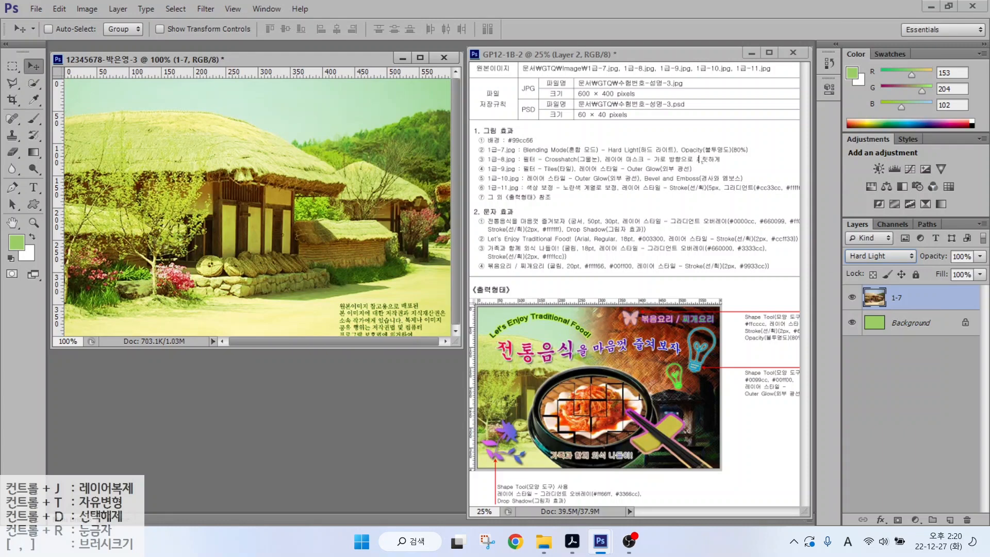
key("ctrl+2")
left_click_drag(834, 212, 987, 298)
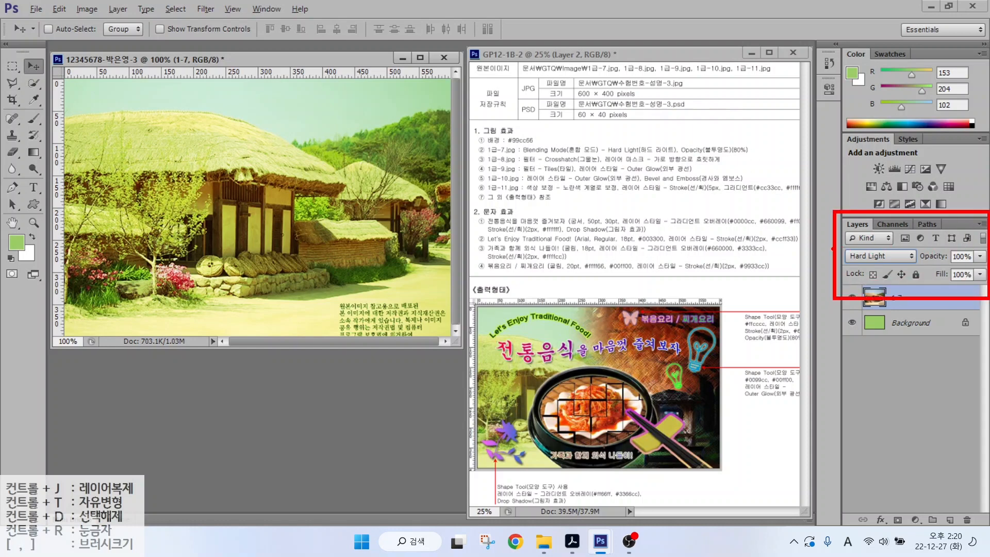
left_click_drag(833, 248, 988, 265)
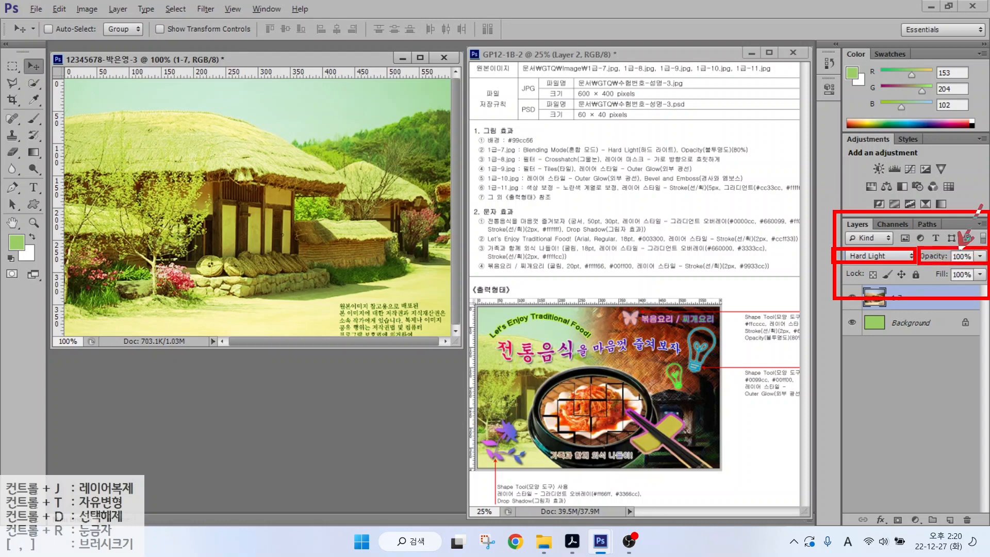
left_click_drag(982, 202, 960, 247)
key("Escape")
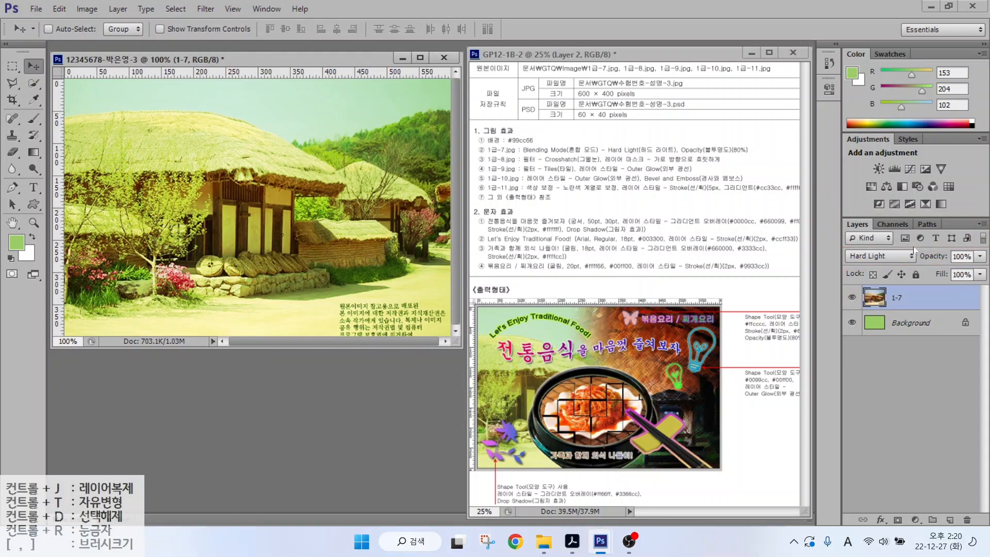
left_click(962, 256)
type("80")
key("Return")
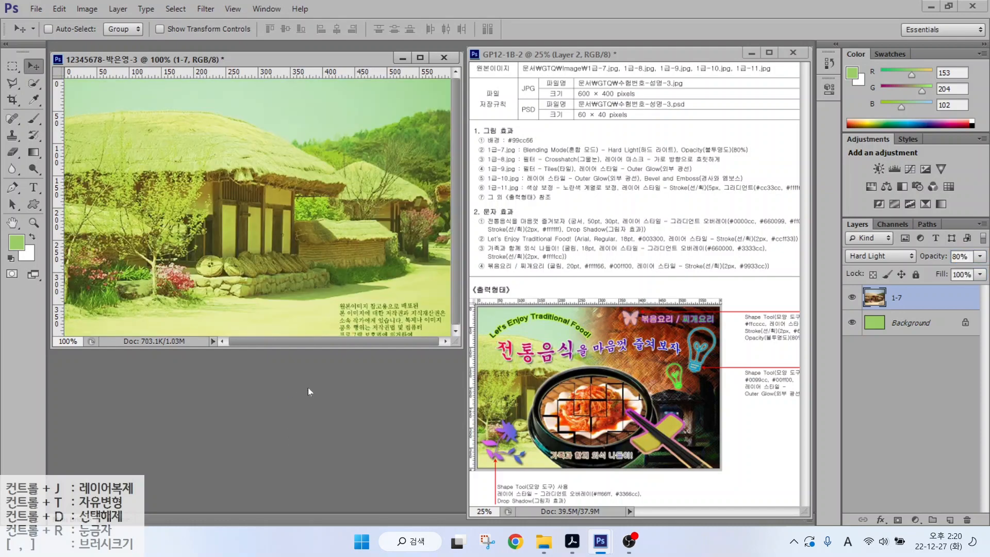
double_click(308, 388)
left_click(845, 410)
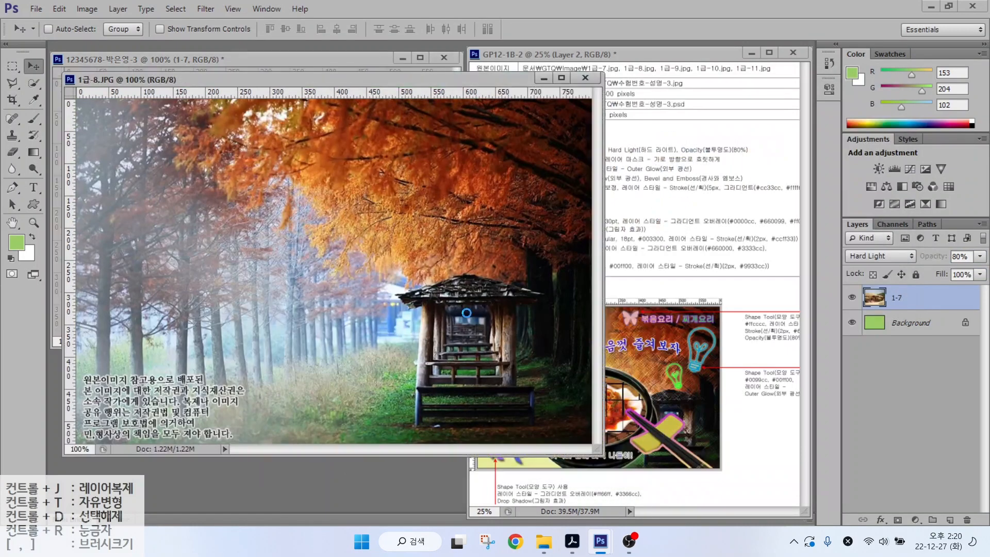
left_click(86, 9)
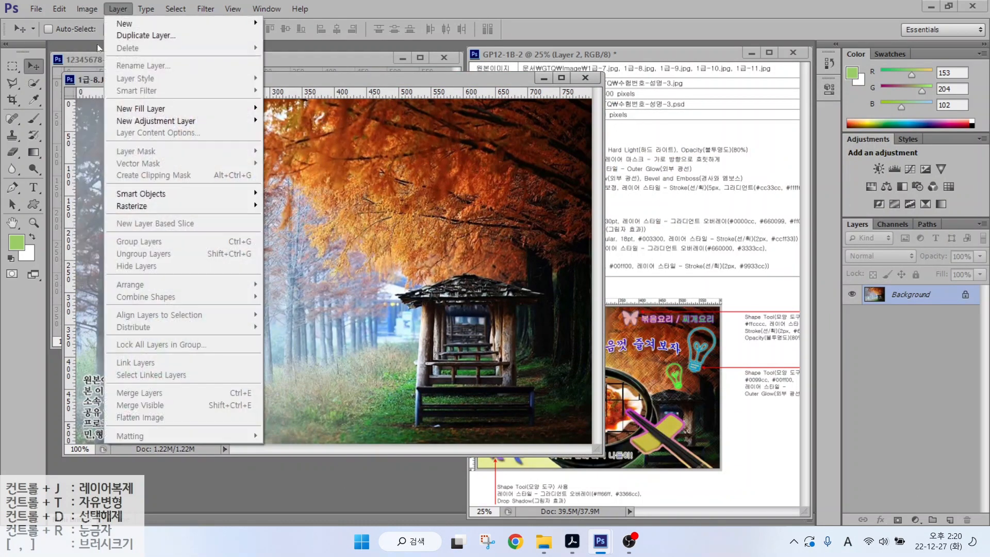
left_click(98, 105)
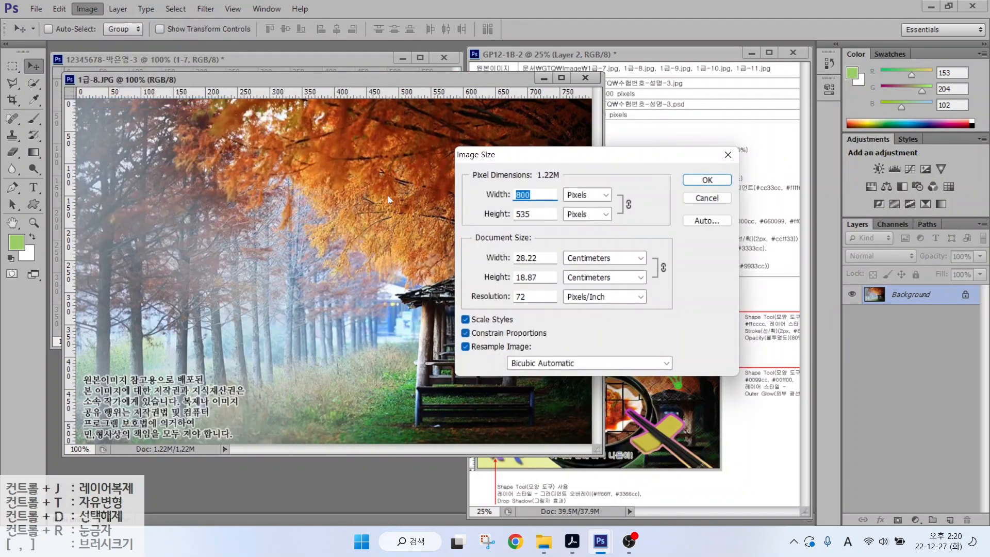
type("600")
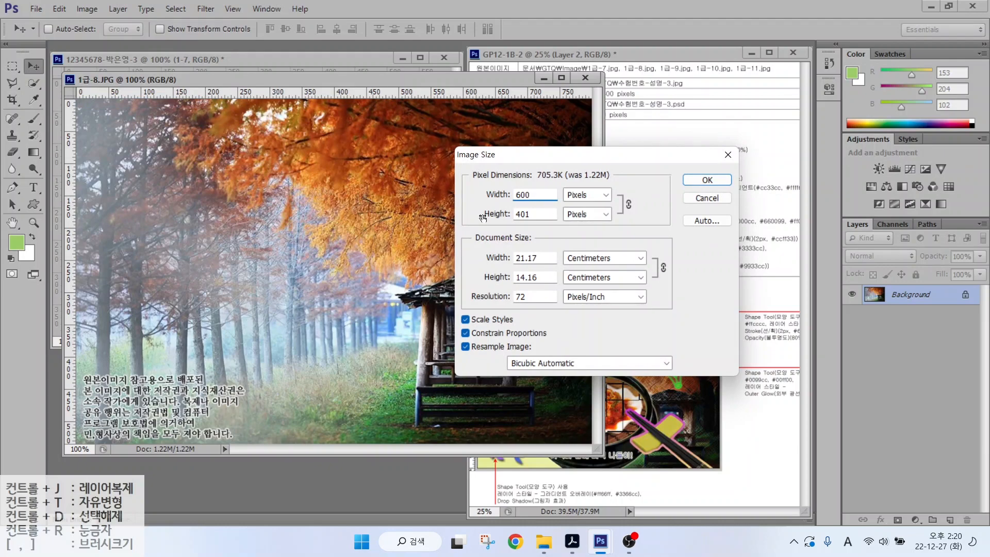
left_click(700, 180)
left_click_drag(397, 381, 361, 232)
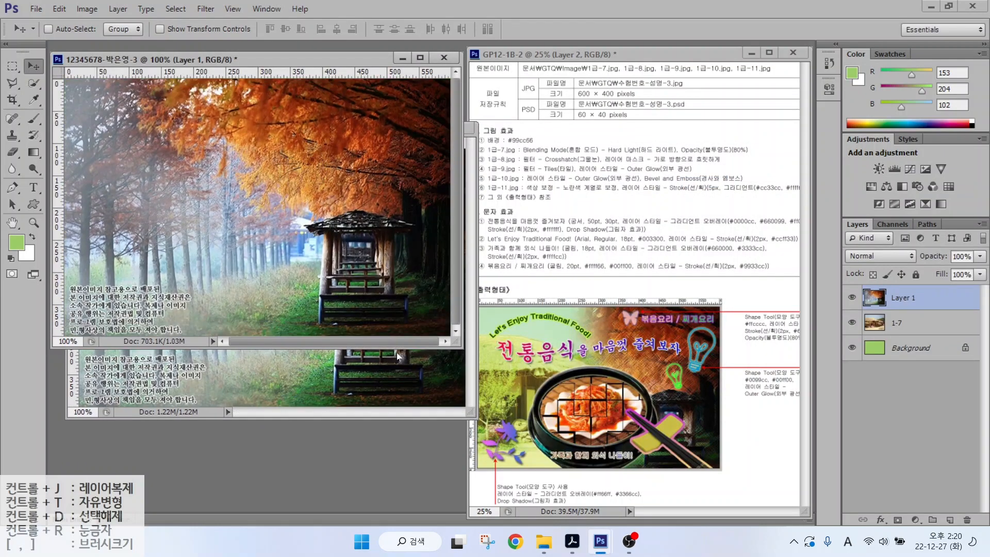
key("ctrl+w")
left_click(496, 208)
double_click(902, 297)
type("1-8")
key("Return")
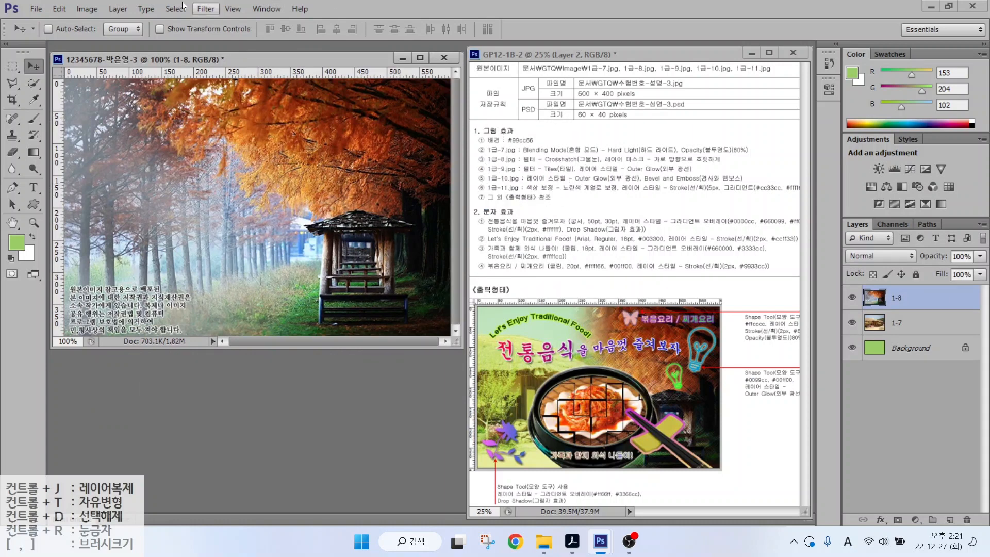
left_click(206, 9)
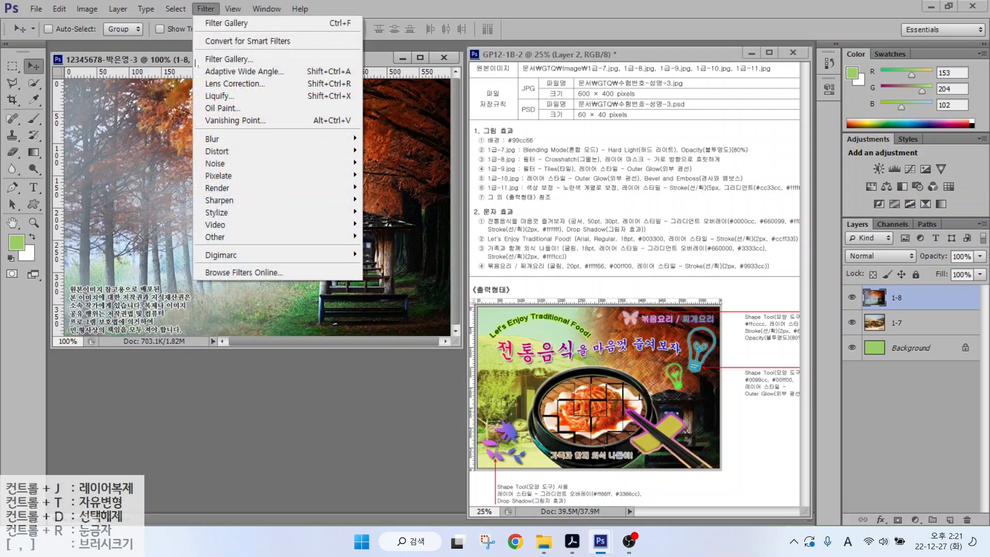
left_click(213, 56)
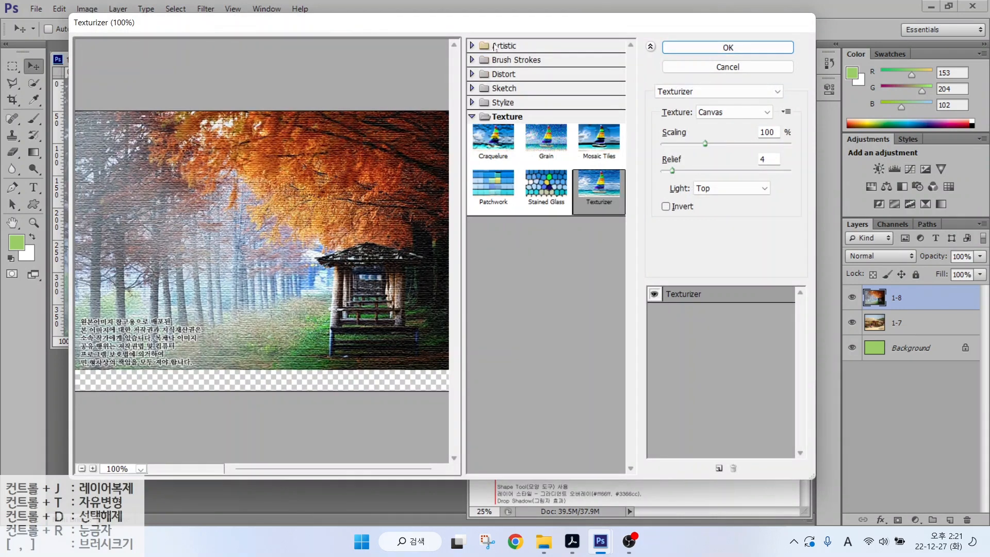
left_click(494, 46)
key("alt")
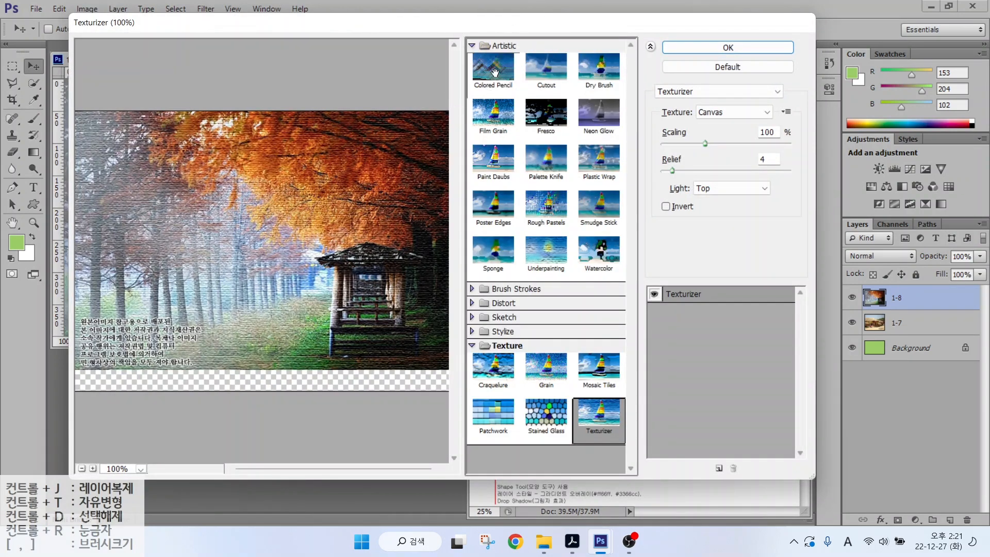
left_click(472, 47)
left_click(494, 60)
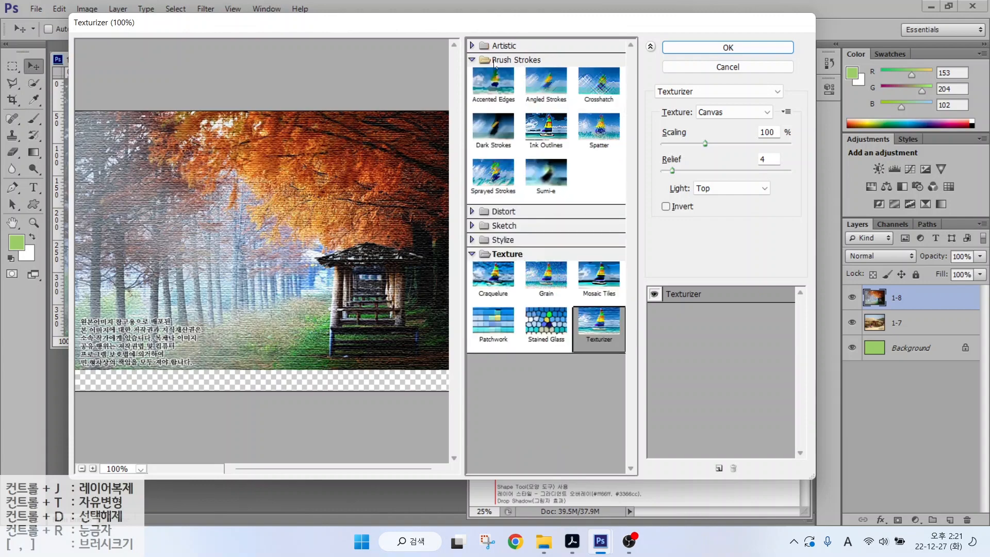
left_click(599, 88)
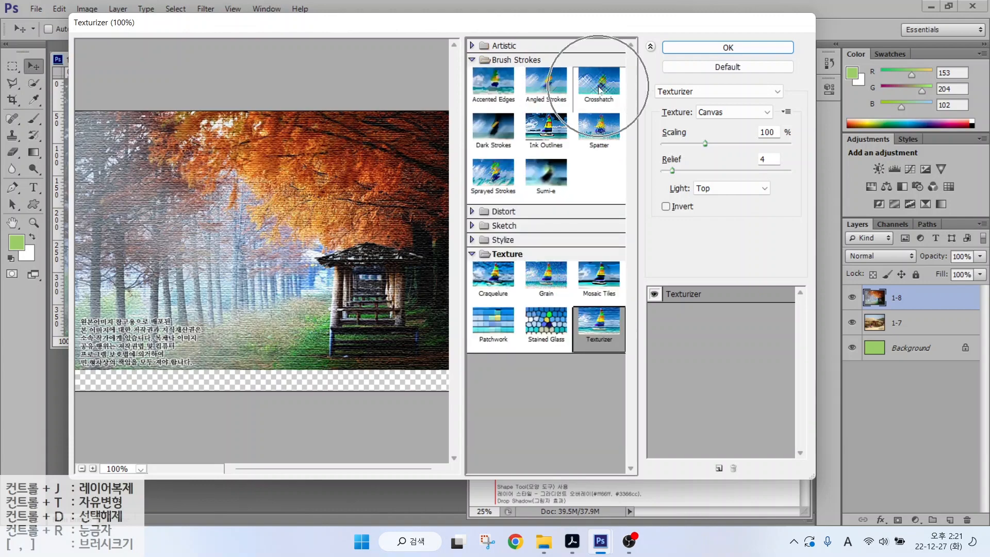
left_click(729, 51)
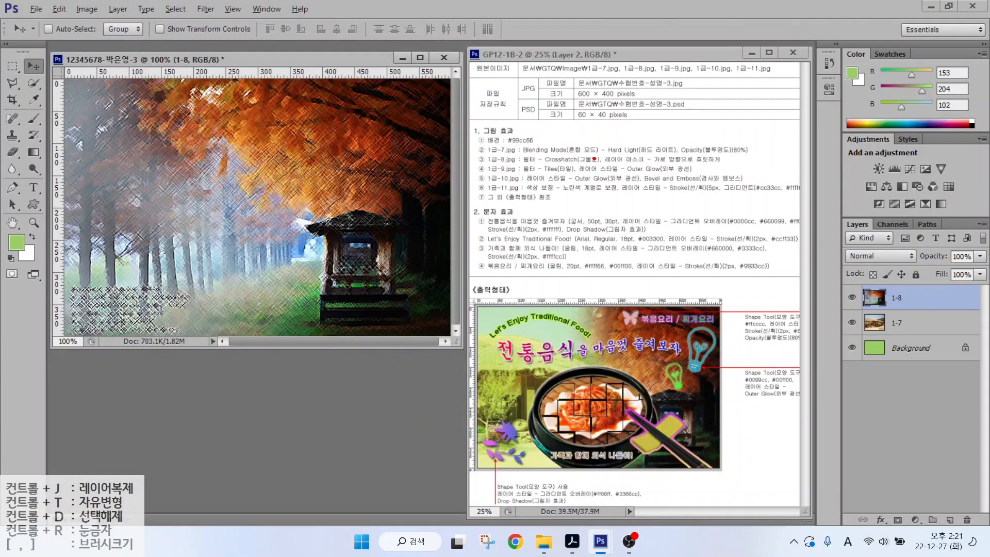
mouse_move(602, 167)
left_mouse_down()
mouse_move(763, 167)
mouse_move(754, 166)
left_mouse_up()
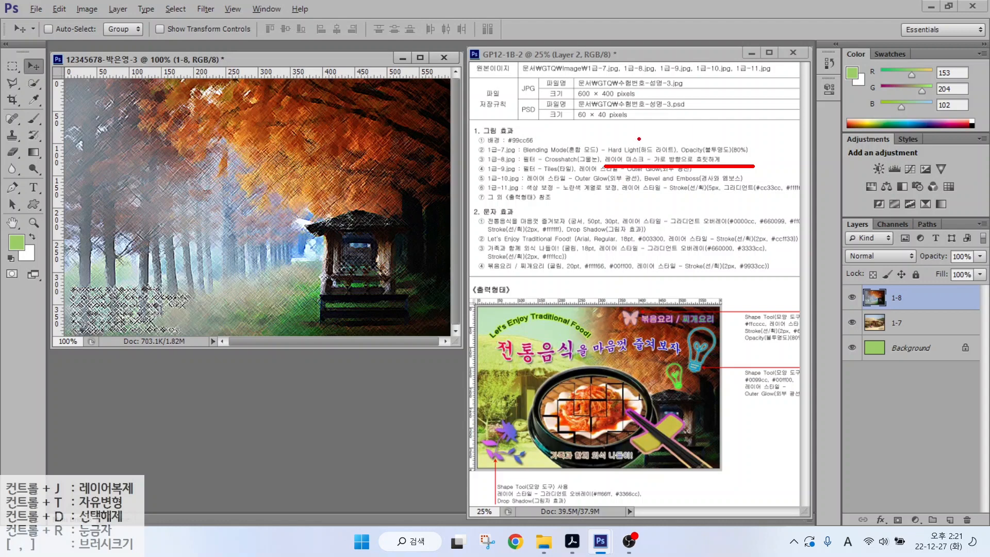
mouse_move(842, 214)
left_mouse_down()
mouse_move(973, 542)
mouse_move(984, 539)
left_mouse_up()
left_click_drag(881, 504, 914, 530)
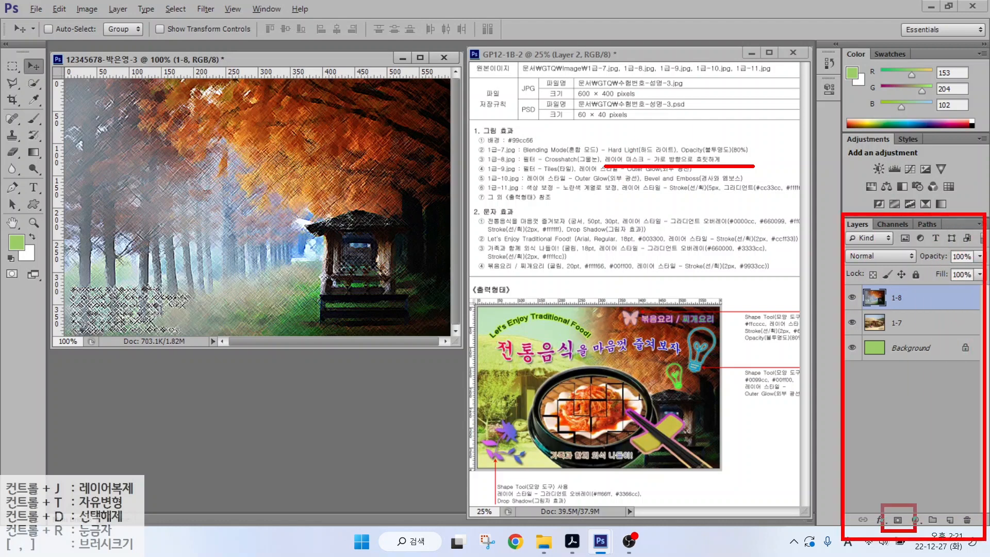
left_click_drag(937, 481, 901, 508)
- Add a layer mask to 1-8 and pick the Gradient tool's Black, White preset
key("Escape")
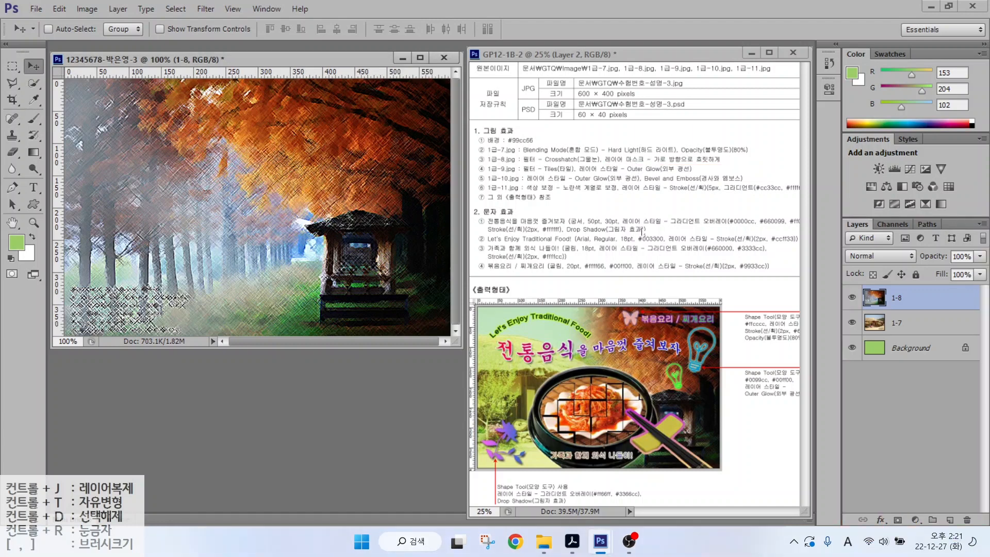
left_click(897, 519)
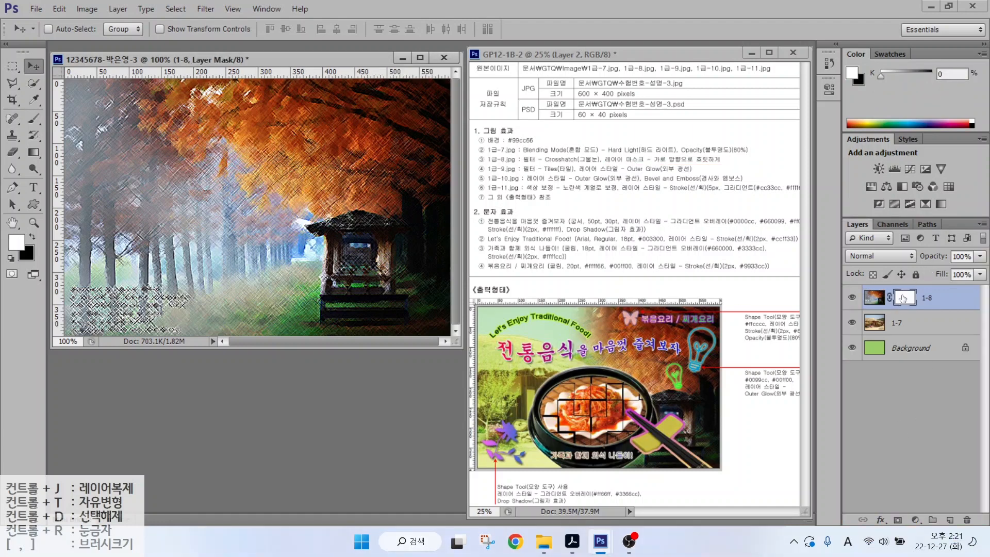
key("ctrl")
key("ctrl")
key("ctrl")
key("ctrl")
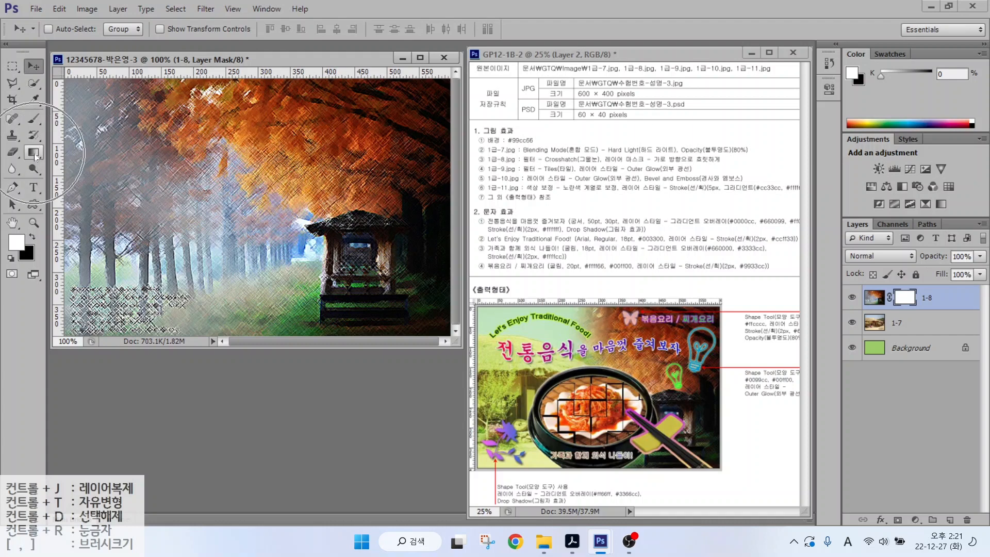
left_click(34, 153)
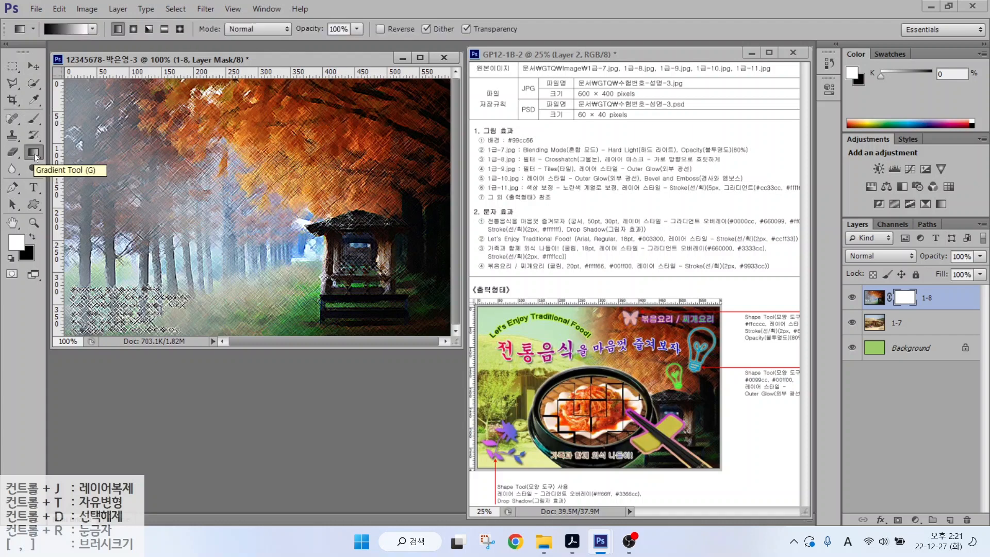
key("alt")
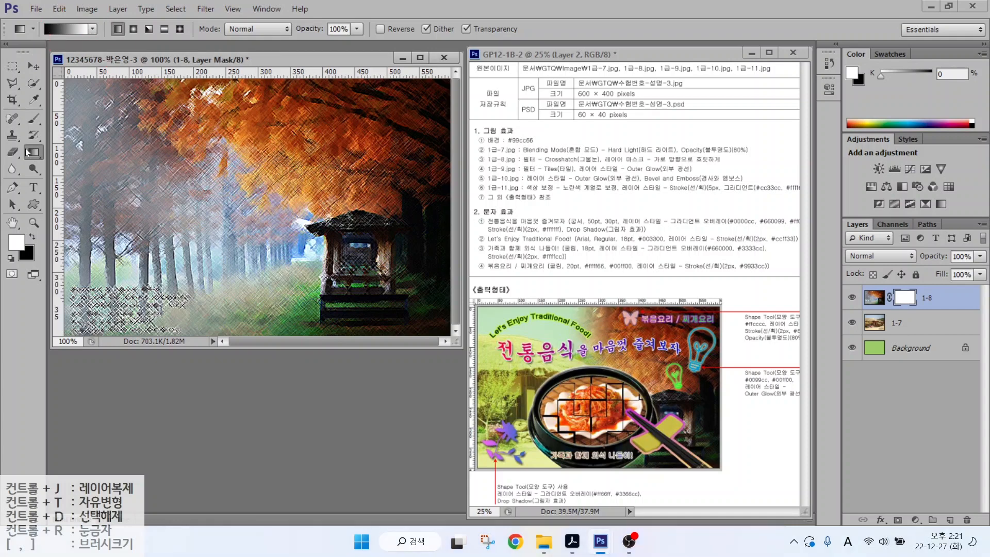
left_click(65, 30)
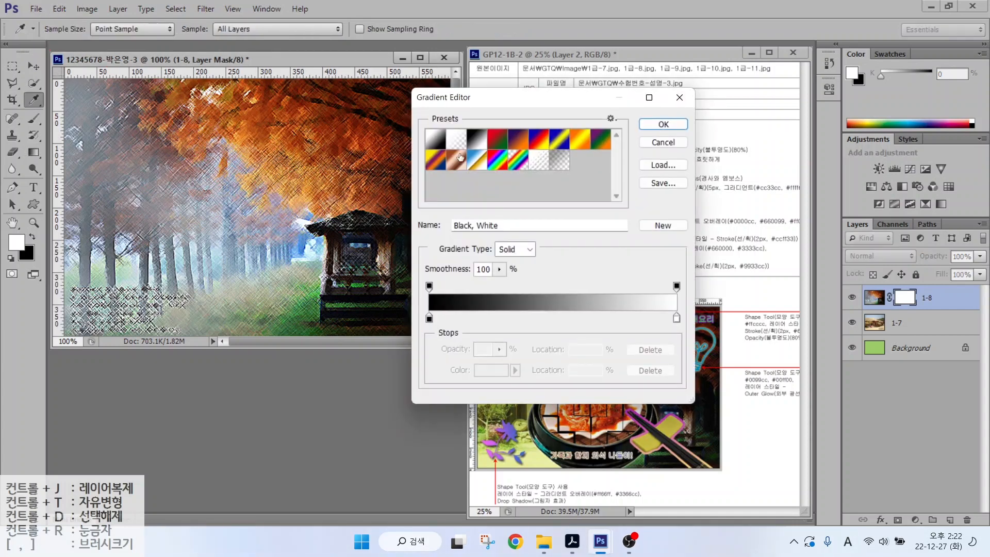
left_click(436, 140)
left_click(478, 144)
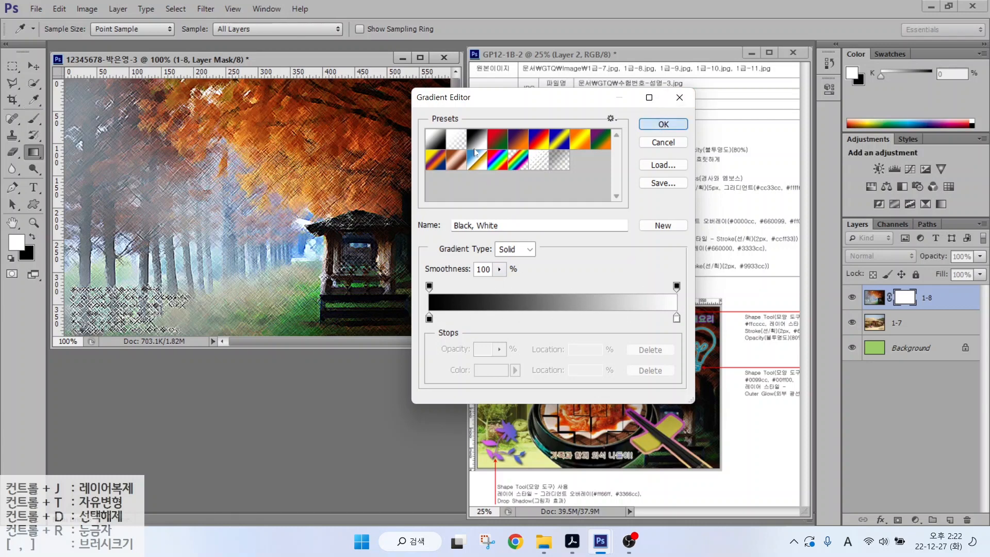
key("Return")
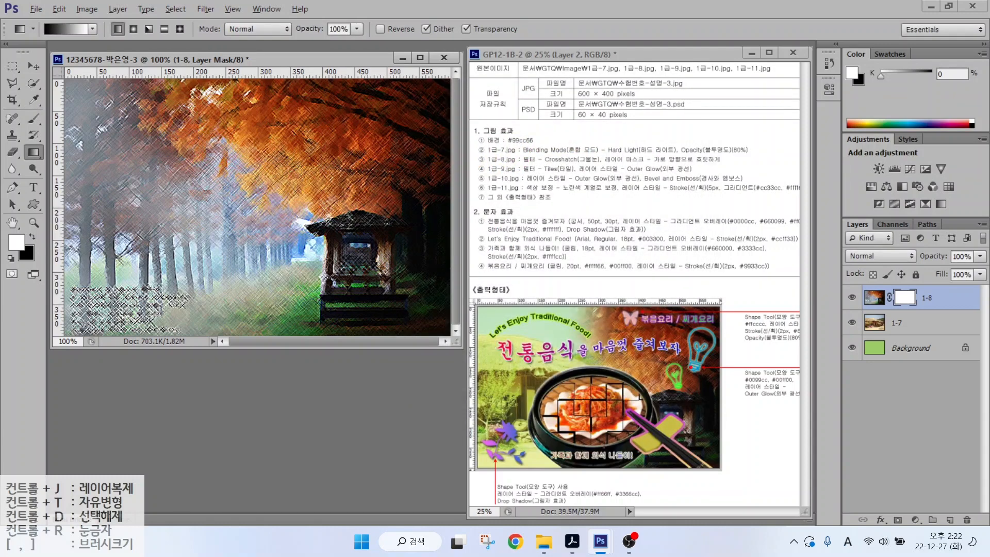
- Drag a horizontal gradient across the mask so 1-7 blends in from the left
mouse_move(706, 394)
left_mouse_down()
mouse_move(646, 395)
mouse_move(622, 307)
mouse_move(689, 298)
mouse_move(719, 384)
left_mouse_up()
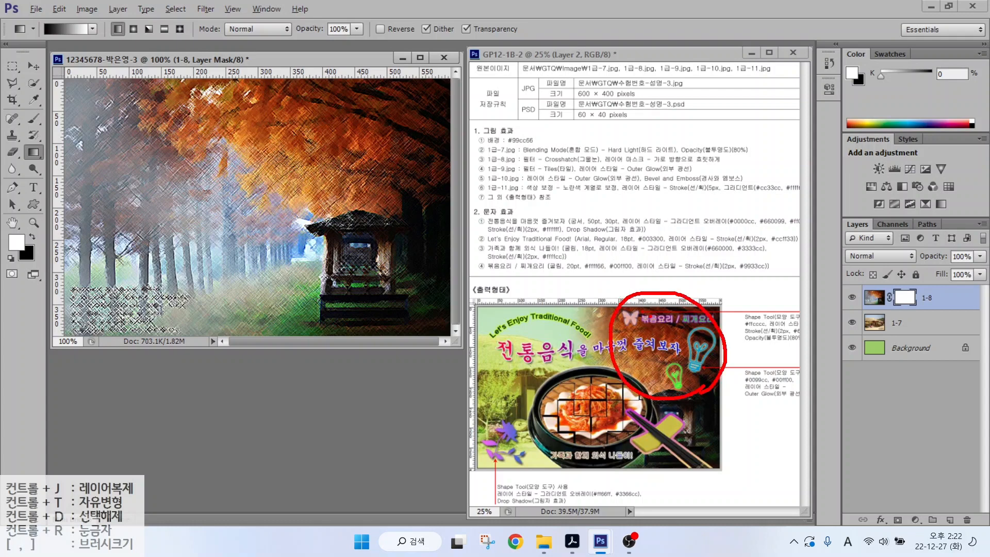
mouse_move(641, 318)
left_mouse_down()
mouse_move(680, 318)
mouse_move(661, 352)
mouse_move(699, 353)
mouse_move(703, 372)
mouse_move(719, 356)
left_mouse_up()
left_click_drag(548, 324, 488, 388)
left_click_drag(494, 326, 550, 384)
left_click_drag(496, 301, 504, 328)
mouse_move(523, 310)
left_mouse_down()
mouse_move(543, 311)
mouse_move(538, 352)
mouse_move(514, 372)
left_mouse_up()
mouse_move(521, 370)
left_mouse_down()
mouse_move(549, 370)
mouse_move(562, 343)
left_mouse_up()
left_click_drag(552, 350, 563, 366)
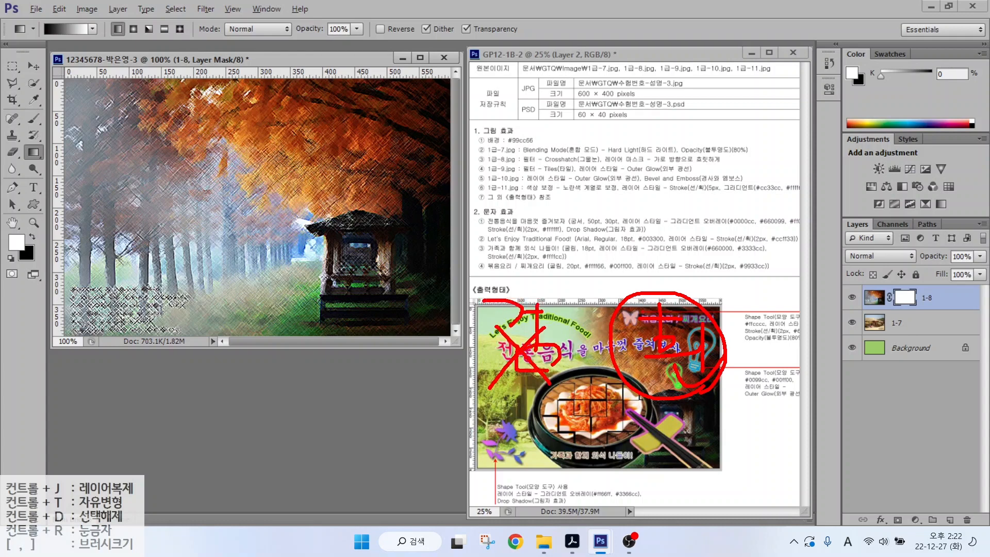
mouse_move(53, 49)
left_mouse_down()
mouse_move(32, 48)
mouse_move(53, 14)
left_mouse_up()
mouse_move(128, 186)
left_mouse_down()
mouse_move(140, 194)
mouse_move(150, 178)
mouse_move(120, 191)
mouse_move(357, 191)
mouse_move(315, 211)
left_mouse_up()
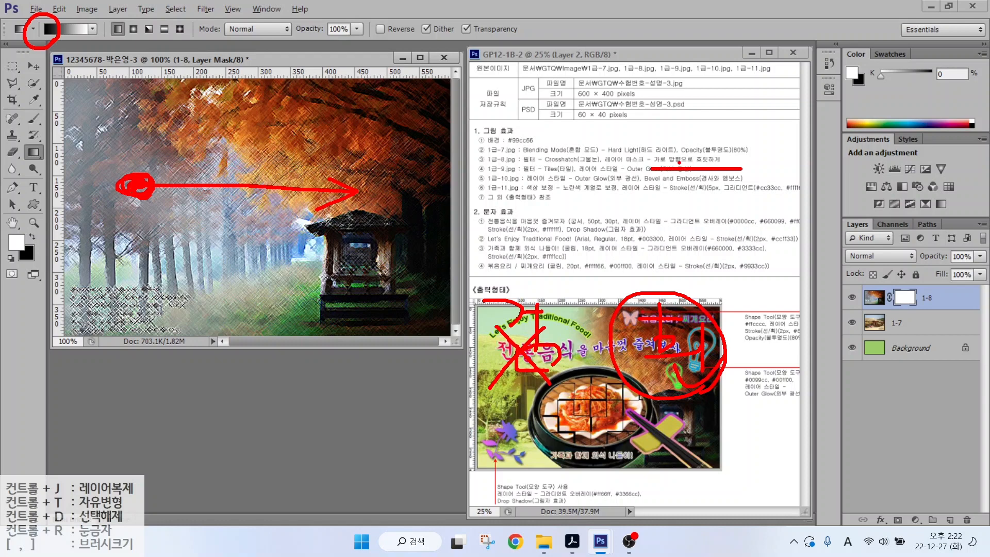
key("Escape")
left_click_drag(352, 184, 351, 184)
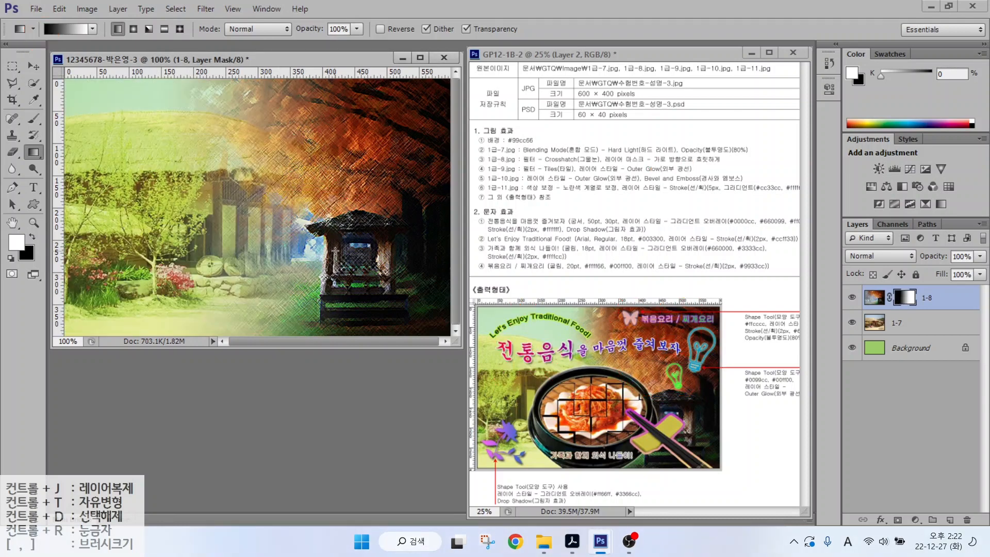
double_click(301, 390)
- Copy the 1급-9.jpg kimchi photo into the composition as layer 1-9 and close the original
left_click(770, 148)
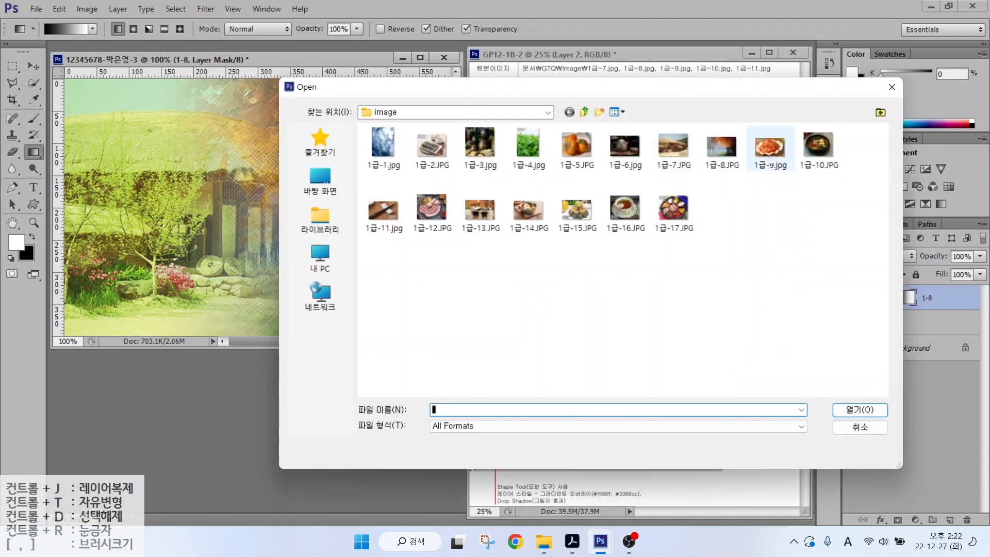
left_click(851, 417)
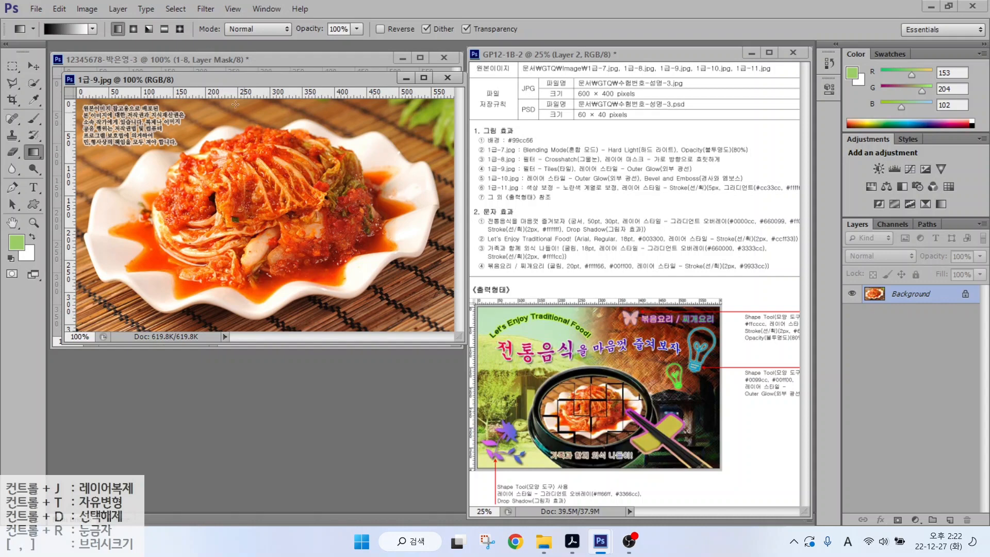
left_click_drag(218, 78, 241, 123)
key("v")
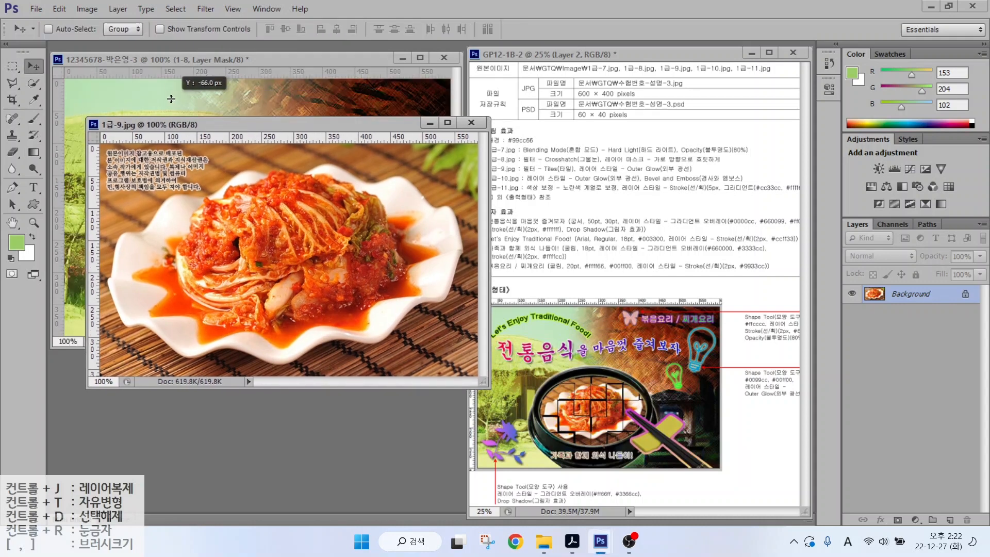
left_click_drag(190, 143, 333, 202)
left_click(471, 122)
double_click(897, 298)
type("1-9")
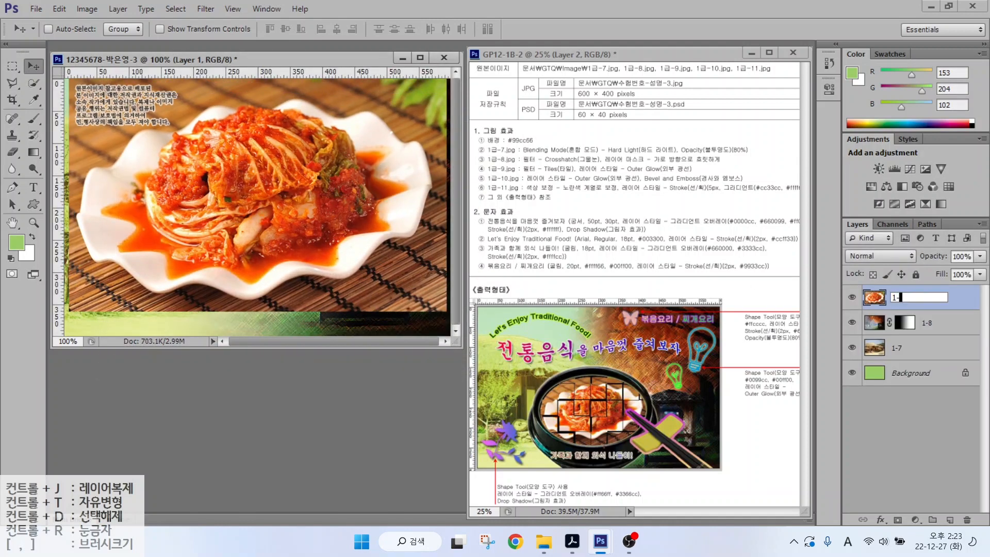
key("Return")
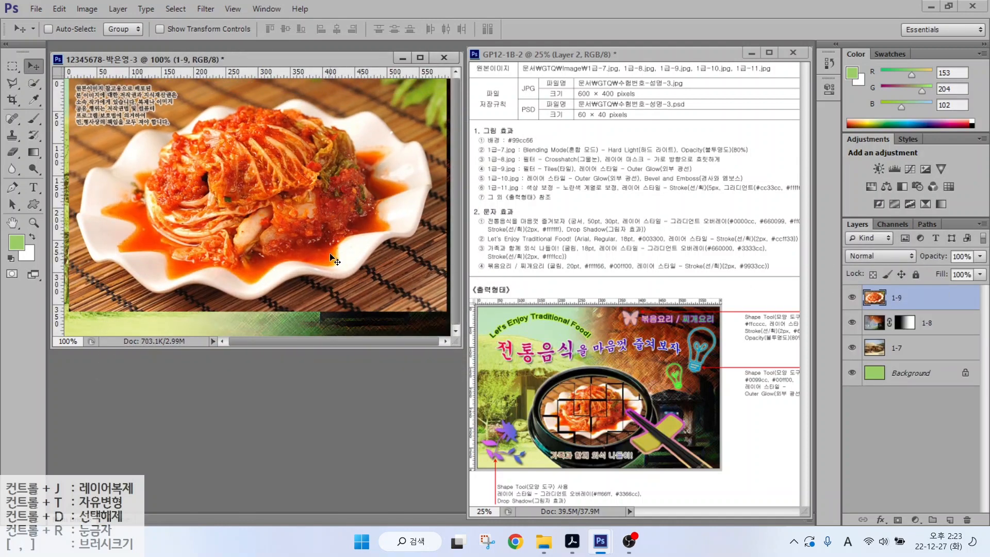
- Shrink layer 1-9 and place it slightly left of centre
key("ctrl+t")
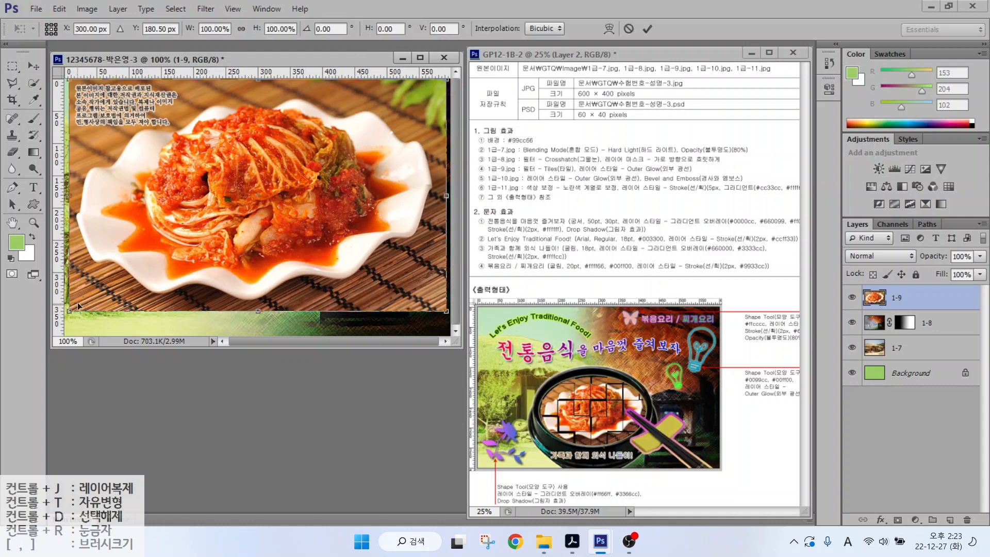
left_click_drag(69, 310, 187, 234)
key("Return")
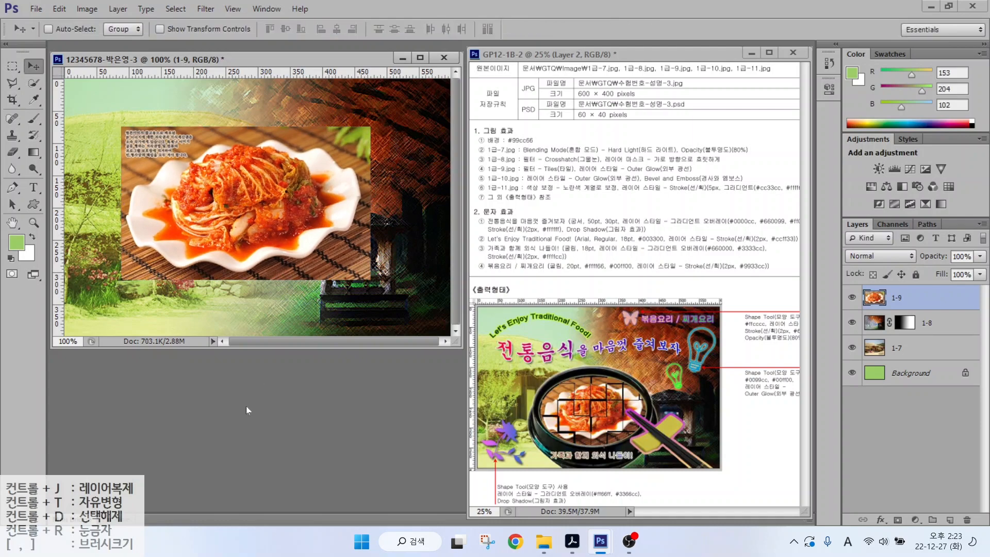
key("ctrl+o")
- Open 1급-10.JPG and Quick Select the stew bowl, excluding rim and tablecloth
left_click(809, 145)
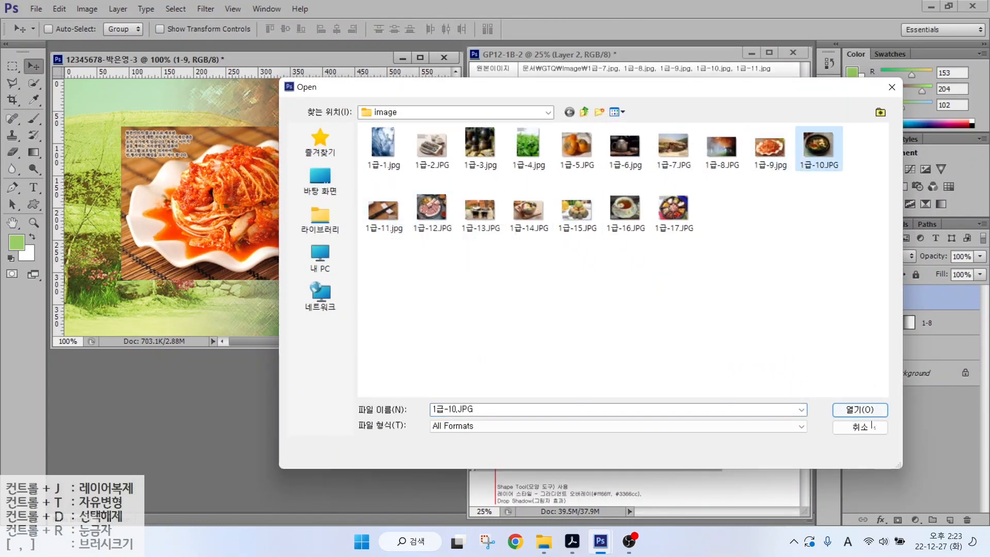
left_click(860, 409)
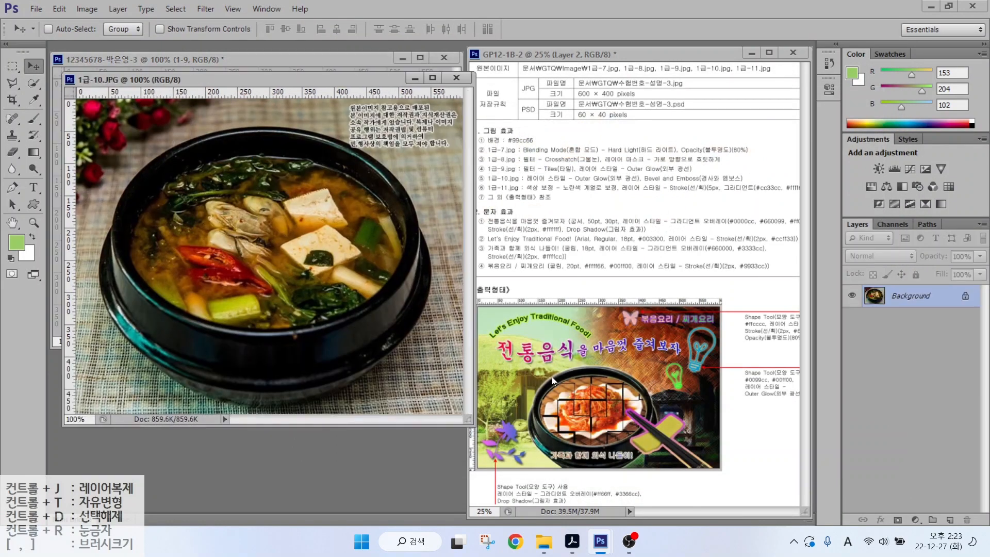
left_click(33, 83)
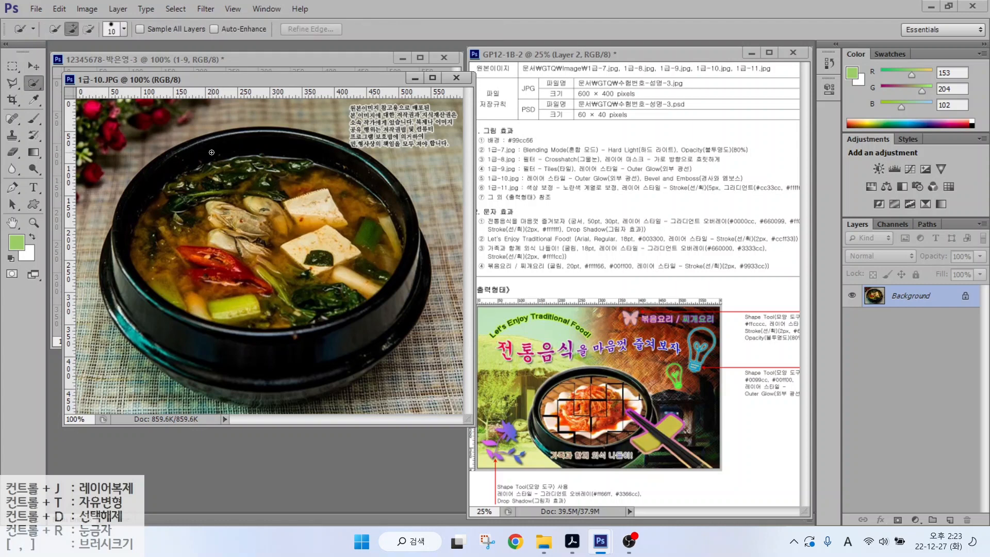
mouse_move(212, 152)
left_mouse_down()
mouse_move(160, 199)
mouse_move(137, 276)
mouse_move(172, 327)
mouse_move(226, 348)
mouse_move(306, 351)
mouse_move(378, 235)
left_mouse_up()
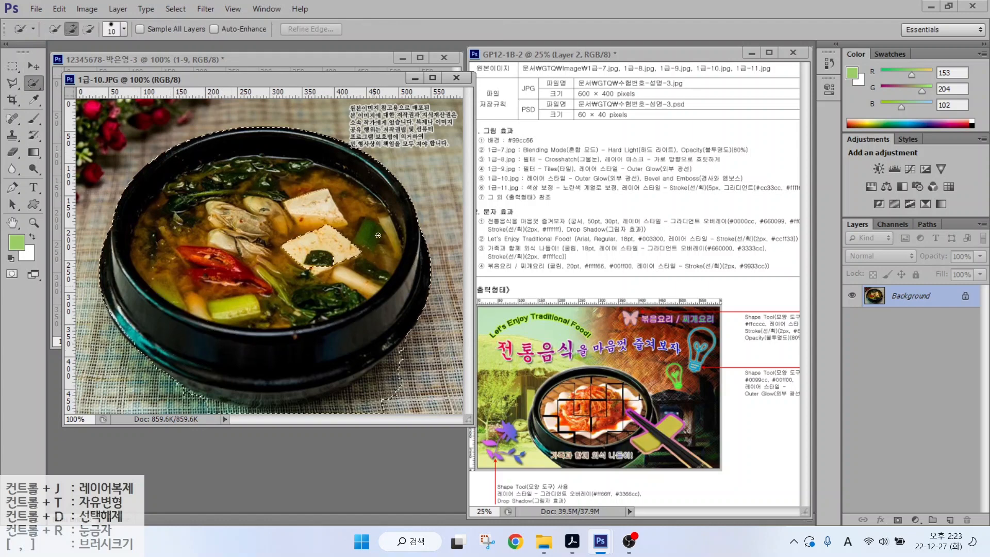
mouse_move(255, 336)
left_mouse_down()
mouse_move(217, 404)
mouse_move(329, 407)
mouse_move(386, 388)
mouse_move(392, 360)
left_mouse_up()
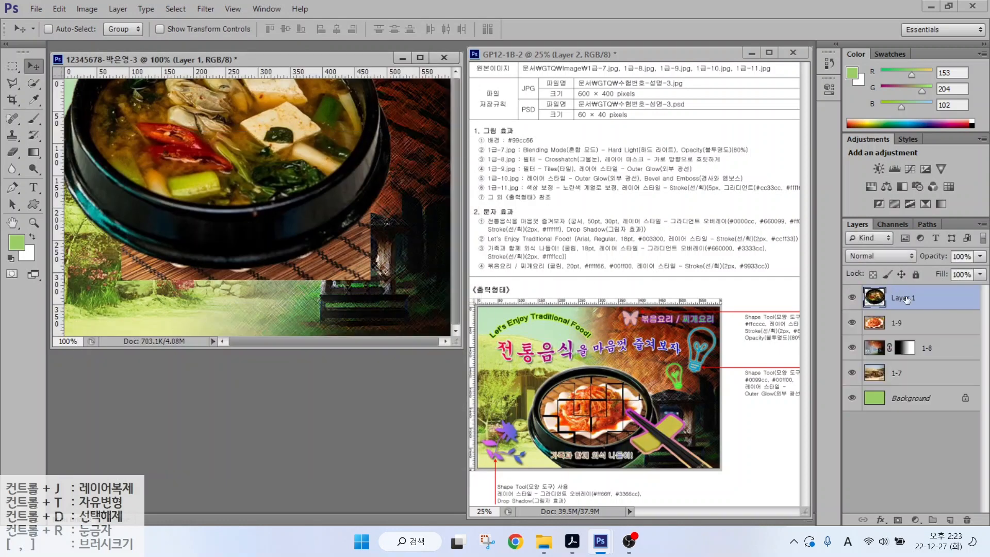
- Move the bowl into the composition as layer 1-10, shrunk to about 83%
type("1-10")
key("Return")
left_click_drag(267, 184, 273, 208)
key("ctrl+t")
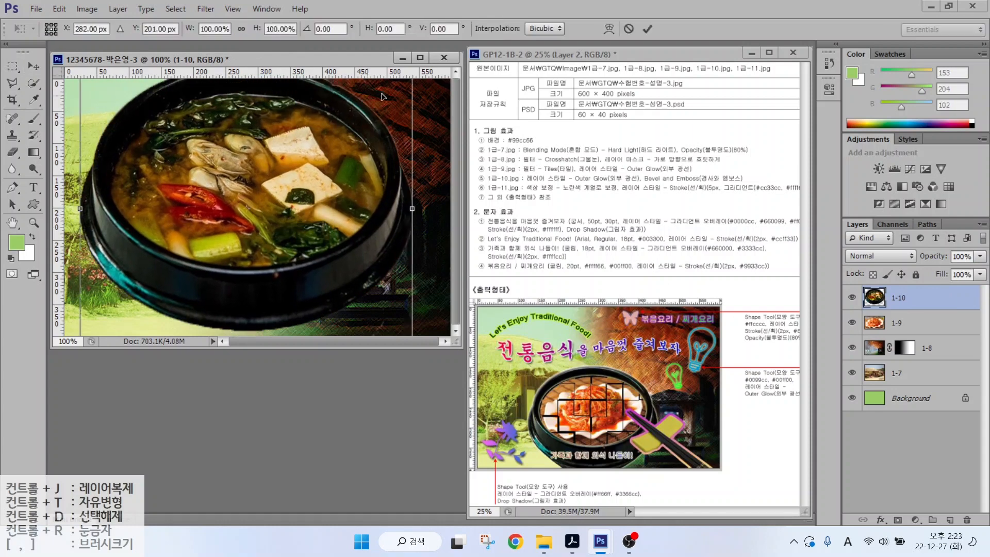
left_click_drag(72, 303, 191, 264)
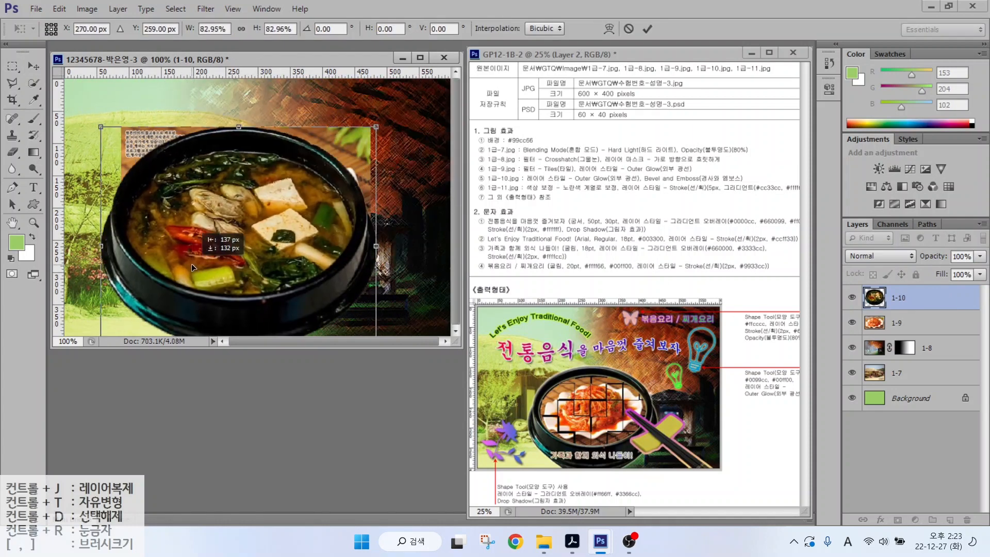
key("Return")
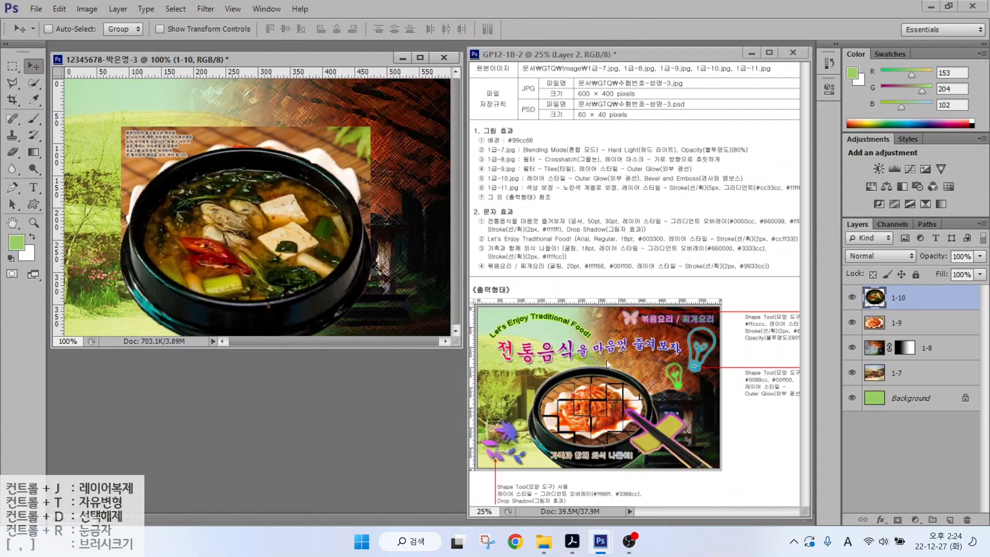
mouse_move(319, 287)
left_mouse_down()
mouse_move(260, 293)
mouse_move(174, 259)
mouse_move(183, 211)
mouse_move(261, 164)
mouse_move(311, 203)
mouse_move(314, 255)
mouse_move(269, 284)
left_mouse_up()
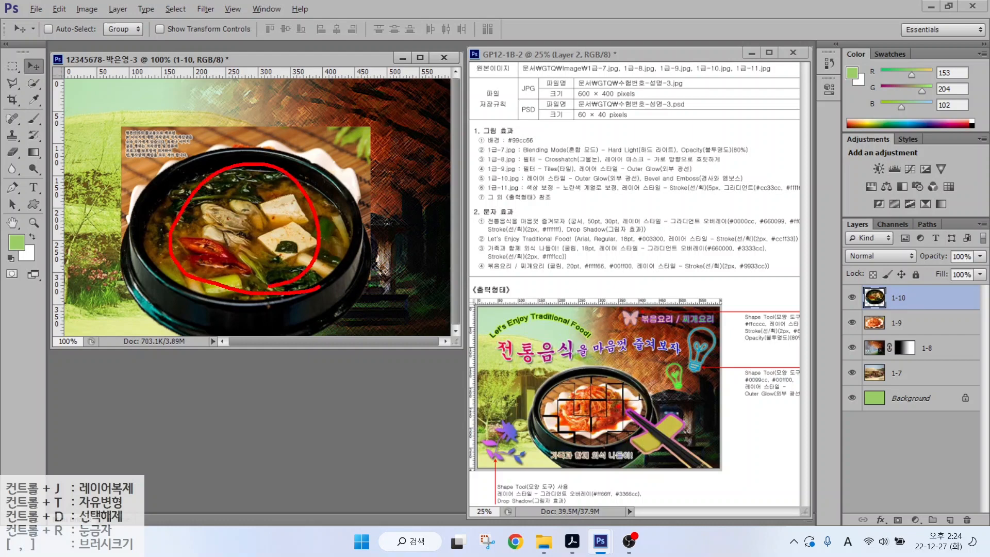
- Quick Select the soup area inside the bowl, trimming out the rim
key("Escape")
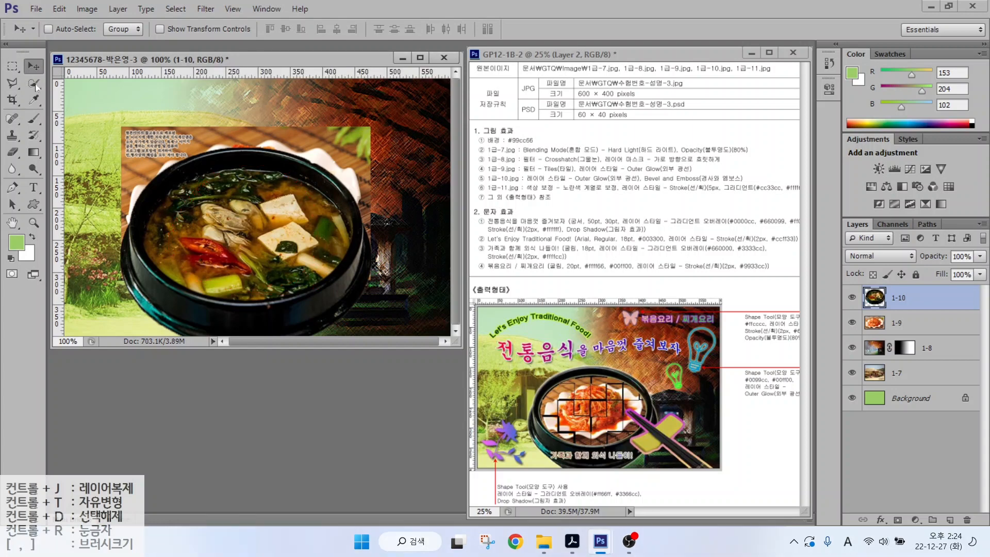
left_click(30, 83)
left_click(31, 83)
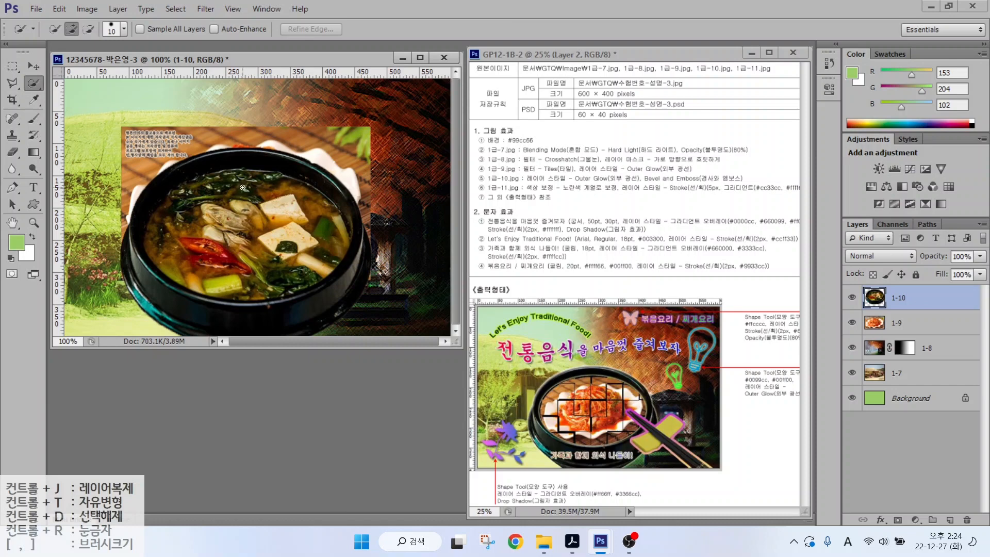
mouse_move(242, 185)
left_mouse_down()
mouse_move(185, 232)
mouse_move(193, 261)
mouse_move(234, 274)
mouse_move(284, 258)
mouse_move(290, 231)
mouse_move(249, 219)
mouse_move(278, 222)
left_mouse_up()
mouse_move(281, 270)
left_mouse_down()
mouse_move(317, 265)
mouse_move(317, 228)
left_mouse_up()
mouse_move(200, 204)
left_mouse_down()
mouse_move(176, 224)
mouse_move(167, 254)
mouse_move(163, 221)
left_mouse_up()
left_click_drag(334, 216, 341, 222)
mouse_move(136, 227)
left_mouse_down()
mouse_move(145, 260)
mouse_move(223, 304)
left_mouse_up()
mouse_move(339, 281)
left_mouse_down()
mouse_move(357, 242)
mouse_move(317, 168)
left_mouse_up()
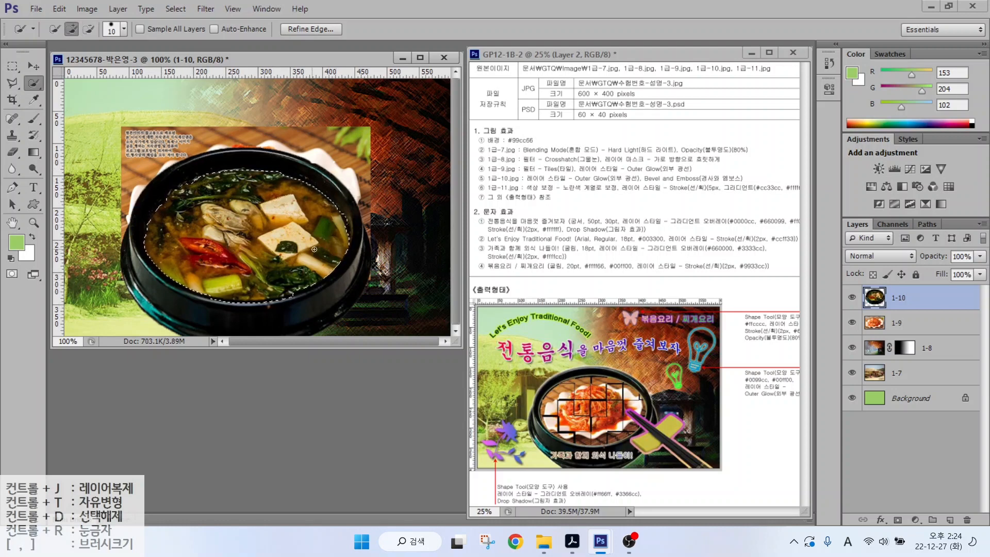
key("l")
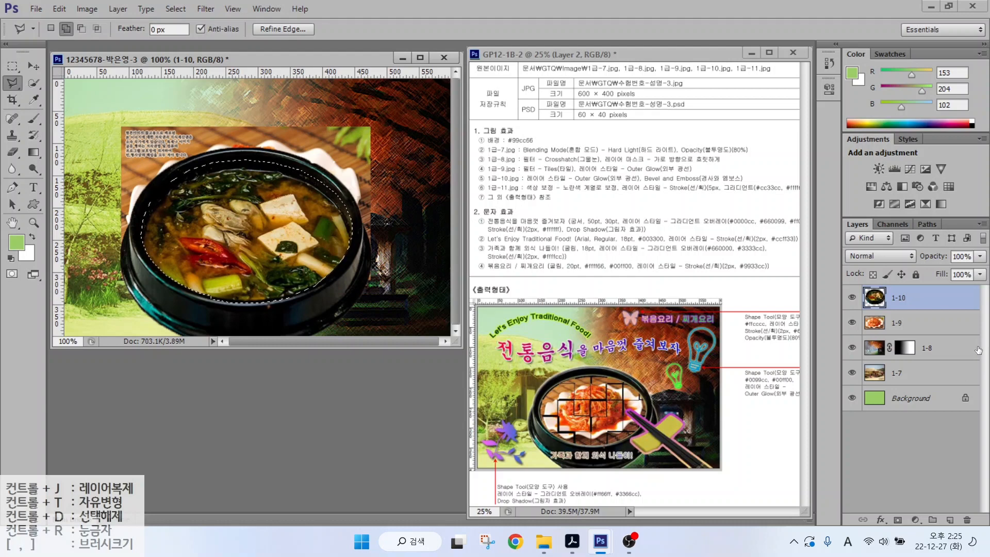
- Copy the bowl interior to a new layer named 클리핑마스크
key("ctrl+j")
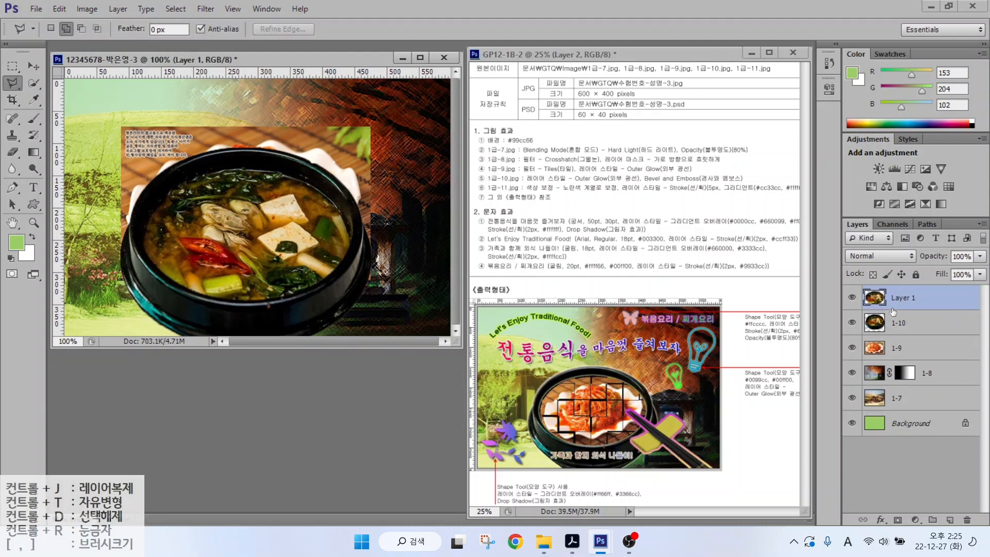
left_click(895, 297)
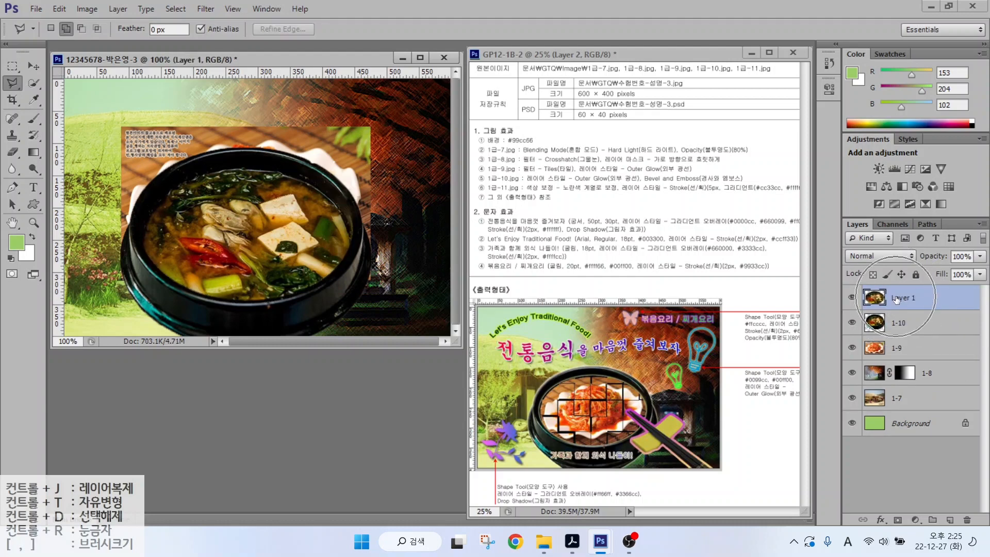
double_click(901, 298)
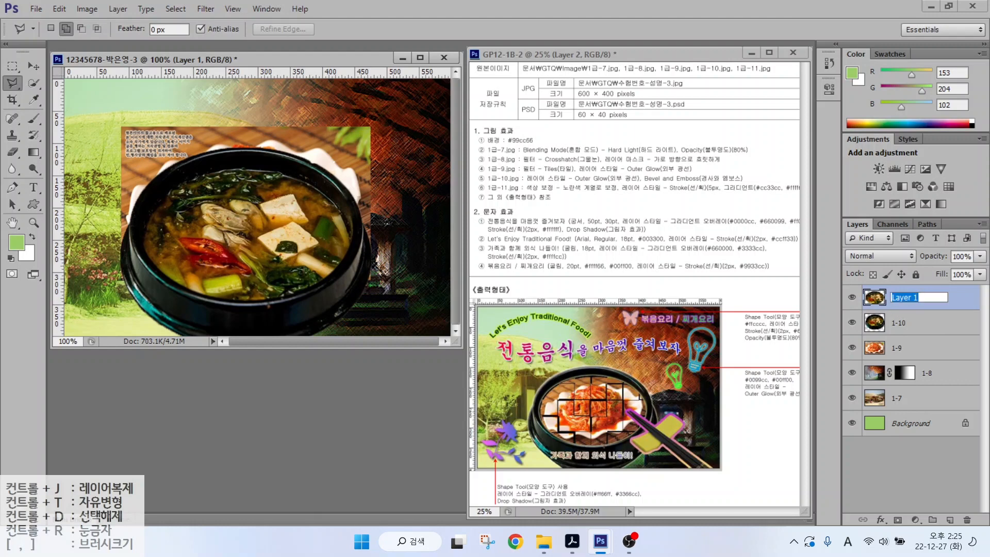
type("z")
key("Hangul")
type("클리핑마스크")
key("Return")
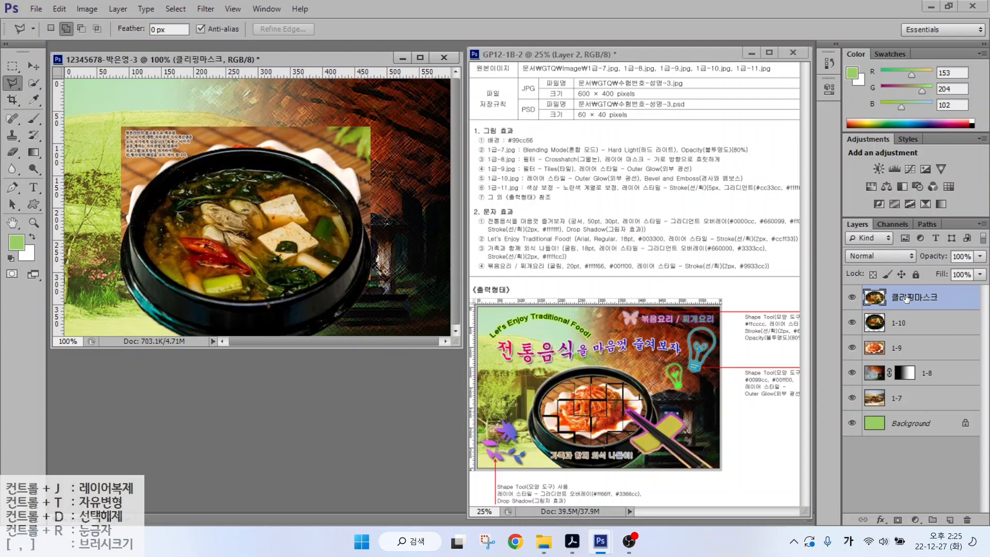
- Move layer 1-9 above 클리핑마스크 and make it a clipping mask
left_click(910, 349)
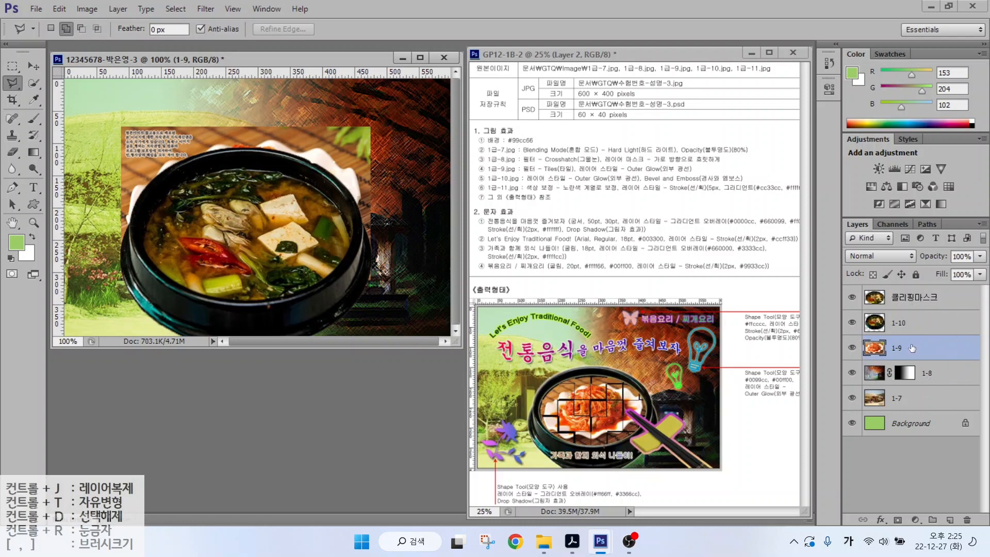
left_click_drag(914, 349, 911, 300)
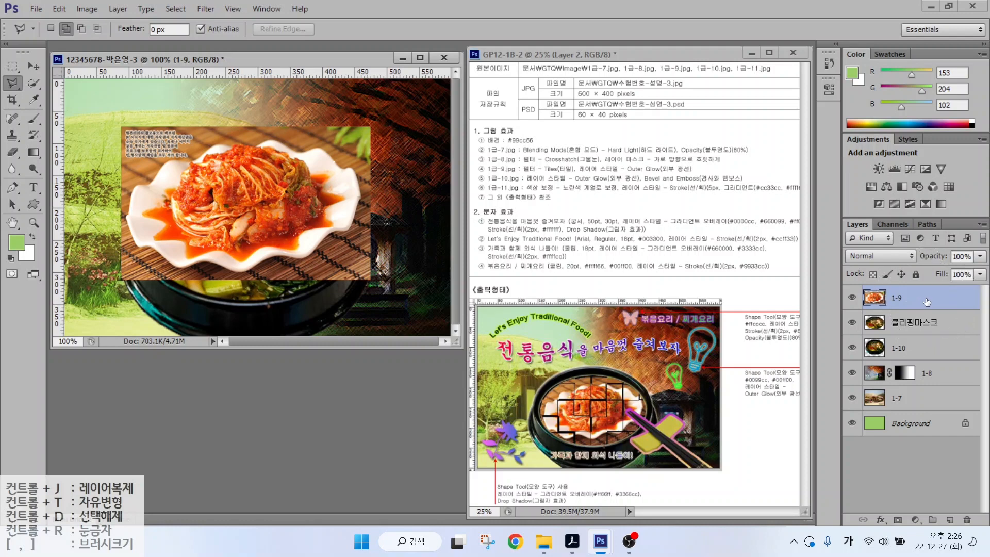
right_click(926, 299)
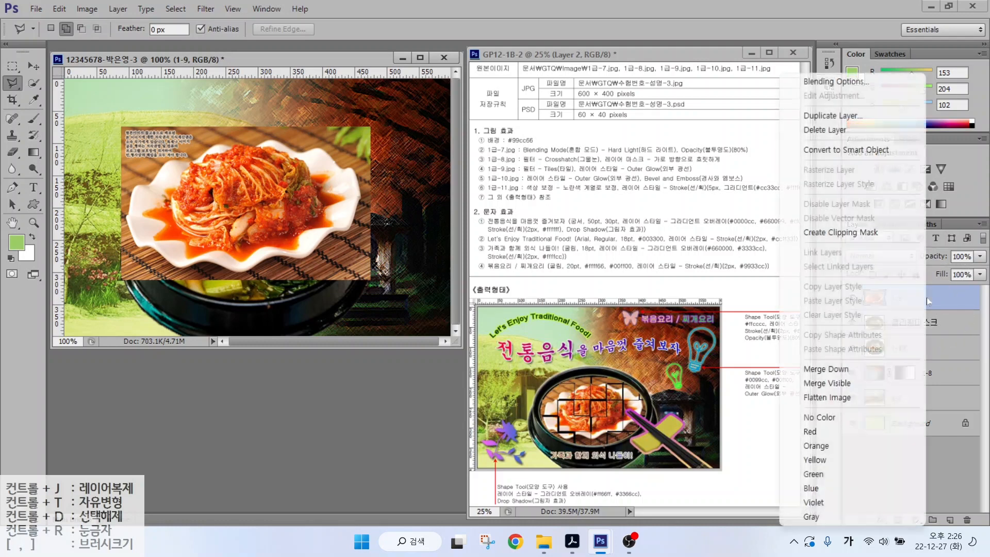
left_click(867, 233)
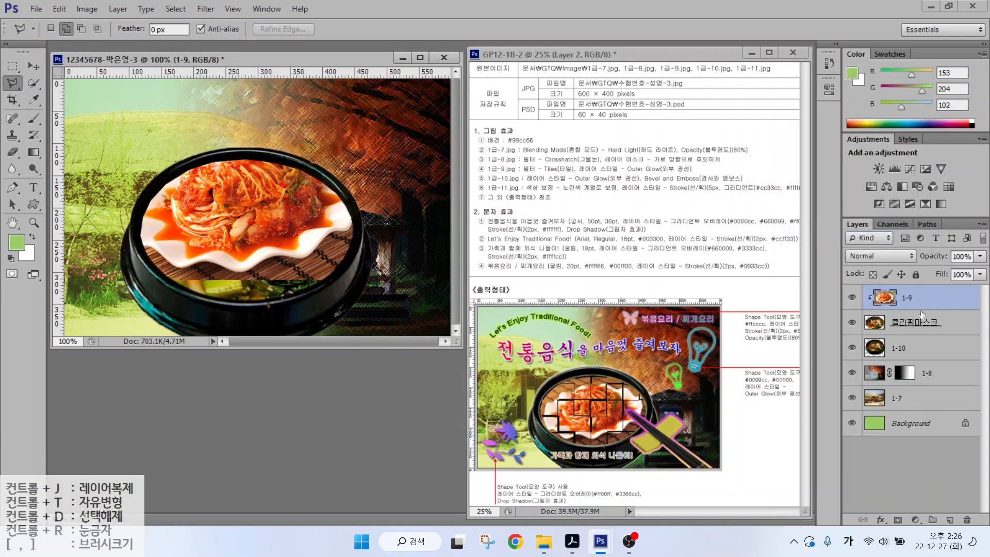
- Move the kimchi down and rotate it to fill the bowl interior
left_click(27, 63)
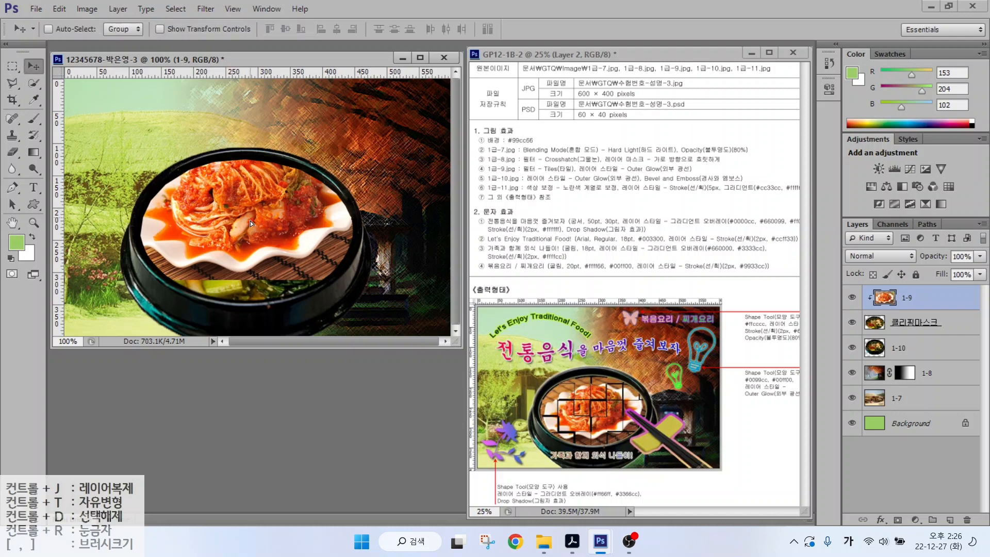
left_click_drag(250, 220, 249, 240)
key("ctrl+t")
left_click_drag(350, 158, 268, 232)
key("Return")
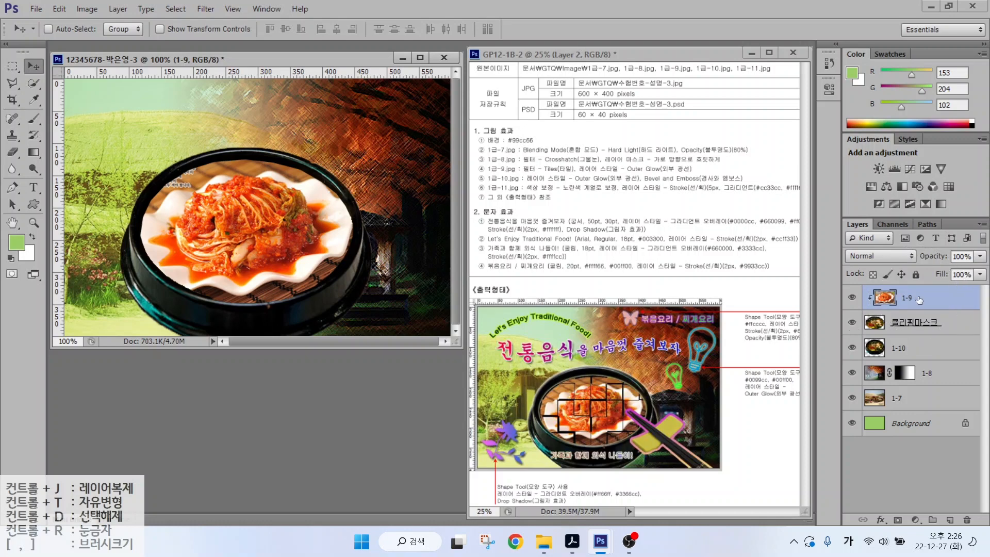
- Apply the Tiles filter to the kimchi layer
left_click(204, 9)
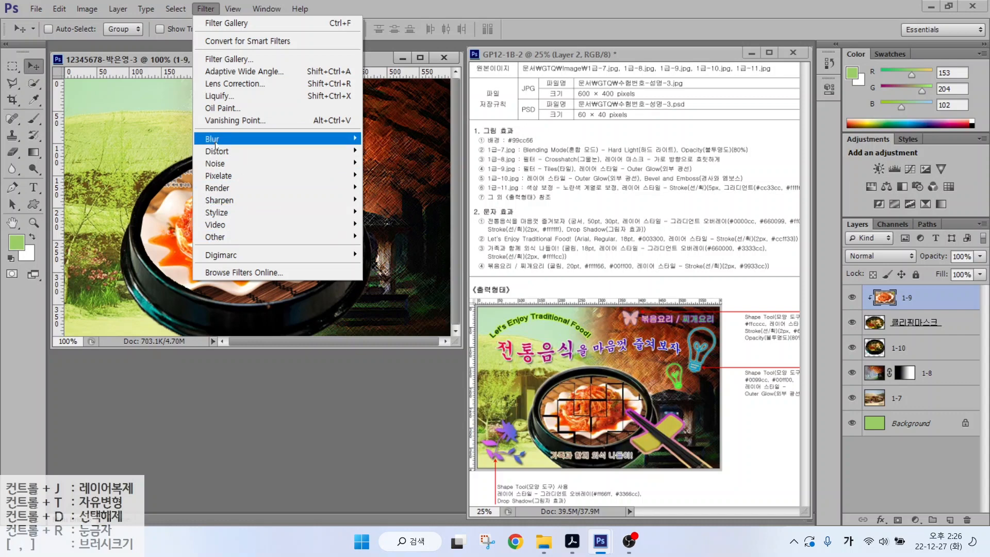
mouse_move(217, 146)
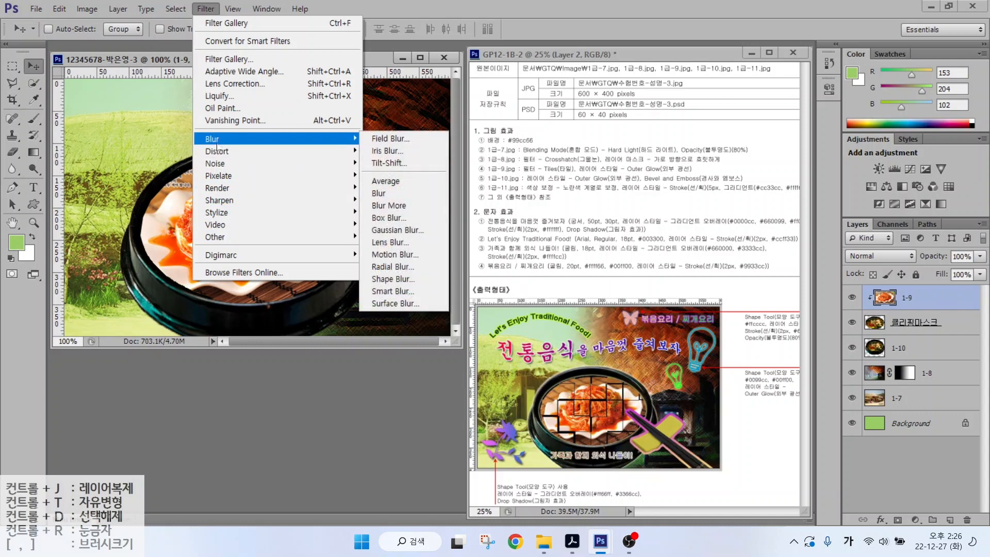
mouse_move(217, 176)
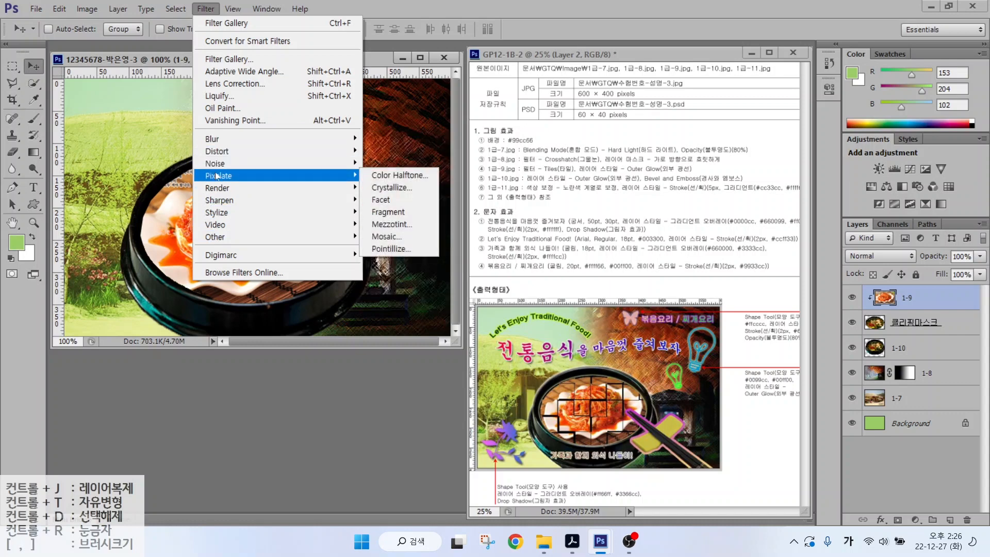
mouse_move(216, 213)
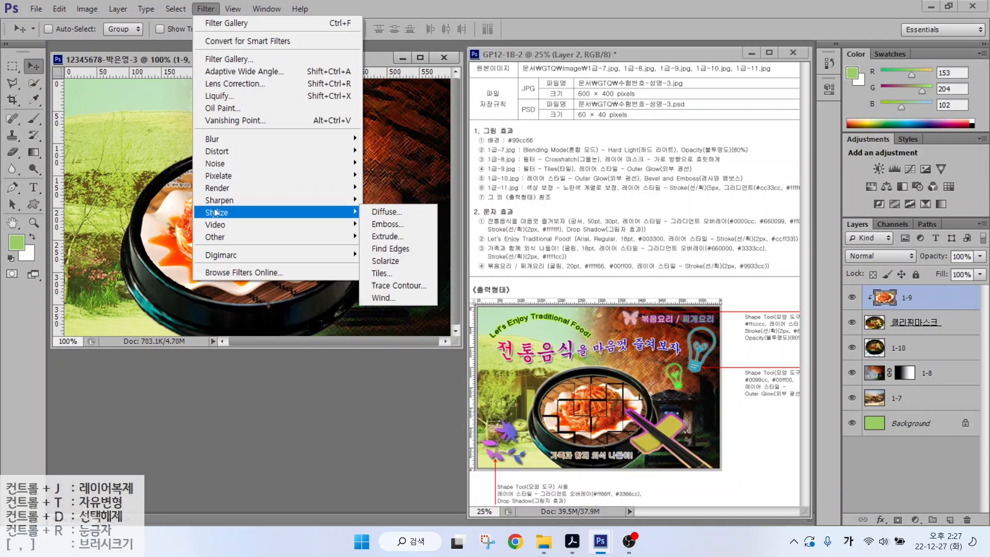
left_click(387, 276)
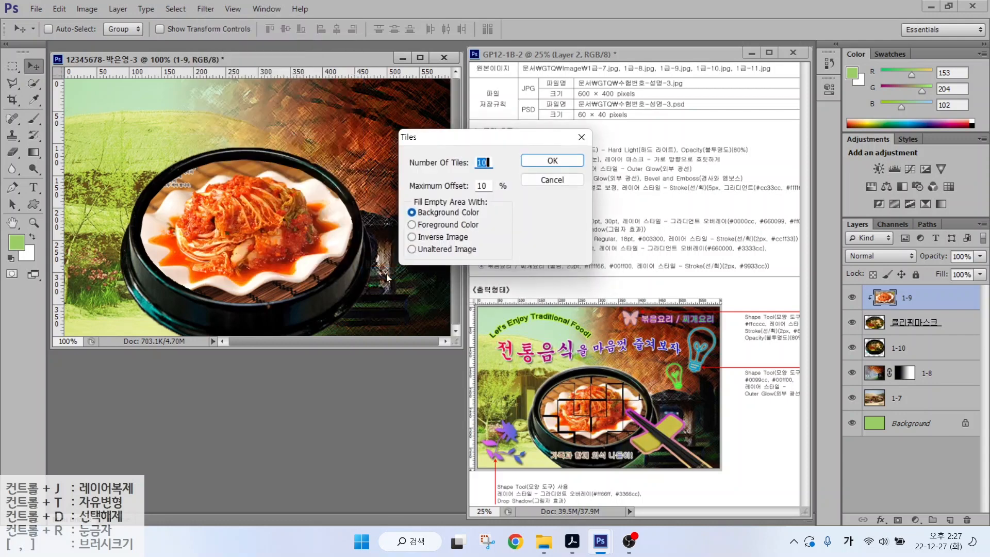
left_click(547, 163)
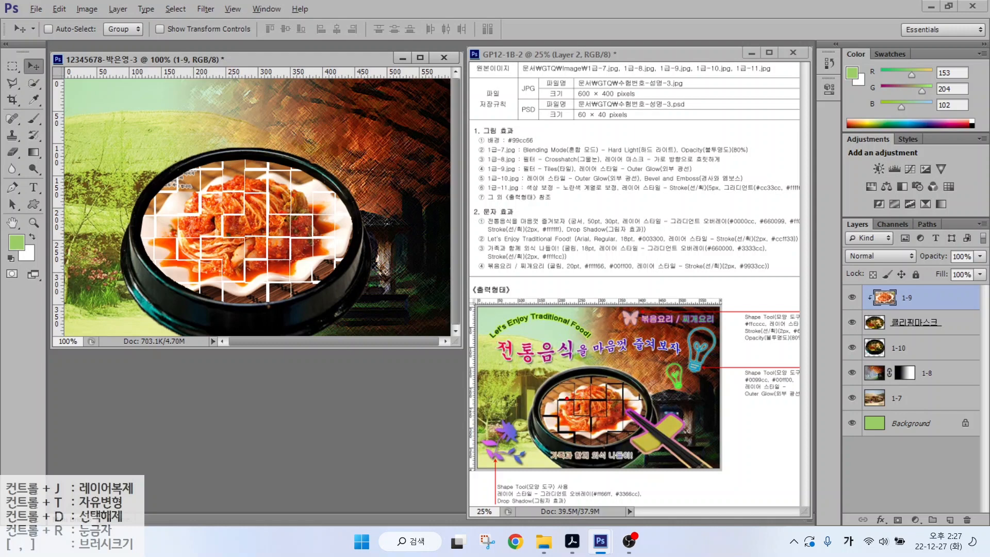
- Compare the tiles with the reference, then undo the Tiles filter
left_click_drag(572, 396, 615, 333)
left_click_drag(188, 215, 221, 151)
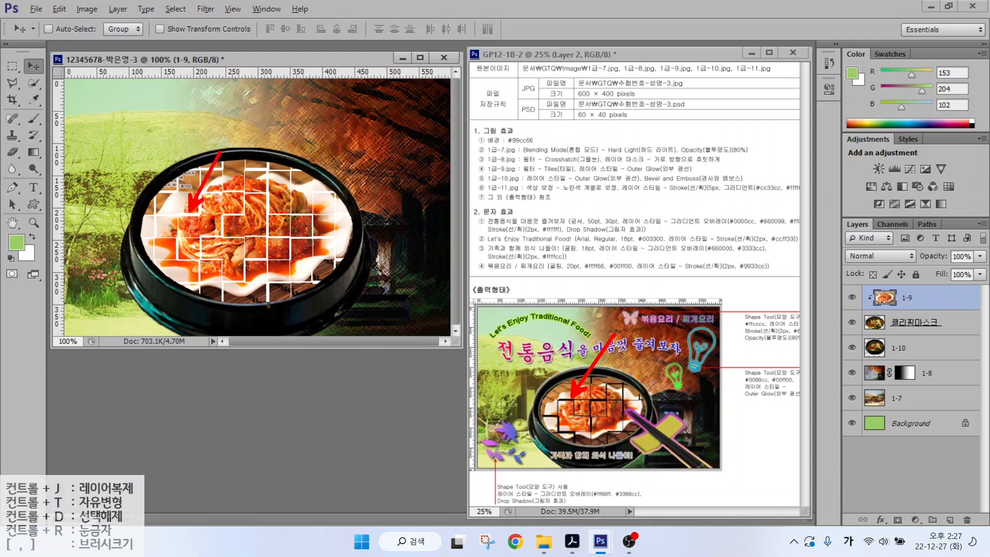
mouse_move(36, 261)
left_mouse_down()
mouse_move(14, 262)
mouse_move(33, 237)
left_mouse_up()
key("Escape")
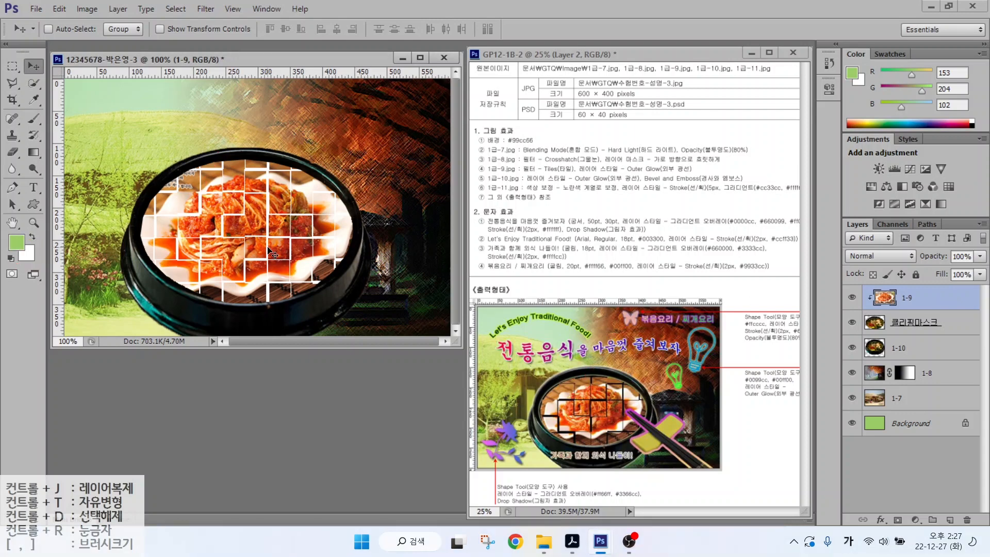
key("ctrl+z")
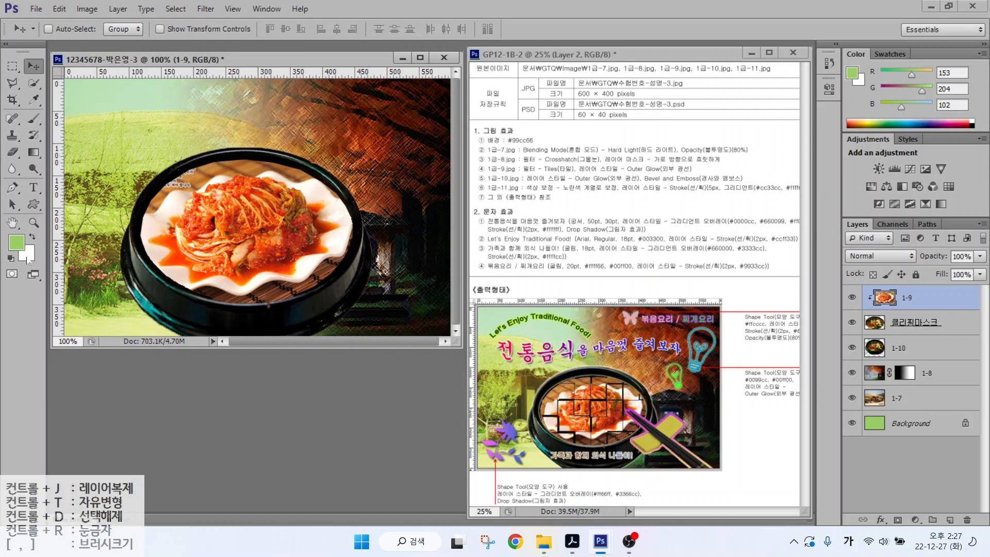
- Set the background colour to black and reapply the Tiles filter to the kimchi
left_click(29, 258)
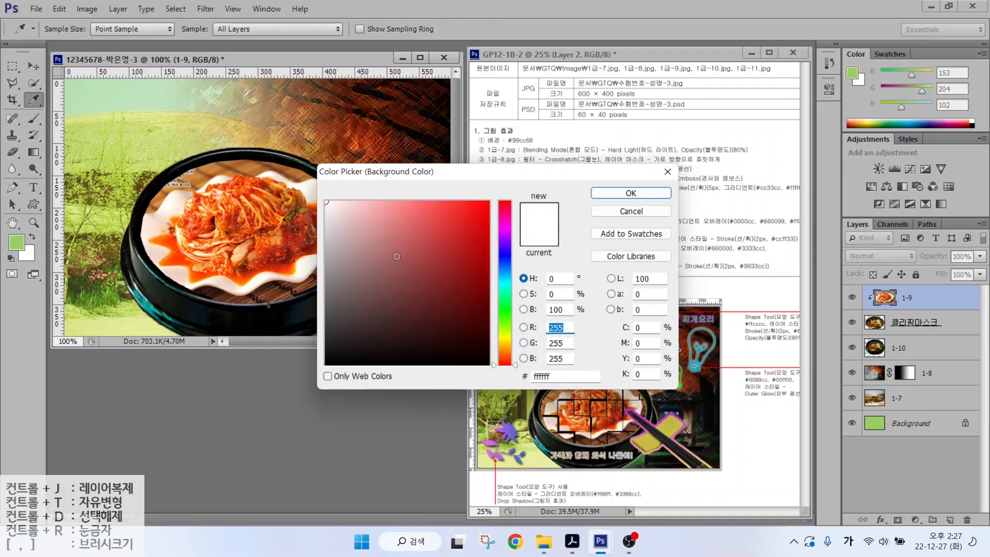
mouse_move(396, 256)
left_mouse_down()
mouse_move(325, 334)
mouse_move(311, 370)
left_mouse_up()
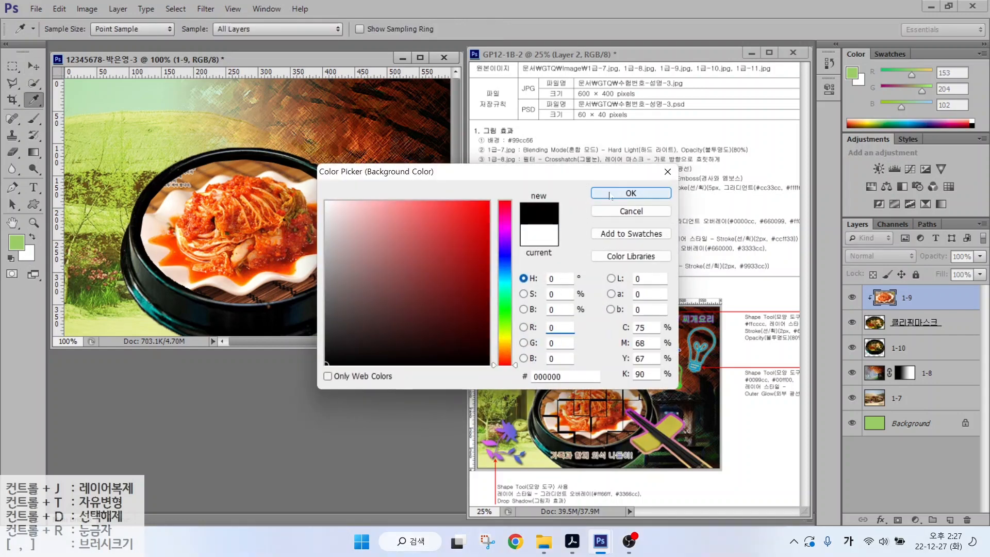
left_click(609, 196)
key("v")
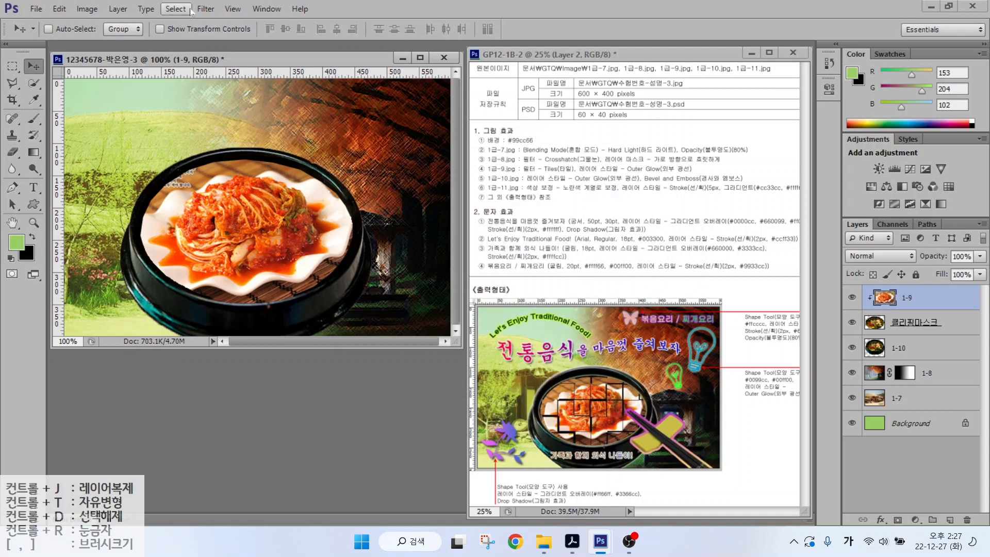
left_click(206, 9)
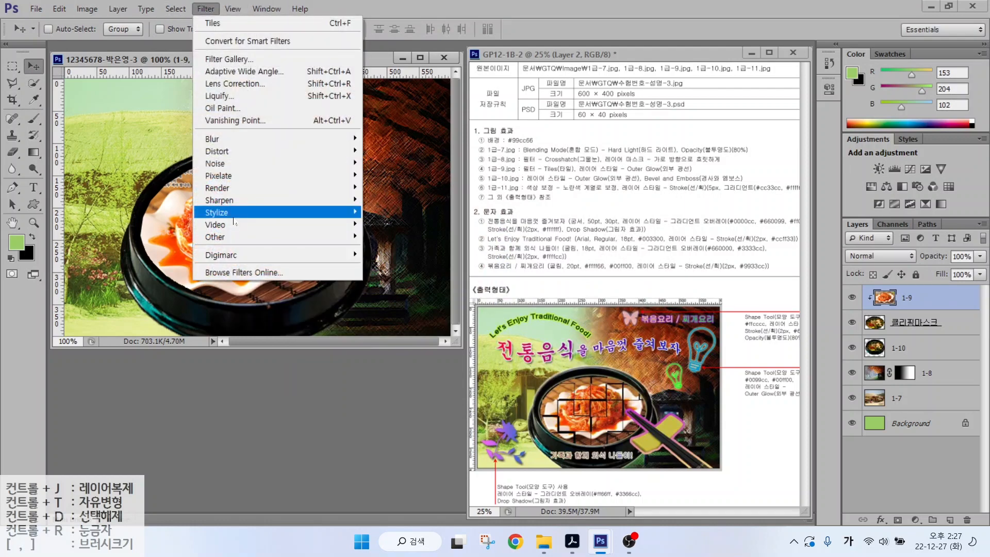
mouse_move(244, 219)
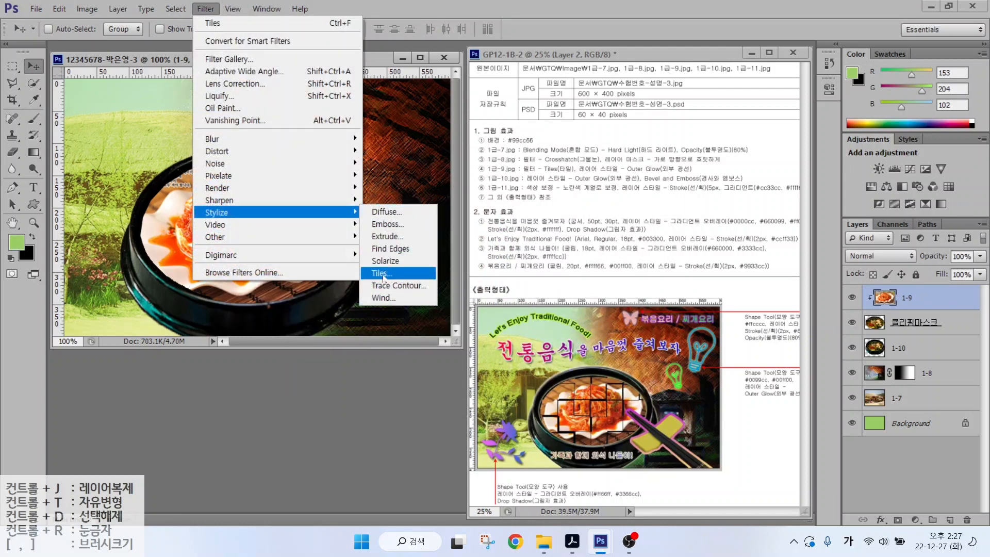
left_click(383, 279)
key("Return")
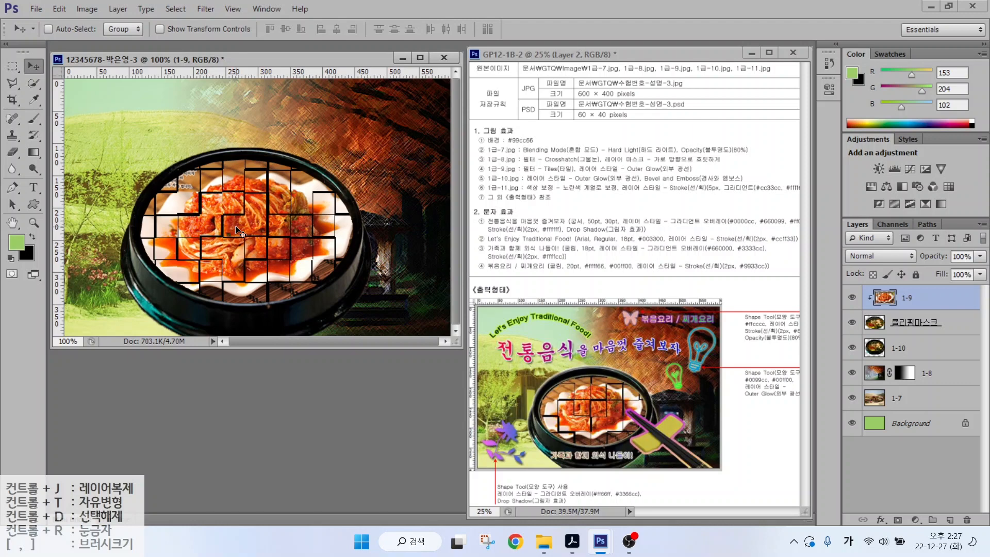
- Scale the bowl and mask layers to about 91% and nudge them right and down
key("alt+shift+bracketleft")
key("alt+shift+bracketleft")
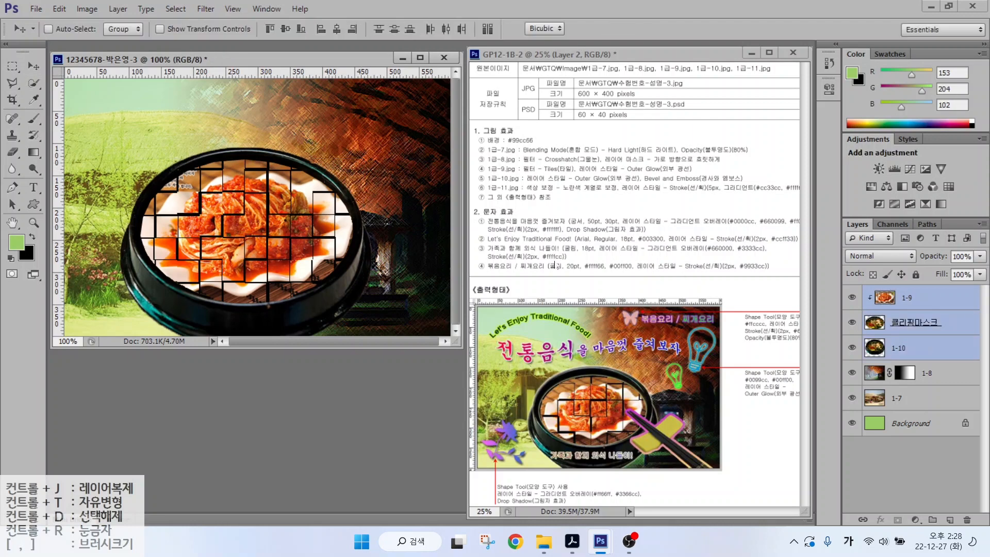
key("ctrl+t")
left_click_drag(370, 148, 349, 165)
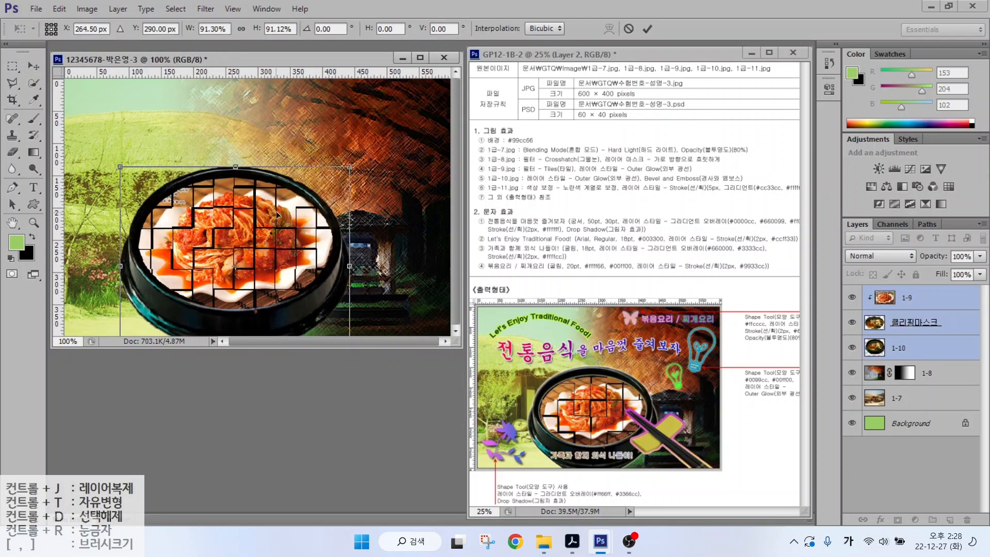
left_click_drag(288, 235, 304, 237)
key("Return")
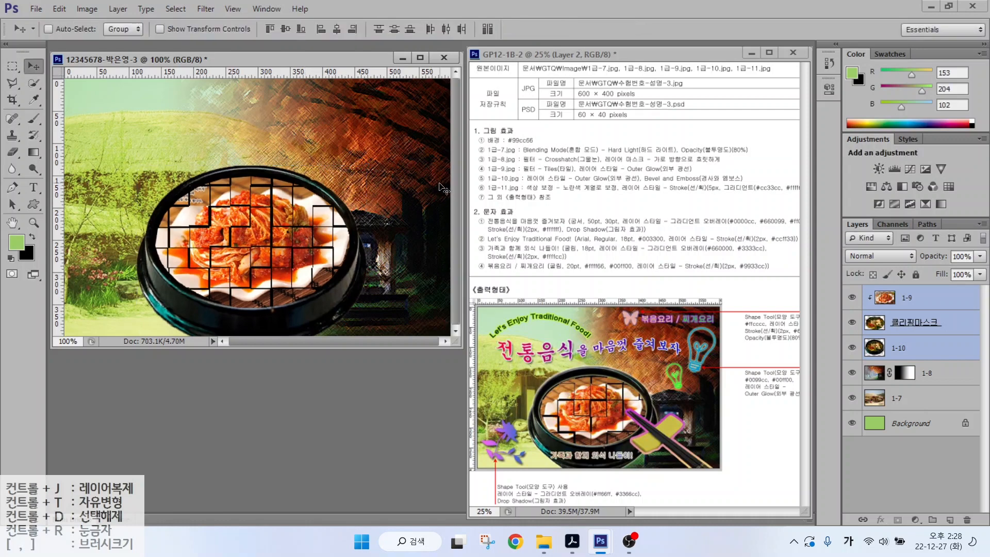
key("ctrl+o")
- Open 1급-11.jpg and select the chopsticks with Quick Selection and Polygonal Lasso
left_click(852, 409)
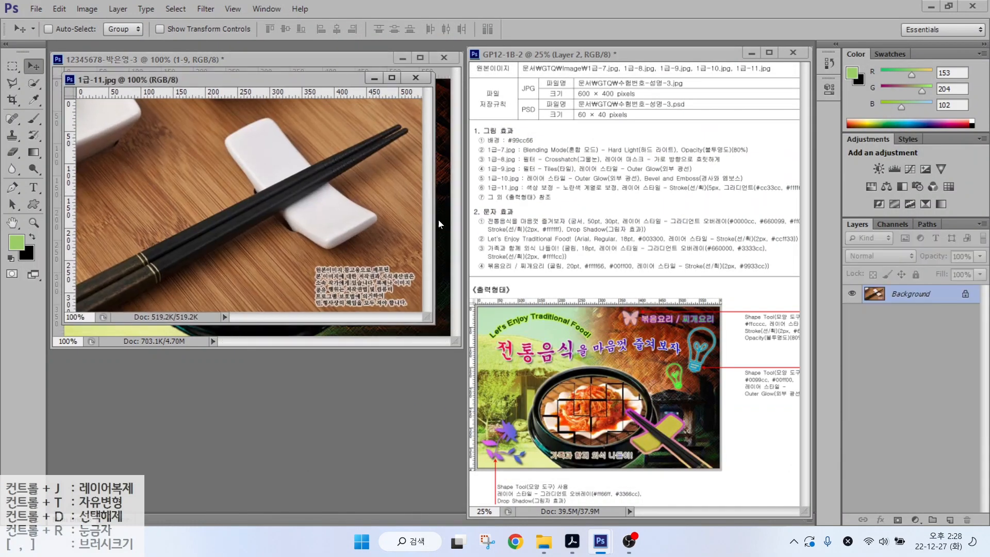
key("w")
mouse_move(224, 151)
left_mouse_down()
mouse_move(303, 205)
mouse_move(289, 200)
mouse_move(173, 245)
mouse_move(99, 299)
mouse_move(238, 272)
left_mouse_up()
key("l")
left_click(234, 237)
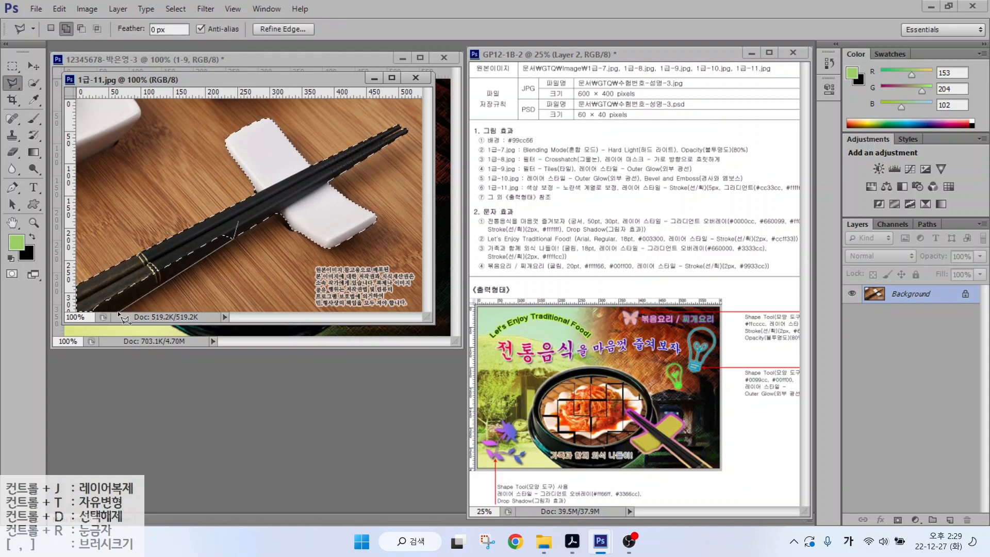
left_click(83, 319)
left_click(238, 220)
left_click(239, 220)
- Drag the chopsticks into the composition, close the source, and name the layer 1-11
left_click_drag(247, 80, 251, 158)
key("v")
left_click_drag(279, 210, 321, 117)
key("ctrl+w")
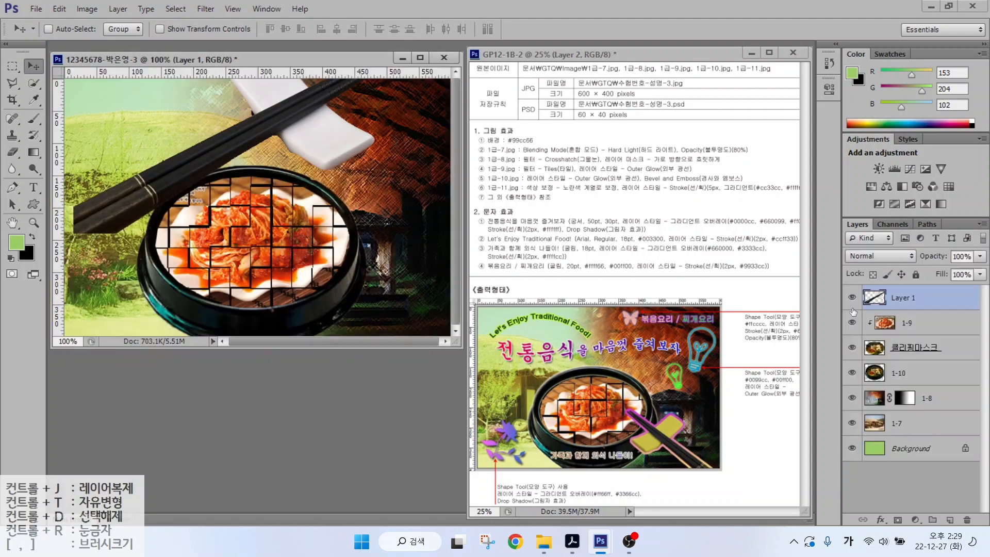
double_click(909, 298)
type("1-11")
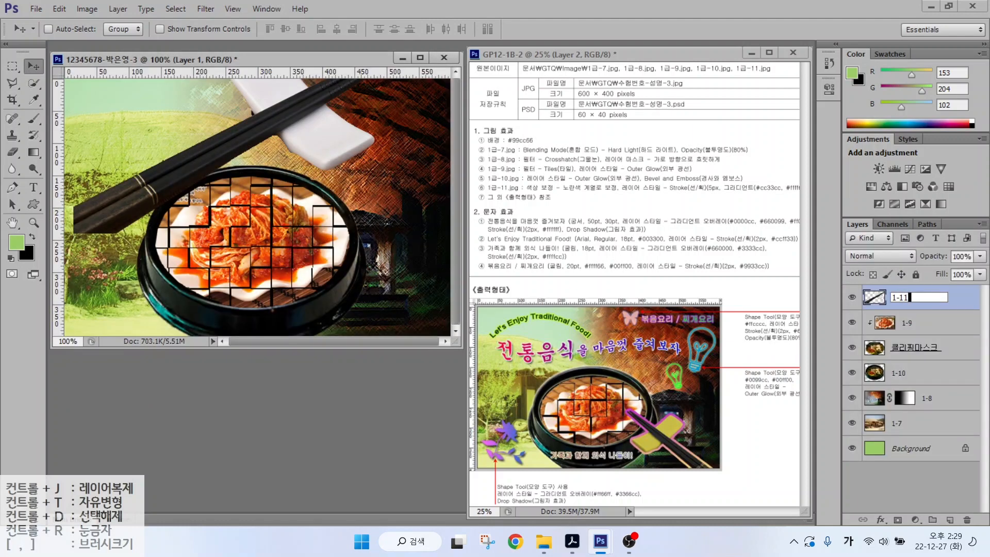
key("Return")
- Flip the chopsticks horizontally, shrink them and lay them across the bowl's lower right
key("ctrl+t")
left_click_drag(405, 232, 348, 200)
right_click(275, 119)
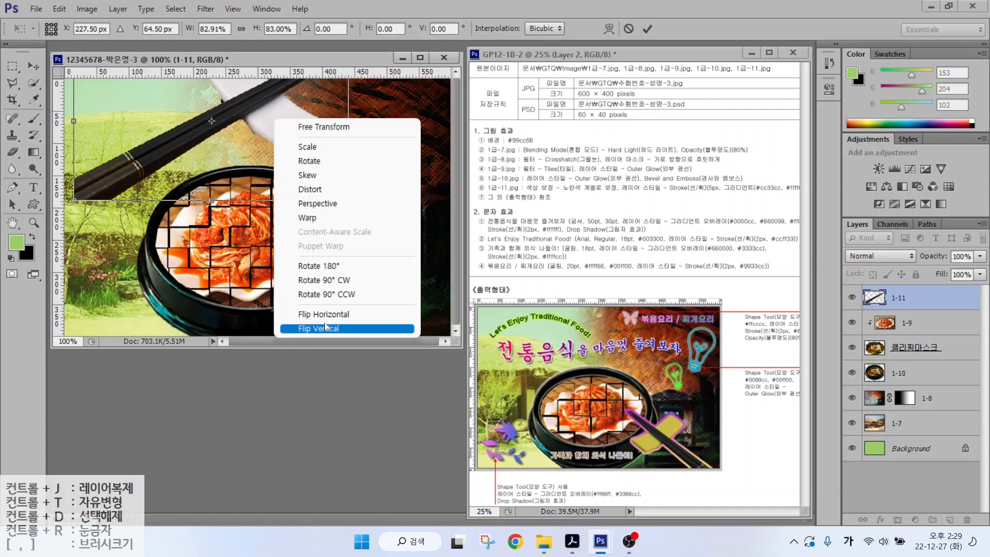
left_click(323, 314)
left_click_drag(236, 135, 350, 289)
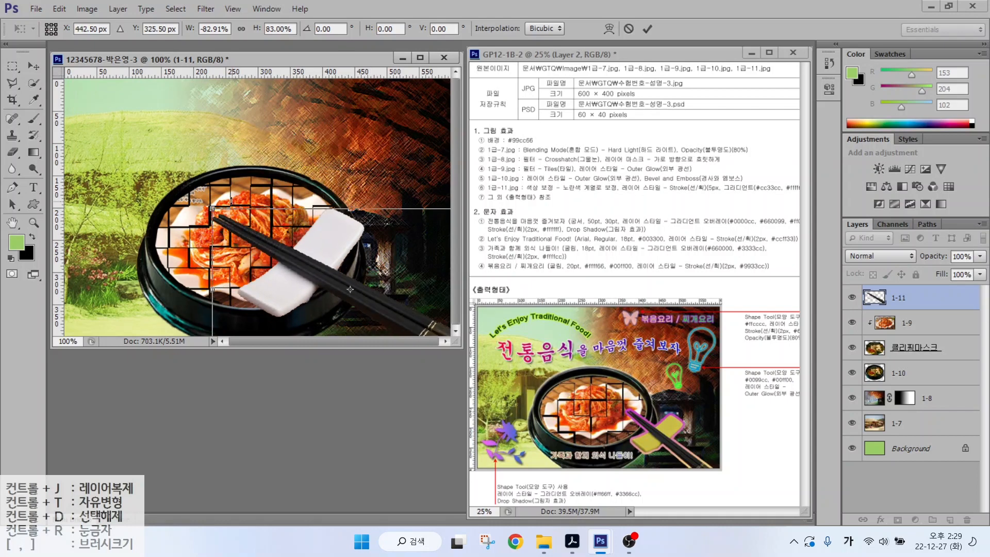
left_click_drag(231, 200, 322, 274)
key("Return")
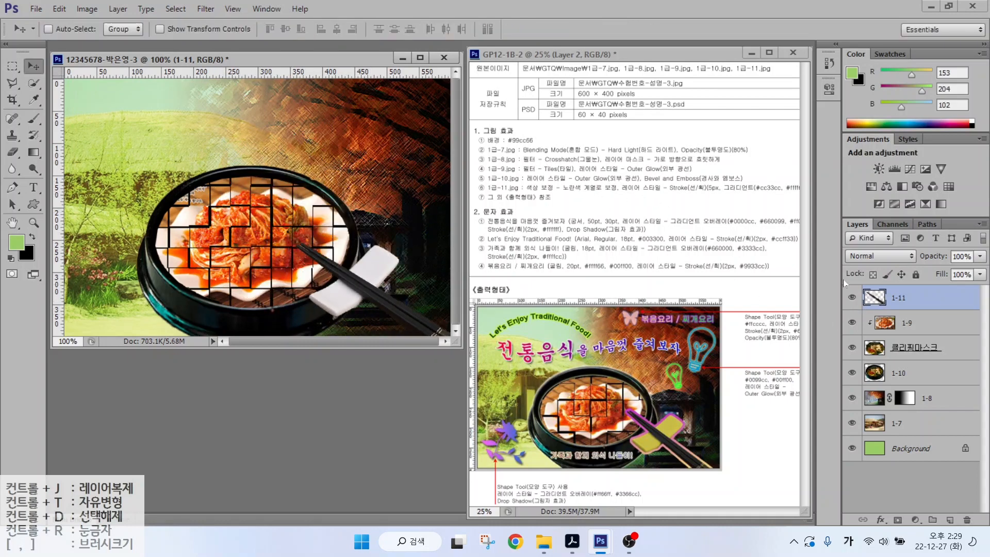
- Select the white chopstick rest with Quick Selection
left_click(543, 190)
left_click(579, 190)
left_click(579, 191)
left_click(33, 83)
left_click(332, 297)
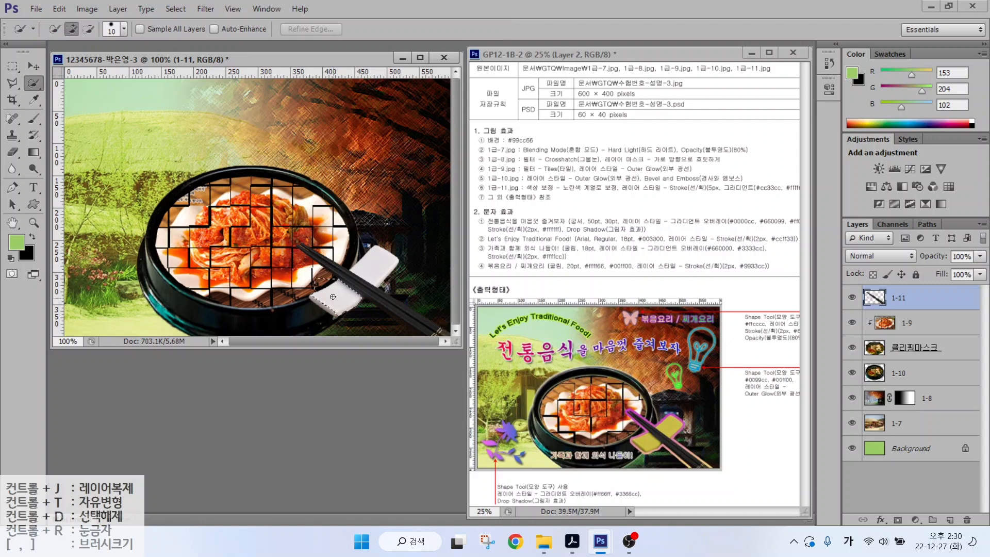
mouse_move(335, 303)
left_mouse_down()
mouse_move(321, 302)
mouse_move(365, 264)
mouse_move(395, 267)
left_mouse_up()
left_click(392, 252, "alt")
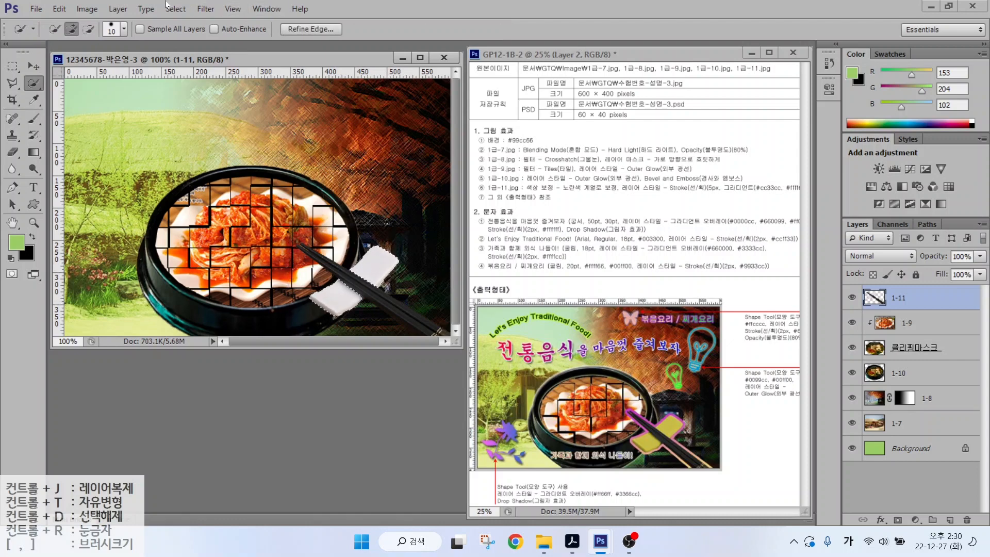
left_click(79, 7)
- Colorize the chopstick rest with Hue 60, Saturation 73, Lightness -29
mouse_move(175, 42)
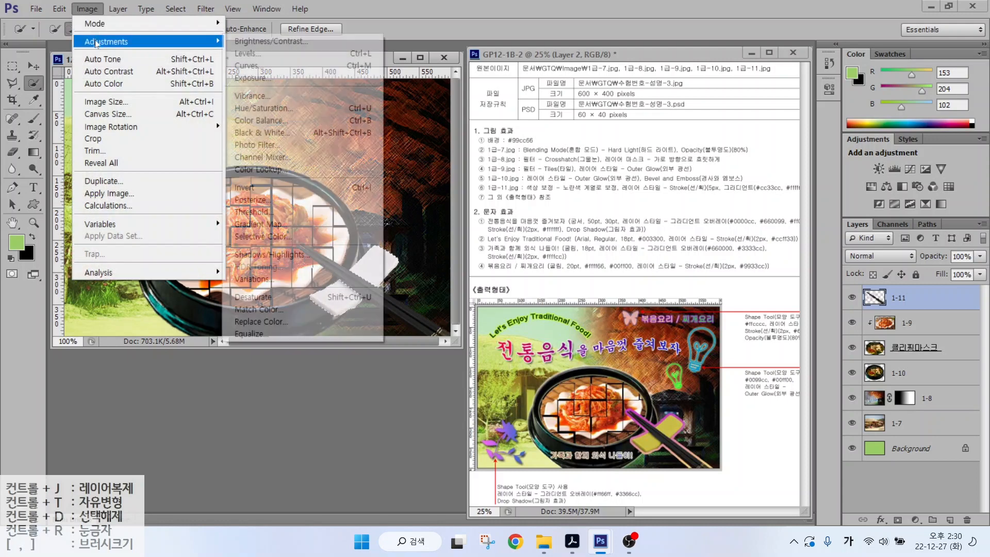
left_click(260, 108)
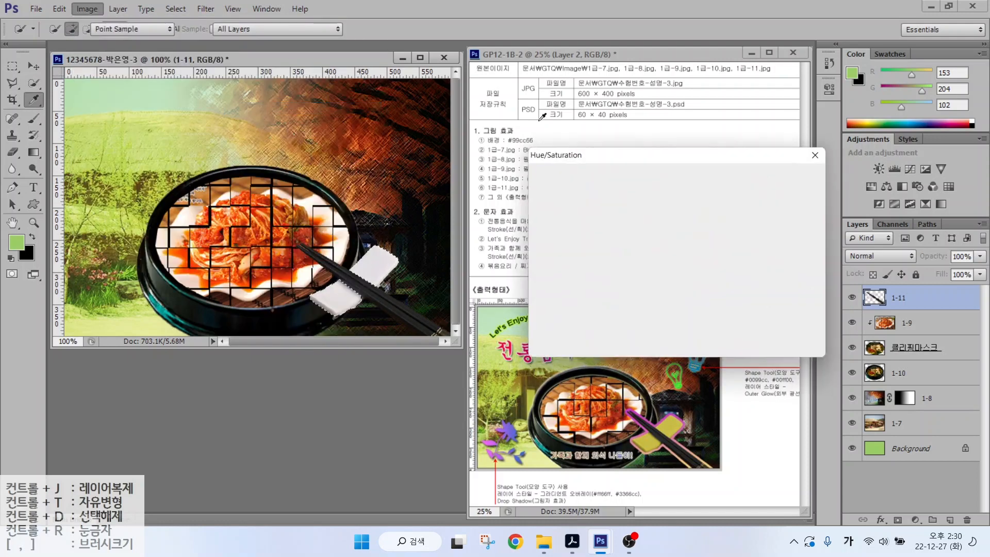
mouse_move(651, 238)
left_mouse_down()
mouse_move(614, 237)
mouse_move(617, 228)
mouse_move(659, 236)
left_mouse_up()
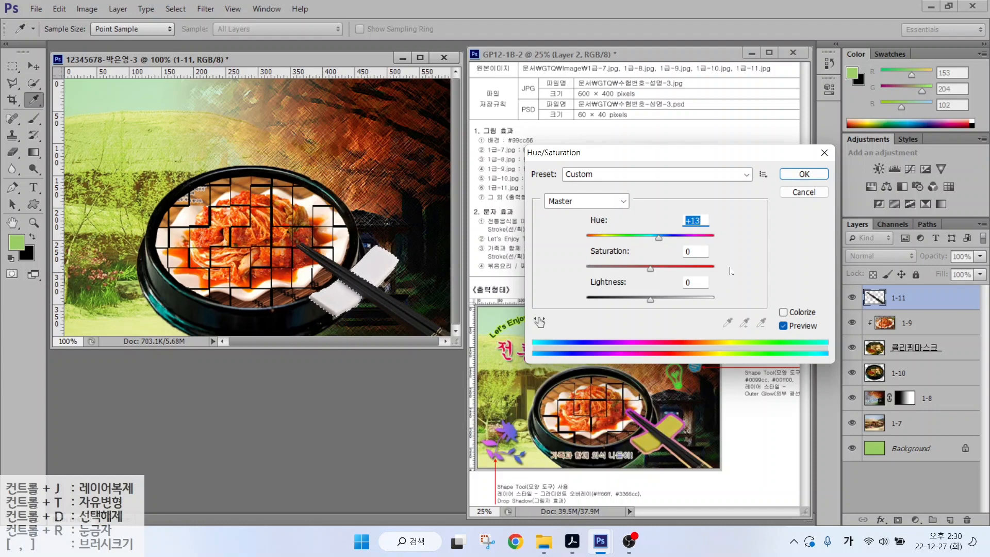
left_click(783, 313)
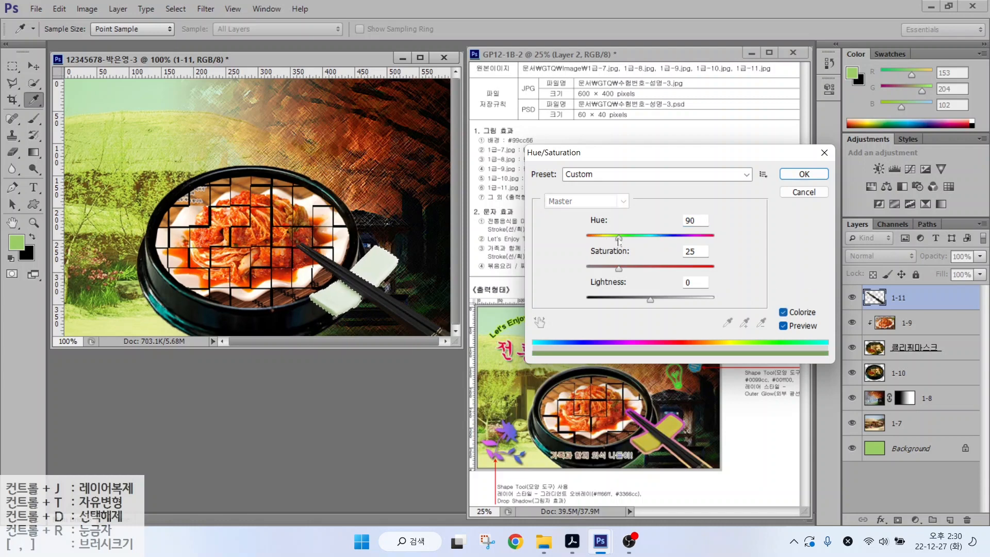
left_click_drag(619, 241, 679, 270)
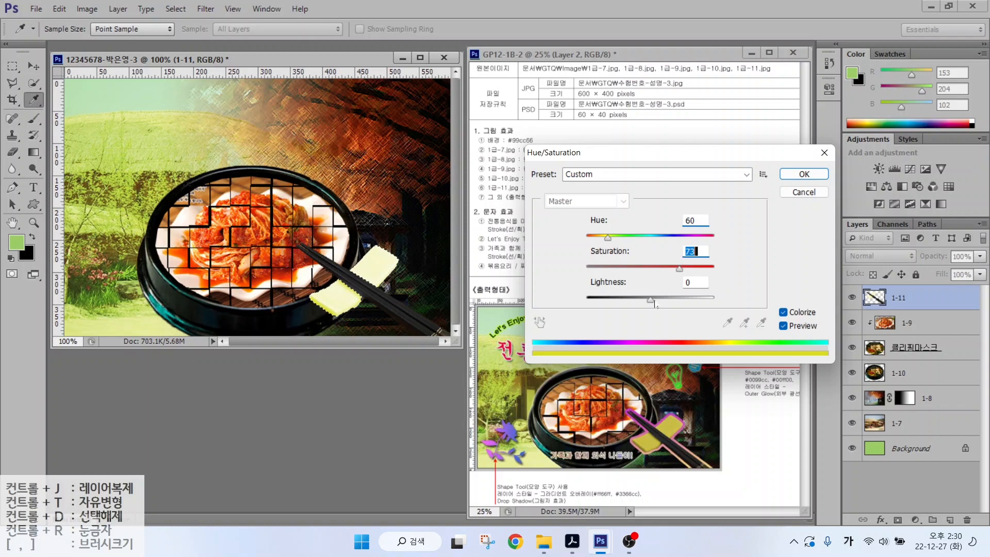
mouse_move(652, 303)
left_mouse_down()
mouse_move(622, 303)
mouse_move(633, 302)
left_mouse_up()
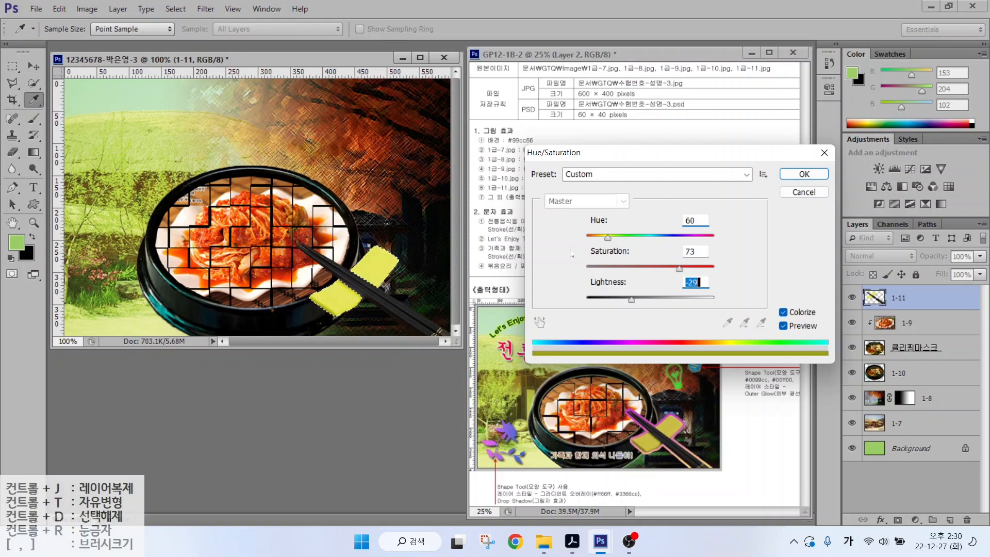
key("Return")
- Deselect and add a 5 px Stroke layer effect to layer 1-11
key("w")
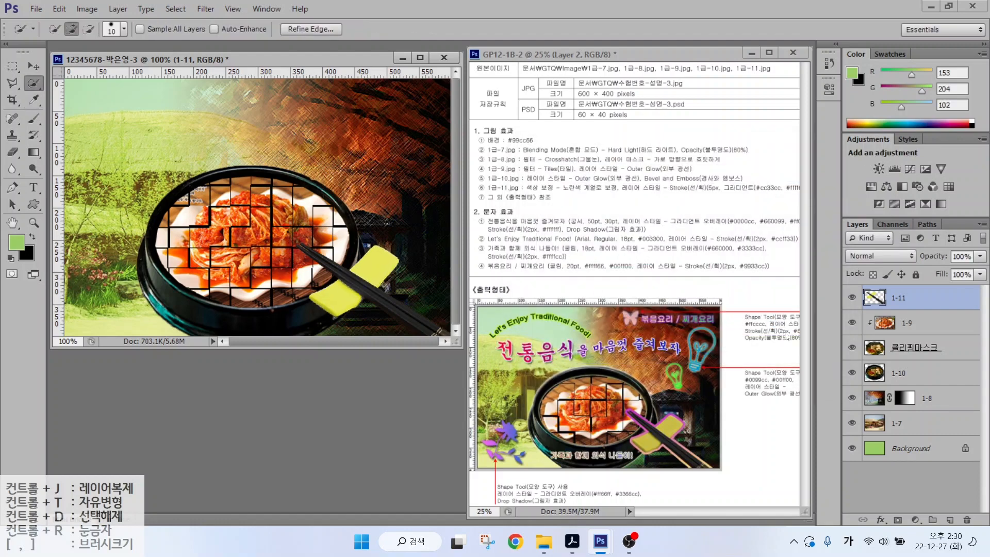
key("ctrl+d")
left_click(880, 519)
left_click(891, 398)
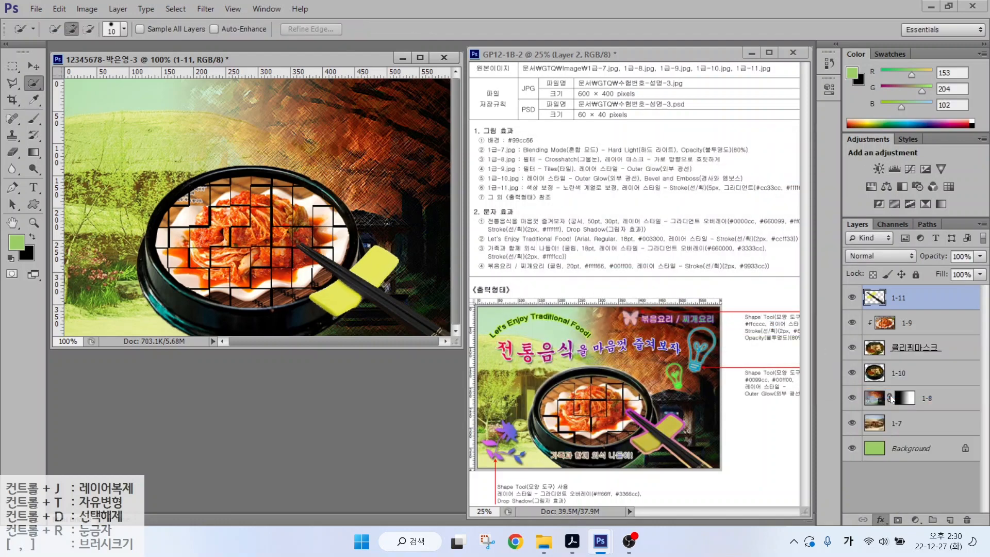
type("5")
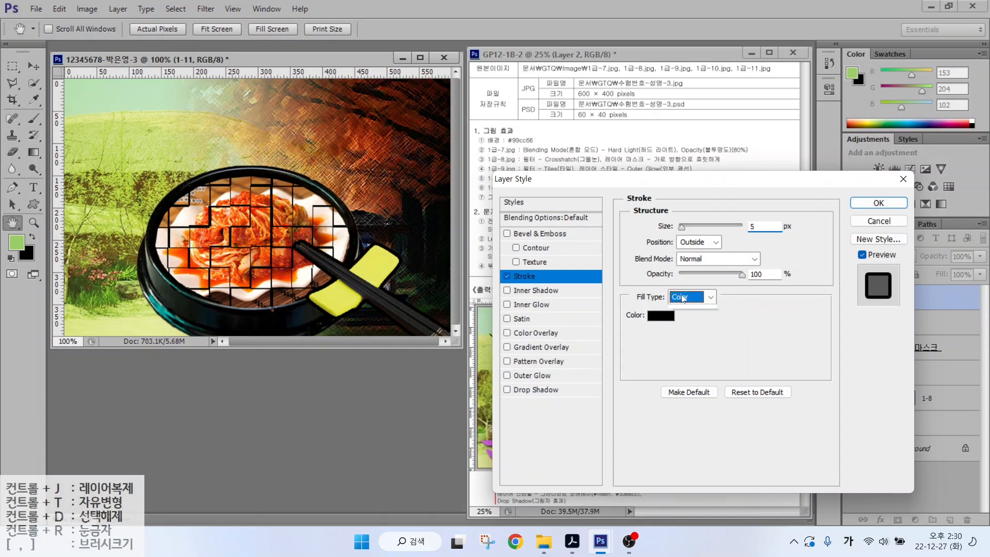
- Change the stroke fill to Gradient with a #cc33cc left stop
left_click(690, 297)
left_click(686, 324)
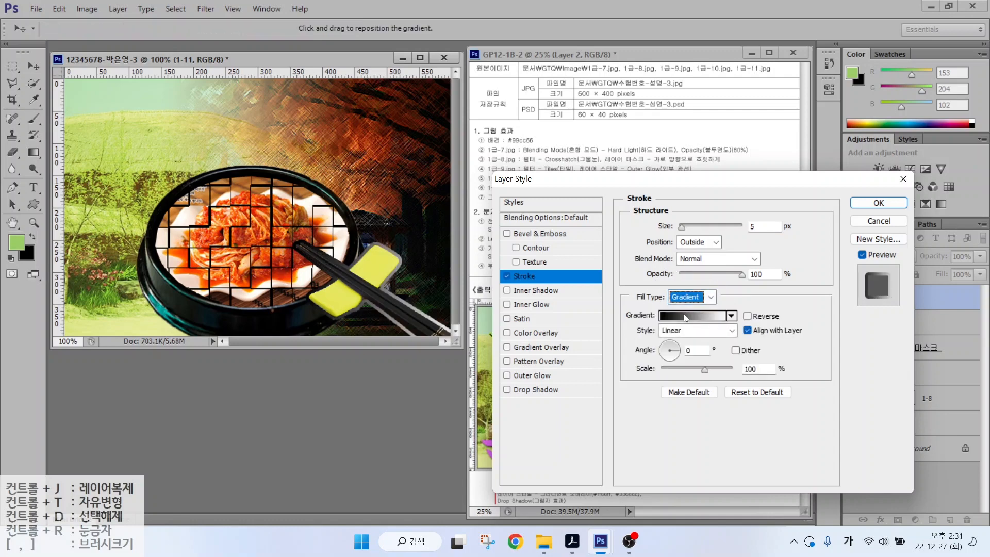
left_click(689, 319)
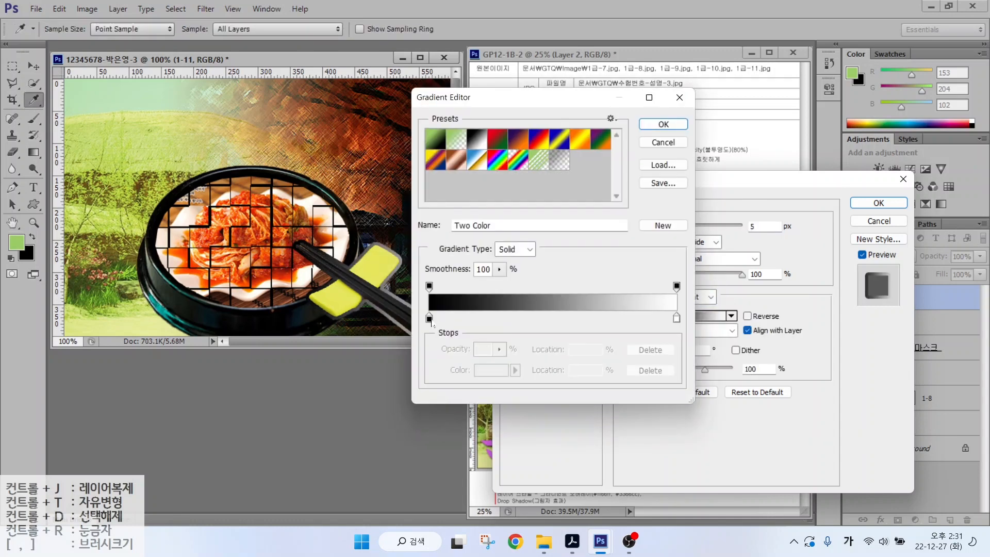
double_click(429, 318)
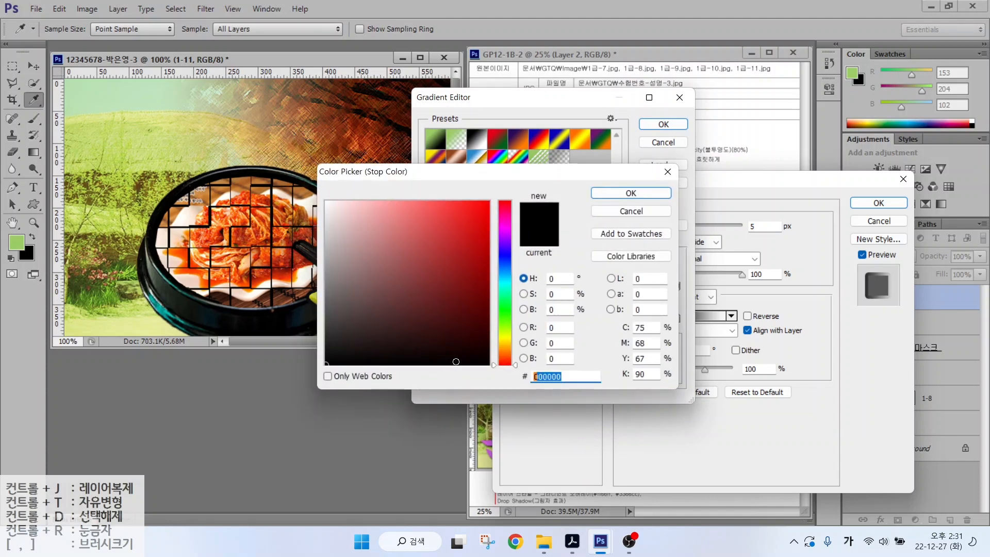
type("cc33cc")
key("Return")
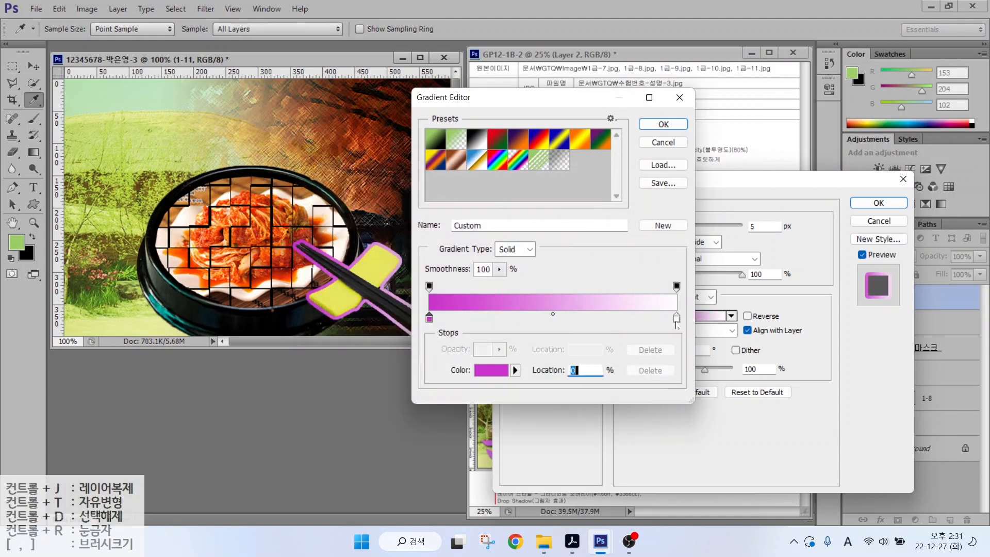
- Set the right gradient stop to #ffff66 and apply the stroke
double_click(676, 319)
double_click(566, 376)
type("ffff66")
key("Return")
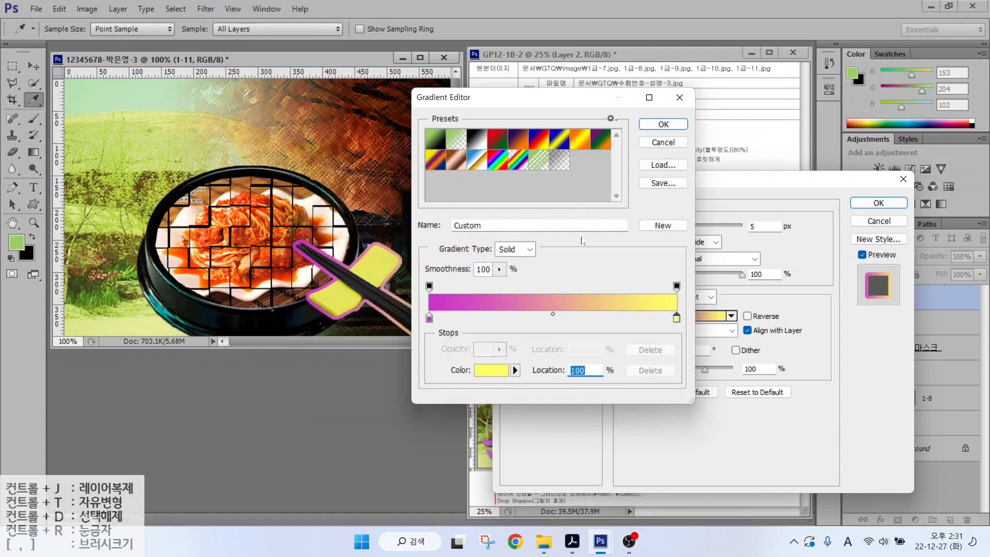
key("Return")
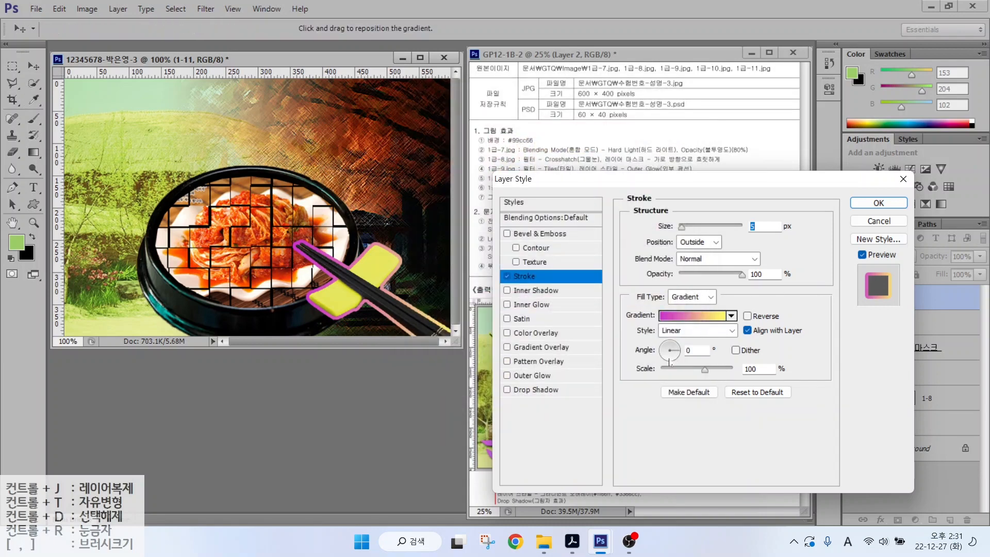
left_click(878, 202)
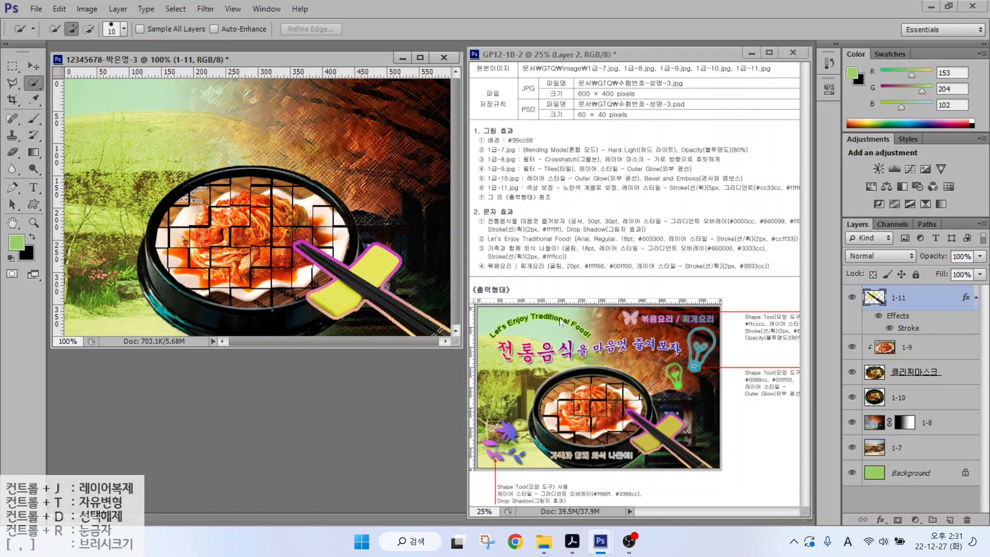
- Draw the light-bulb custom shape at the canvas's upper right
left_click(35, 202)
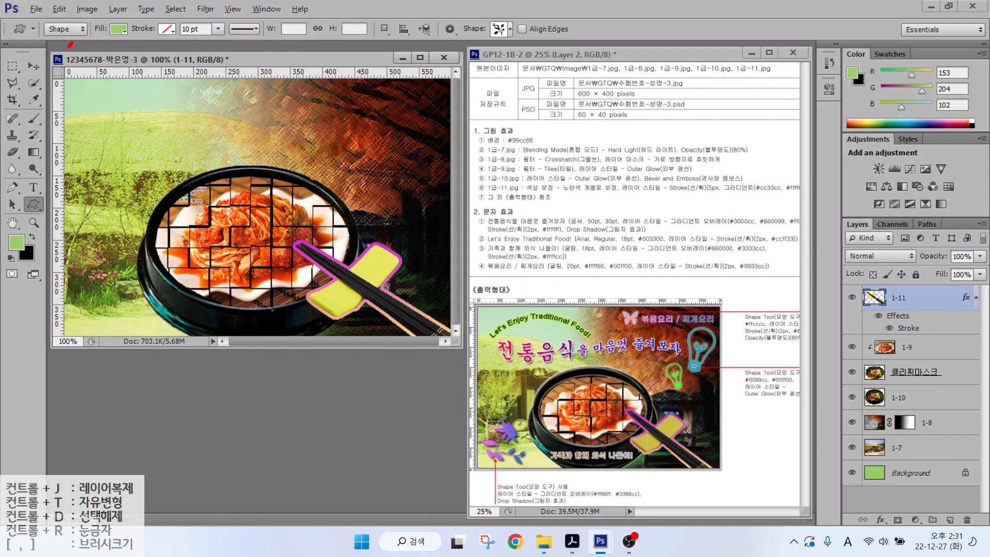
left_click_drag(70, 44, 77, 24)
left_click_drag(94, 70, 71, 45)
mouse_move(133, 37)
left_mouse_down()
mouse_move(93, 36)
mouse_move(109, 15)
mouse_move(135, 25)
left_mouse_up()
left_click_drag(138, 73, 121, 41)
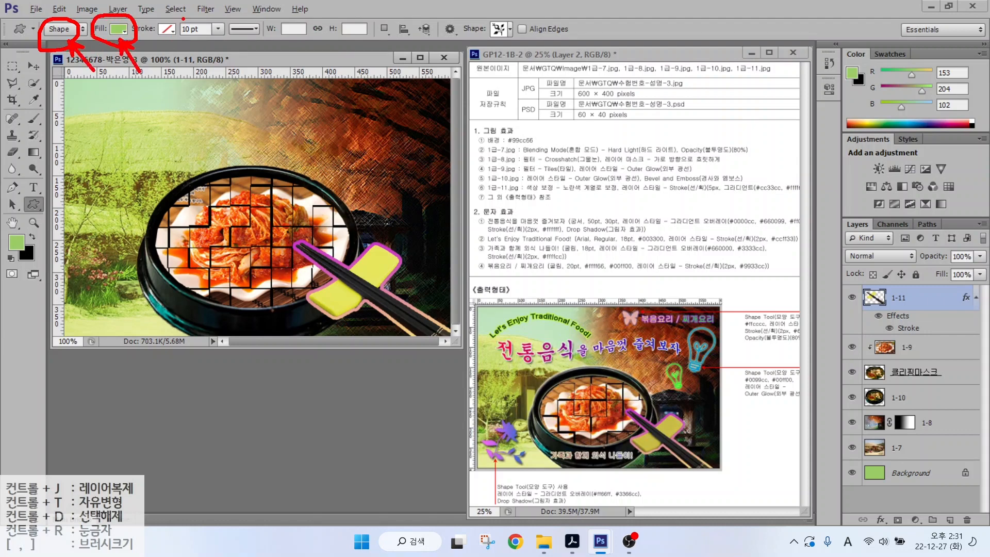
left_click_drag(184, 17, 157, 38)
mouse_move(526, 48)
left_mouse_down()
mouse_move(509, 19)
mouse_move(528, 36)
left_mouse_up()
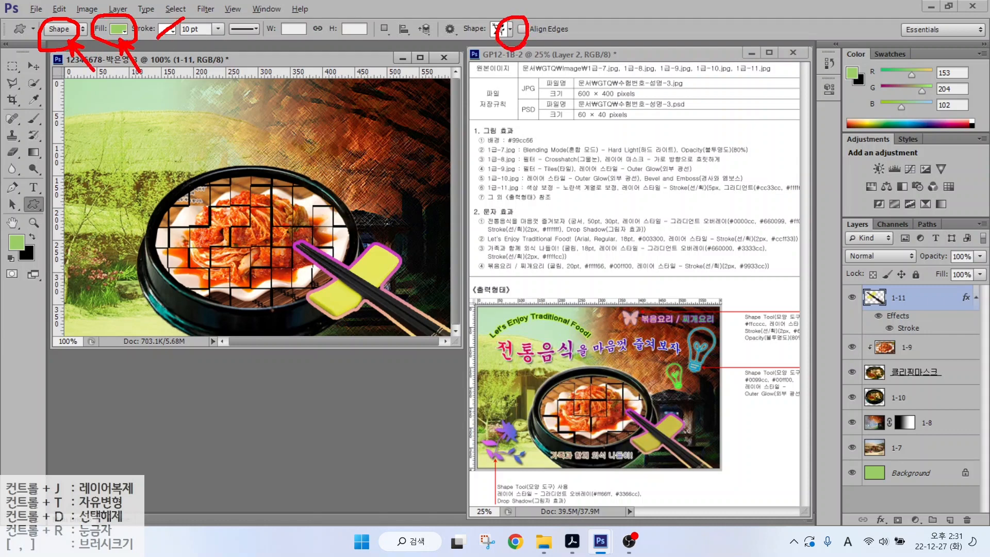
key("Escape")
left_click(505, 30)
scroll(583, 351, "up", 6)
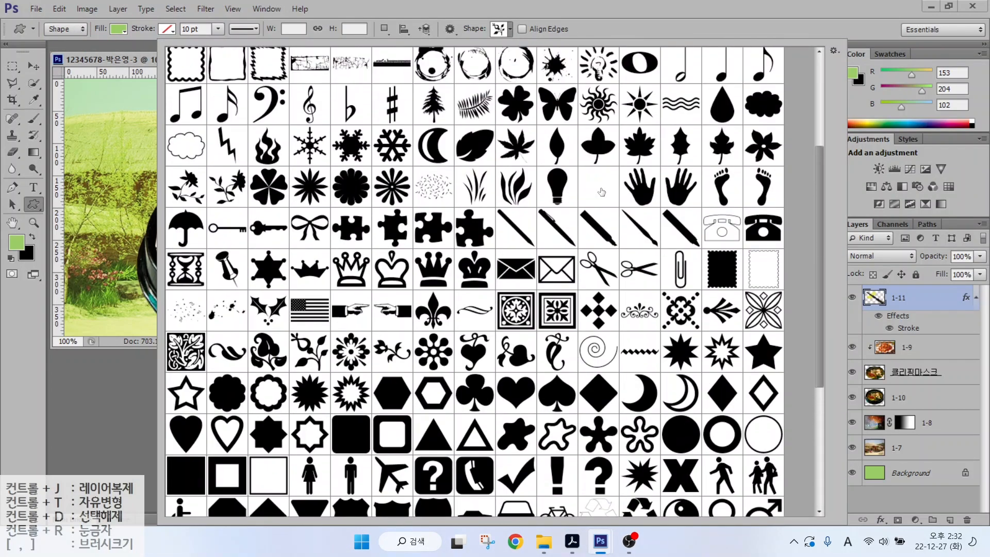
double_click(601, 192)
mouse_move(391, 112)
left_mouse_down()
mouse_move(443, 176)
mouse_move(434, 179)
left_mouse_up()
- Fill the bulb #0099cc and give it an Outer Glow effect
double_click(871, 298)
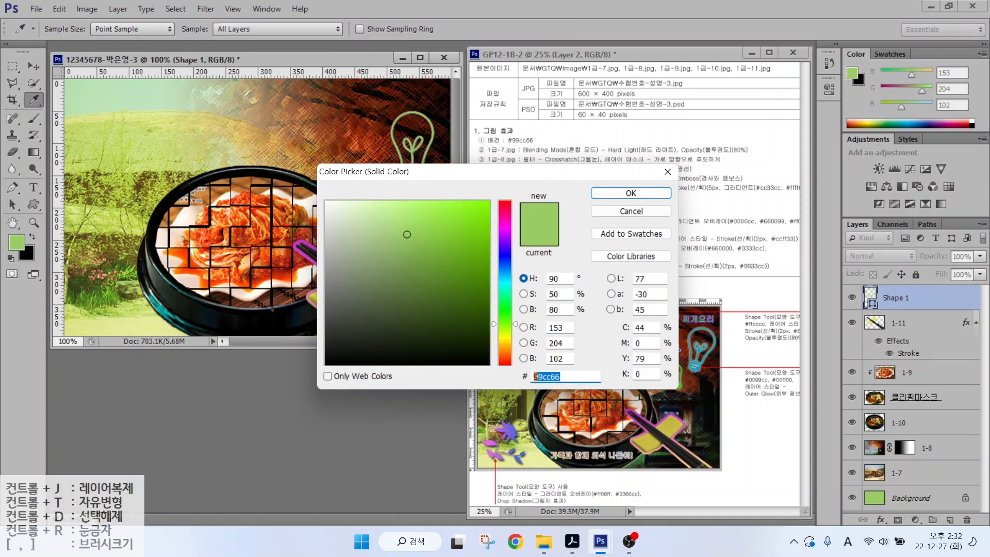
type("0099cc")
key("Return")
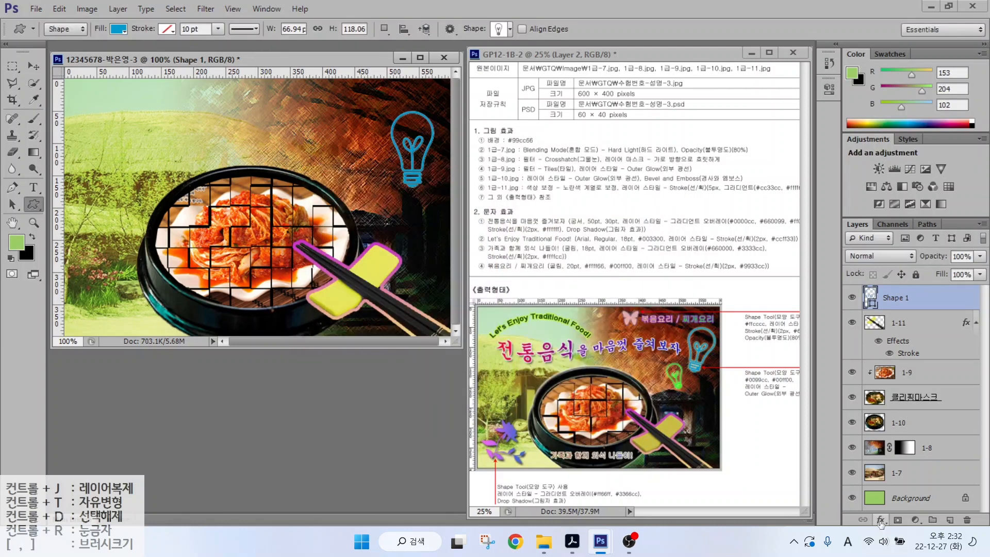
left_click(880, 519)
left_click(901, 497)
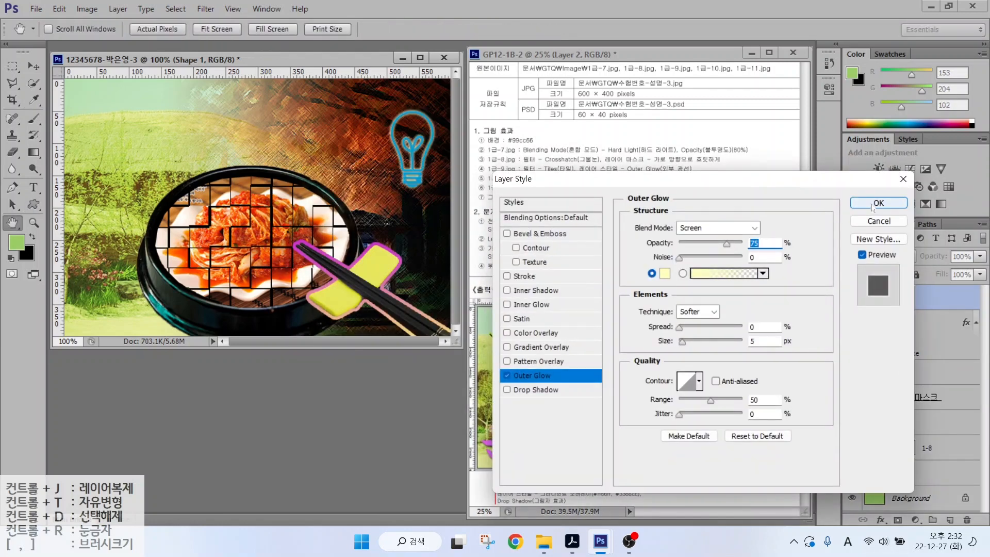
key("Return")
- Rotate the bulb so it tilts to the right
key("ctrl+t")
left_click_drag(424, 119, 434, 126)
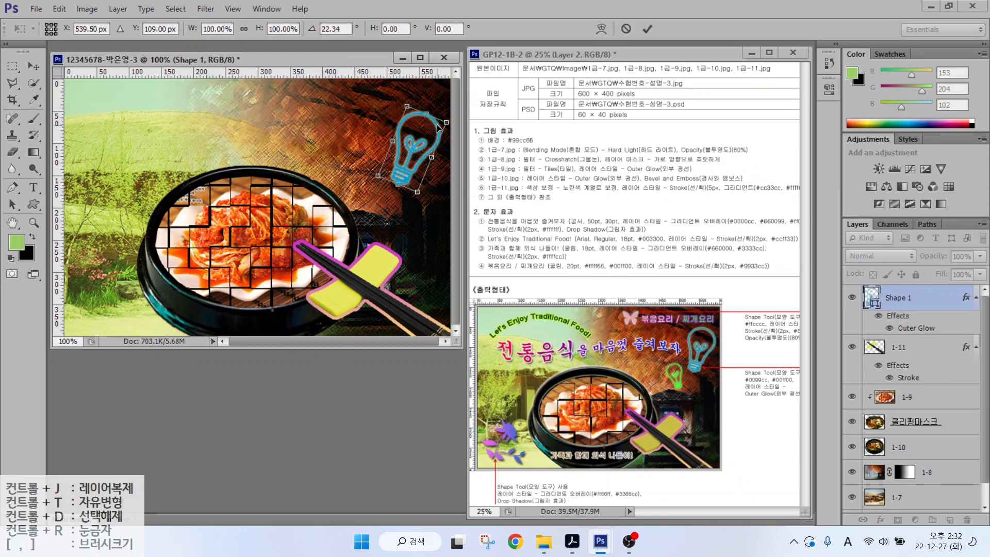
mouse_move(377, 176)
left_mouse_down()
mouse_move(382, 168)
mouse_move(364, 185)
left_mouse_up()
key("Return")
- Duplicate the bulb, moving the copy left and tilting it the other way
key("ctrl+j")
key("ctrl+t")
left_click_drag(400, 131, 368, 154)
key("Return")
- Recolour the copied bulb's fill to #00ff00
key("v")
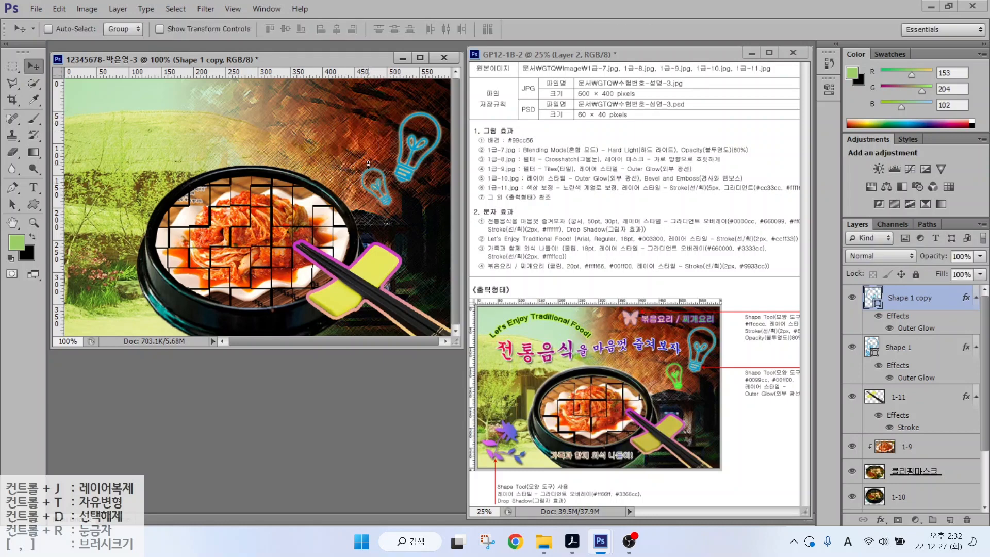
double_click(873, 298)
type("00f")
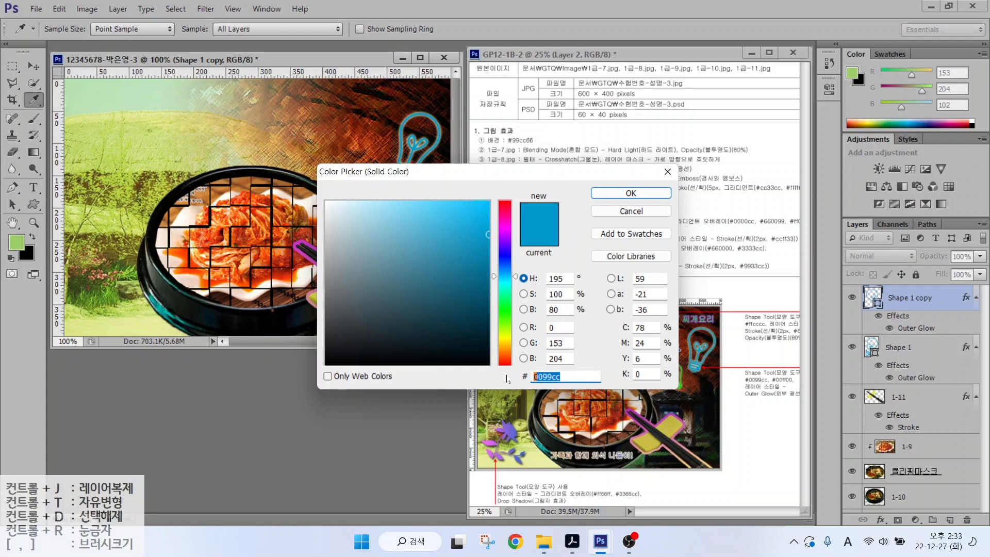
type("f00")
key("Return")
left_click(34, 204)
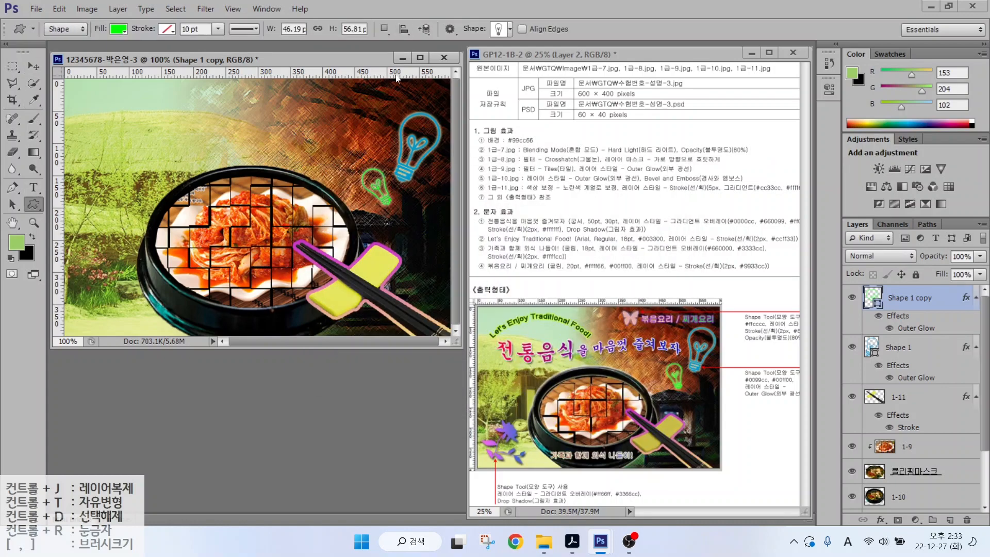
- Draw the butterfly custom shape near the top of the canvas
left_click(510, 29)
left_click_drag(822, 363, 820, 273)
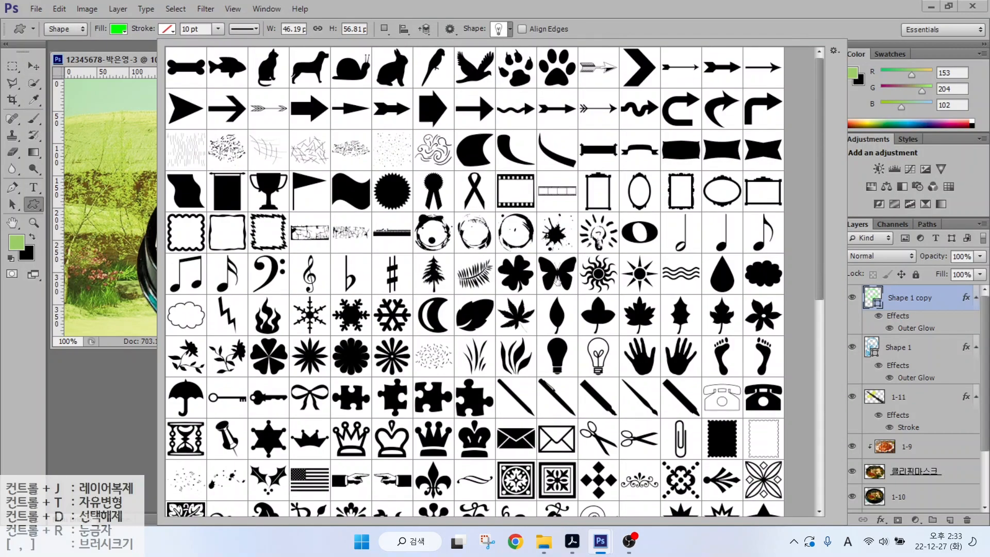
double_click(557, 270)
left_click_drag(287, 90, 315, 115)
- Fill the butterfly #ffcccc and give it a 2 px #666699 stroke
double_click(873, 297)
type("ffcccc")
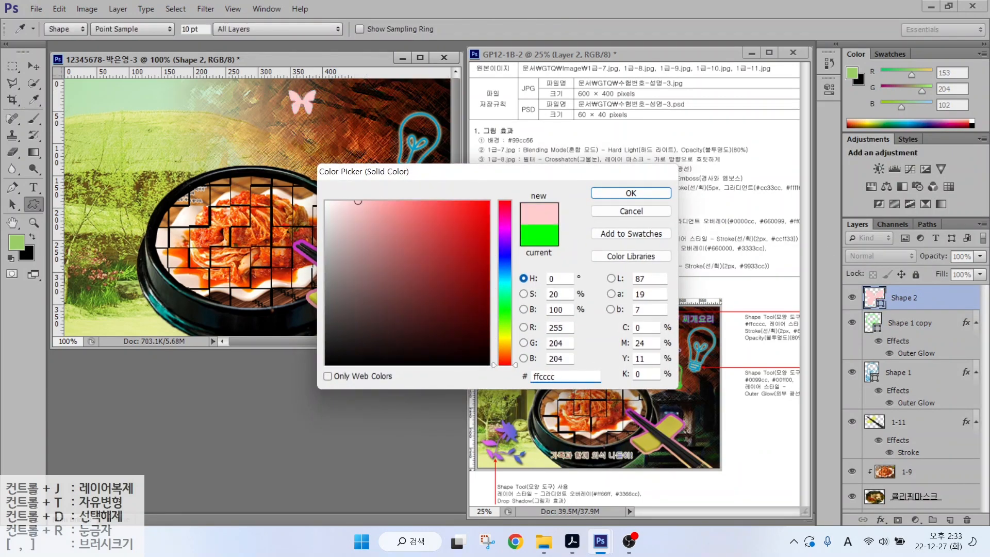
key("Return")
left_click(881, 519)
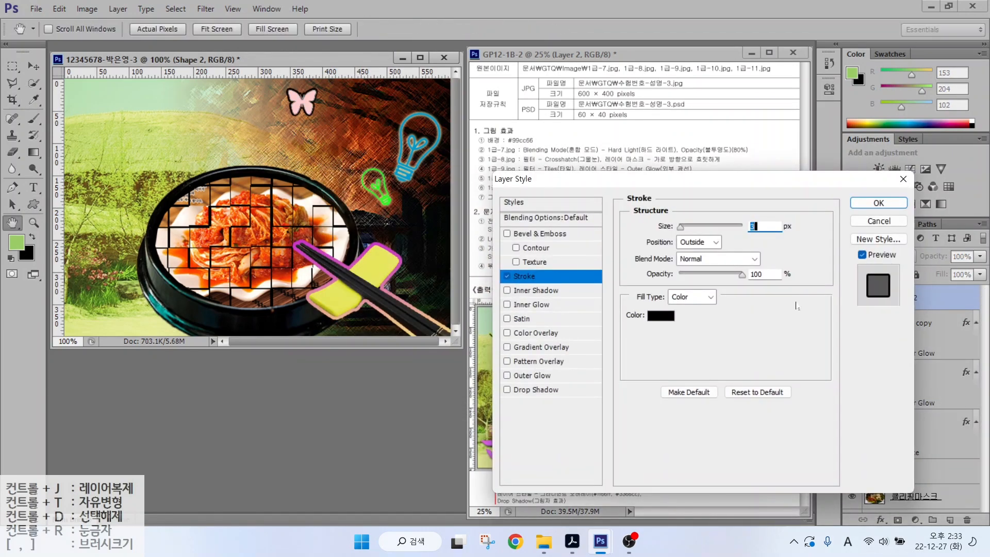
type("2")
left_click(660, 315)
type("666699")
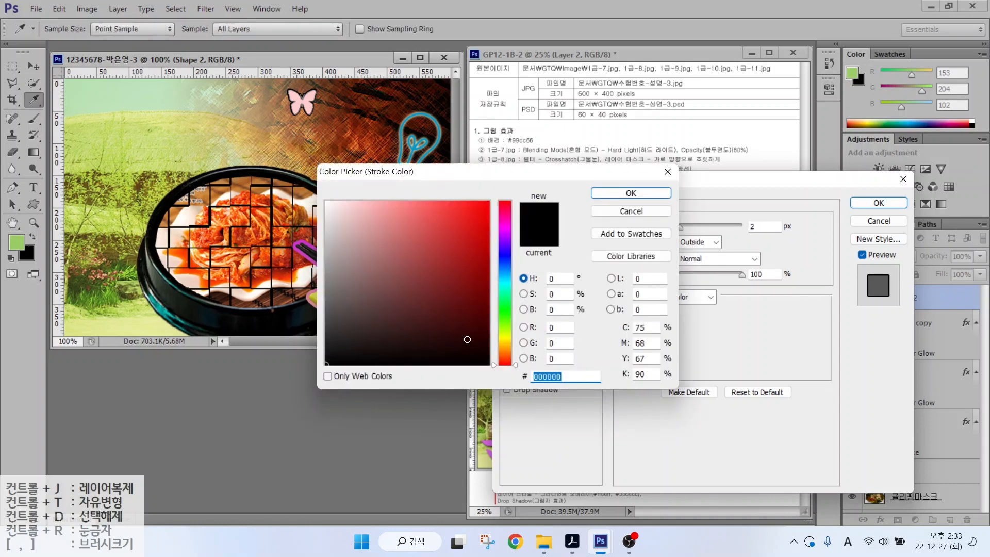
key("Return")
left_click(878, 203)
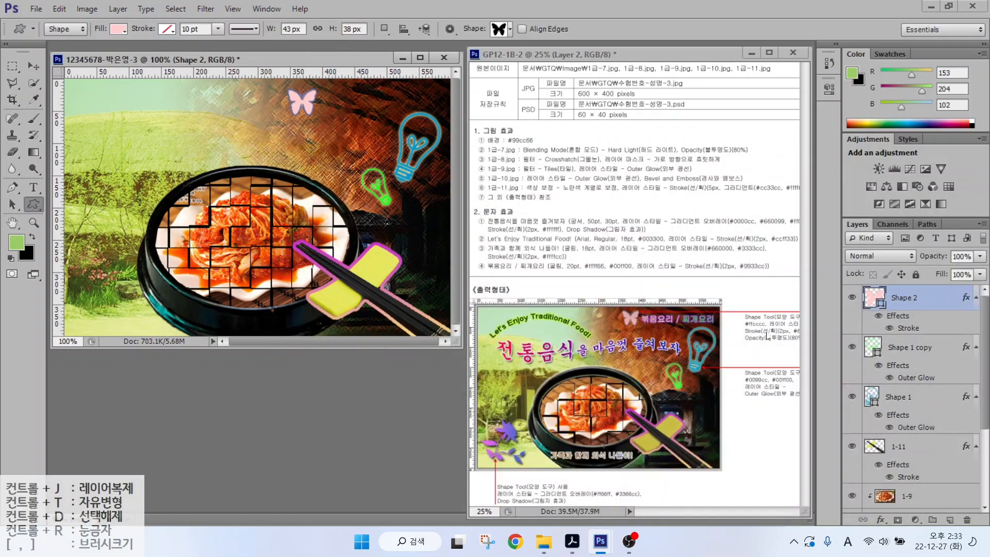
- Set the butterfly layer's opacity to 80%
left_click_drag(746, 341, 800, 345)
left_click_drag(834, 210, 988, 287)
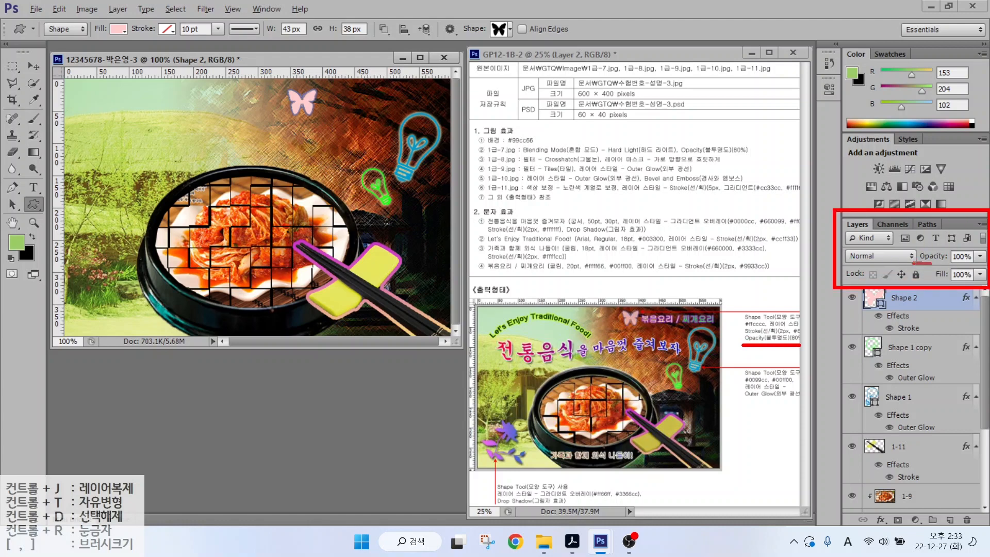
left_click_drag(930, 263, 987, 262)
key("Escape")
key("8")
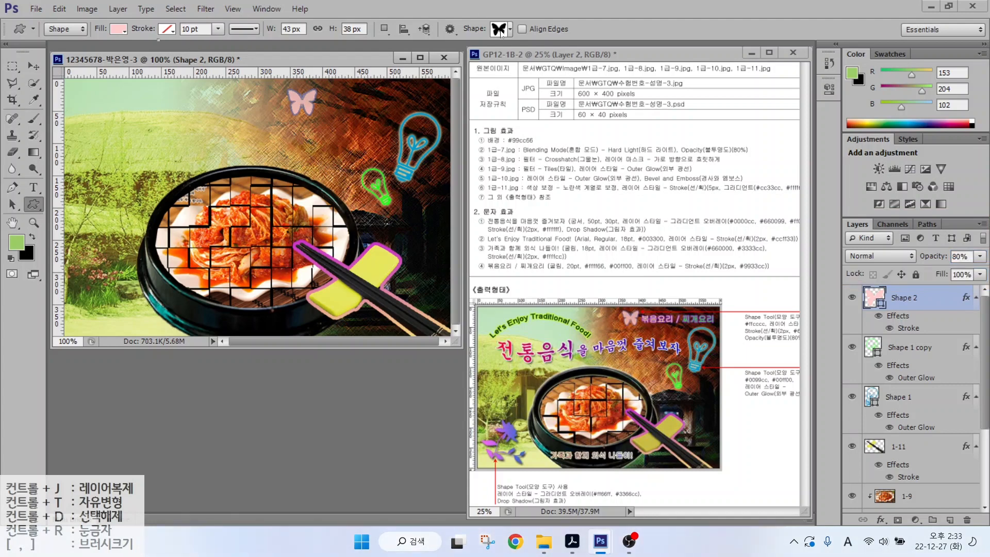
- Pick the flower-sprig shape from the custom shape list
left_click(501, 32)
left_click(227, 356)
left_click(78, 277)
- Draw the flower sprig at lower left with a #ffffff-to-#3366cc gradient overlay
left_click_drag(80, 248, 133, 297)
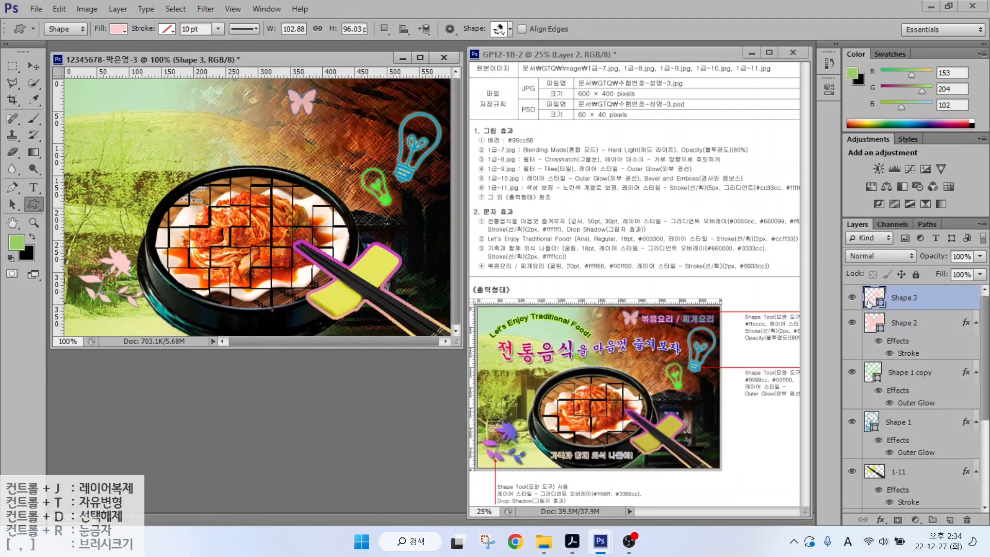
left_click(880, 519)
left_click(900, 467)
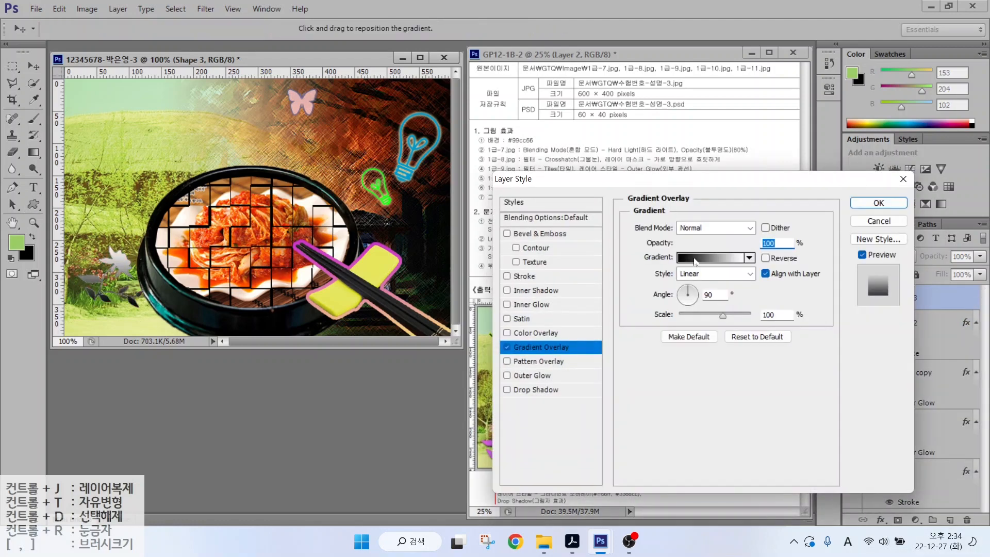
left_click(670, 257)
double_click(428, 314)
type("ffffff")
key("Return")
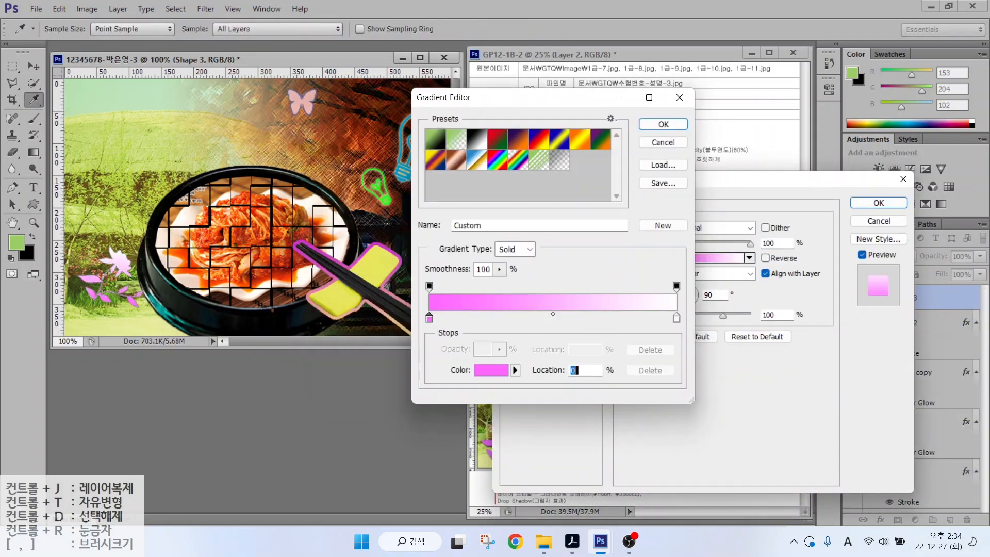
double_click(675, 320)
type("3366cc")
key("Return")
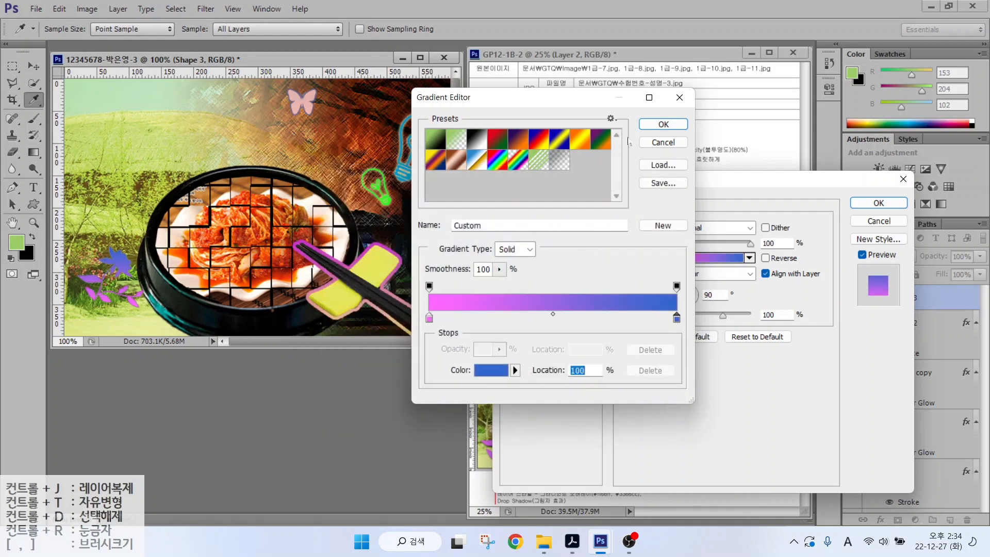
key("Return")
- Set the gradient angle to 0 and add a drop shadow to the flower
double_click(711, 294)
type("0")
left_click(536, 390)
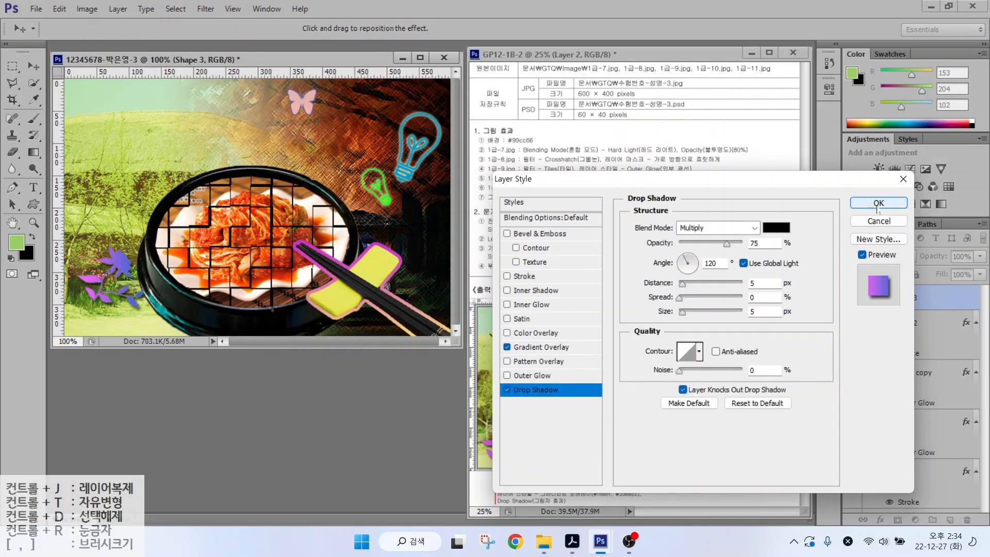
left_click(878, 203)
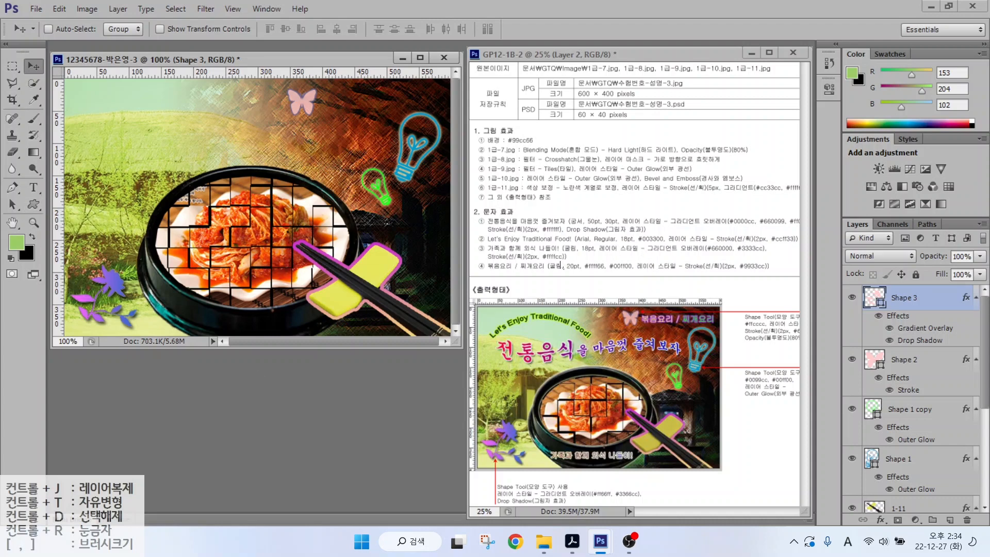
left_click(34, 188)
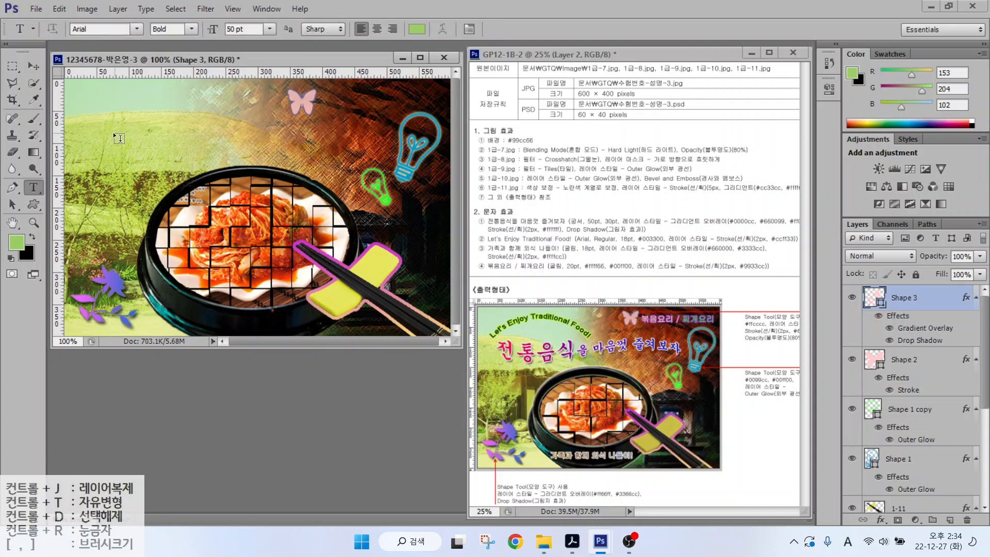
- Type the title '전통음식을 마음껏 즐겨보자' at the canvas's upper left
left_click(99, 145)
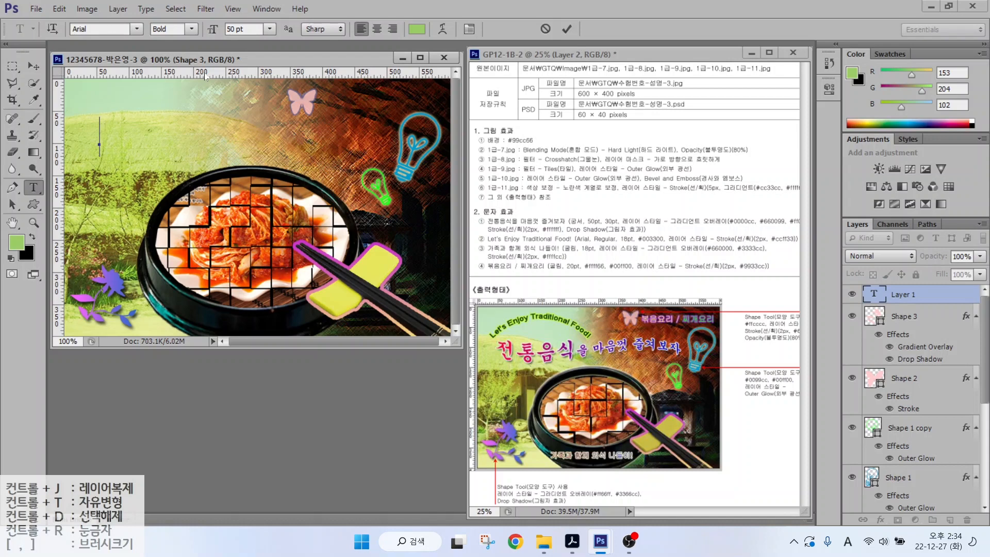
type("wis")
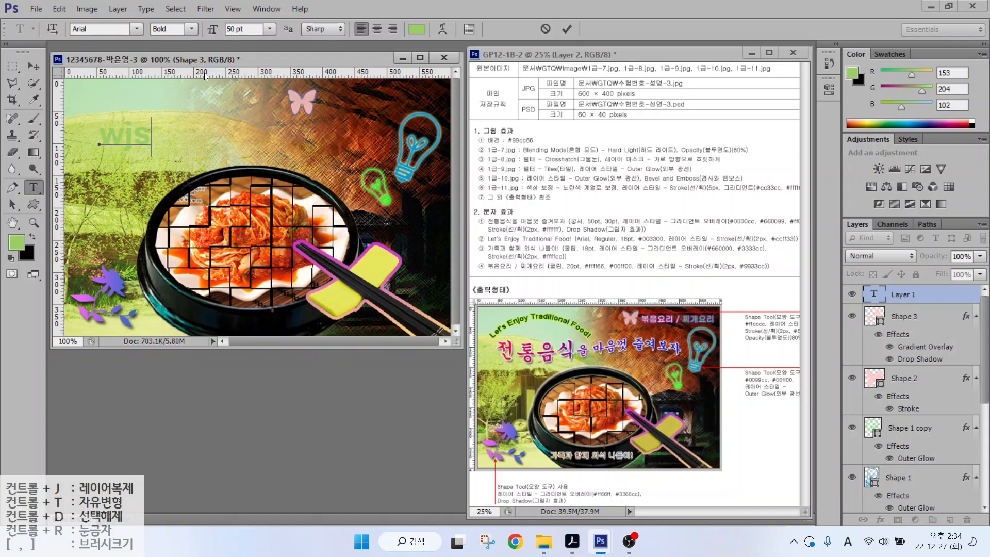
key("BackSpace")
key("BackSpace")
key("BackSpace")
key("Hangul")
type("전통음ㅅ")
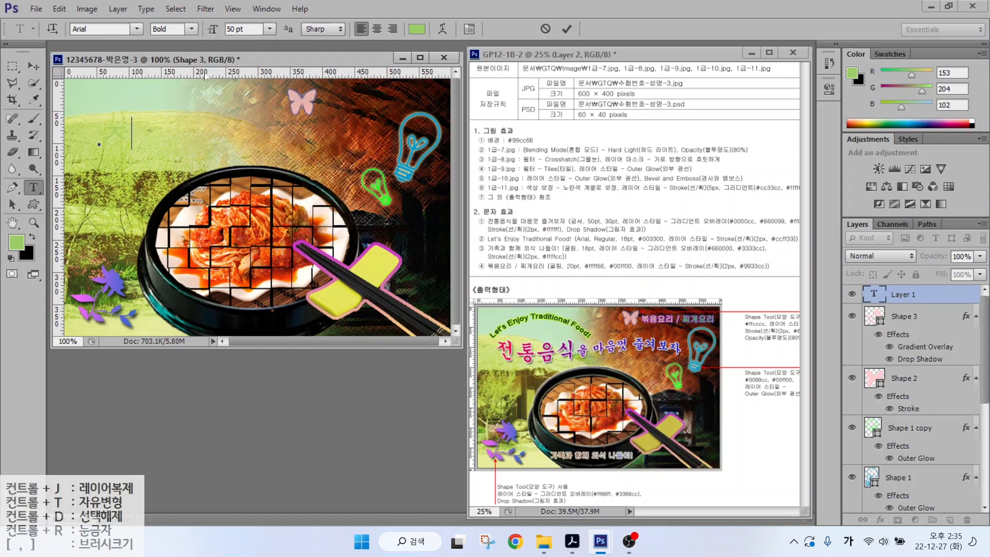
type("식을 마음껏 즐겨보자")
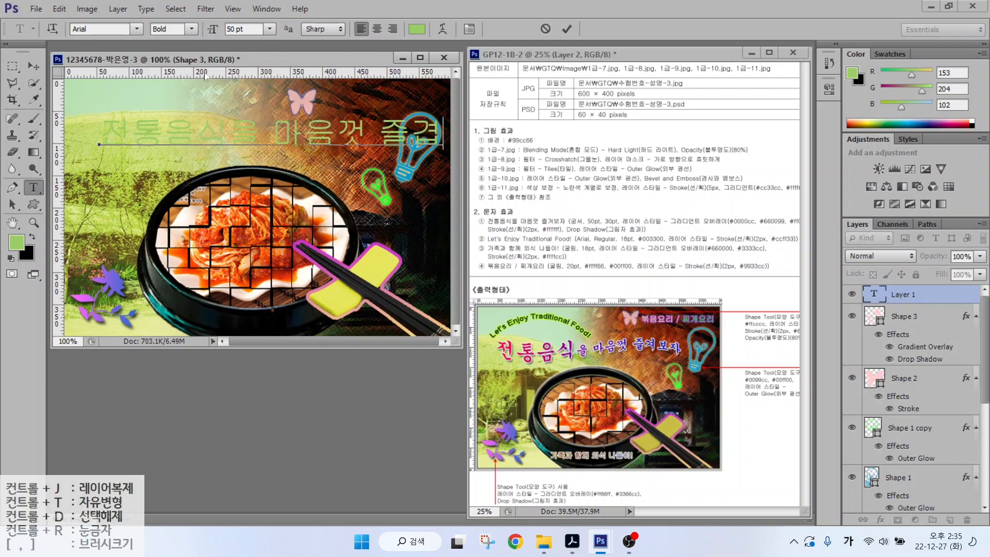
key("ctrl+Return")
- Set the title's font to 궁서 at 30 pt
left_click(137, 29)
left_click(101, 77)
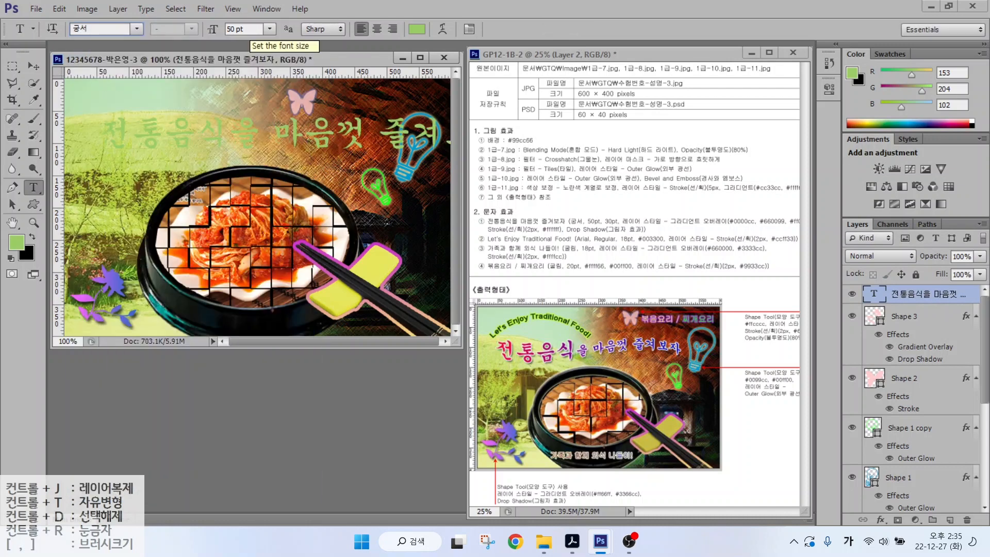
double_click(242, 28)
type("30")
key("Return")
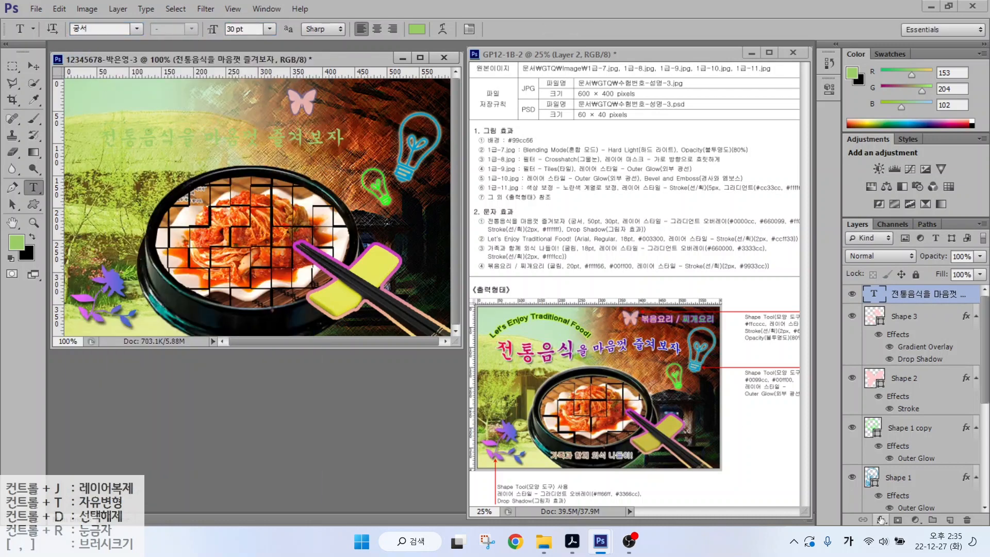
- Start a Gradient Overlay on the title with a #0000cc start colour
double_click(928, 294)
left_click(711, 257)
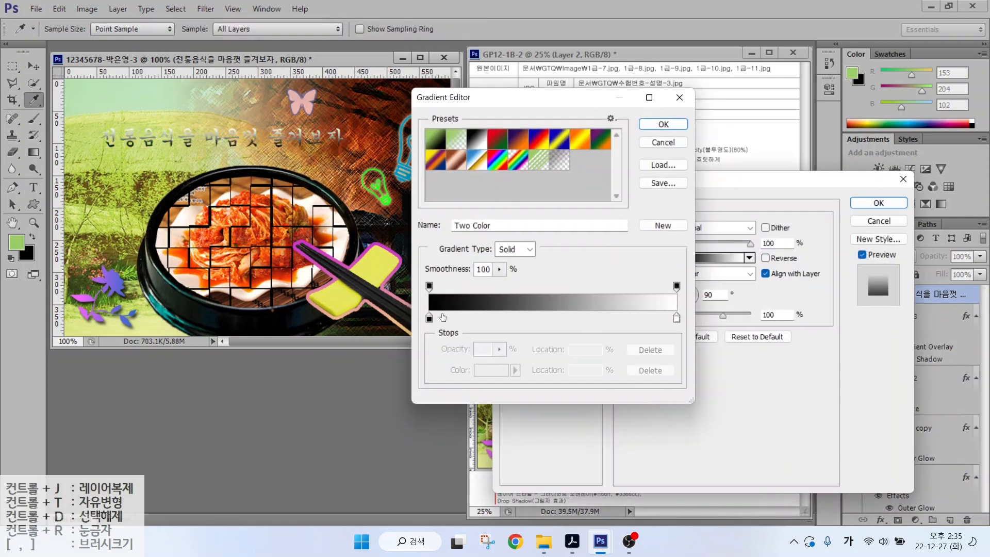
double_click(427, 316)
type("0000cc")
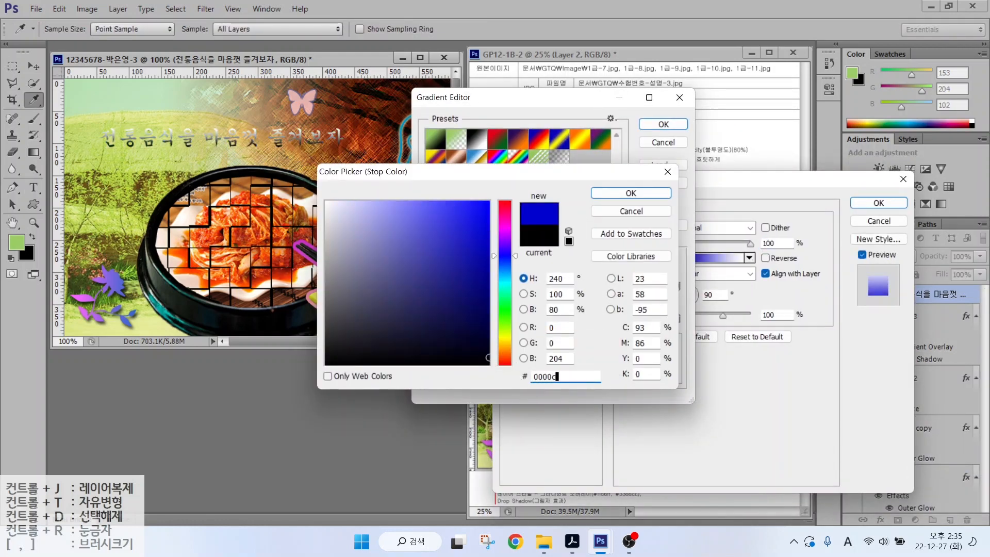
key("Return")
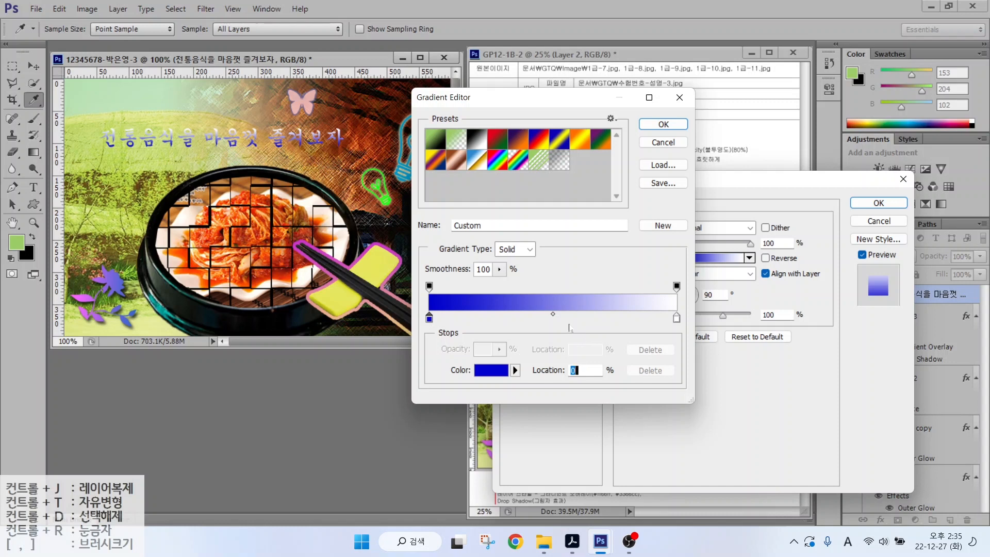
key("alt")
mouse_move(446, 326)
left_mouse_down()
mouse_move(415, 332)
mouse_move(431, 309)
left_mouse_up()
left_click_drag(683, 333, 688, 306)
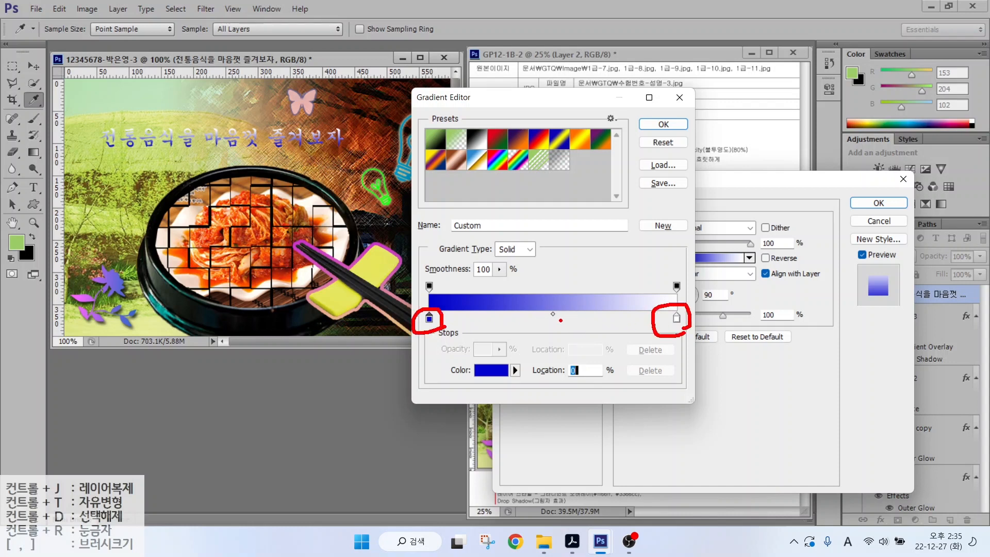
mouse_move(560, 320)
left_mouse_down()
mouse_move(539, 326)
mouse_move(569, 324)
left_mouse_up()
key("Escape")
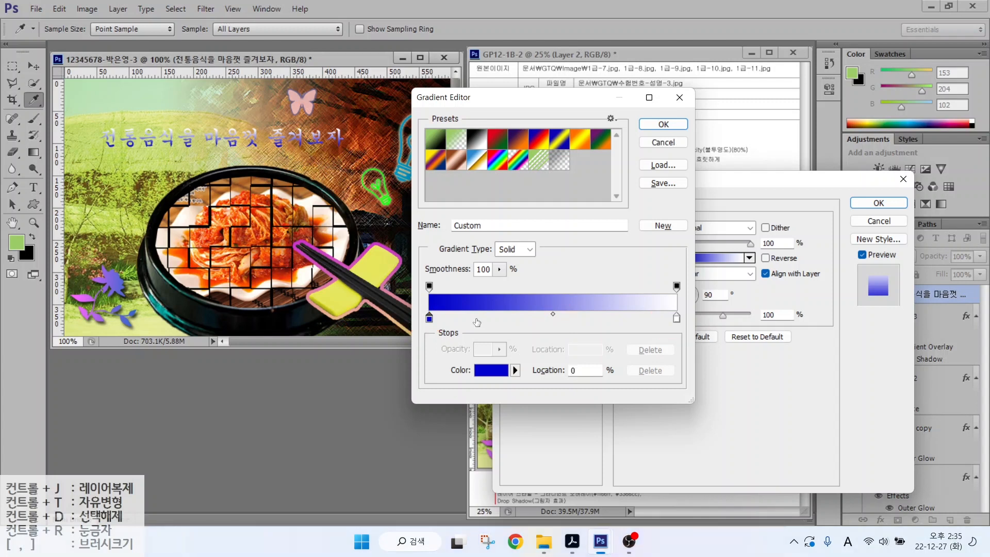
left_click_drag(562, 323, 559, 319)
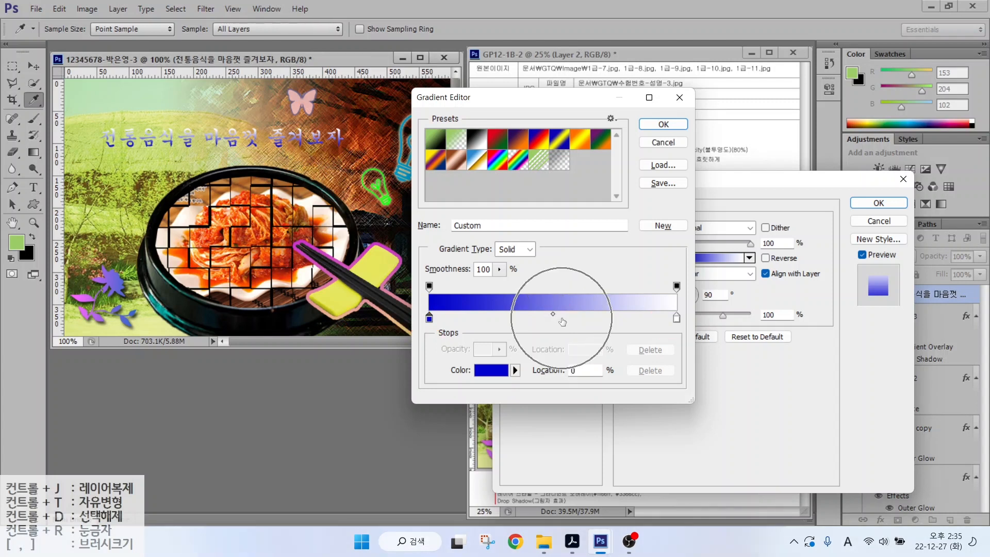
key("Escape")
- Add a #663399 middle stop and a #ff0033 end stop to the gradient
left_click(556, 320)
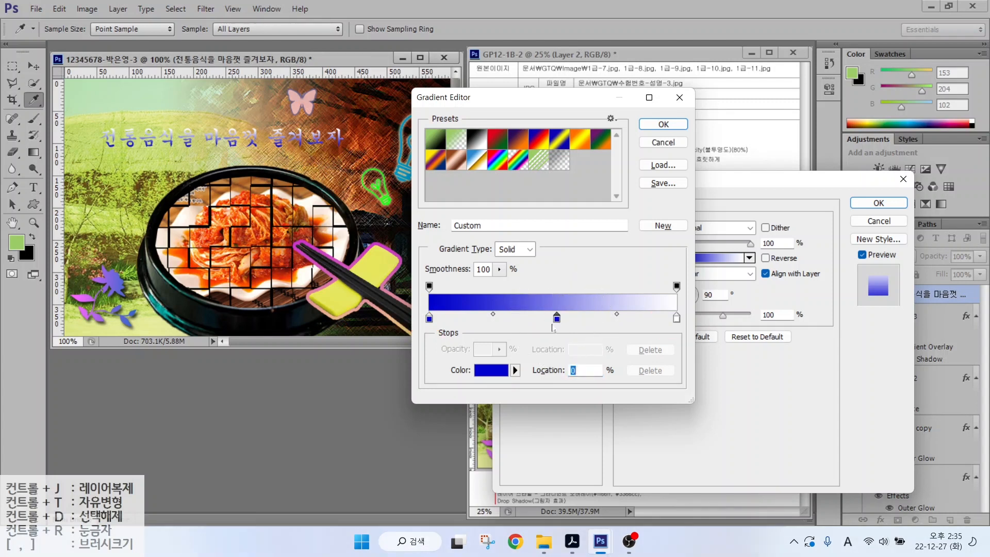
left_click(556, 320)
double_click(556, 320)
type("663399")
key("Return")
double_click(676, 318)
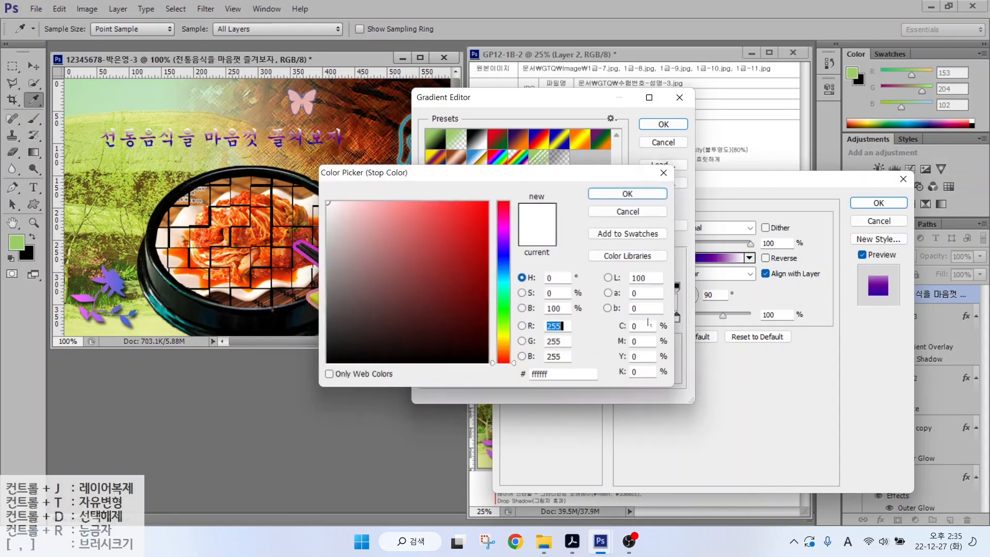
left_click(562, 374)
type("ff0033")
left_click(651, 126)
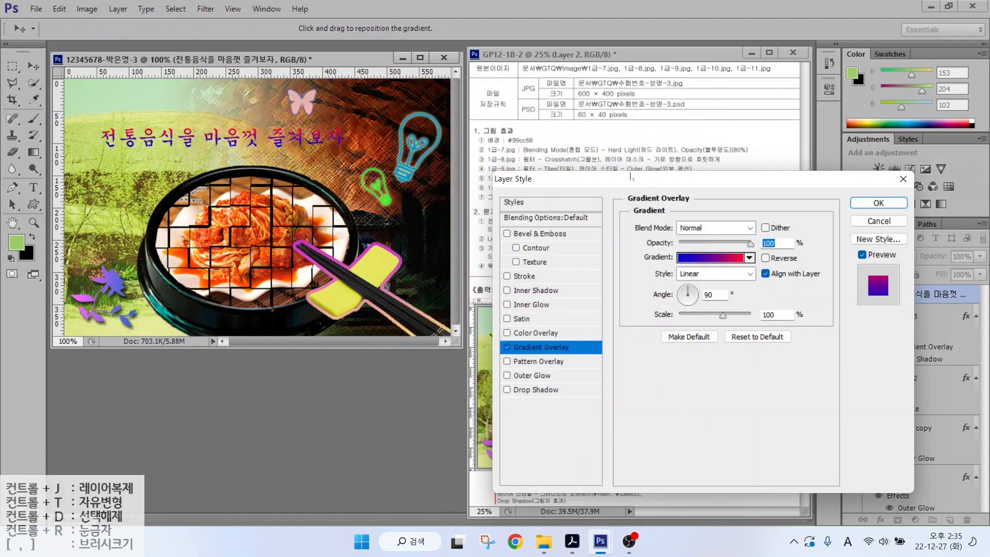
- Adjust the gradient angle and add a white Stroke and a Drop Shadow
left_click_drag(696, 302, 681, 300)
left_click(525, 277)
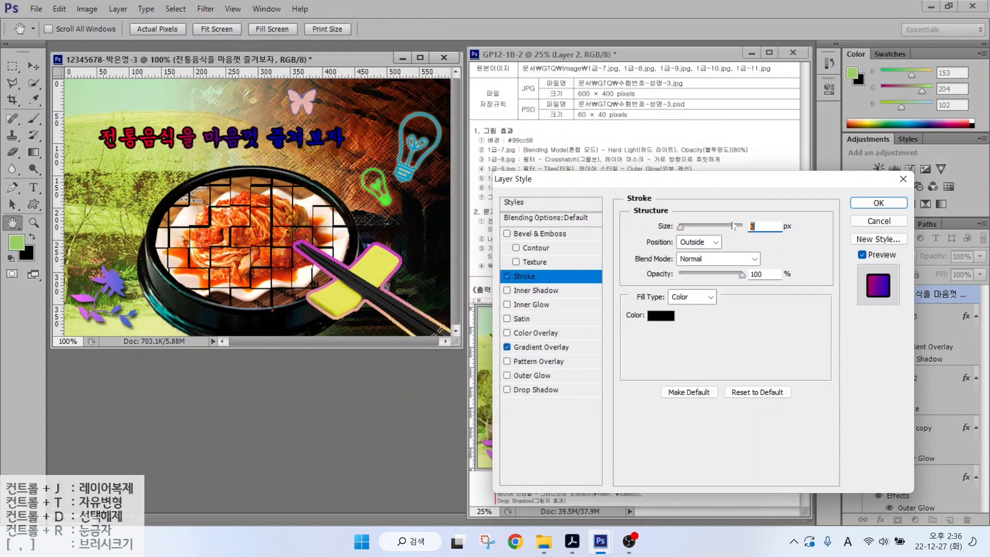
left_click(660, 316)
left_click(325, 192)
left_click(625, 198)
left_click(535, 390)
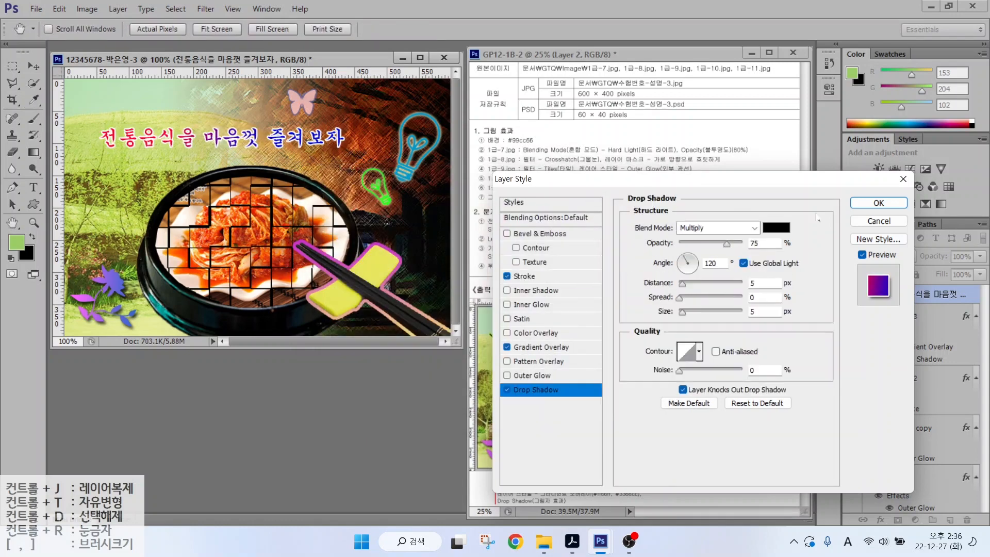
left_click(877, 203)
- Enlarge the word 전통음식 in the title to 50 pt
left_click_drag(177, 137, 71, 137)
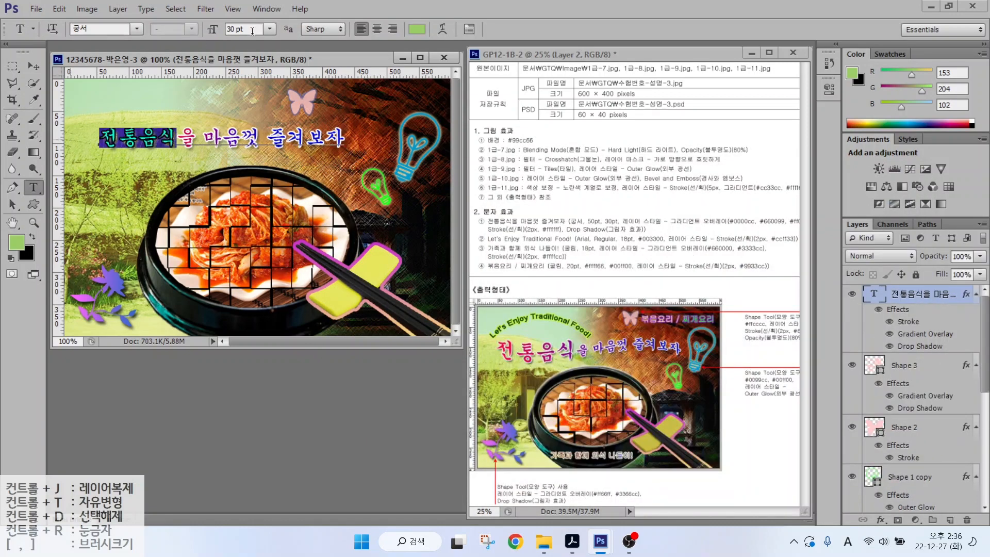
type("50")
key("Return")
key("ctrl+Return")
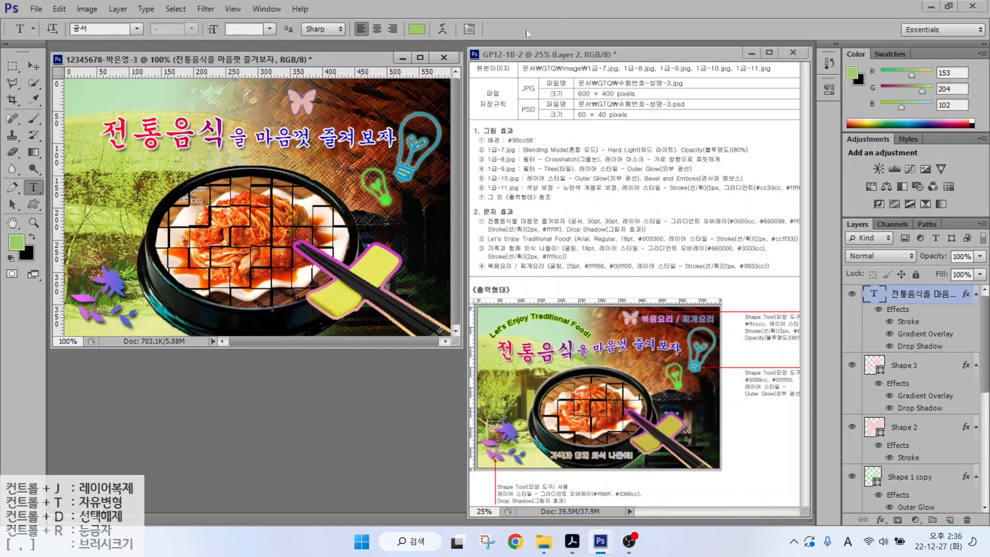
- Apply the Flag text warp to the title
left_click(442, 29)
left_click(499, 190)
left_click(493, 339)
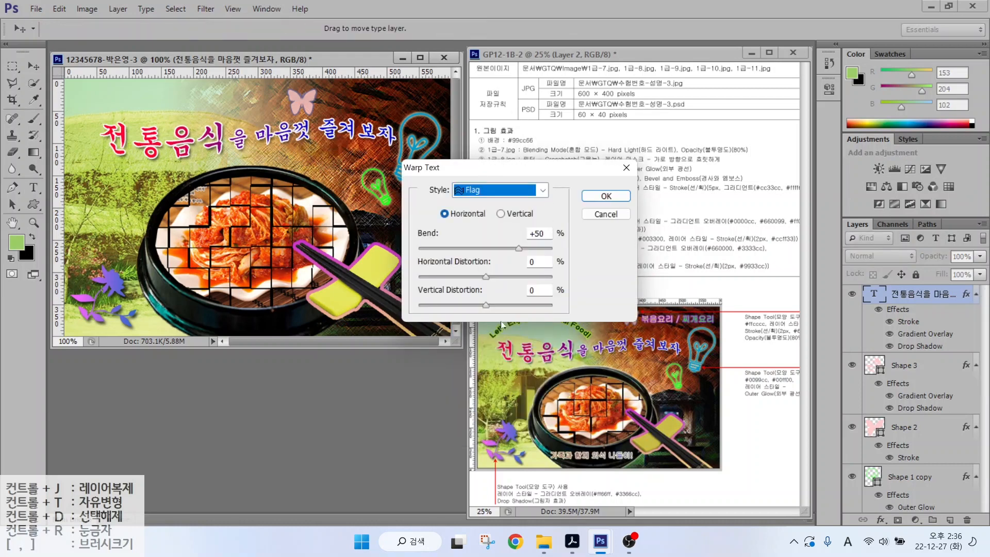
- Apply the flag warp to the title and type the line 'Let's Enjoy Traditional Food!'
left_click(606, 196)
key("v")
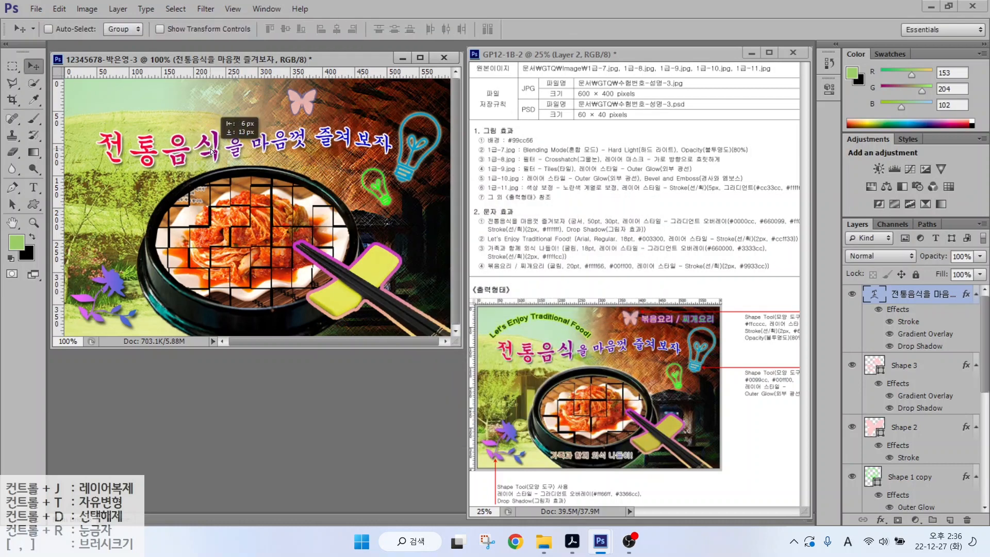
key("t")
left_click(88, 202)
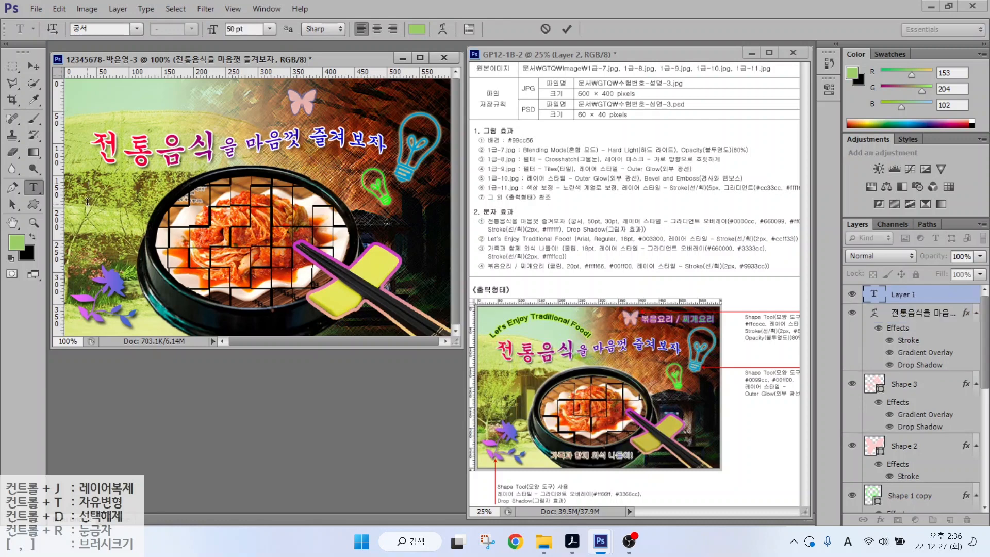
key("Hangul")
type("Let's Enjoy Tradition")
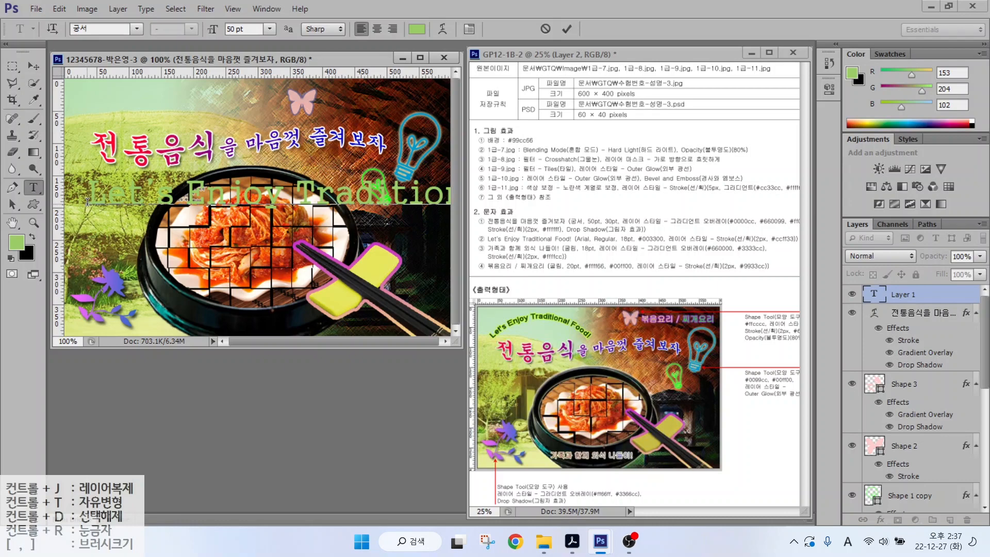
key("ctrl+Return")
- Set the new line to Arial 18 pt in dark green #003300
left_click(137, 28)
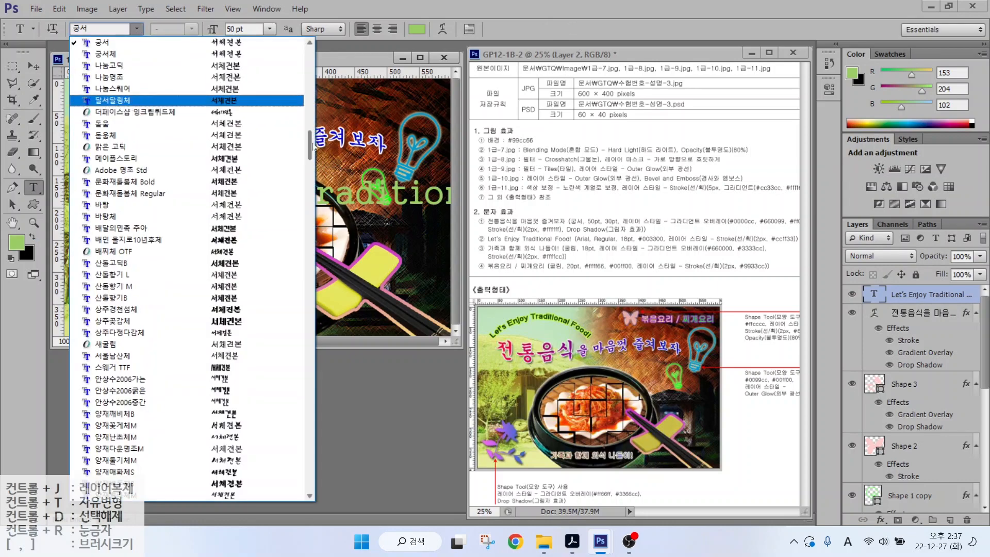
type("Arial")
key("Tab")
key("Tab")
type("1")
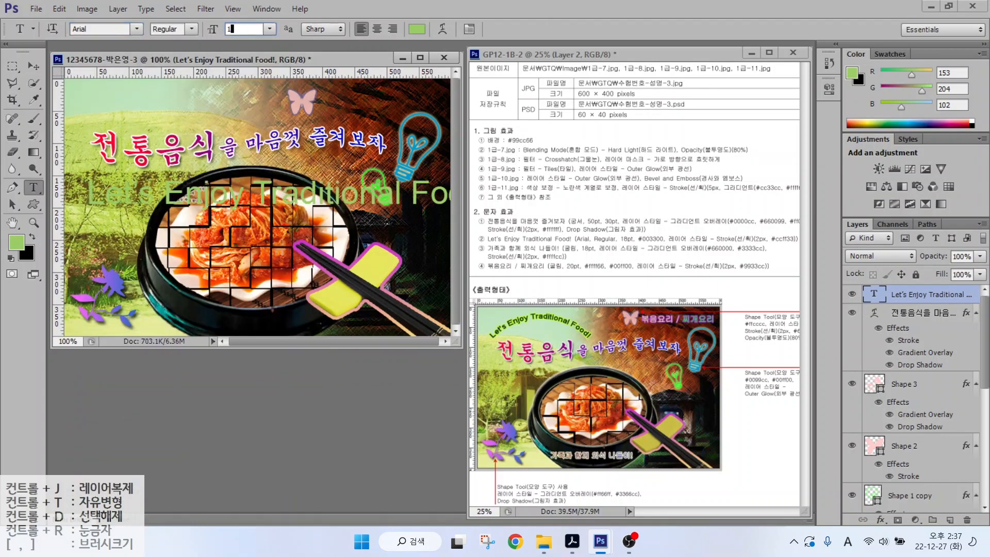
type("8")
key("Return")
left_click(416, 29)
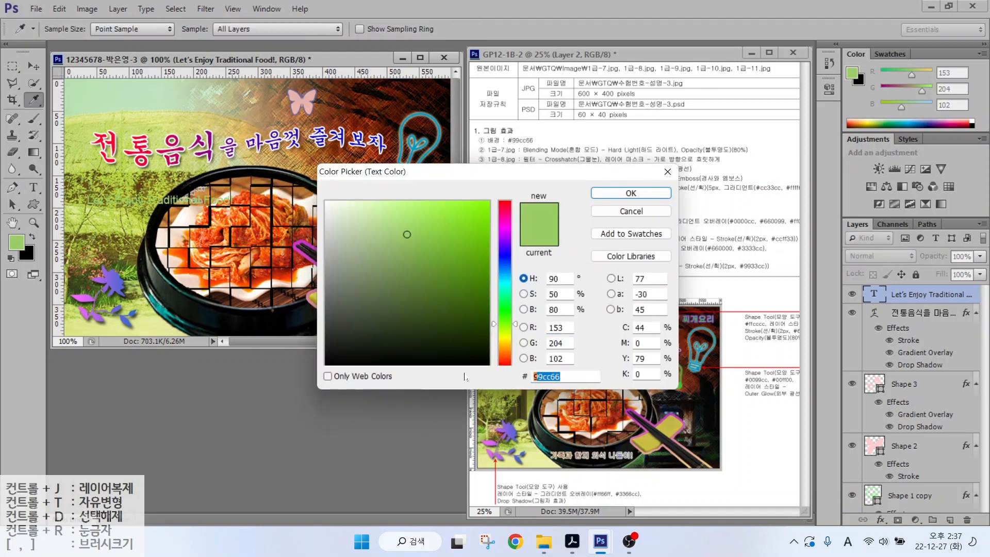
type("003300")
key("Return")
- Add a yellow-green #ccff33 stroke layer effect to the English line
left_click(881, 519)
left_click(899, 394)
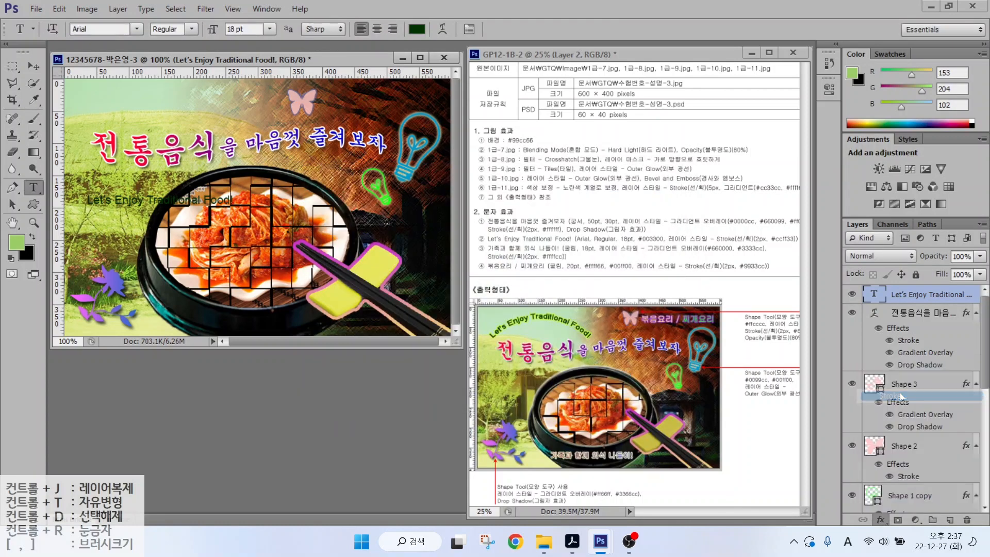
left_click(676, 317)
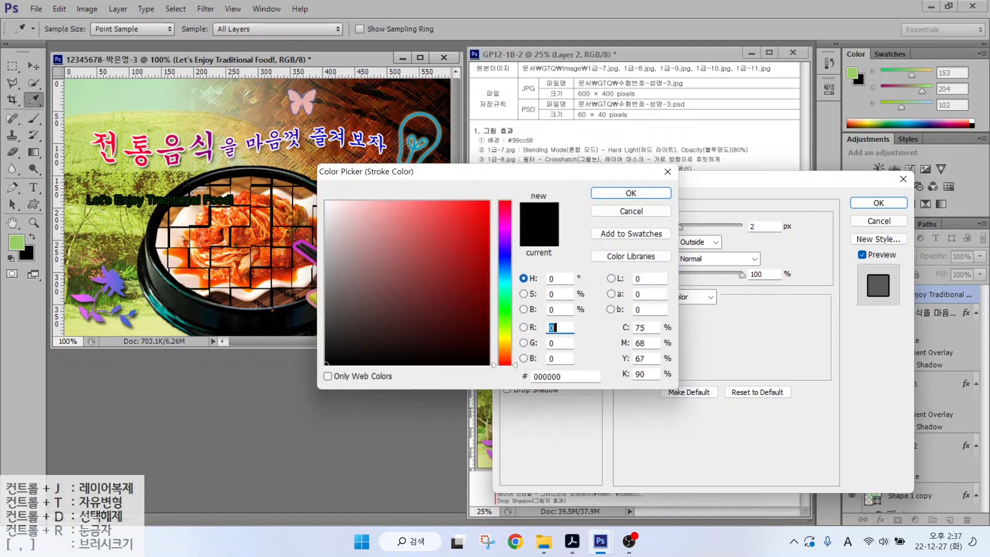
left_click(564, 376)
type("ccff33")
key("Return")
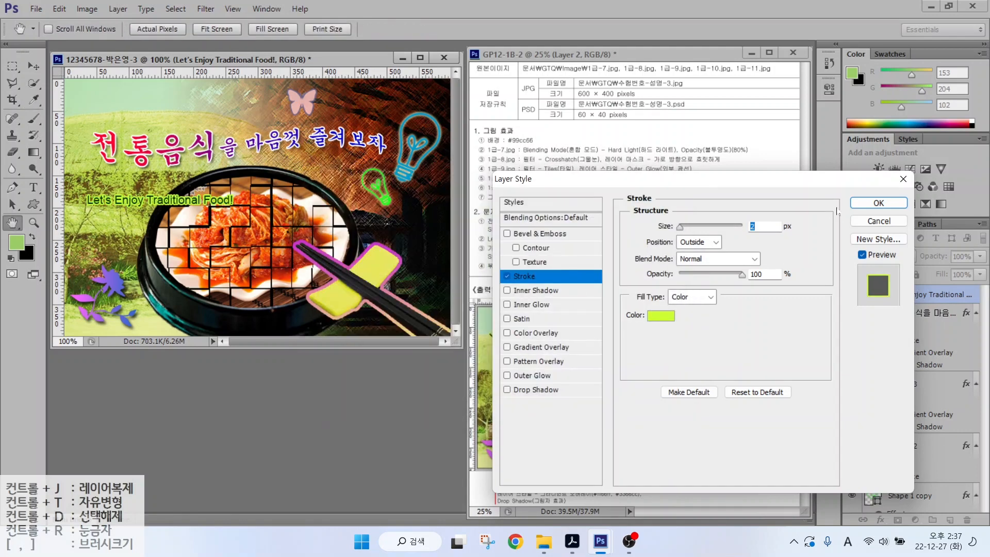
key("Return")
- Warp the line into an Arc and move it above the title at the top-left
left_click(444, 29)
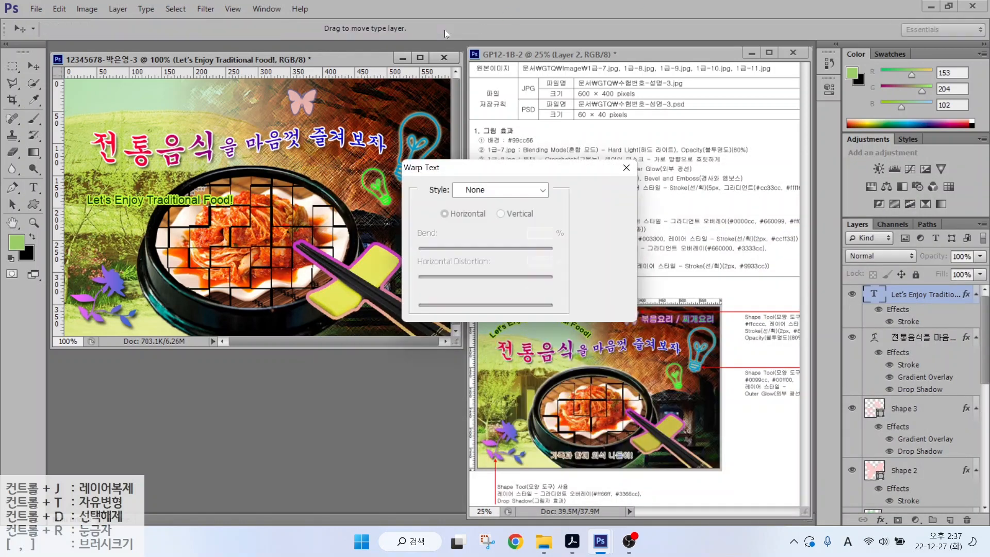
left_click(495, 190)
left_click(474, 223)
key("Return")
key("v")
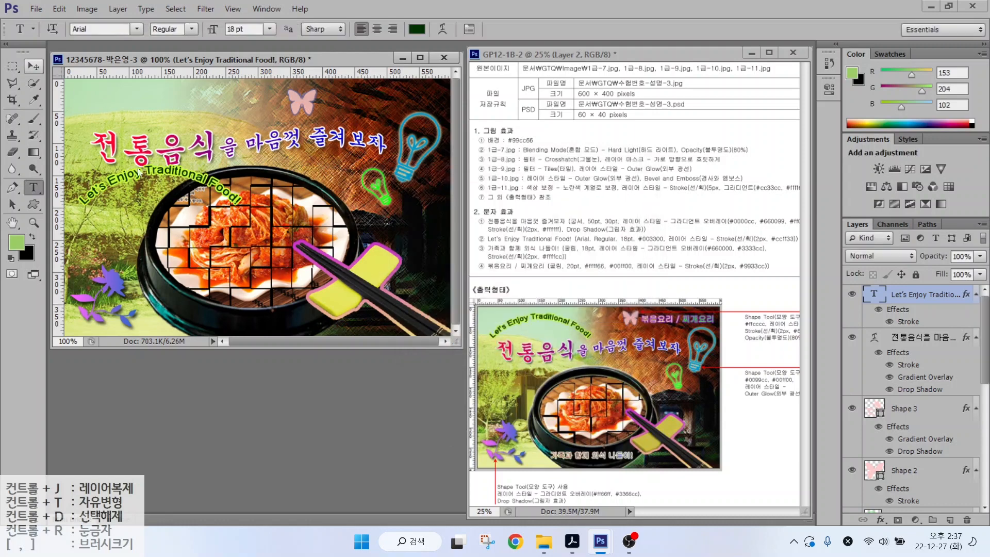
left_click_drag(154, 160, 153, 93)
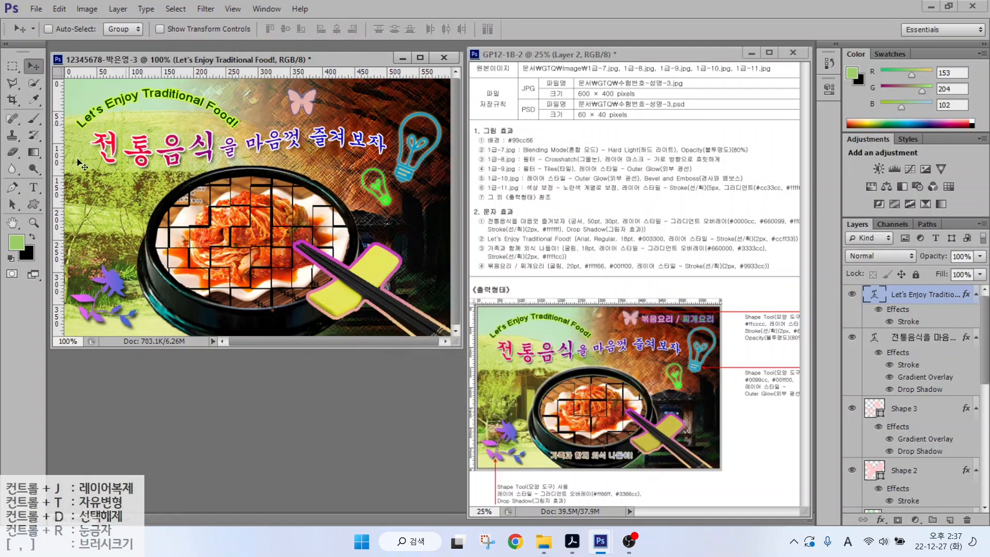
key("t")
left_click(116, 205)
- Type the caption '가족과 함께 외식 나들이!' and start a gradient overlay with left stop #660000
type("가족과 함께 외식 나들")
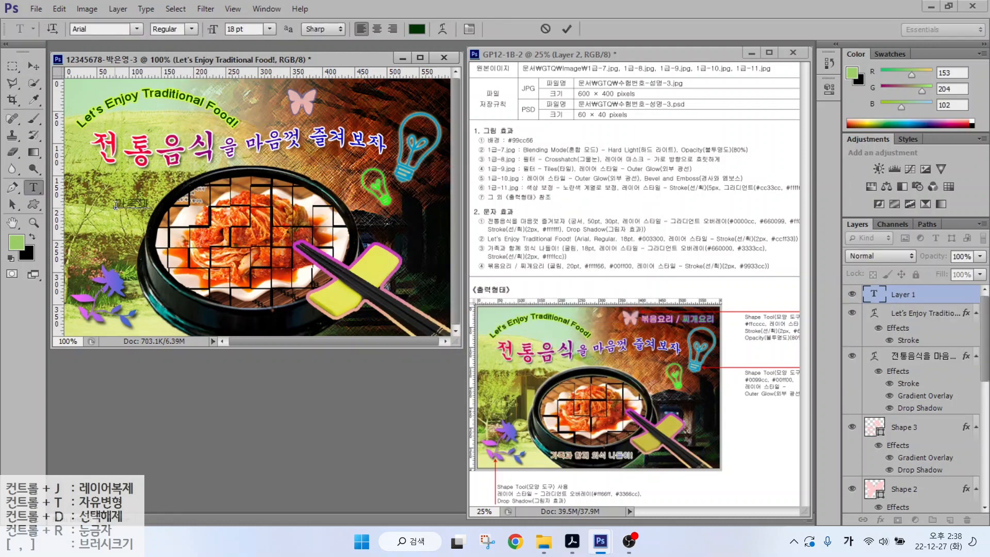
type("이!")
key("ctrl+Return")
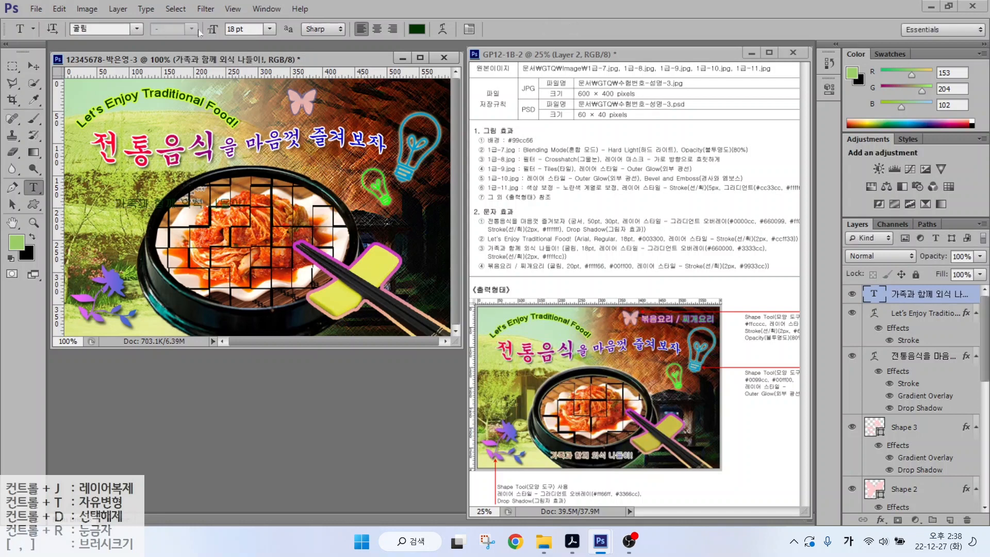
left_click(880, 519)
left_click(897, 462)
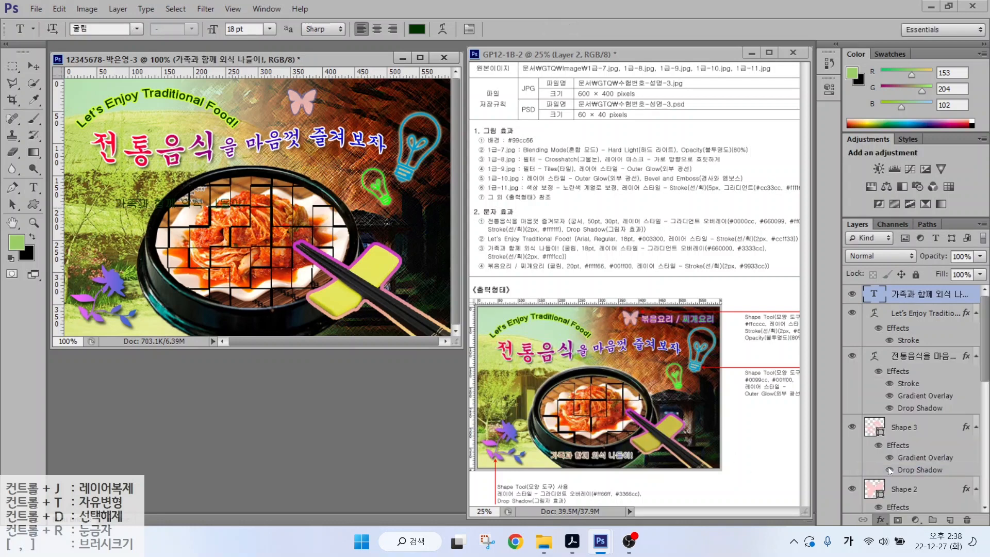
left_click(710, 257)
double_click(426, 305)
double_click(557, 376)
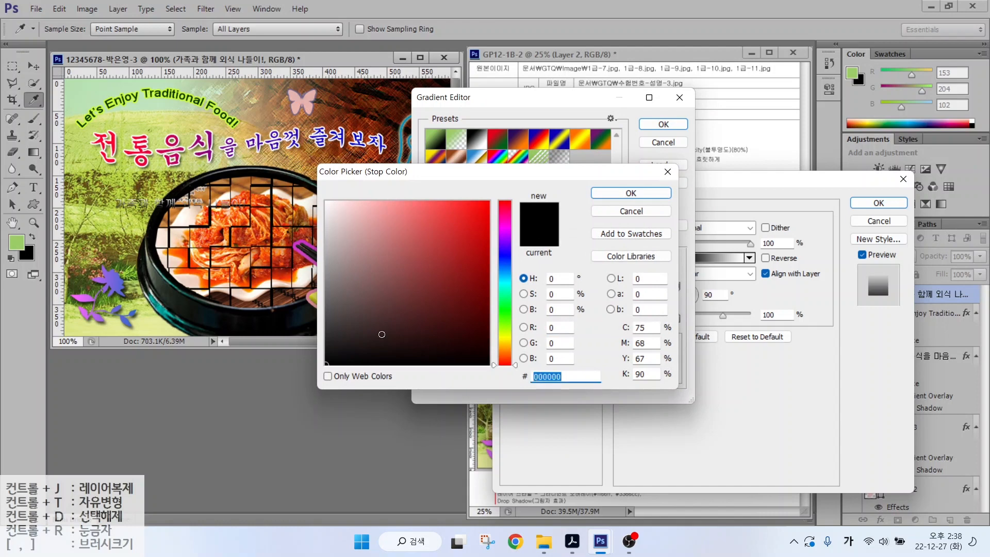
type("660000")
key("Return")
- Set the gradient's right stop to blue #3333cc and point its angle to the right
double_click(674, 306)
double_click(556, 376)
type("3333")
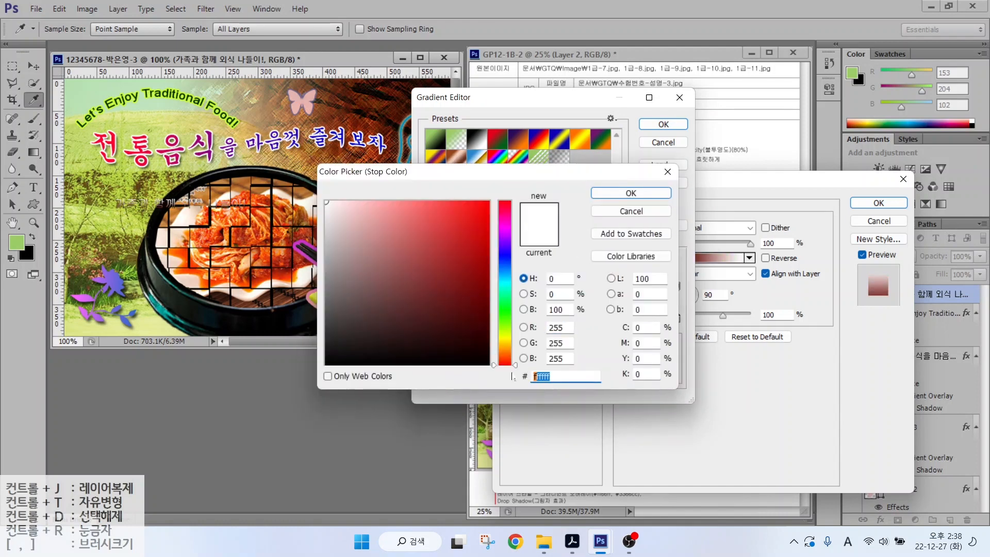
type("cc")
key("Return")
left_click(658, 126)
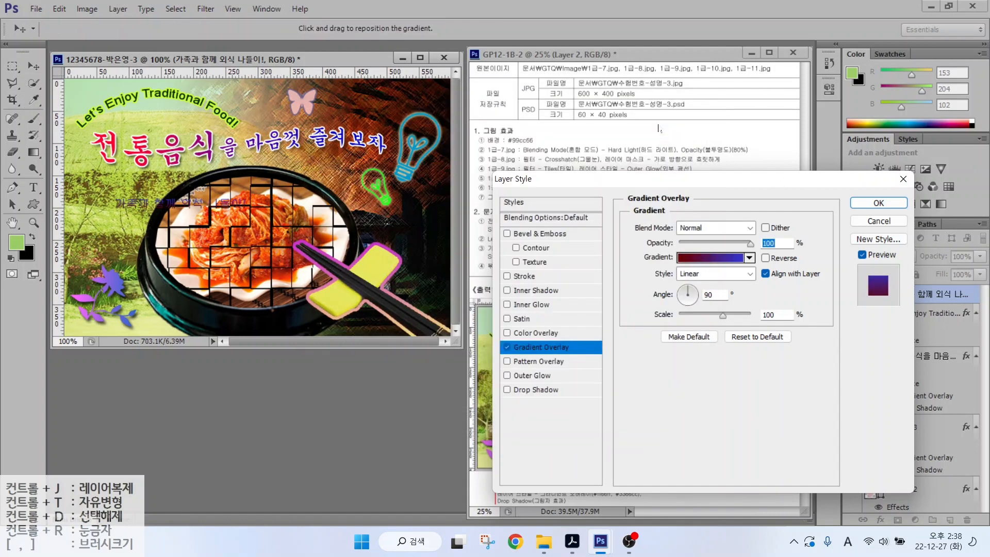
left_click(681, 299)
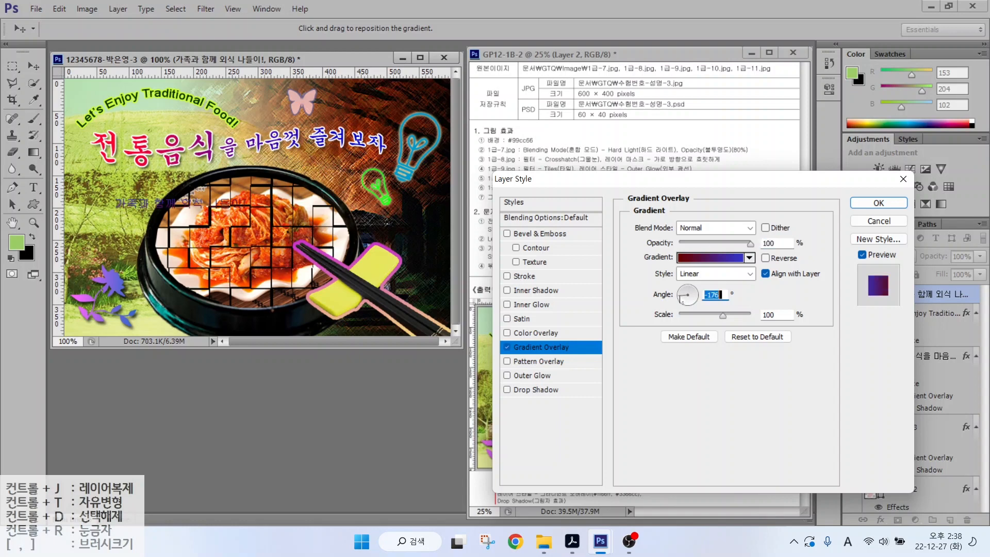
left_click(698, 298)
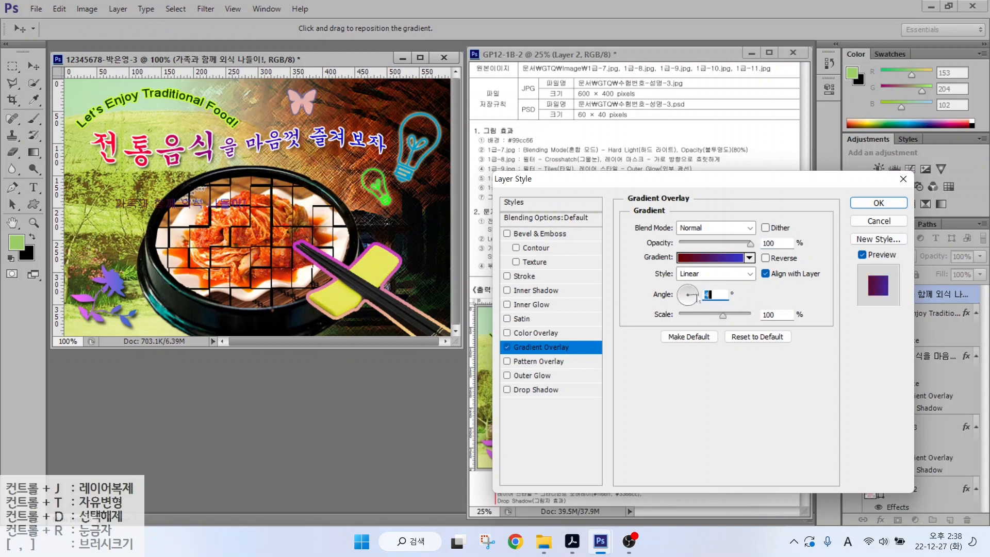
- Add a 2 px pale yellow #ffffcc stroke and move the caption to the bottom right
left_click(524, 275)
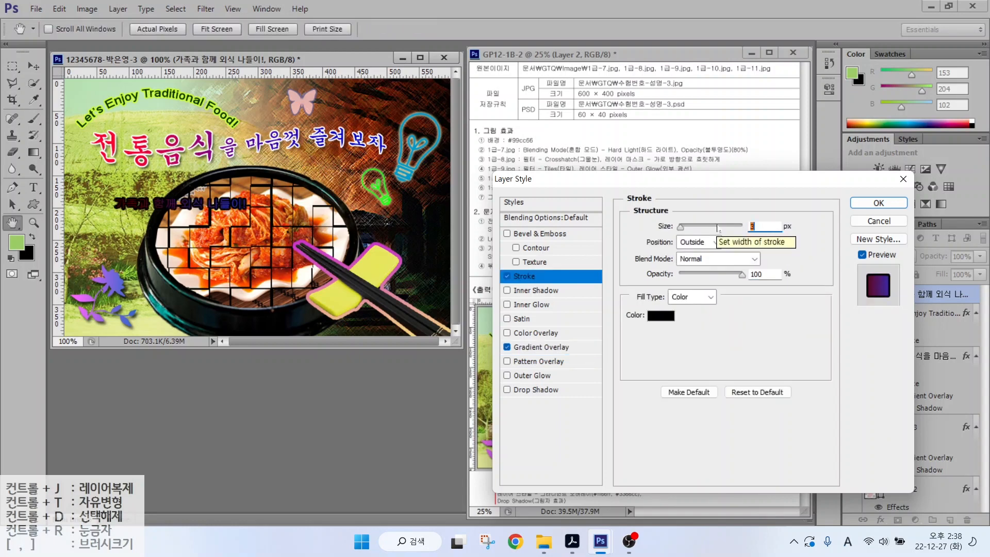
type("2")
left_click(660, 316)
type("ffffcc")
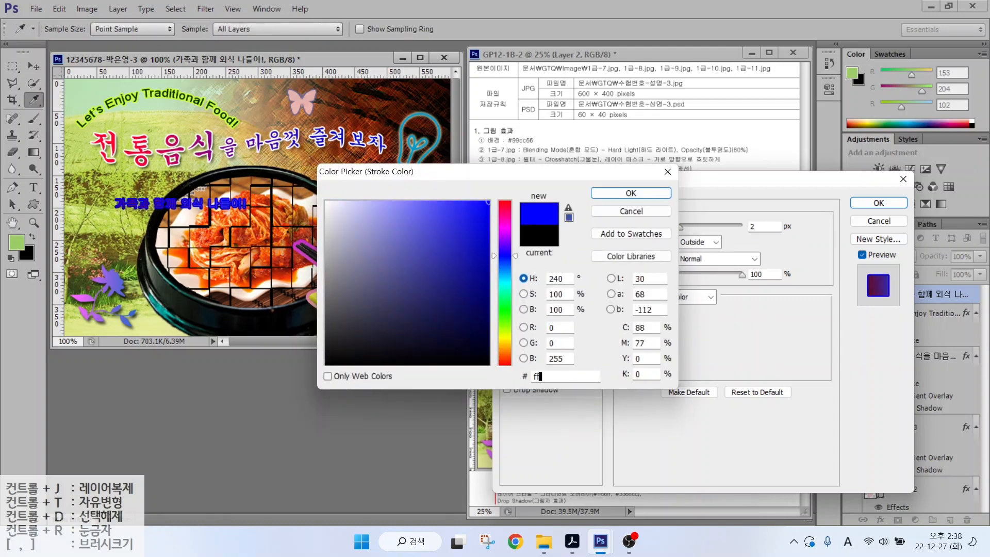
key("Return")
key("Return")
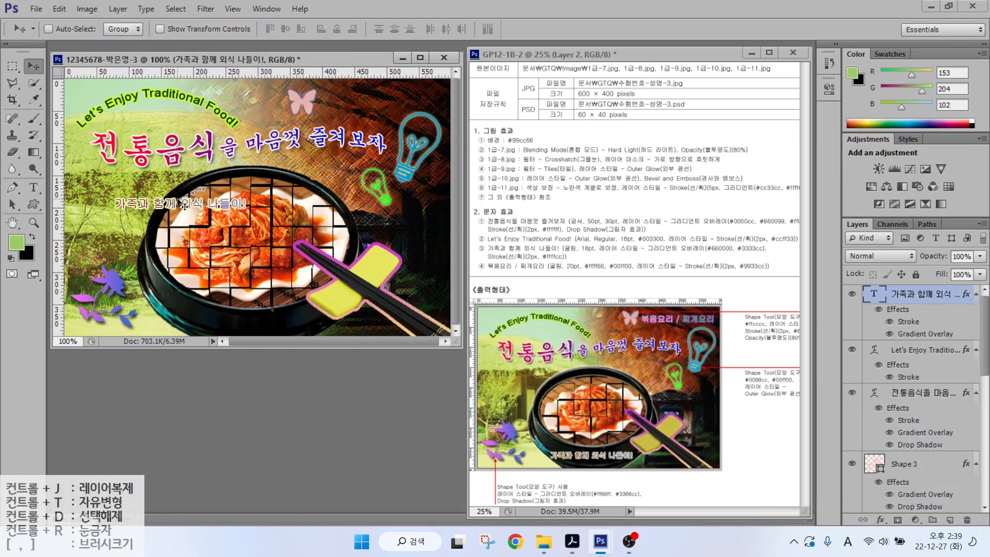
mouse_move(189, 207)
left_mouse_down()
mouse_move(267, 314)
mouse_move(258, 321)
left_mouse_up()
key("t")
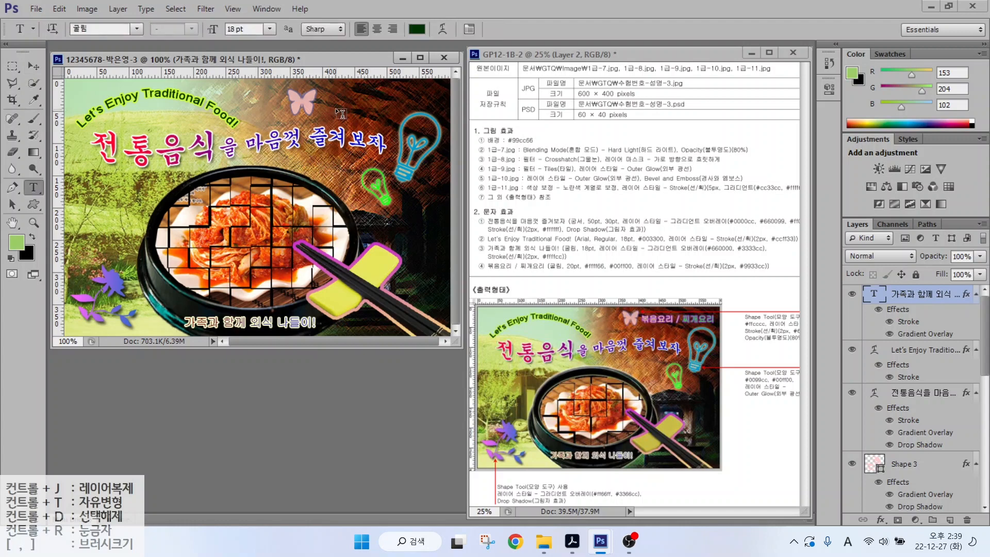
left_click(336, 107)
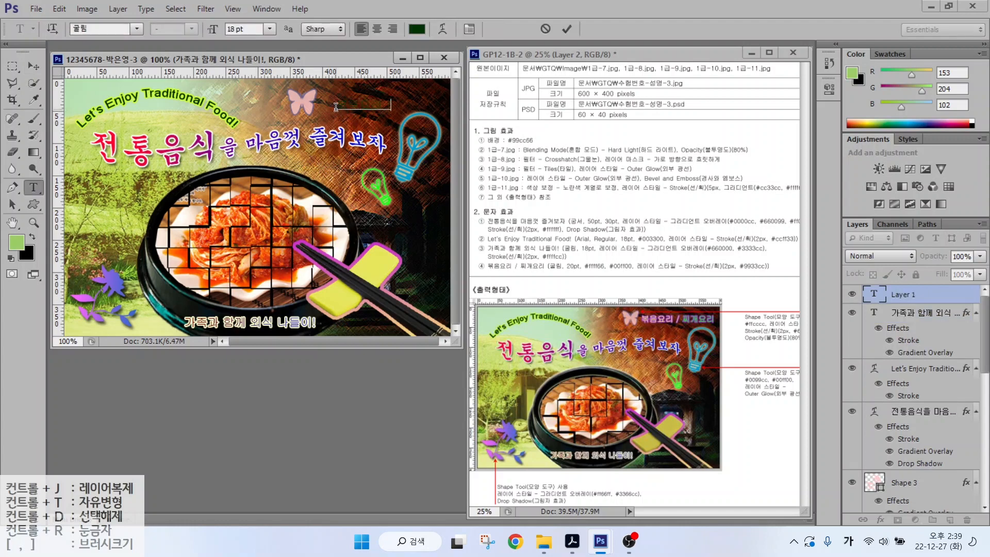
- Paste the '볶음요리 / 찌개요리' heading and colour it yellow #ffff66
type("볶음요리 / 찌개요리")
key("ctrl+Return")
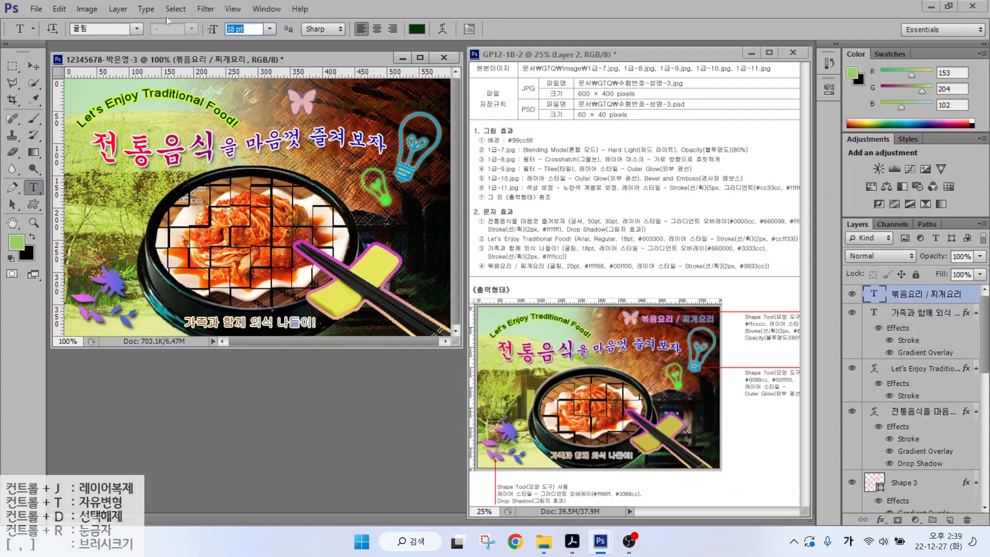
left_click(416, 29)
type("ffff")
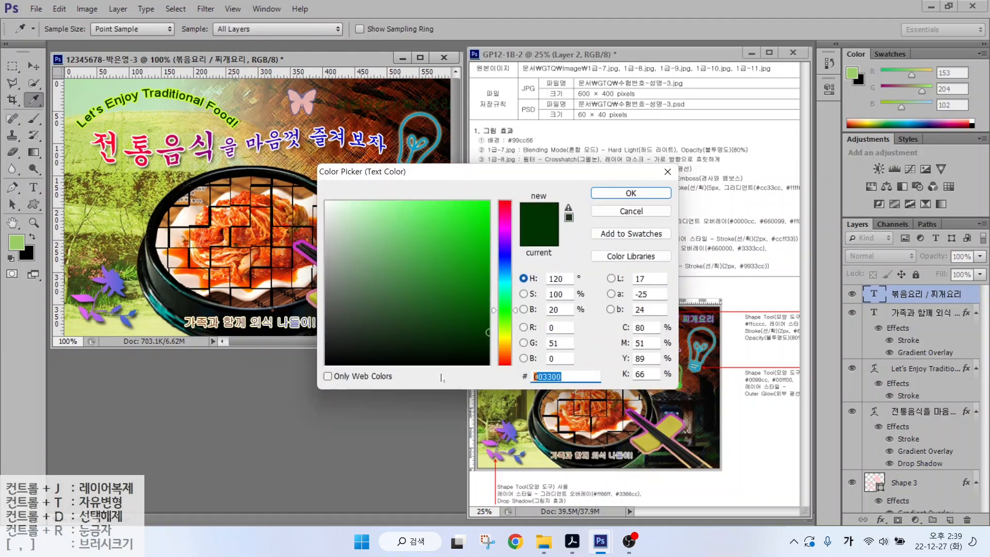
type("66")
key("Return")
- Give the heading a 2 px purple #9933cc stroke
left_click(880, 520)
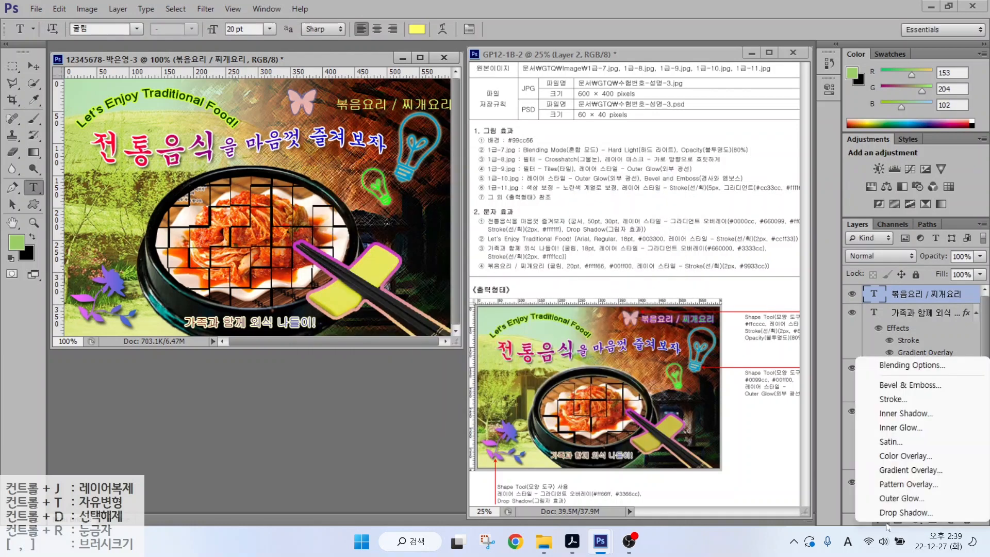
left_click(897, 401)
type("2")
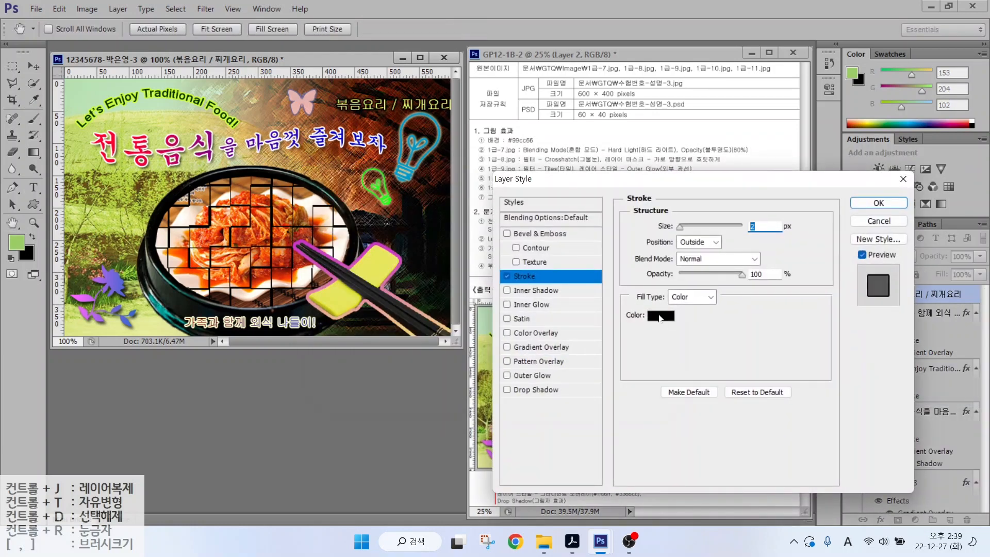
left_click(660, 315)
type("9933cc")
key("Return")
key("Return")
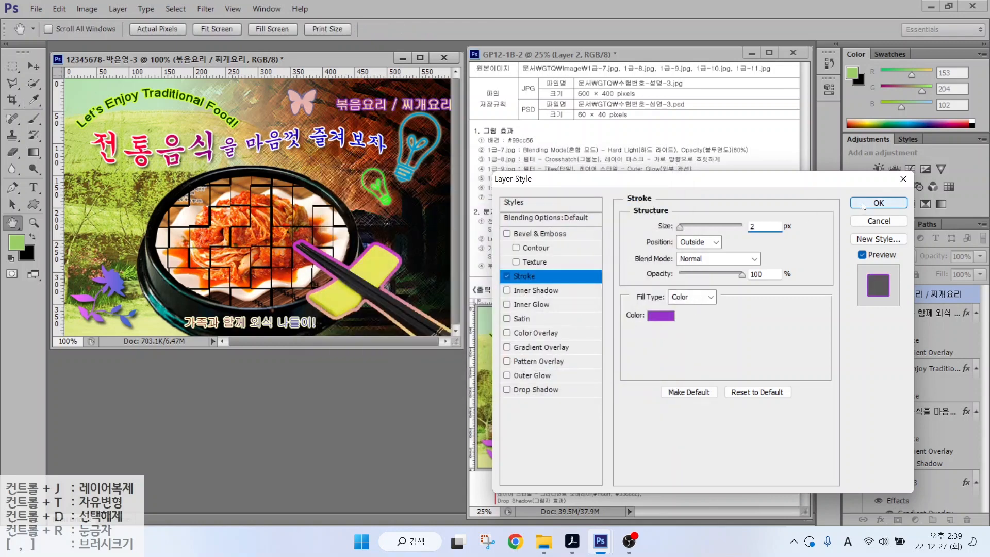
- Recolour '찌개요리' green #00ff00 and nudge the heading slightly up and right
left_click(416, 29)
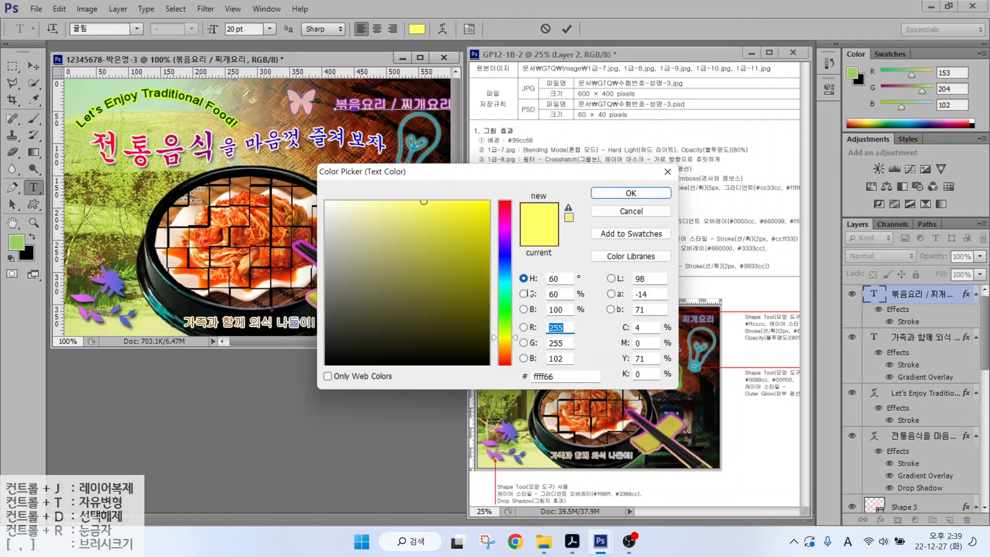
type("00ff00")
key("Return")
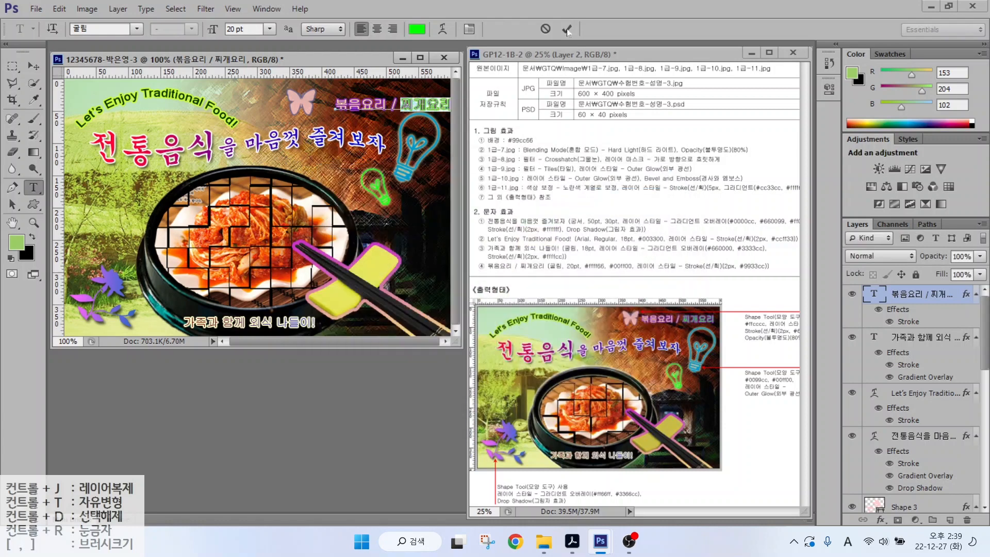
left_click(566, 29)
key("v")
left_click_drag(336, 107, 334, 105)
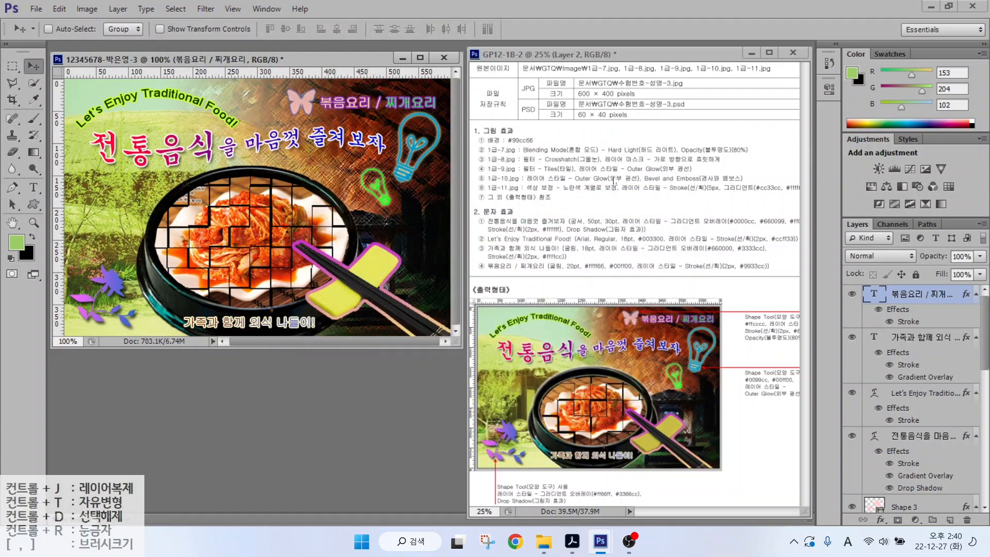
key("Up")
key("Up")
key("Up")
key("Up")
key("Right")
key("Right")
key("Right")
key("Right")
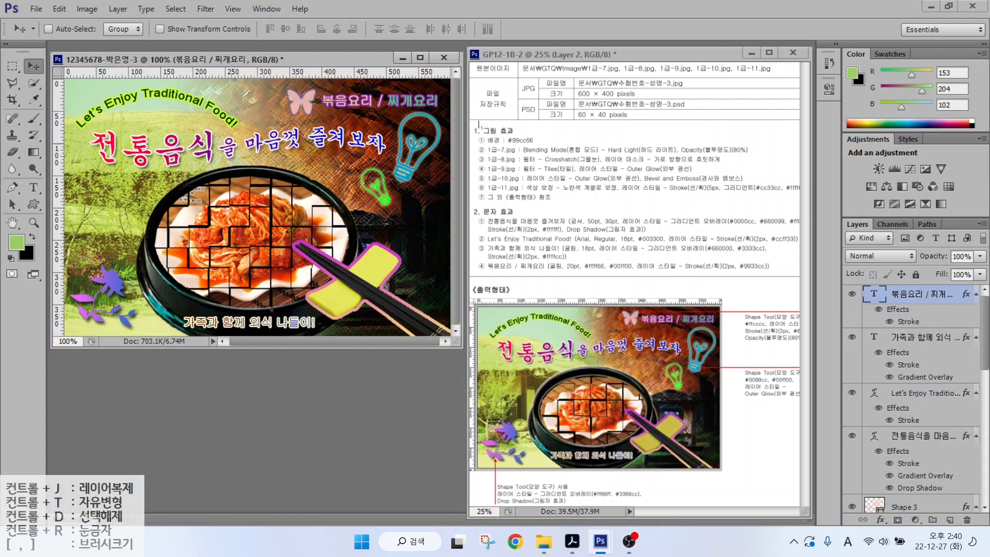
left_click(597, 98)
left_click(587, 119)
- Save a JPEG copy of the problem 3 image with the default quality options
left_click(35, 9)
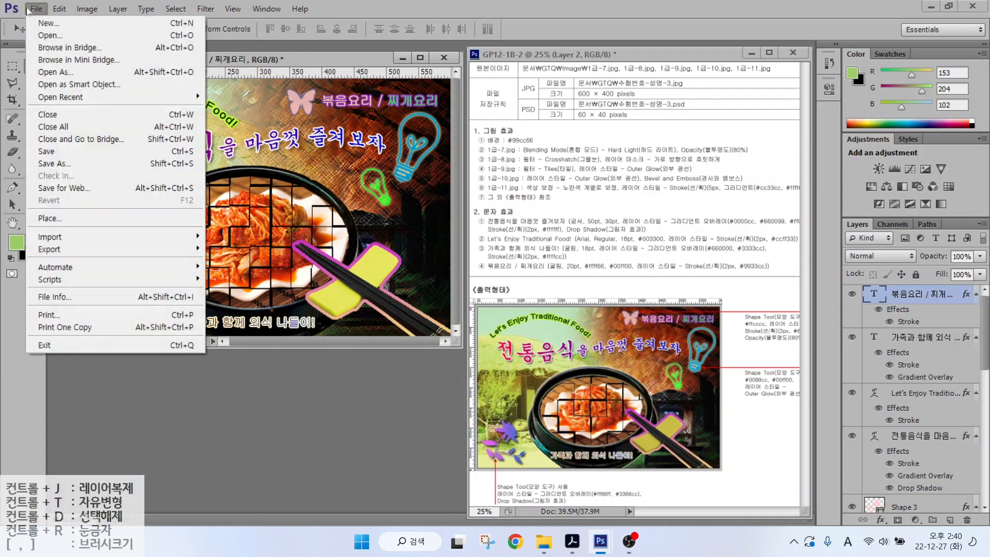
left_click(52, 160)
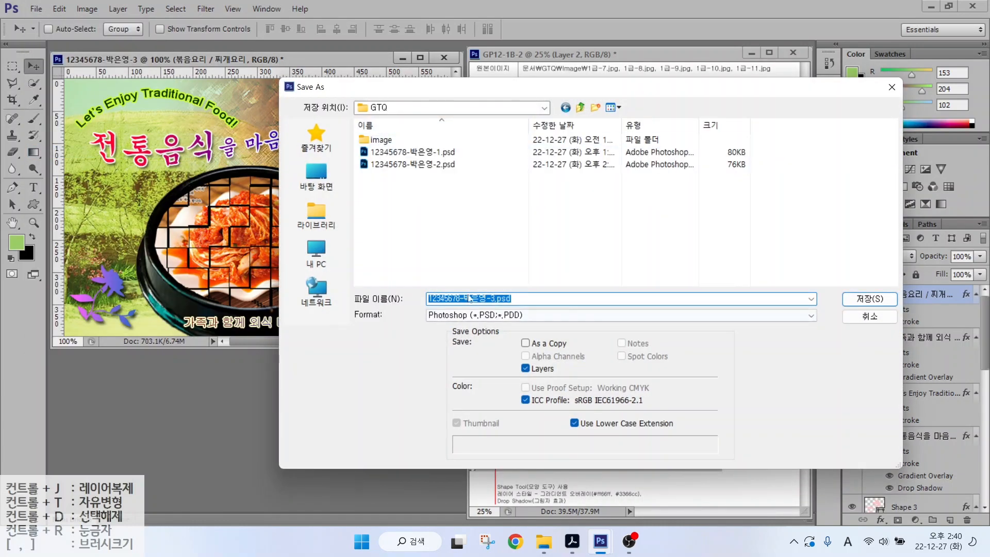
left_click(471, 315)
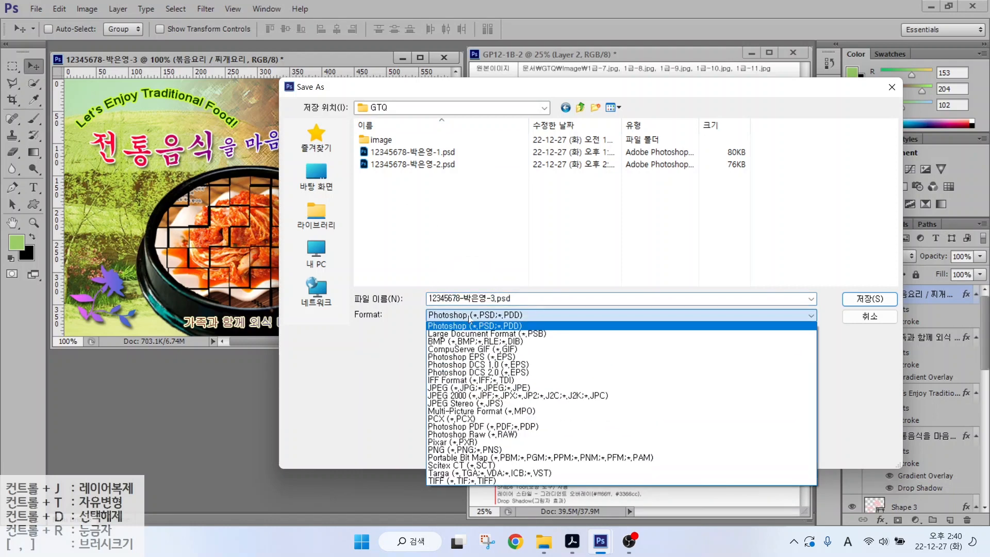
left_click(444, 388)
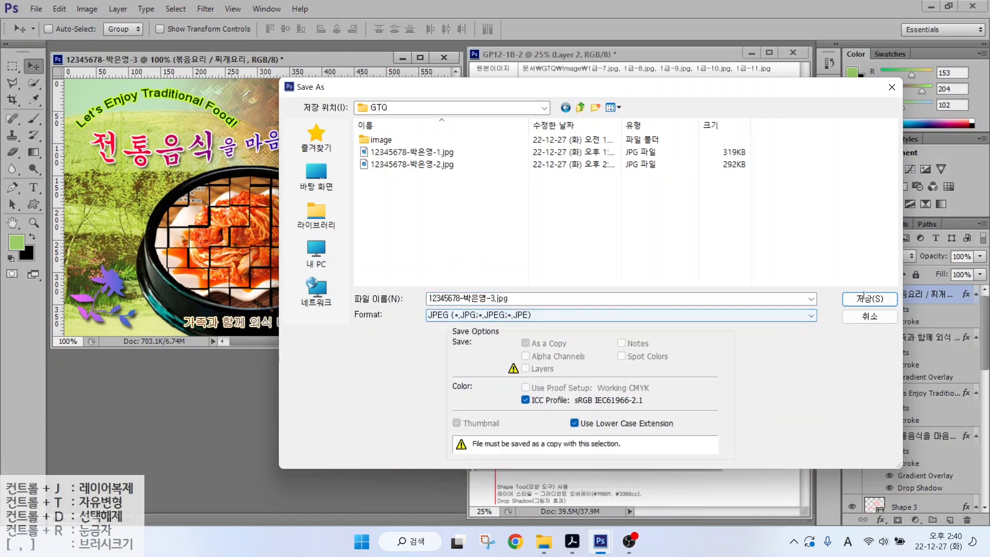
left_click(869, 298)
left_click(496, 194)
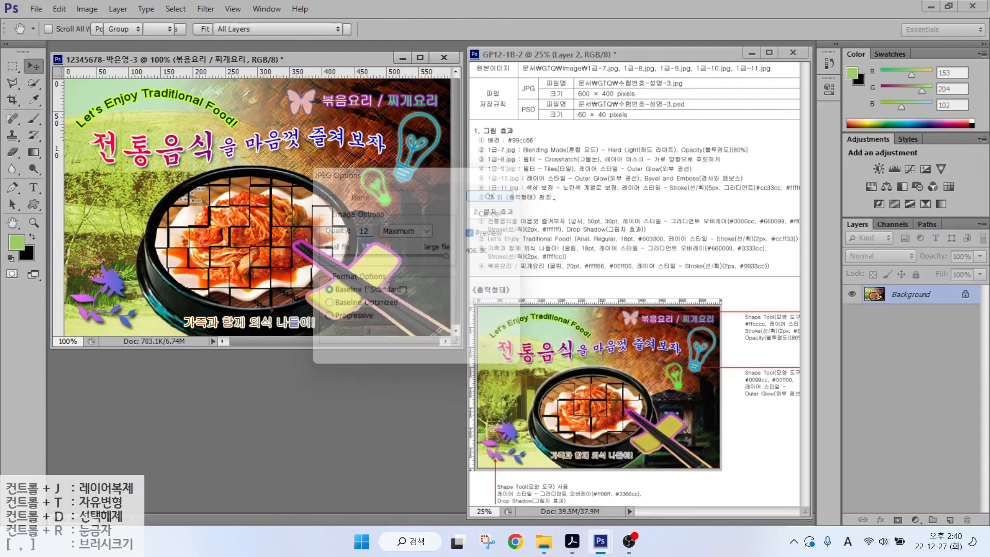
- Resize the image to 60 × 40 px and save it in PSD format
left_click(86, 9)
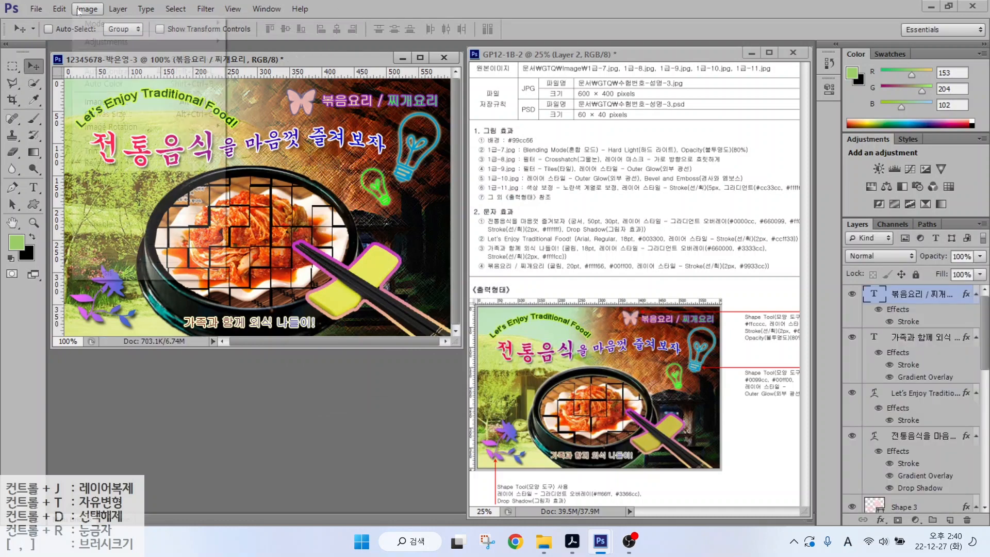
left_click(93, 101)
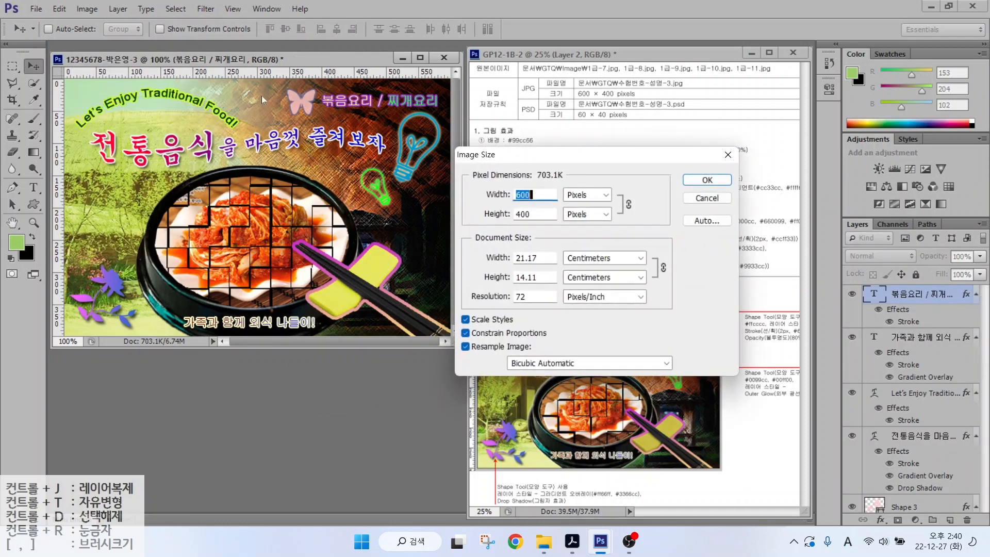
type("60")
key("Return")
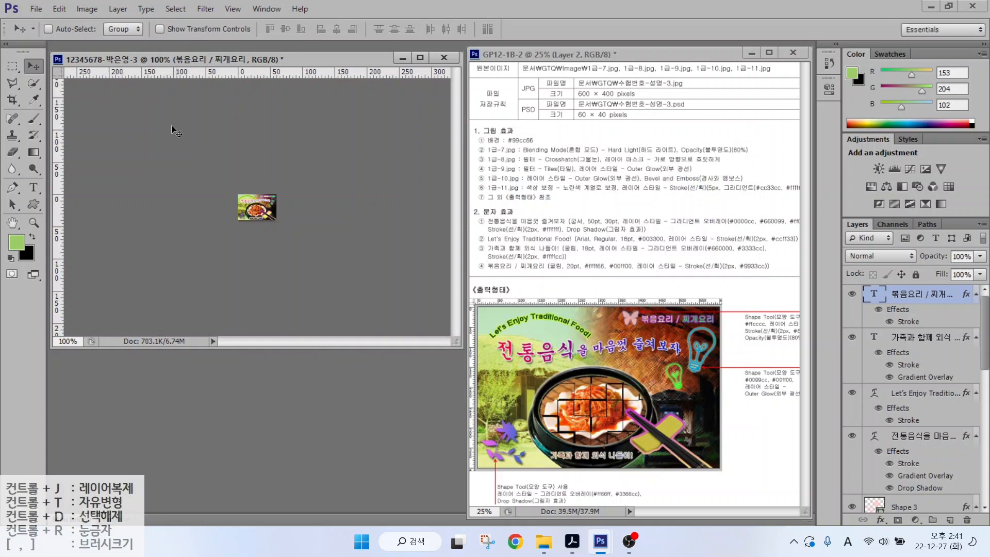
left_click(36, 8)
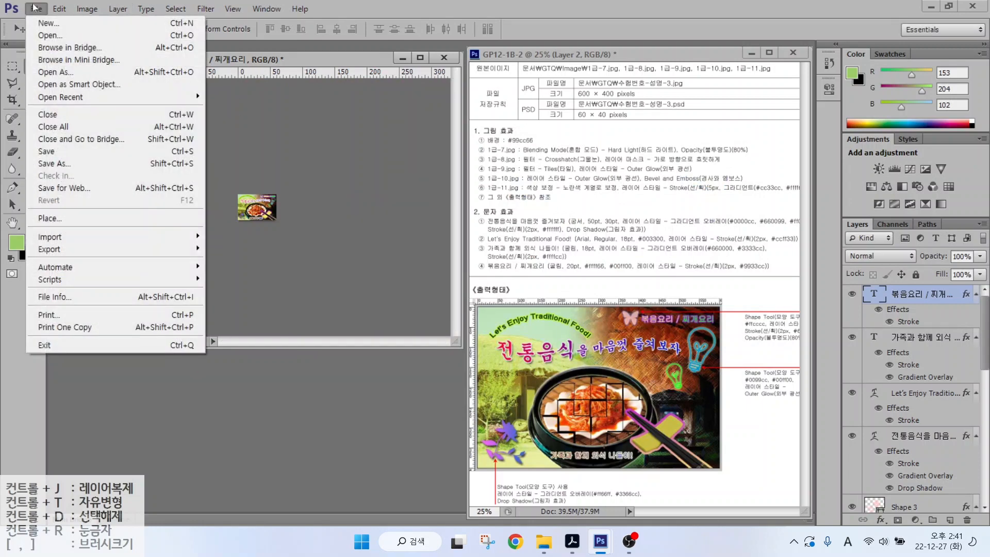
left_click(46, 154)
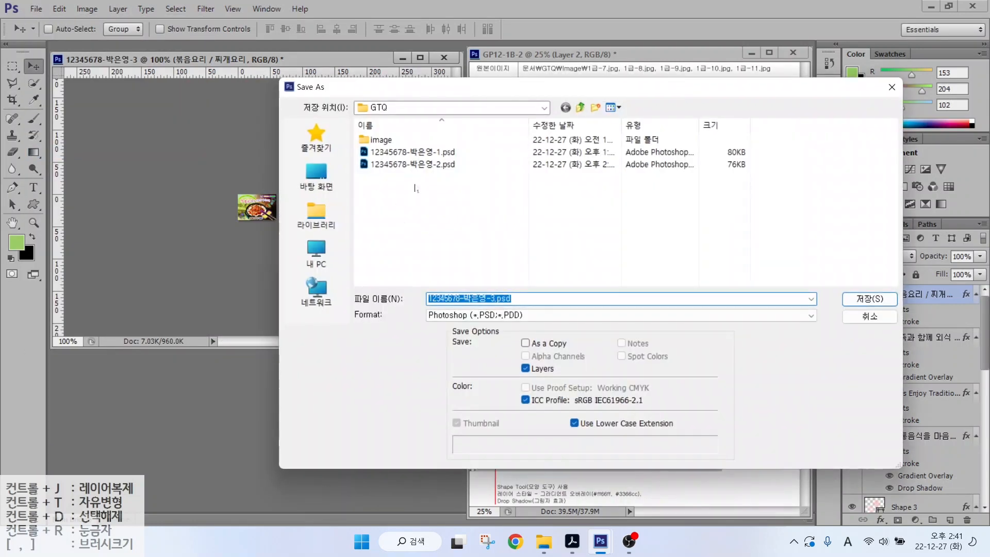
left_click(466, 318)
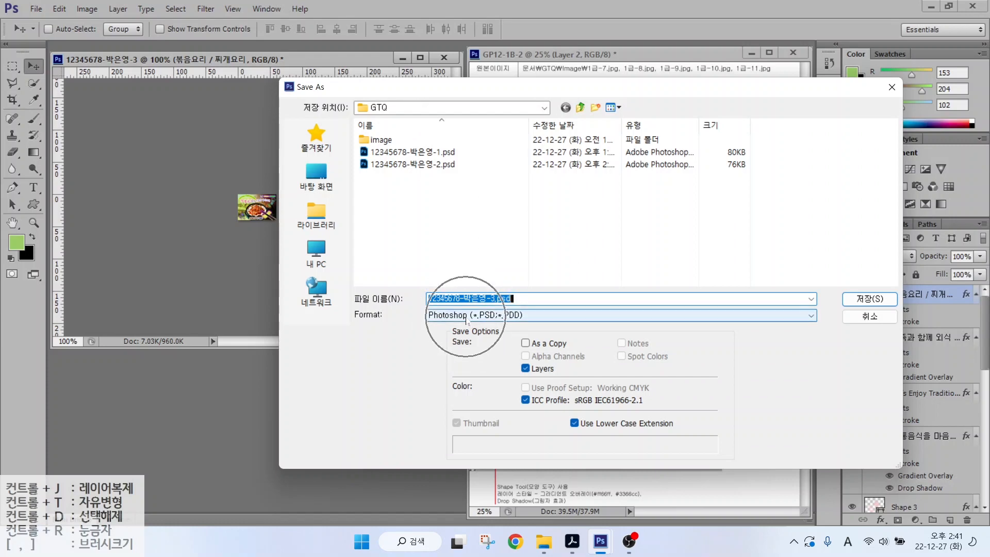
key("Return")
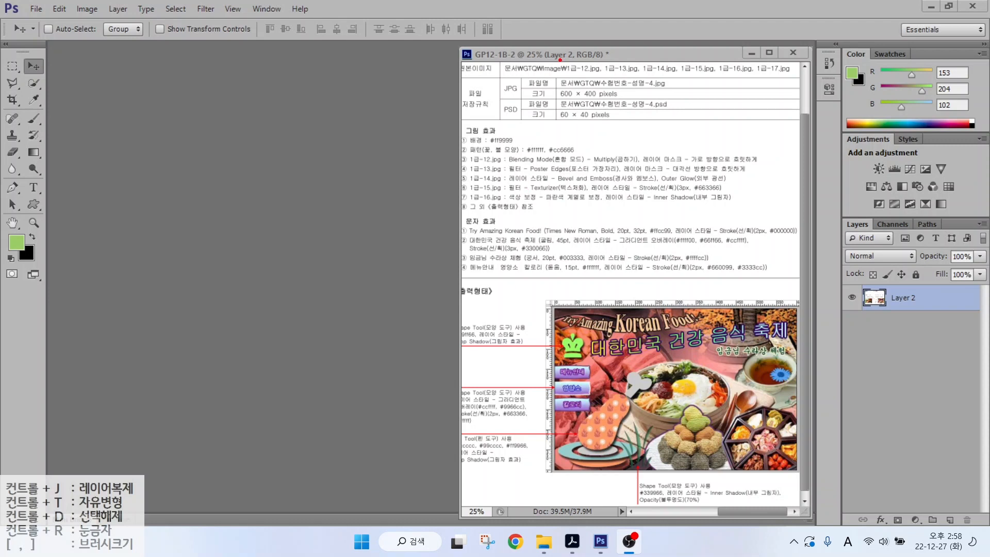
left_click_drag(550, 74, 650, 101)
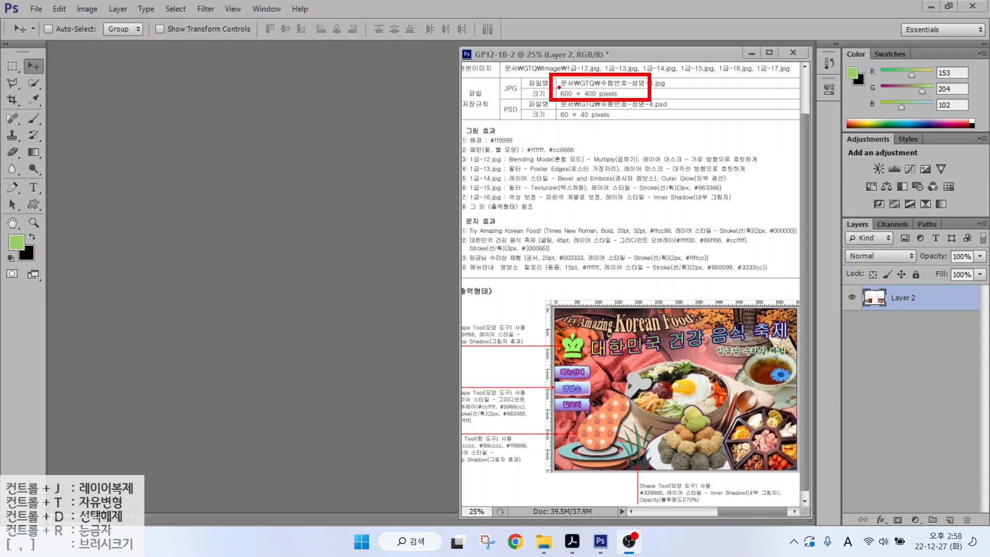
- Create a new 600 × 400 px document named with the examinee number
key("Escape")
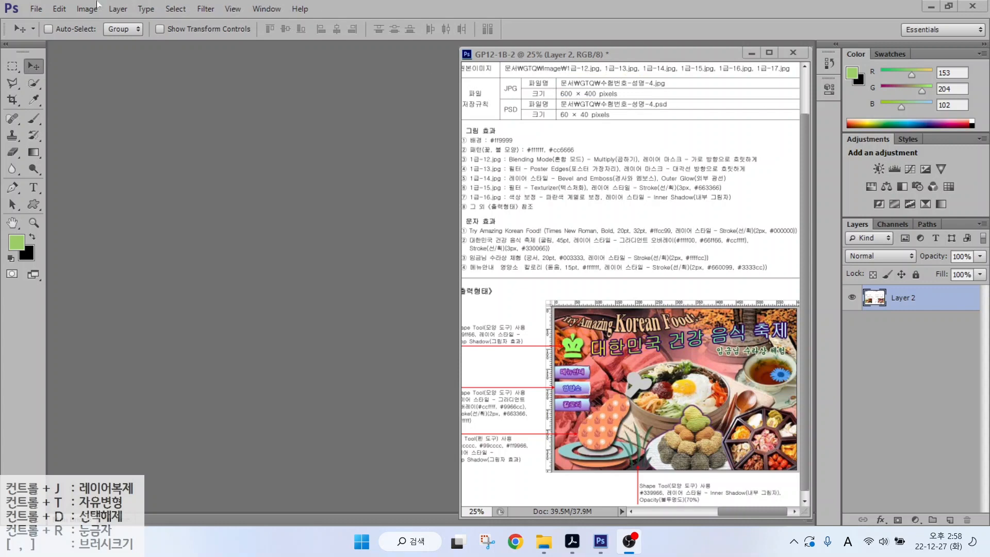
left_click(41, 11)
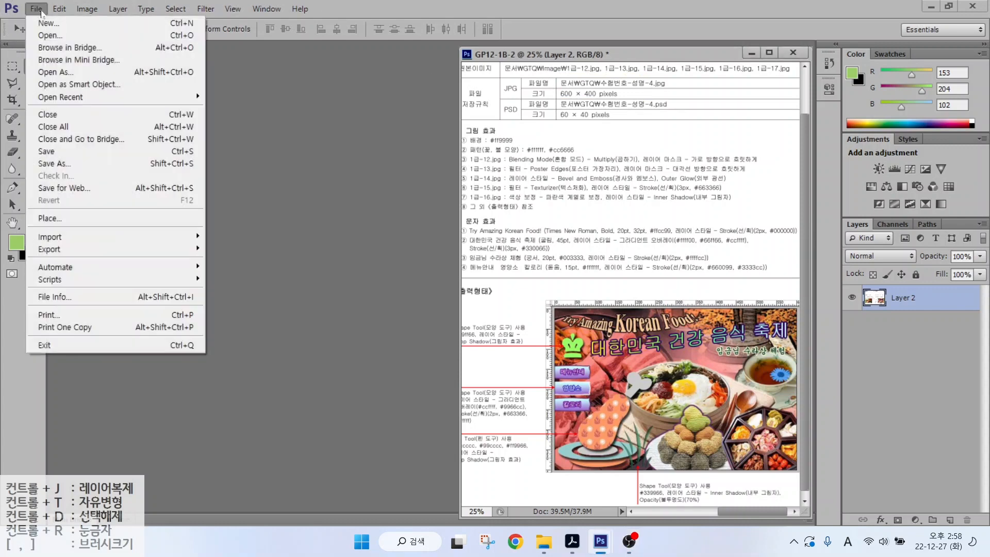
left_click(39, 23)
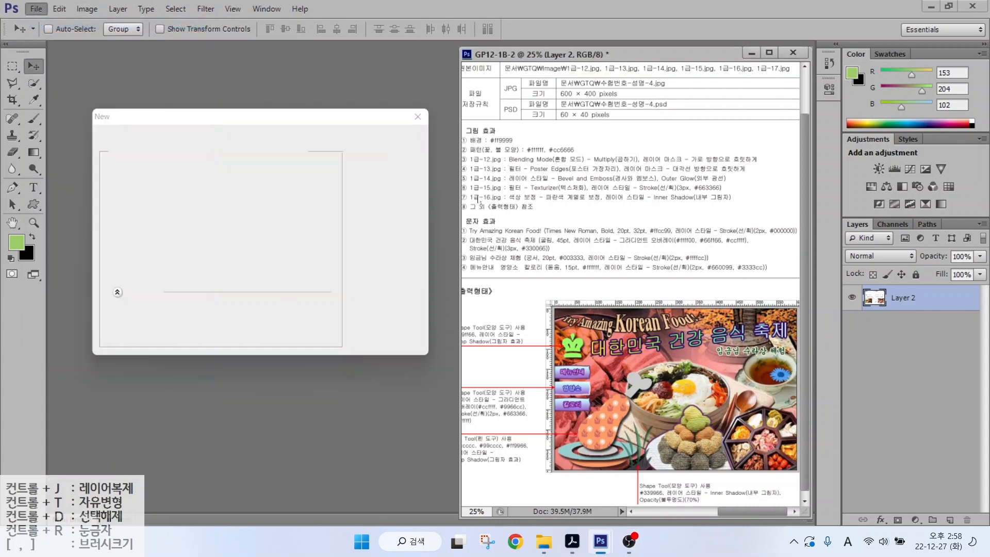
type("1234")
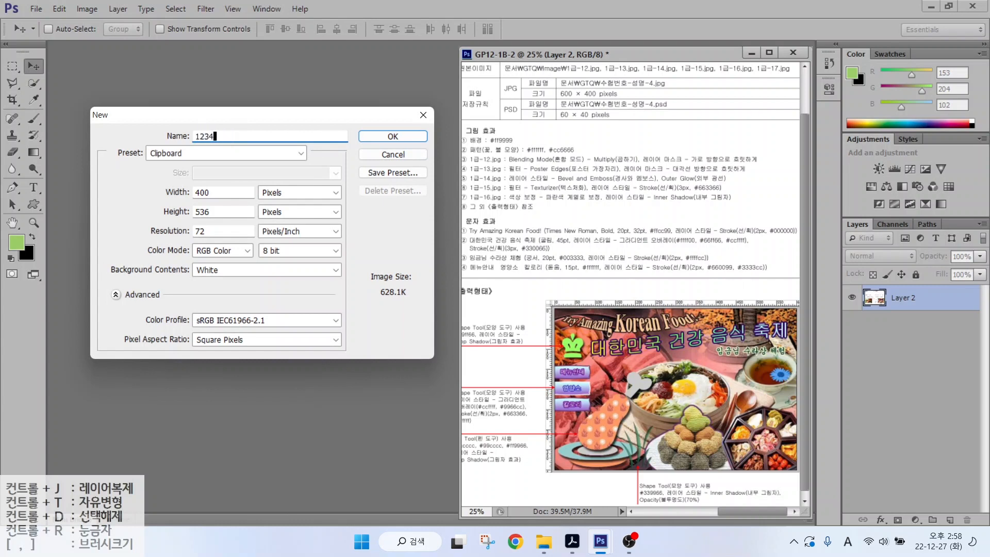
double_click(198, 192)
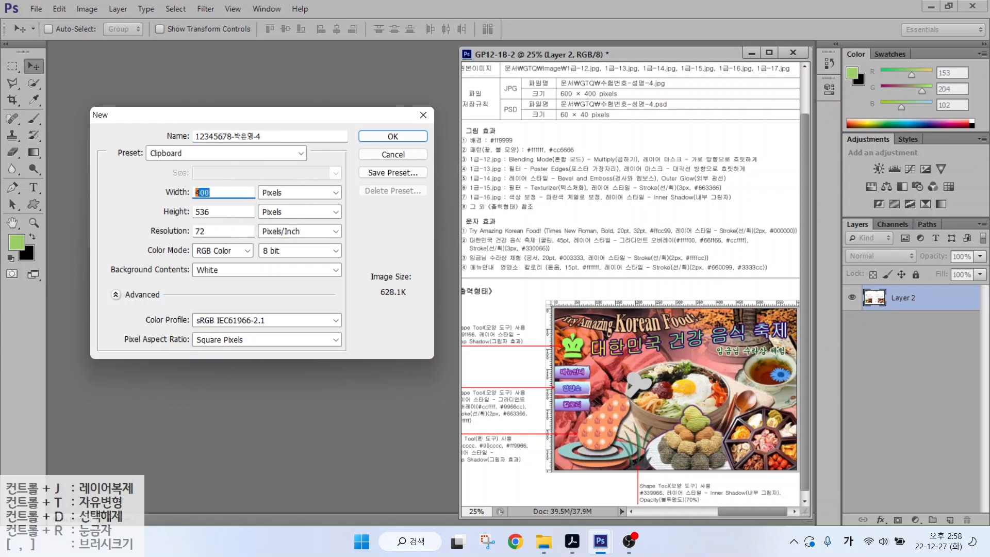
type("600")
key("Tab")
key("Tab")
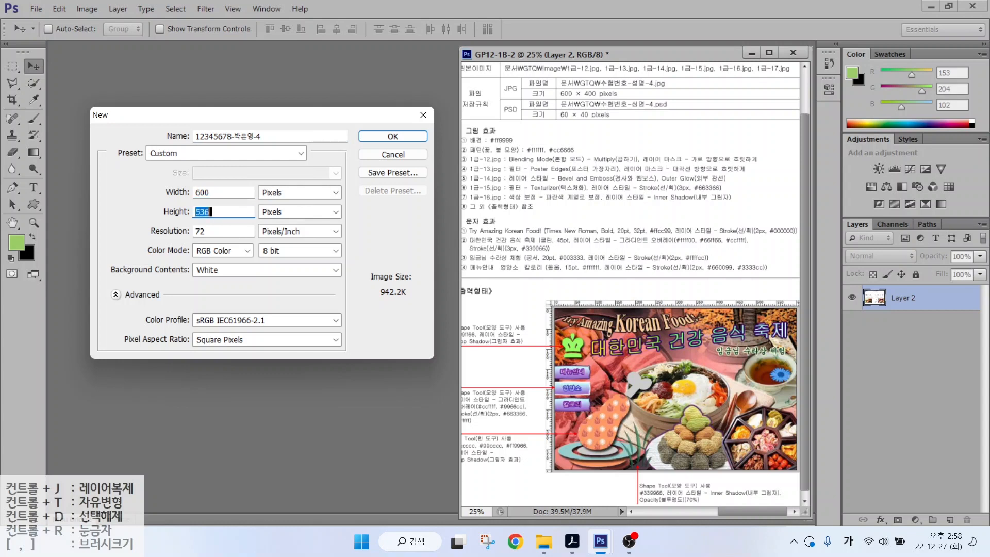
type("400")
key("Return")
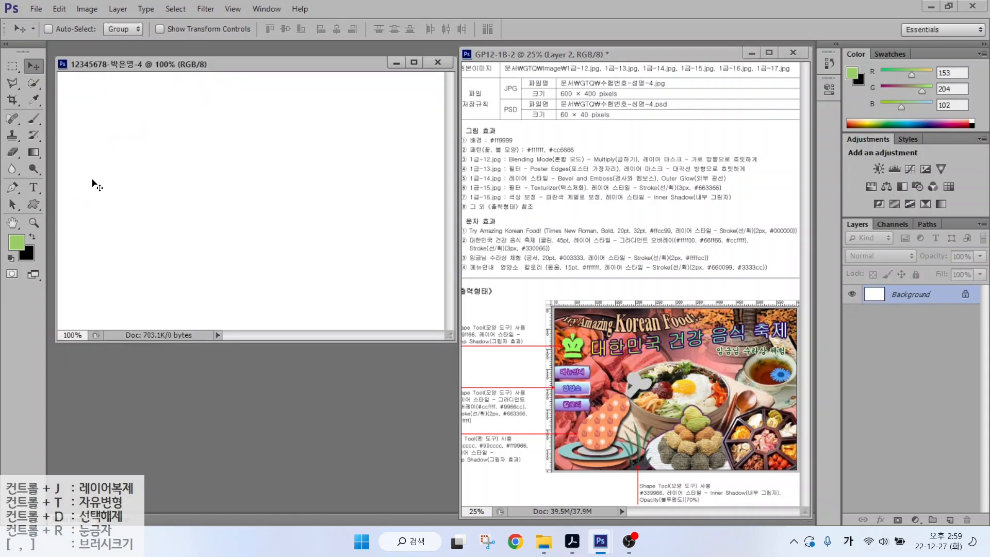
- Show rulers and set the foreground colour to pink #ff9999
key("ctrl+r")
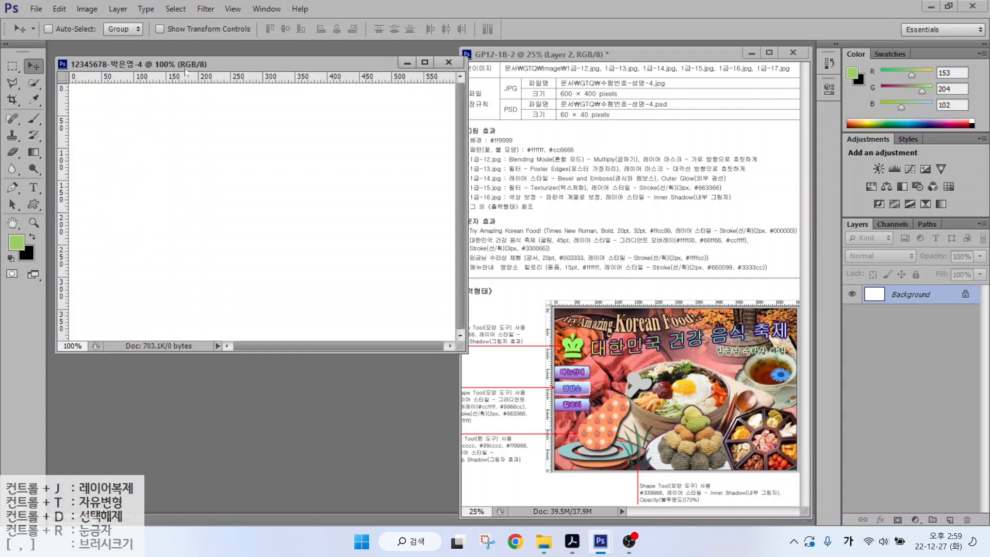
left_click_drag(160, 64, 154, 57)
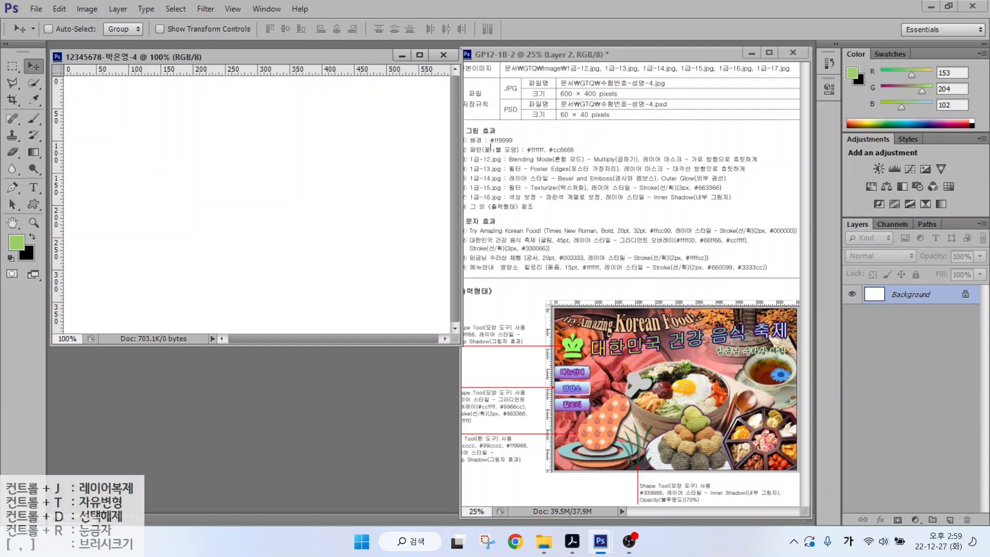
left_click(22, 248)
left_click(11, 260)
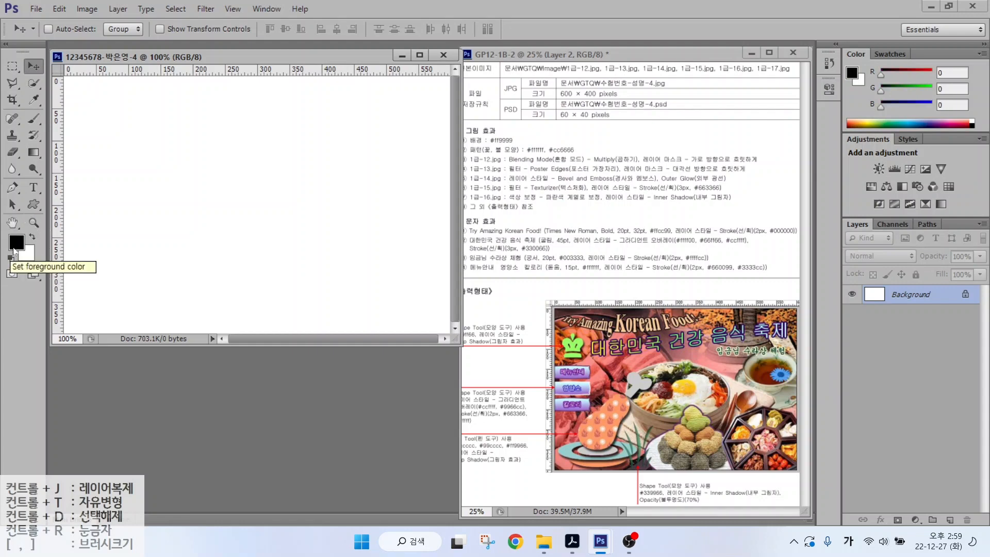
left_click(16, 242)
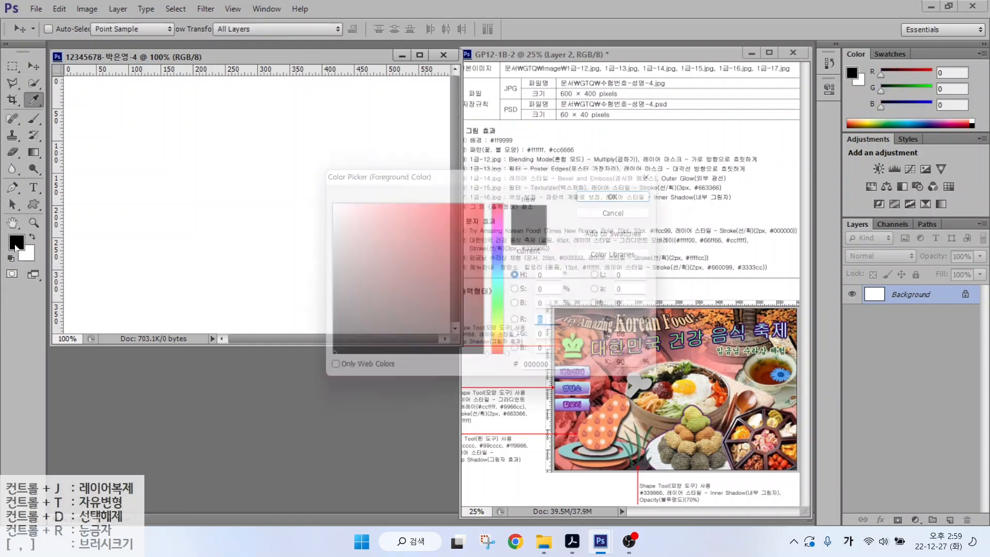
left_click(565, 376)
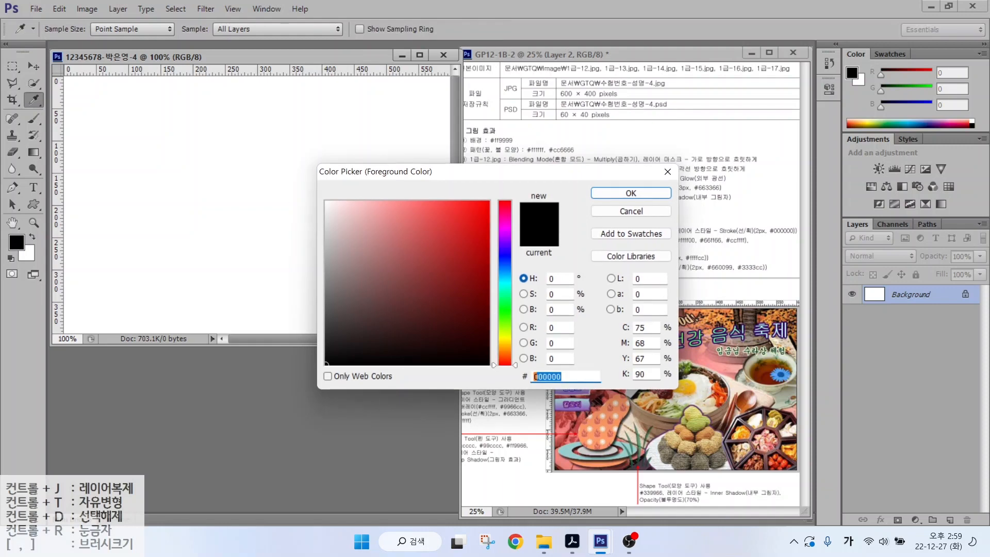
type("ff9999")
key("Return")
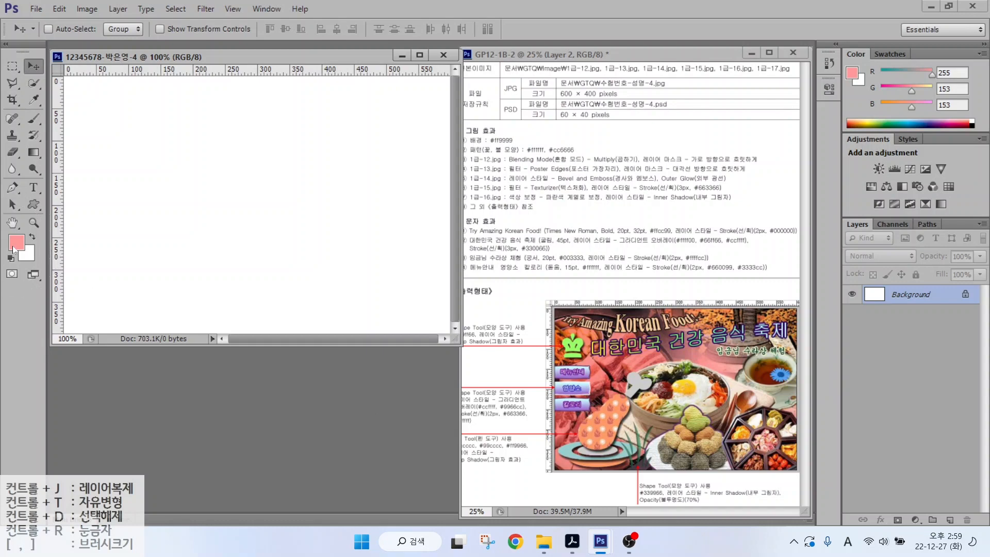
- Fill the canvas with the pink foreground colour via Edit > Fill
left_click(59, 10)
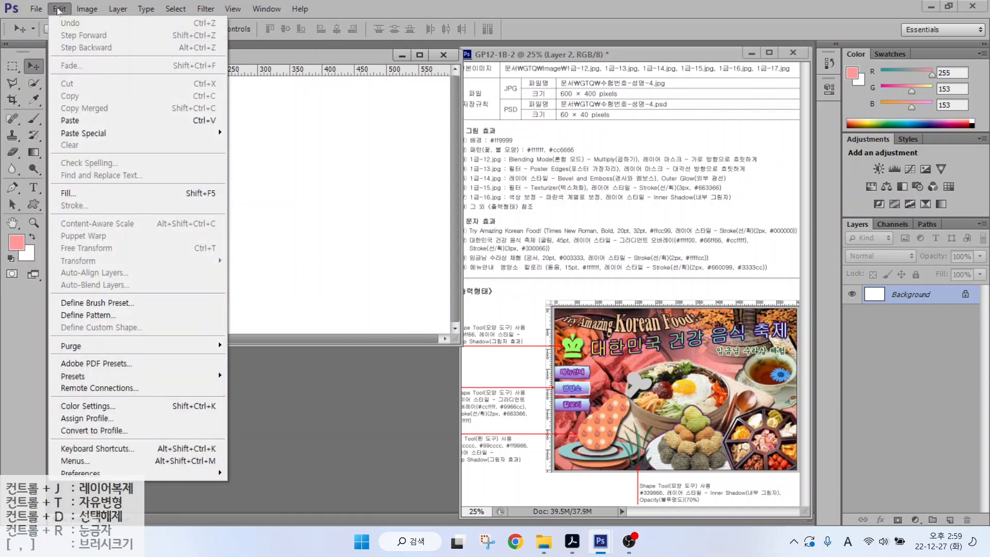
left_click(64, 199)
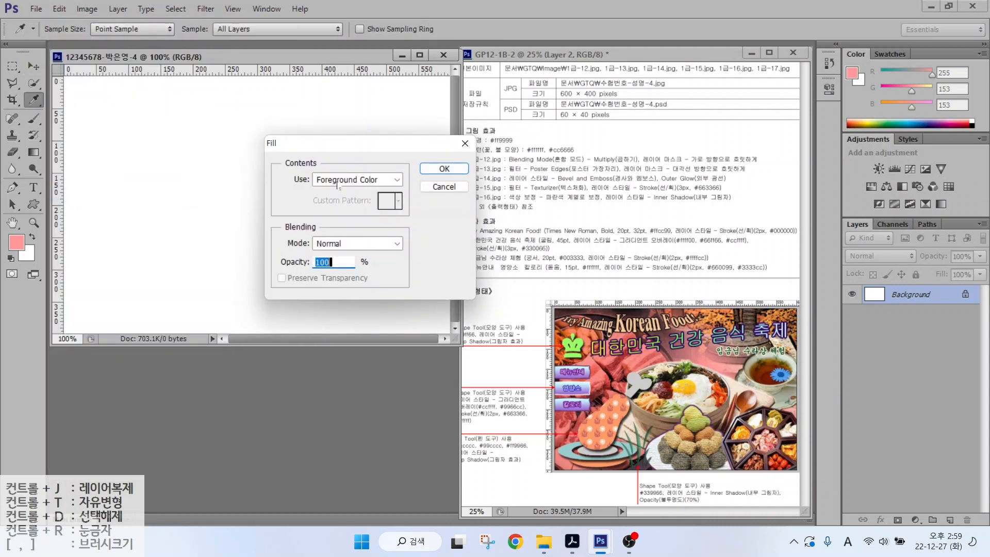
left_click(443, 169)
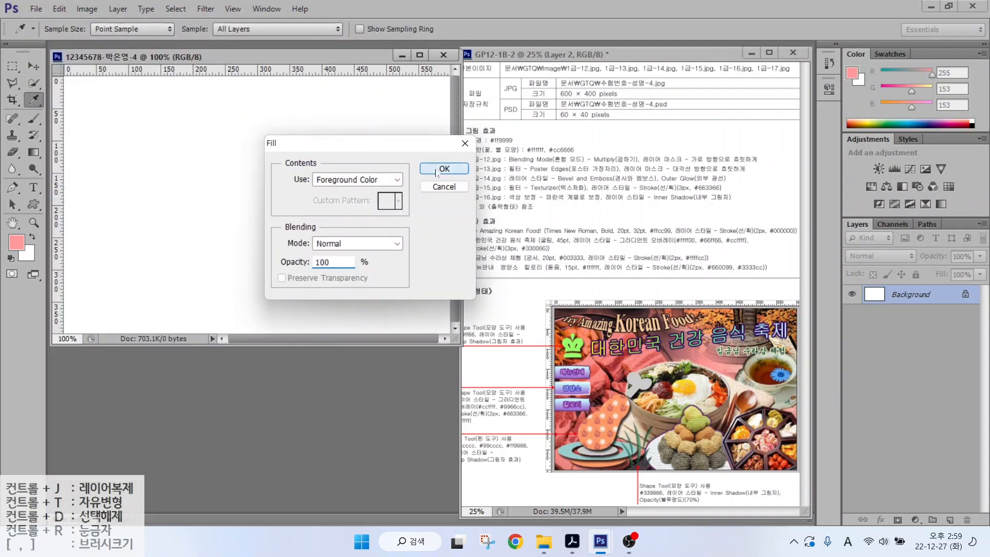
key("v")
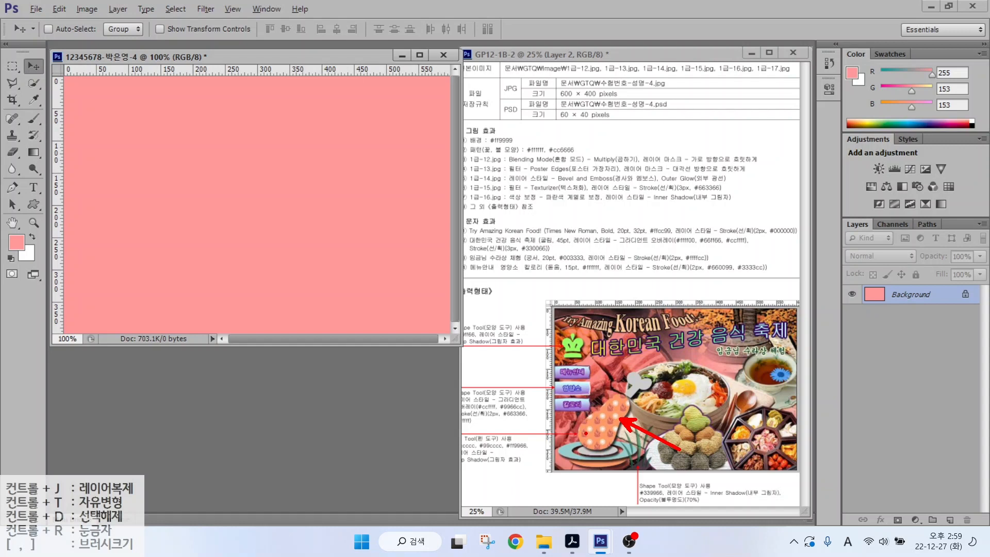
left_click_drag(586, 434, 585, 248)
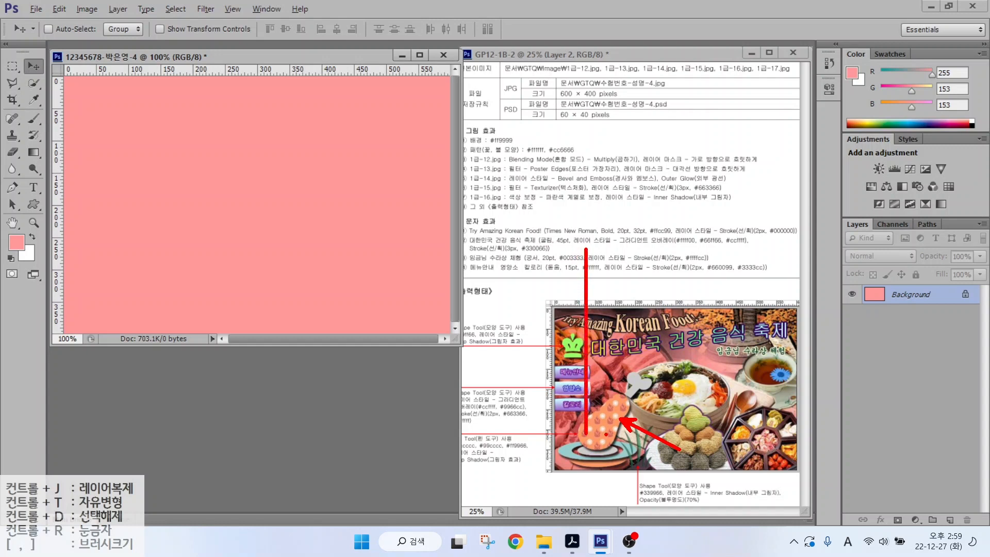
left_click_drag(602, 433, 601, 233)
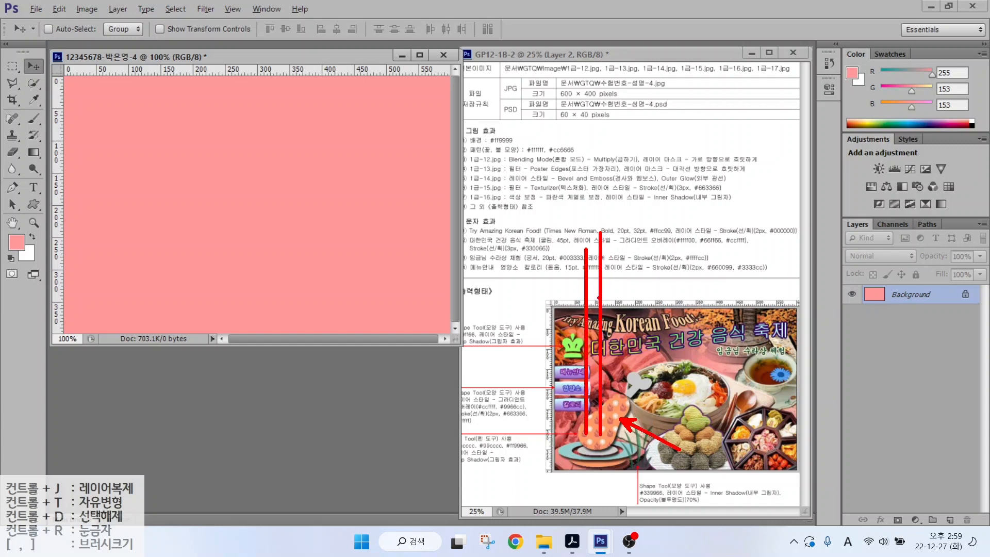
left_click_drag(614, 271, 632, 283)
left_click_drag(605, 445, 514, 445)
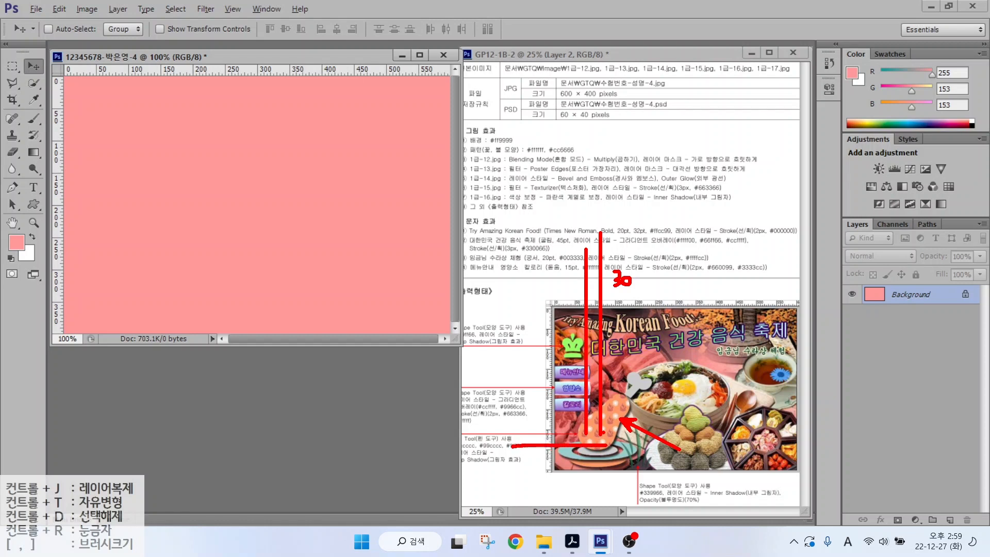
mouse_move(607, 433)
left_mouse_down()
mouse_move(517, 434)
mouse_move(528, 442)
mouse_move(528, 430)
mouse_move(533, 447)
mouse_move(487, 428)
mouse_move(482, 441)
mouse_move(504, 428)
left_mouse_up()
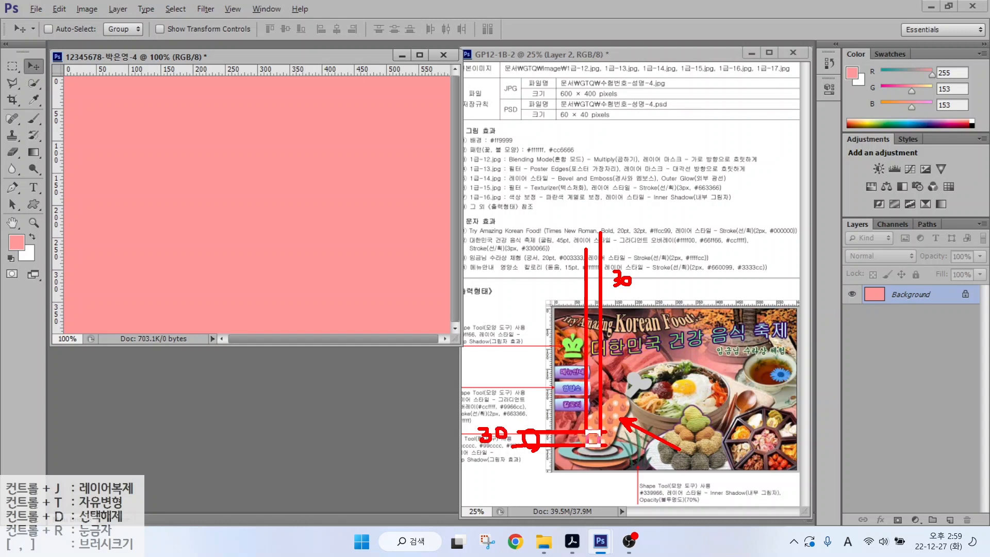
key("Escape")
- Create a new 30 × 30 px document and zoom it to fit the screen
left_click(43, 13)
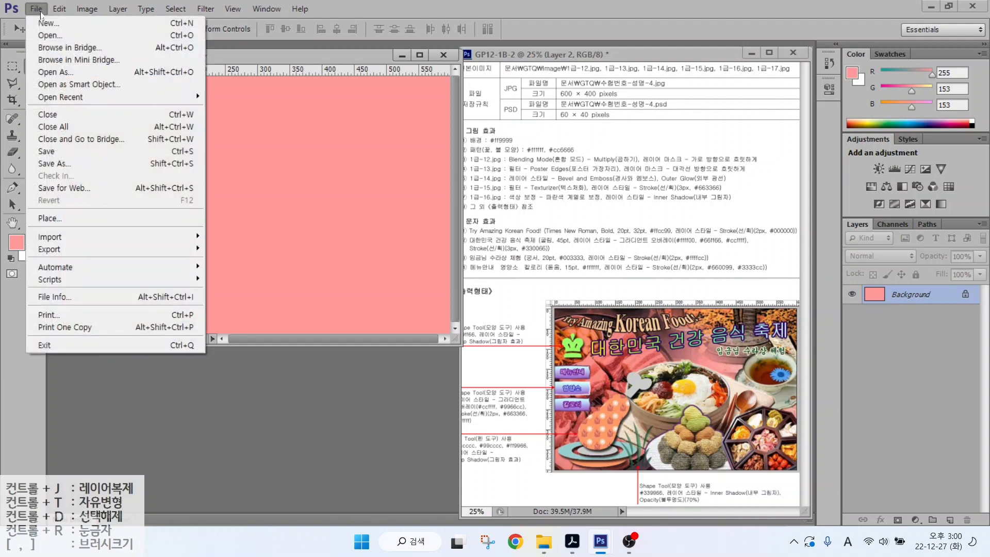
key("Right")
key("Left")
key("Return")
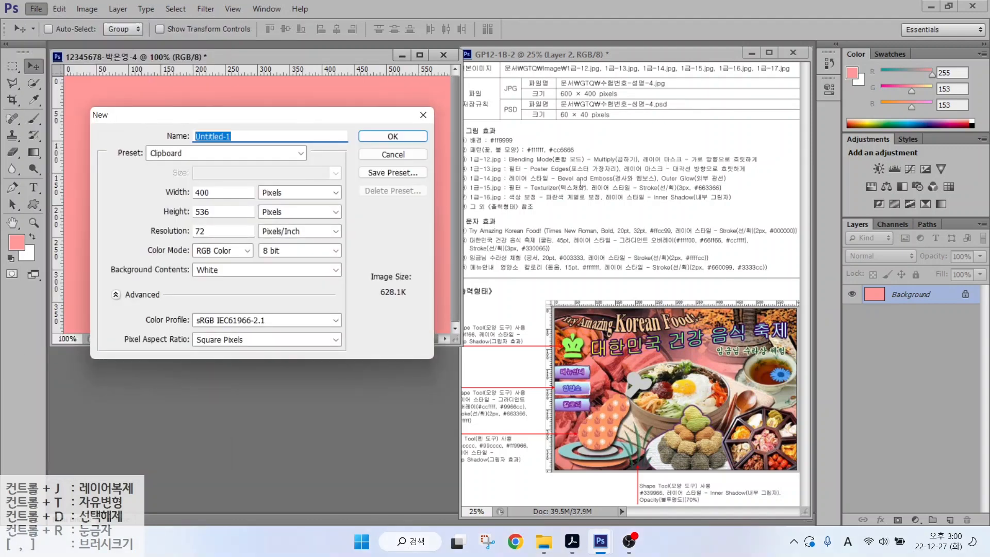
left_click(168, 191)
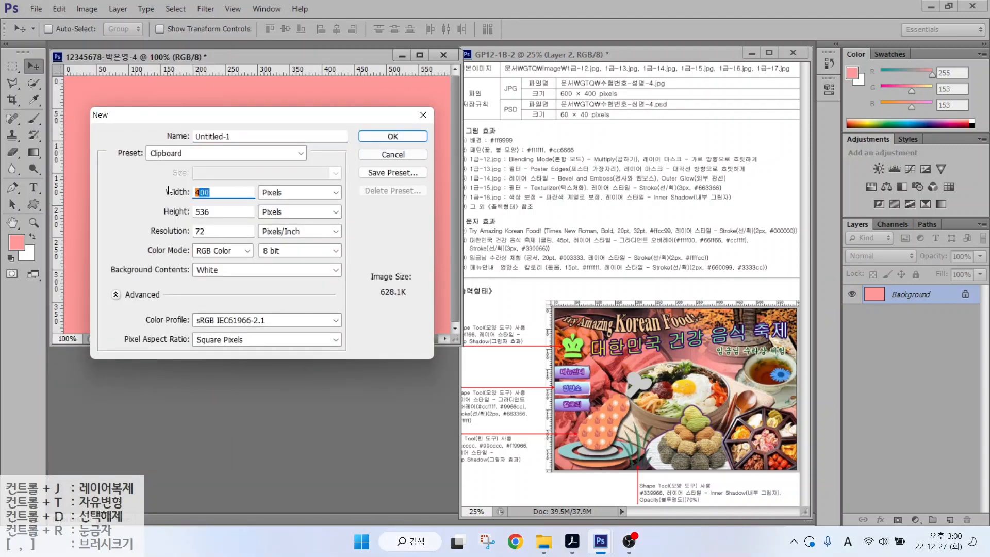
type("30")
key("Tab")
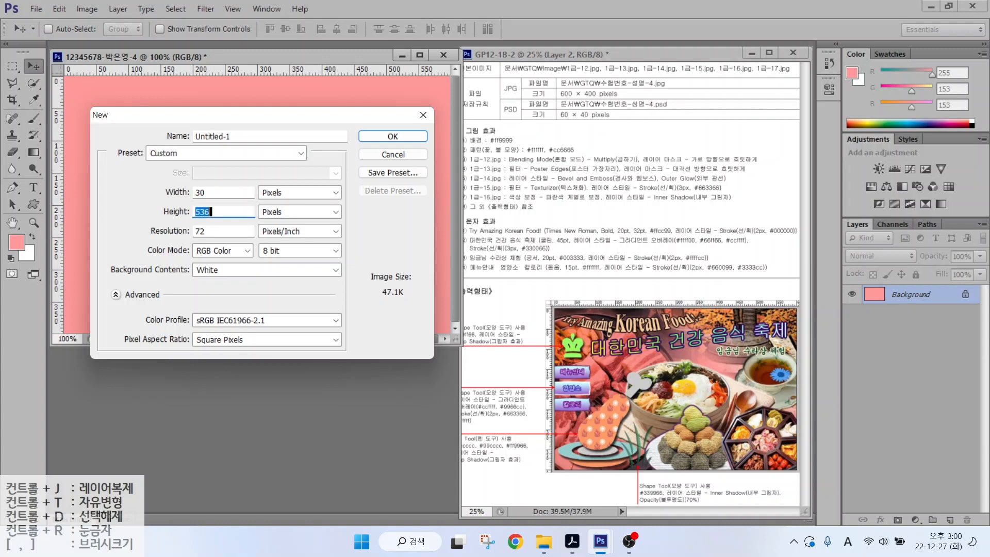
type("30")
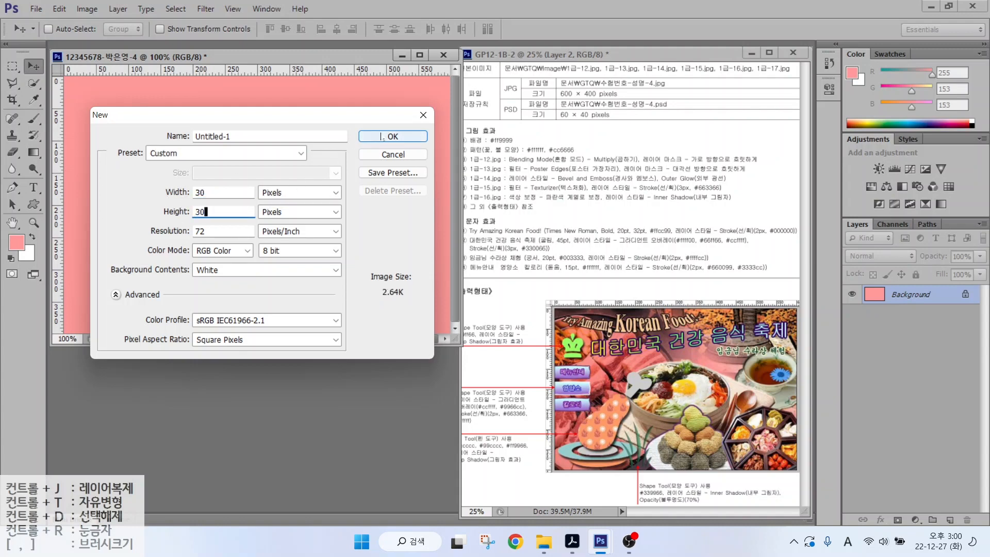
key("Return")
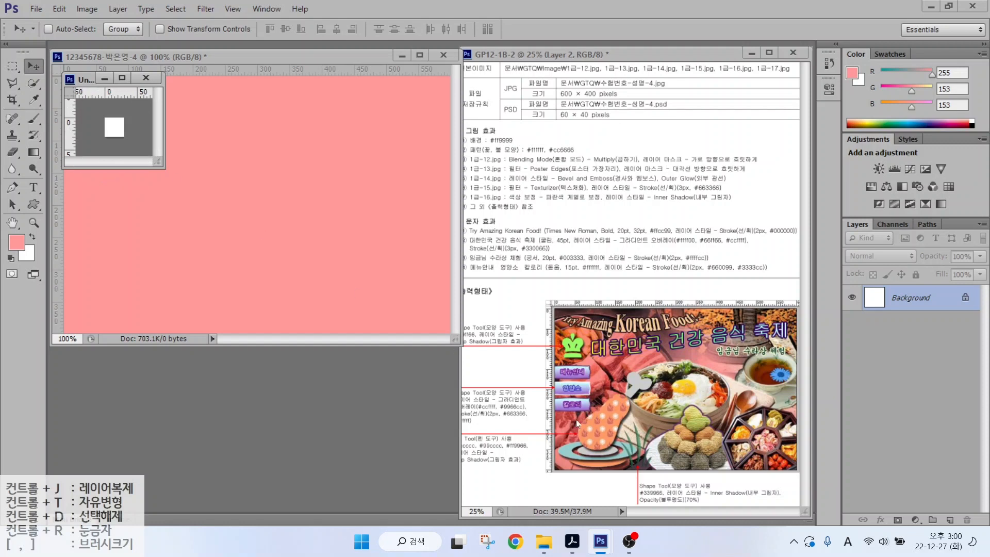
left_click(617, 416)
double_click(12, 224)
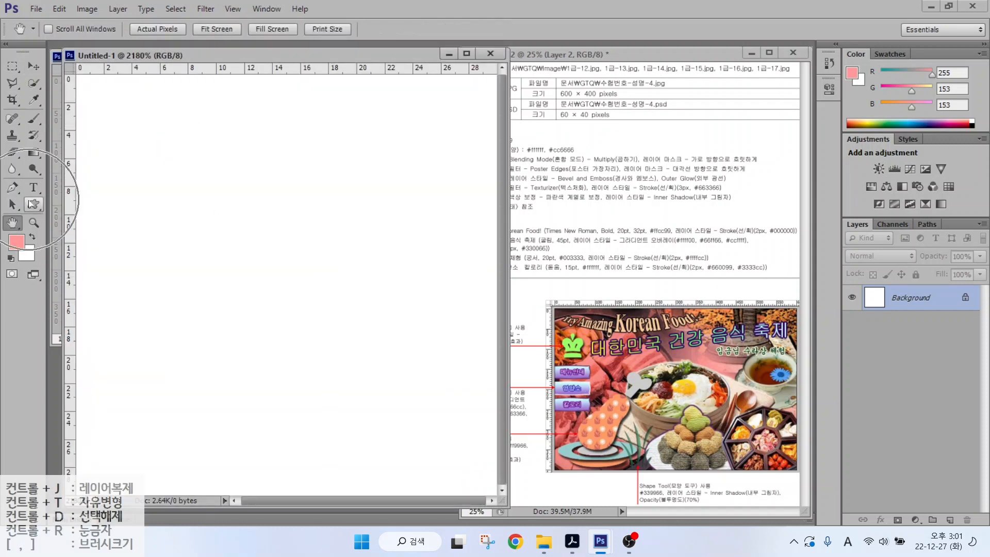
- Draw the spiky flower custom shape across the canvas's upper right
left_click(32, 204)
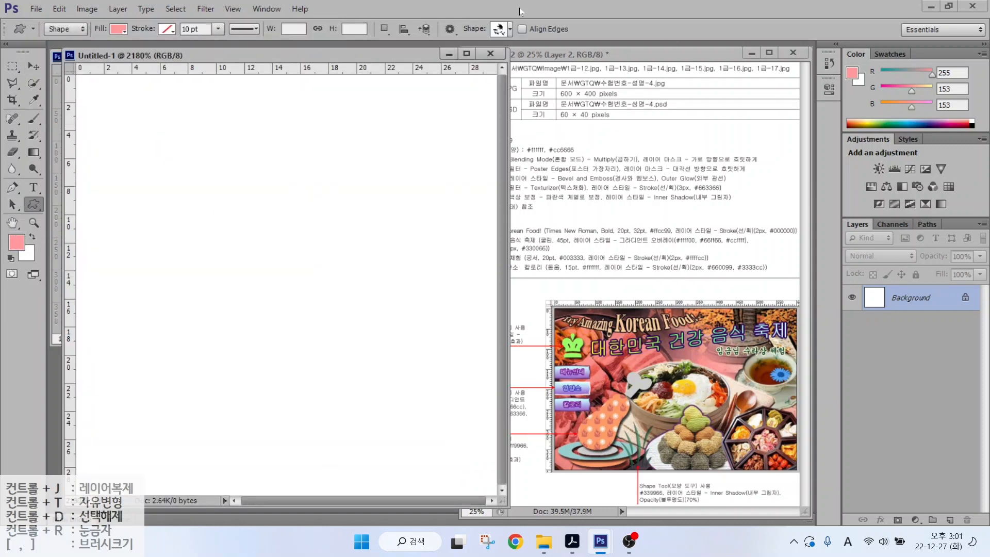
left_click(498, 30)
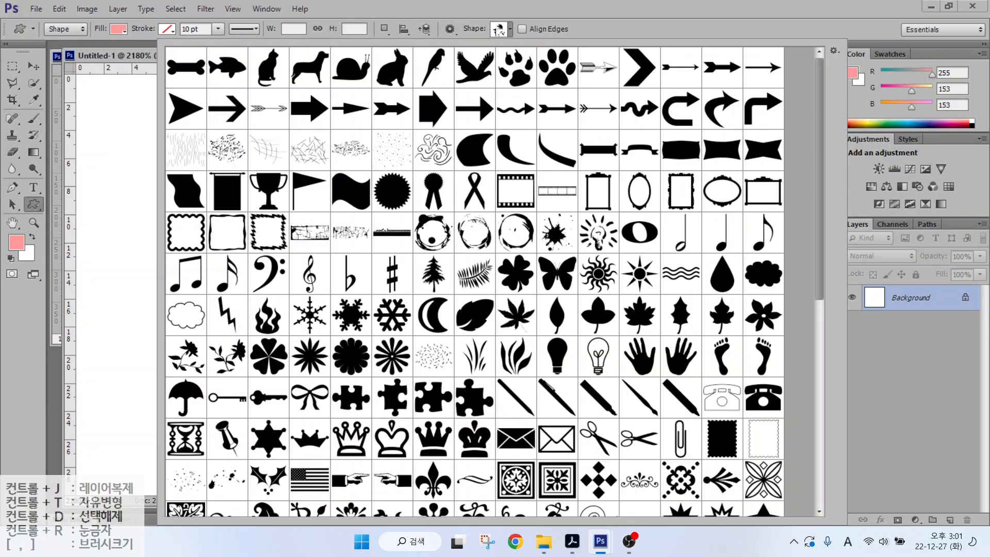
key("ctrl")
double_click(392, 356)
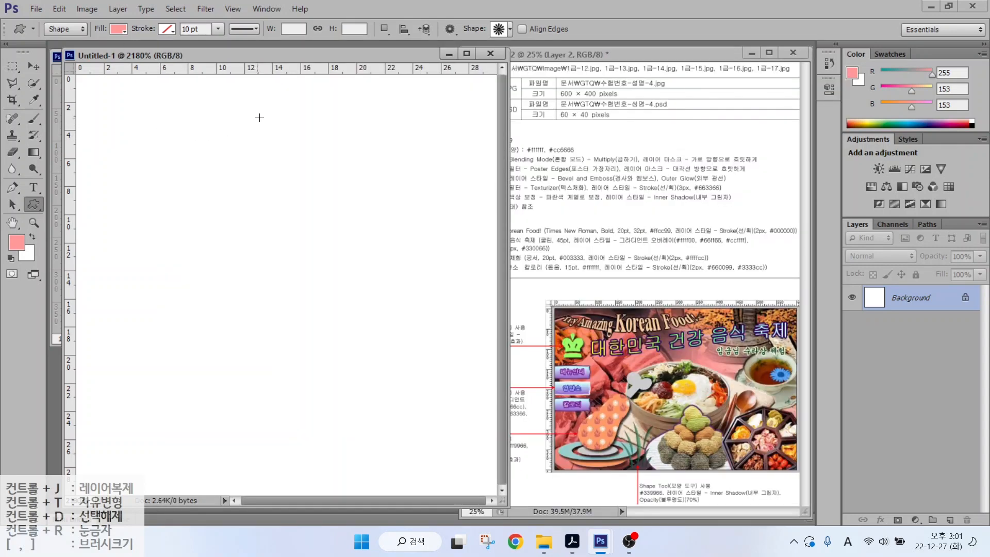
left_click_drag(300, 88, 487, 335)
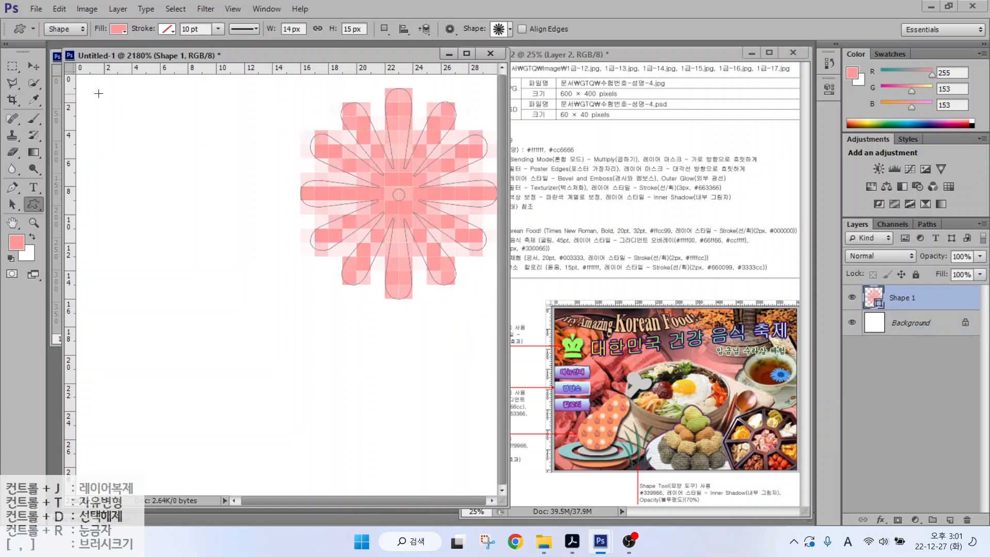
left_click(33, 66)
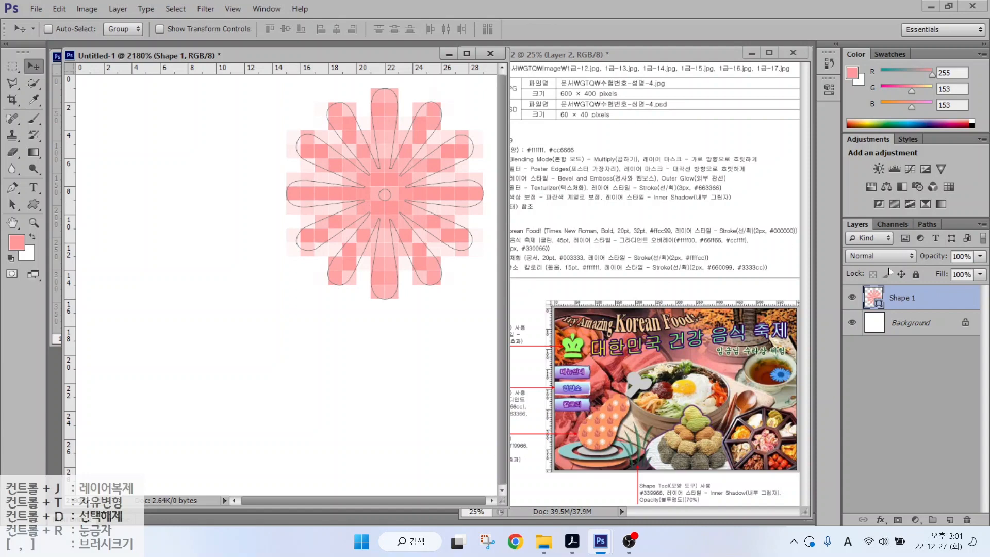
- Fill the flower with white #ffffff and hide the Background layer
double_click(875, 299)
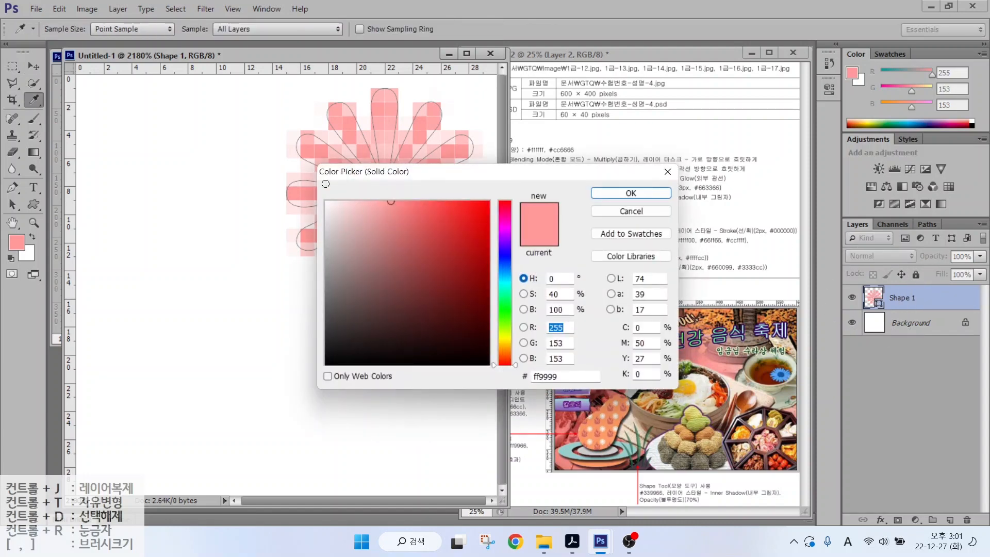
left_click(326, 202)
left_click(608, 191)
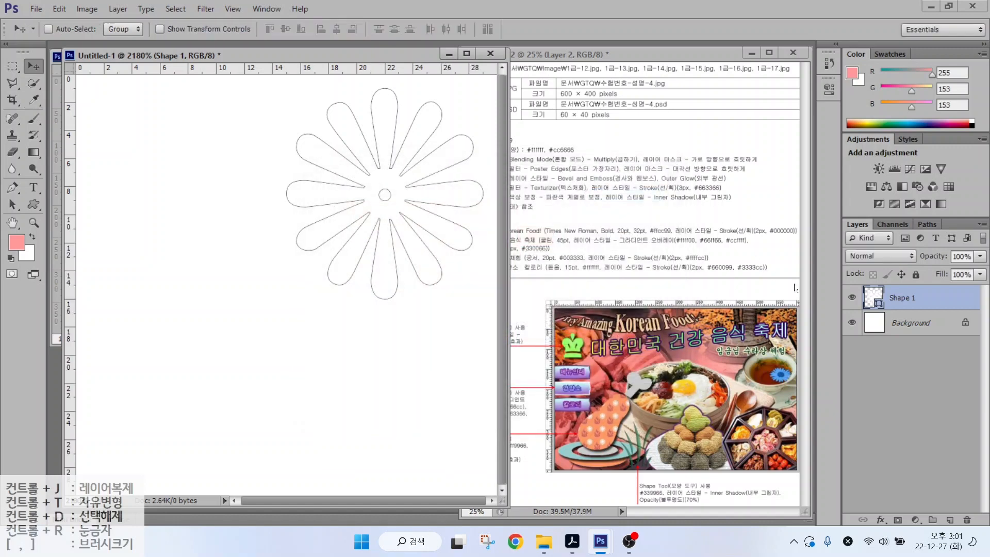
left_click(853, 322)
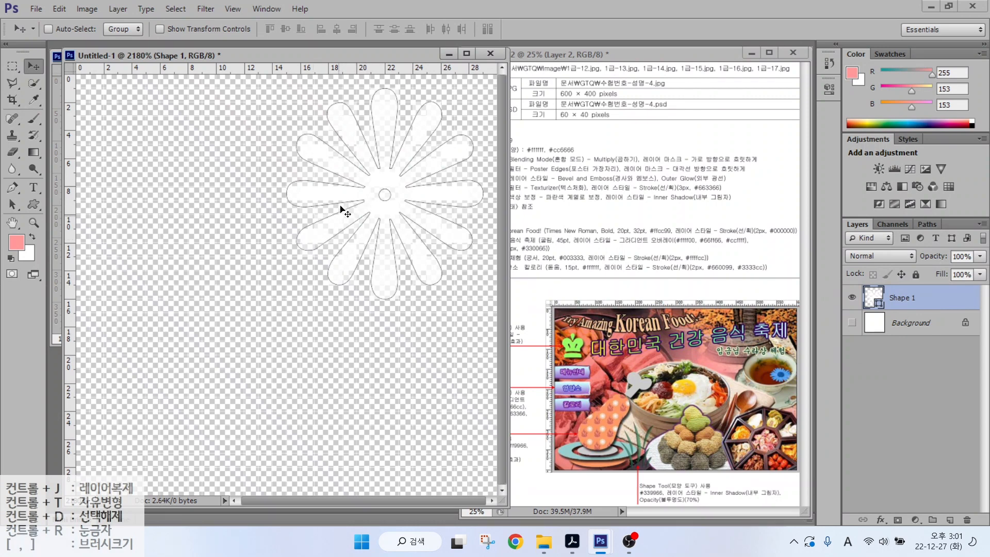
left_click(34, 205)
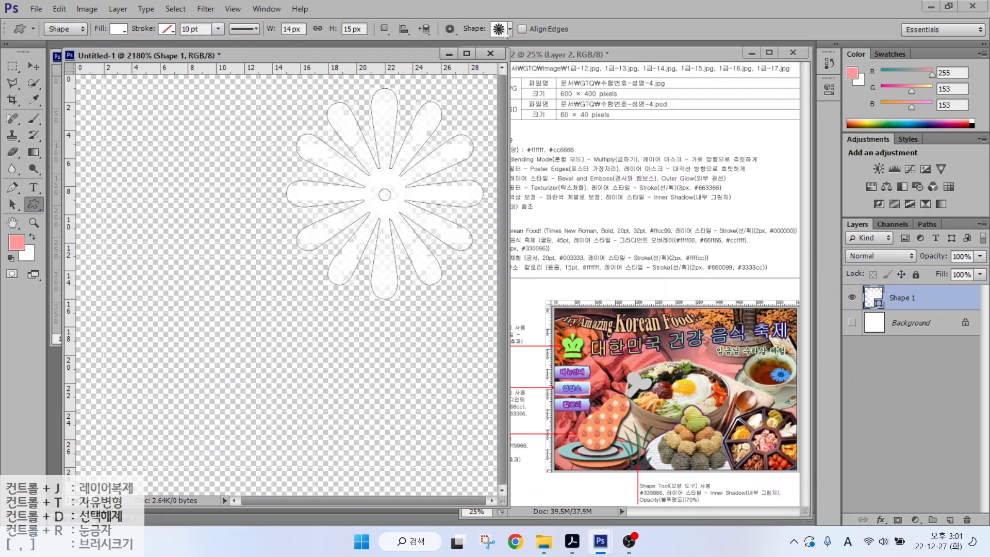
- Draw the flame preset shape at the canvas's lower left and fill it with #cc6666
left_click(508, 30)
double_click(268, 317)
left_click_drag(91, 229, 317, 465)
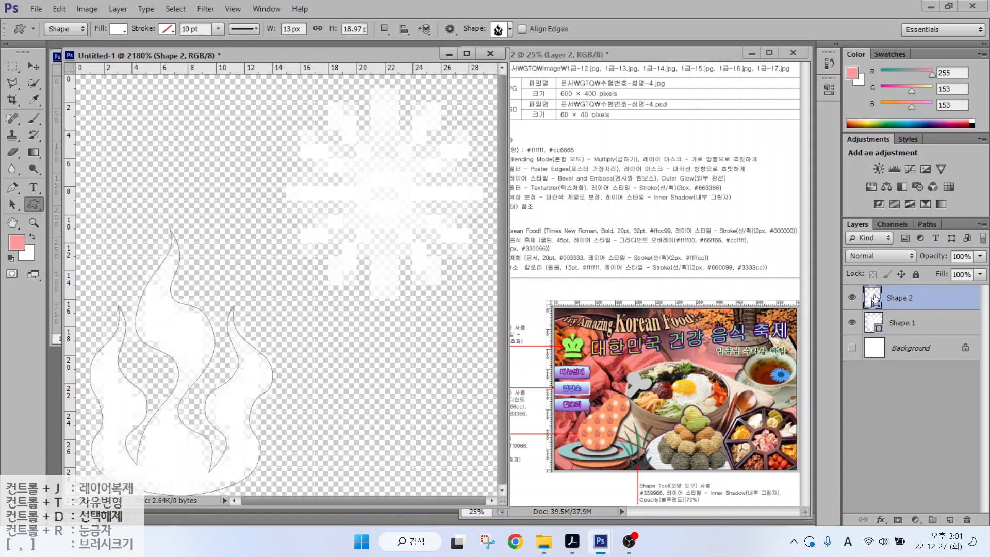
double_click(872, 298)
type("cc6666")
key("Return")
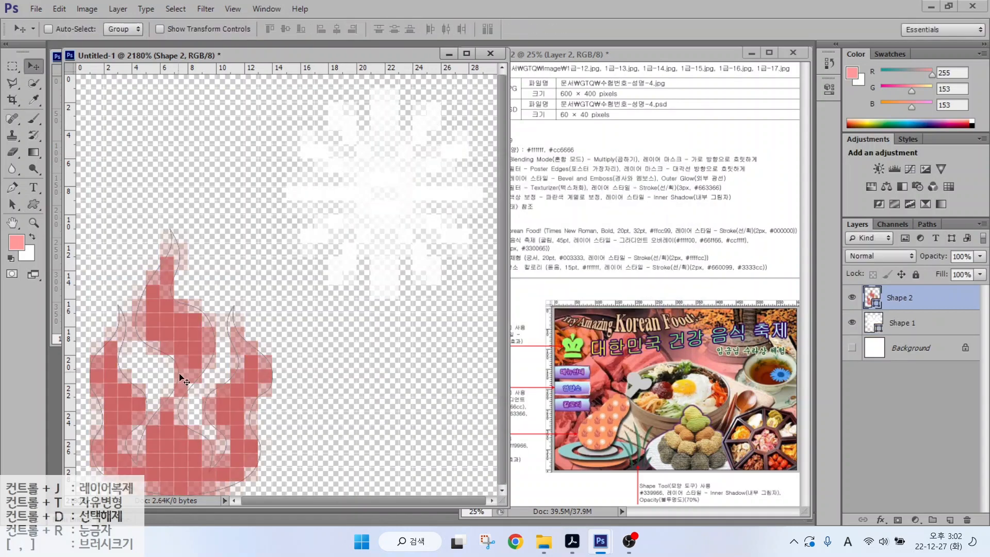
- Shift the flame slightly up and right and scale it larger with Free Transform
left_click_drag(196, 357, 209, 344)
key("ctrl+t")
left_click_drag(287, 213, 329, 173)
key("Return")
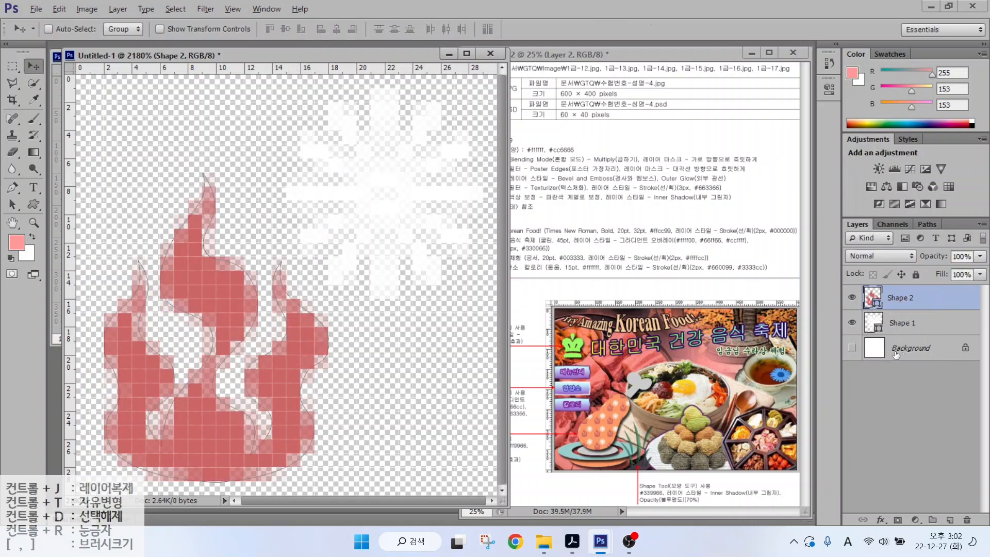
key("alt")
left_click_drag(620, 414, 667, 442)
left_click_drag(610, 405, 581, 369)
key("Escape")
- Define the flower-and-flame artwork as a new pattern named '불꽃'
left_click(62, 9)
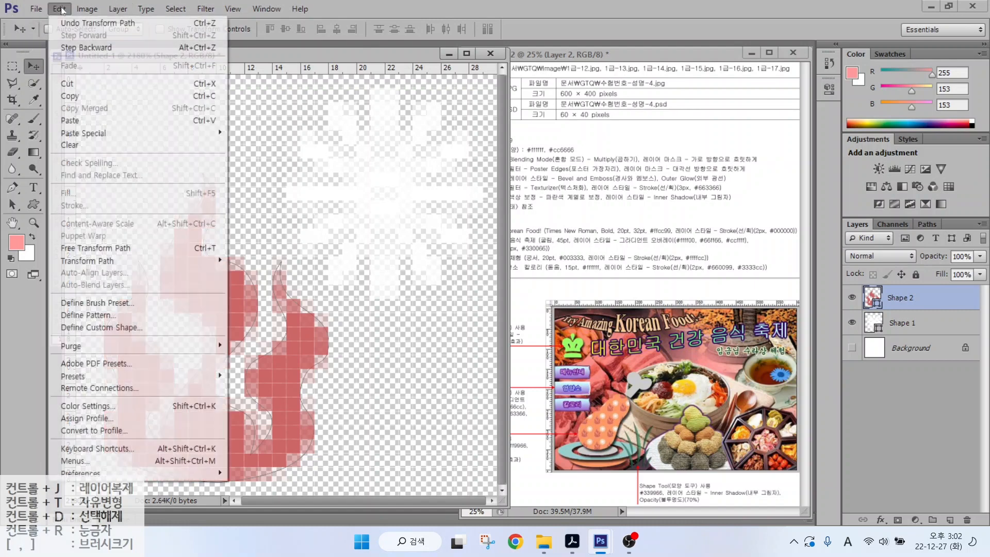
left_click(71, 315)
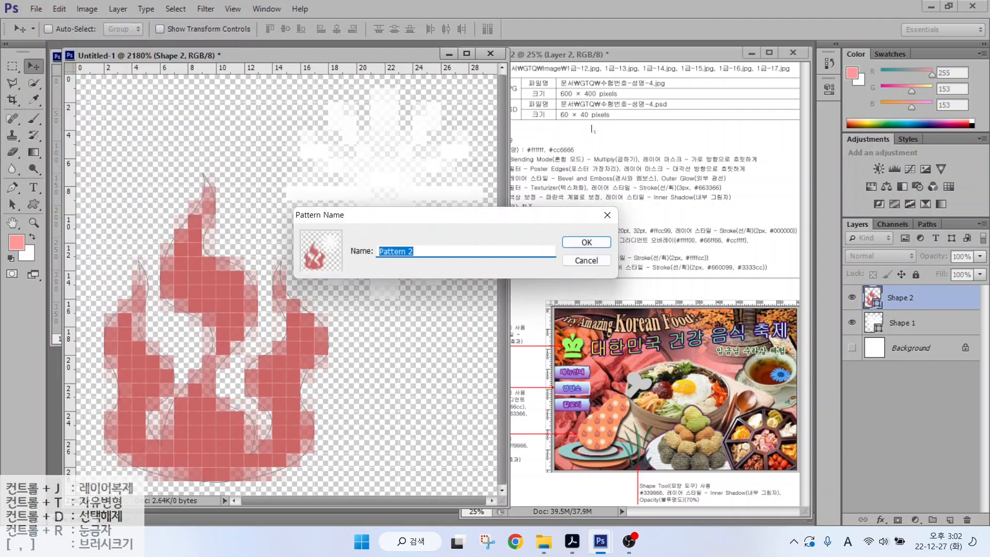
left_click(526, 150)
key("BackSpace")
key("Hangul")
type("불꽃 모양")
key("Return")
- Minimize the pattern document and select 1급-12.JPG in the Open dialog
left_click(415, 69)
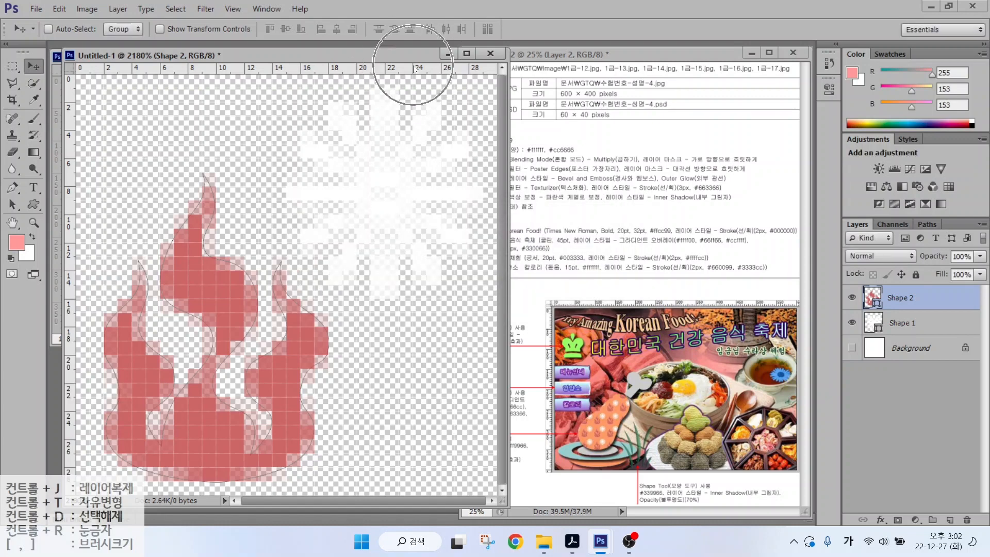
left_click(447, 55)
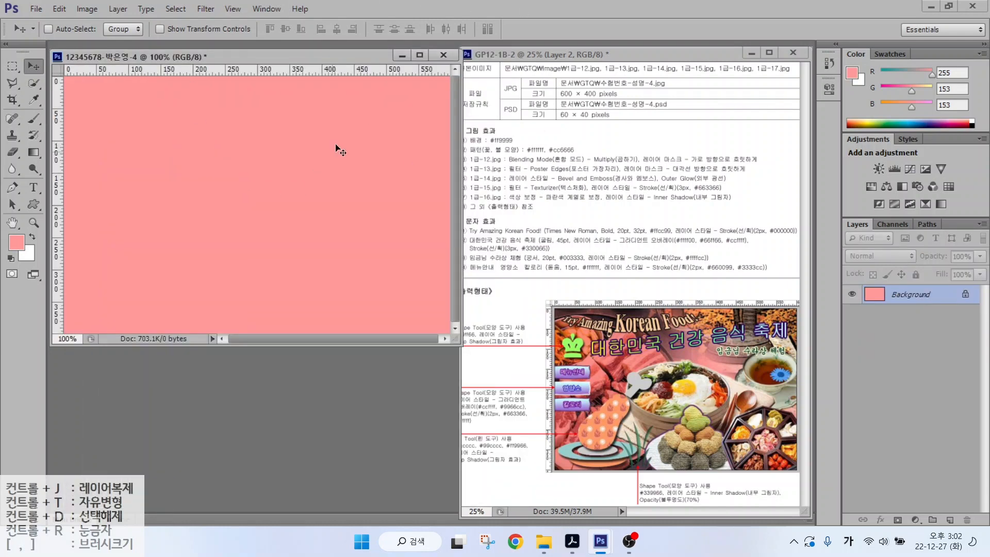
left_click(493, 158)
double_click(279, 372)
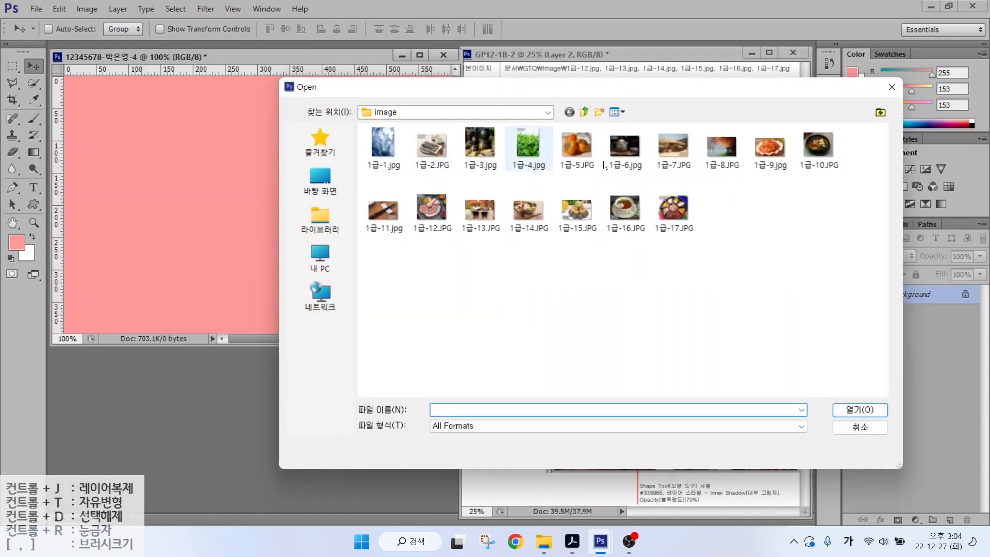
left_click(431, 209)
- Open 1급-12.JPG, resize it to 600 px wide, and drag it into the pink document
left_click(859, 409)
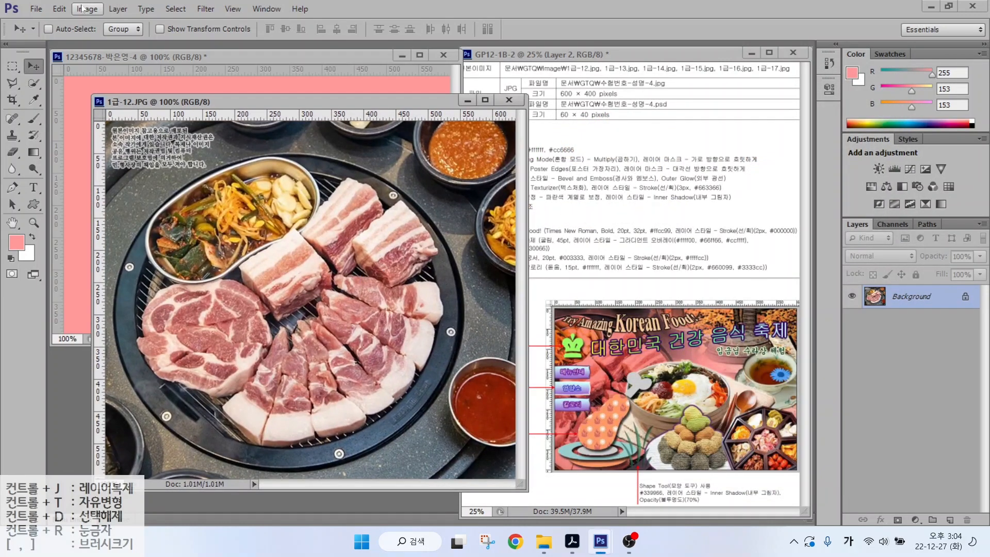
left_click(83, 9)
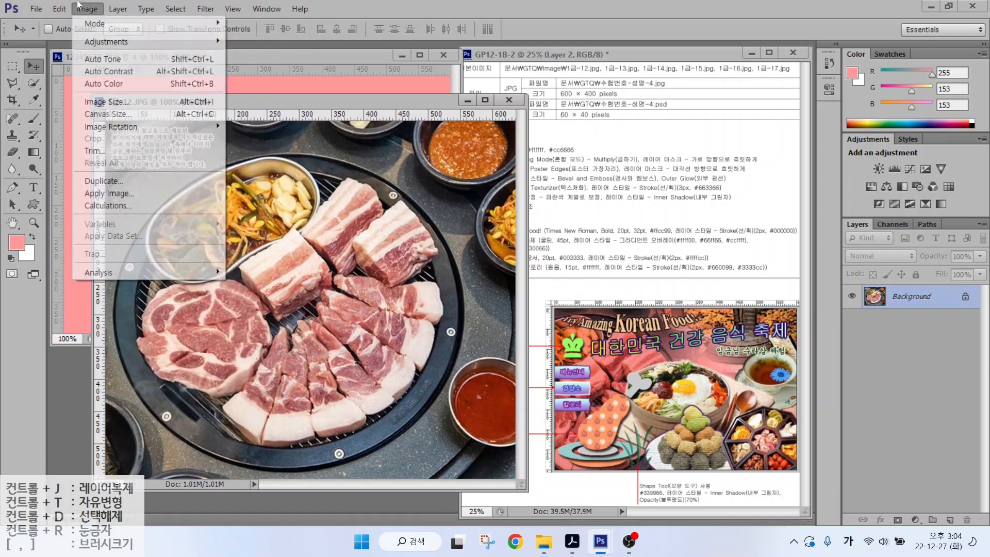
left_click(99, 103)
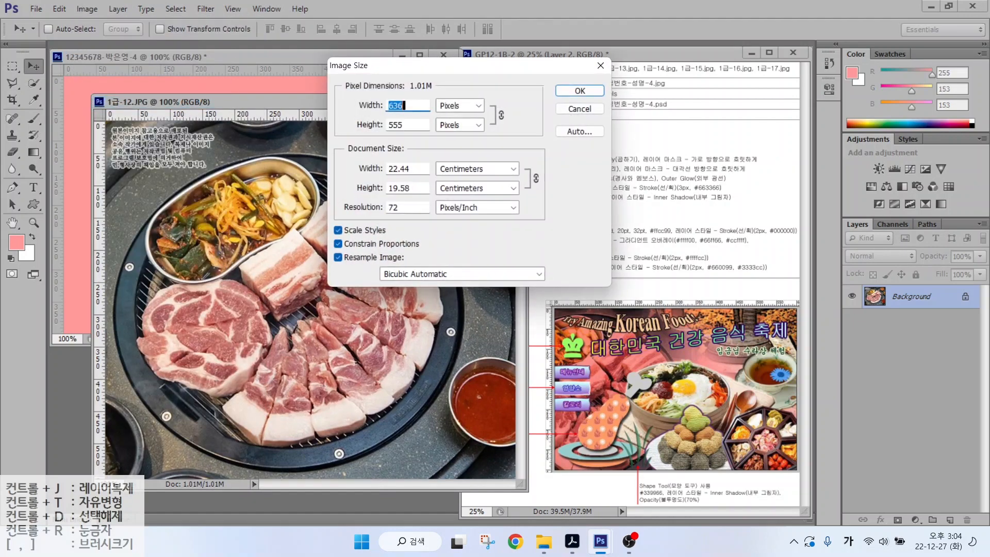
type("600")
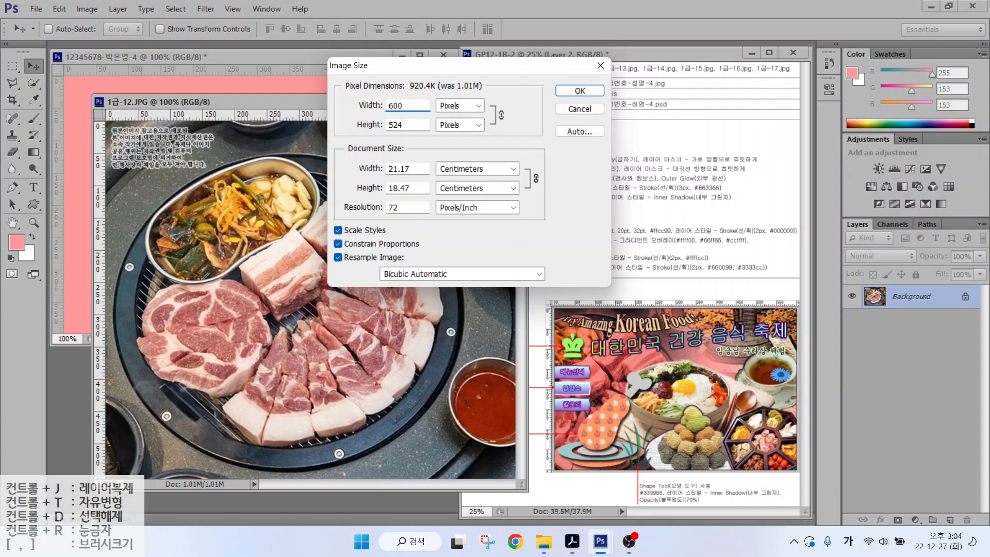
key("Tab")
type("400")
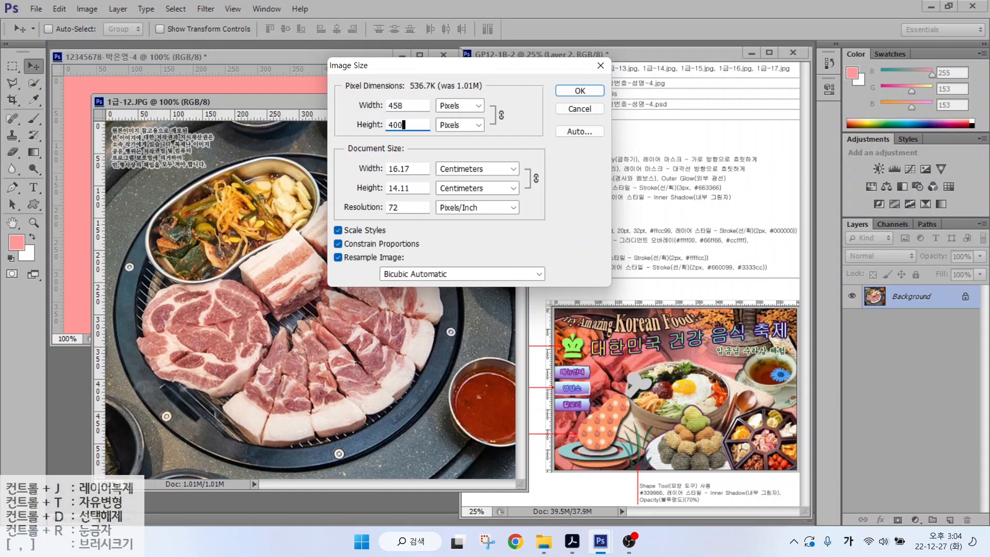
key("shift+Tab")
type("600")
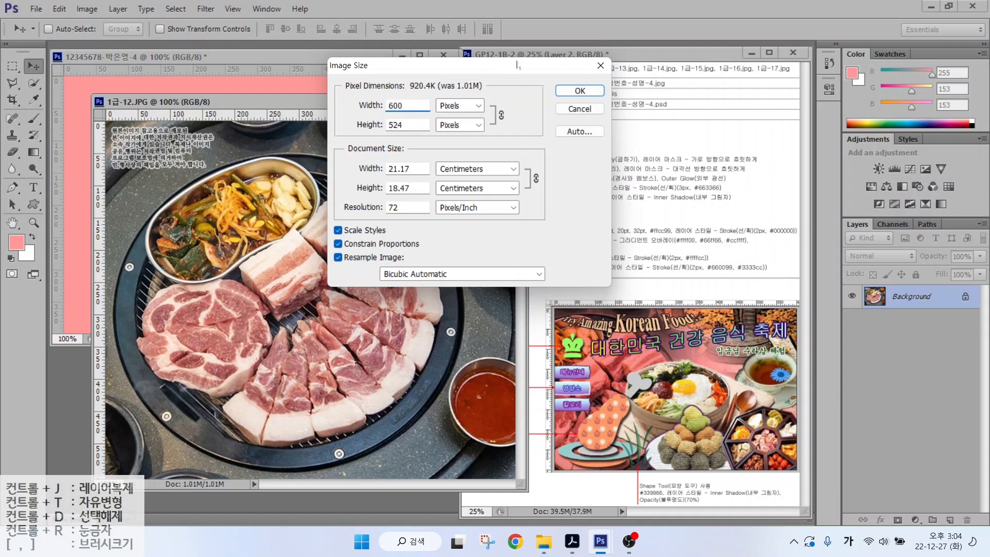
left_click(576, 92)
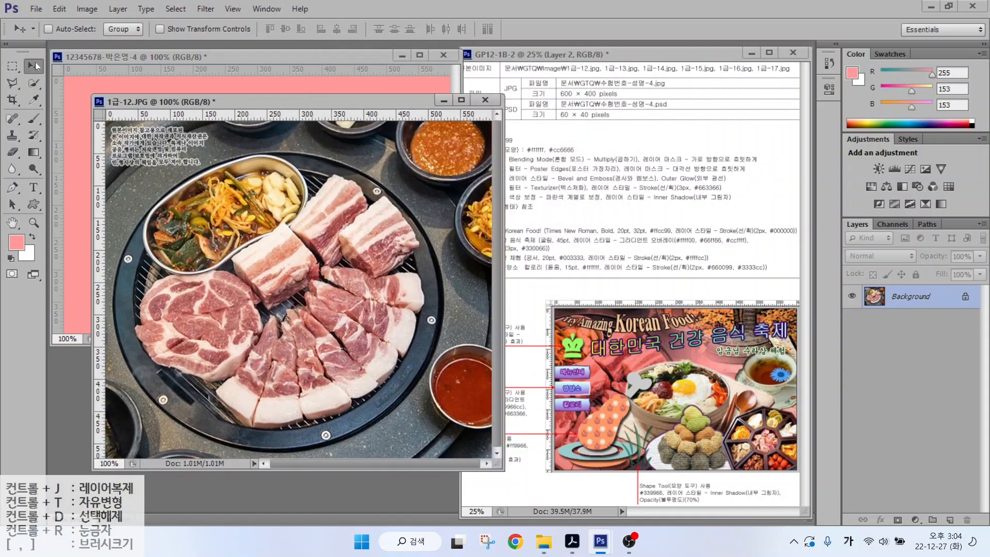
left_click_drag(162, 192, 129, 163)
- Close the source photo without saving and rename the pasted meat layer to 1-12
left_click(485, 100)
left_click(497, 207)
double_click(902, 297)
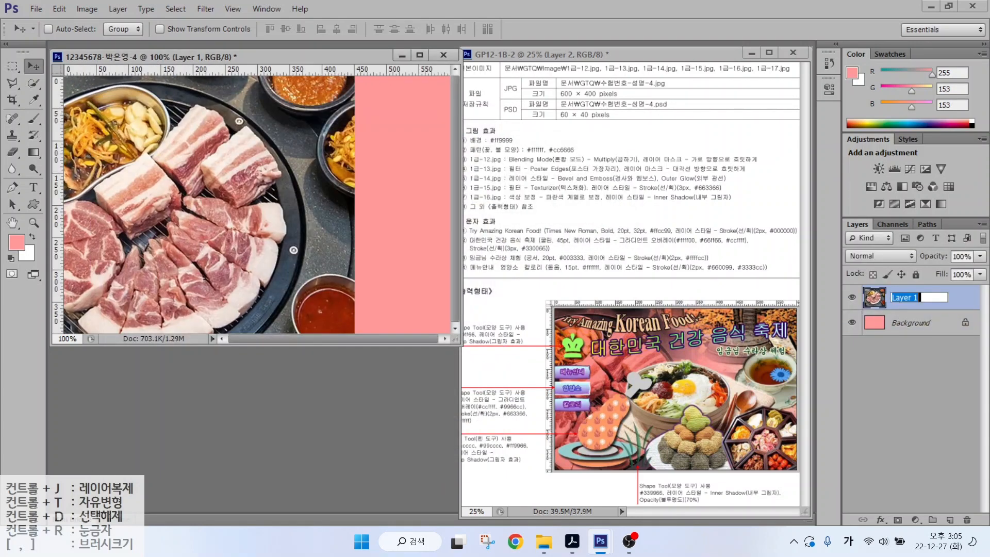
type("1-12")
key("Return")
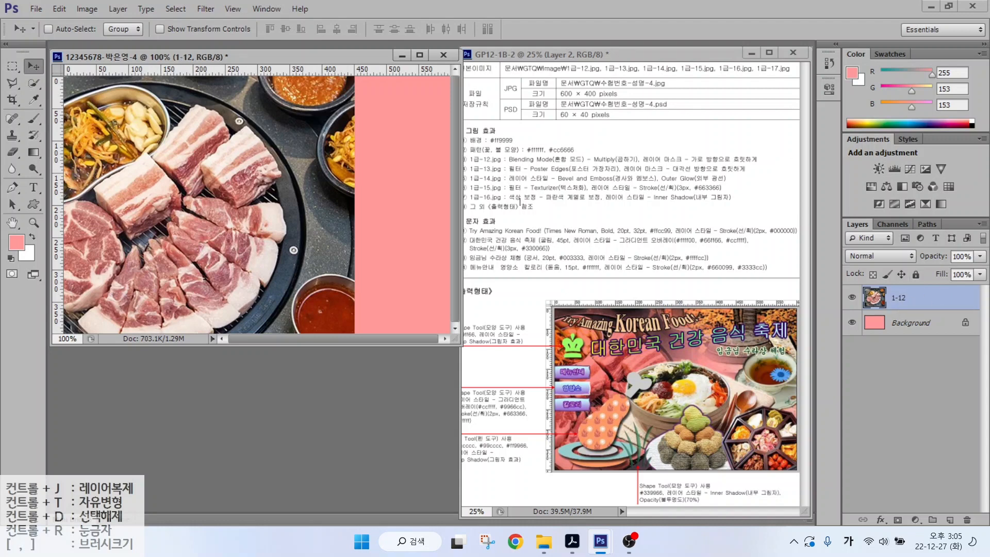
key("ctrl")
key("ctrl")
key("ctrl")
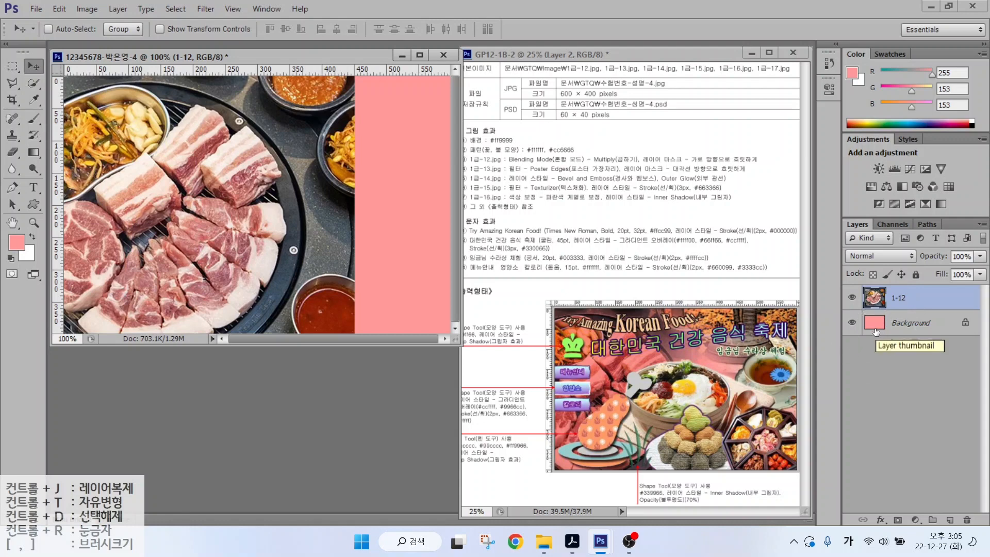
left_click_drag(834, 205, 984, 338)
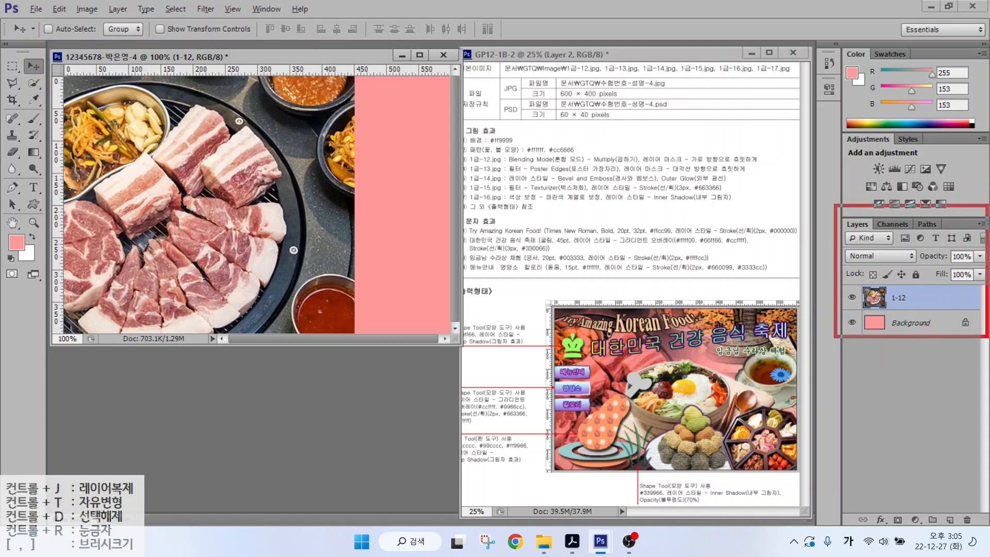
left_click_drag(838, 244, 926, 266)
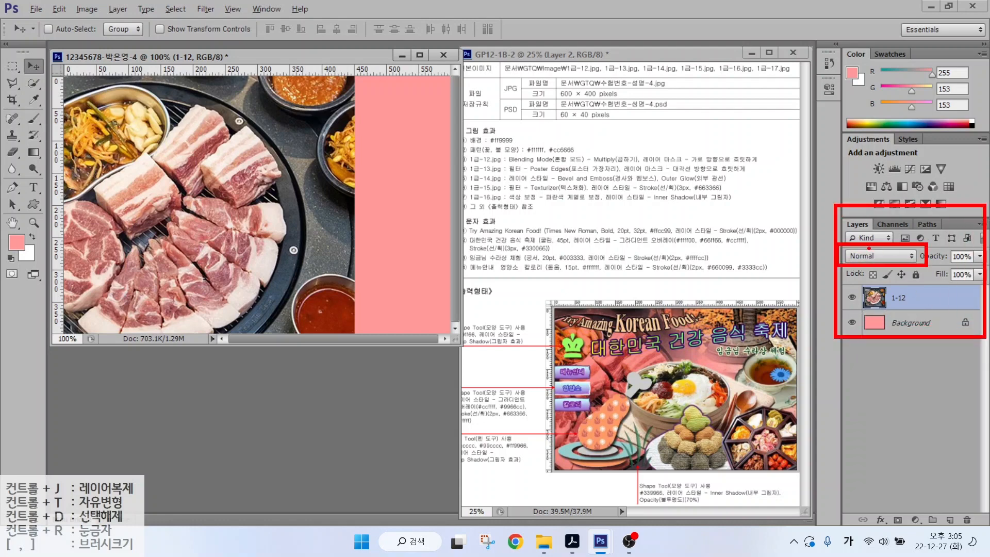
left_click_drag(817, 227, 841, 250)
key("Escape")
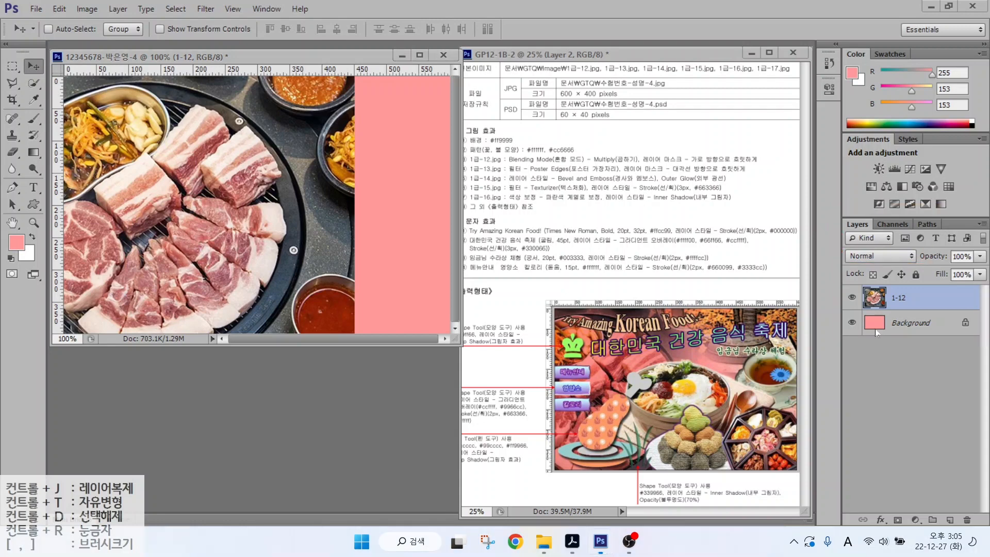
- Set the 1-12 layer's blend mode to Multiply and add a white layer mask
left_click(876, 256)
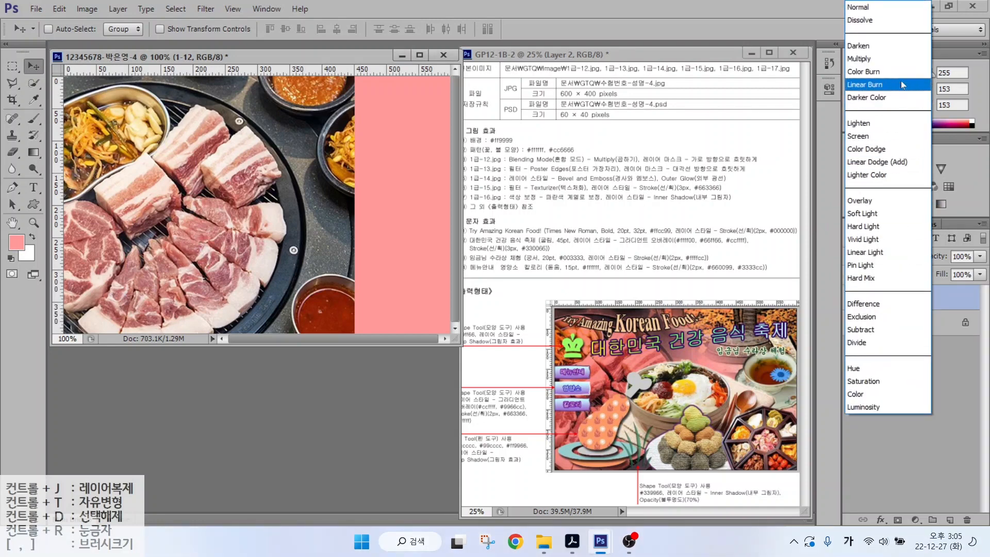
left_click(862, 59)
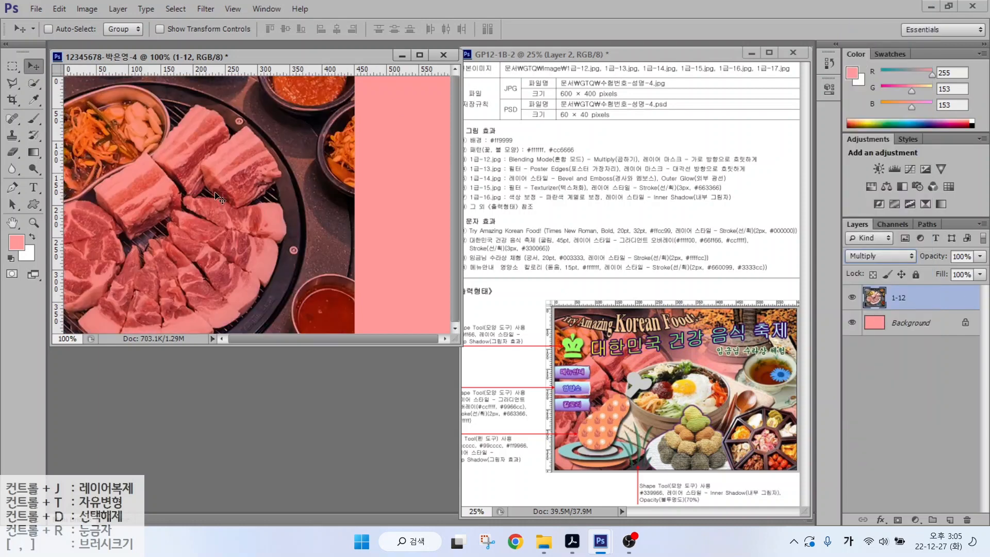
left_click(216, 195)
left_click(668, 164)
left_click(897, 519)
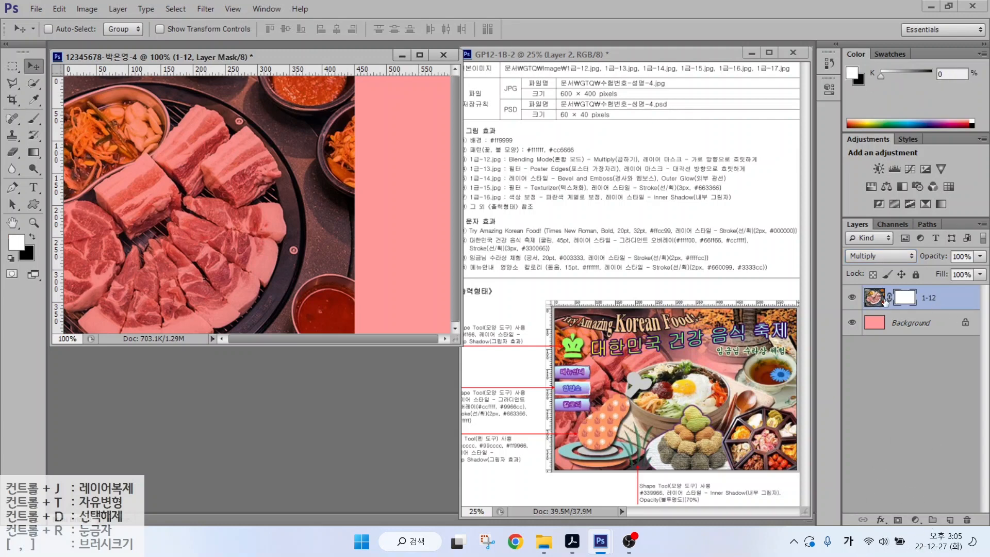
- Select the 1-12 layer mask thumbnail and pick the Gradient Tool
left_click(902, 297)
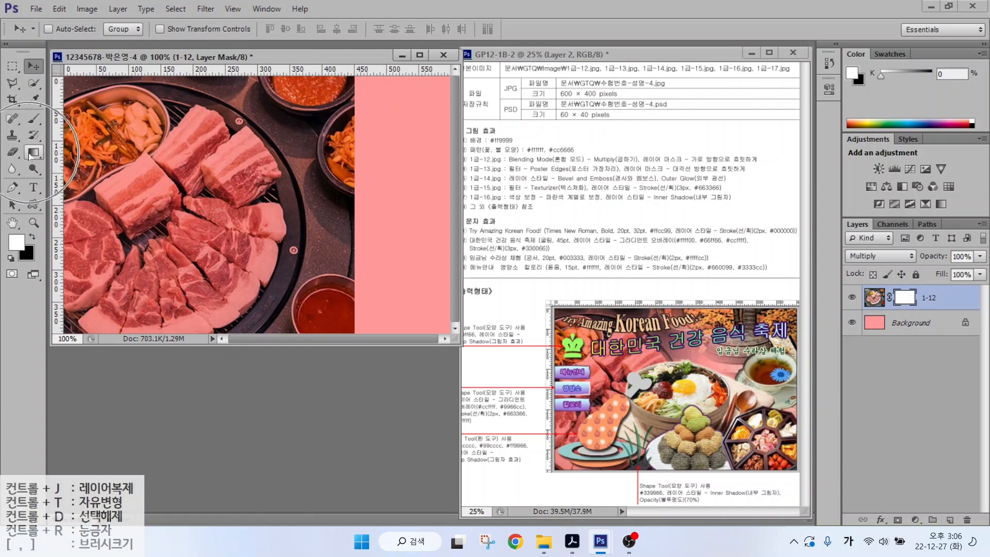
left_click(32, 153)
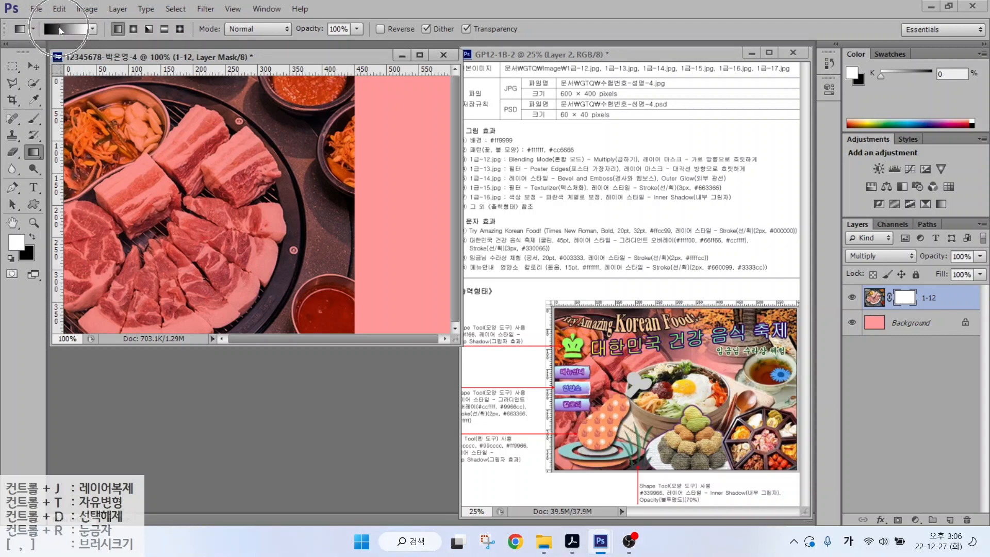
- Choose the Black, White preset in the Gradient Editor
key("i")
left_click(65, 33)
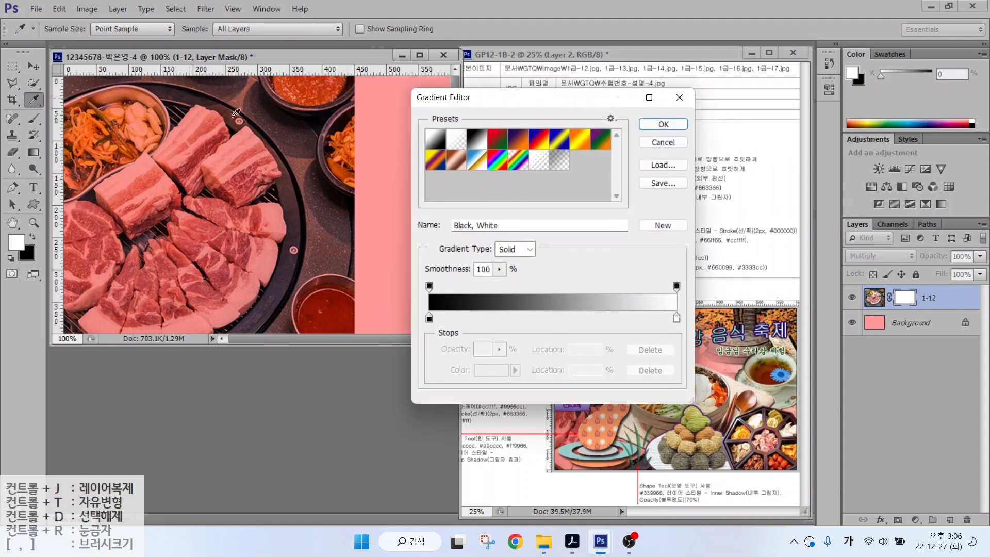
left_click(437, 144)
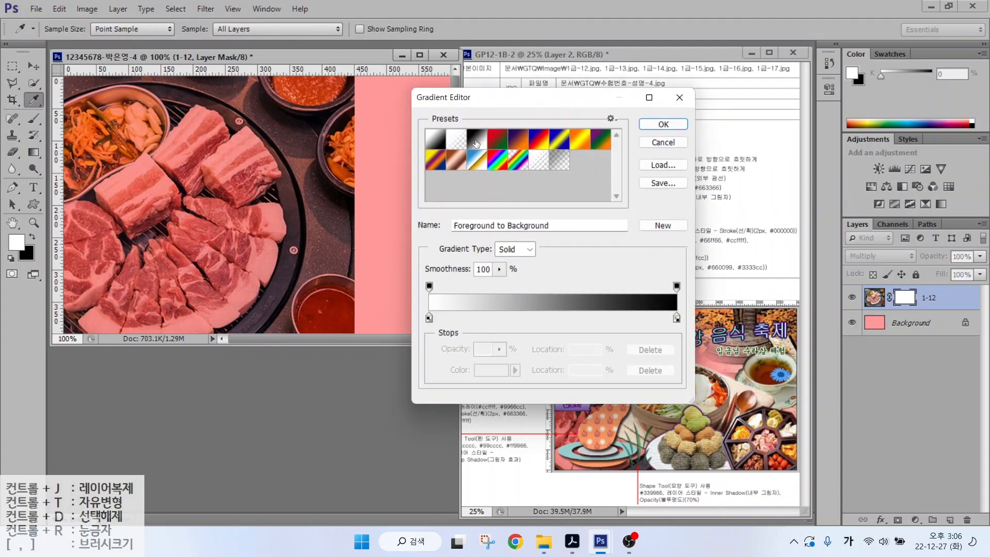
left_click(475, 142)
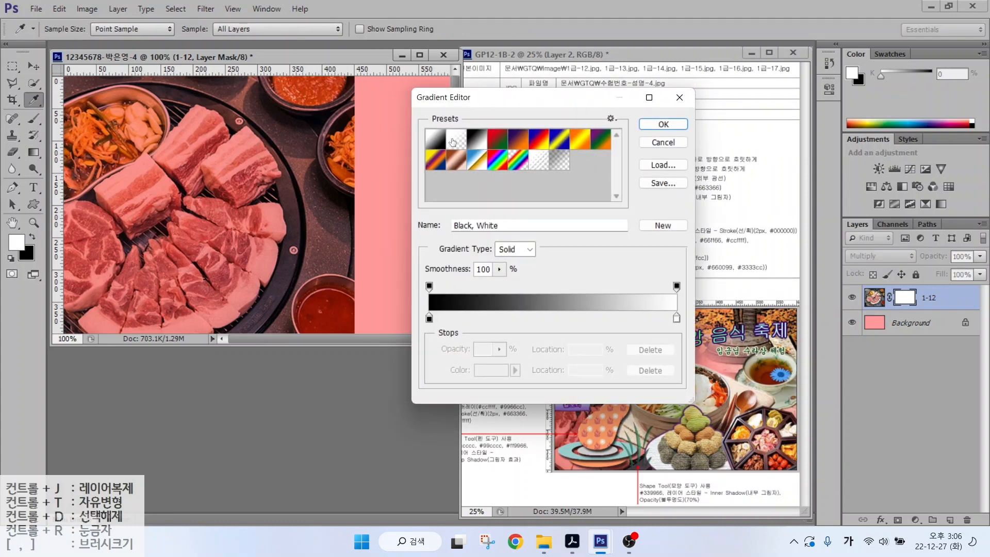
left_click(663, 124)
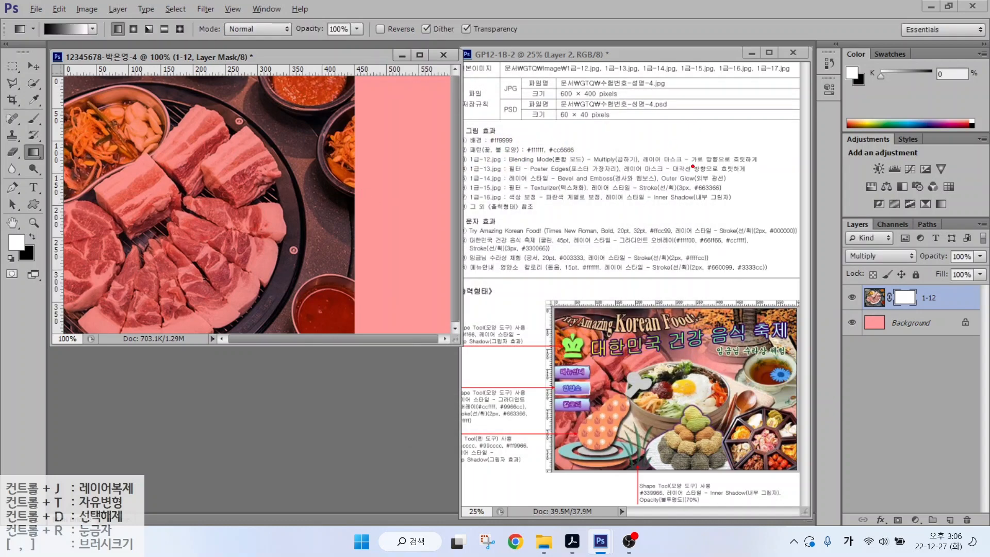
- Drag a horizontal black-to-white gradient across the 1-12 mask to fade it into the pink
left_click_drag(693, 166, 792, 165)
mouse_move(639, 384)
left_mouse_down()
mouse_move(634, 420)
mouse_move(522, 409)
mouse_move(554, 311)
mouse_move(651, 398)
mouse_move(635, 415)
left_mouse_up()
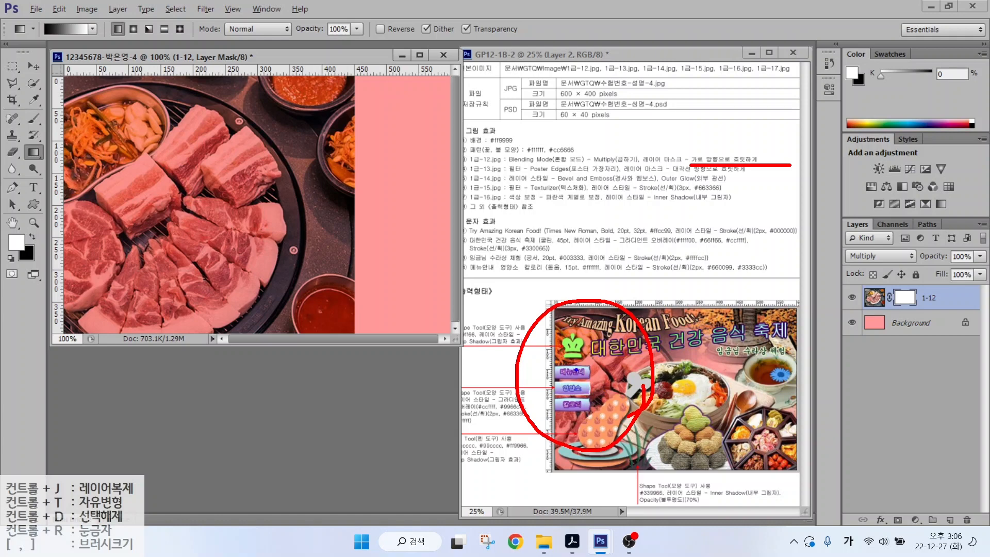
mouse_move(552, 354)
left_mouse_down()
mouse_move(572, 337)
mouse_move(573, 383)
mouse_move(594, 387)
left_mouse_up()
mouse_move(592, 385)
left_mouse_down()
mouse_move(608, 384)
mouse_move(602, 397)
left_mouse_up()
left_click_drag(577, 396, 602, 412)
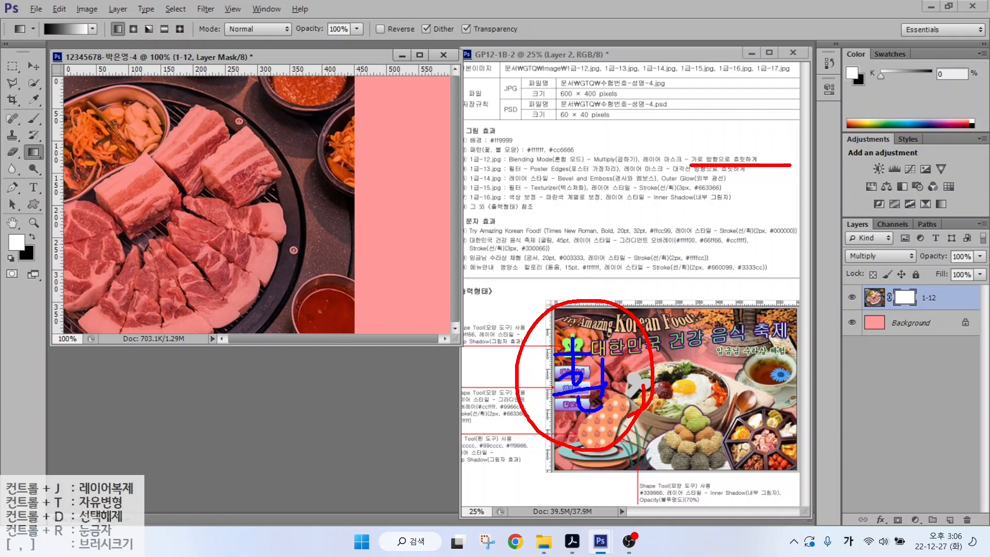
left_click_drag(367, 145, 337, 183)
left_click_drag(338, 151, 364, 177)
left_click_drag(731, 352, 706, 392)
left_click_drag(705, 356, 741, 395)
mouse_move(745, 353)
left_mouse_down()
mouse_move(771, 345)
mouse_move(765, 377)
left_mouse_up()
mouse_move(771, 363)
left_mouse_down()
mouse_move(787, 349)
mouse_move(784, 369)
left_mouse_up()
mouse_move(768, 387)
left_mouse_down()
mouse_move(763, 407)
mouse_move(792, 410)
left_mouse_up()
mouse_move(764, 383)
left_mouse_down()
mouse_move(794, 383)
mouse_move(797, 413)
left_mouse_up()
mouse_move(48, 40)
left_mouse_down()
mouse_move(37, 21)
mouse_move(51, 45)
left_mouse_up()
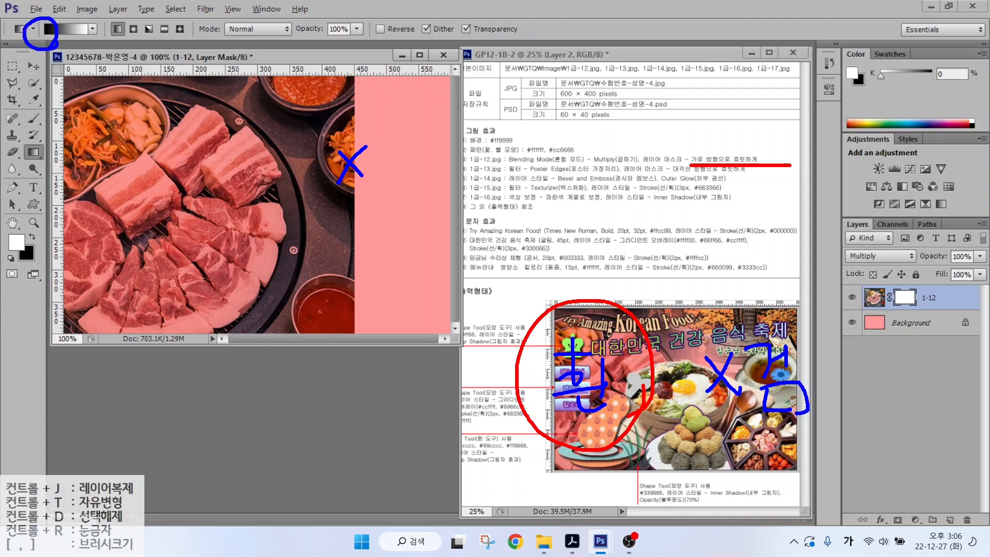
mouse_move(344, 153)
left_mouse_down()
mouse_move(367, 173)
mouse_move(343, 180)
mouse_move(364, 153)
mouse_move(213, 143)
mouse_move(247, 177)
left_mouse_up()
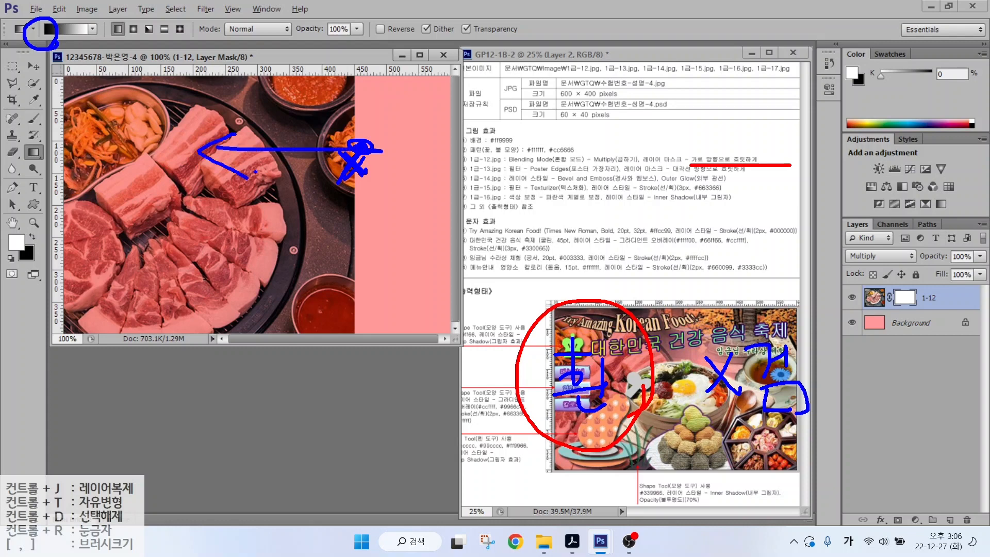
key("Escape")
left_click_drag(357, 159, 223, 163)
key("ctrl+o")
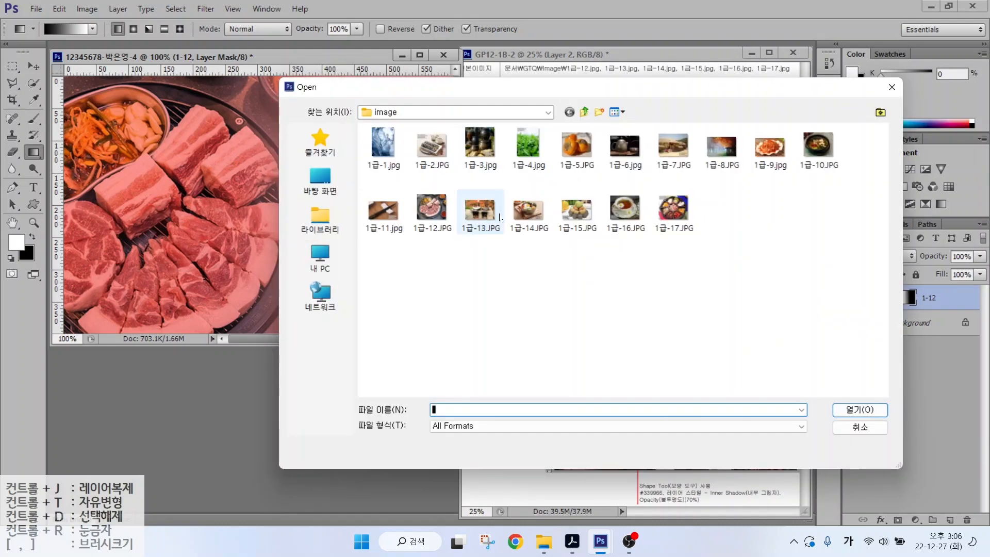
- Open 1급-13.JPG and resize it to 600 × 400 pixels
double_click(480, 210)
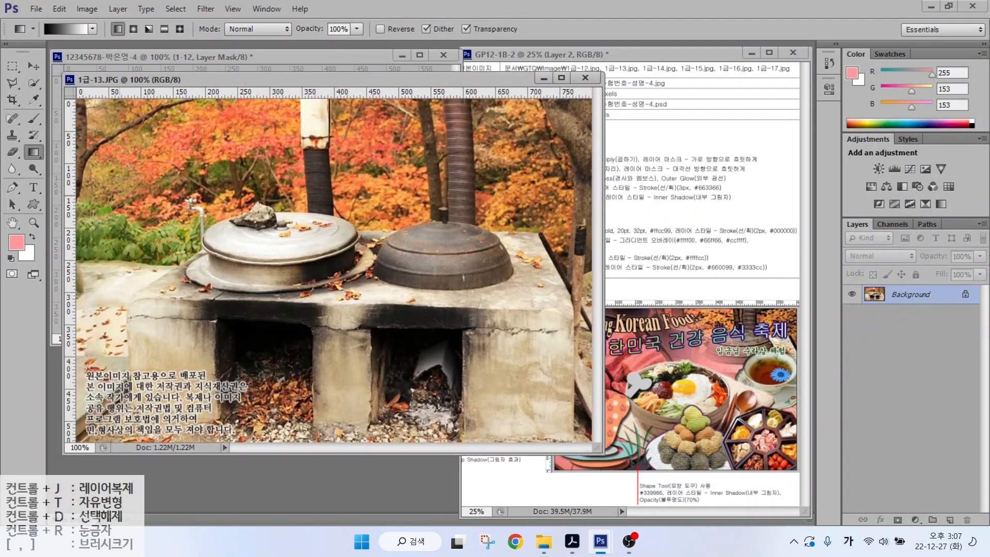
left_click(97, 13)
left_click(106, 101)
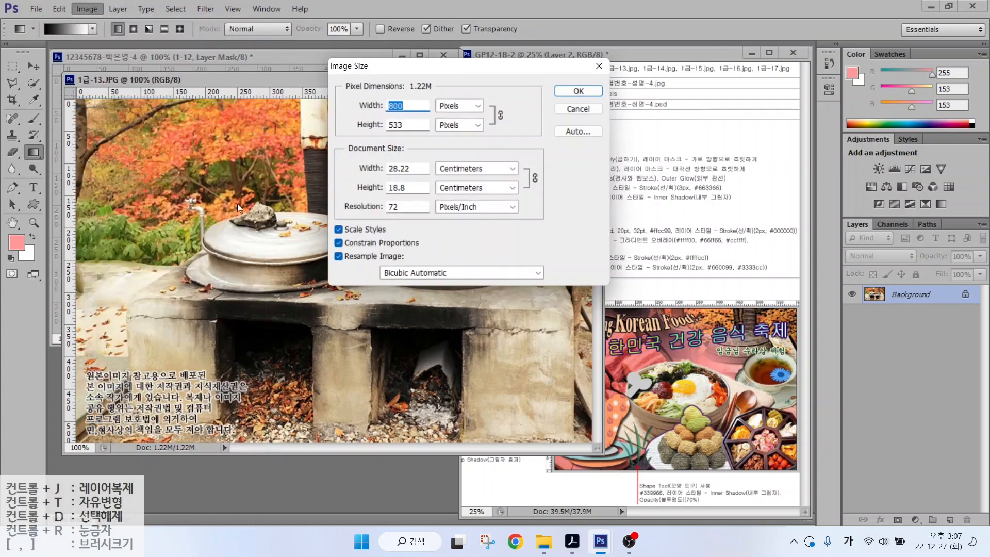
type("600")
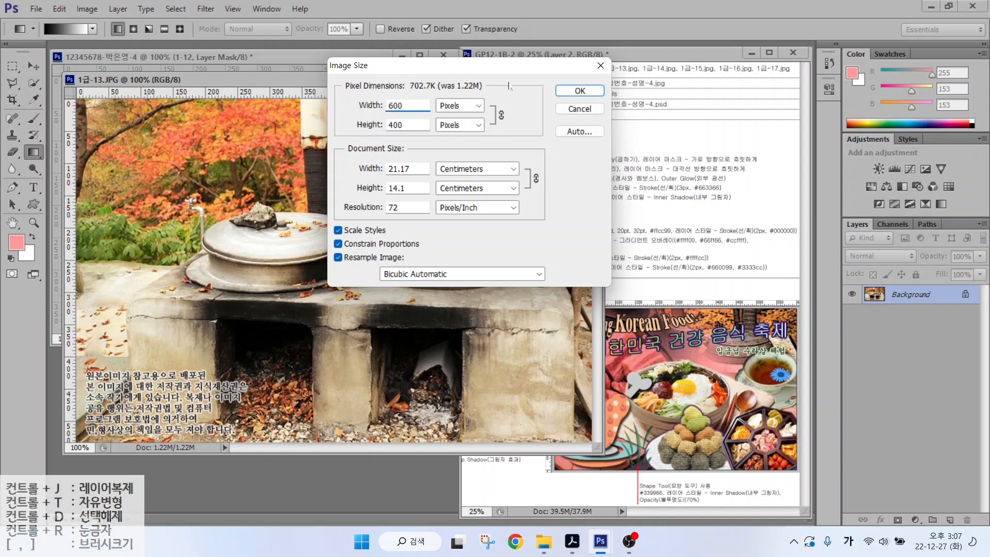
left_click(579, 90)
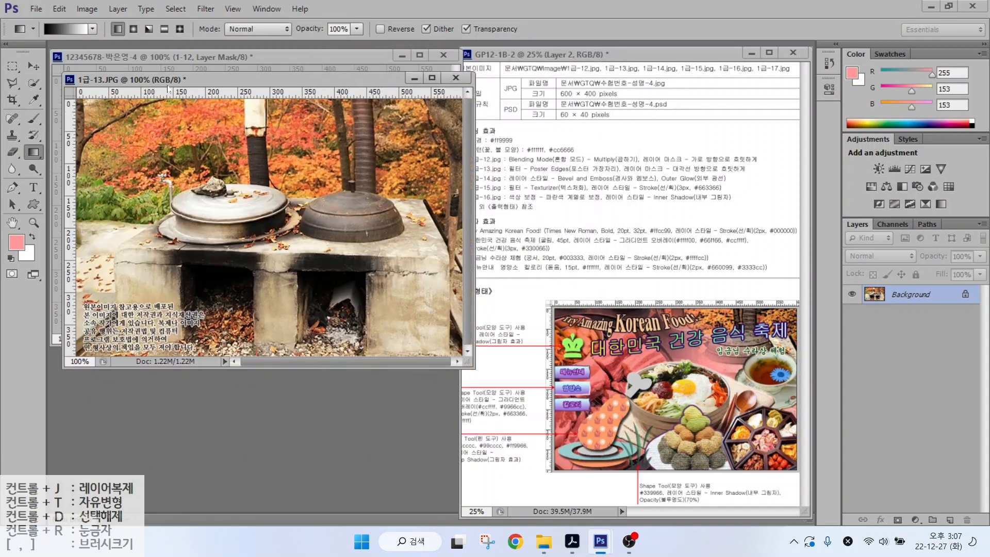
- Paste the stove photo into the composite, close its source, and name the layer 1-13
key("v")
left_click(250, 122)
key("ctrl+w")
key("n")
key("ctrl+v")
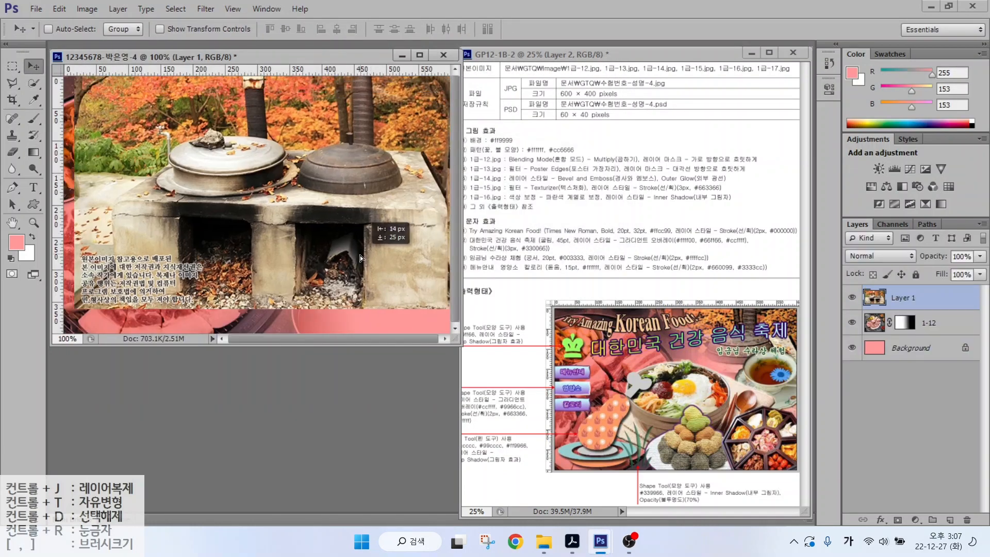
double_click(912, 296)
type("1-13")
key("Return")
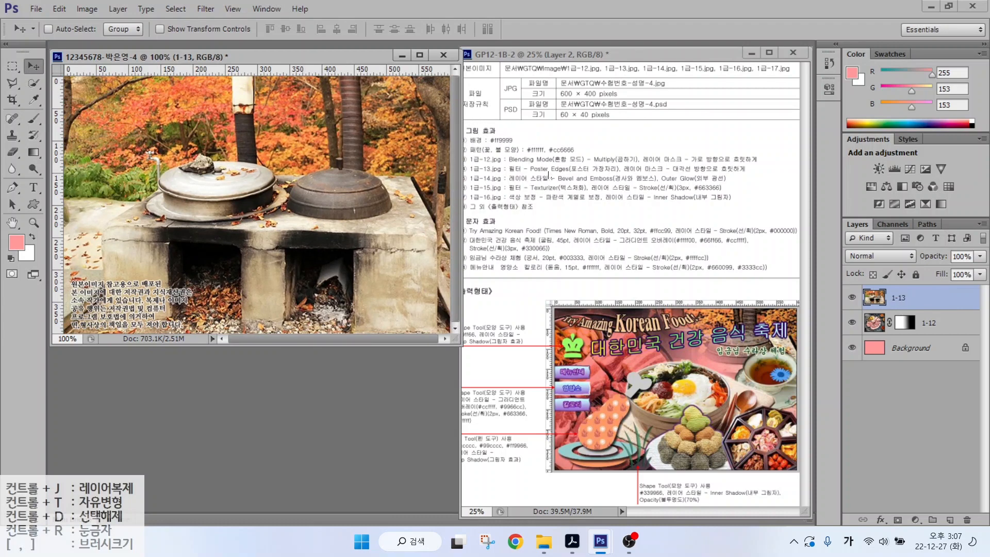
- In Filter Gallery, swap Crosshatch for Artistic > Poster Edges and apply it to 1-13
left_click(233, 9)
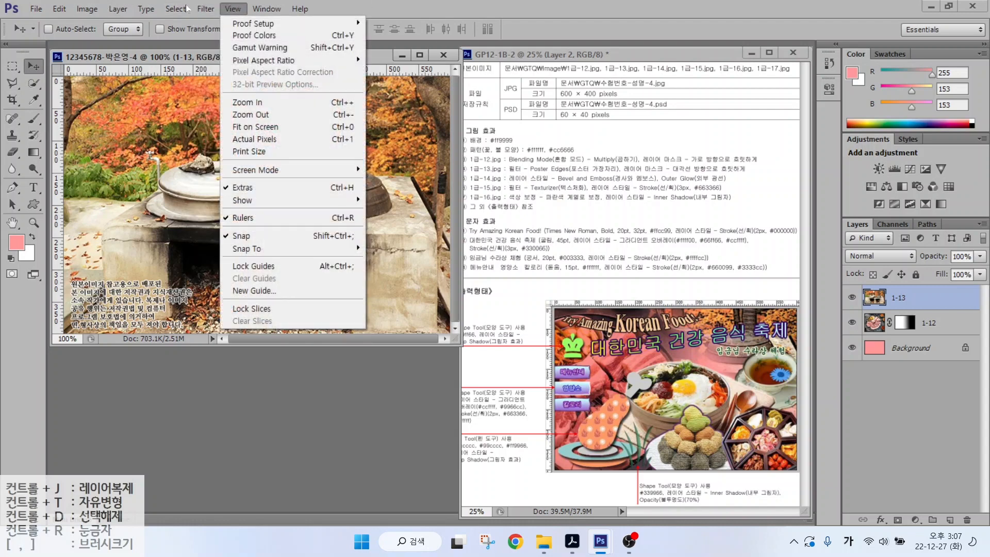
mouse_move(206, 9)
left_click(217, 59)
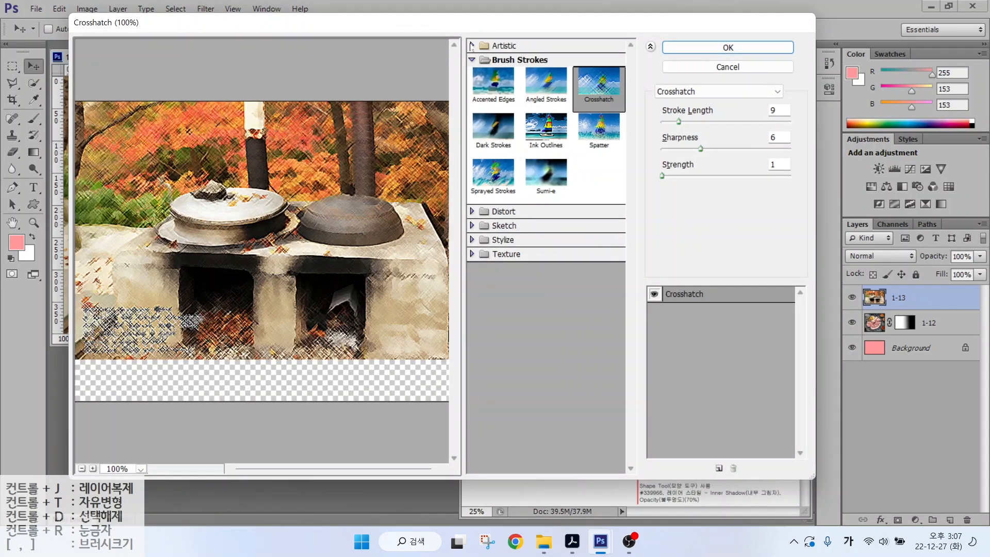
left_click(472, 46)
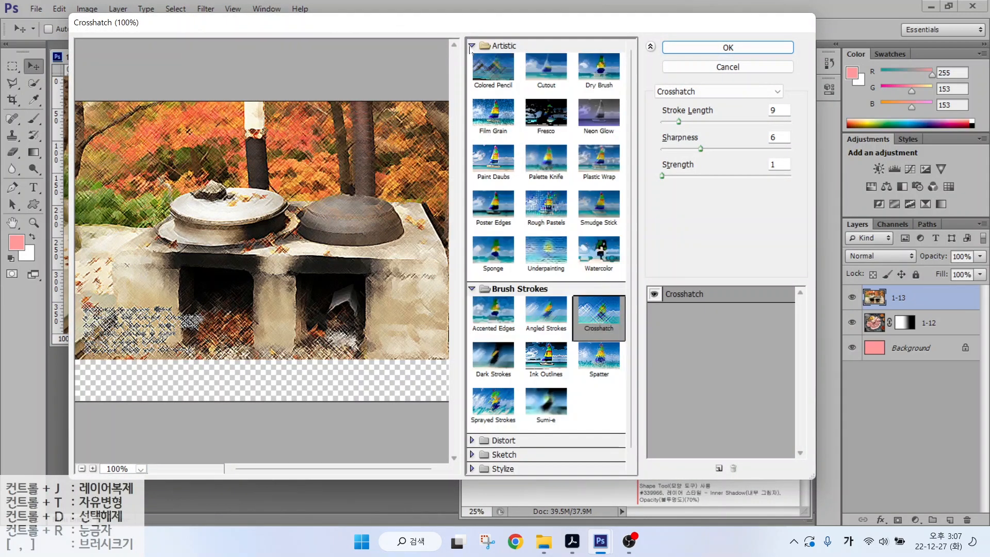
left_click(489, 221)
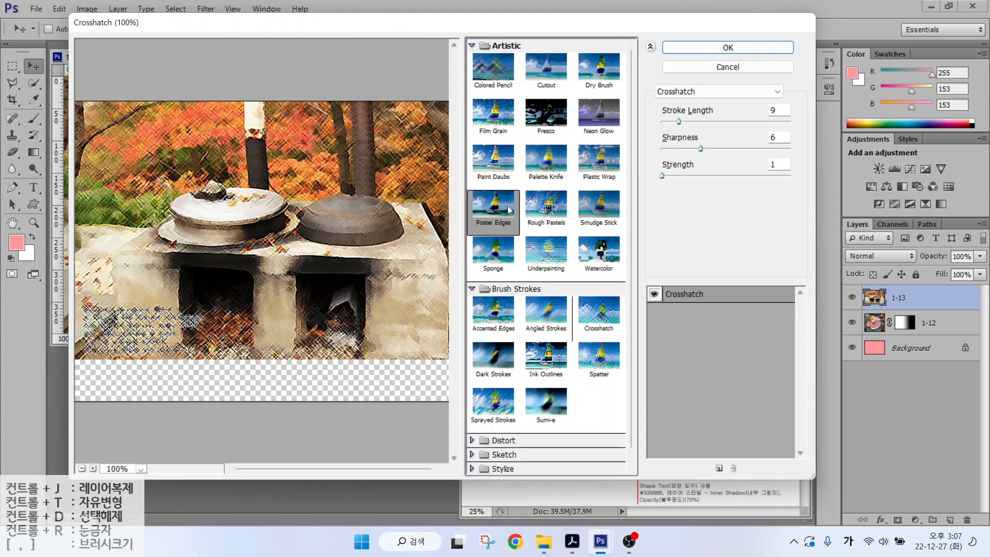
left_click(689, 46)
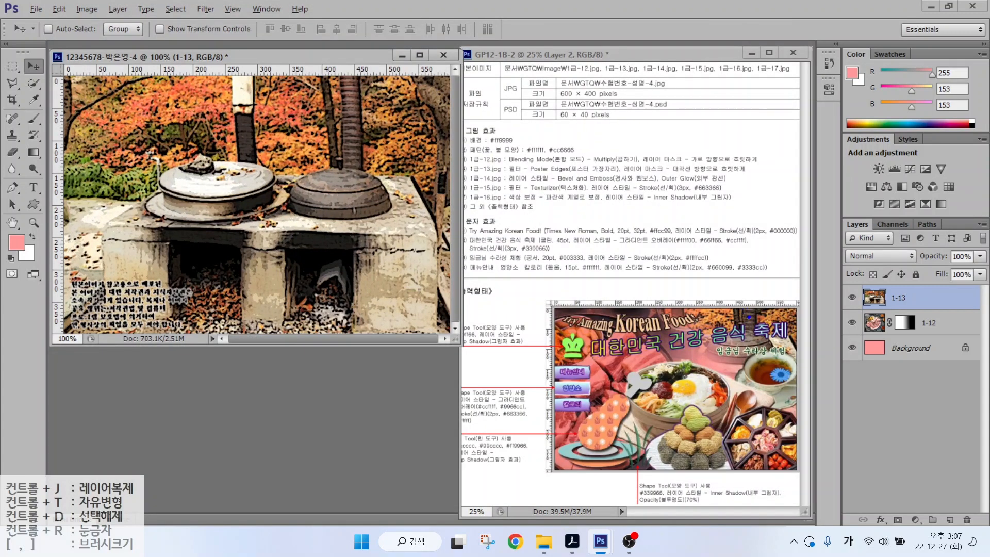
- Move the 1-13 stove photo about 14 px right, then nudge it further with Shift+Right
mouse_move(784, 248)
left_mouse_down()
mouse_move(750, 312)
mouse_move(763, 304)
left_mouse_up()
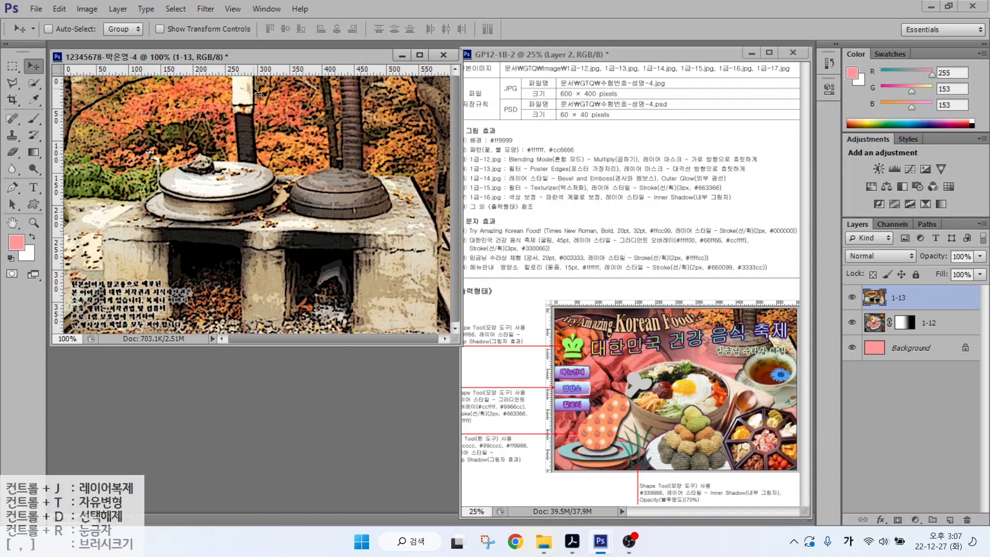
left_click_drag(352, 106, 367, 106)
key("shift+Right")
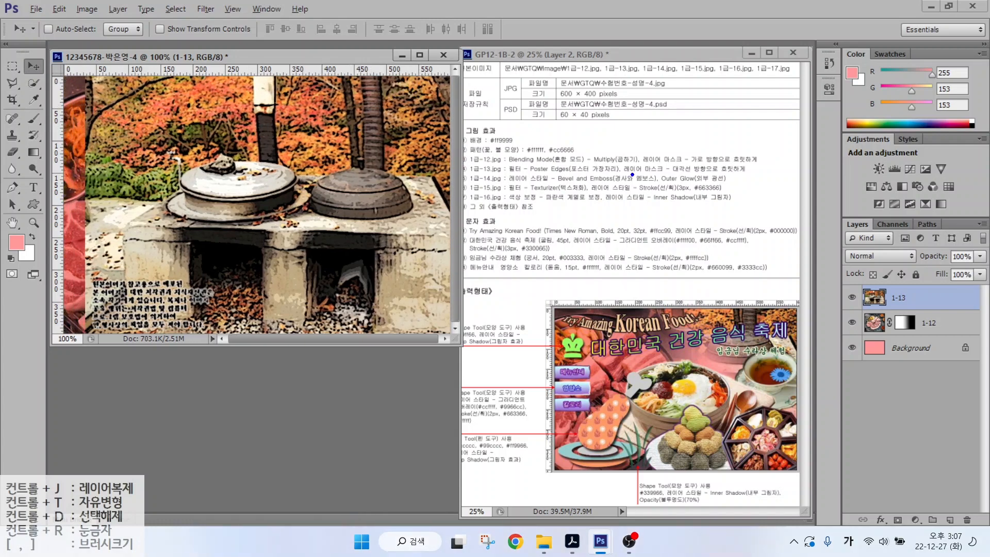
left_click_drag(628, 176, 758, 176)
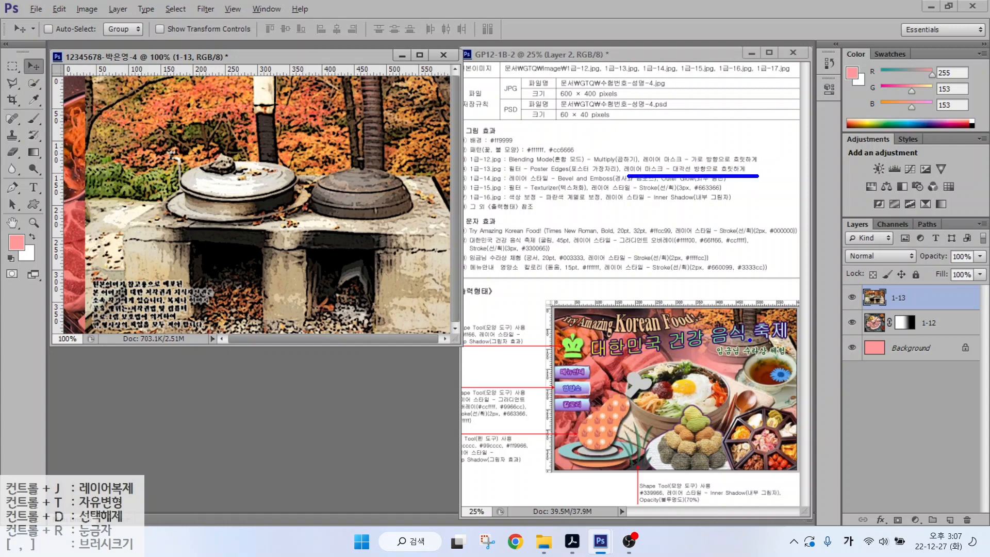
mouse_move(793, 367)
left_mouse_down()
mouse_move(735, 383)
mouse_move(681, 308)
mouse_move(748, 286)
mouse_move(782, 372)
left_mouse_up()
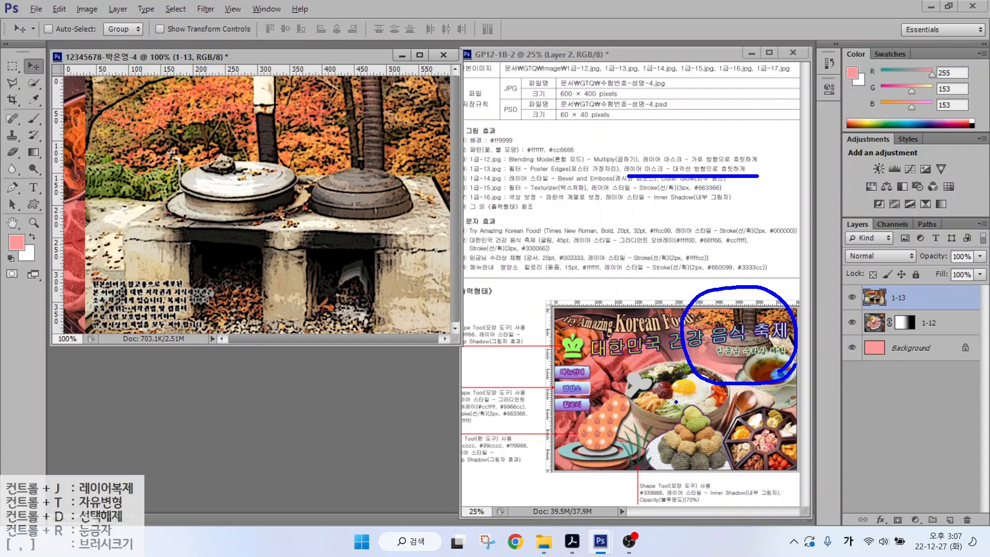
left_click_drag(676, 401, 596, 454)
left_click_drag(615, 394, 669, 455)
key("Escape")
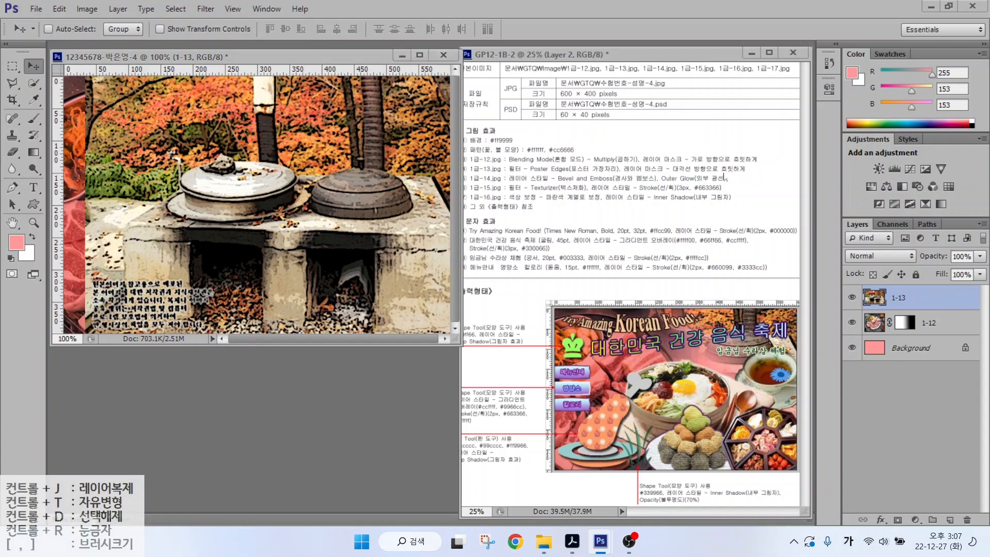
- Add a layer mask to layer 1-13 and switch to the Gradient tool
left_click(897, 520)
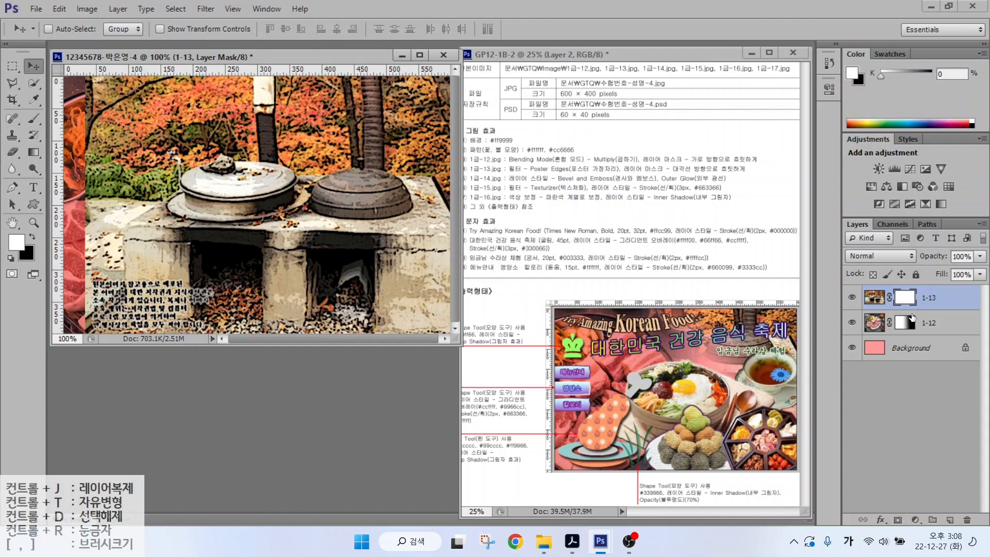
left_click(40, 157)
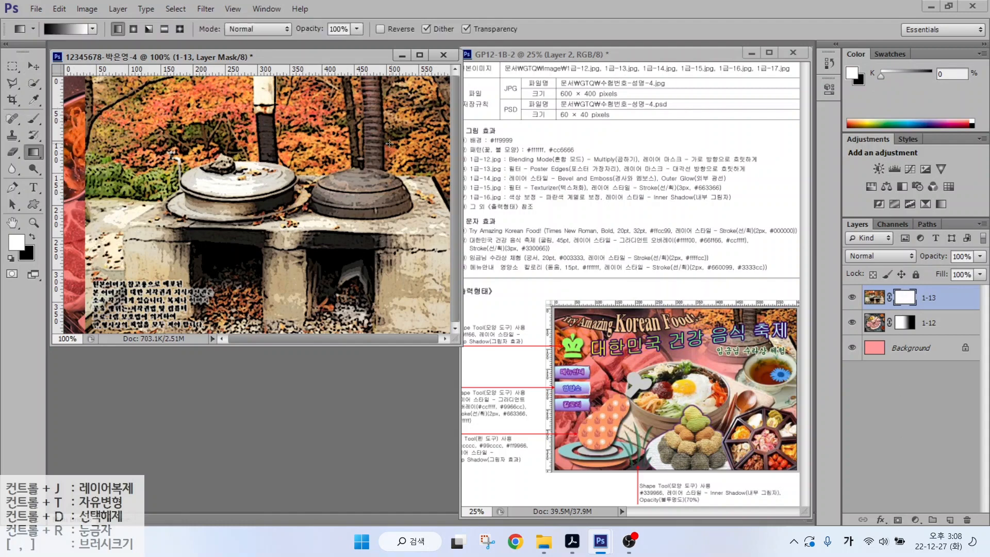
mouse_move(409, 165)
left_mouse_down()
mouse_move(356, 83)
mouse_move(444, 117)
mouse_move(407, 159)
left_mouse_up()
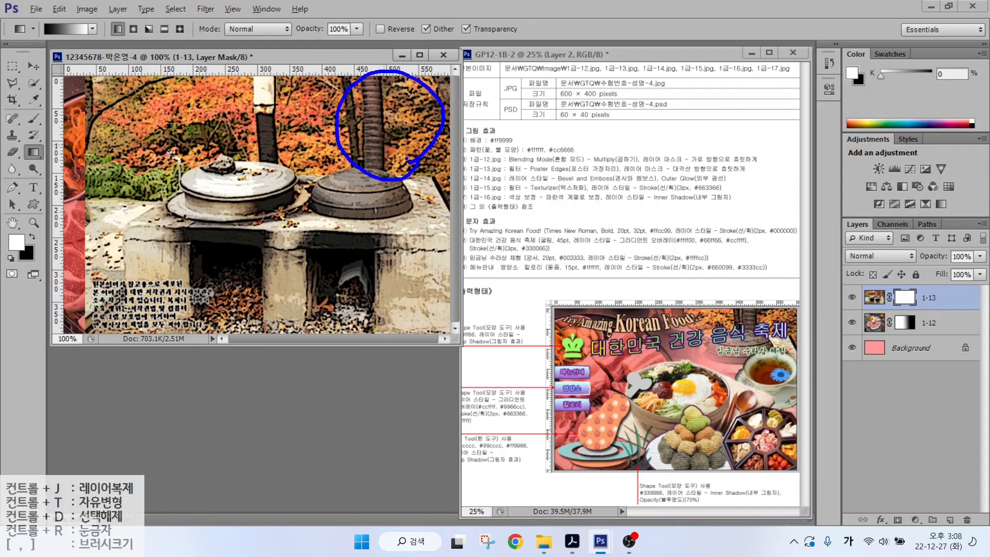
mouse_move(369, 104)
left_mouse_down()
mouse_move(403, 100)
mouse_move(382, 102)
left_mouse_up()
mouse_move(408, 114)
left_mouse_down()
mouse_move(377, 123)
mouse_move(411, 123)
left_mouse_up()
mouse_move(426, 112)
left_mouse_down()
mouse_move(395, 155)
mouse_move(415, 160)
left_mouse_up()
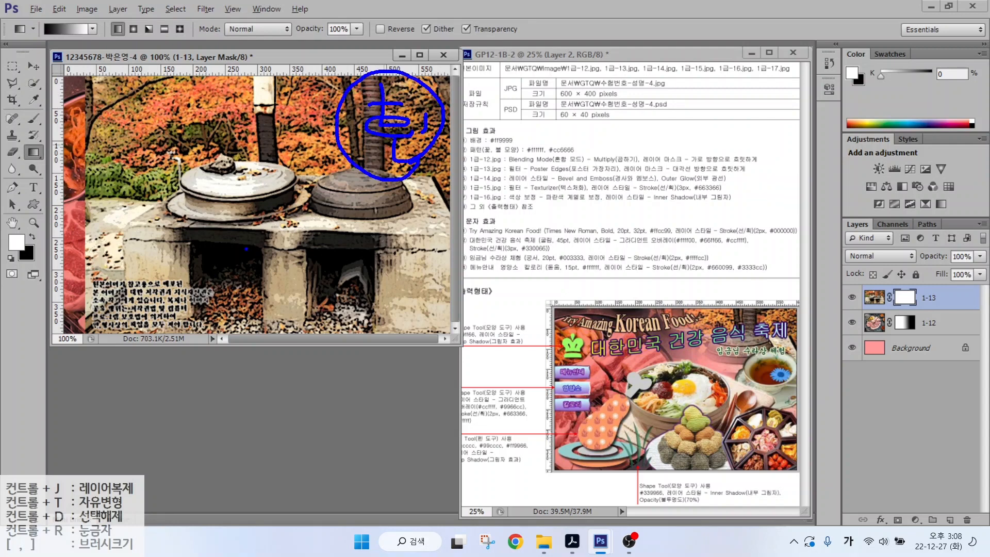
left_click_drag(202, 280, 171, 313)
left_click_drag(179, 268, 210, 311)
mouse_move(219, 236)
left_mouse_down()
mouse_move(237, 275)
mouse_move(284, 249)
mouse_move(283, 282)
left_mouse_up()
mouse_move(256, 280)
left_mouse_down()
mouse_move(290, 307)
mouse_move(260, 278)
left_mouse_up()
mouse_move(49, 7)
left_mouse_down()
mouse_move(21, 36)
mouse_move(57, 48)
left_mouse_up()
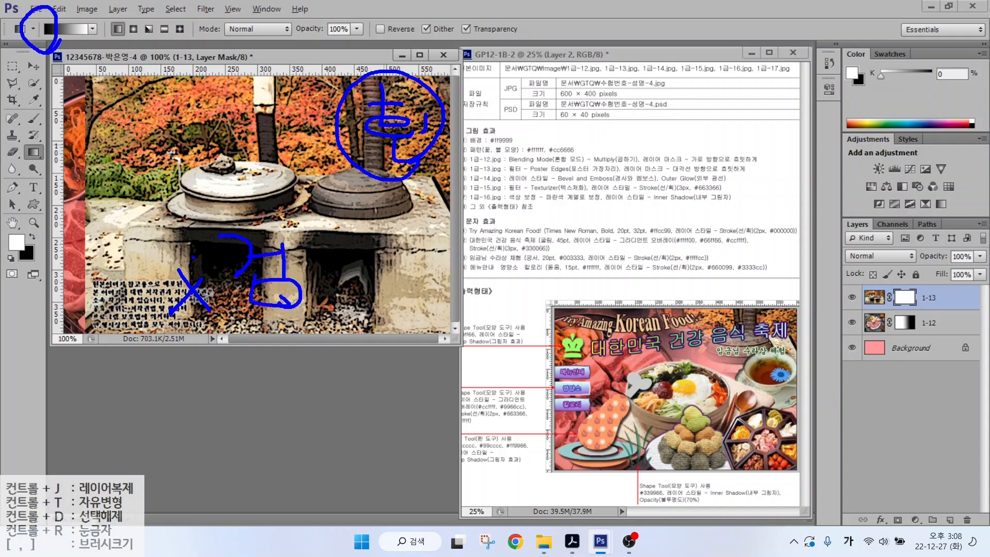
mouse_move(209, 271)
left_mouse_down()
mouse_move(213, 294)
mouse_move(211, 273)
mouse_move(381, 147)
mouse_move(335, 162)
left_mouse_up()
key("Escape")
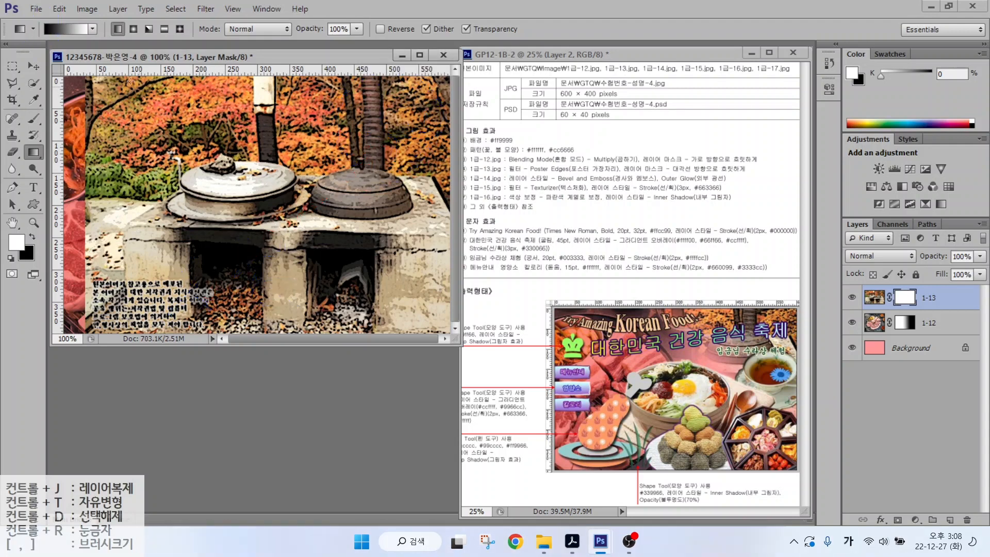
- Drag a diagonal black-to-white gradient on the 1-13 mask so the stove fades into the meat
left_click_drag(253, 247, 412, 129)
key("ctrl+2")
key("v")
key("ctrl+backslash")
key("d")
key("g")
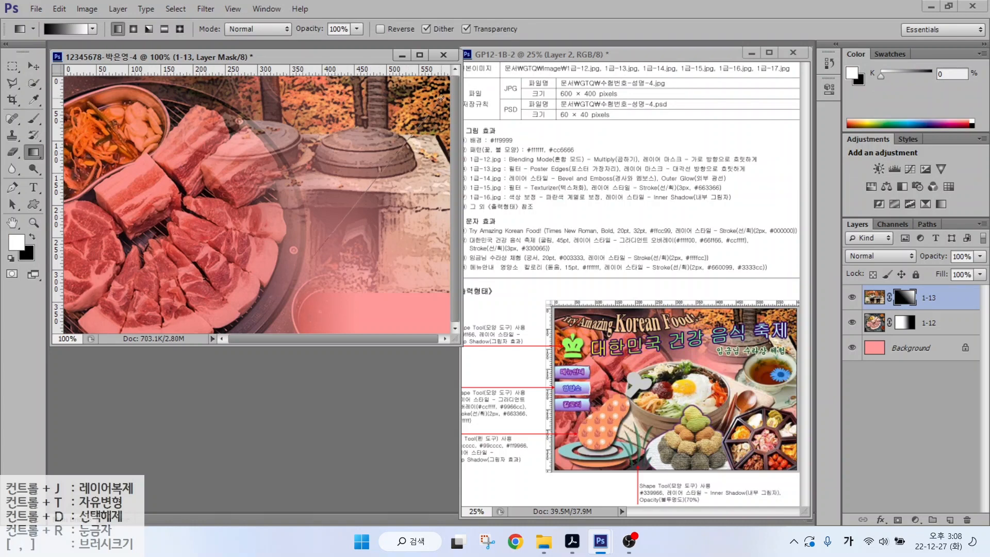
left_click_drag(367, 219, 360, 288)
- Open 1급-14.JPG and quick-select the bibimbap bowl, spoon and chopsticks
double_click(206, 402)
left_click(526, 209)
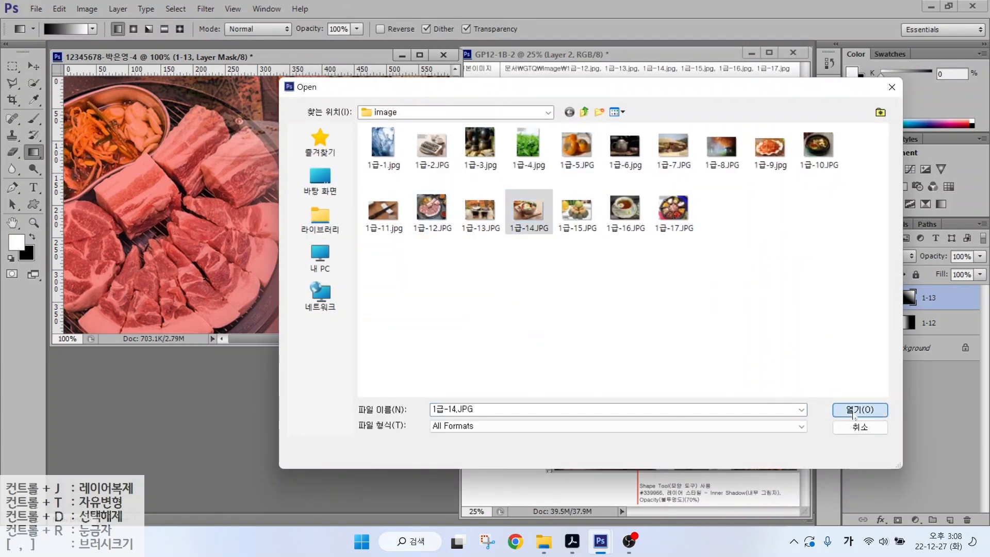
left_click(857, 409)
left_click(33, 83)
mouse_move(126, 186)
left_mouse_down()
mouse_move(160, 201)
mouse_move(336, 217)
mouse_move(132, 213)
mouse_move(361, 269)
mouse_move(402, 243)
left_mouse_up()
left_click_drag(257, 80, 261, 102)
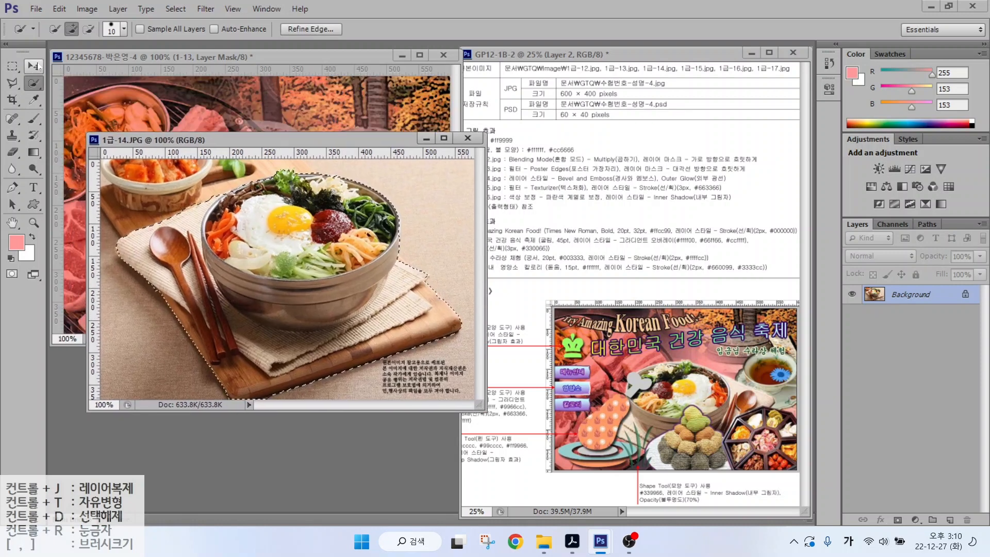
- Drag the bibimbap into the main composite and name the layer 1-14
key("v")
left_click_drag(286, 263, 251, 150)
double_click(910, 297)
type("1-14")
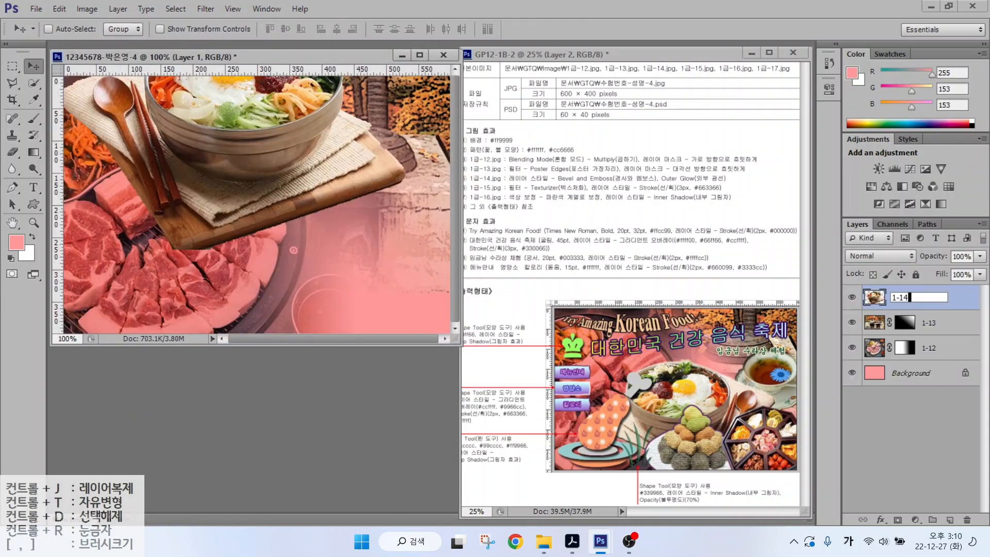
key("Return")
- Scale layer 1-14 to about 81%, flip it horizontally and centre it on the canvas
key("ctrl+t")
left_click_drag(406, 250, 334, 201)
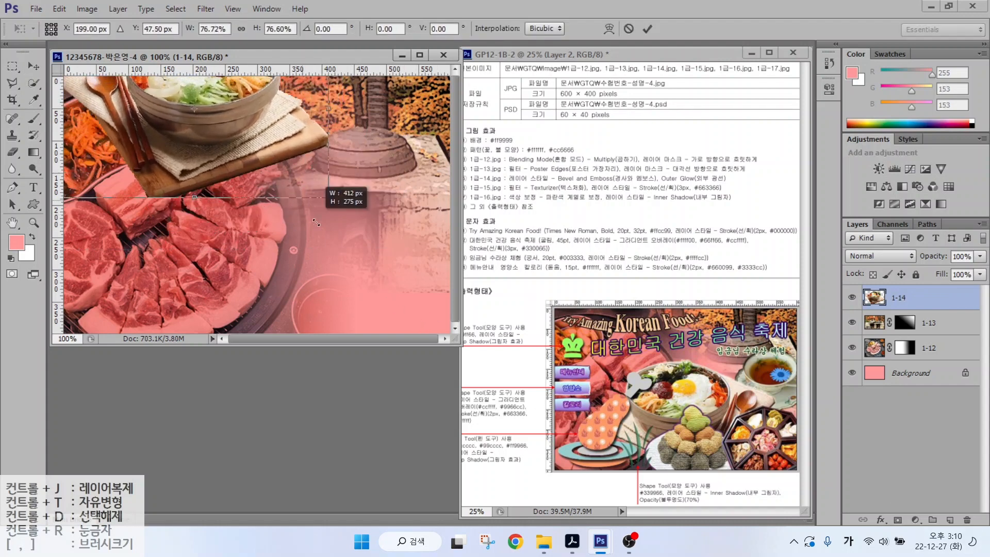
left_click_drag(234, 174, 322, 291)
right_click(299, 258)
left_click(351, 456)
left_click_drag(140, 183, 165, 150)
key("Return")
- Give layer 1-14 Bevel & Emboss and Outer Glow styles
left_click(881, 519)
left_click(901, 496)
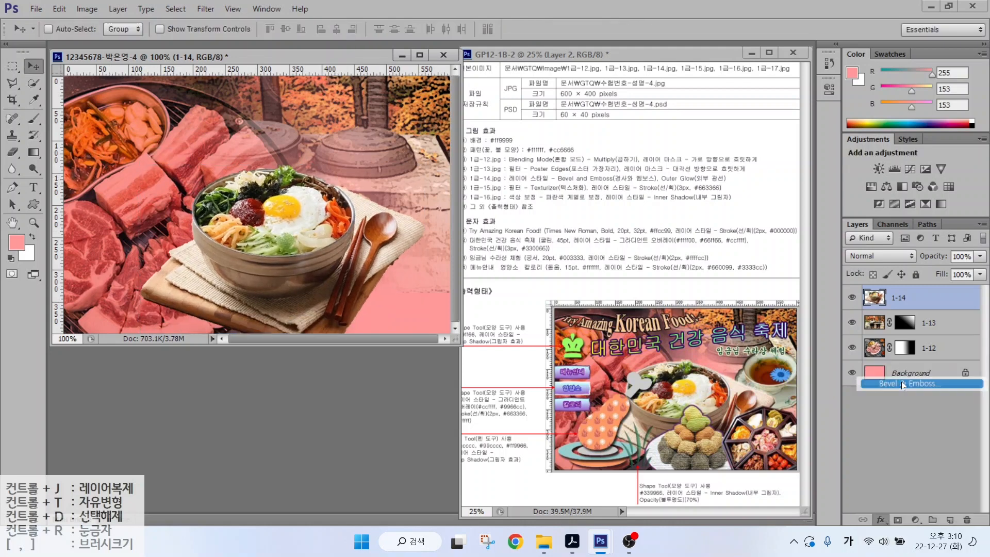
left_click(878, 202)
- Open the photo 1급-15.JPG
key("v")
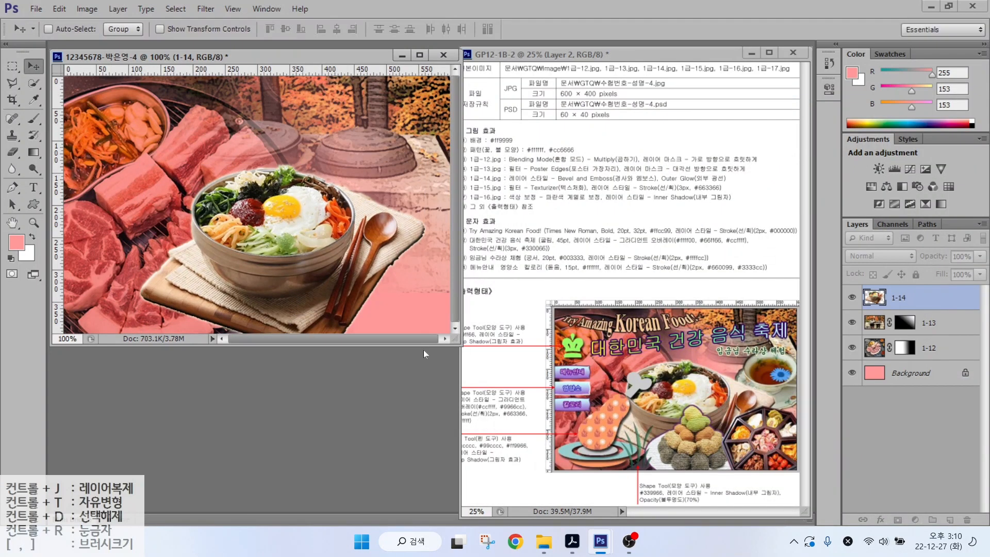
key("ctrl+o")
left_click(579, 205)
- Open 1급-15.JPG and quick-select the rice cakes without the plate
left_click(860, 409)
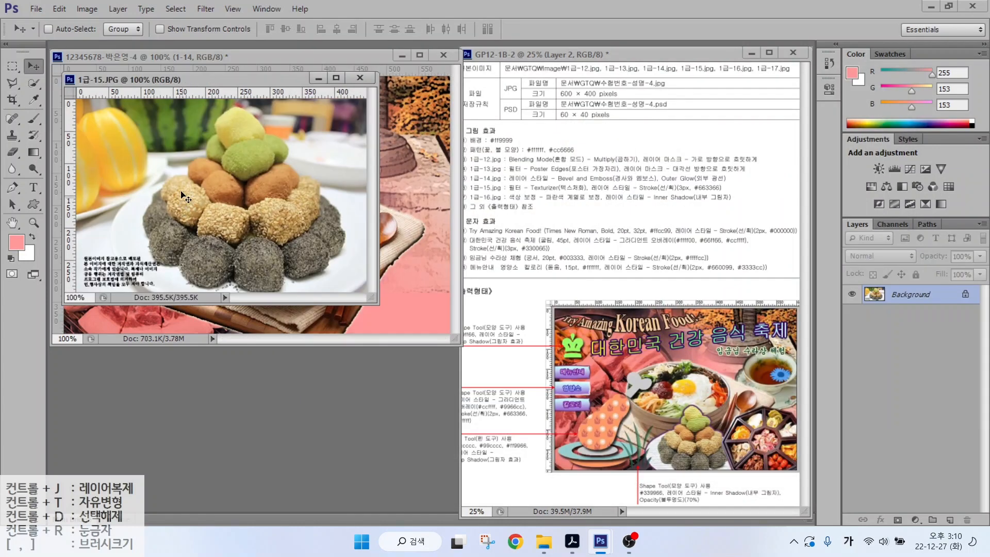
key("w")
left_click_drag(238, 129, 229, 161)
mouse_move(212, 261)
left_mouse_down()
mouse_move(324, 214)
mouse_move(260, 234)
mouse_move(302, 186)
mouse_move(328, 231)
mouse_move(303, 269)
mouse_move(231, 266)
mouse_move(146, 170)
mouse_move(198, 152)
mouse_move(126, 194)
mouse_move(340, 186)
left_mouse_up()
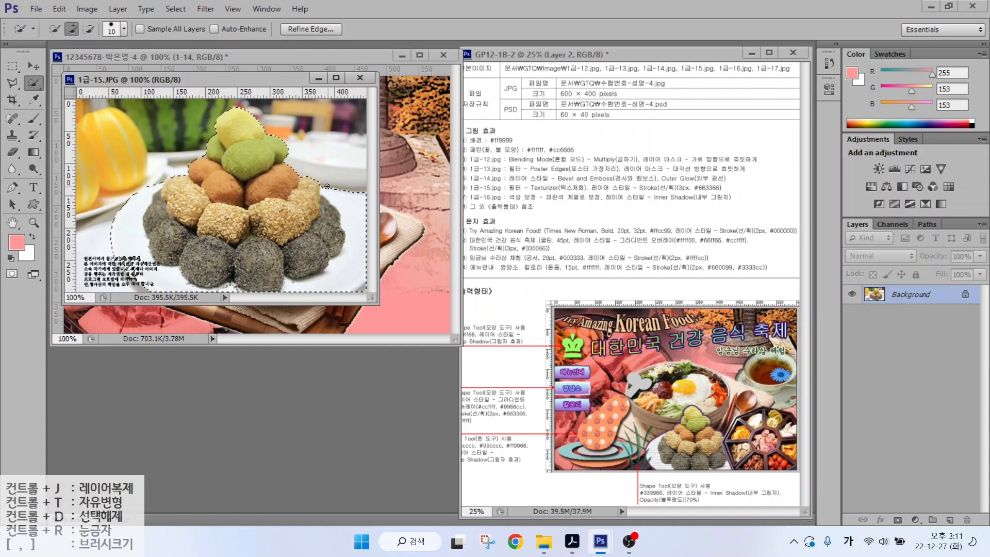
key("ctrl+z")
- Bring the rice cakes into the composite, close the source photo, and name the layer 1-15
left_click_drag(219, 84, 293, 209)
key("v")
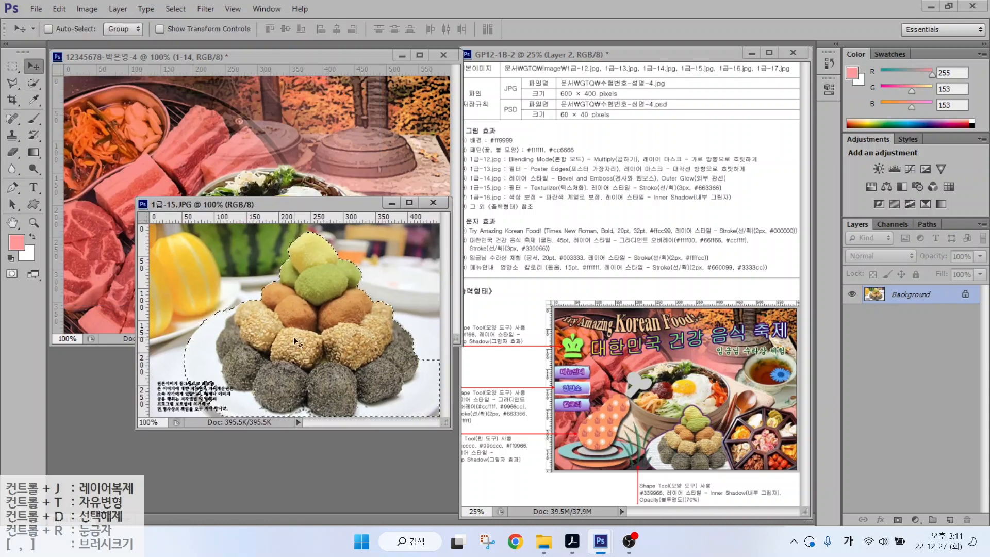
left_click_drag(293, 337, 315, 173)
left_click_drag(315, 173, 340, 330)
left_click(361, 384)
left_click(433, 203)
double_click(900, 298)
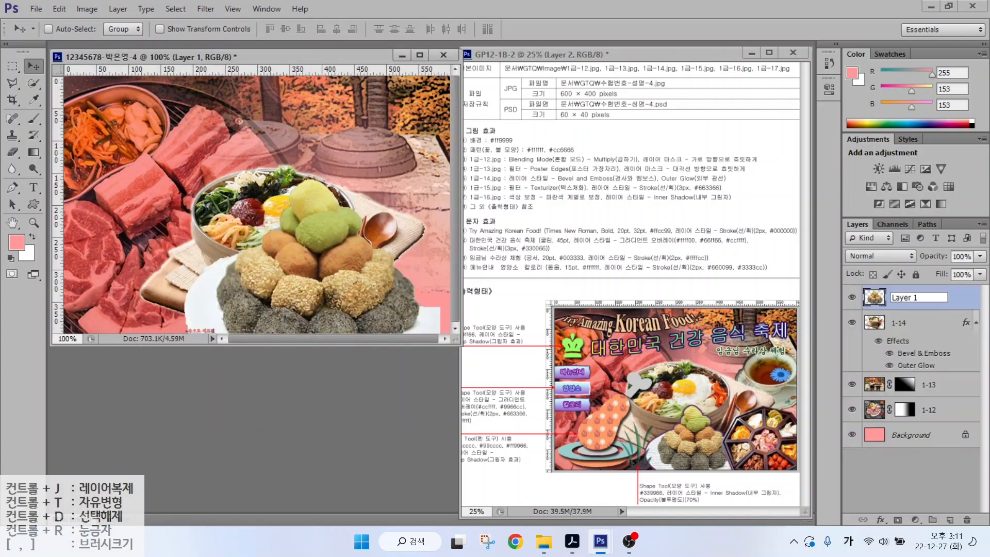
type("1-15")
key("Return")
- Scale layer 1-15 to about 60% and place it at lower centre
key("ctrl+t")
left_click_drag(432, 188, 368, 217)
left_click_drag(268, 279, 296, 277)
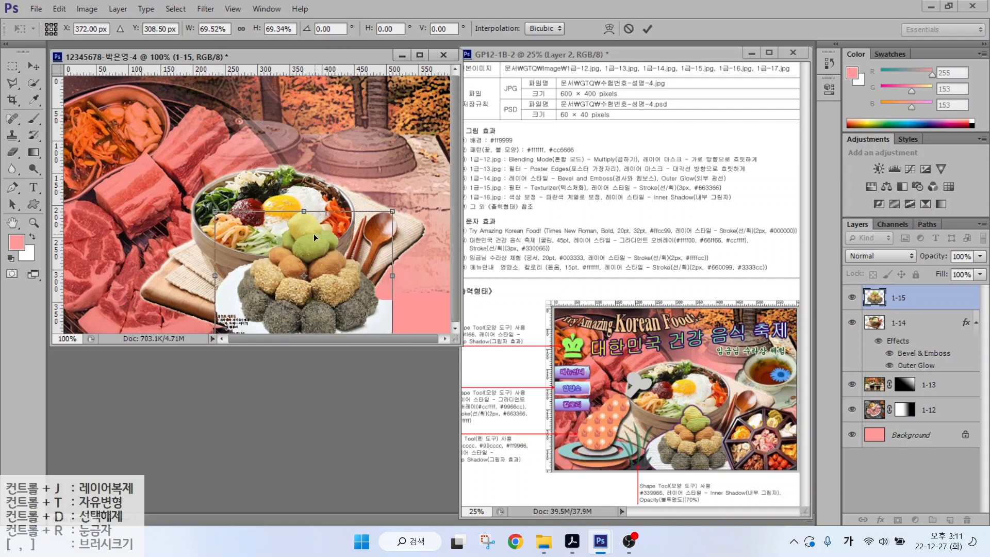
left_click_drag(393, 212, 374, 236)
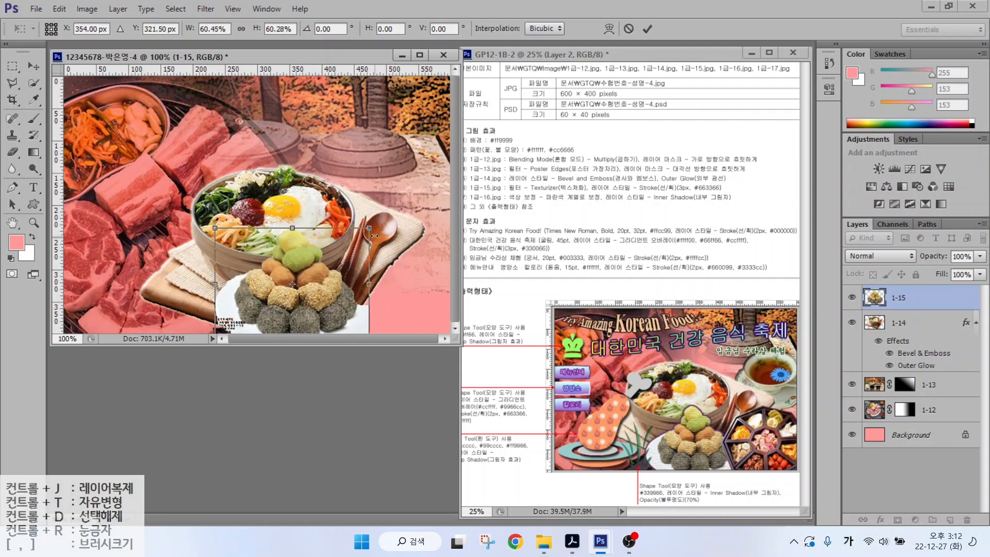
key("Return")
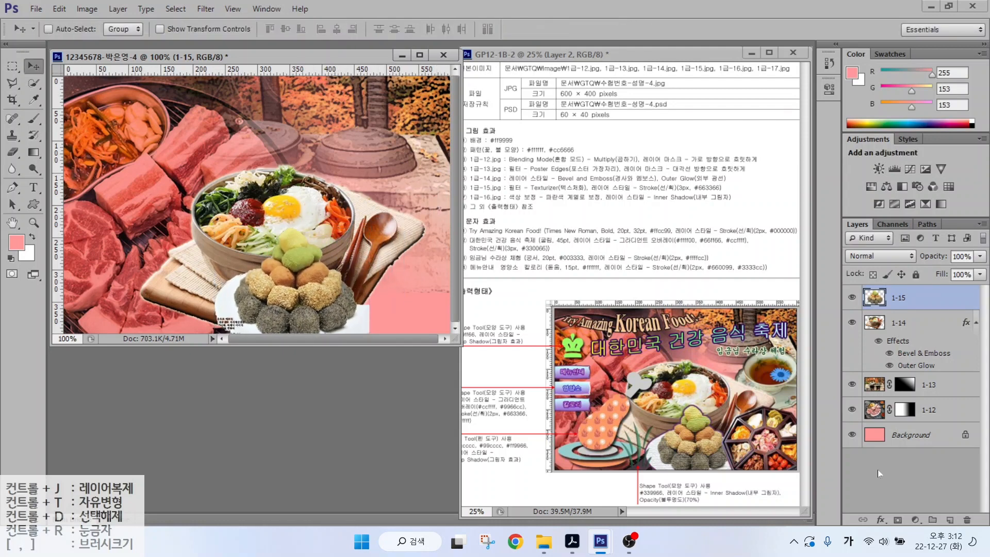
- Apply the Texturizer filter to the rice cakes
left_click(232, 9)
key("Escape")
left_click(504, 342)
left_click(603, 412)
left_click(729, 42)
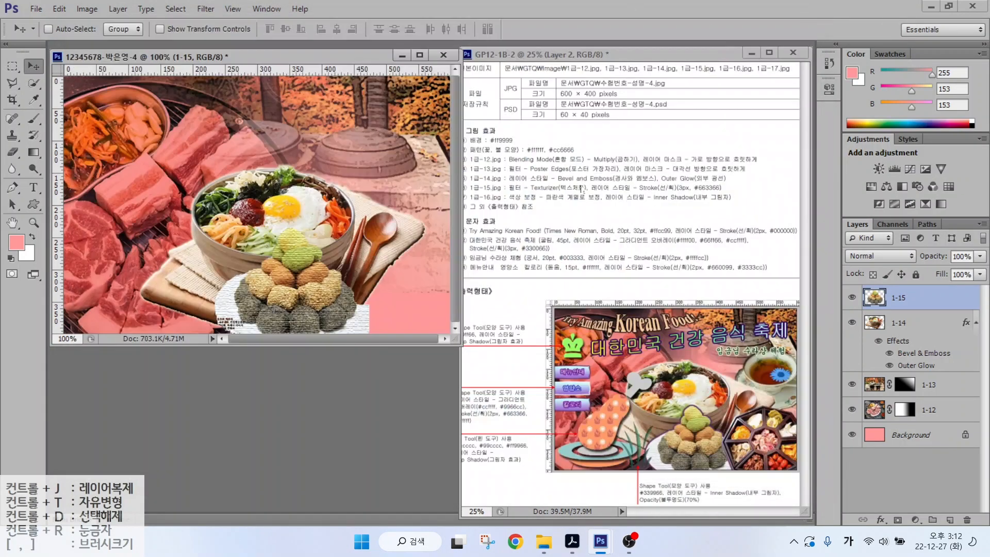
- Add a purple #663366 stroke to layer 1-15, then open the teacup photo 1급-16.JPG
left_click(880, 519)
left_click(899, 396)
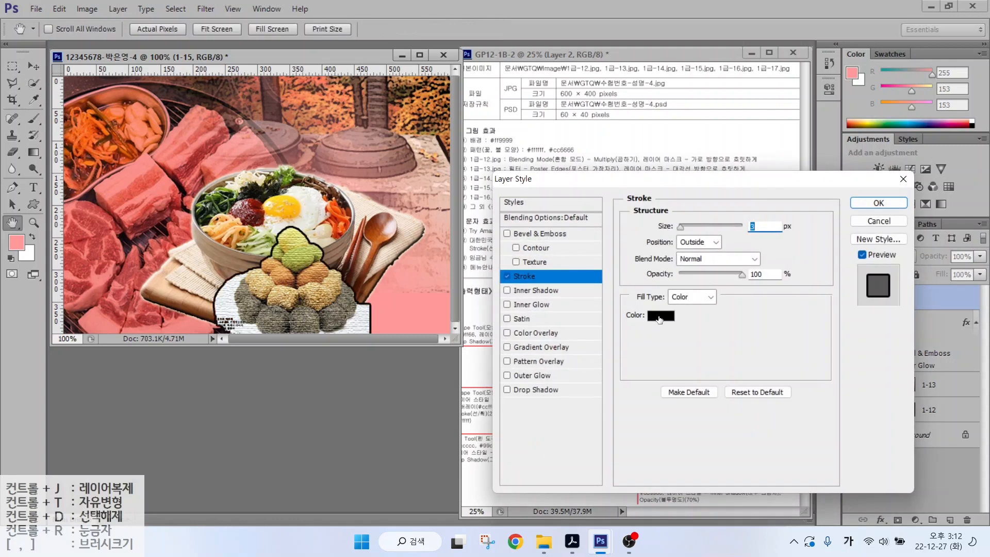
left_click(659, 315)
type("663366")
key("Return")
key("Return")
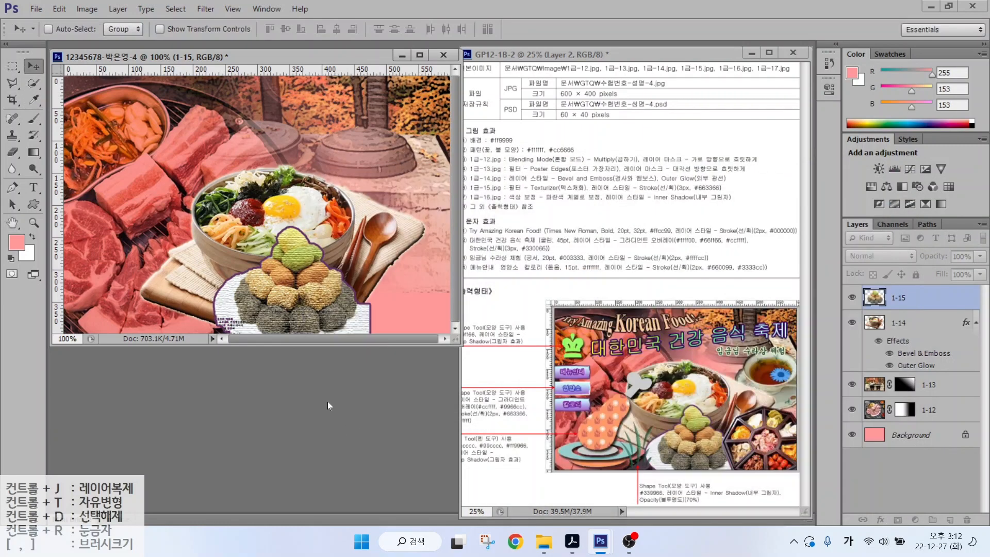
key("ctrl+o")
double_click(625, 209)
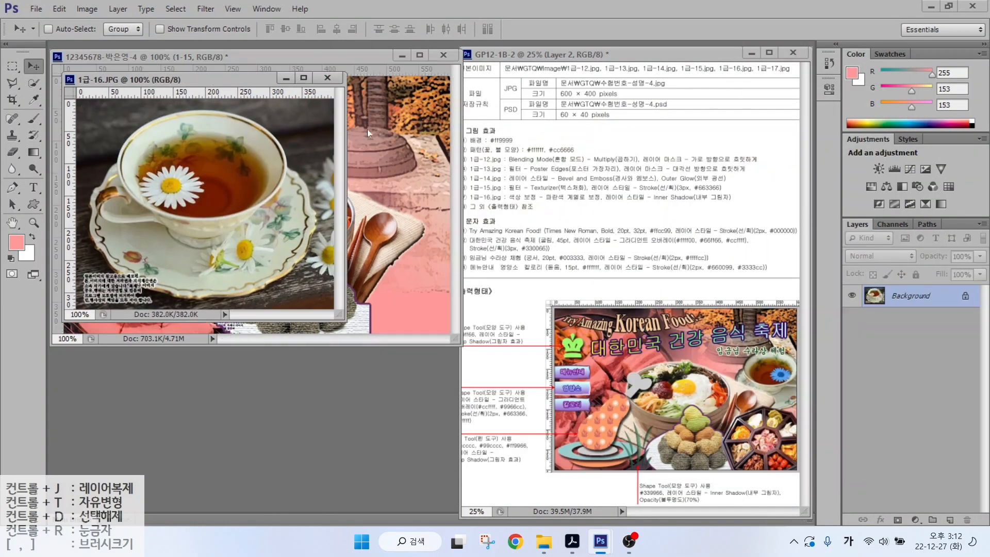
- Quick-select the teacup and saucer, move them into the composite, and name the layer 1-16
key("w")
mouse_move(210, 126)
left_mouse_down()
mouse_move(276, 170)
mouse_move(164, 252)
mouse_move(97, 208)
left_mouse_up()
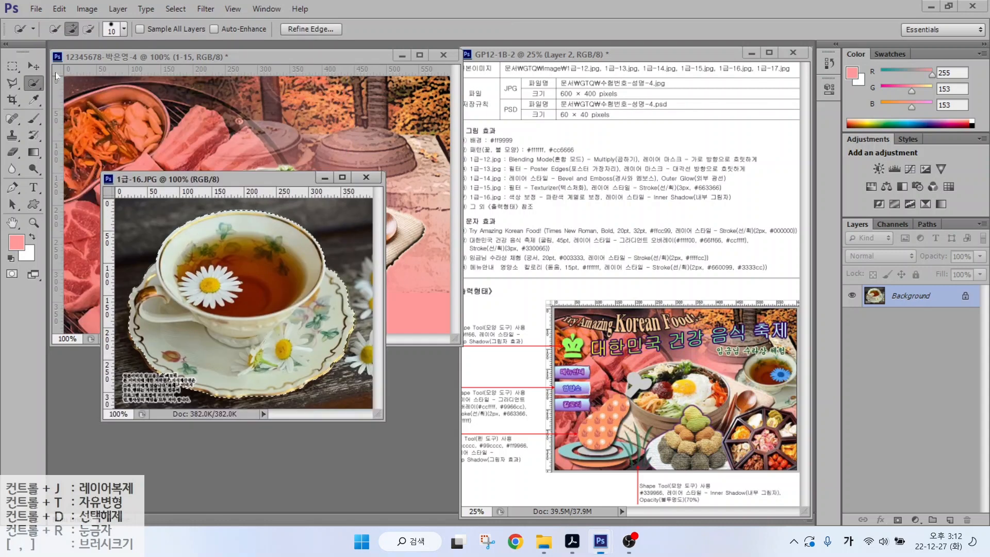
left_click(34, 66)
left_click_drag(247, 278, 375, 151)
left_click(366, 177)
double_click(903, 297)
type("1")
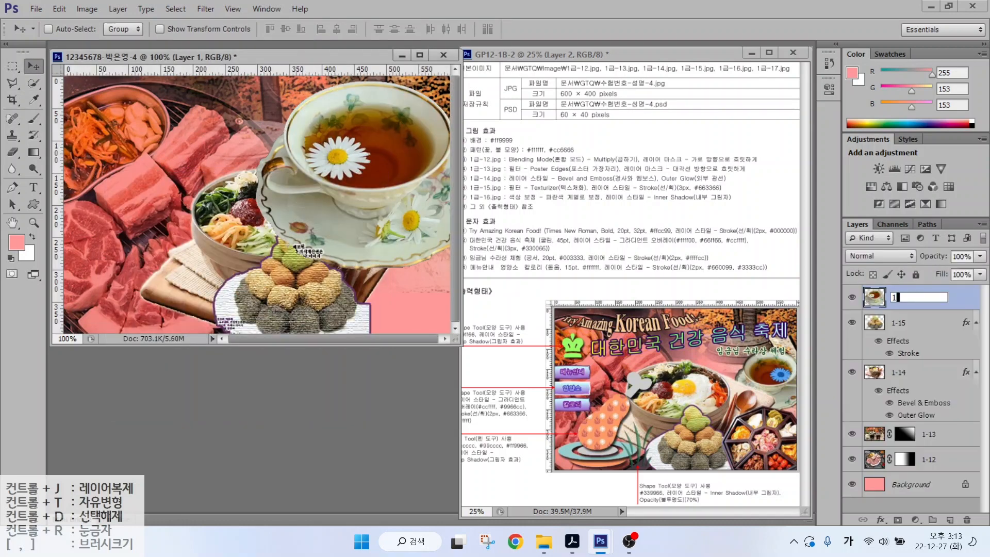
type("-16")
key("Return")
- Shrink the teacup, flip it horizontally, and position it at the top right
key("ctrl+t")
left_click_drag(264, 268, 372, 217)
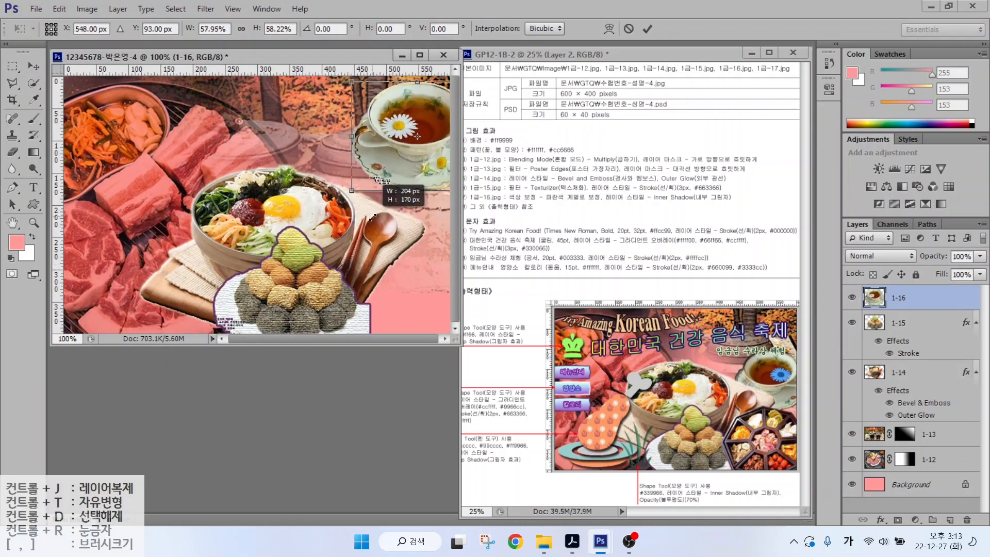
left_click_drag(405, 166, 379, 237)
right_click(391, 240)
left_click(423, 439)
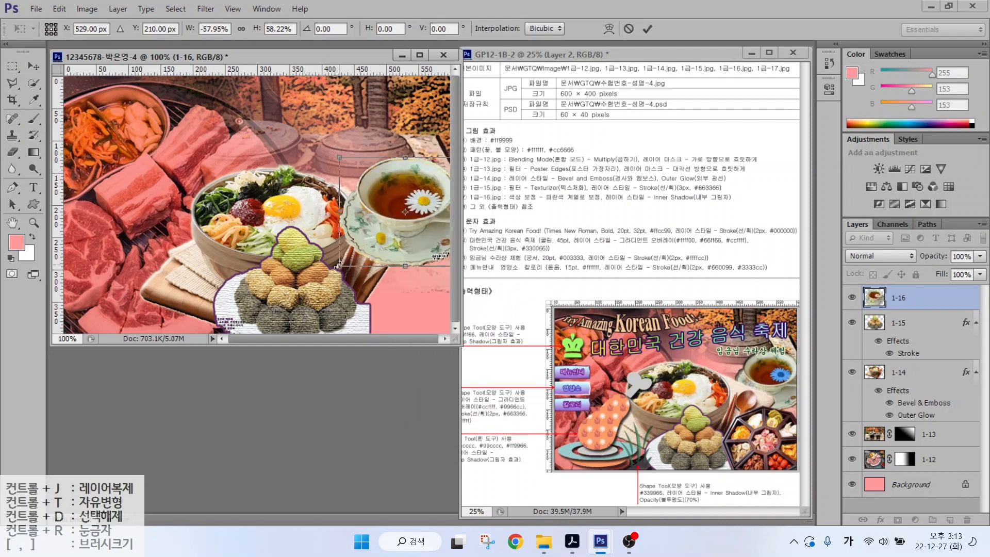
left_click_drag(339, 265, 355, 252)
left_click_drag(377, 219, 377, 215)
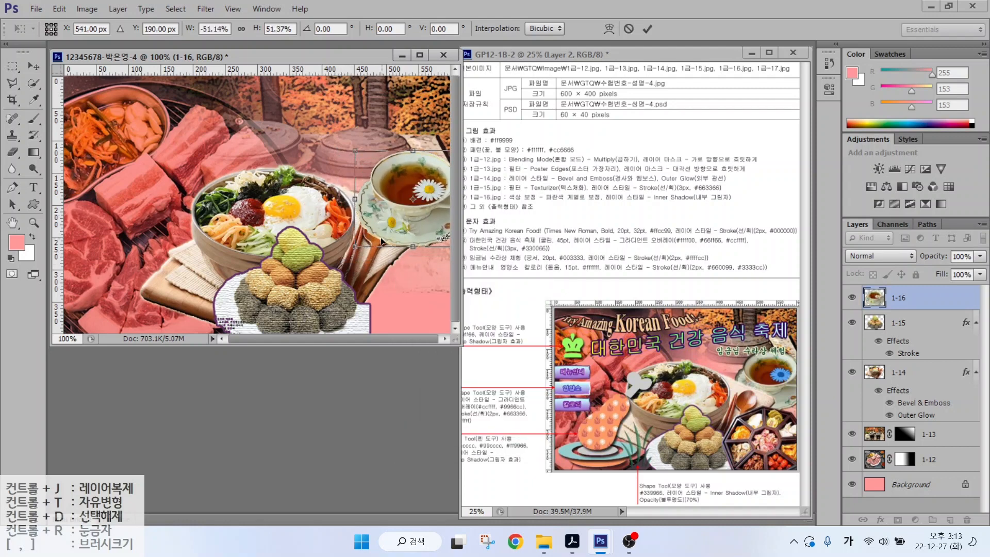
left_click_drag(354, 248, 356, 250)
key("Return")
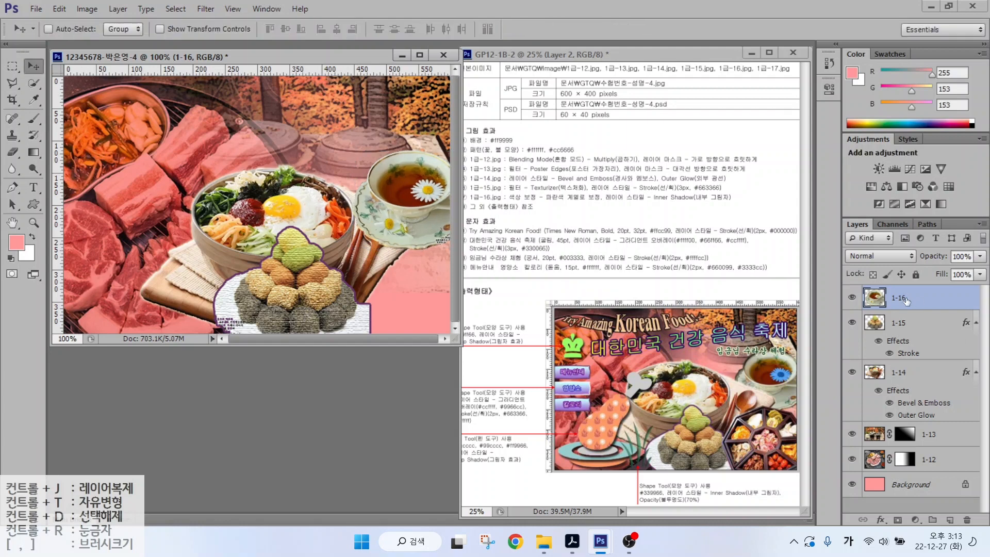
- Move layer 1-16 below 1-14 and give it an Inner Shadow
left_click_drag(906, 301, 906, 420)
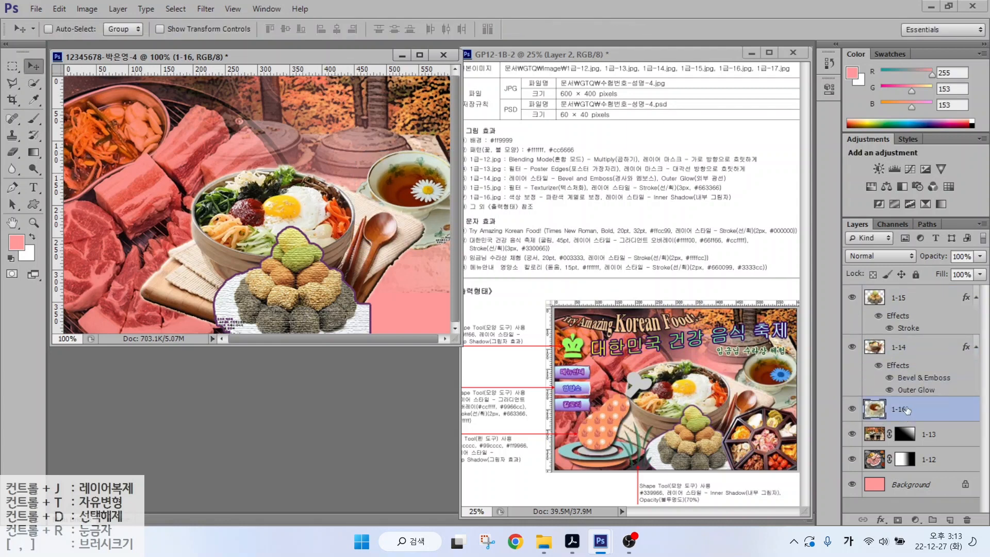
left_click(881, 519)
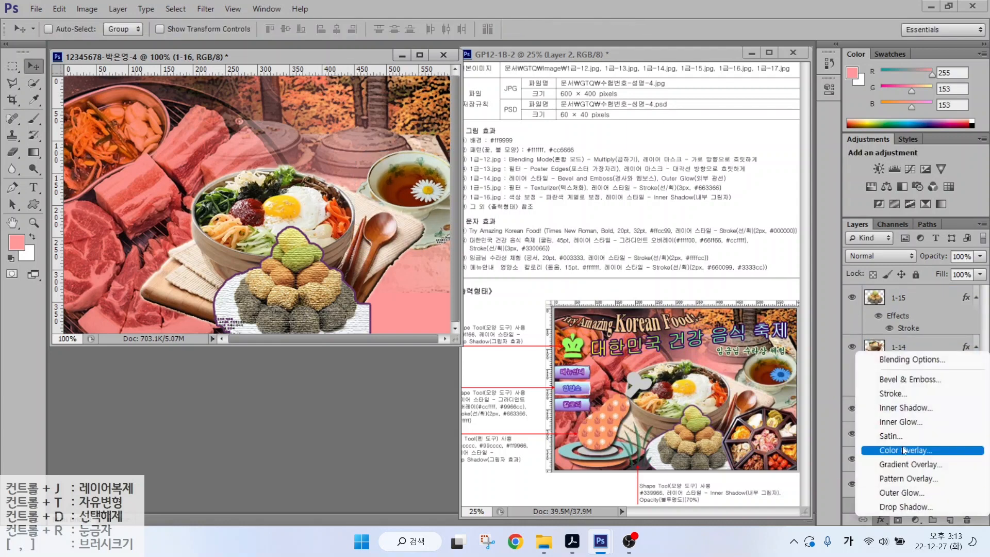
left_click(896, 413)
left_click(876, 203)
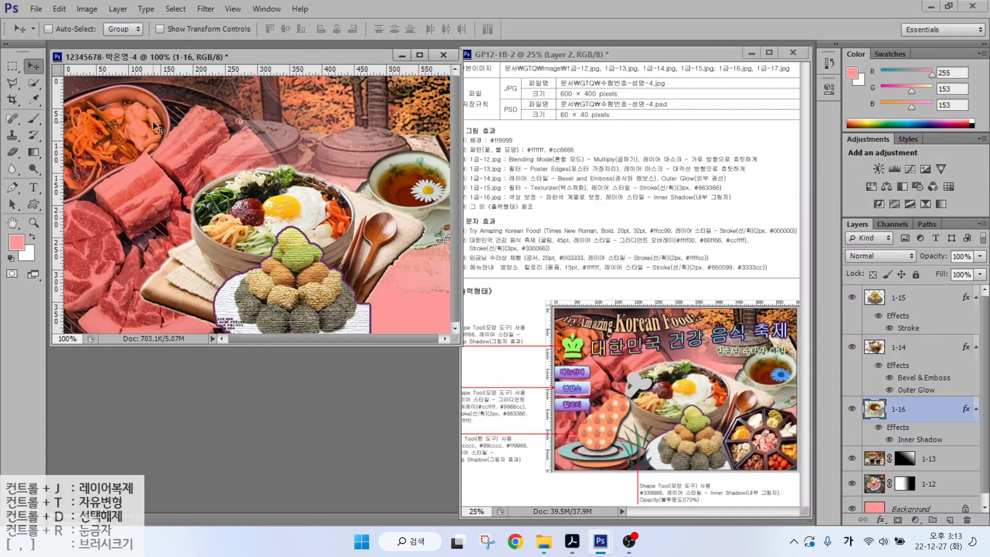
- Quick-select the daisy floating in the tea
left_click(34, 83)
mouse_move(425, 195)
left_mouse_down()
mouse_move(420, 188)
mouse_move(432, 194)
left_mouse_up()
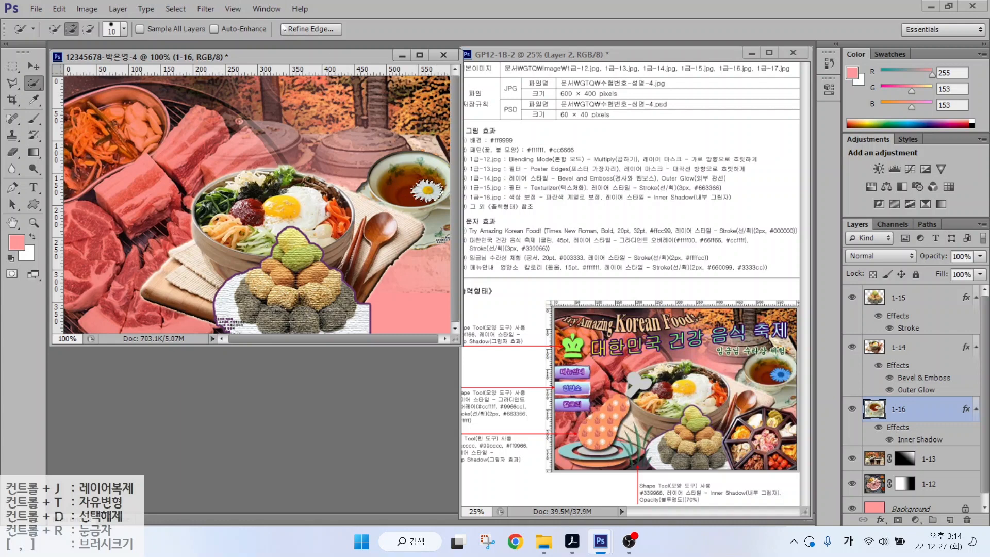
left_click(86, 9)
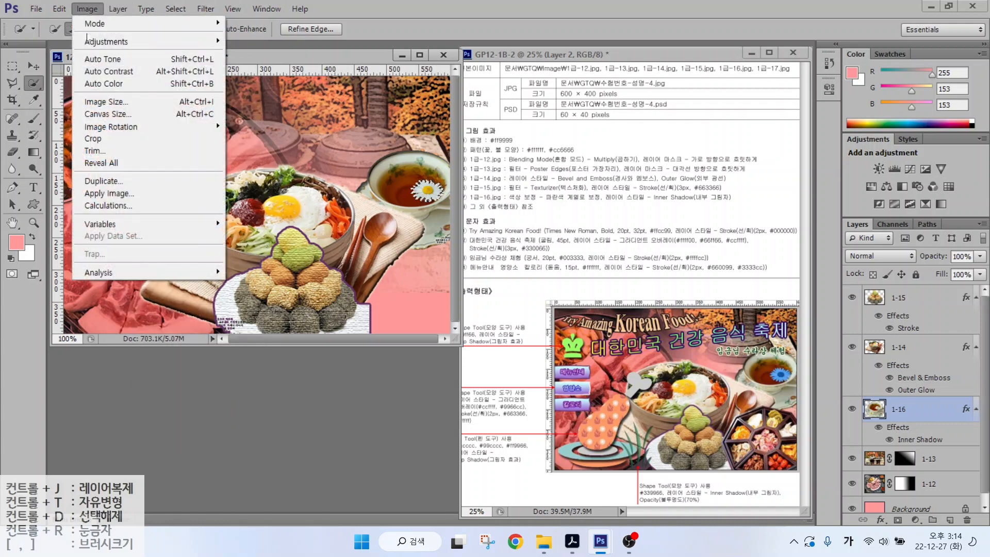
- Colorize the daisy with Hue/Saturation at hue 176, saturation 65, lightness -21
mouse_move(93, 41)
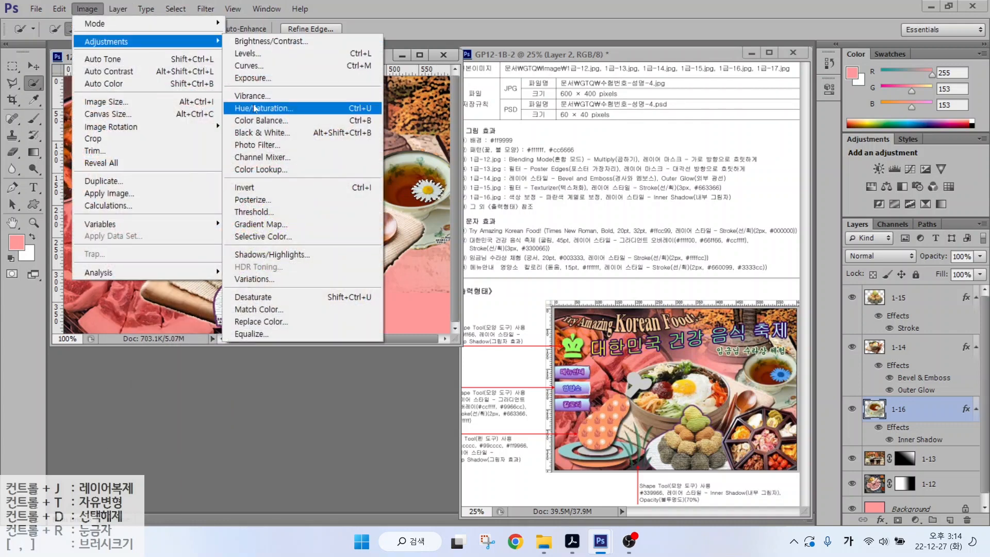
left_click(253, 106)
mouse_move(650, 239)
left_mouse_down()
mouse_move(612, 233)
mouse_move(654, 237)
mouse_move(626, 236)
mouse_move(642, 237)
left_mouse_up()
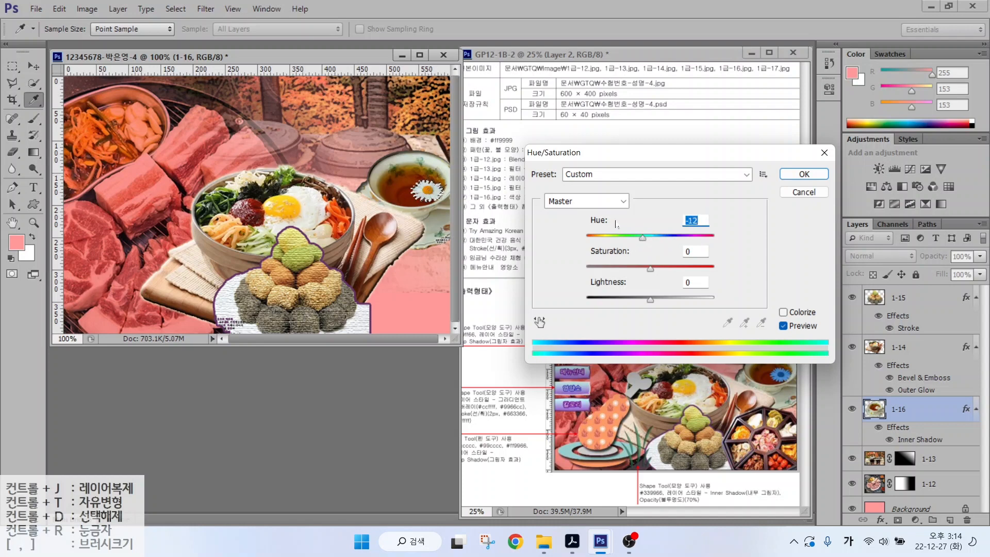
mouse_move(642, 237)
left_mouse_down()
mouse_move(650, 238)
mouse_move(630, 241)
left_mouse_up()
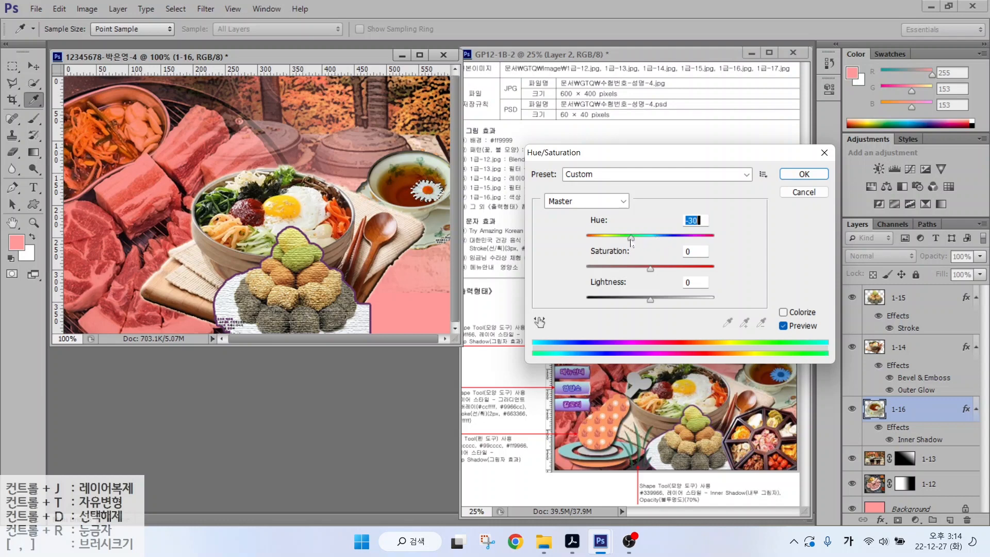
left_click(784, 314)
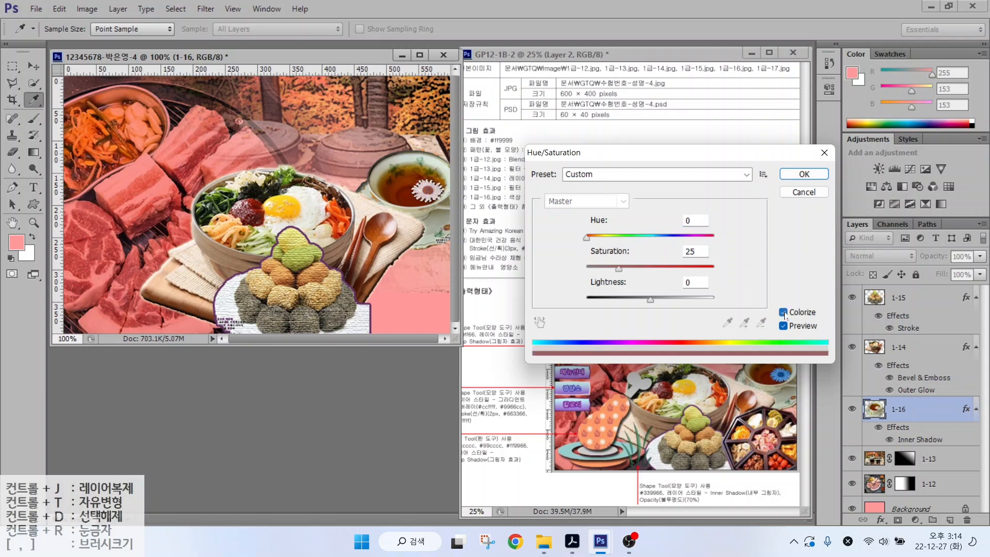
left_click_drag(587, 238, 636, 301)
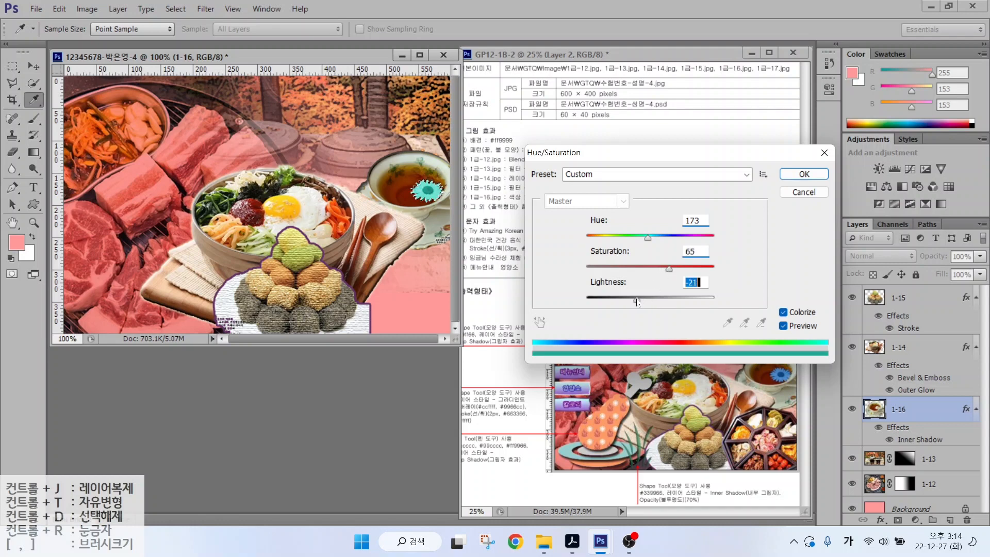
left_click_drag(648, 238, 682, 268)
key("Return")
- Drop the daisy selection, make layer 1-15 active, and open 1급-17.JPG
key("w")
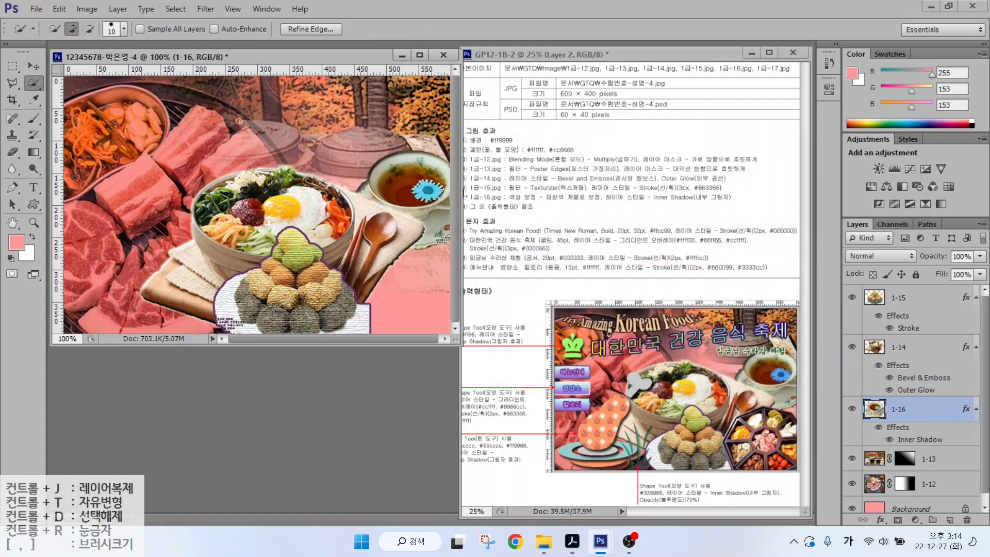
left_click(898, 297)
key("ctrl+o")
double_click(669, 206)
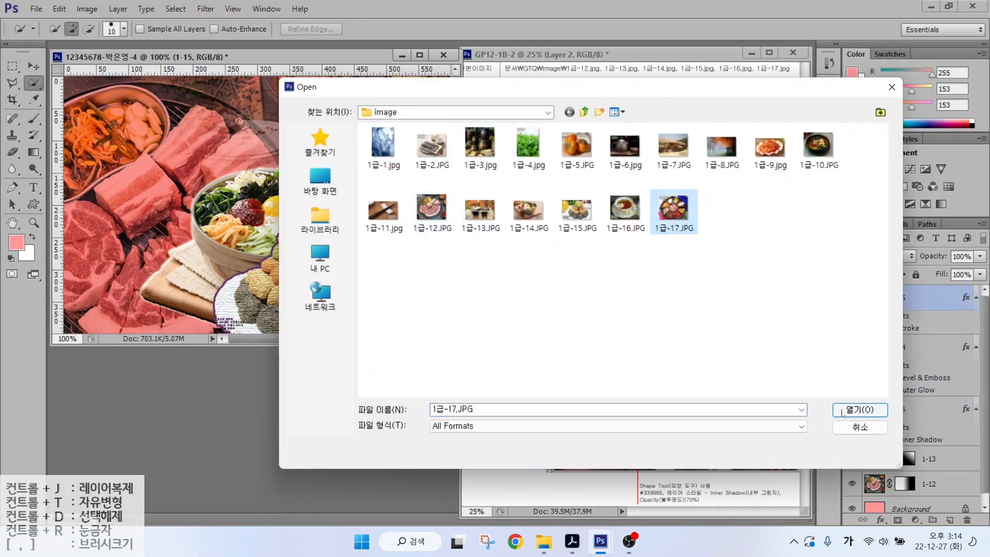
- Trace the octagonal snack tray with the Polygonal Lasso
key("l")
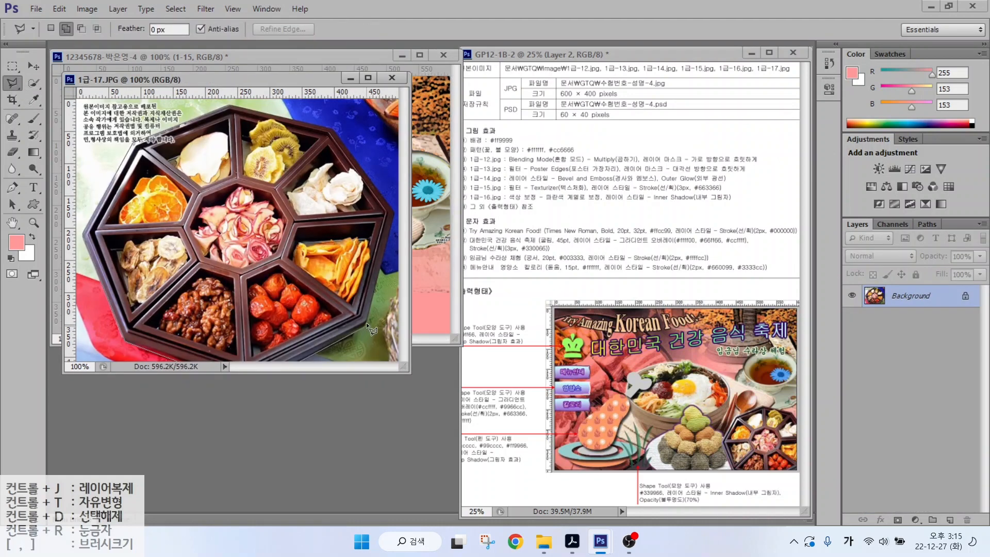
left_click(366, 323)
left_click(393, 214)
left_click(335, 128)
left_click(231, 102)
left_click(131, 138)
left_click(84, 242)
double_click(133, 360)
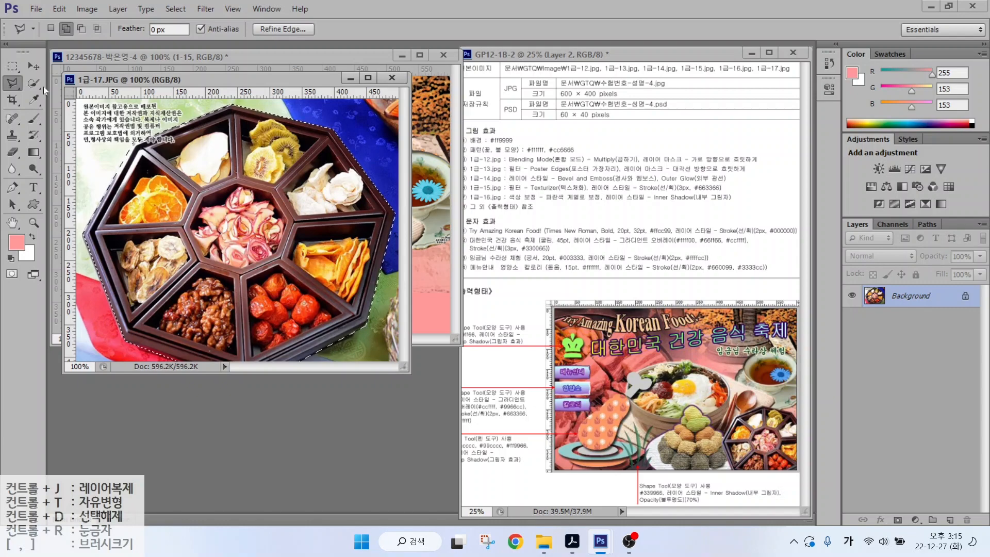
- Drag the tray into the composite and name the layer 1-17
key("v")
left_click_drag(348, 189, 433, 196)
double_click(899, 298)
type("1-17")
key("Return")
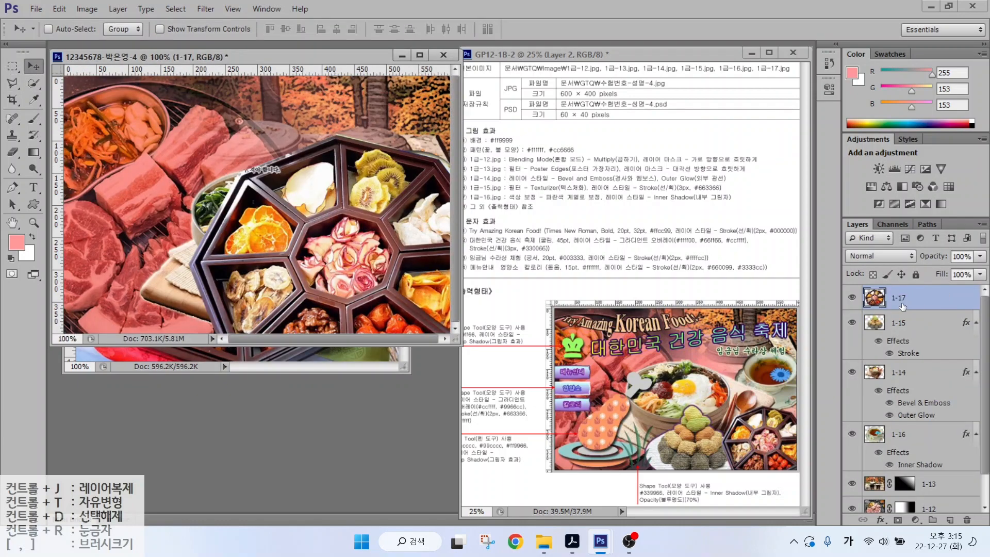
- Scale the tray to about 43% in the lower-right corner
key("ctrl+t")
left_click_drag(191, 140, 337, 242)
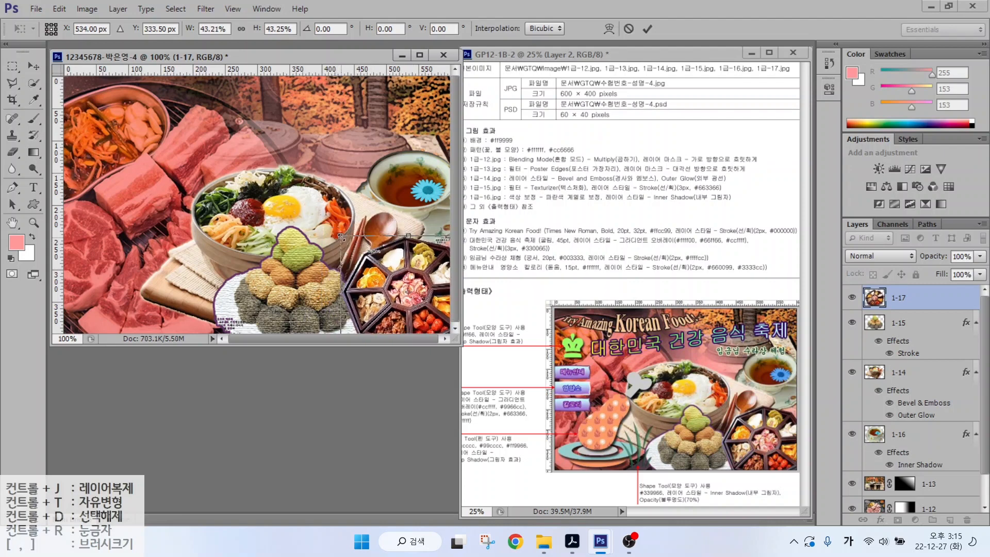
key("Return")
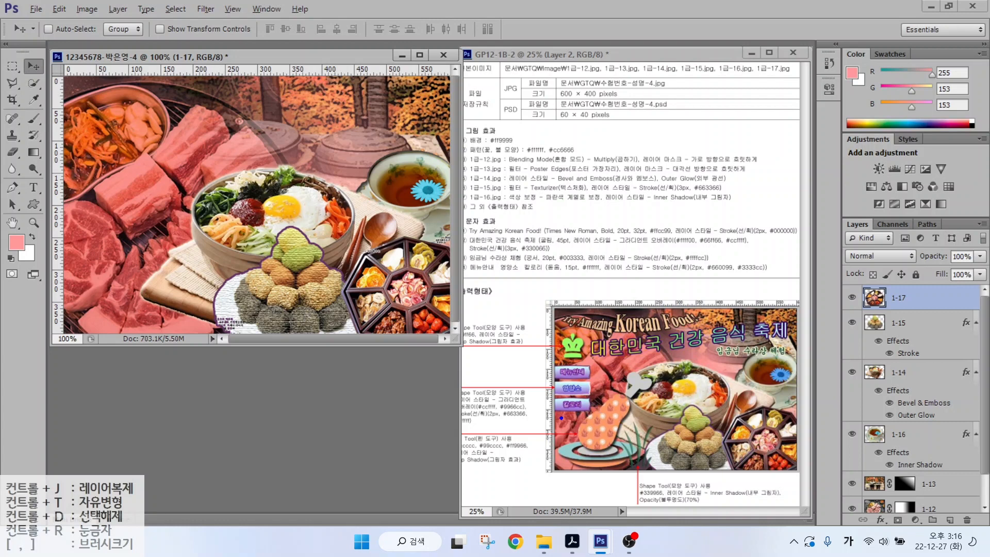
- Annotate the pen-tool note and the sample poster's grey bone and dish shapes
mouse_move(532, 460)
left_mouse_down()
mouse_move(520, 484)
mouse_move(437, 448)
mouse_move(464, 406)
mouse_move(531, 430)
mouse_move(519, 470)
left_mouse_up()
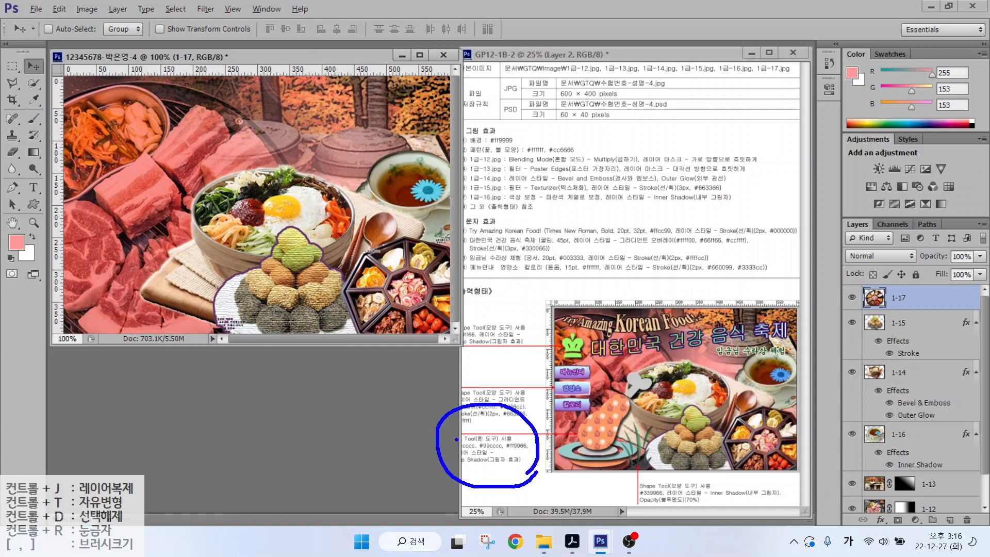
mouse_move(426, 397)
left_mouse_down()
mouse_move(456, 439)
mouse_move(489, 442)
left_mouse_up()
left_click_drag(496, 405, 487, 443)
left_click_drag(545, 413, 518, 440)
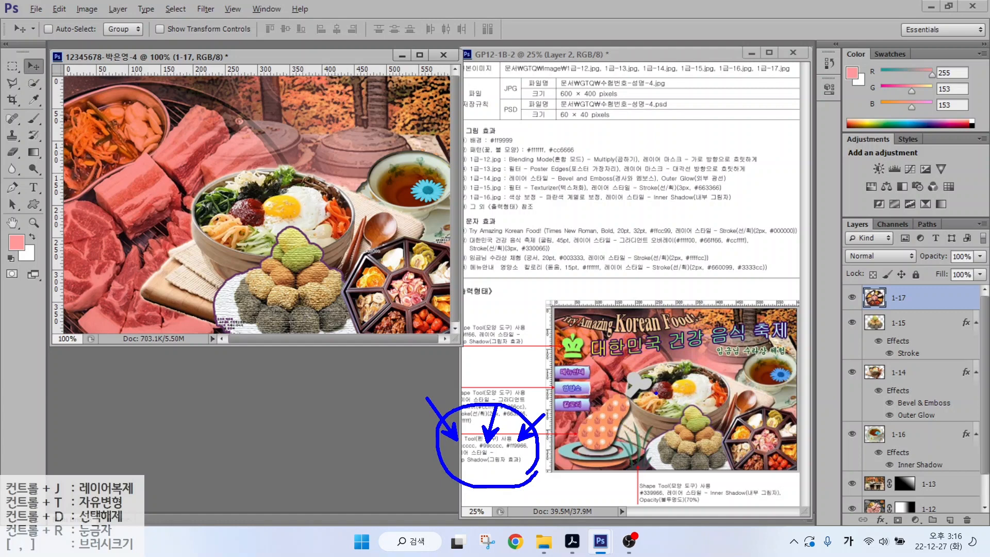
mouse_move(626, 395)
left_mouse_down()
mouse_move(642, 358)
mouse_move(655, 393)
left_mouse_up()
left_click_drag(610, 452, 673, 466)
left_click_drag(626, 446, 626, 461)
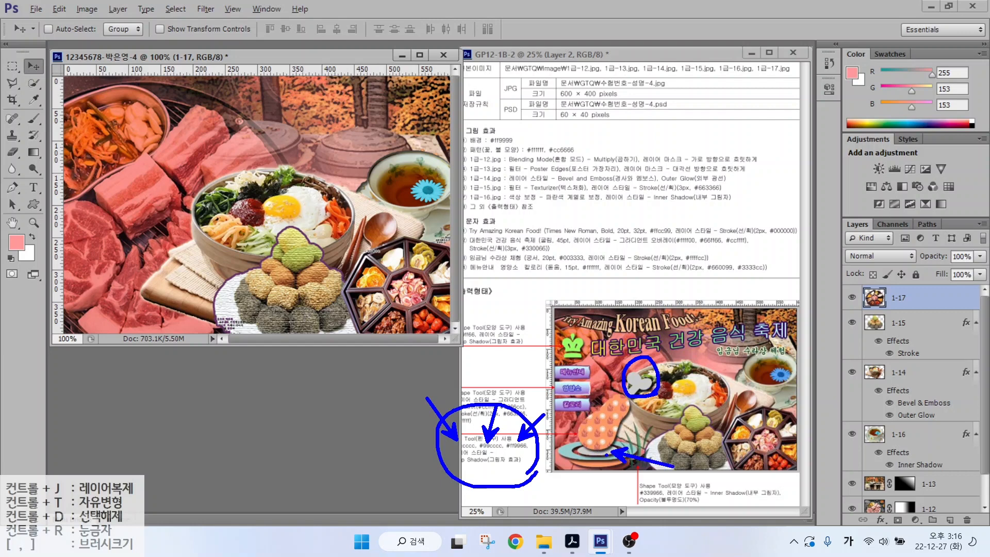
- Outline the grey dish shape and its base, then clear the annotations
key("e")
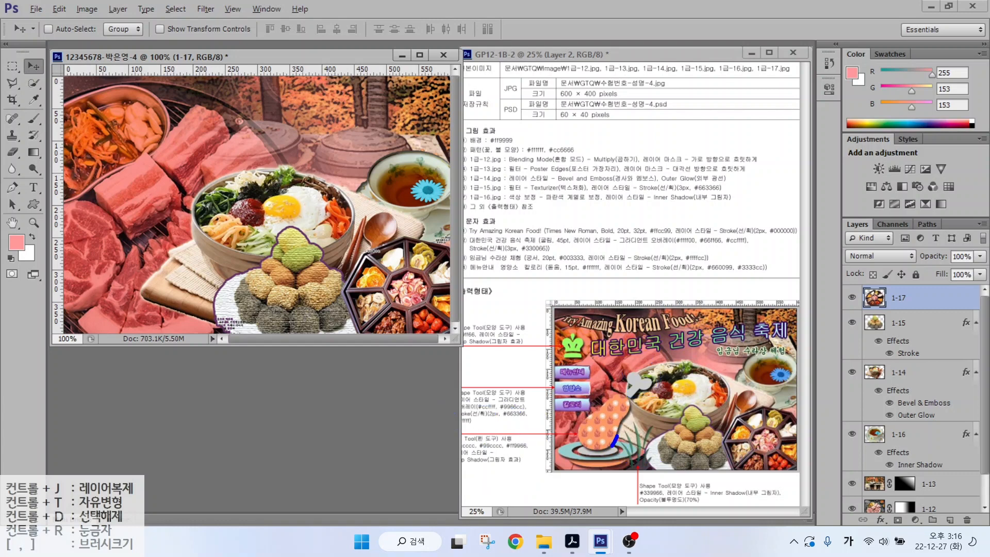
left_click_drag(581, 434, 611, 400)
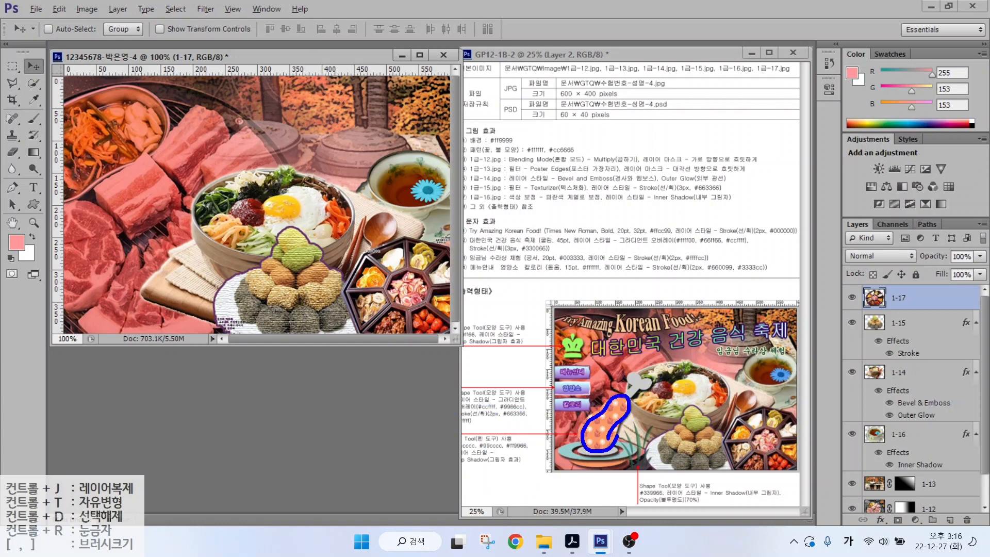
mouse_move(582, 469)
left_mouse_down()
mouse_move(626, 463)
mouse_move(622, 451)
mouse_move(576, 458)
left_mouse_up()
key("Escape")
left_click(597, 455)
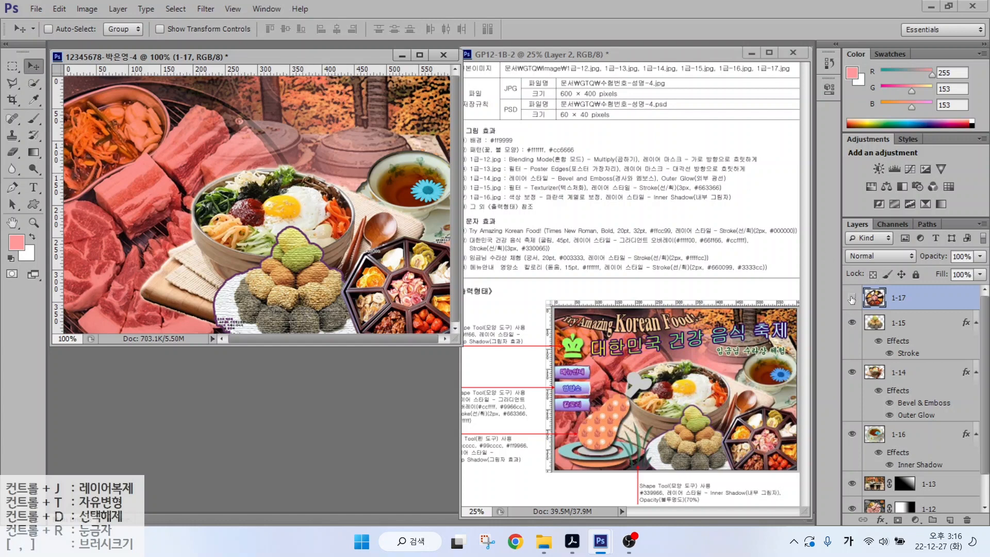
- Hide layers 1-17 through 1-12 and Background, and add guides at 155 px and 151 px
left_click_drag(851, 299, 864, 482)
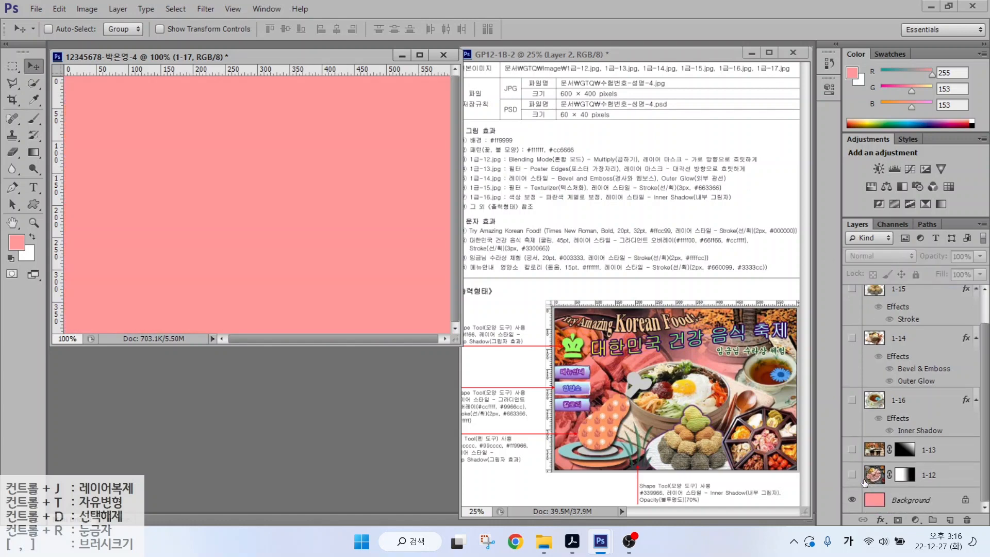
left_click(851, 500)
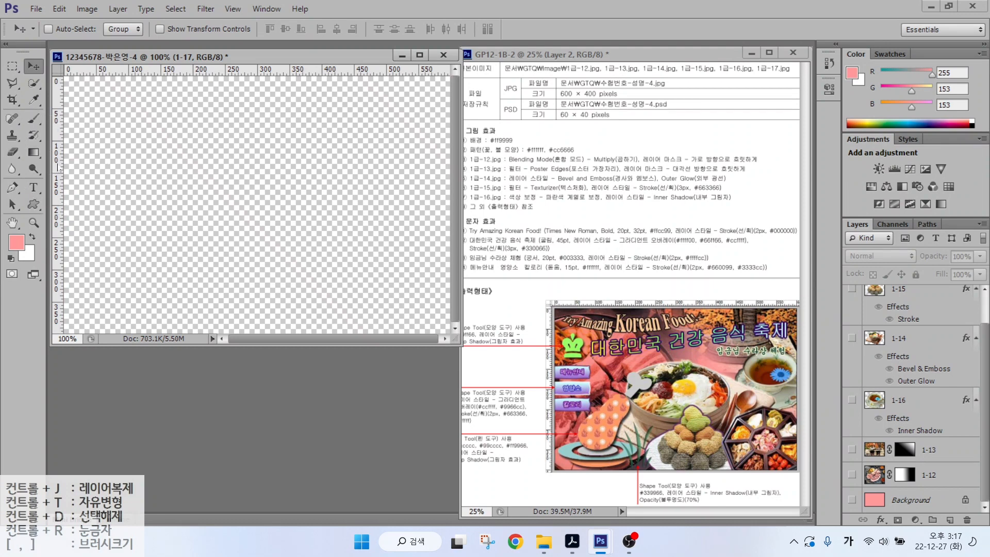
left_click_drag(58, 167, 192, 164)
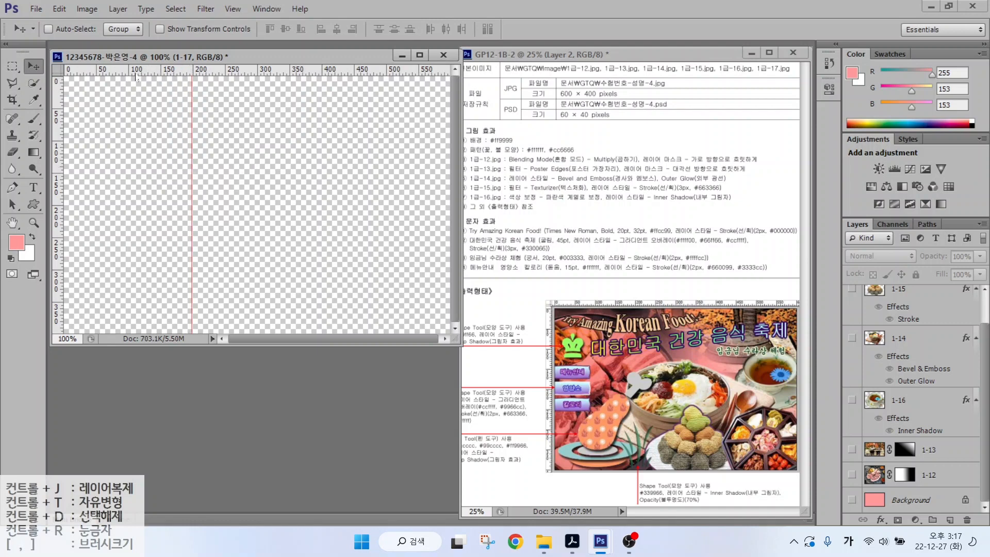
left_click_drag(136, 75, 128, 174)
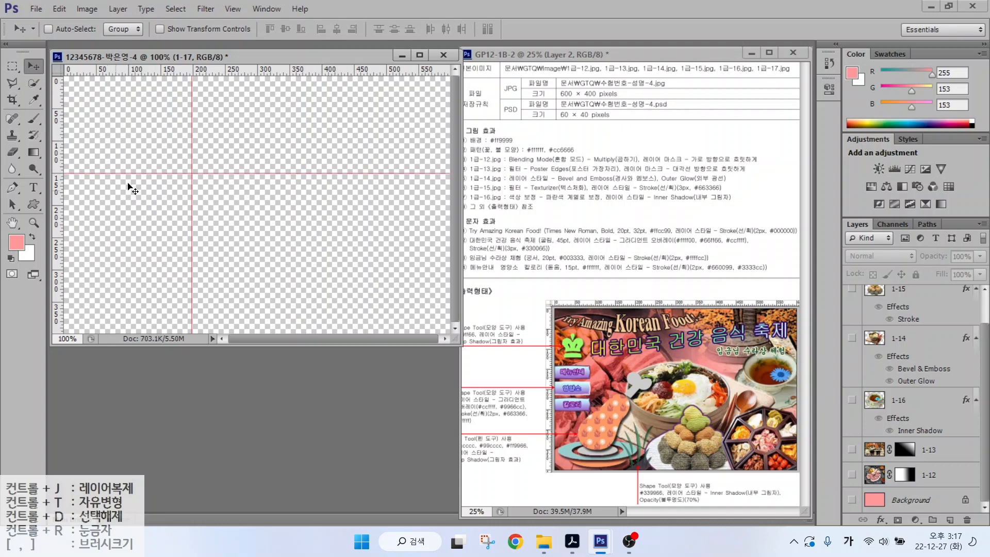
scroll(144, 249, "up", 1)
scroll(144, 249, "up", 3)
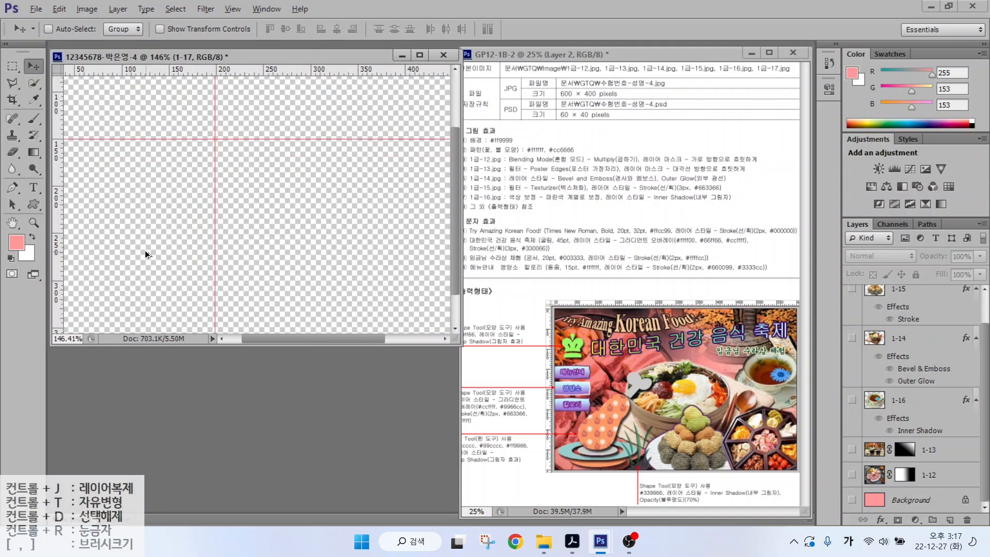
left_click_drag(254, 338, 203, 338)
scroll(239, 283, "down", 2)
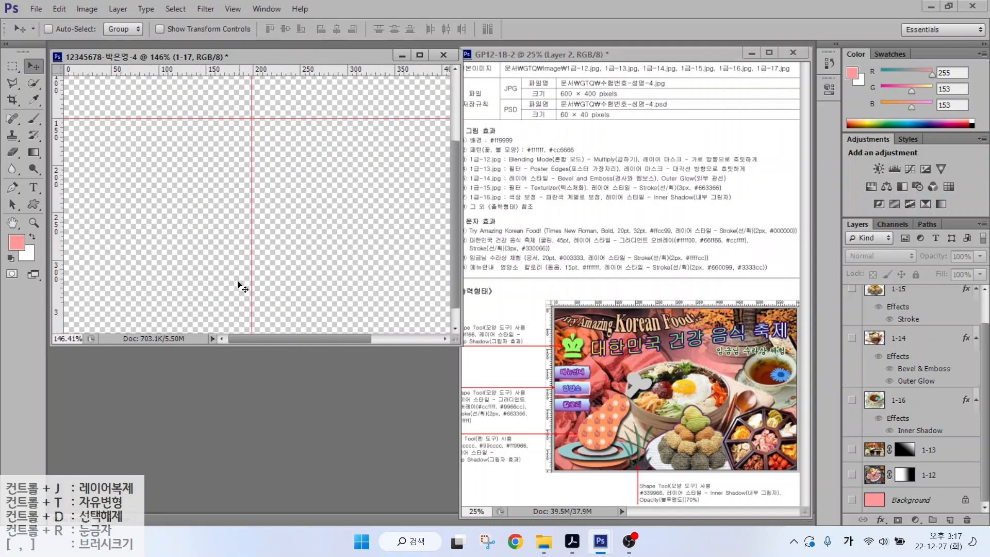
- Draw a flat 99 × 31 px ellipse as a new shape layer
left_click(33, 204)
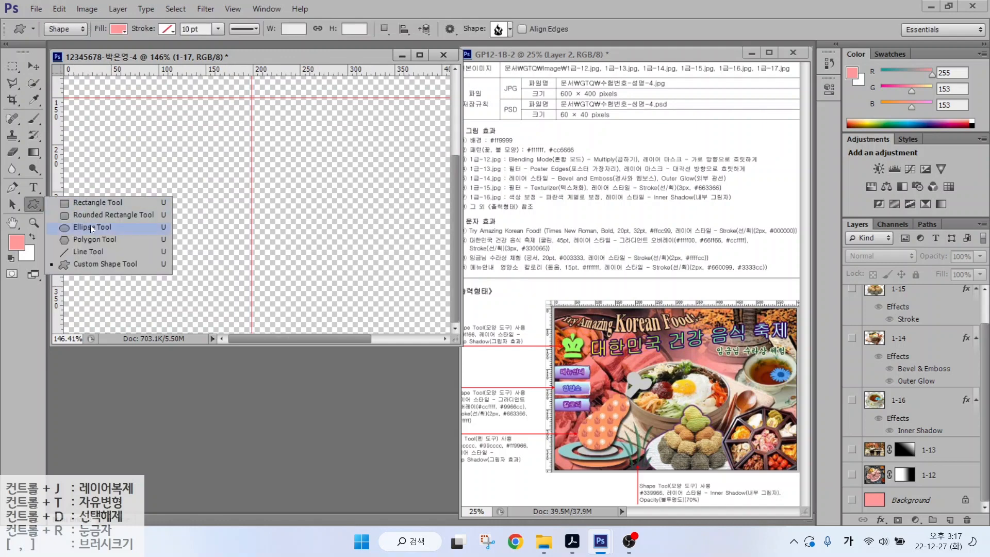
left_click(91, 227)
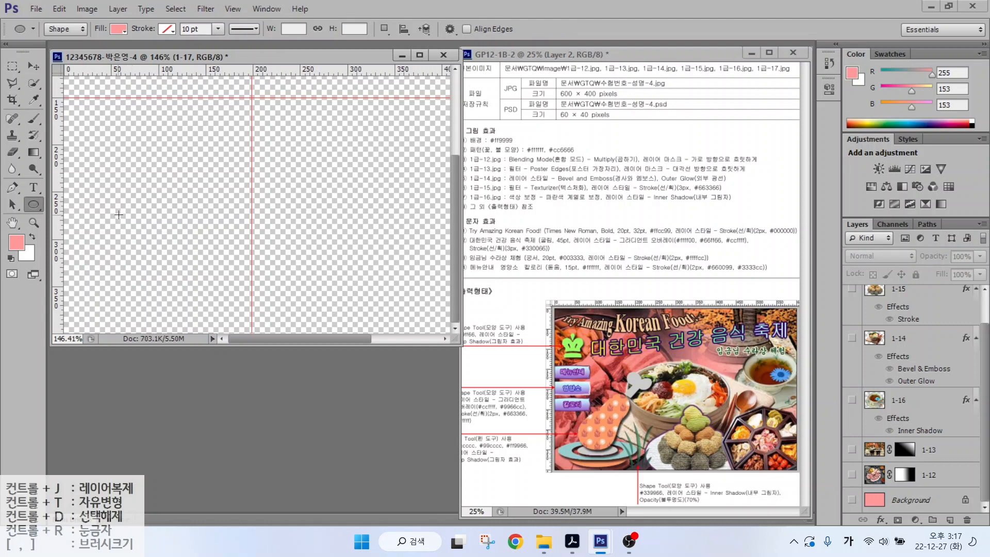
left_click_drag(116, 231, 199, 257)
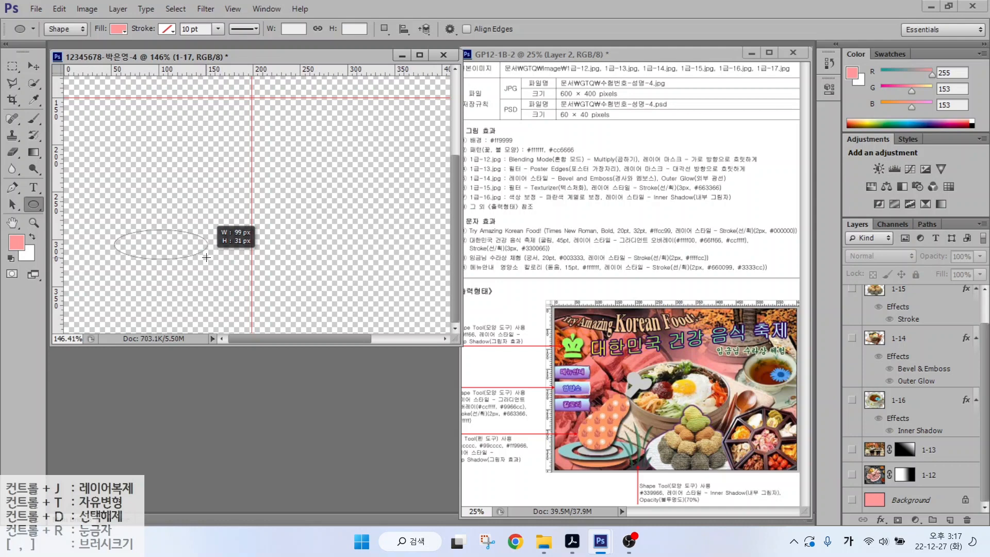
left_click_drag(206, 257, 207, 257)
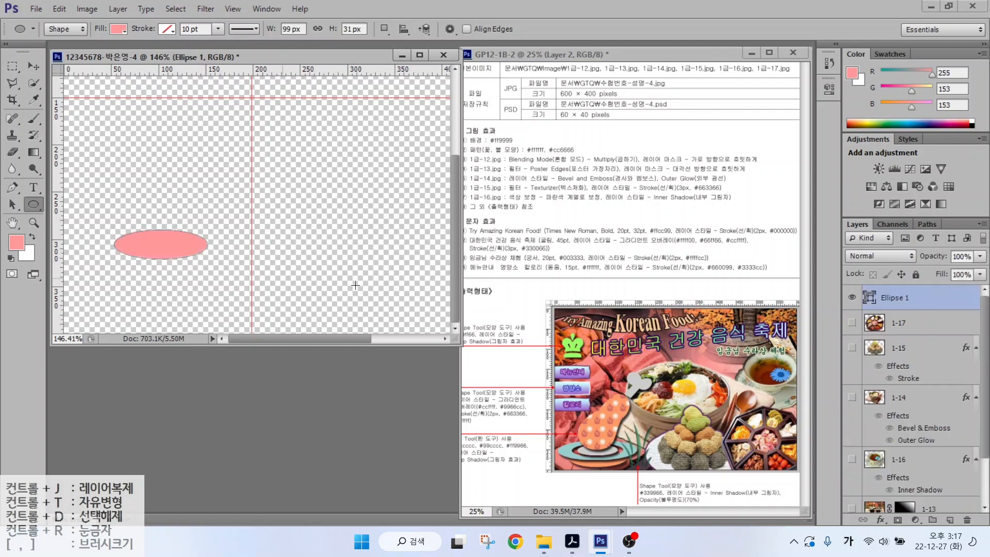
- Fill Ellipse 1 with light grey #cccccc and keep the New Layer shape mode
double_click(869, 297)
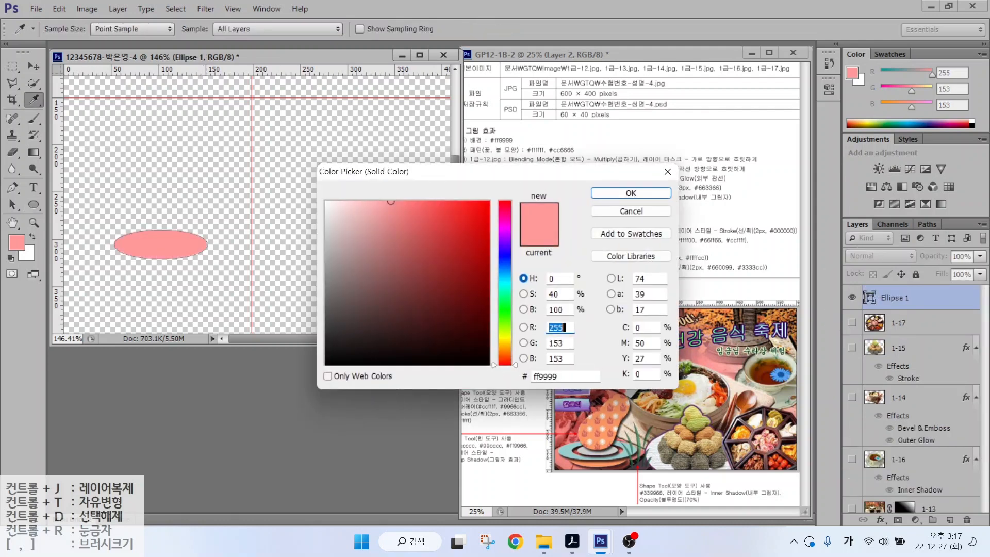
double_click(552, 376)
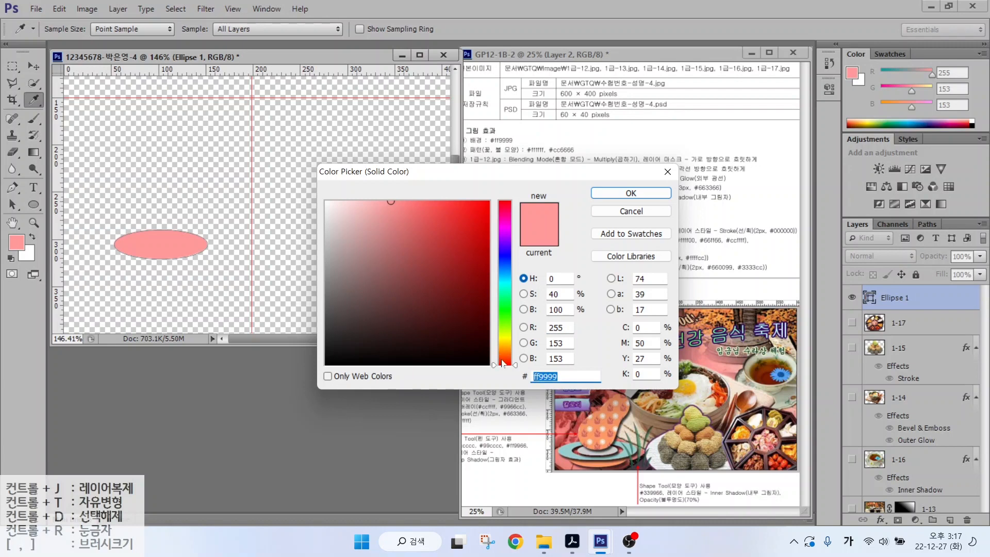
type("cccccc")
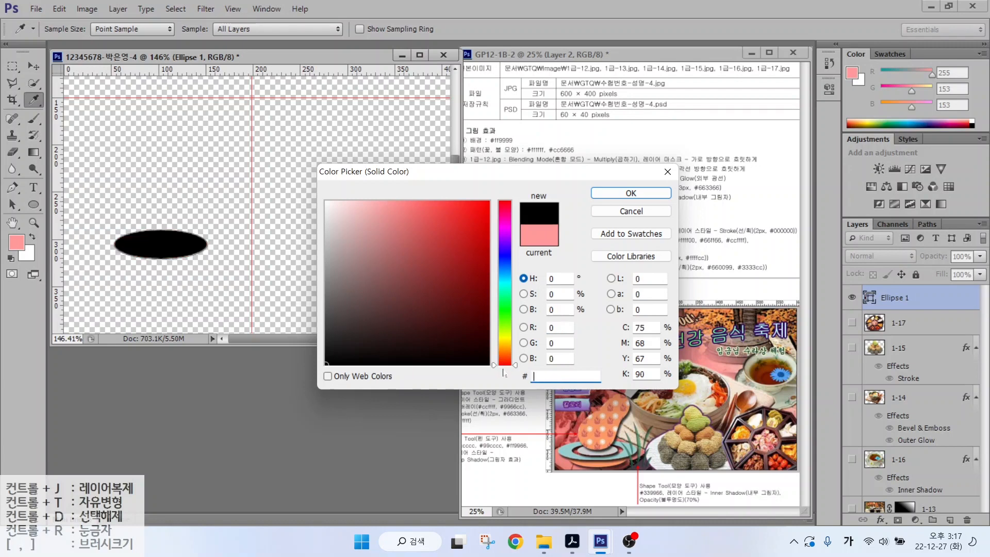
key("Return")
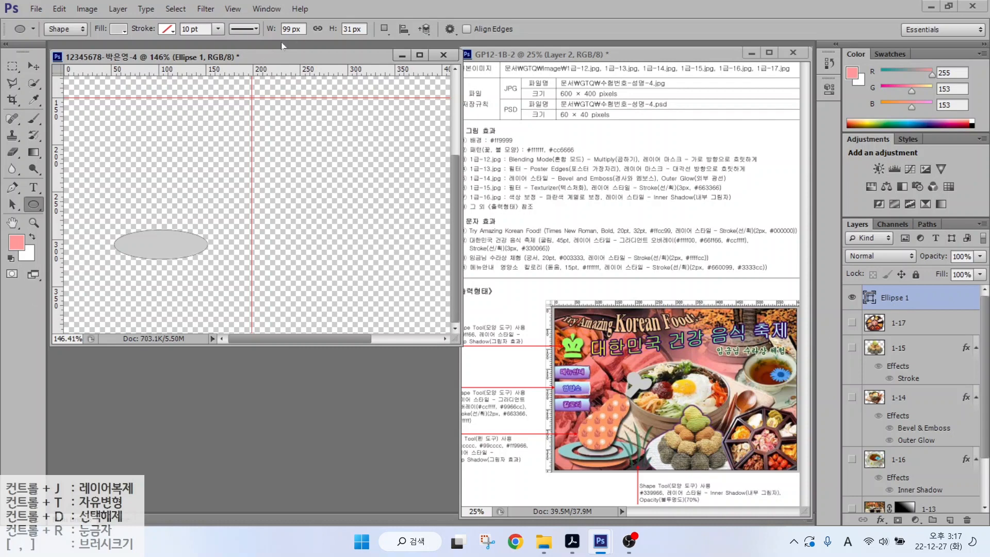
left_click(383, 29)
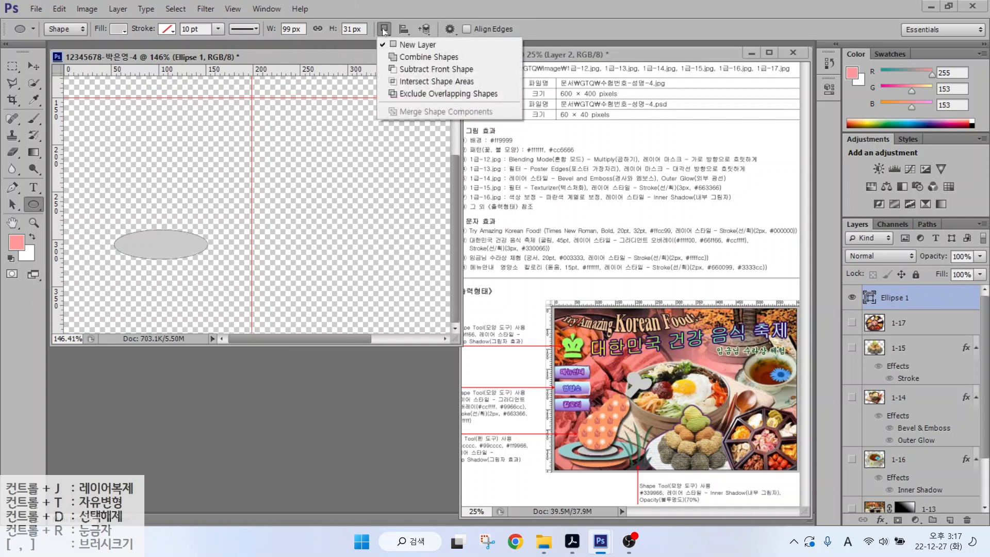
left_click(404, 45)
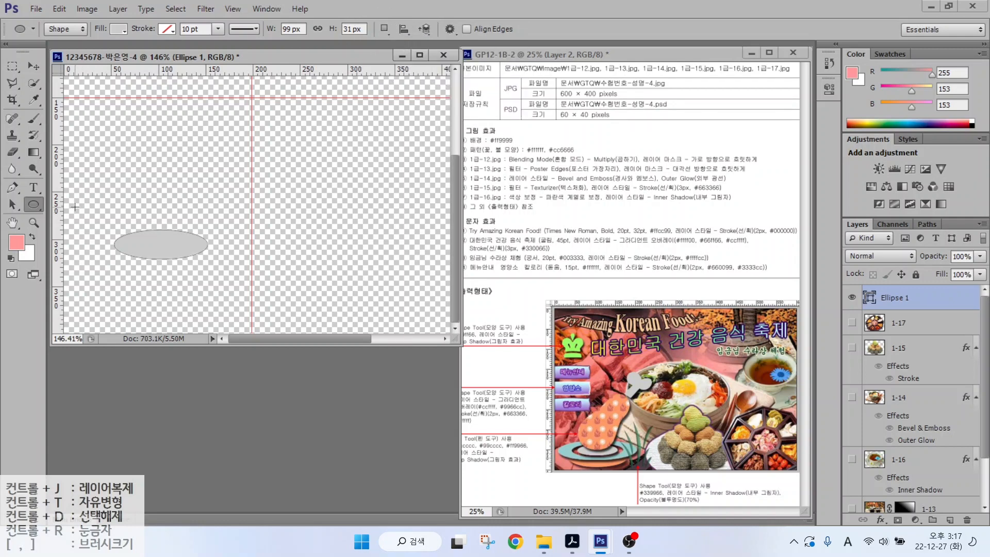
- Draw a larger 187 × 80 px ellipse filled light teal #99cccc
left_click_drag(74, 206, 253, 283)
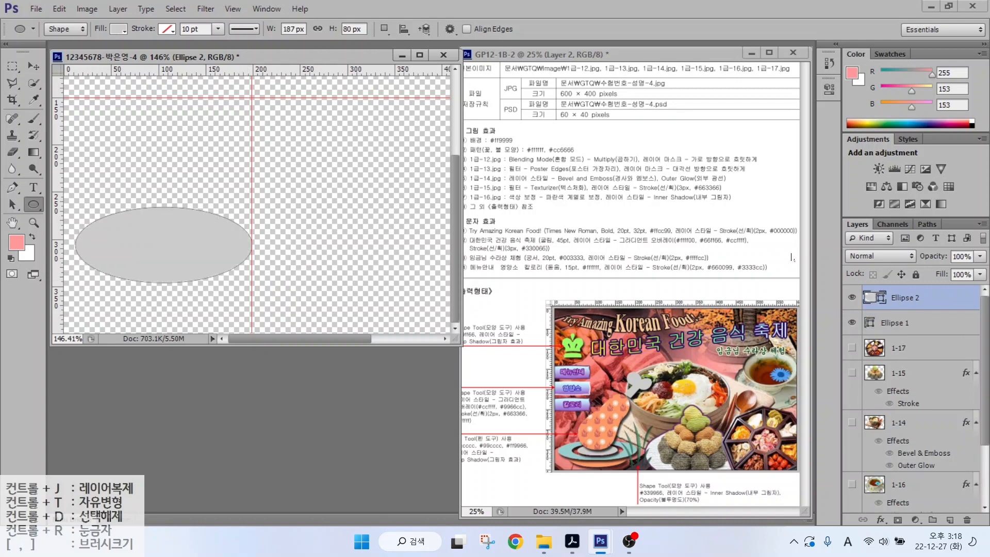
double_click(871, 298)
left_click(546, 377)
type("99cccc")
key("Return")
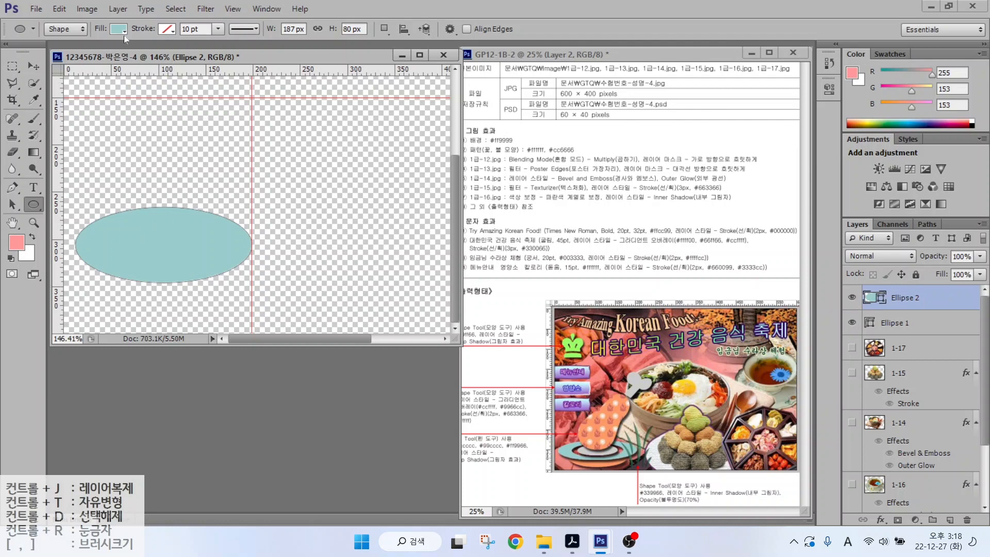
- Switch to Subtract Front Shape and cut a small oval out of the teal Ellipse 2
mouse_move(84, 32)
left_mouse_down()
mouse_move(41, 45)
mouse_move(98, 24)
mouse_move(149, 47)
left_mouse_up()
mouse_move(395, 29)
left_mouse_down()
mouse_move(382, 45)
mouse_move(380, 16)
mouse_move(396, 36)
left_mouse_up()
left_click_drag(424, 68, 392, 32)
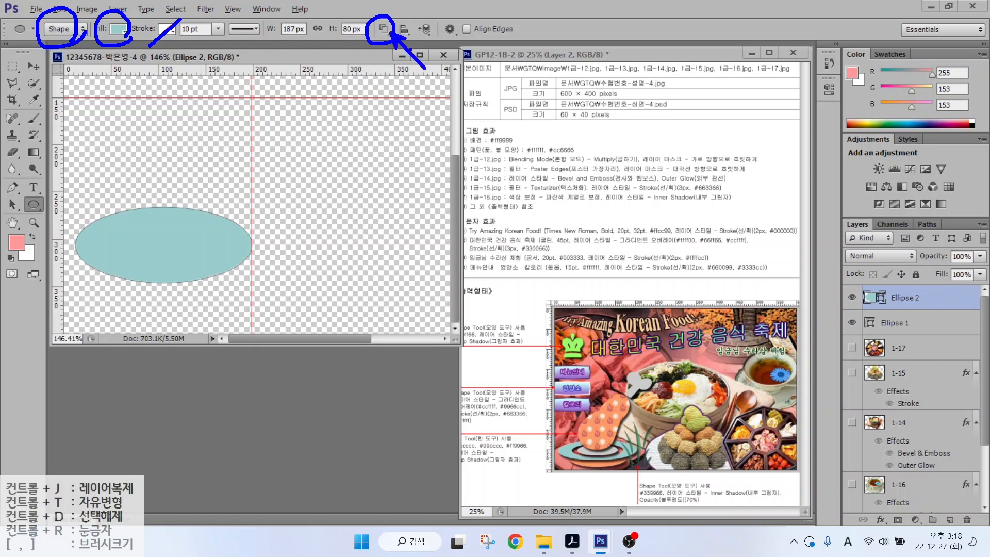
key("Escape")
left_click(384, 30)
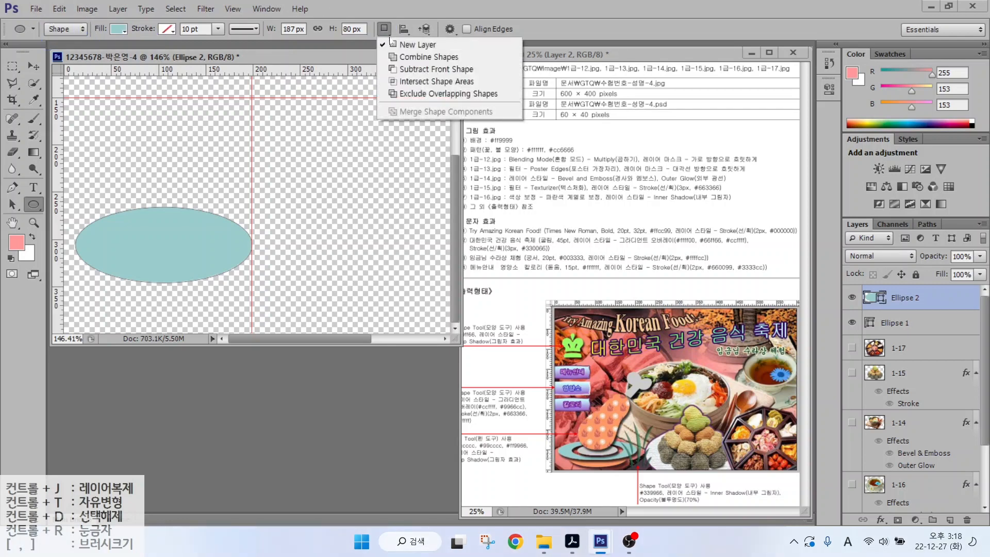
left_click(415, 70)
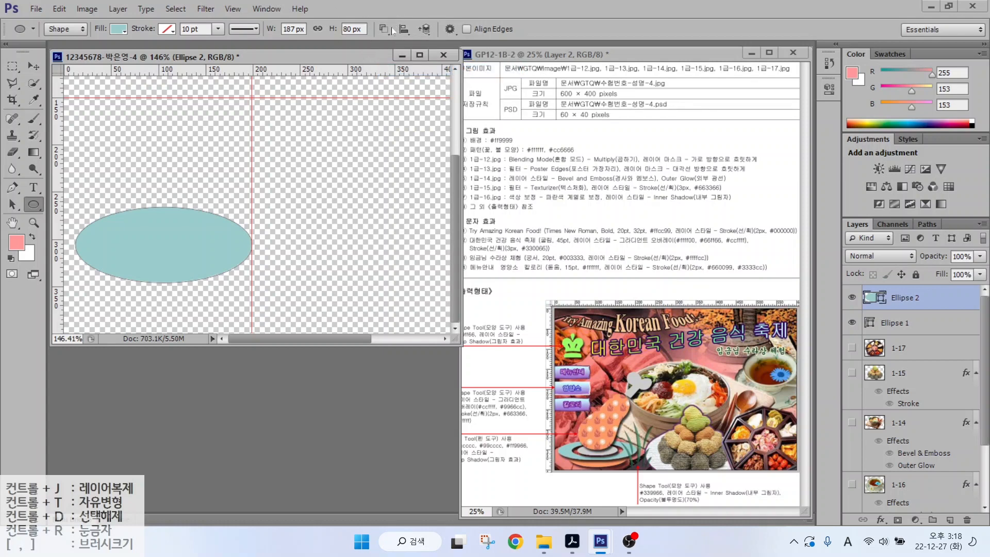
left_click(912, 324)
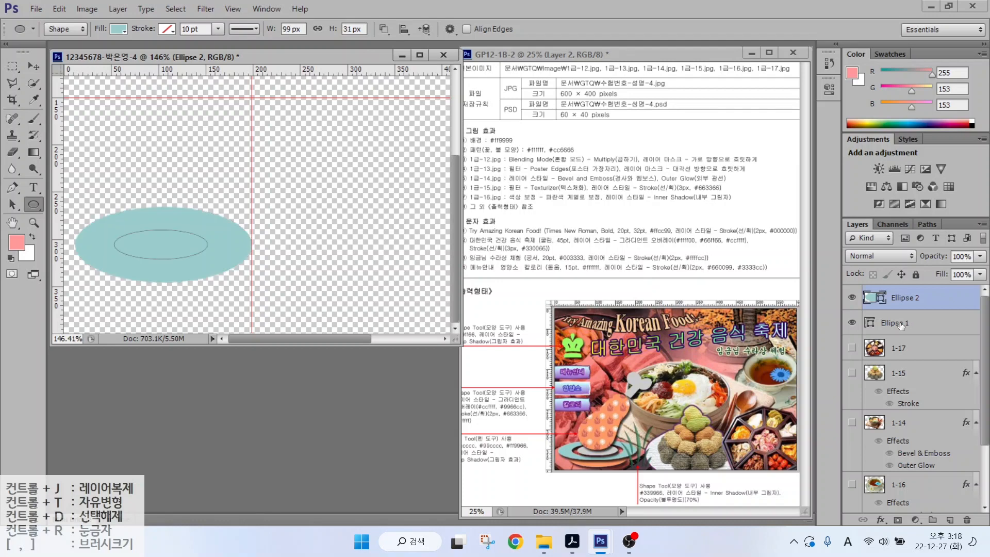
left_click(912, 299)
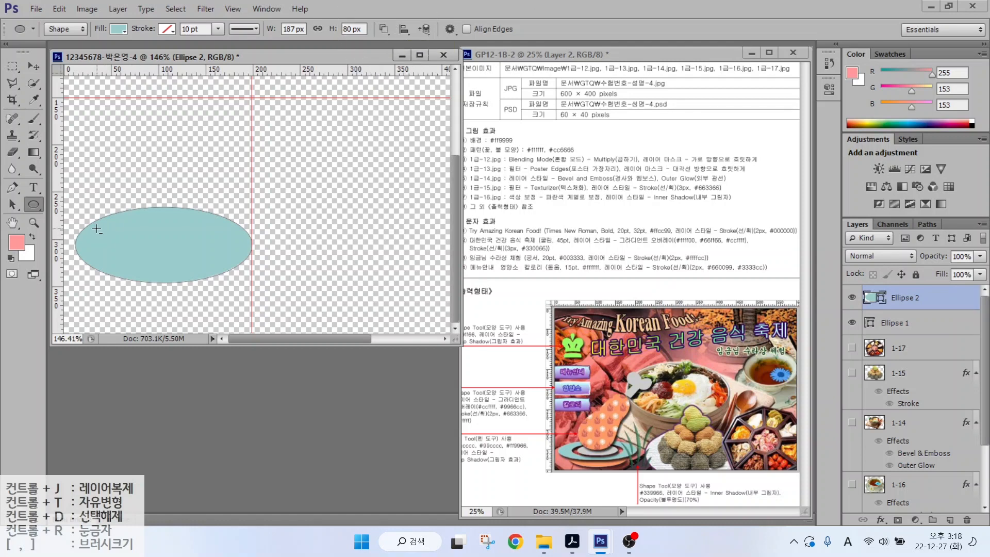
left_click_drag(95, 227, 227, 268)
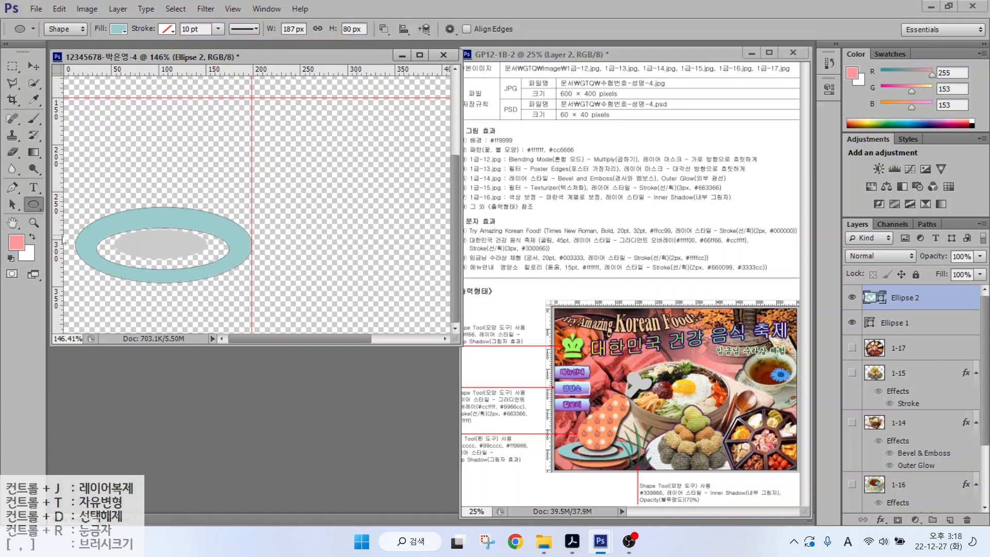
left_click(13, 205)
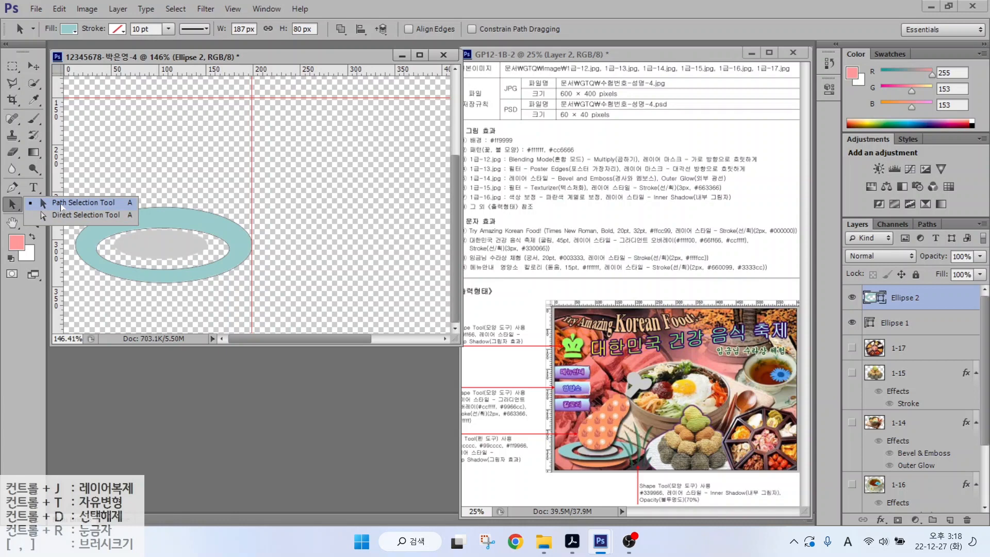
- Nudge the inner oval hole upward with the Path Selection tool
left_click(62, 207)
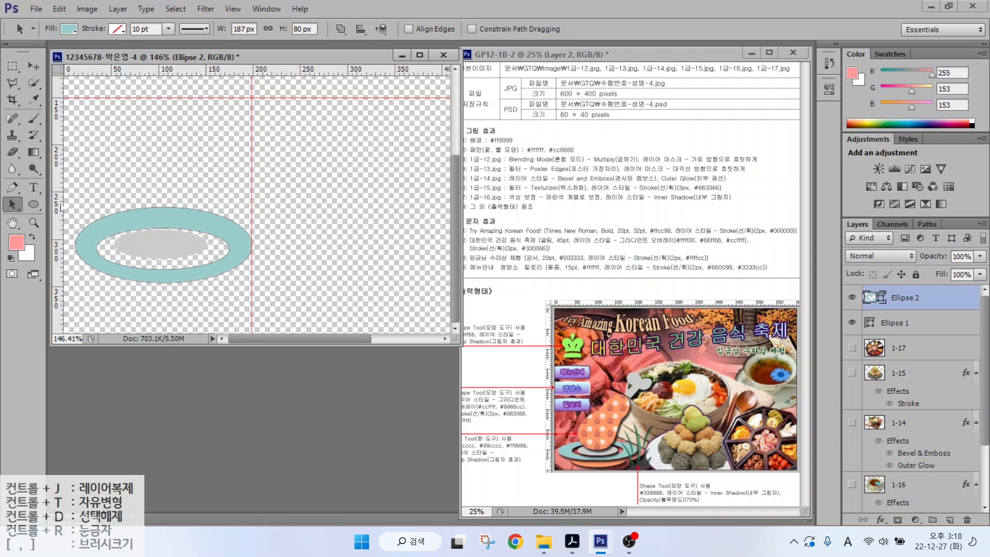
left_click(112, 239)
key("Up")
key("Up")
key("Up")
key("Up")
key("Up")
key("Up")
key("Up")
key("Up")
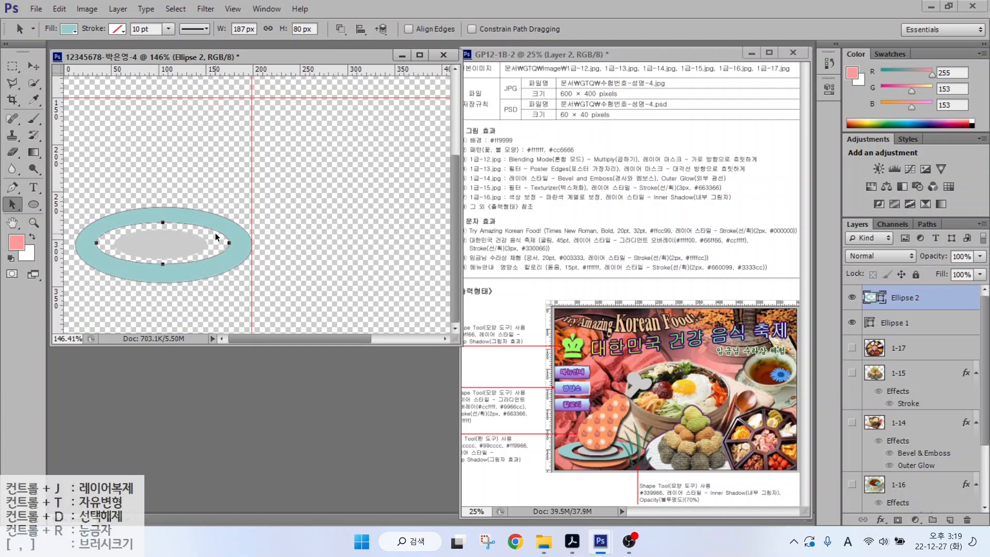
- Narrow the hole by pulling its left and right anchors inward
left_click(13, 204)
left_click(58, 216)
left_click(101, 189)
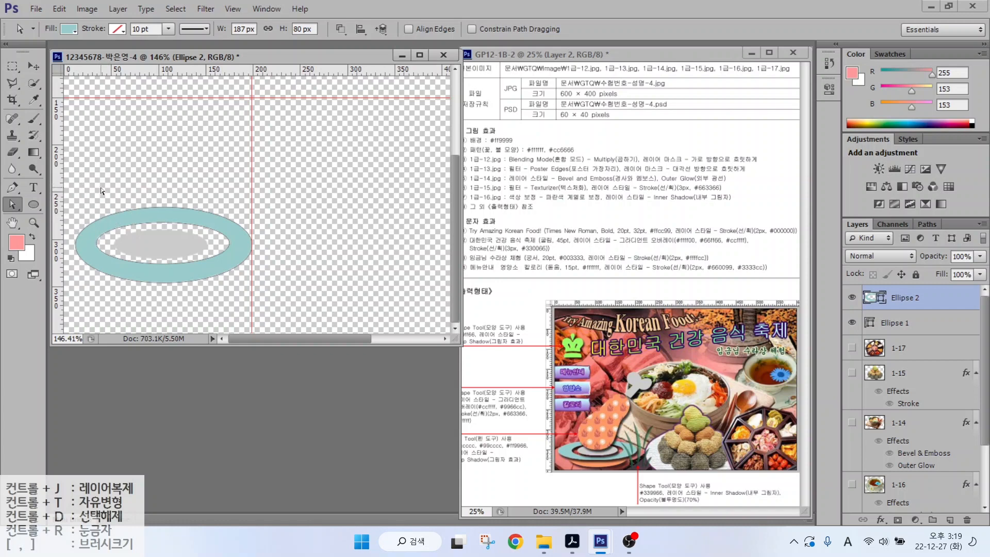
left_click(97, 245)
left_click_drag(98, 242, 105, 246)
left_click(228, 242)
left_click_drag(229, 244, 217, 243)
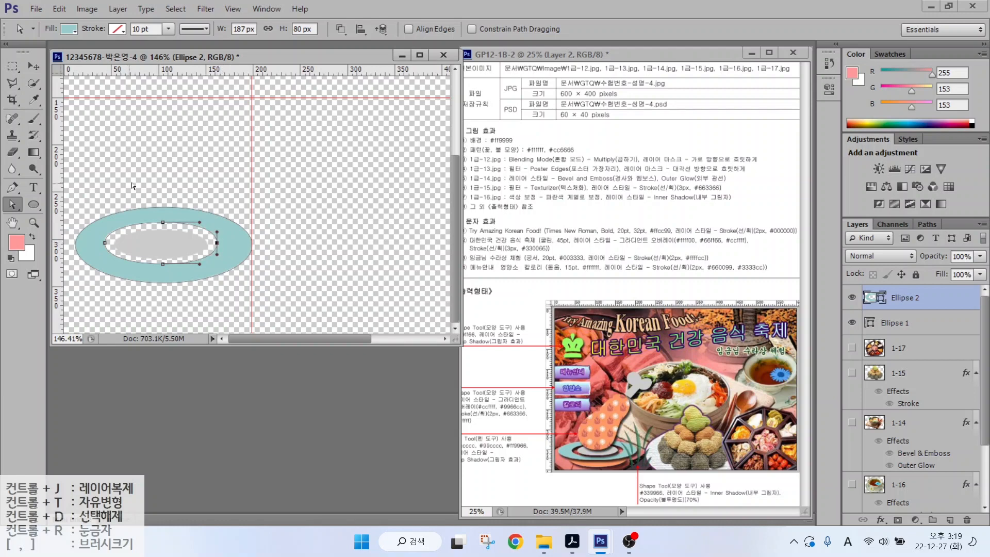
left_click(160, 185)
- Return to the Ellipse tool with path operations set back to New Layer
left_click(33, 204)
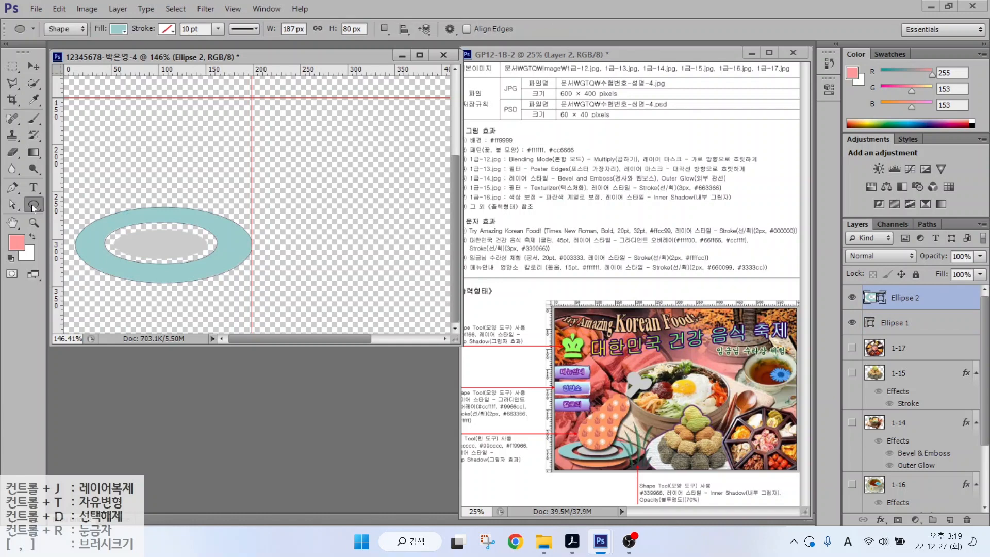
left_click(59, 30)
left_click(384, 28)
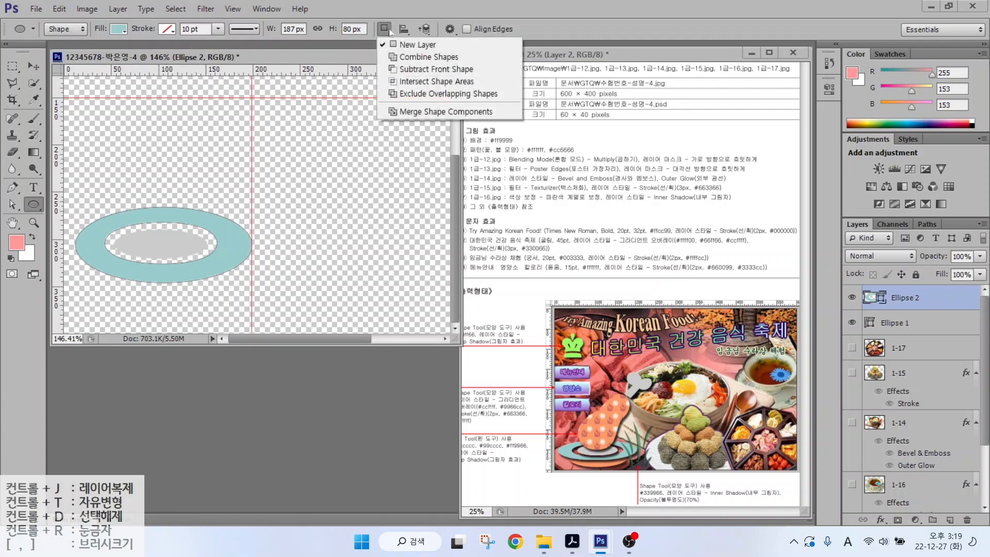
left_click(412, 45)
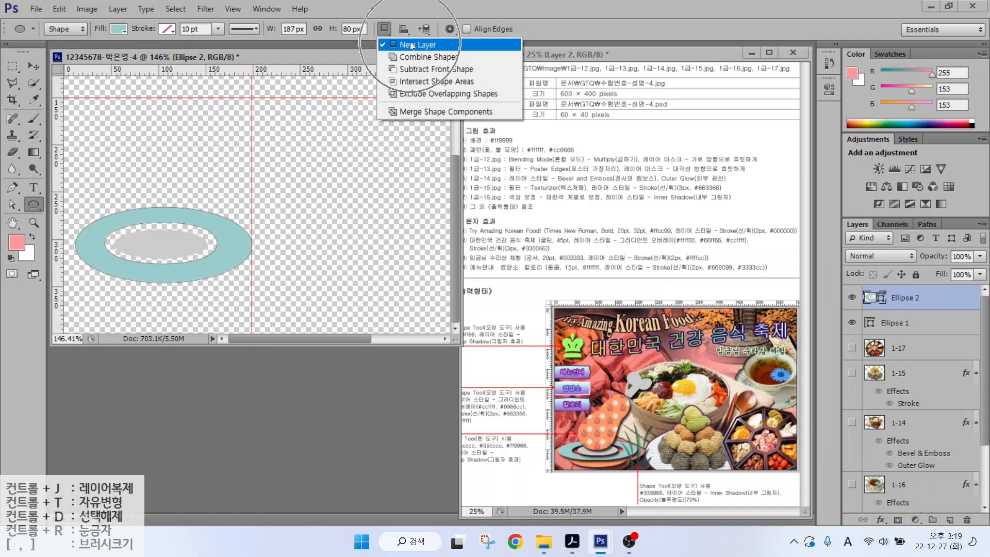
- Draw a 152 × 67 px ellipse below the ring and fill it orange #ff9966
left_click(603, 465)
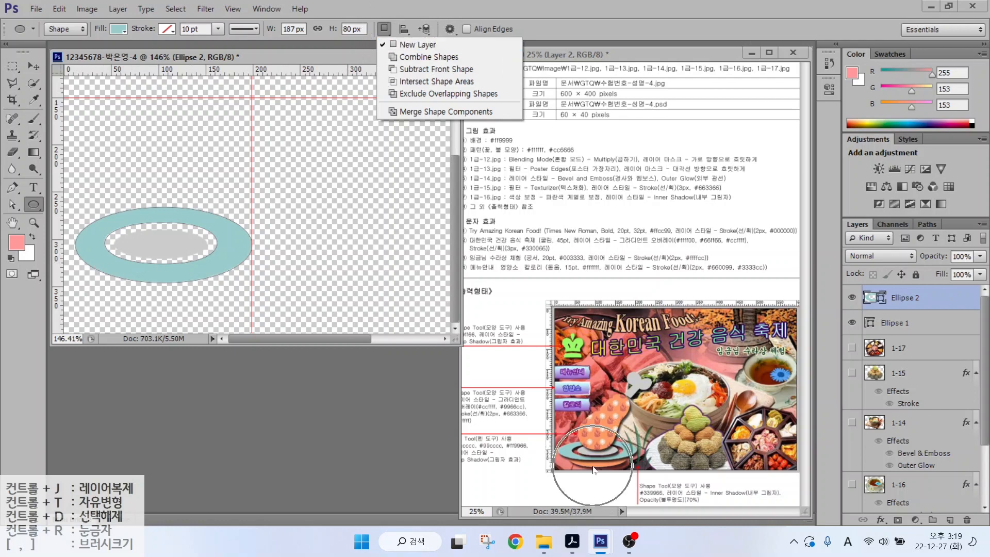
left_click(97, 246)
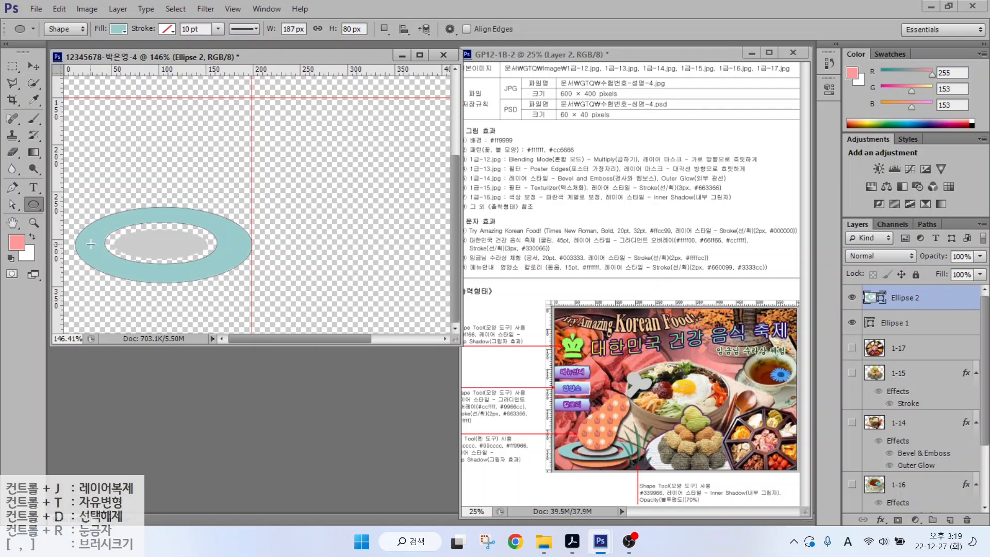
left_click_drag(90, 243, 233, 307)
double_click(872, 298)
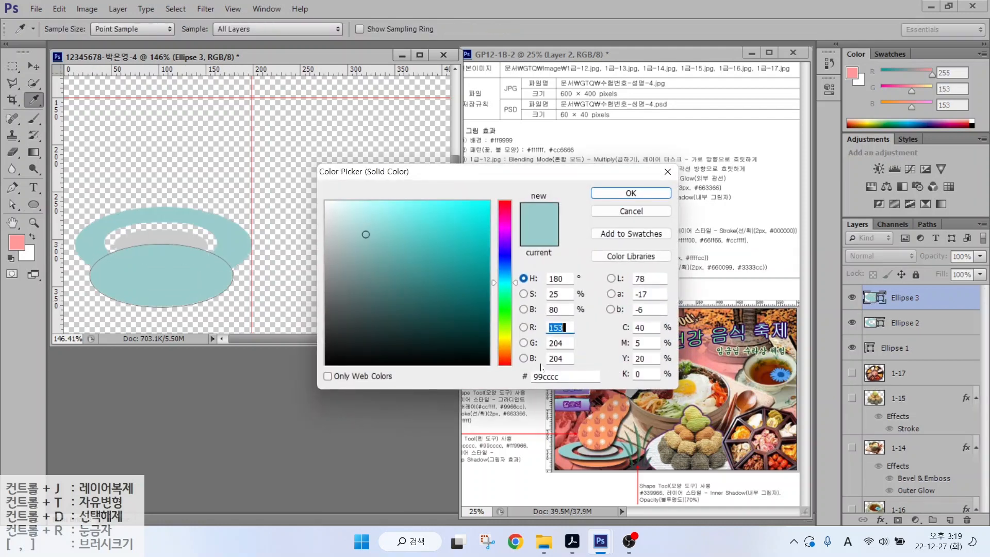
type("ff9966")
key("Return")
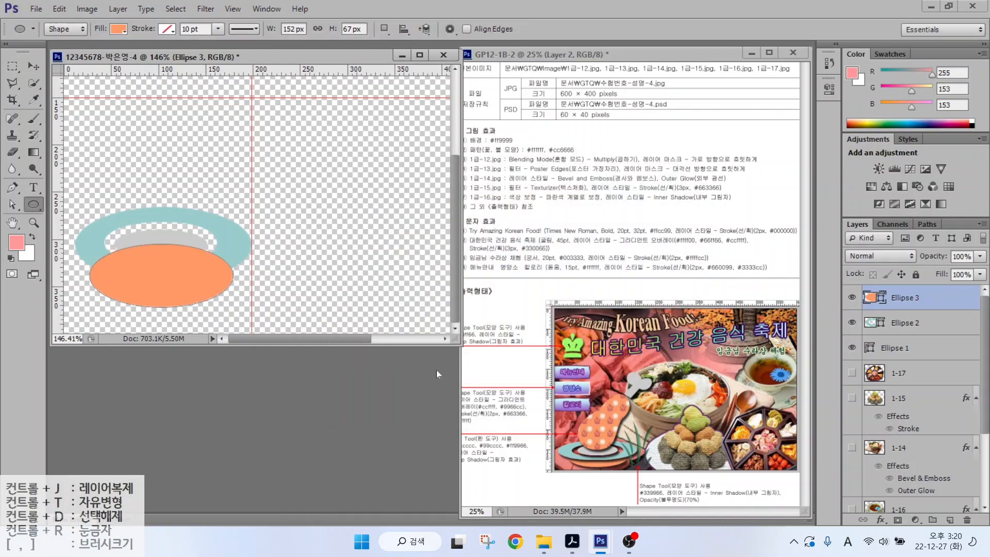
key("alt")
mouse_move(576, 462)
left_mouse_down()
mouse_move(620, 463)
mouse_move(633, 457)
mouse_move(629, 440)
mouse_move(578, 438)
mouse_move(558, 450)
mouse_move(584, 467)
left_mouse_up()
key("Escape")
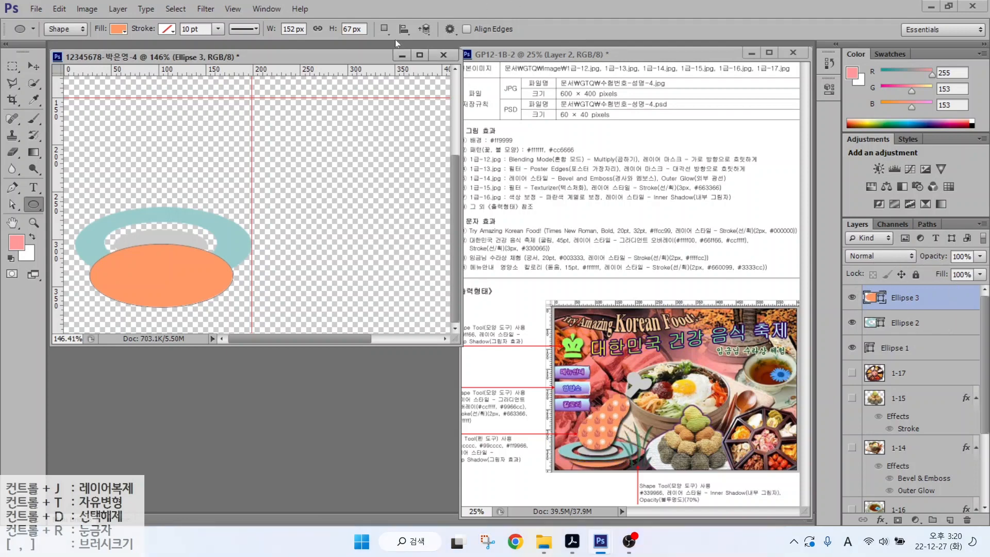
- Cut the orange ellipse's top away with a larger subtracted oval, nudged slightly up
left_click(384, 28)
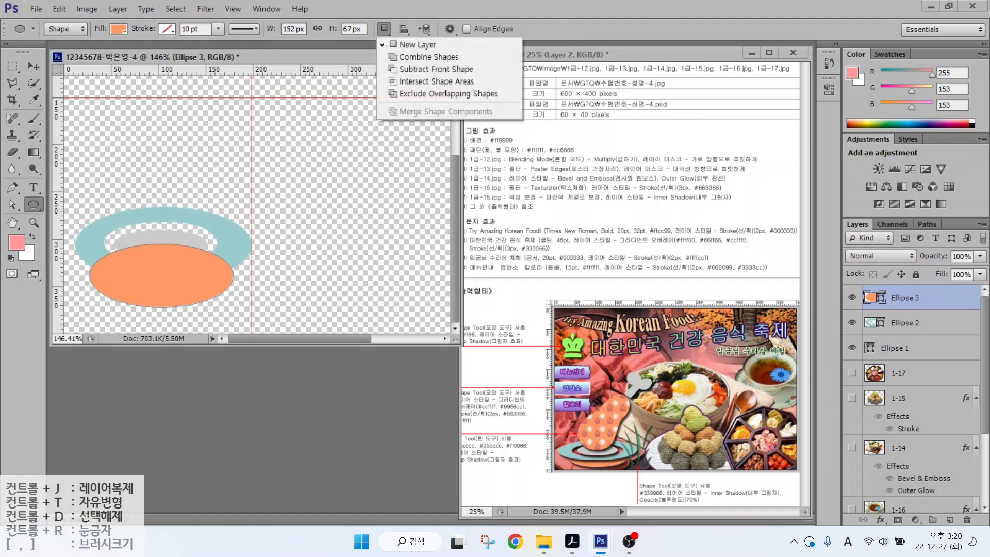
left_click(404, 69)
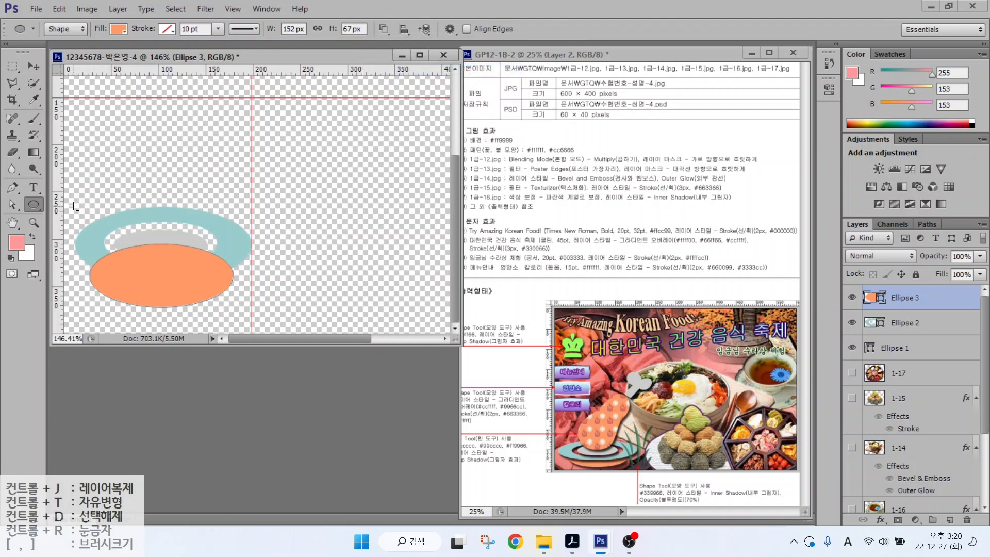
left_click_drag(76, 206, 250, 289)
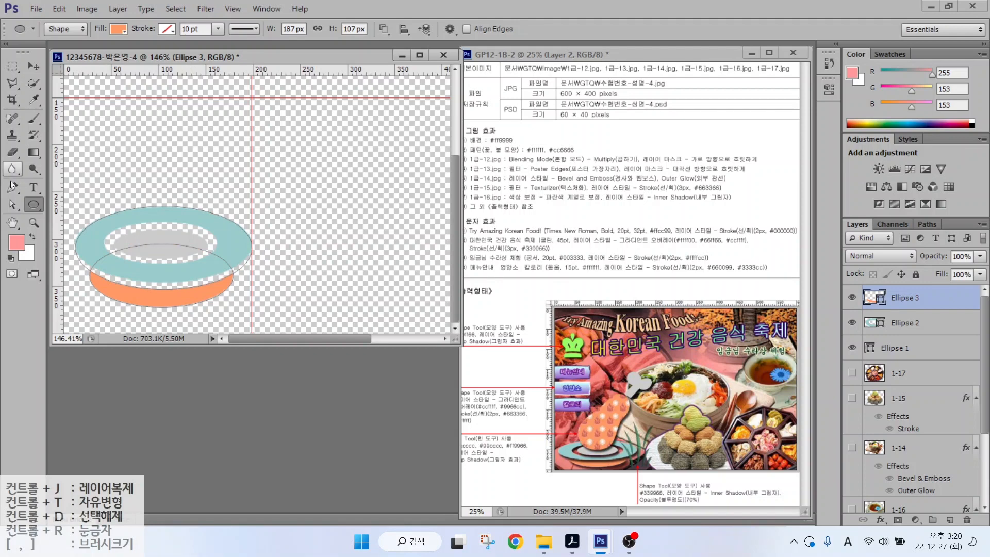
left_click(13, 204)
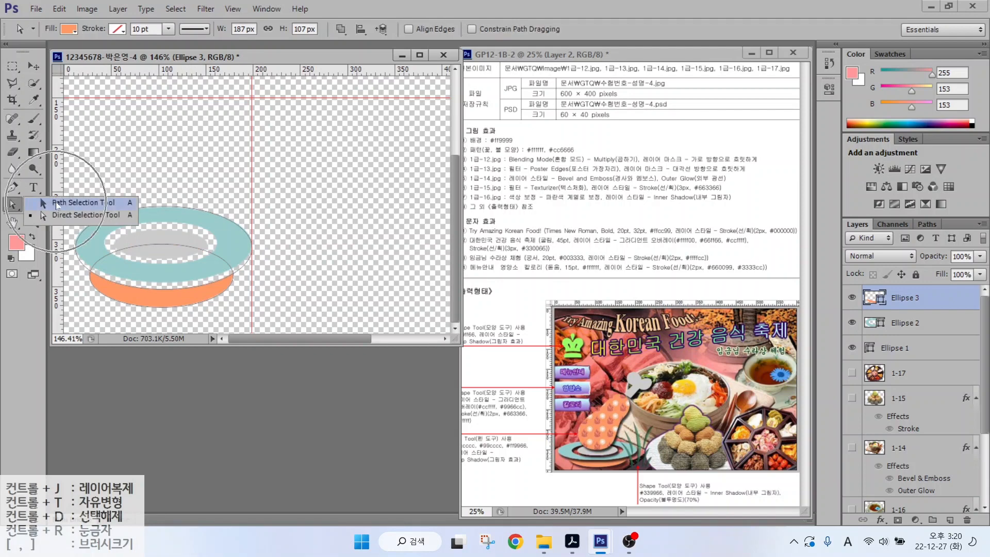
left_click(57, 203)
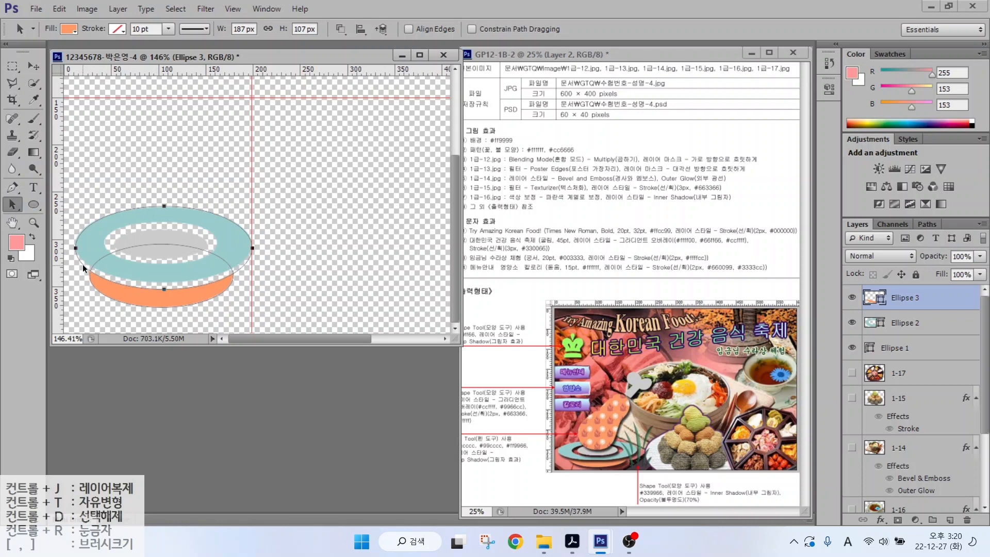
key("Up")
key("Up")
key("Up")
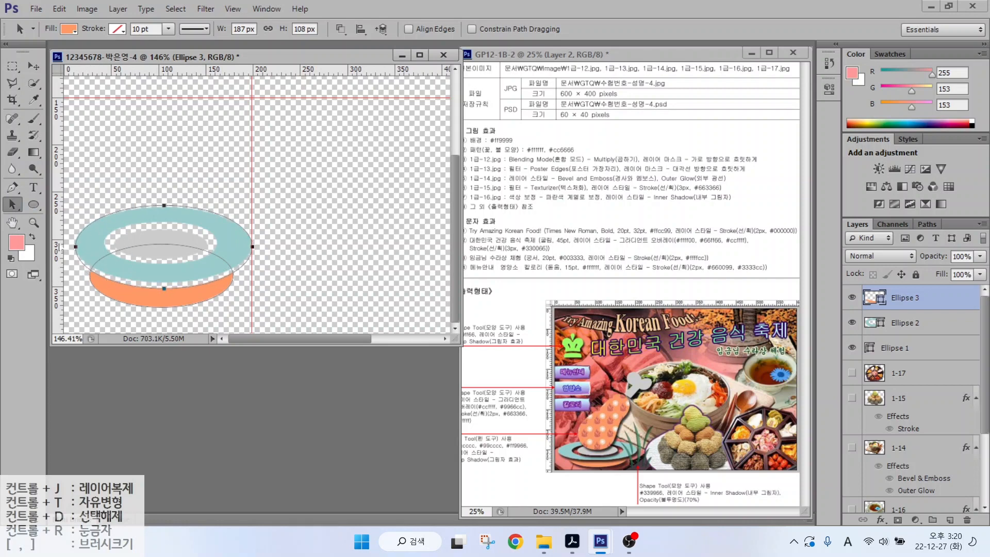
- Try moving the cutting oval's left anchor, revert it, and reselect Ellipse 3
left_click(12, 205)
left_click(46, 215)
left_click(83, 267)
left_click(74, 246)
left_click_drag(74, 246, 73, 247)
key("Return")
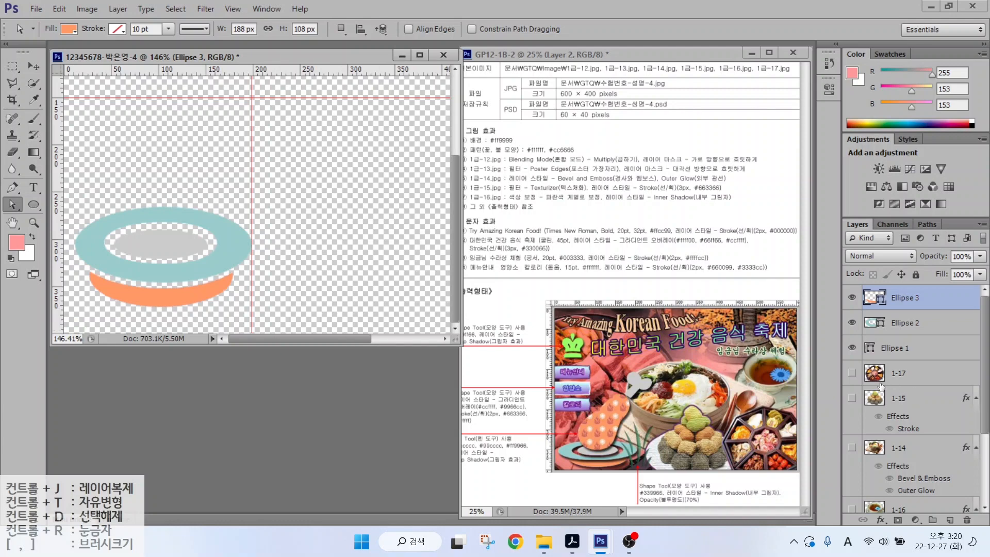
left_click(899, 349)
left_click(902, 325)
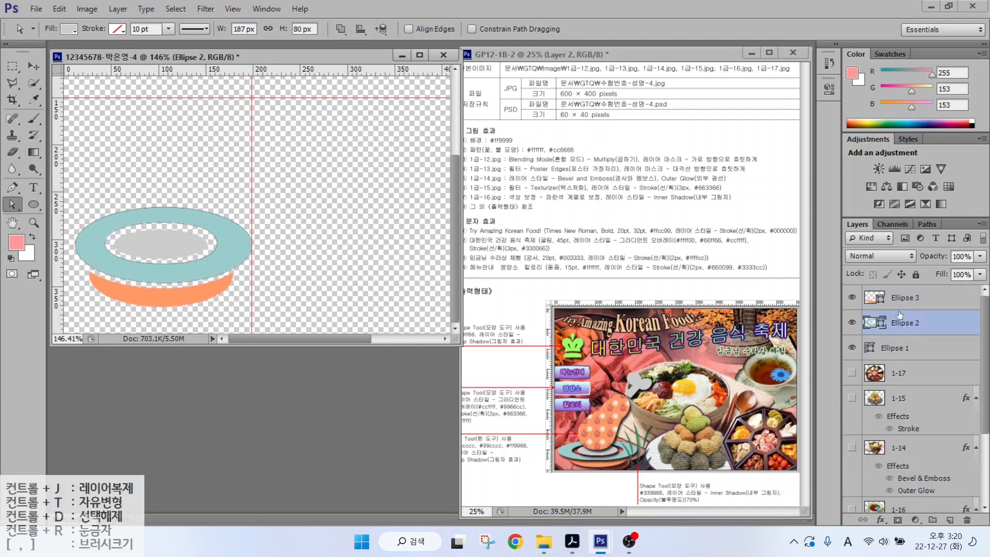
left_click(902, 299)
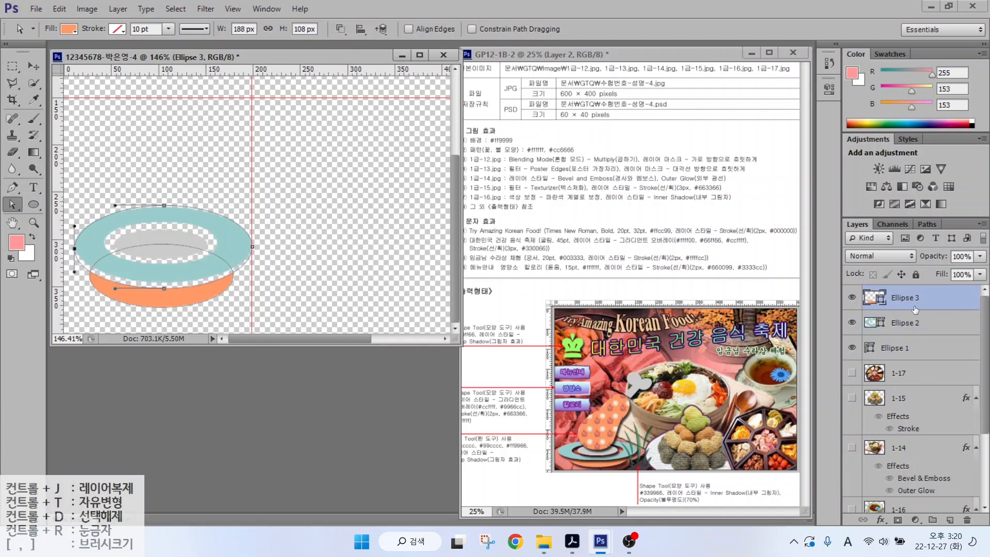
left_click(219, 192)
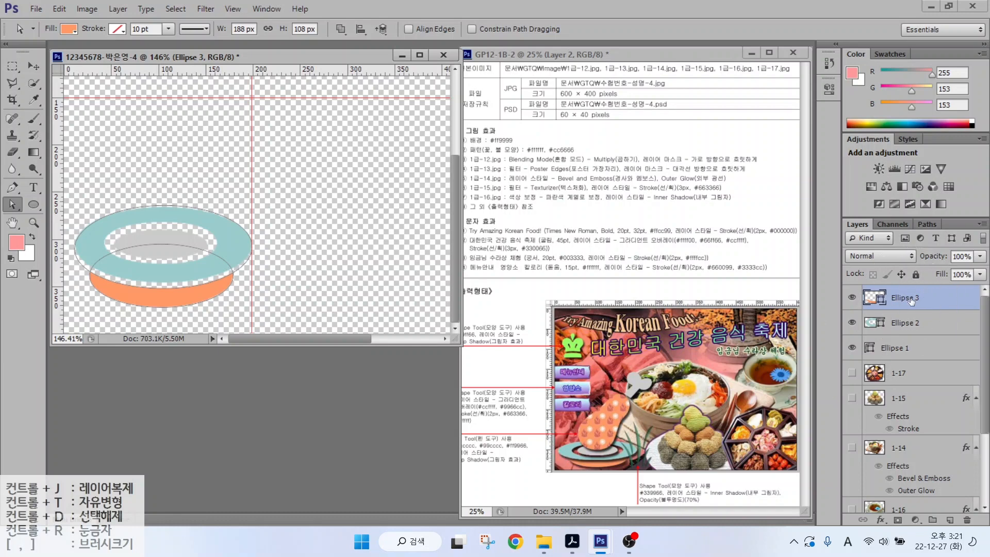
- Set the Pen to Combine Shapes and start an orange outline rising from the ring
left_click(13, 187)
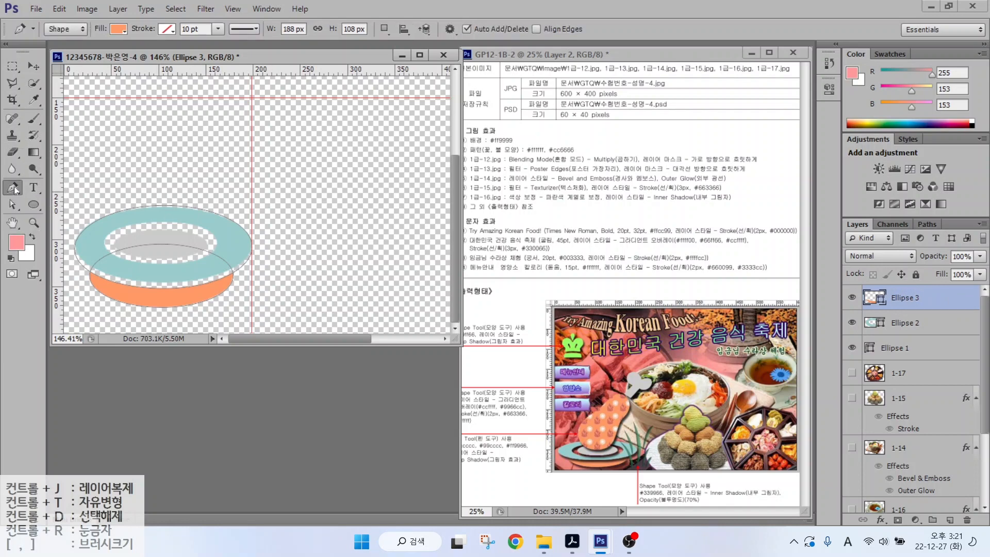
left_click(385, 30)
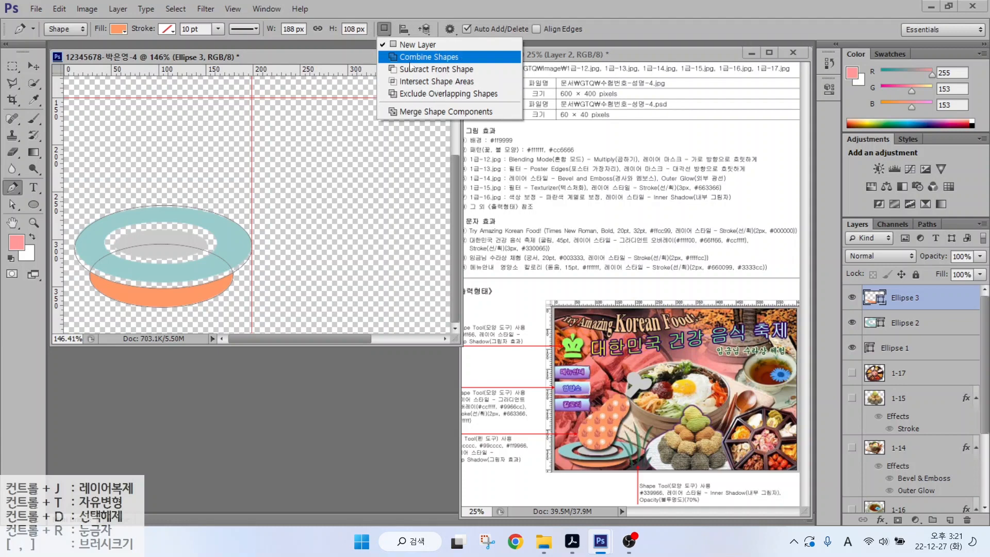
left_click(409, 59)
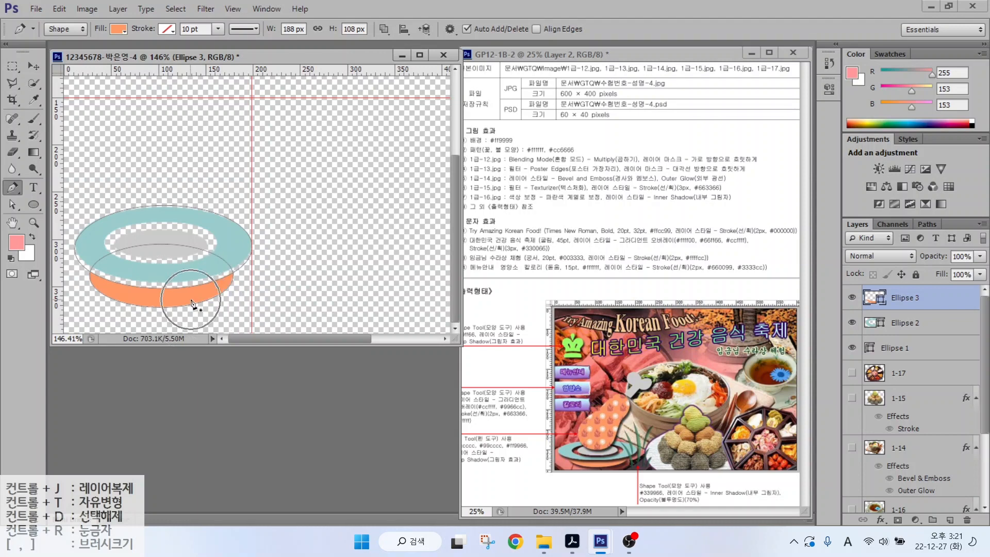
left_click(144, 241)
left_click(117, 202)
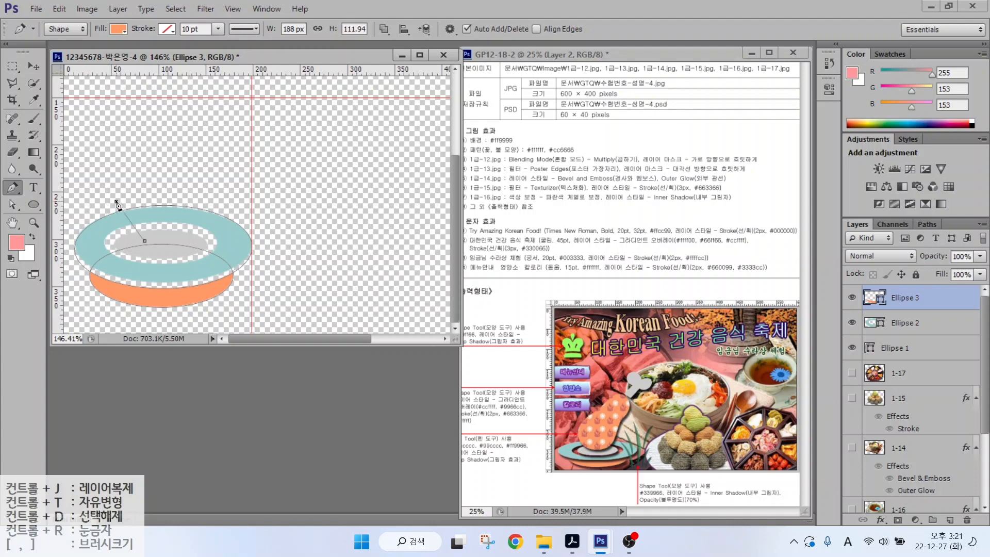
left_click(133, 164)
left_click(174, 155)
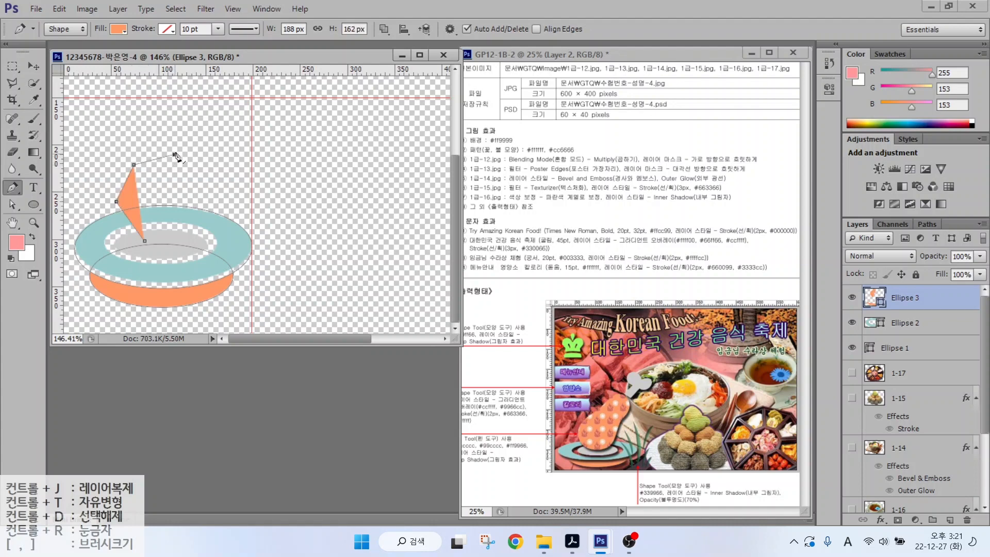
- Add the top and right-side corners and close the orange polygon at its start
left_click(186, 129)
left_click(217, 119)
left_click(241, 142)
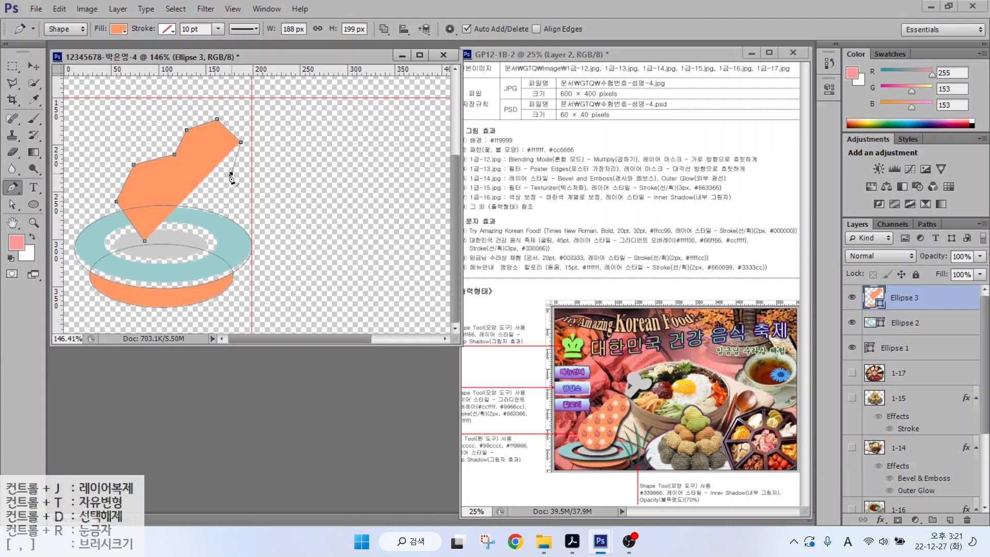
left_click(231, 174)
left_click(205, 185)
left_click(200, 213)
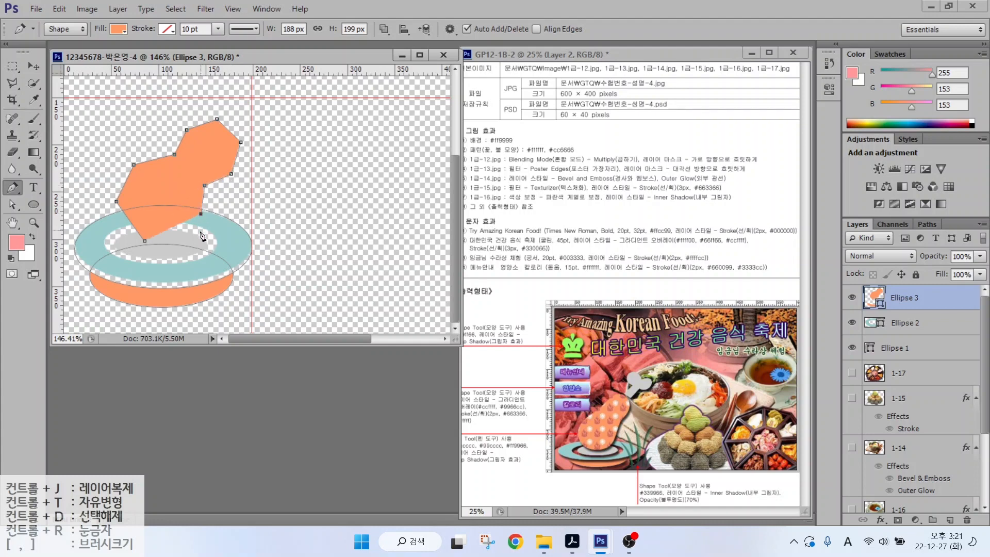
left_click(146, 241)
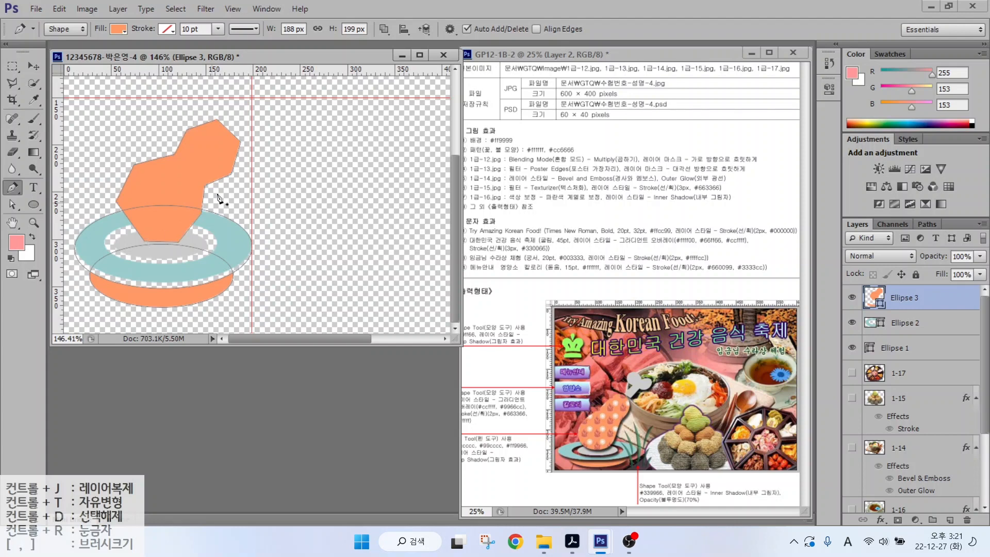
left_click(14, 189)
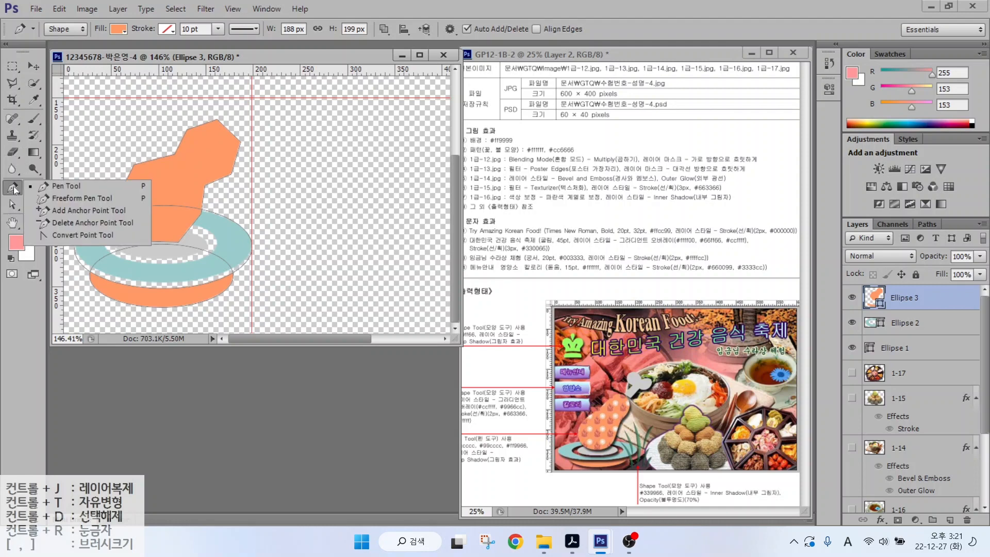
- Round the orange polygon's corners into smooth curves and fine-tune its neck anchors
left_click(47, 235)
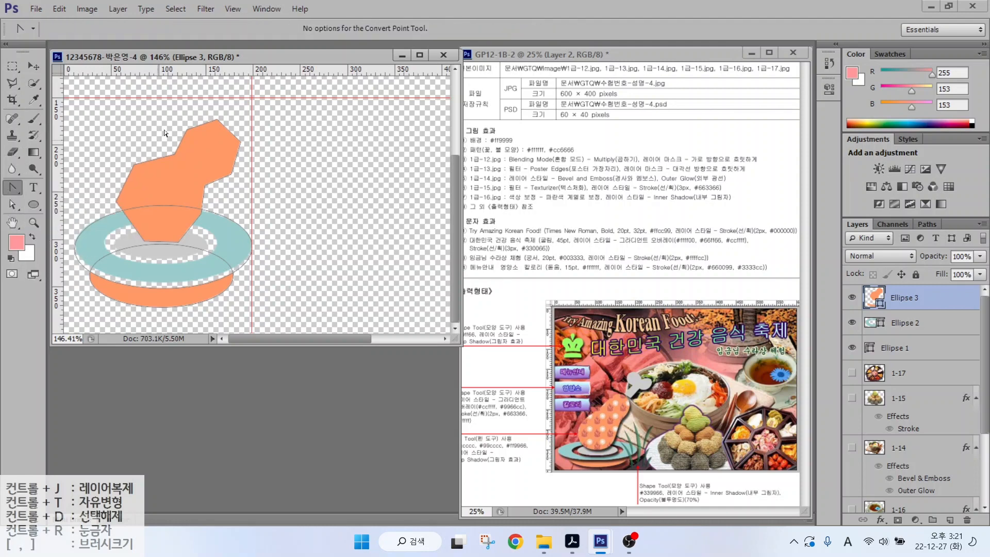
left_click(132, 165)
left_click_drag(143, 157, 183, 147)
left_click_drag(216, 119, 225, 121)
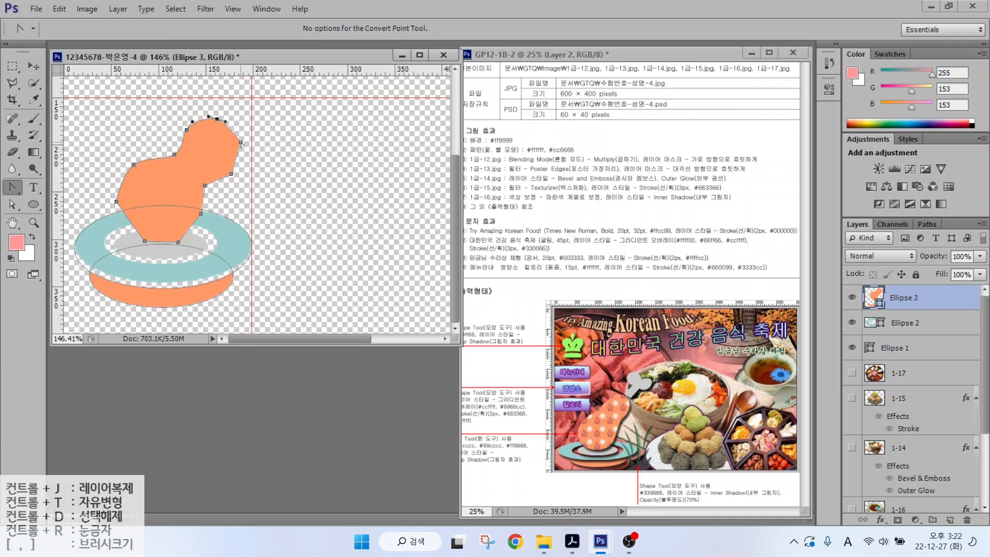
left_click_drag(201, 214, 196, 226)
left_click_drag(178, 242, 132, 237)
left_click_drag(117, 202, 115, 184)
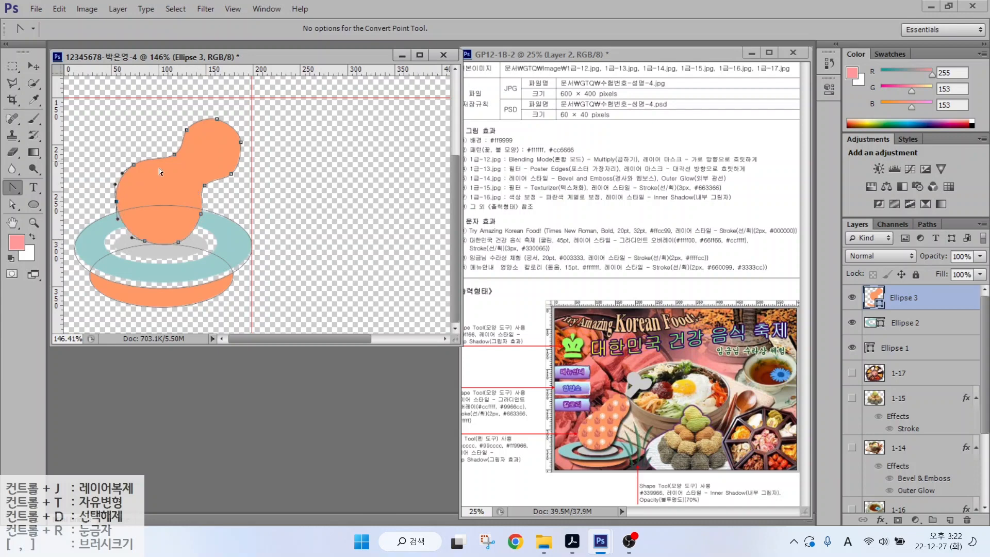
left_click(12, 204)
left_click_drag(174, 153, 169, 150)
left_click_drag(204, 185, 208, 187)
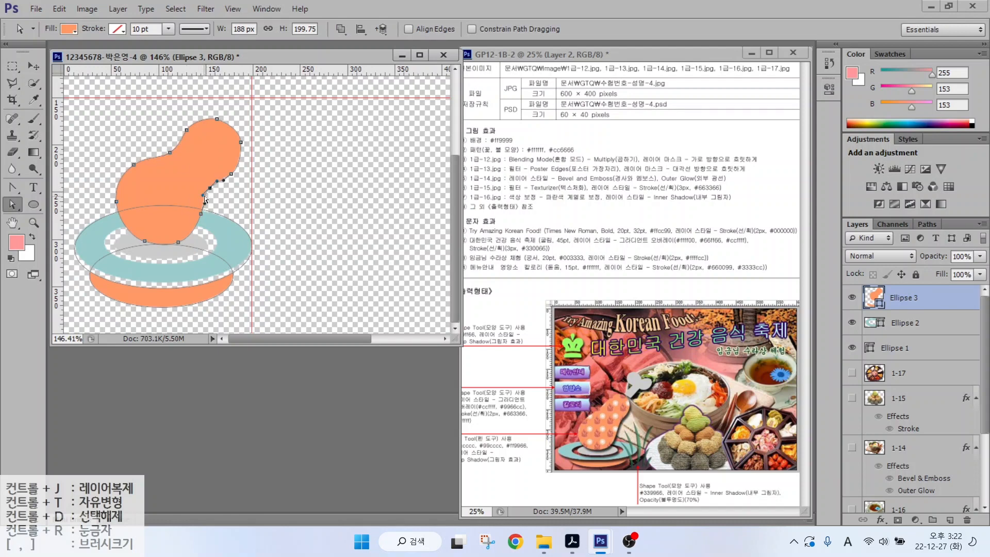
- Toggle the orange shape layer's visibility to compare, leaving it shown
left_click(852, 297)
left_click(852, 298)
left_click(851, 297)
left_click(851, 298)
left_click(852, 297)
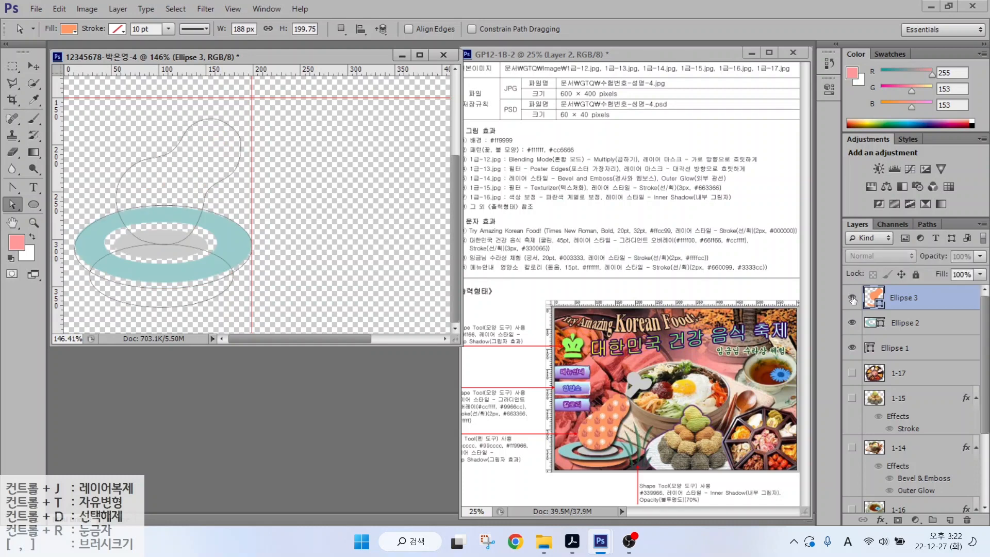
left_click(852, 297)
left_click(852, 297)
left_click(852, 297)
left_click(851, 297)
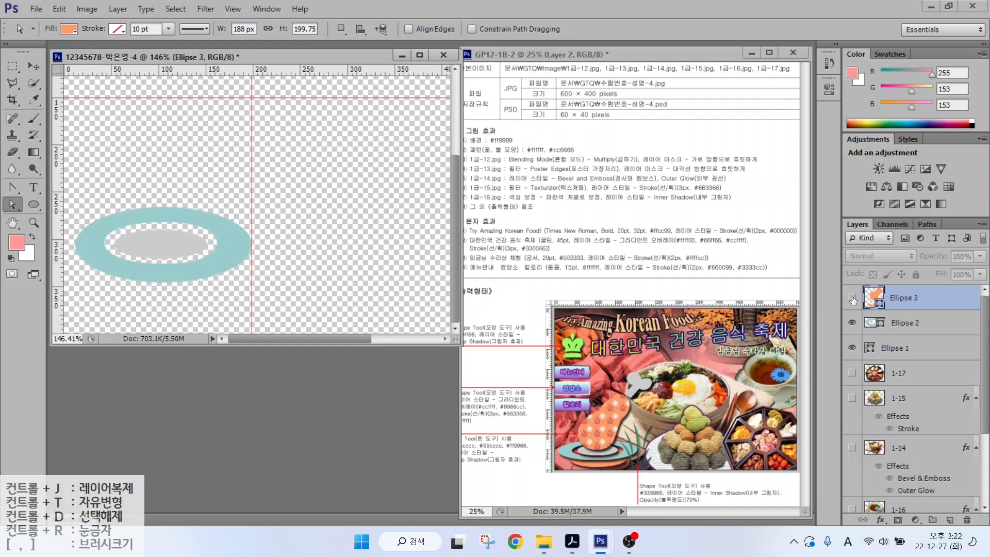
left_click(851, 298)
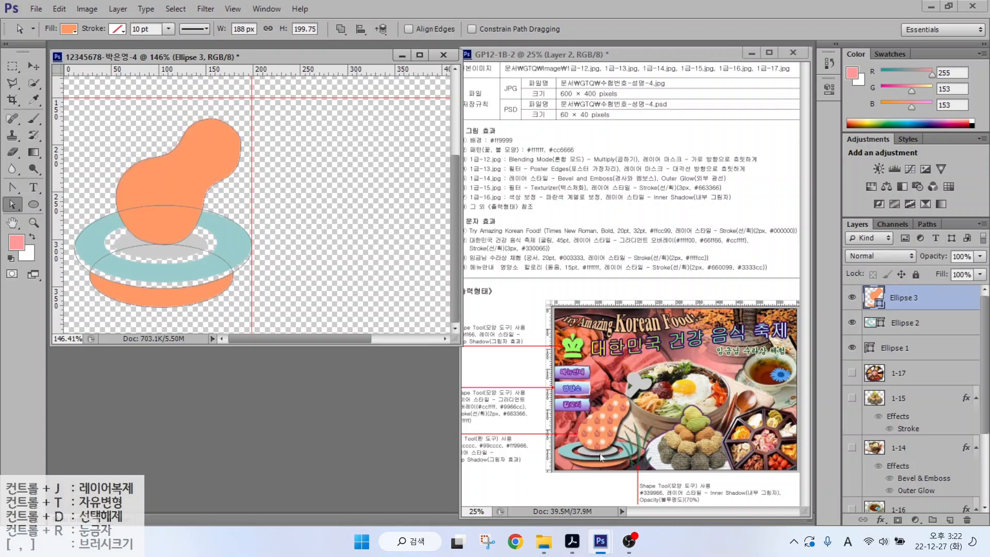
- Toggle the grey Ellipse 1 layer to check it, then make it the active layer
left_click(851, 348)
left_click(851, 348)
left_click(851, 347)
left_click(852, 348)
left_click(852, 348)
left_click(852, 348)
left_click(908, 349)
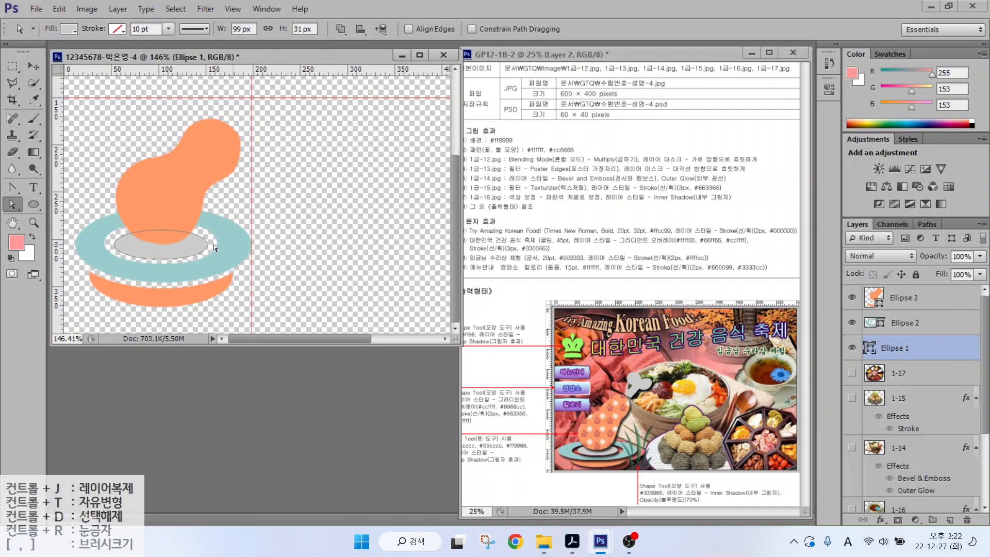
- Set the Pen to Combine Shapes and start a grey outline near the canvas top
left_click_drag(16, 187, 56, 188)
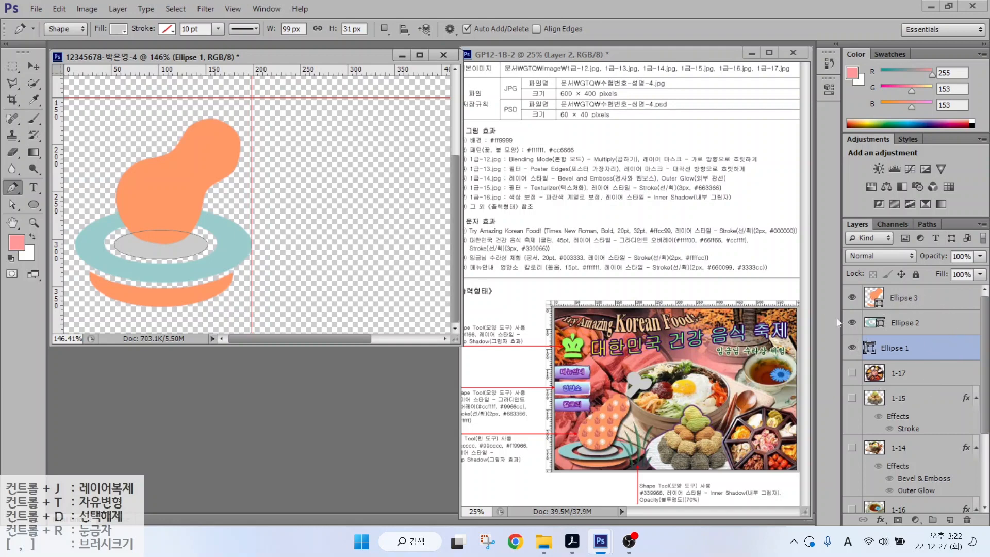
left_click(387, 30)
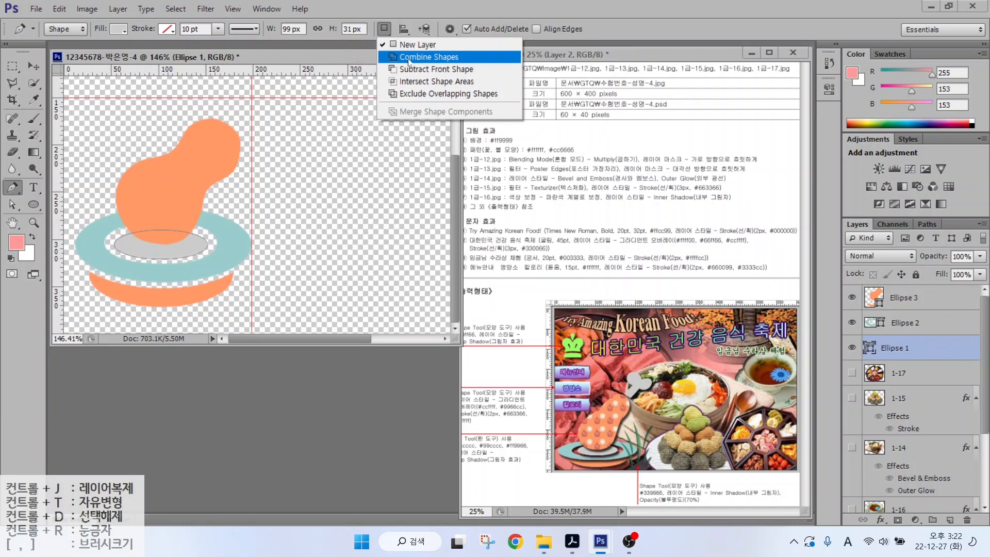
left_click(408, 60)
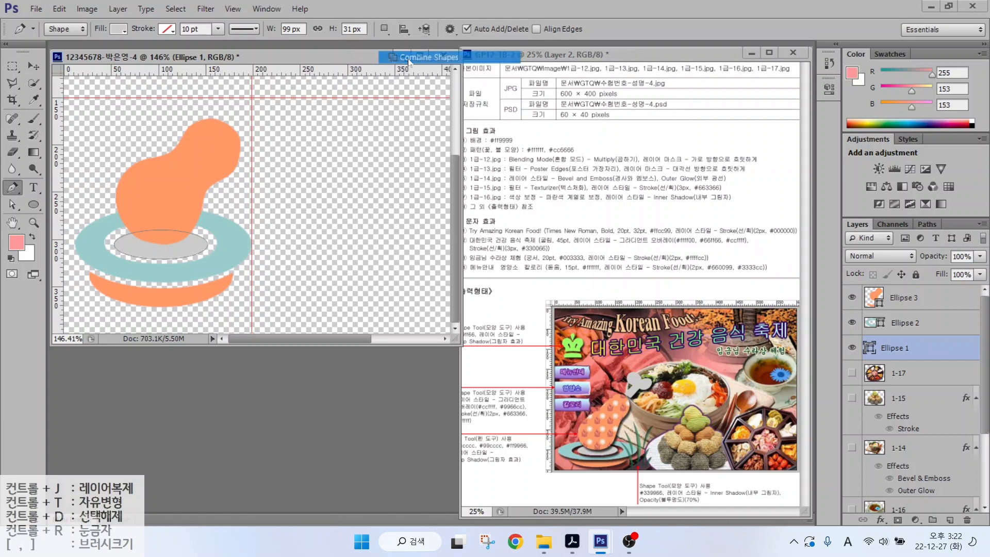
left_click(235, 123)
left_click(246, 110)
left_click(227, 98)
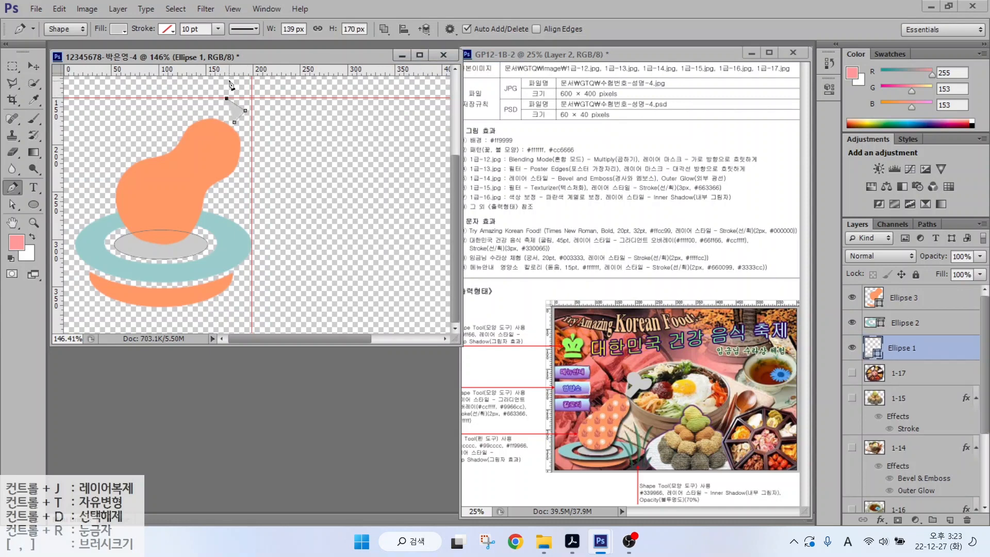
left_click(229, 80)
- Add the remaining corners and close the grey polygon at its starting point
left_click(263, 105)
left_click(292, 109)
left_click(293, 131)
left_click(264, 135)
left_click(234, 122)
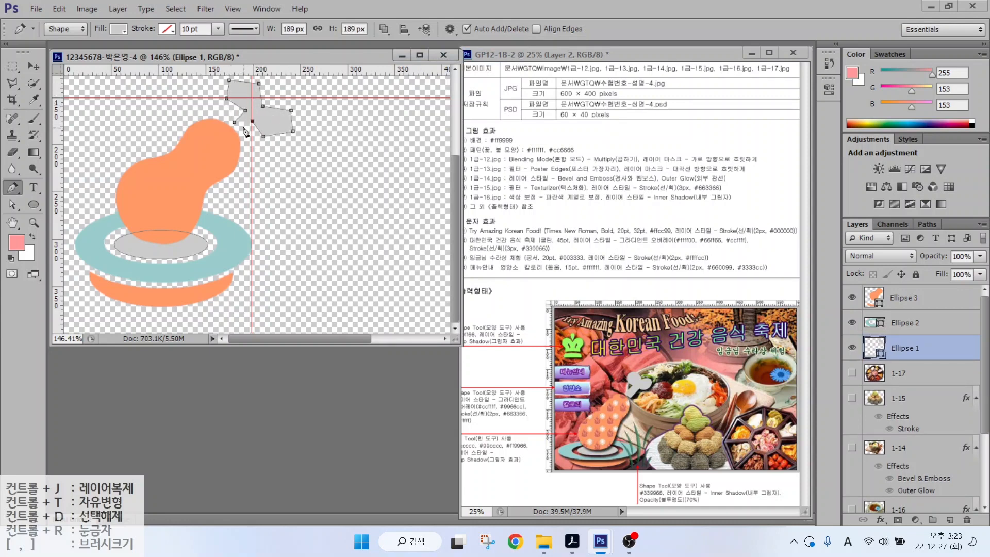
left_click(14, 190)
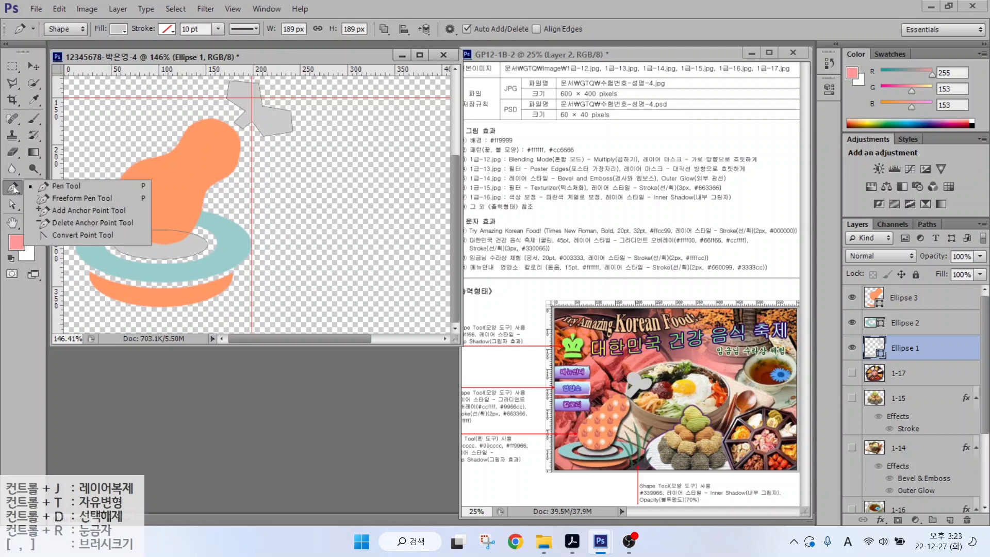
- Convert the grey polygon's top-left and bottom-right corners into smooth curves
left_click(58, 235)
left_click_drag(230, 82, 236, 126)
left_click_drag(292, 186, 274, 195)
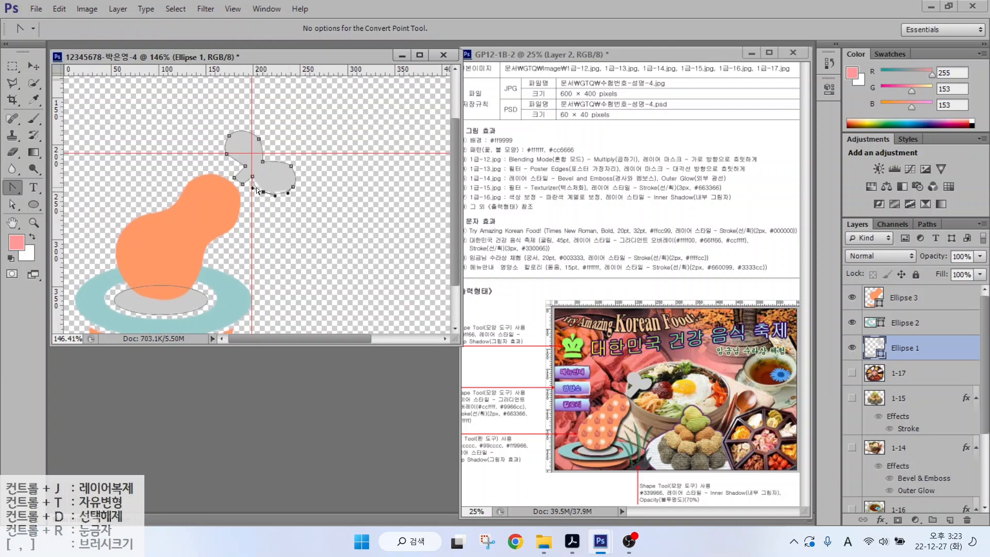
- Adjust the grey shape's anchors to flatten the top curve and narrow the right lobe
left_click(13, 204)
left_click(228, 153)
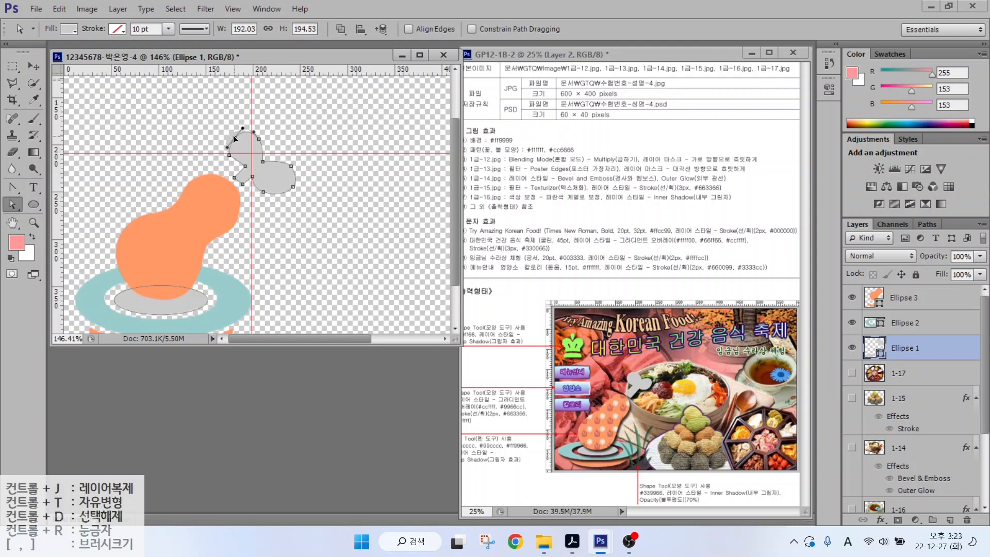
left_click_drag(233, 135, 236, 139)
left_click(282, 185)
left_click_drag(291, 167, 278, 165)
left_click(253, 175)
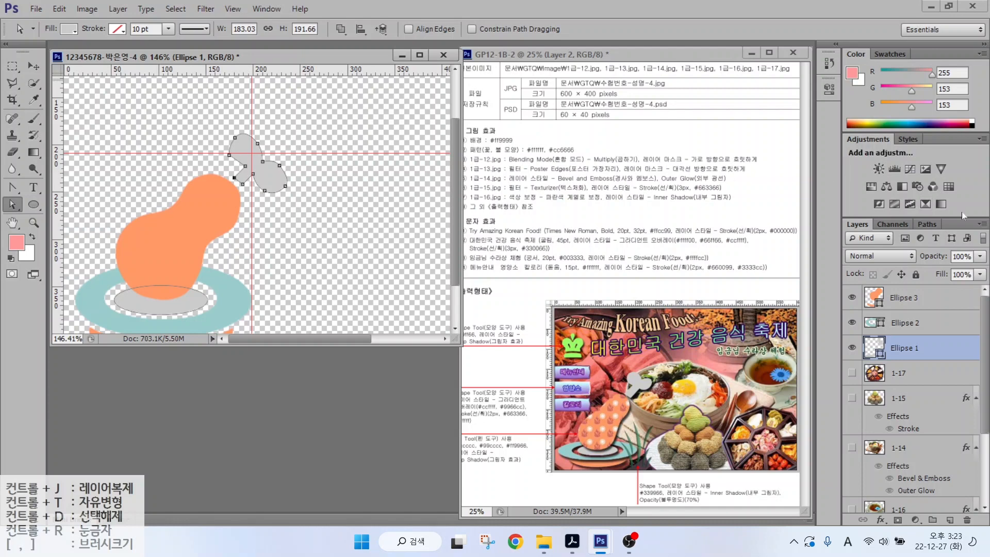
left_click(912, 297)
left_click(851, 347)
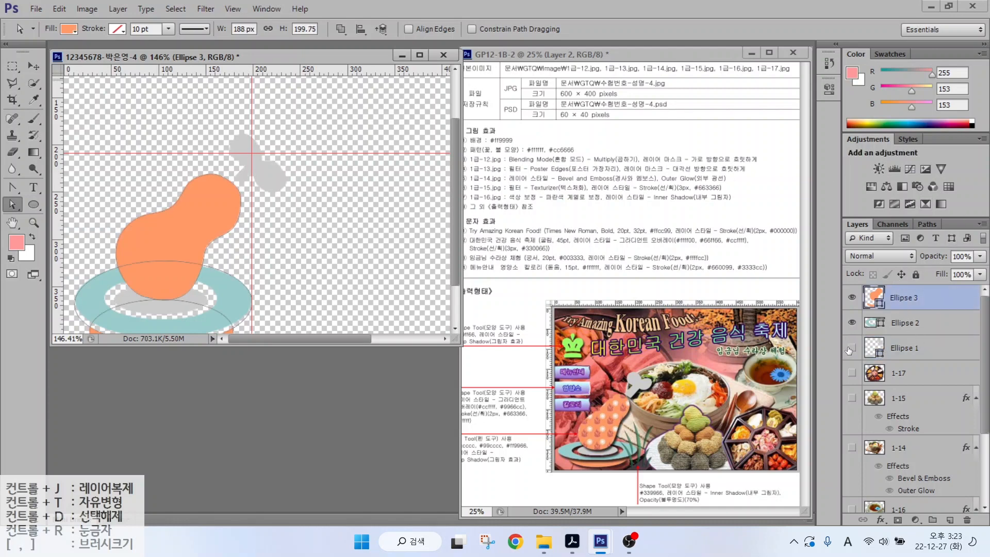
left_click(851, 347)
left_click(850, 347)
left_click(851, 348)
left_click(850, 347)
left_click(851, 323)
left_click(851, 323)
left_click(851, 323)
left_click(851, 323)
left_click(851, 297)
left_click(851, 297)
scroll(184, 200, "down", 3)
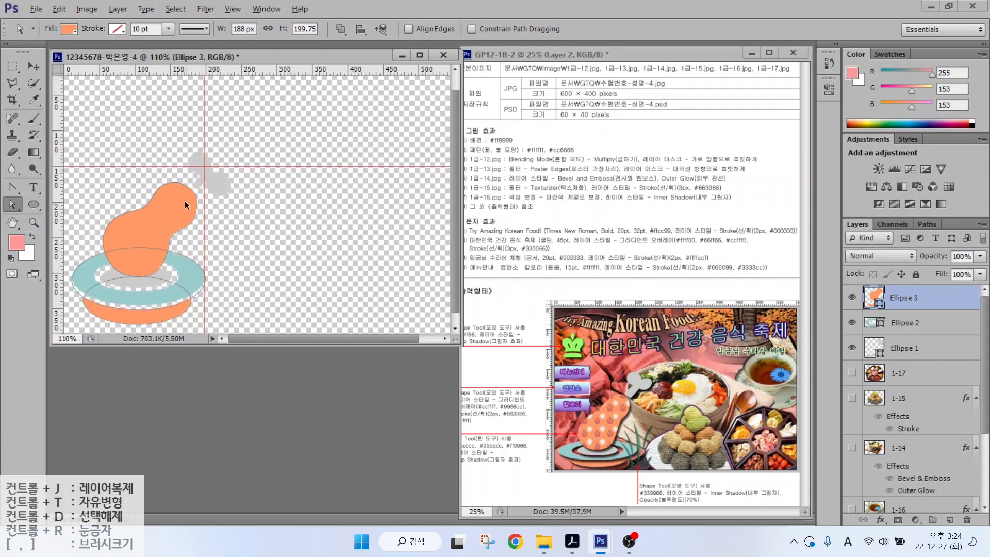
left_click(925, 341)
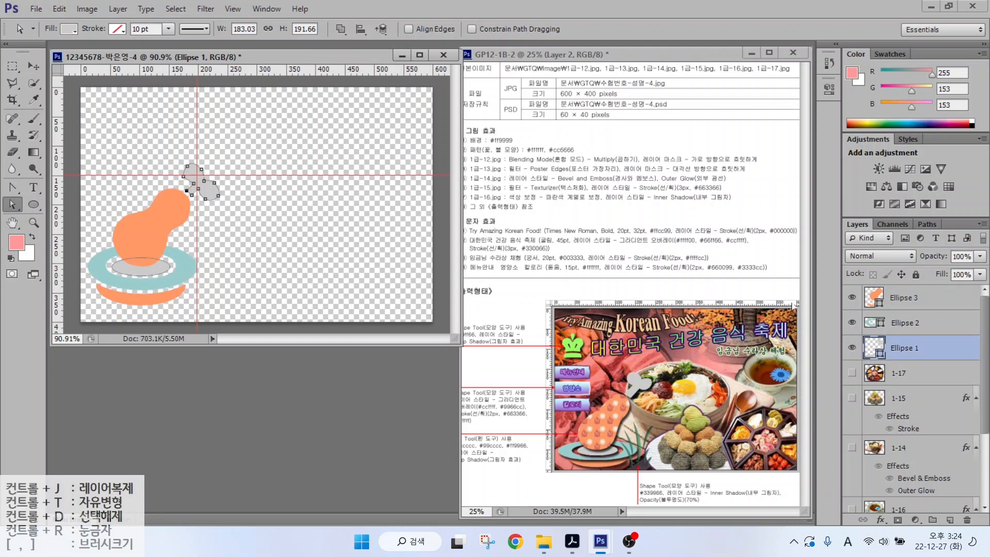
left_click(905, 298)
key("alt+bracketleft")
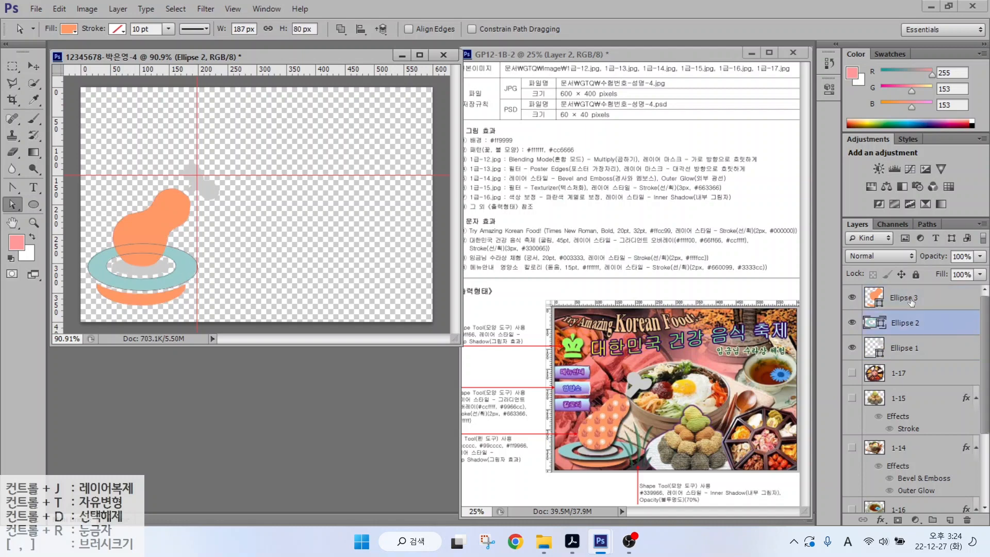
left_click(910, 302)
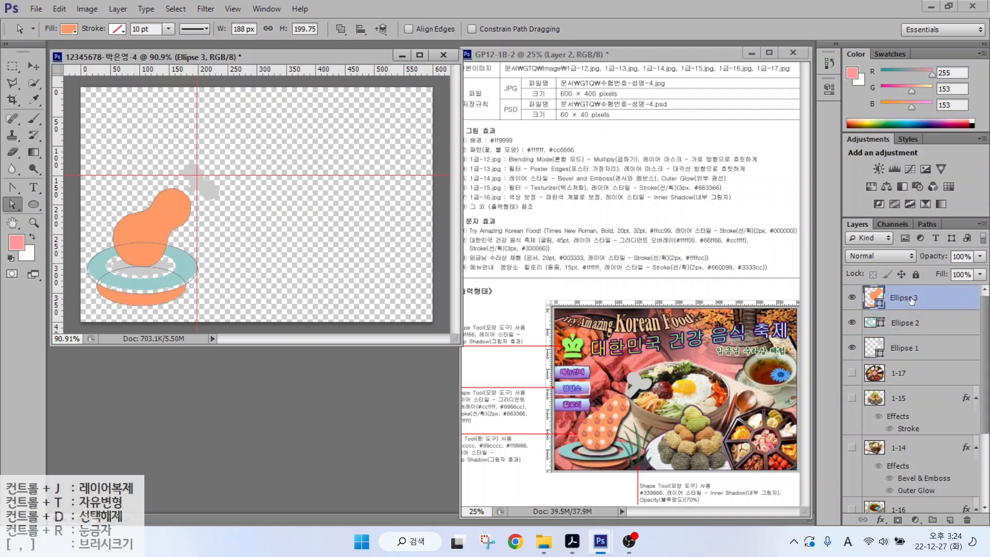
right_click(4, 206)
left_click(41, 198)
left_click(124, 221)
- Duplicate the orange ellipse layer and toggle the copy's visibility back on
key("ctrl+j")
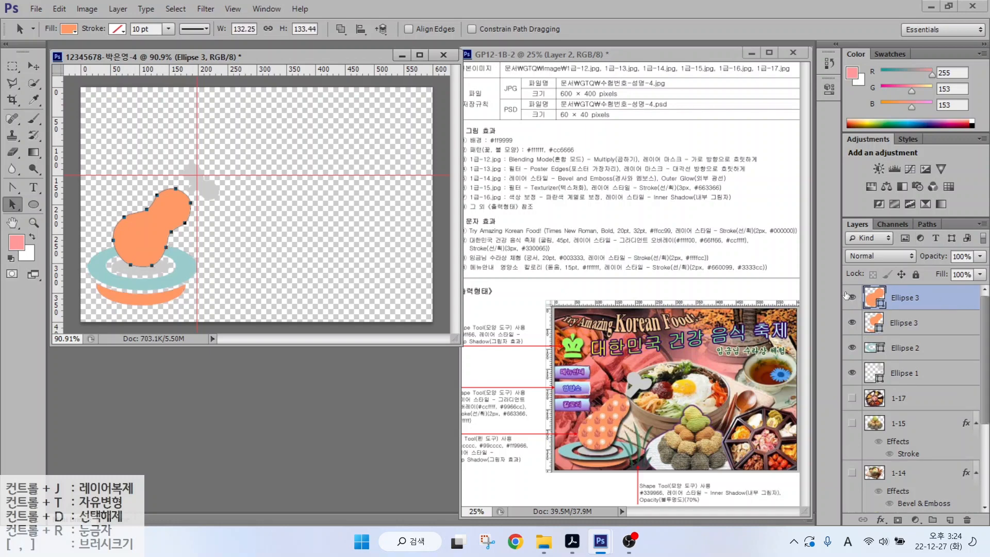
left_click(852, 297)
left_click(851, 297)
left_click(851, 298)
left_click(851, 298)
left_click(852, 297)
left_click(851, 298)
left_click(852, 298)
left_click(852, 298)
left_click(851, 297)
left_click(851, 297)
- Rename the duplicated top ellipse layer to 패턴
double_click(905, 298)
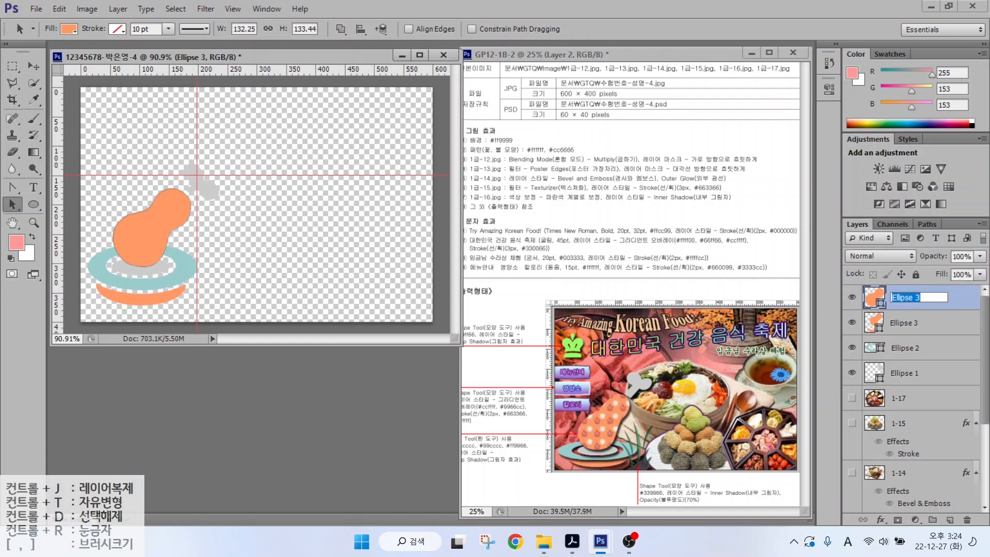
key("BackSpace")
key("Hangul")
type("ㅂ턴")
key("Return")
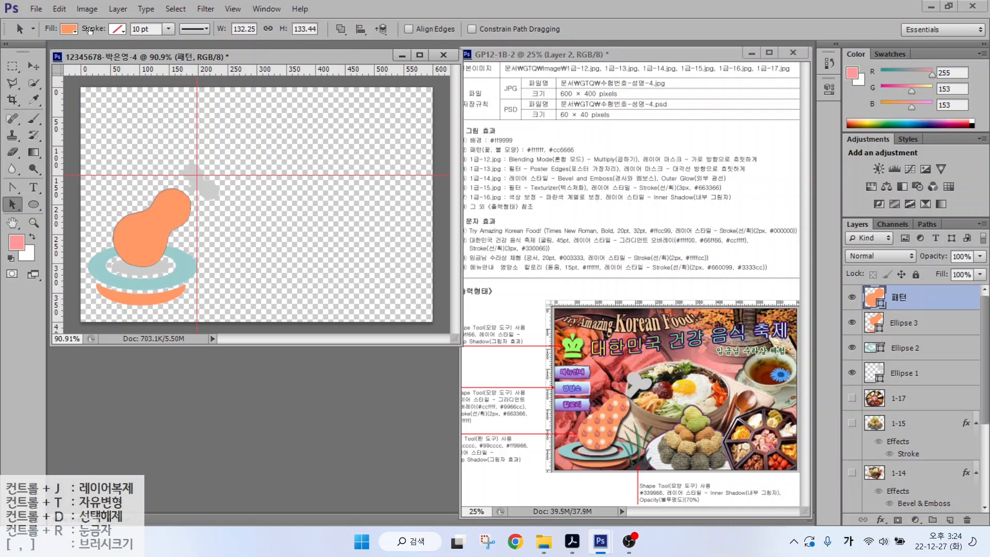
- With the Pen tool, set the shape's fill to the 꽃 불 모양 pattern
left_click(12, 186)
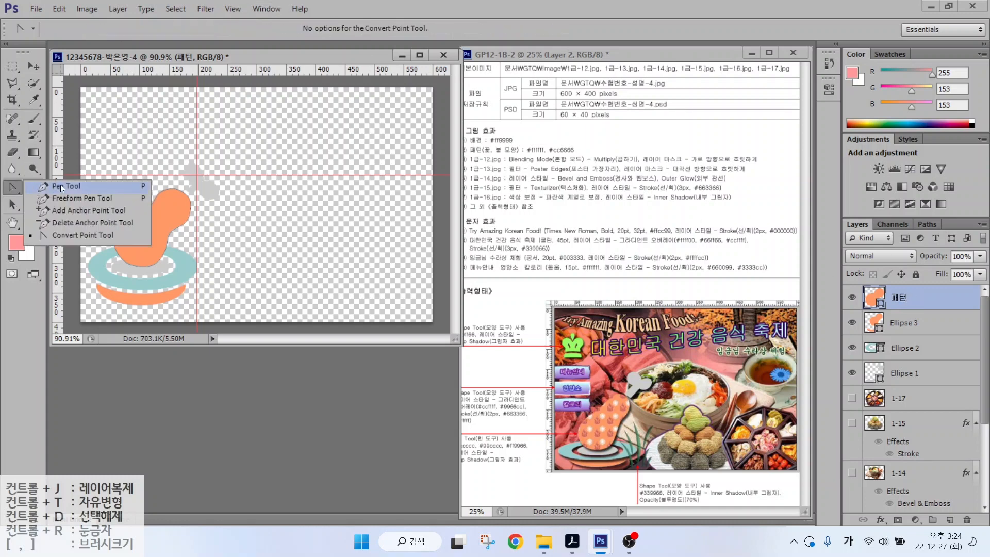
left_click(61, 186)
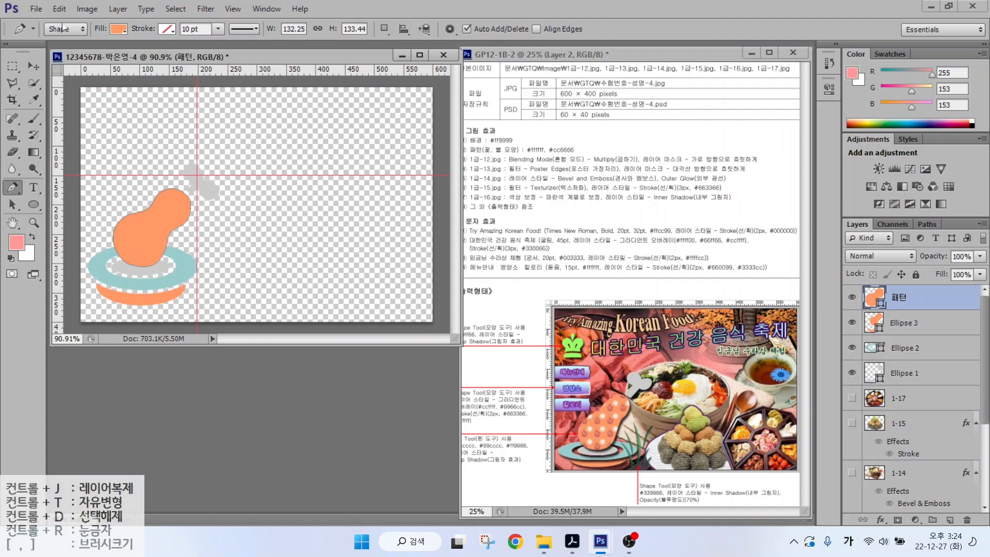
mouse_move(78, 31)
left_mouse_down()
mouse_move(44, 43)
mouse_move(50, 19)
mouse_move(75, 8)
mouse_move(80, 36)
left_mouse_up()
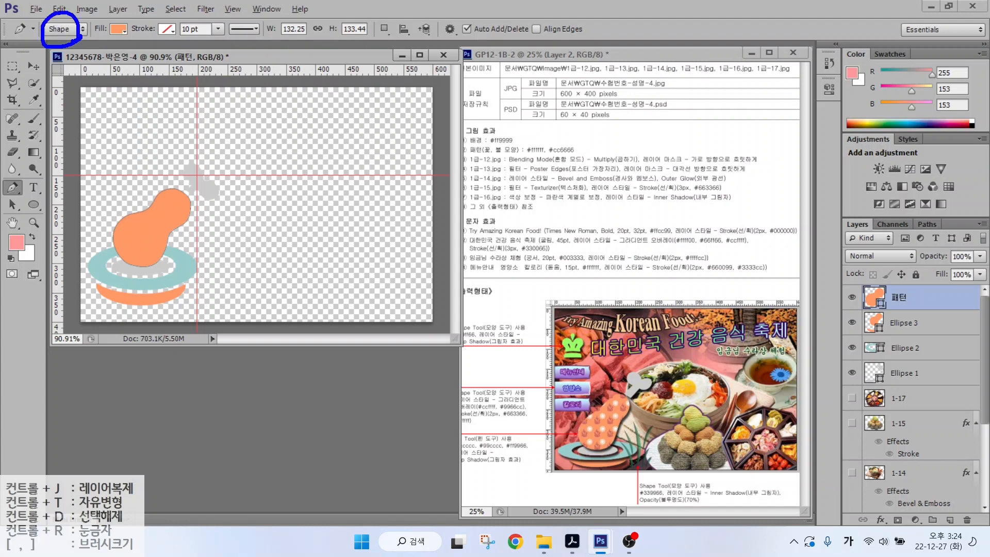
left_click_drag(91, 73, 72, 42)
mouse_move(131, 34)
left_mouse_down()
mouse_move(97, 34)
mouse_move(137, 30)
mouse_move(133, 43)
left_mouse_up()
mouse_move(165, 92)
left_mouse_down()
mouse_move(130, 44)
mouse_move(143, 49)
left_mouse_up()
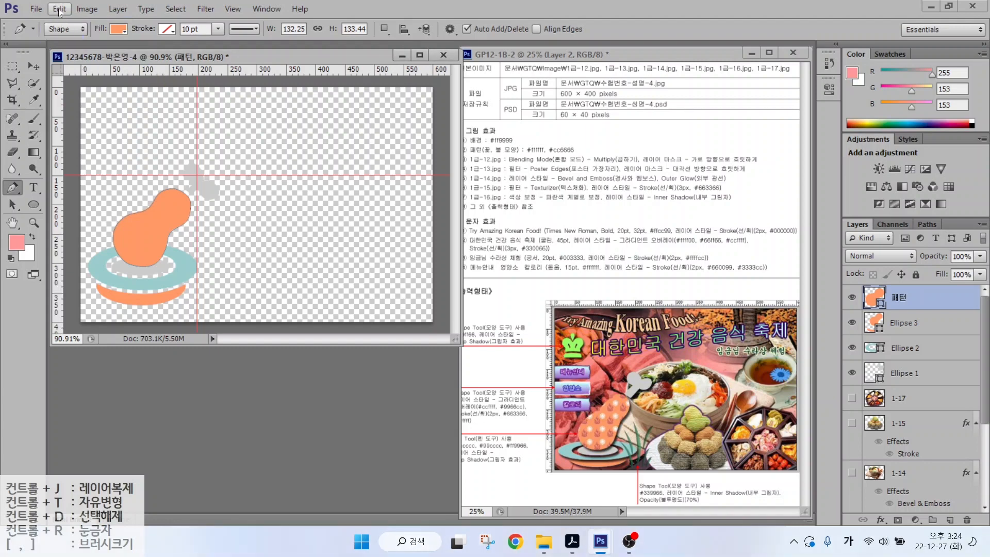
left_click(116, 29)
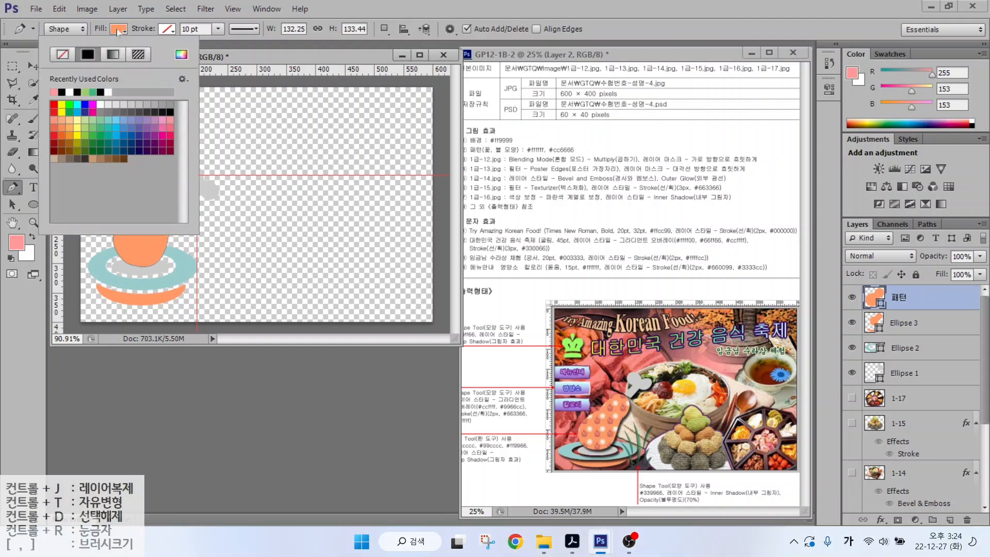
left_click(138, 55)
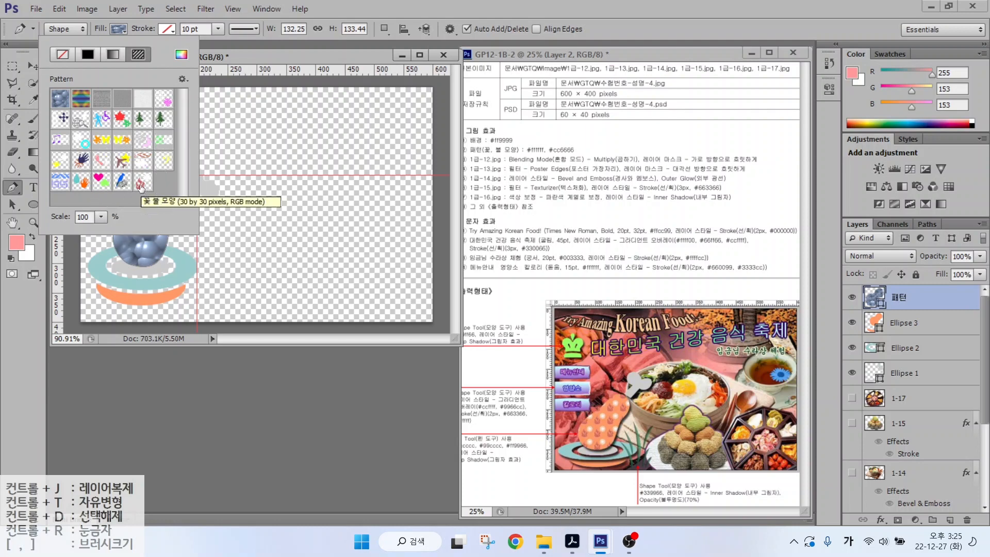
left_click(144, 182)
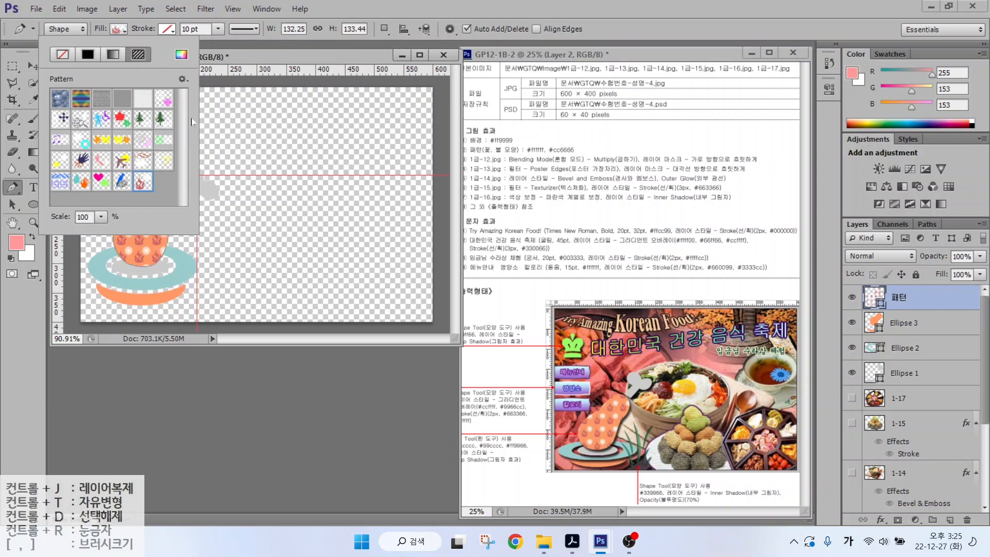
left_click(232, 50)
- Make the photo layers 1-17, 1-15 and 1-14 visible again
left_click(907, 323)
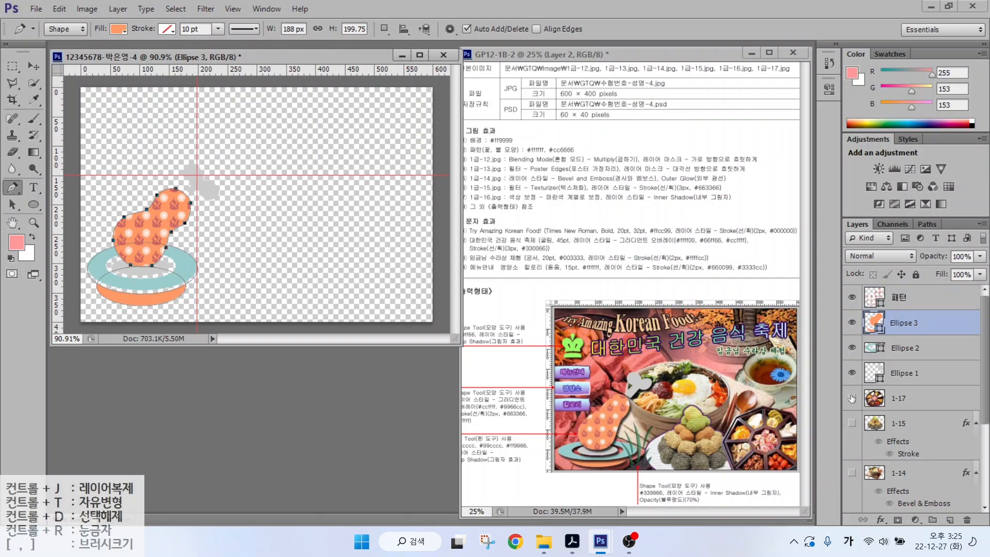
left_click_drag(852, 398, 848, 539)
scroll(932, 352, "up", 5)
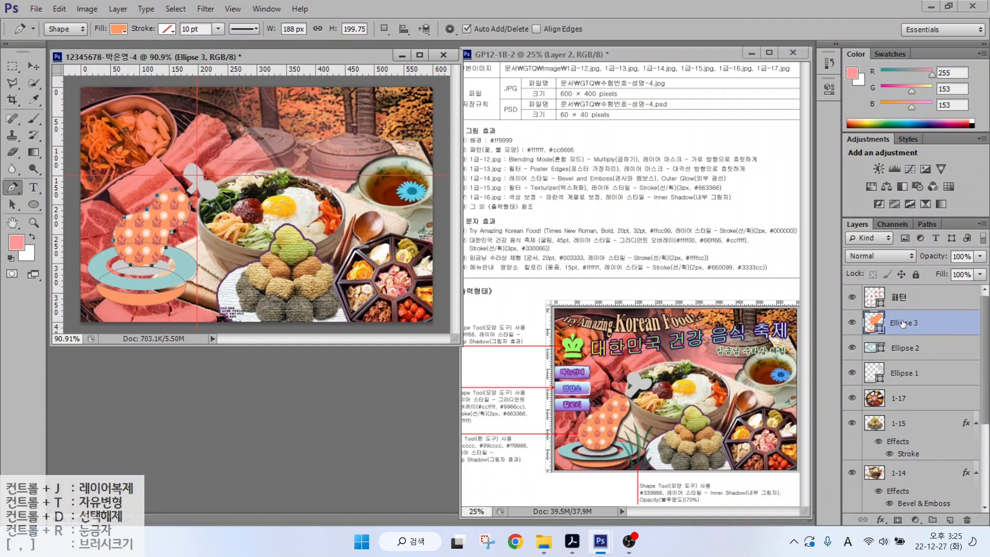
- Apply a Drop Shadow to Ellipse 3 and copy it onto Ellipse 2 and Ellipse 1
left_click(880, 519)
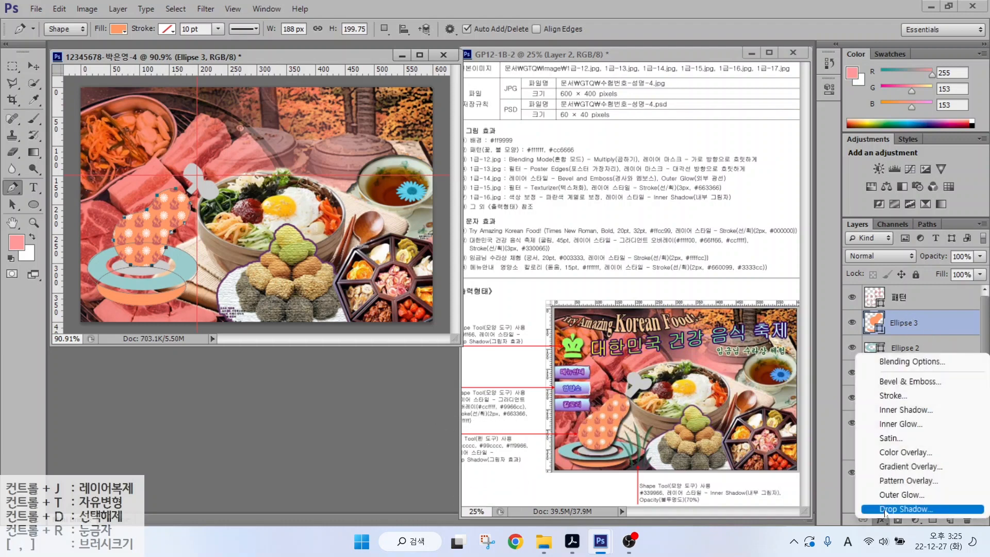
left_click(883, 510)
left_click(876, 201)
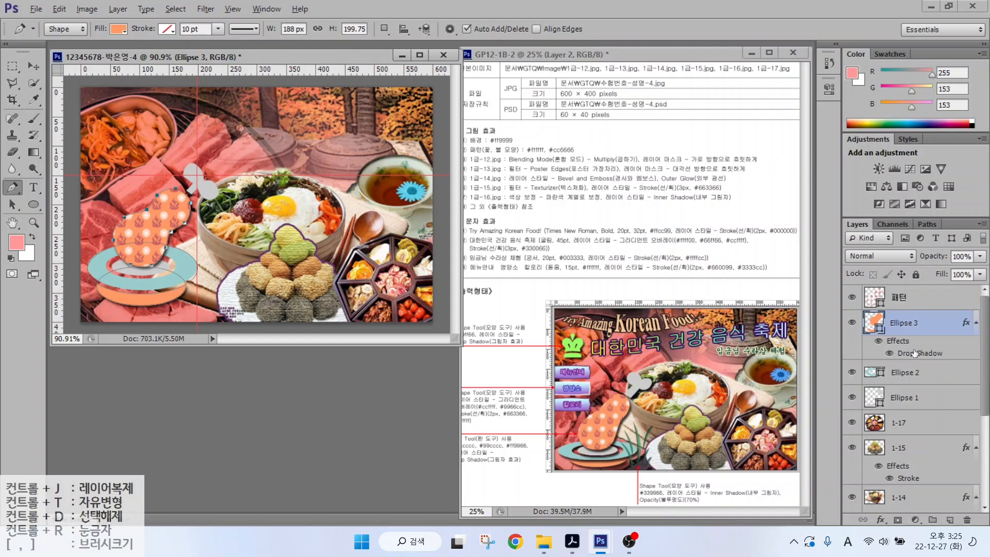
mouse_move(913, 352)
left_mouse_down()
mouse_move(904, 355)
mouse_move(898, 427)
left_mouse_up()
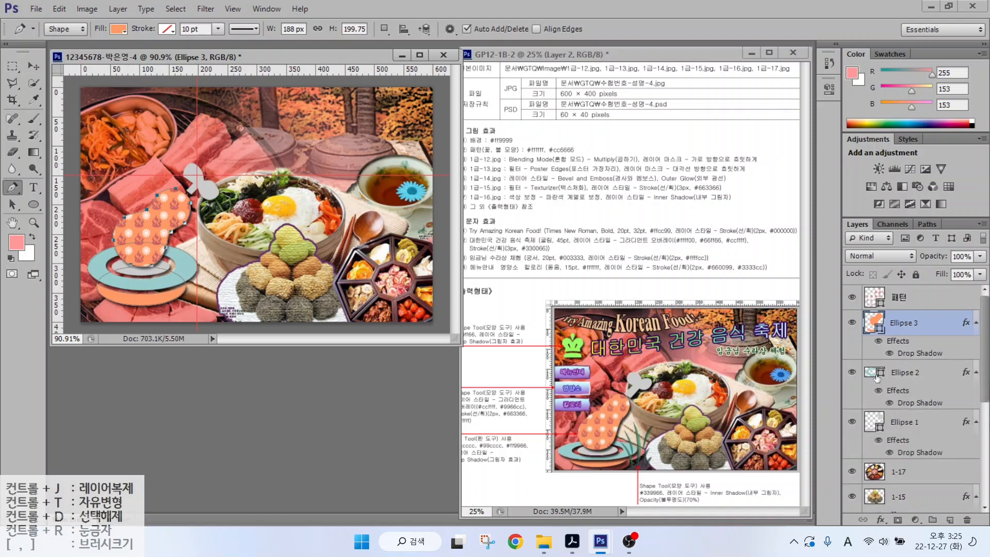
key("alt+bracketright")
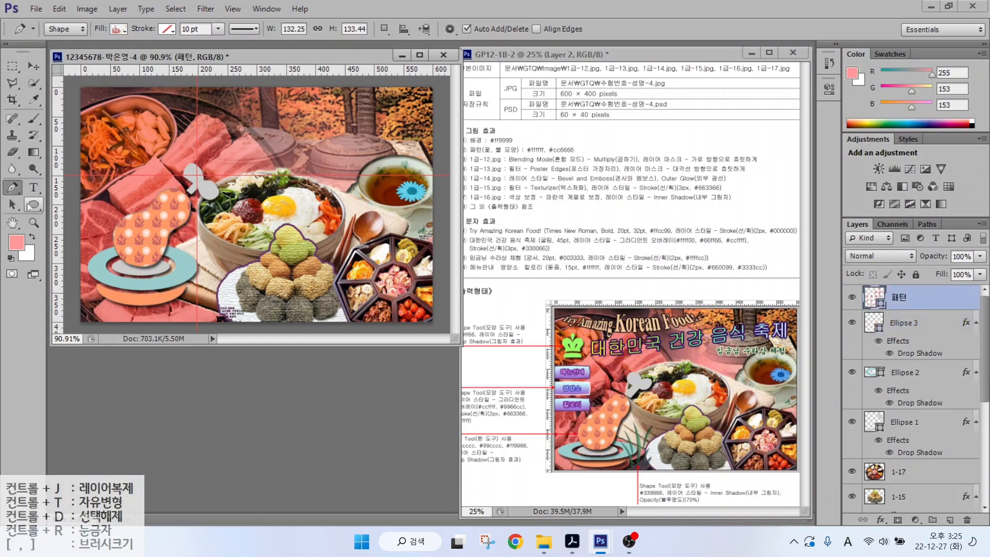
- Draw a custom crown shape at the top-left, filled #99ff66 with a Drop Shadow
right_click(29, 206)
left_click(82, 264)
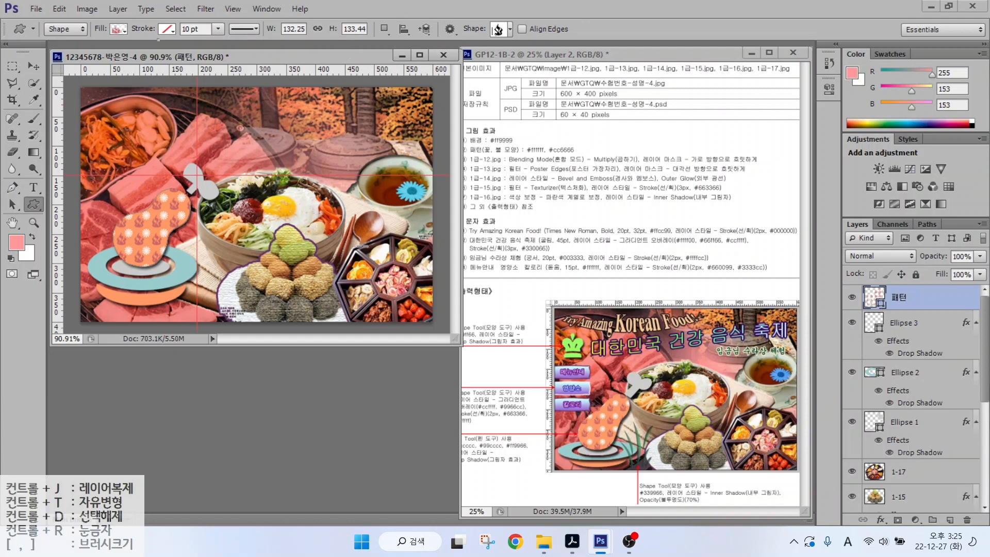
left_click(496, 30)
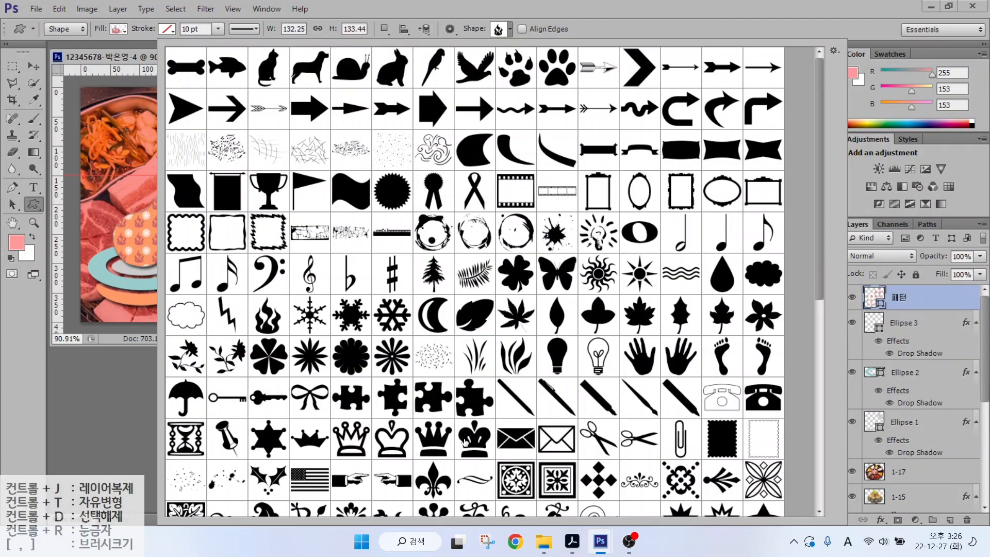
double_click(464, 441)
left_click_drag(124, 127, 153, 158)
left_click(118, 28)
left_click(180, 54)
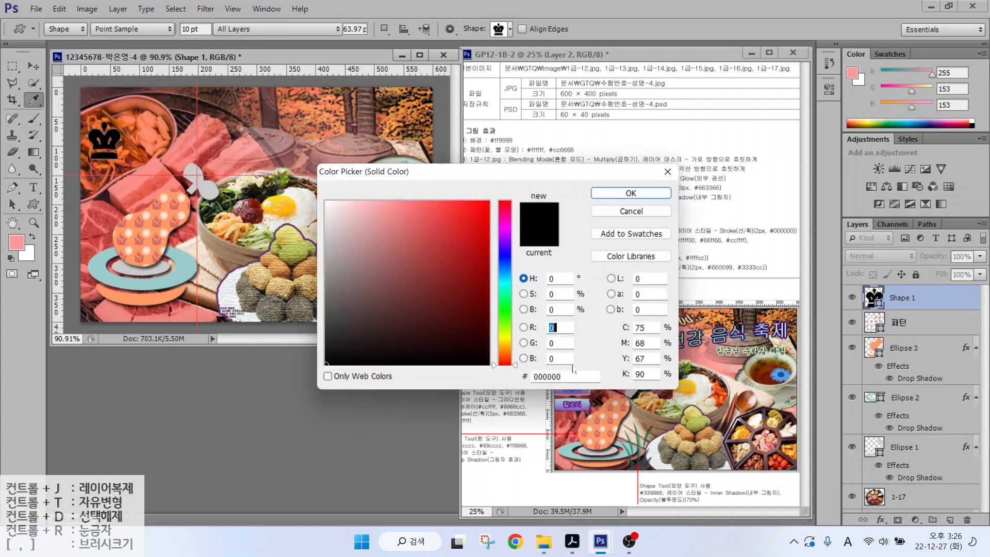
type("99ff66")
key("Return")
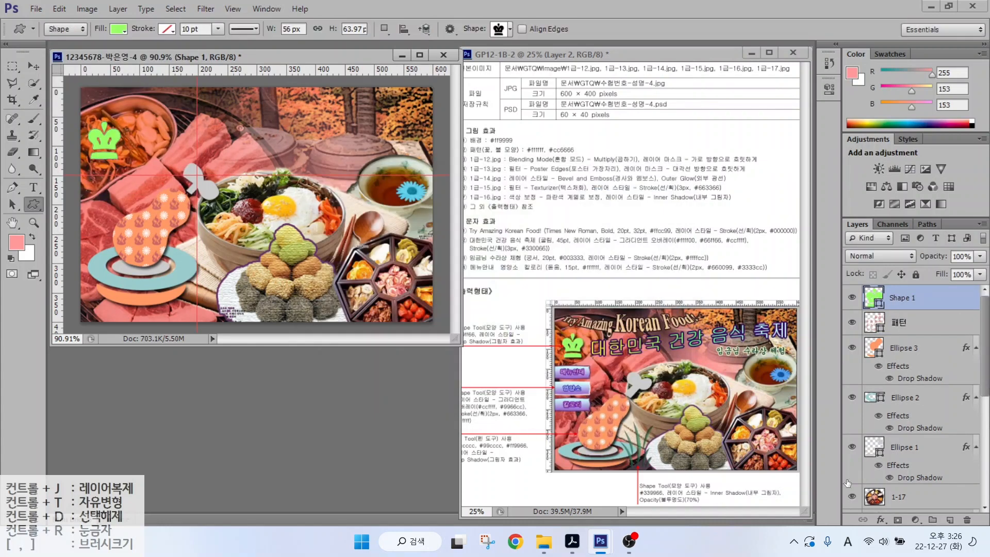
left_click(880, 519)
left_click(897, 482)
left_click(877, 202)
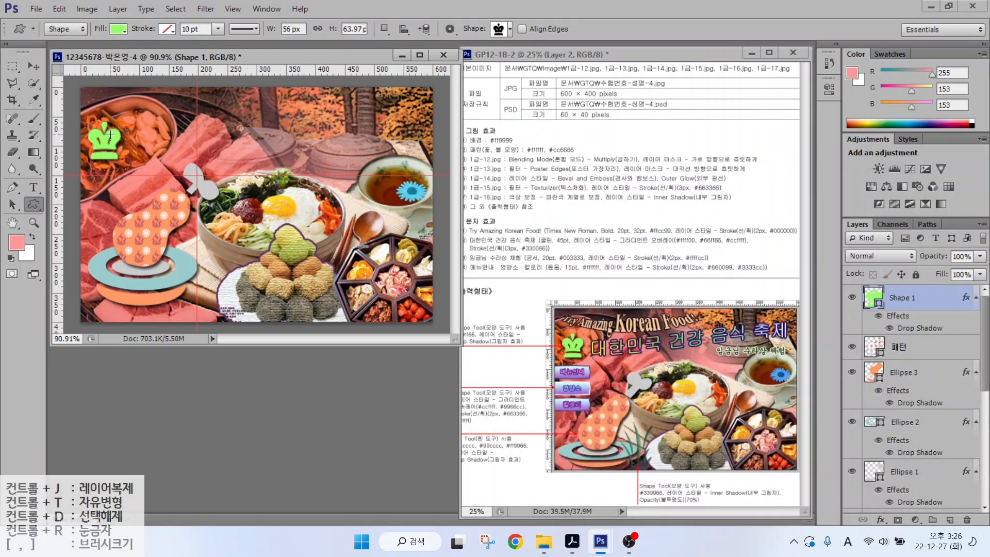
- Draw a grass custom shape beside the patterned shape, colour it #339933, add Inner Shadow
left_click(498, 28)
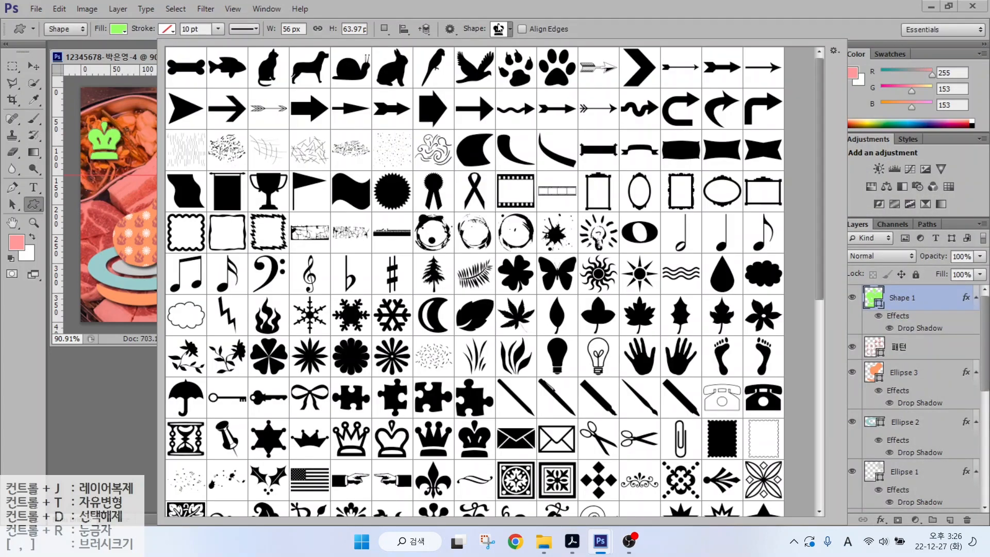
double_click(475, 361)
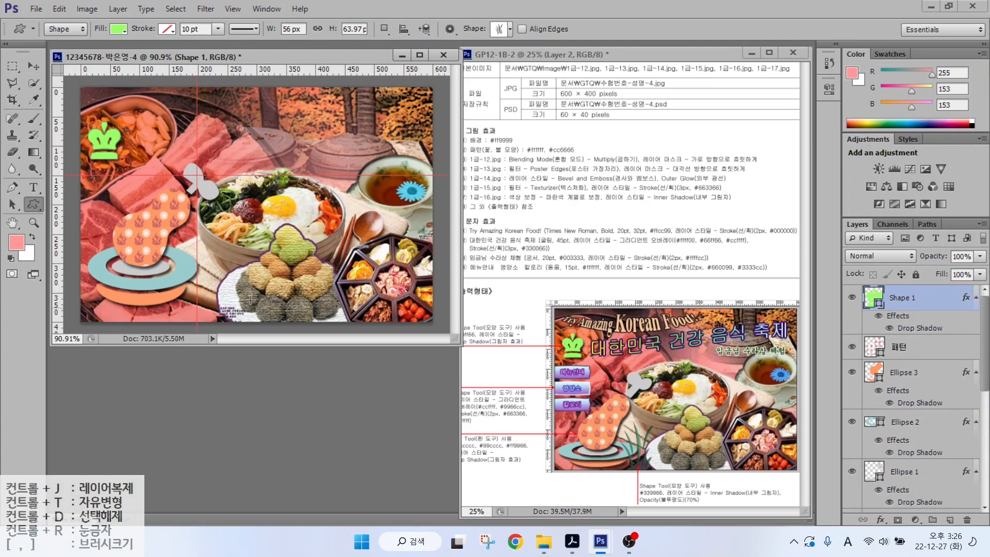
left_click_drag(200, 254, 289, 317)
double_click(871, 297)
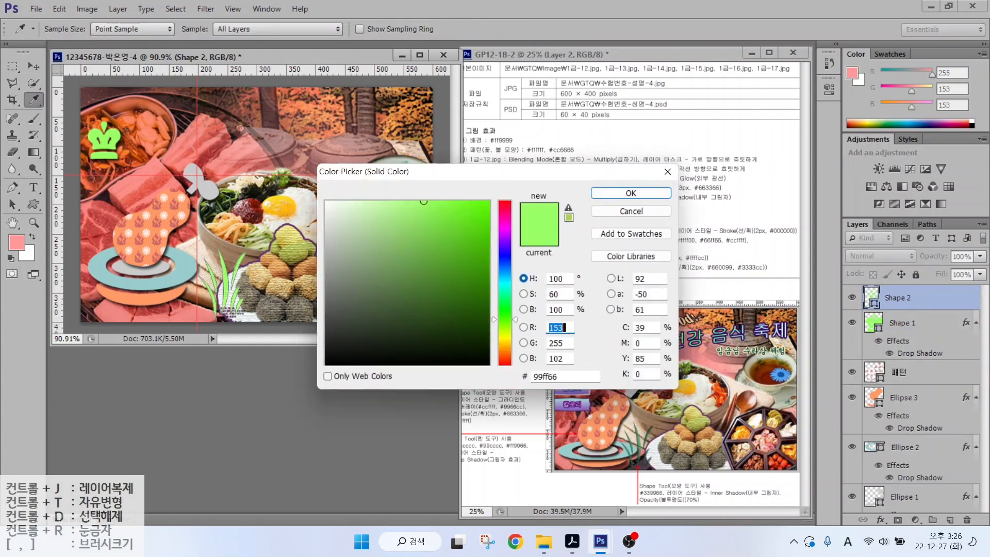
type("339933")
key("Return")
left_click(880, 519)
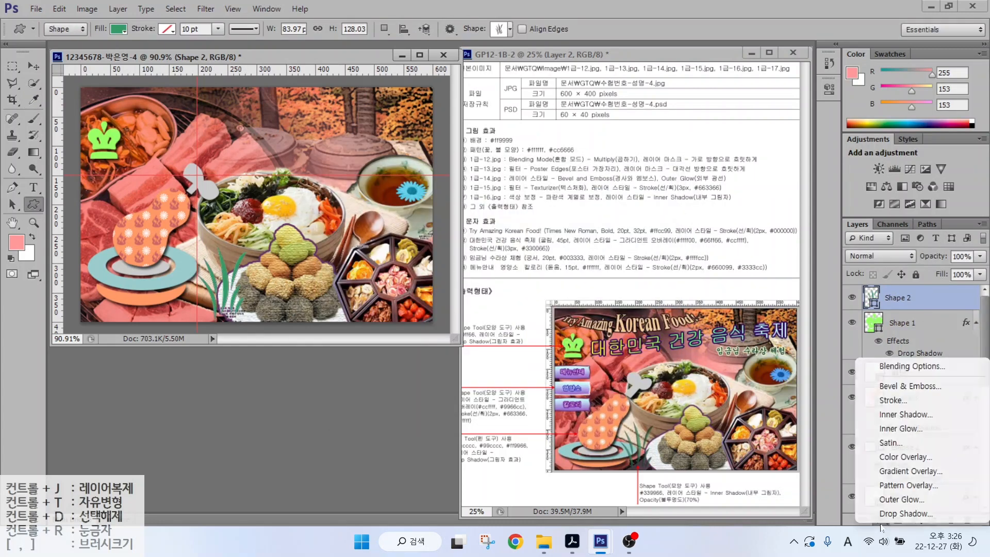
left_click(886, 417)
left_click(878, 202)
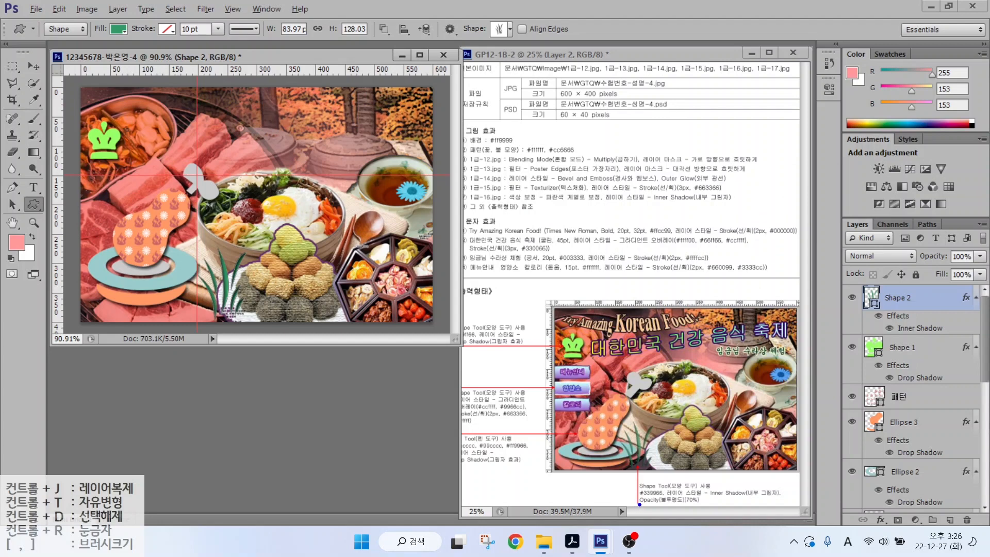
- Set the grass layer's opacity to 70%
left_click_drag(639, 504, 719, 504)
left_click_drag(827, 202, 988, 304)
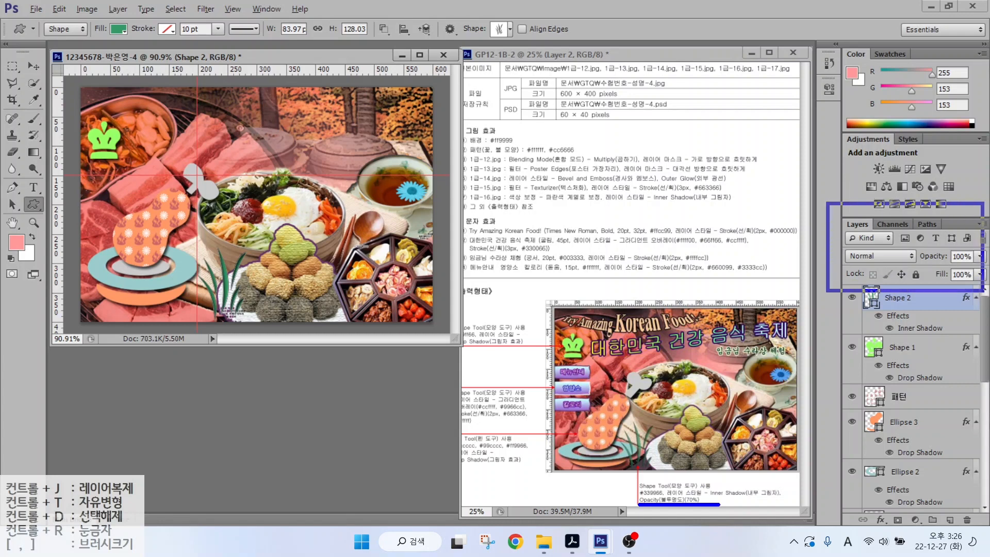
mouse_move(926, 261)
left_mouse_down()
mouse_move(982, 261)
mouse_move(977, 247)
mouse_move(966, 259)
mouse_move(985, 219)
left_mouse_up()
key("Escape")
- Commit the grass's 70% opacity and draw a banner custom shape as a bar at the canvas left
key("7")
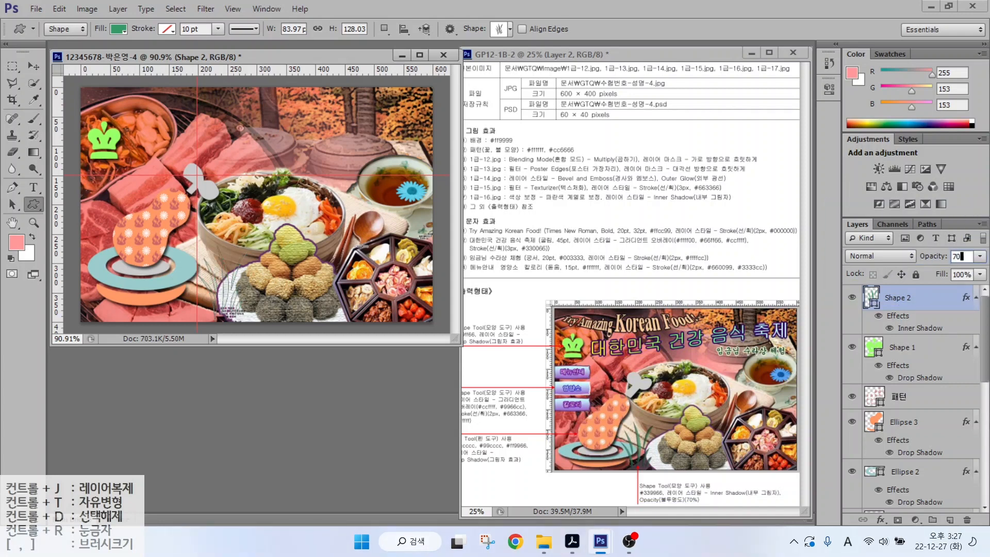
left_click(499, 29)
double_click(670, 167)
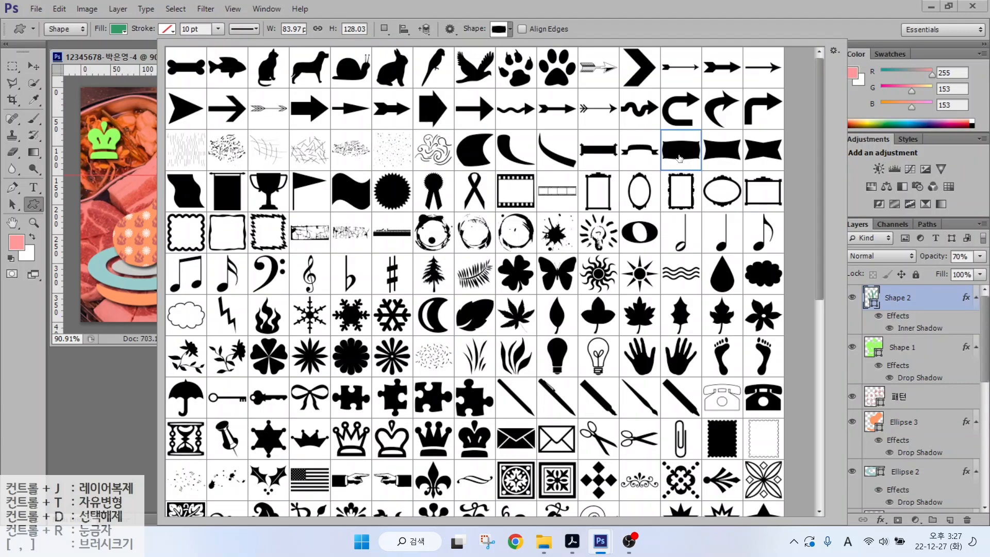
left_click_drag(83, 182, 120, 179)
key("v")
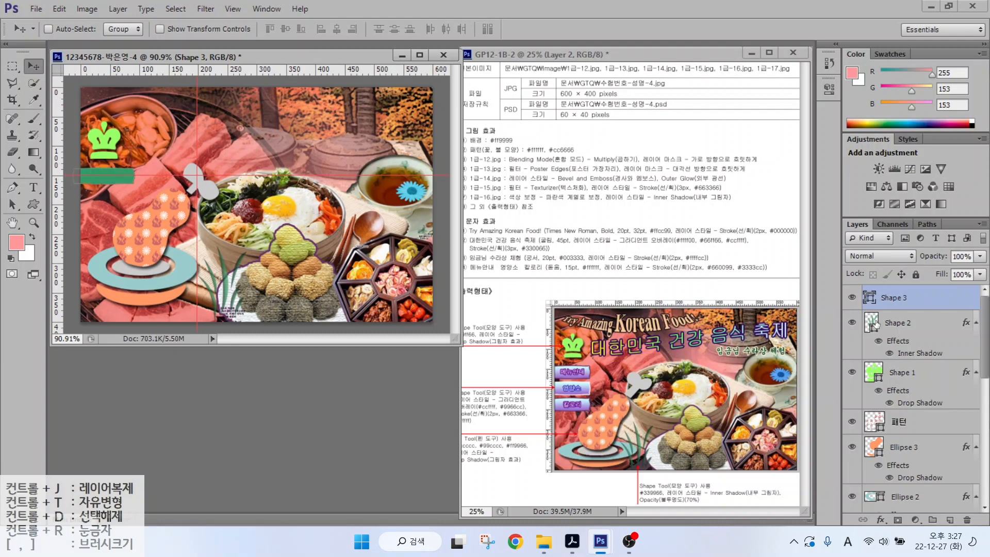
- Give the bar a Gradient Overlay from #ccffff to #9966cc at about -86 degrees
left_click(880, 519)
left_click(884, 464)
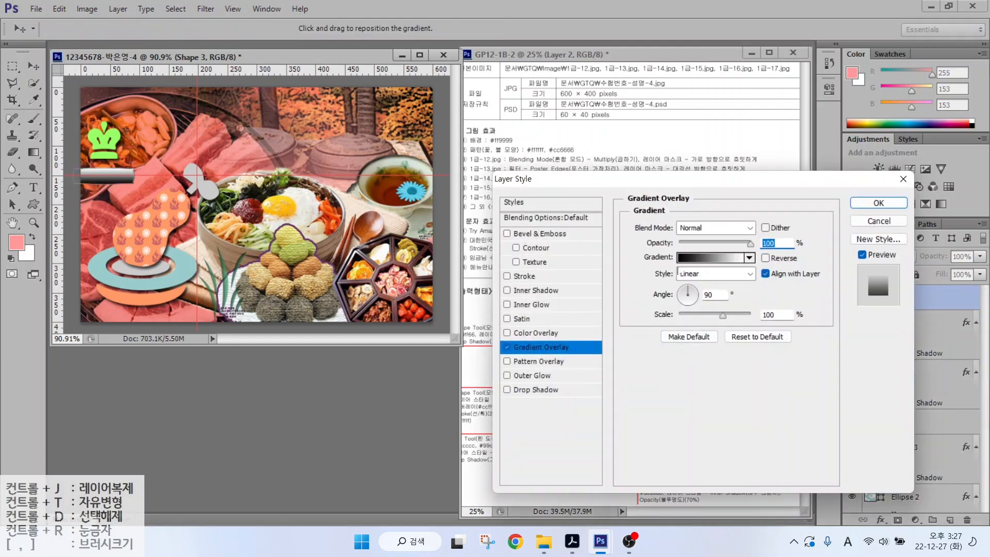
left_click(690, 257)
left_click(429, 316)
double_click(429, 317)
type("ccffff")
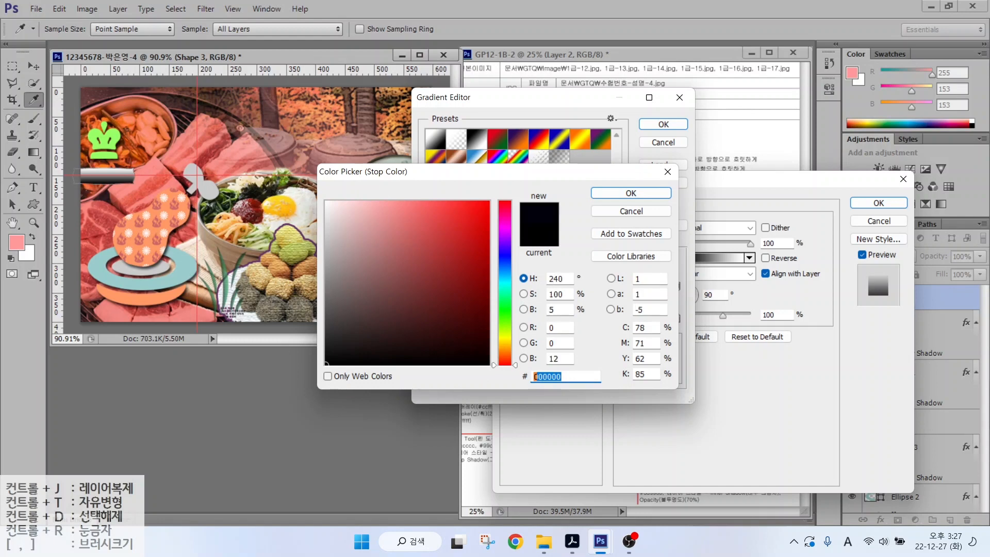
key("Return")
double_click(676, 318)
type("663366")
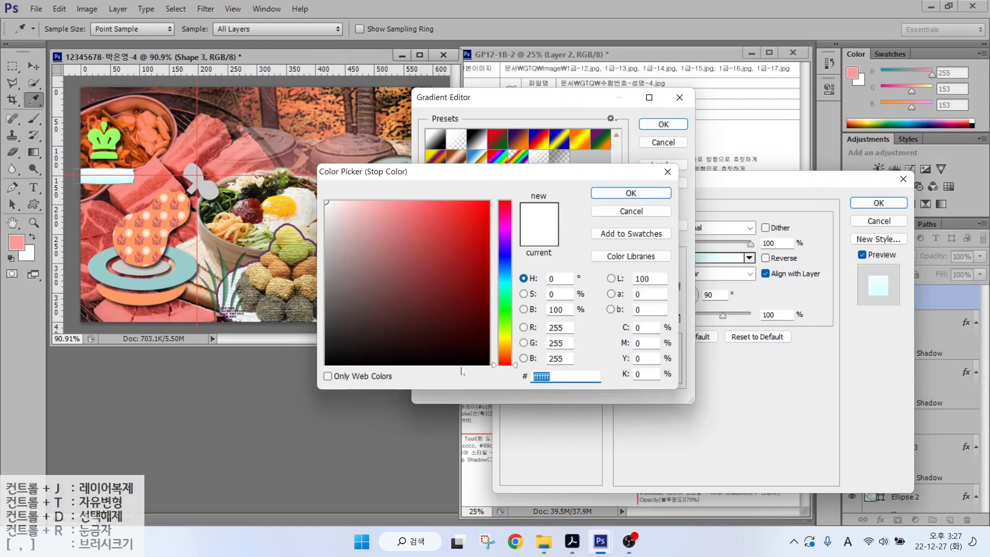
key("BackSpace")
key("BackSpace")
key("BackSpace")
key("BackSpace")
key("BackSpace")
key("BackSpace")
type("9966cc")
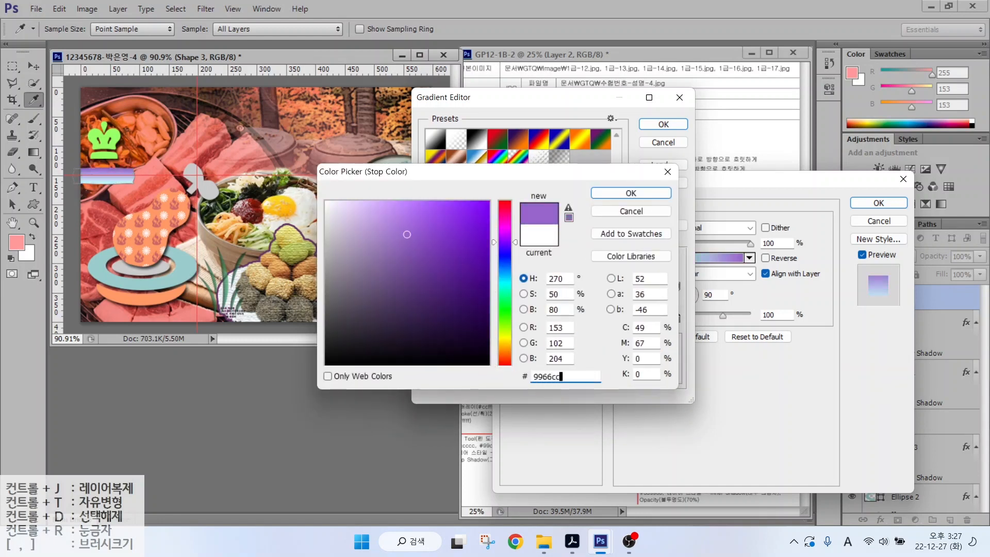
key("Return")
left_click(648, 126)
left_click(689, 307)
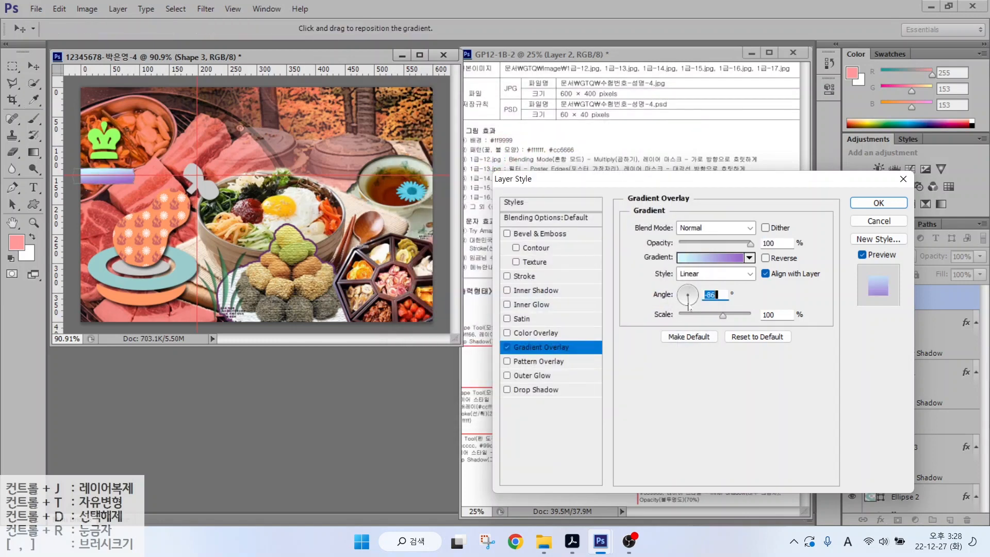
- Add a dark purple 633366 Stroke outline to the bar and apply the effects
left_click(525, 276)
left_click(665, 326)
double_click(561, 376)
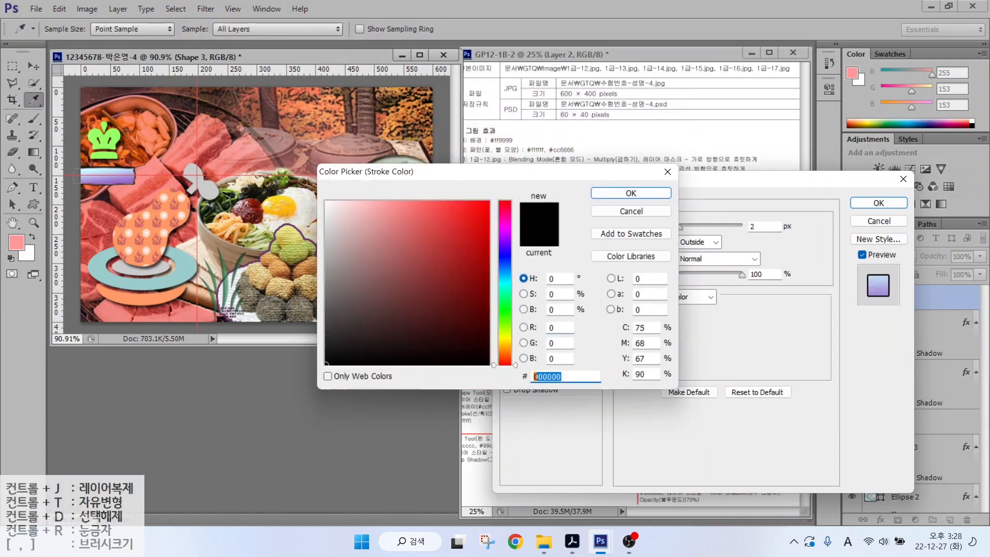
type("633366")
key("Return")
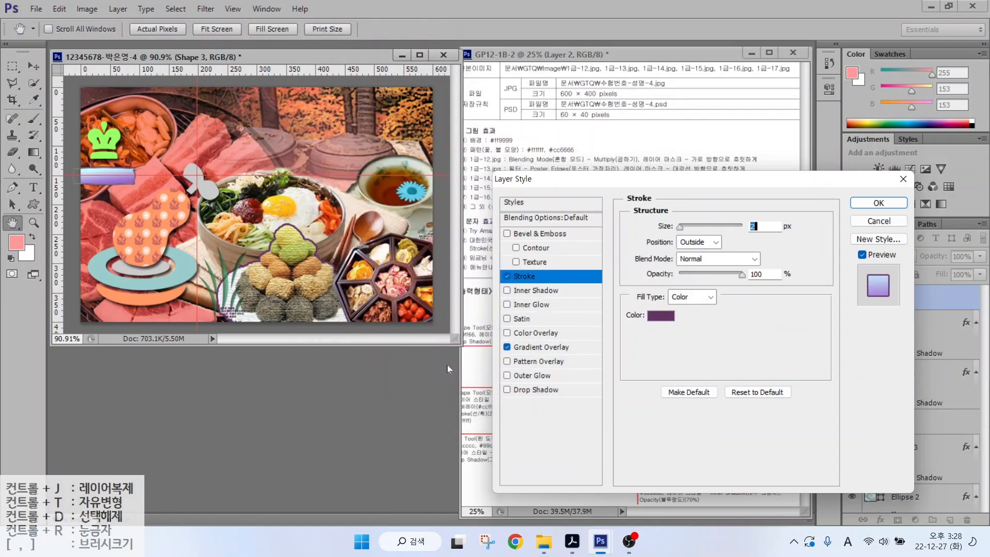
key("Return")
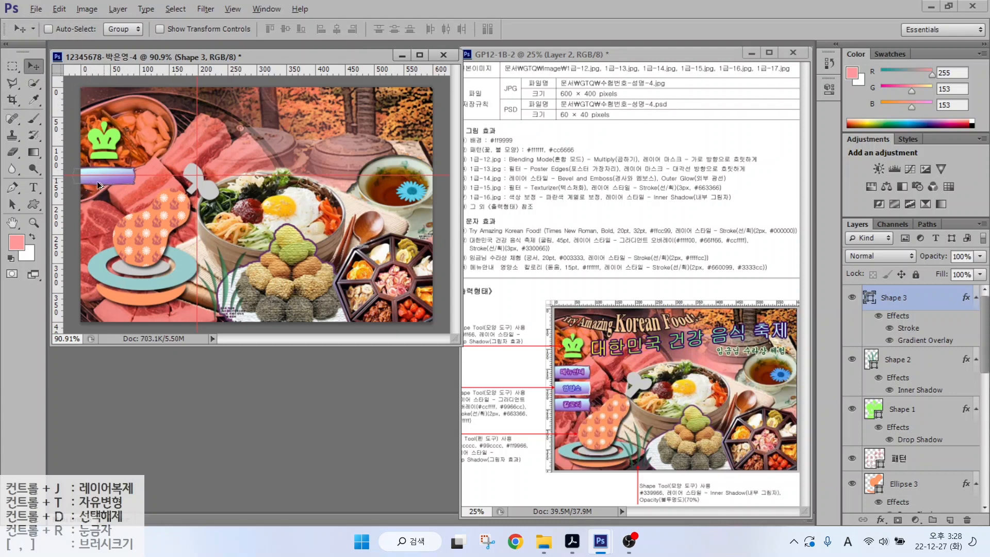
- Copy the bar lower down and change the middle bar's Stroke colour to white ffffff
left_click_drag(100, 184, 98, 219)
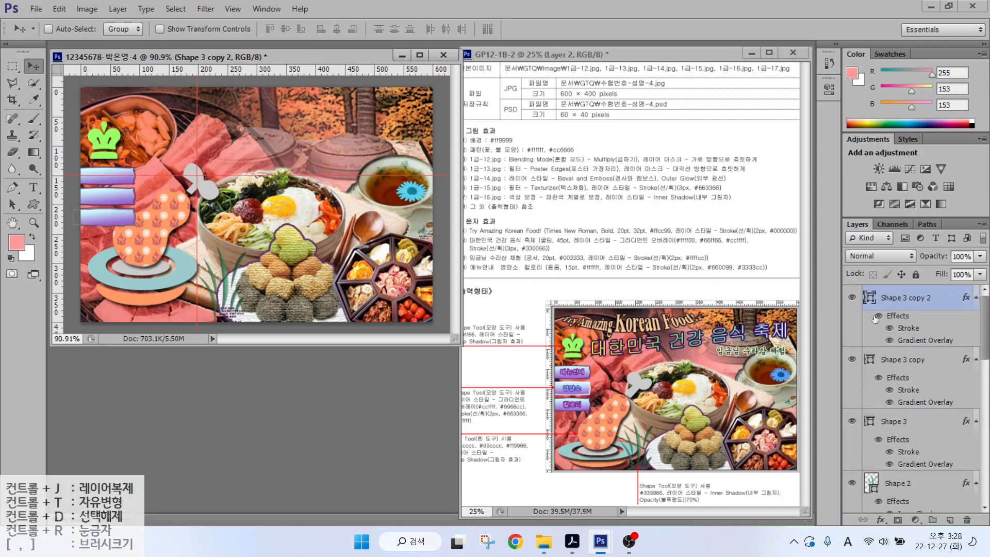
double_click(908, 390)
left_click(661, 316)
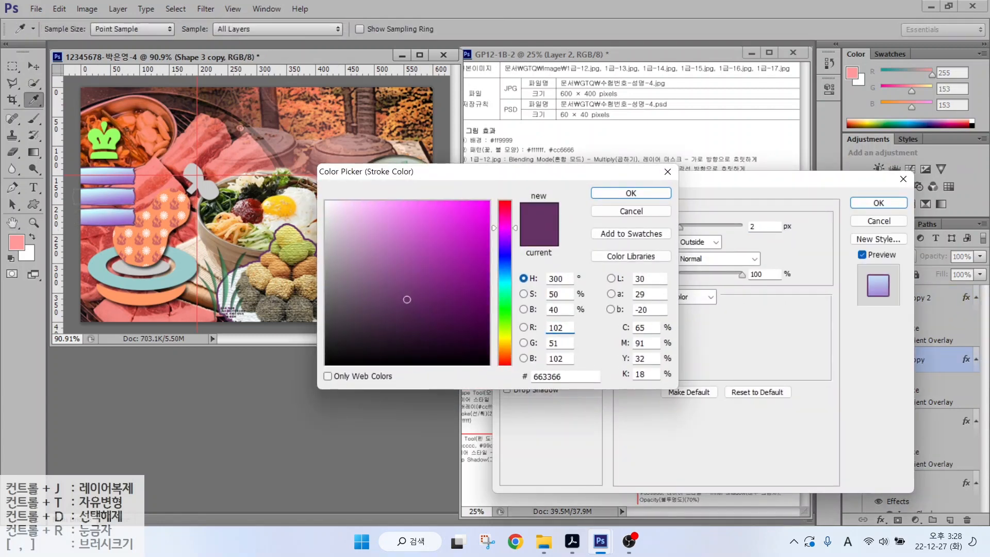
left_click(535, 377)
type("ffffff")
left_click(630, 193)
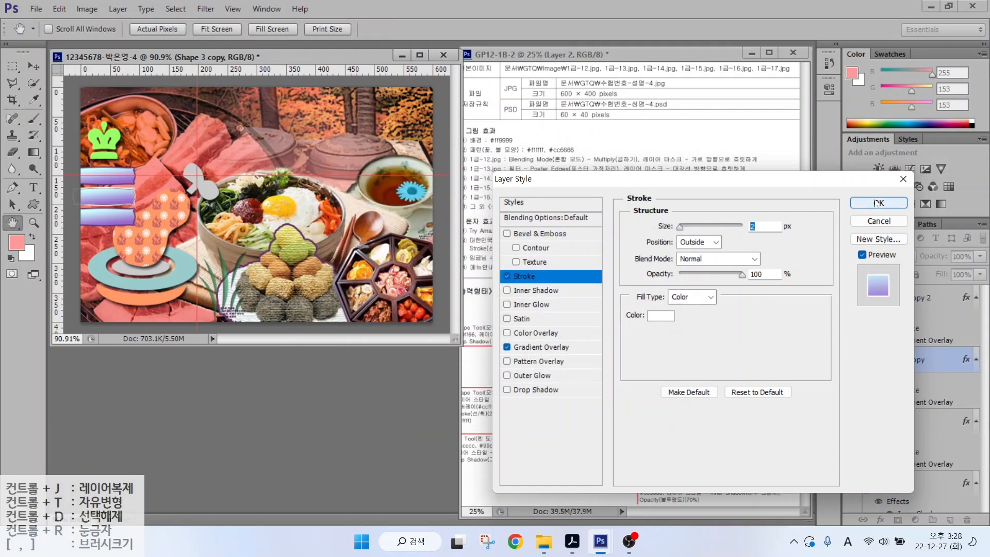
left_click(878, 203)
- Select all three menu bars together and shift them slightly up and left
left_click(895, 415, "shift")
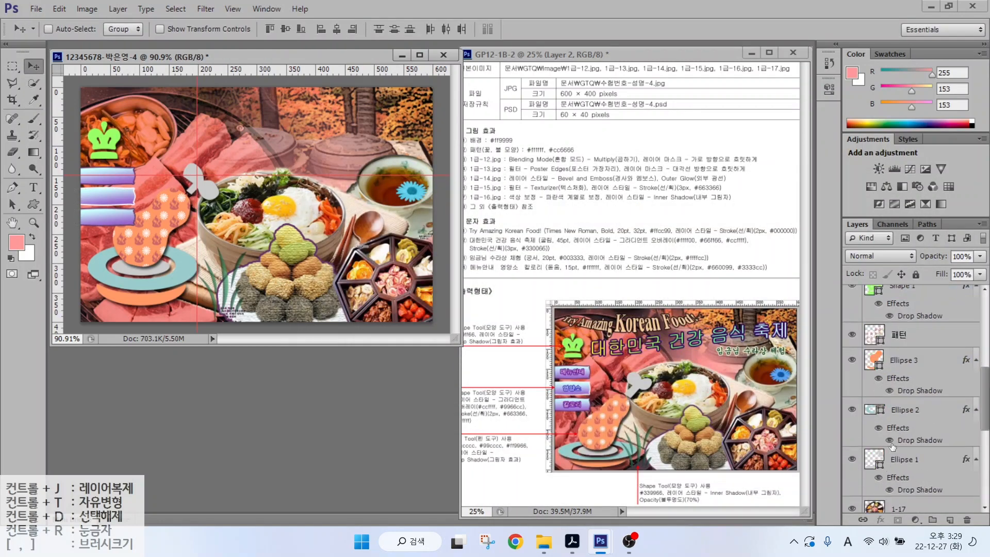
left_click_drag(108, 173, 100, 169)
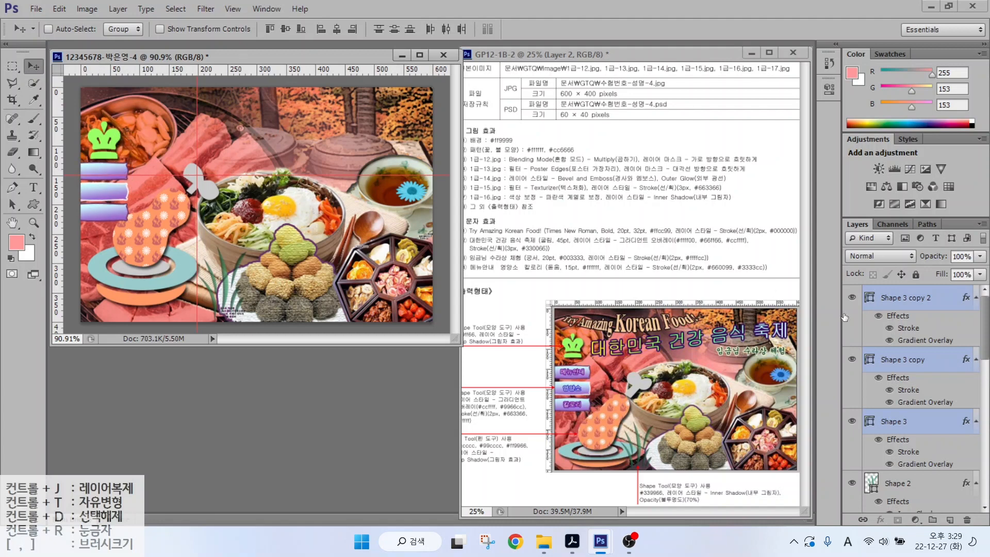
scroll(907, 392, "down", 3)
left_click(899, 458)
left_click(103, 138, "ctrl")
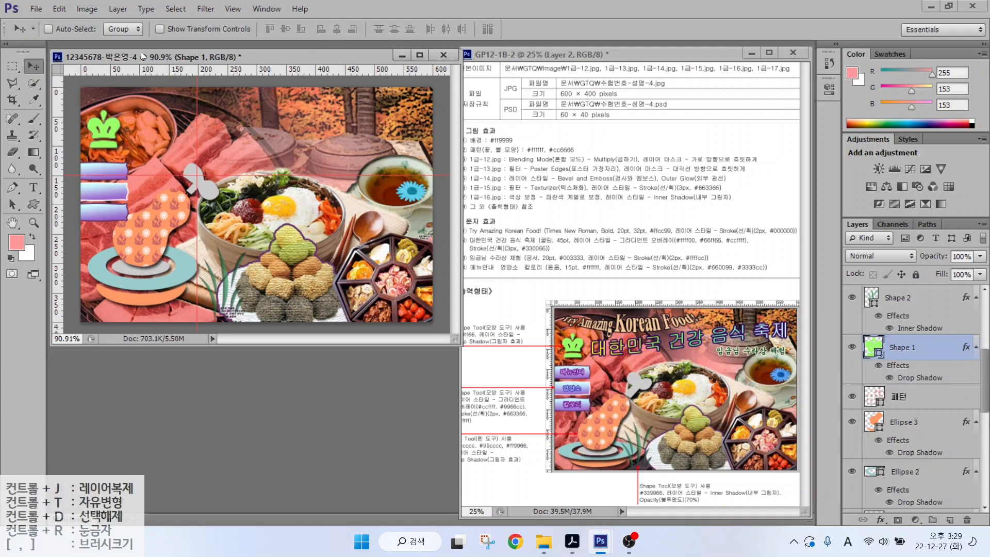
- Type the title 'Try Amazing Korean Food' near the canvas top
left_click(34, 188)
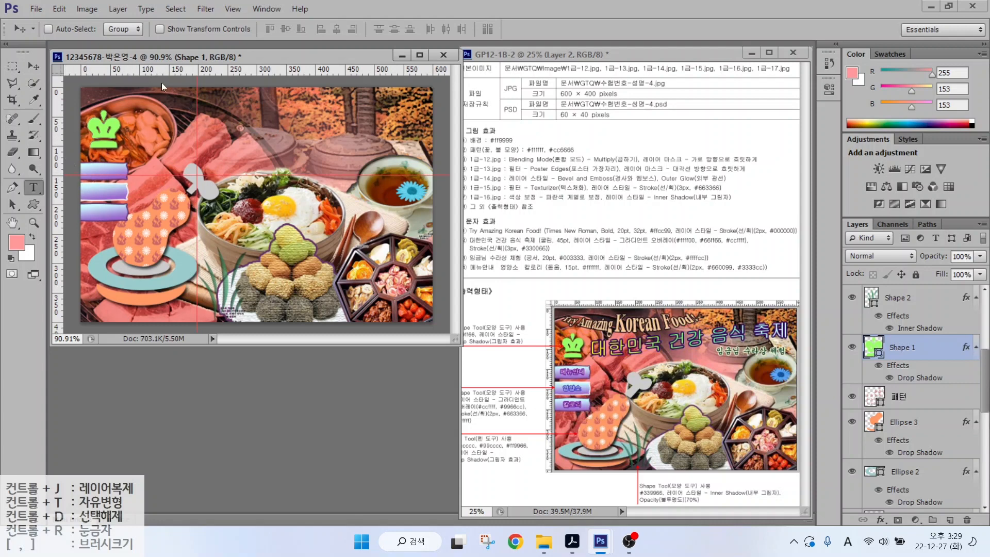
left_click(150, 138)
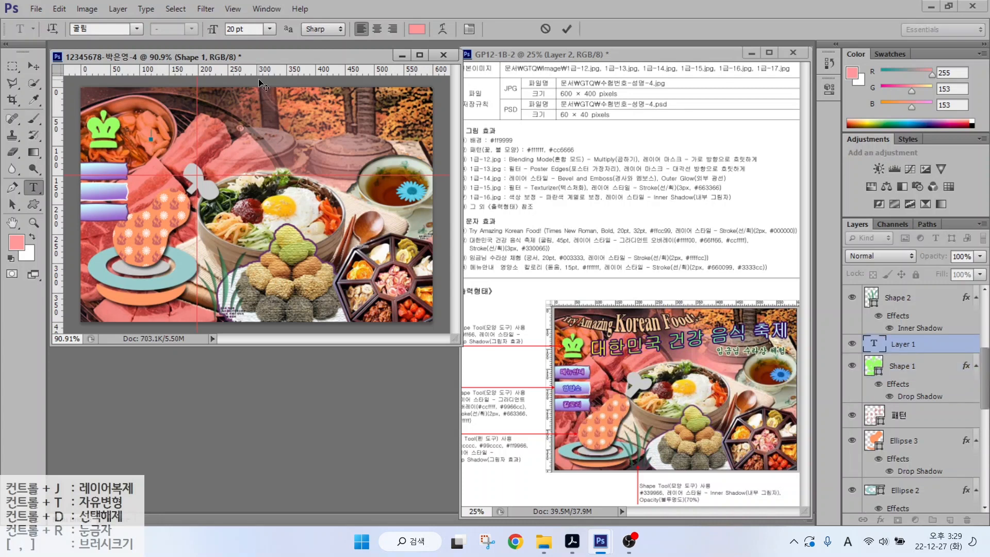
type("Try Amazing Korea")
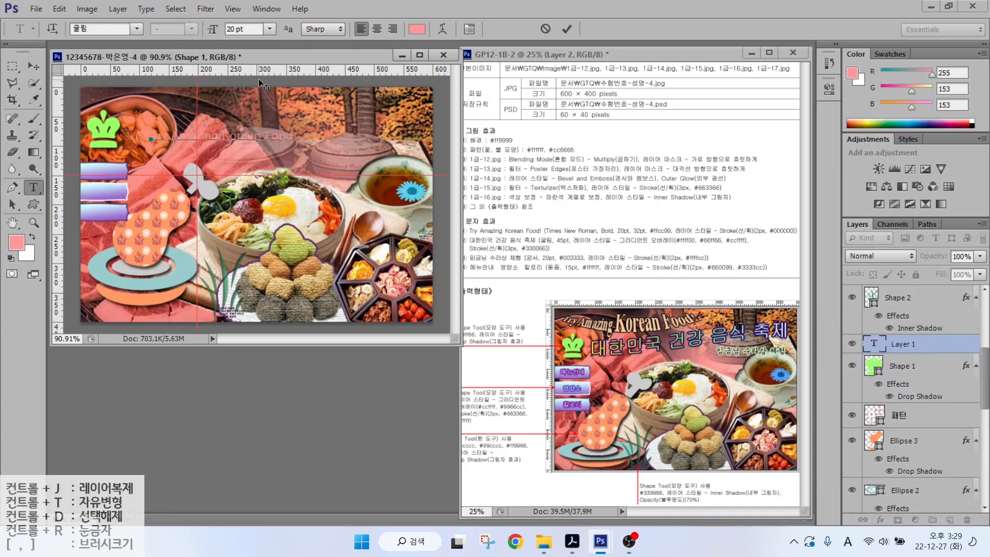
type("n Food")
key("ctrl+Return")
- Set the title to Times New Roman Bold in pale orange ffcc99
left_click(138, 29)
left_click_drag(309, 48, 310, 433)
left_click(129, 263)
left_click(191, 29)
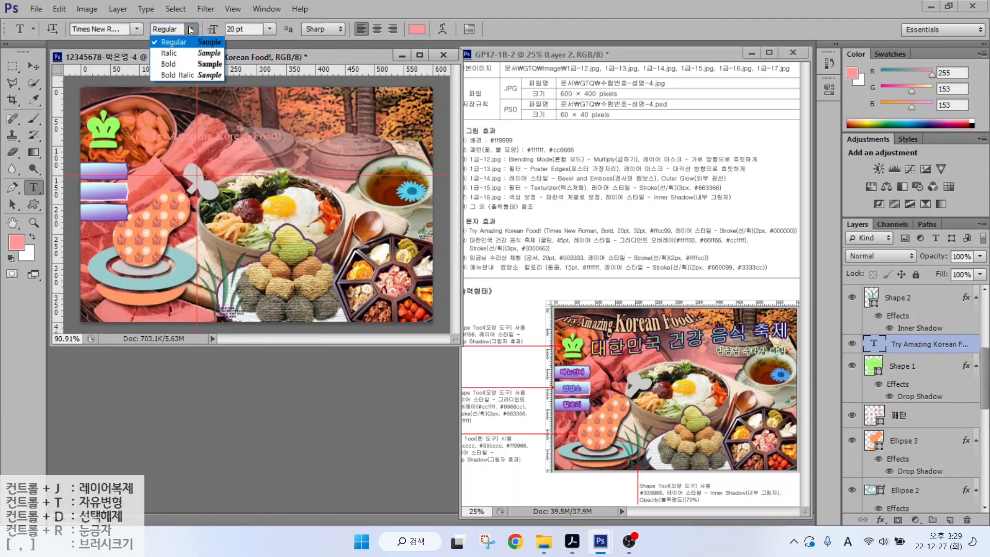
left_click(165, 64)
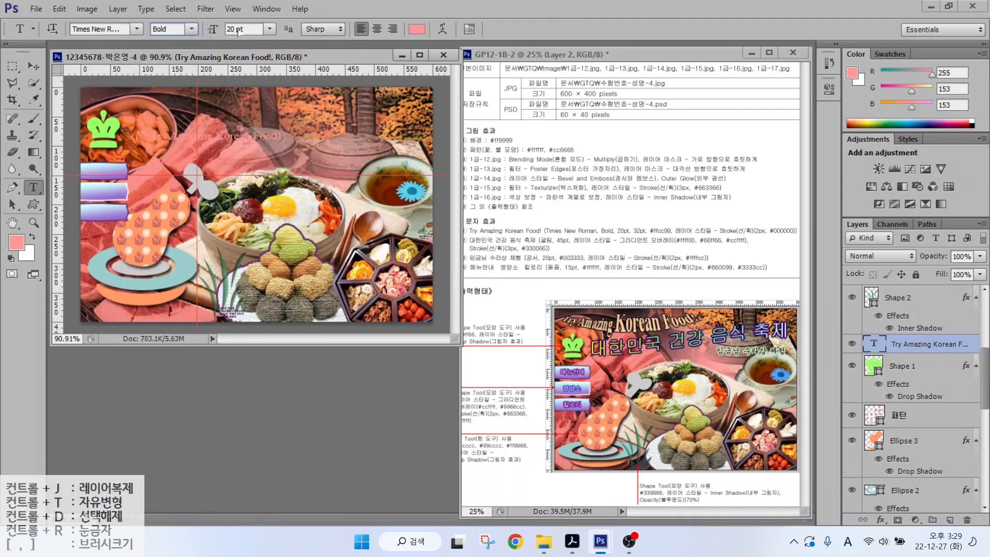
left_click(417, 30)
left_click(565, 377)
type("ffcc99")
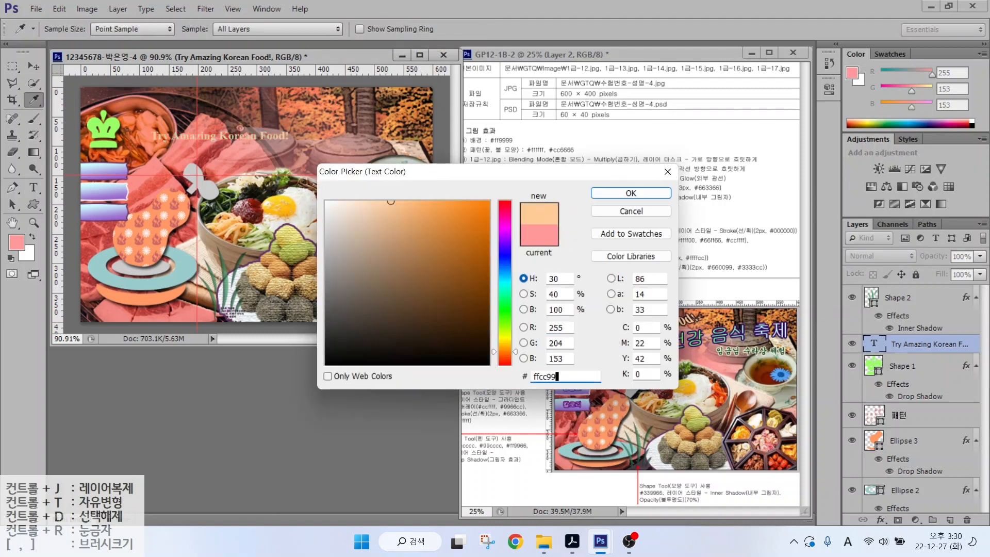
key("Return")
- Add a black Stroke outline to the title text
left_click(882, 521)
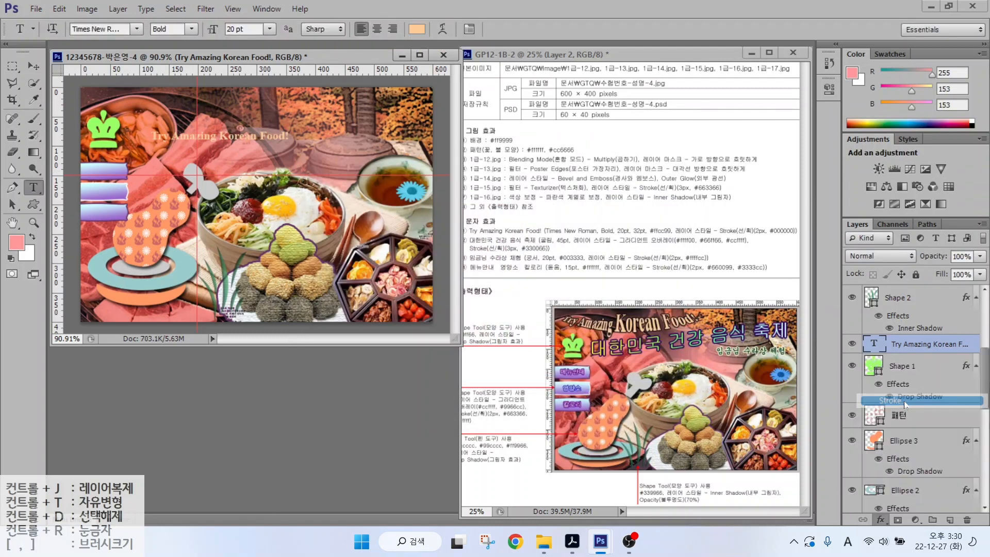
left_click(891, 401)
left_click(653, 321)
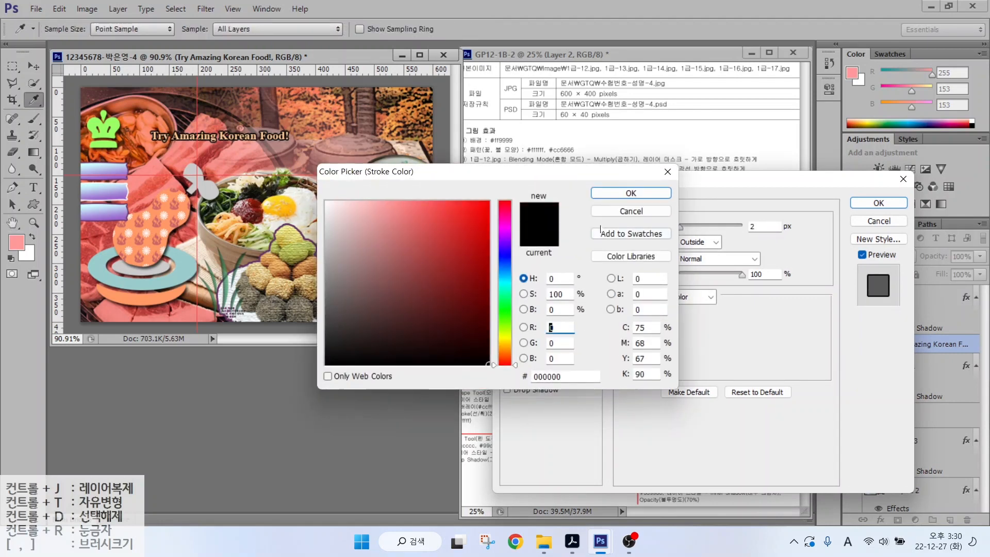
key("Return")
key("Return")
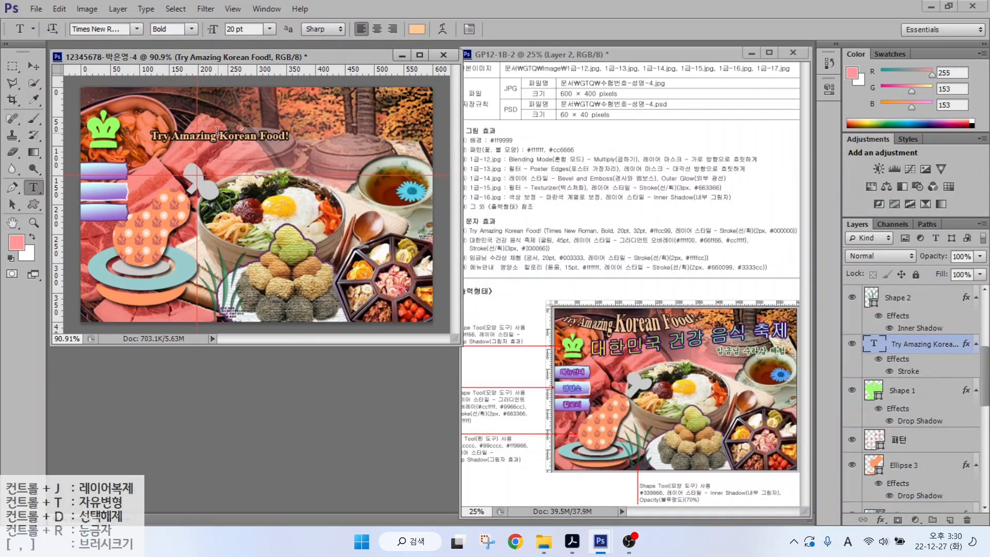
- Enlarge the words 'Korean Food!' to size 32
left_click_drag(218, 135, 322, 138)
left_click(242, 29)
type("32")
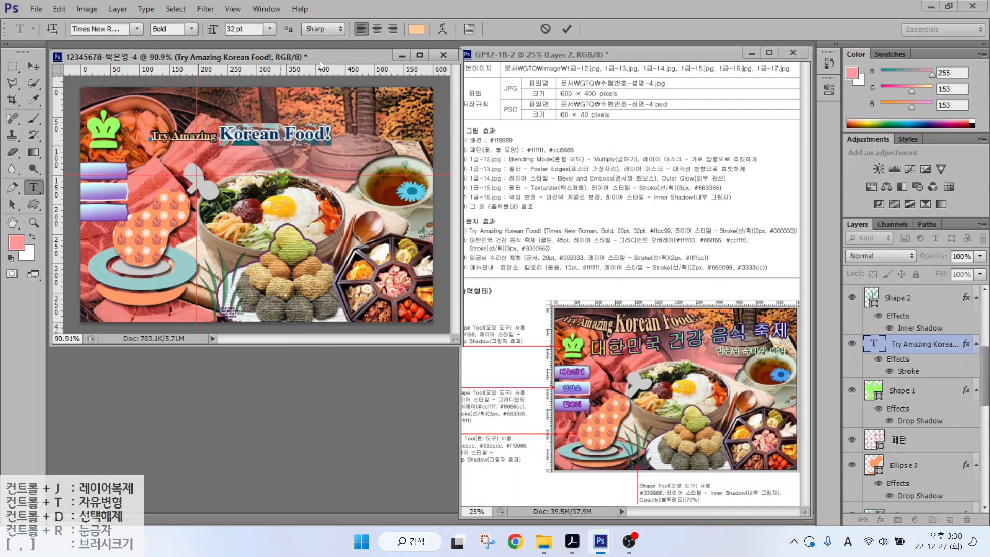
left_click(566, 29)
- Warp the title with Shell Lower, move it to the canvas top, and start a new text line
left_click(442, 29)
left_click(526, 189)
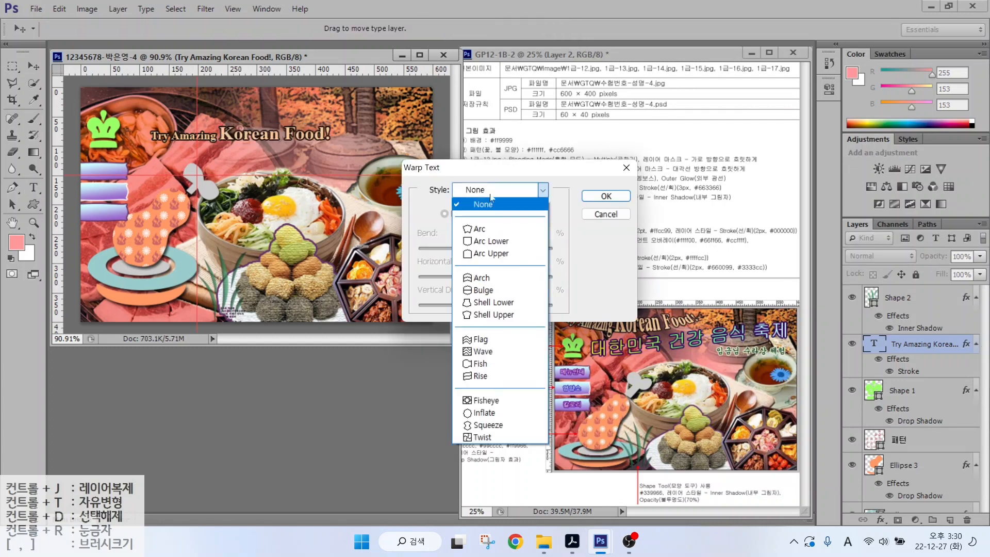
left_click(487, 370)
left_click(606, 195)
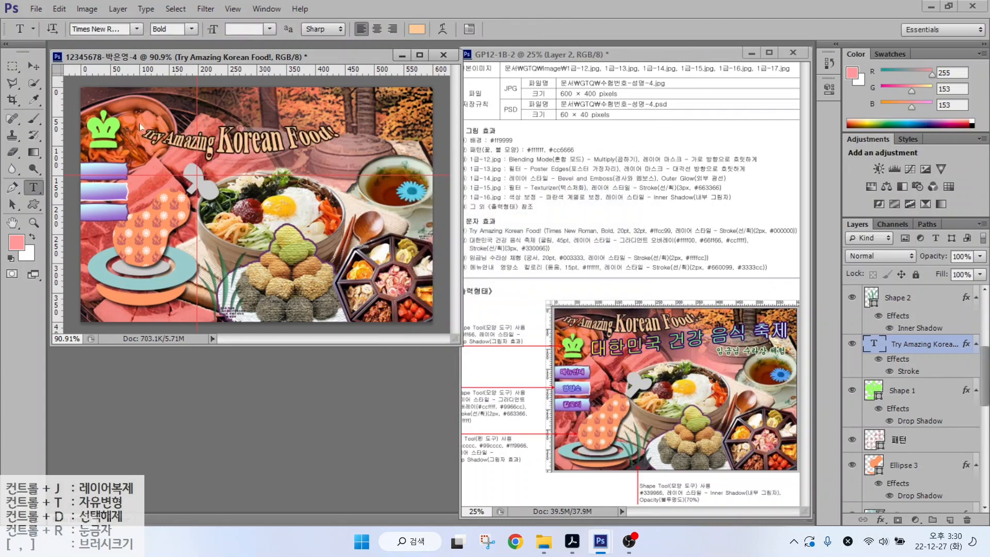
key("v")
left_click_drag(173, 147, 119, 110)
key("t")
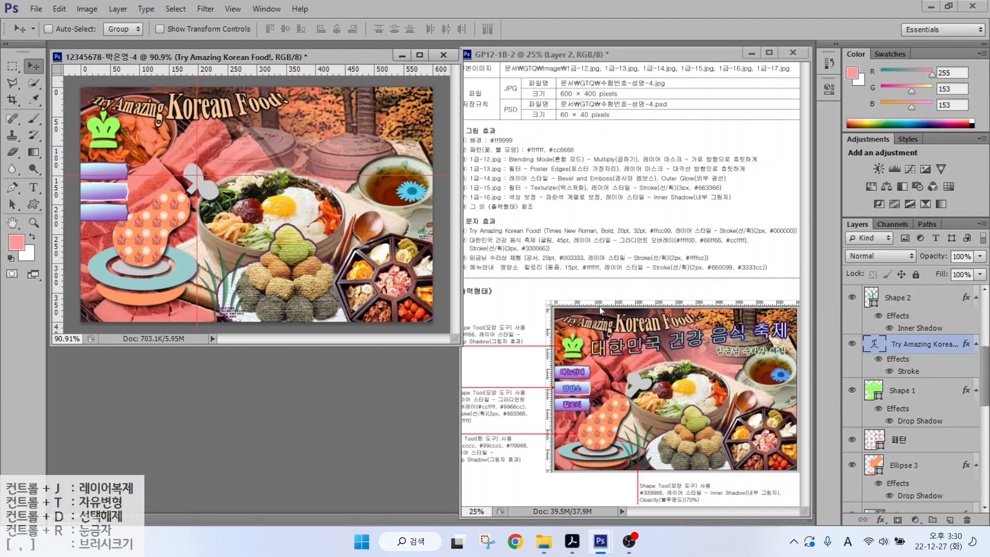
left_click(141, 155)
- Commit the title 대한민국 건강 음식 축제 and add a Gradient Overlay starting with a ffff00 stop
type("대한민국 건강 음식 축제")
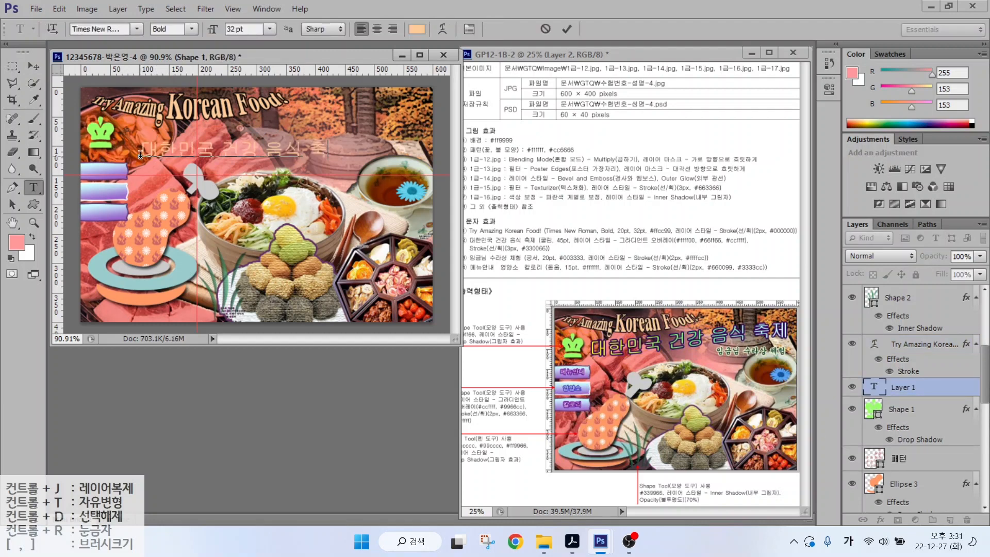
key("ctrl+Return")
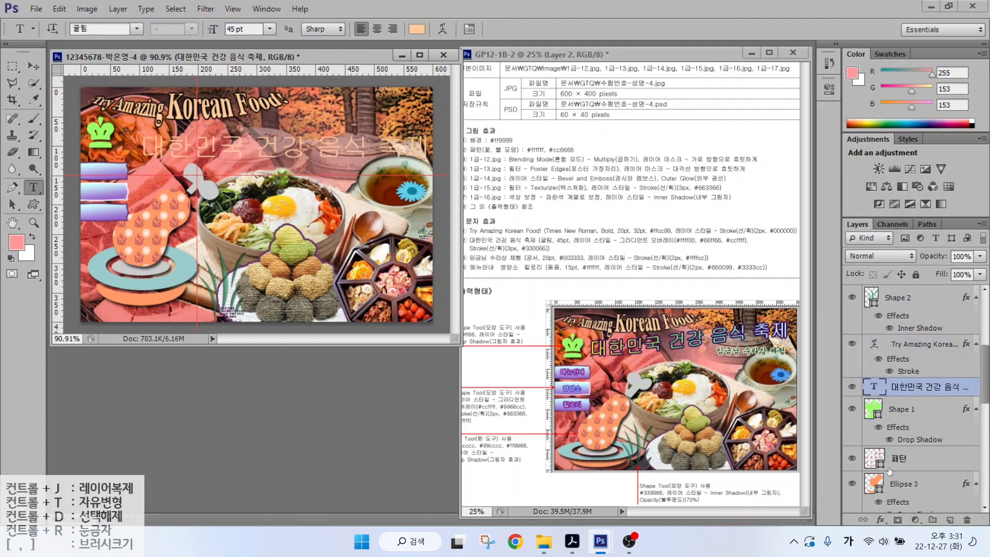
left_click(880, 520)
left_click(887, 466)
left_click(711, 257)
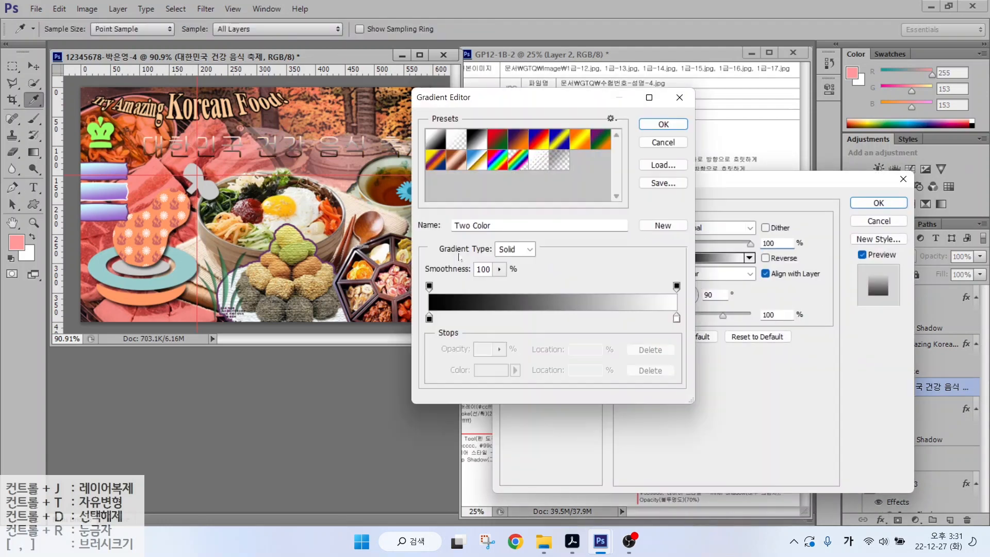
left_click(430, 327)
left_click(486, 369)
type("ffff00")
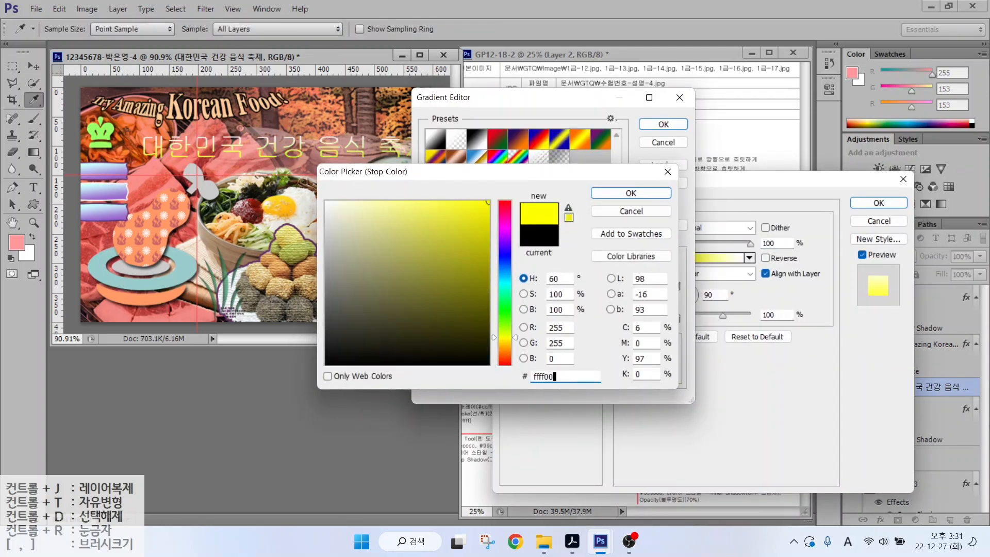
key("Return")
- Finish the gradient with a 66ff66 middle stop and a ccffff right stop, angled 0°
left_click(486, 369)
type("66ff66")
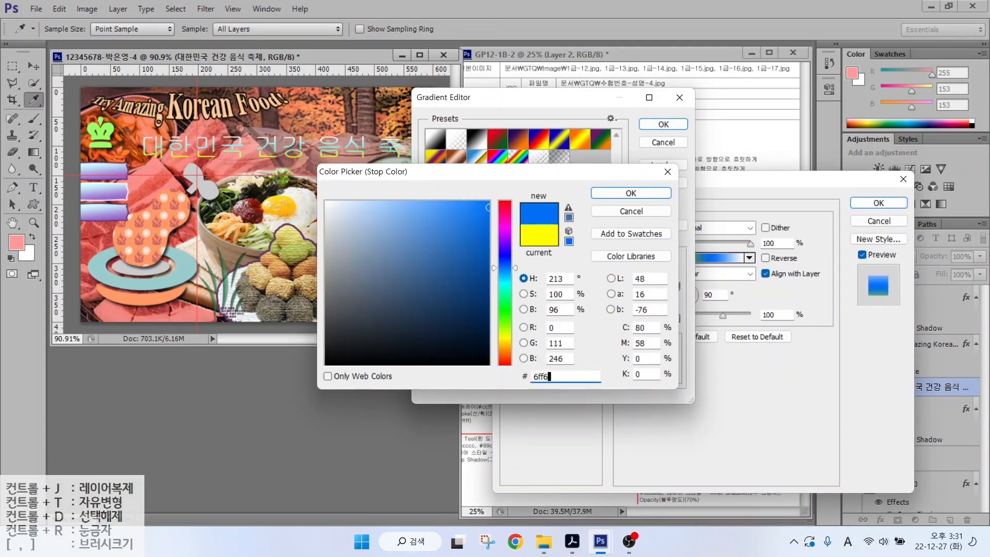
key("Return")
left_click(676, 318)
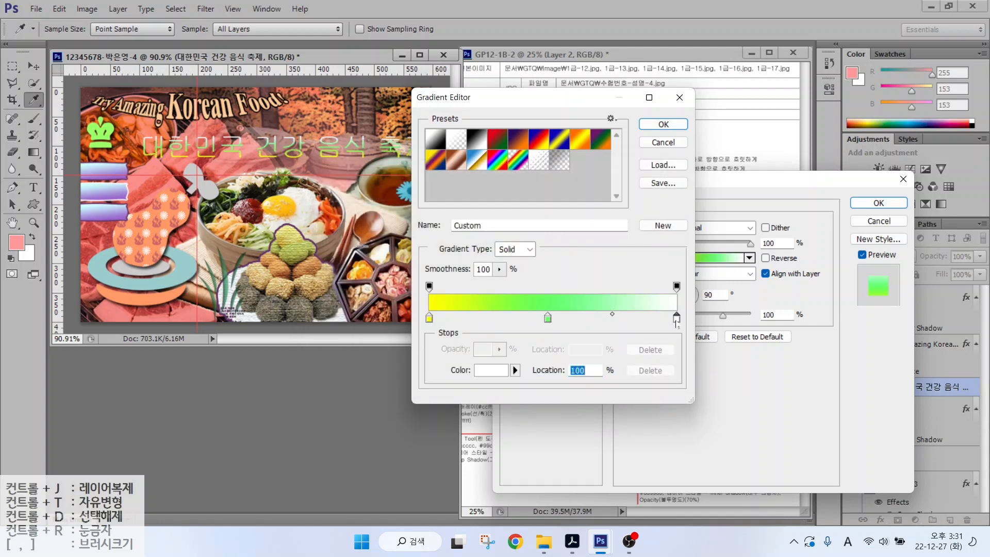
left_click(491, 370)
type("ccffff")
key("Return")
left_click(663, 124)
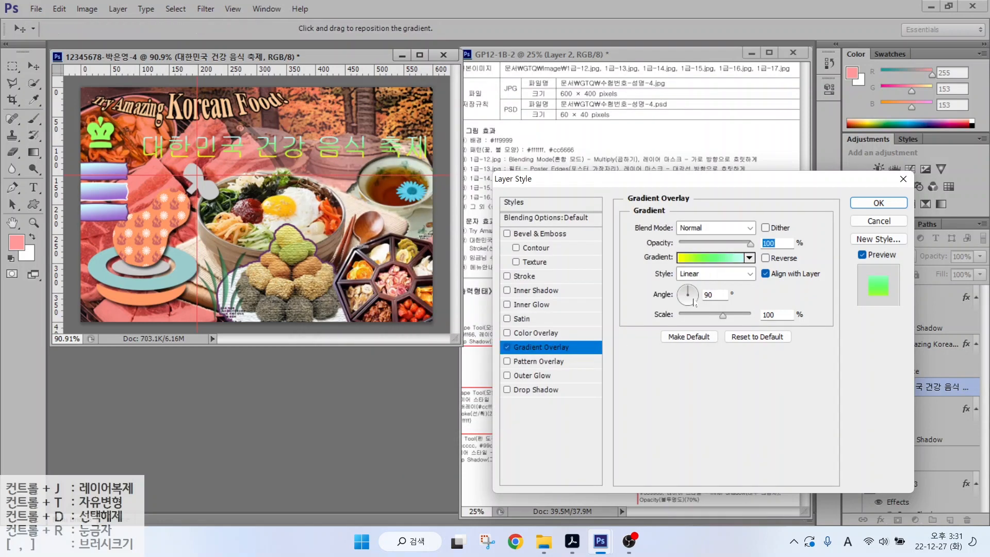
left_click(695, 297)
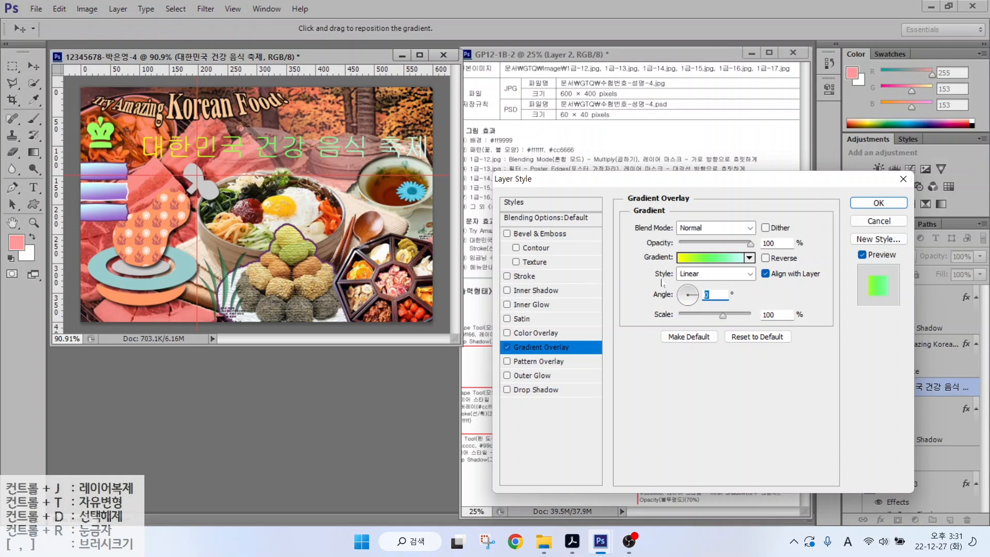
- Add a 330066 purple Stroke to the Korean title and apply the layer styles
left_click(536, 276)
left_click(665, 318)
left_click(567, 376)
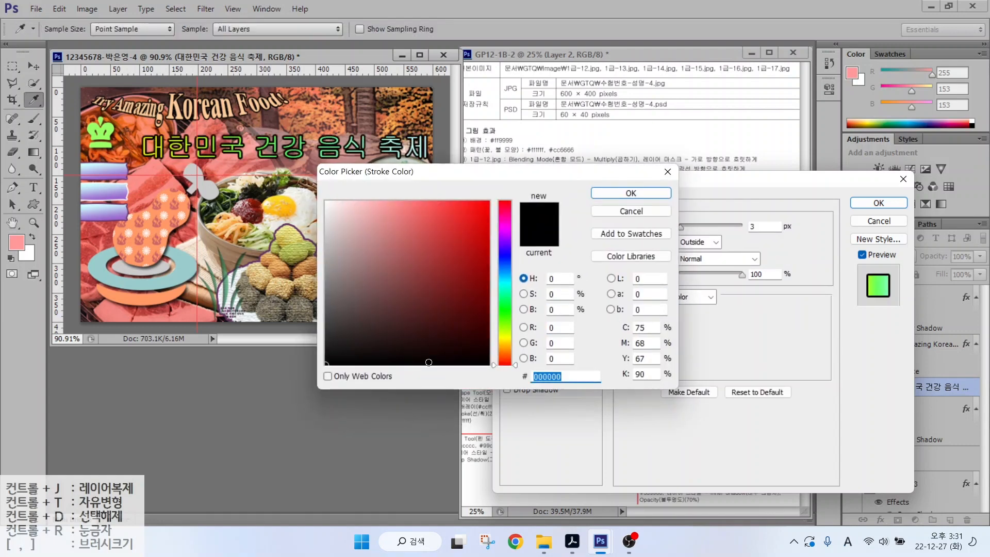
type("330066")
key("Return")
left_click(879, 202)
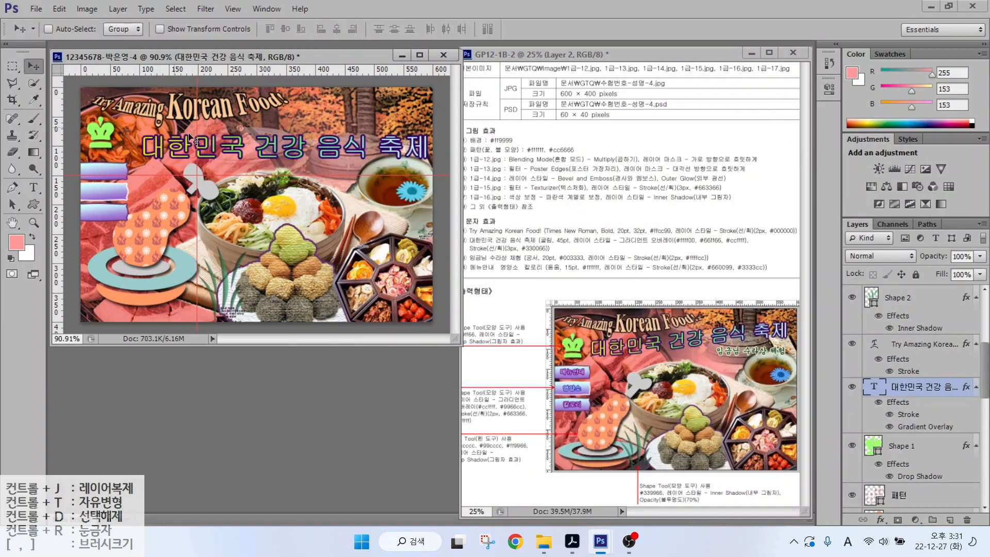
- Warp the title with the Rise style and move it up under the English title
left_click_drag(208, 165, 188, 157)
left_click(441, 30)
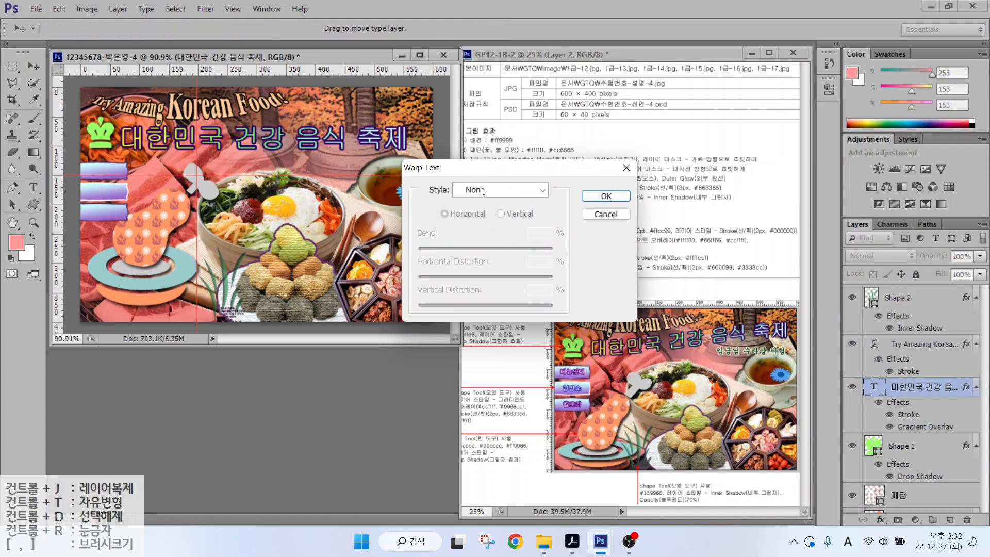
left_click(541, 190)
left_click(483, 378)
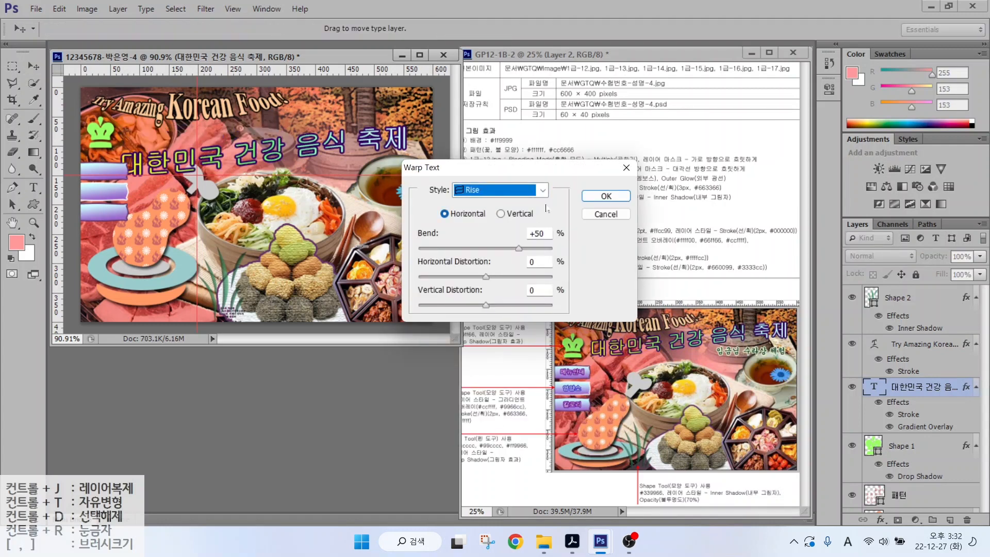
left_click(605, 196)
left_click_drag(297, 150, 302, 131)
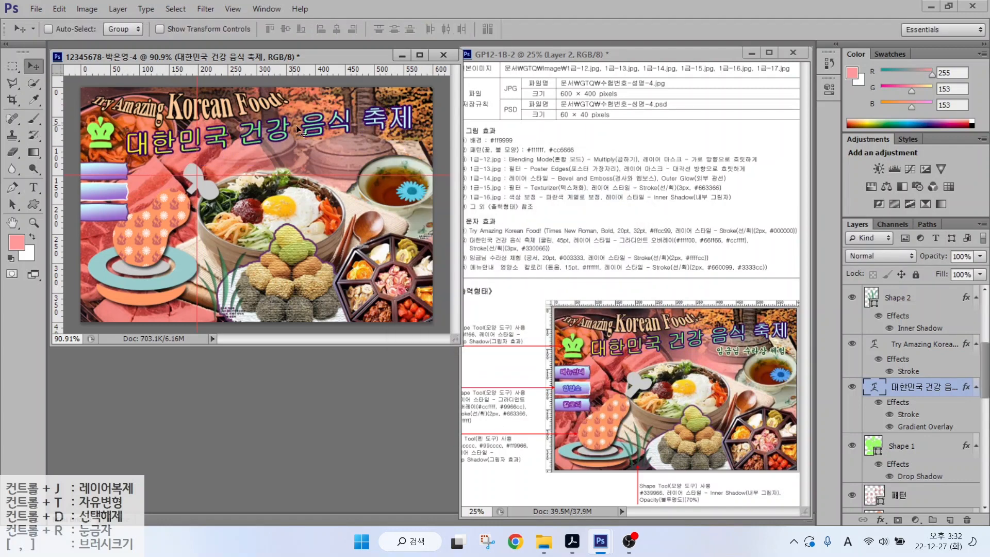
- Add the subtitle 임금님 수라상 체험 in 궁서 font at 20 pt
key("t")
left_click(256, 190)
type("임금님 수라상 체험")
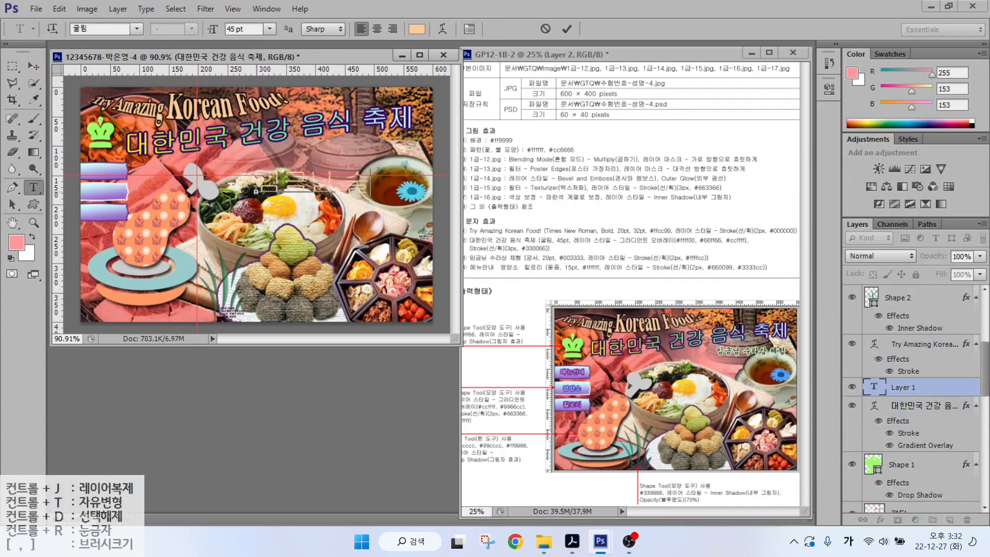
key("ctrl+Return")
left_click(136, 29)
left_click(114, 78)
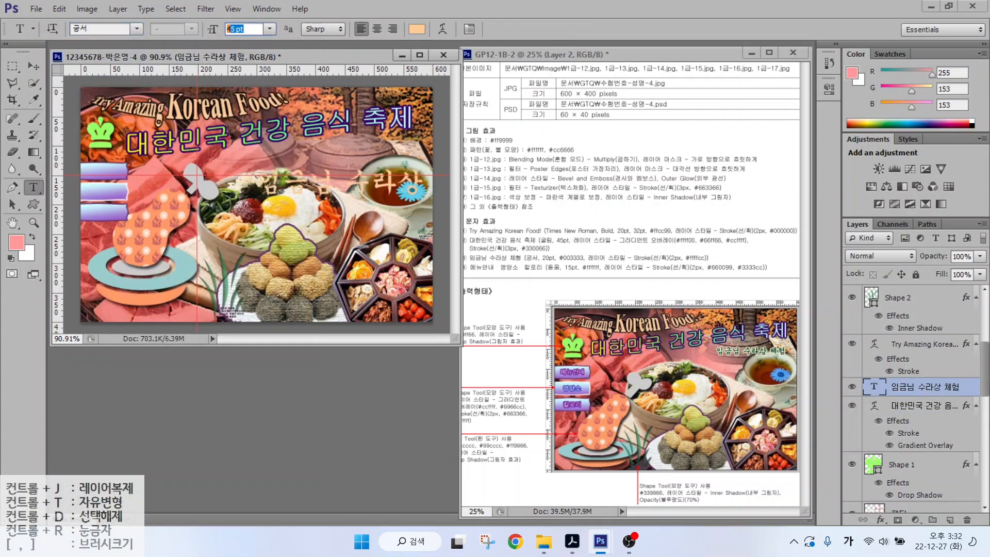
type("20")
key("Return")
- Colour the subtitle 003333, give it a ffffcc Stroke, and move it under the title
left_click(416, 29)
left_click(565, 377)
type("003333")
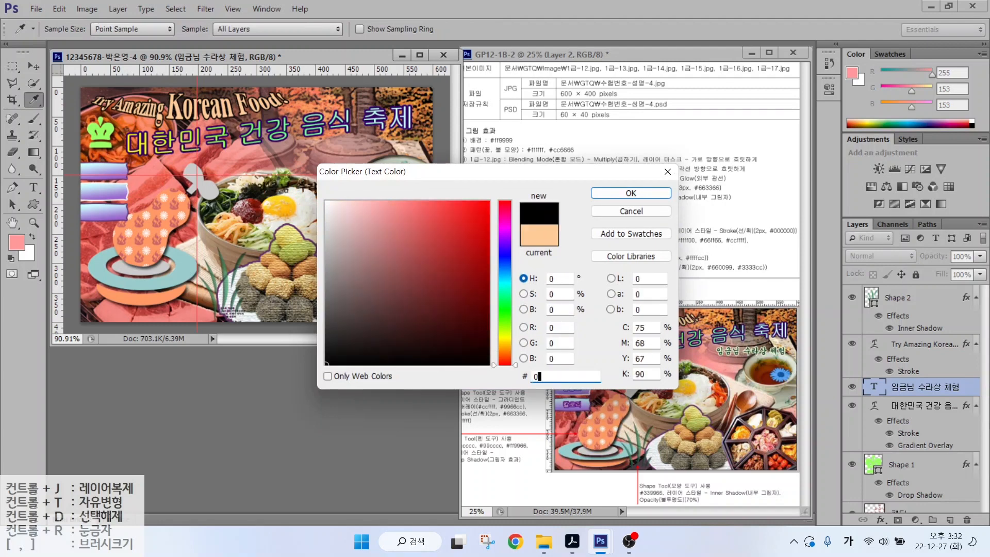
key("Return")
left_click(880, 519)
left_click(893, 397)
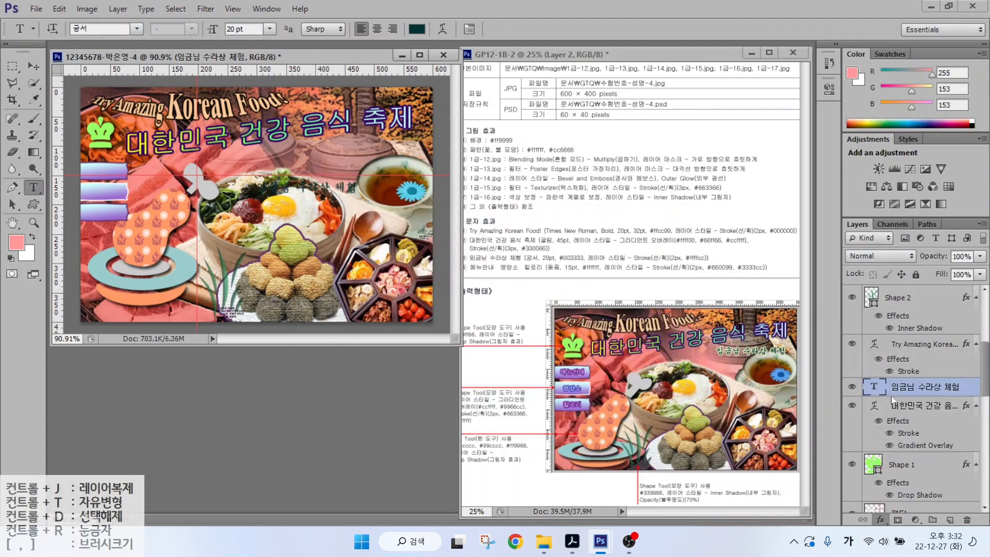
left_click(673, 317)
left_click(565, 376)
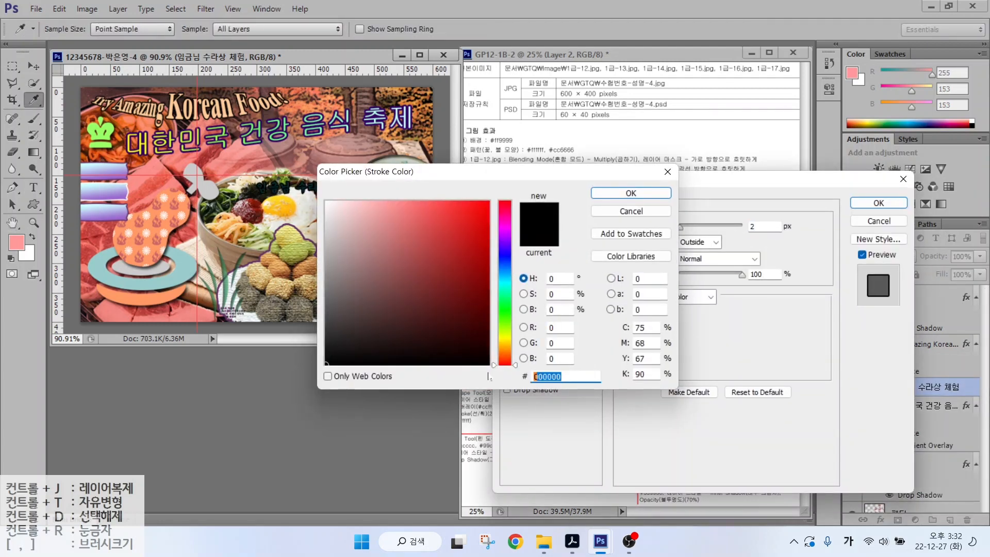
type("ffffcc")
key("Return")
left_click(878, 203)
left_click(33, 67)
mouse_move(338, 188)
left_mouse_down()
mouse_move(382, 144)
mouse_move(404, 142)
mouse_move(391, 147)
left_mouse_up()
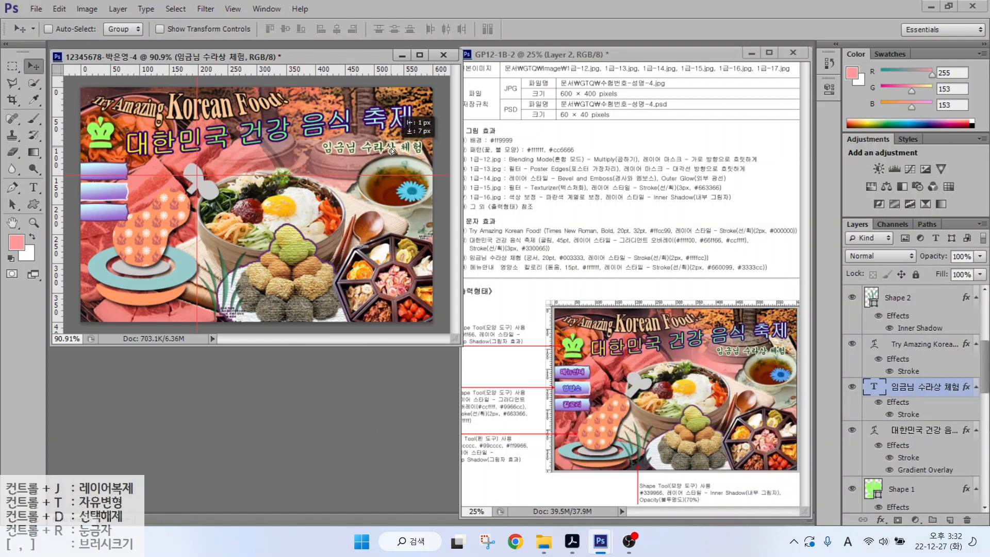
- Type 메뉴안내 on the left patterned shape in white 돋움
key("t")
left_click(93, 243)
type("메뉴")
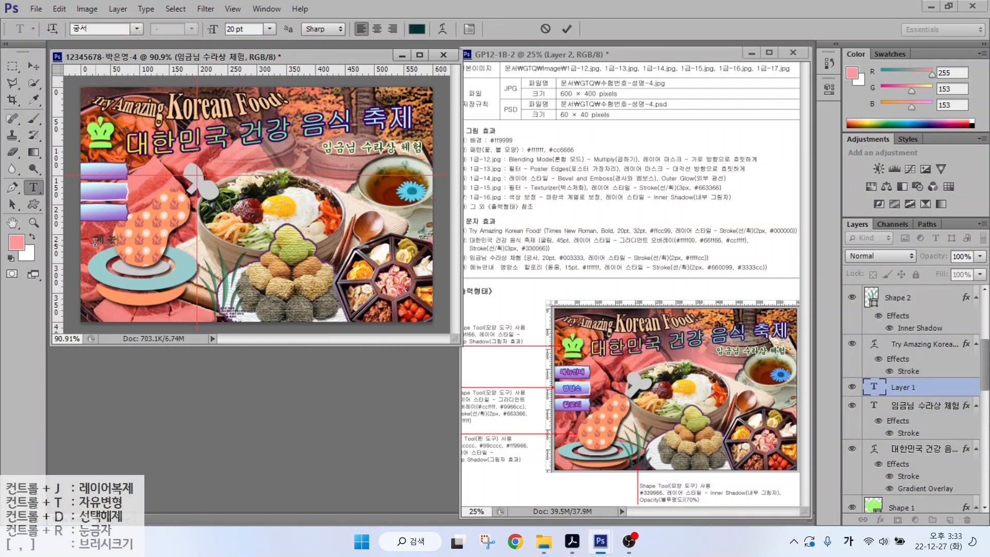
type("안내")
key("ctrl+Return")
left_click(137, 29)
left_click(103, 90)
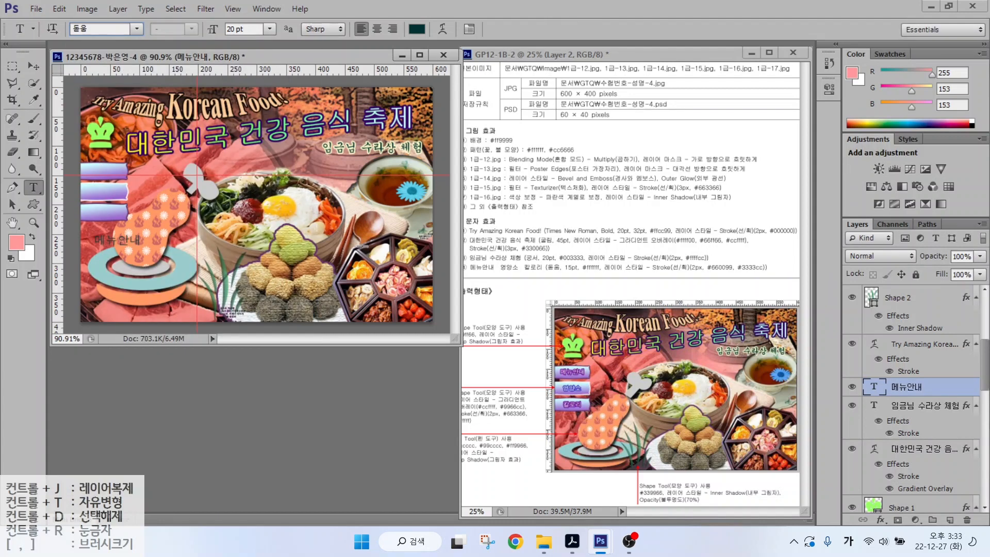
left_click(417, 29)
left_click(326, 202)
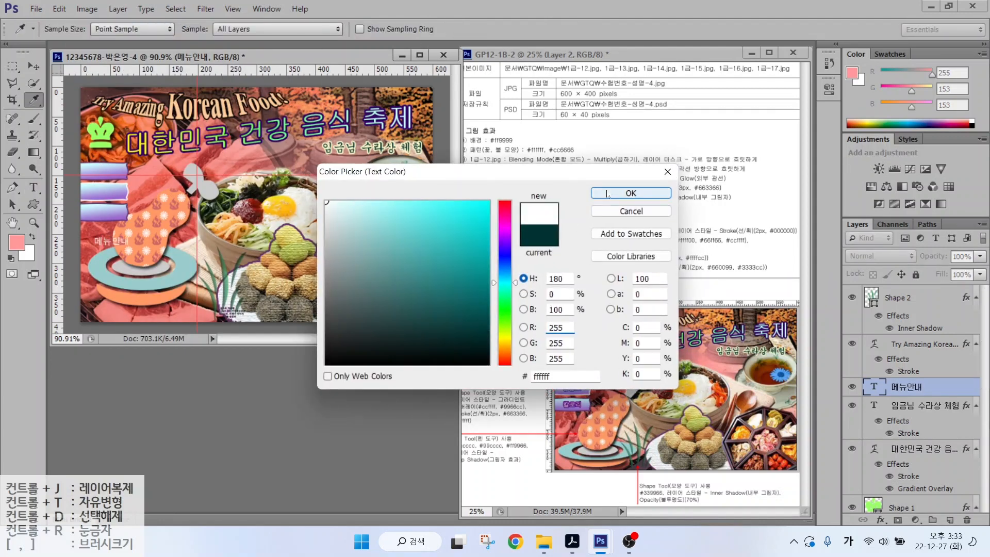
left_click(607, 194)
- Give 메뉴안내 a 2 px Stroke in 660099 purple
left_click(880, 520)
left_click(873, 332)
type("2")
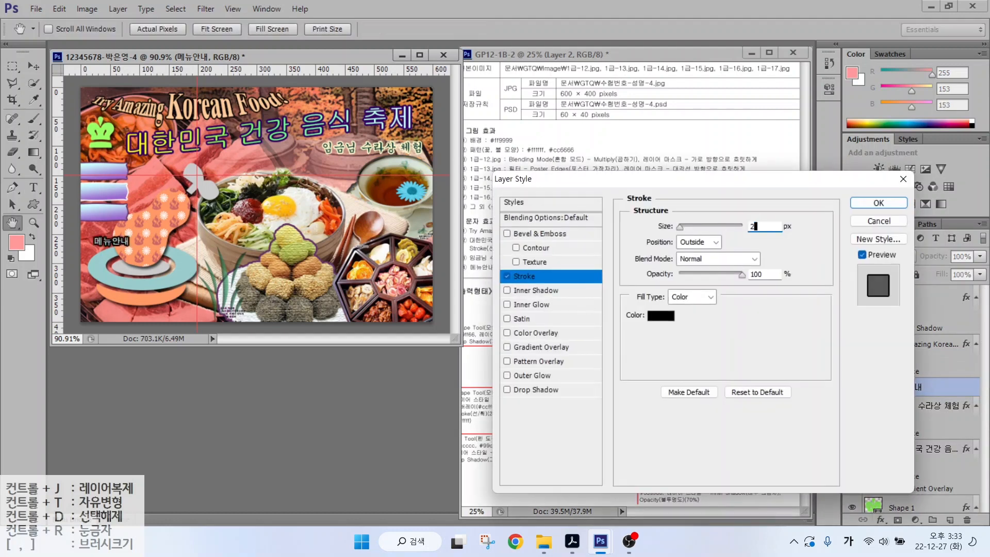
left_click(660, 315)
type("660099")
key("Return")
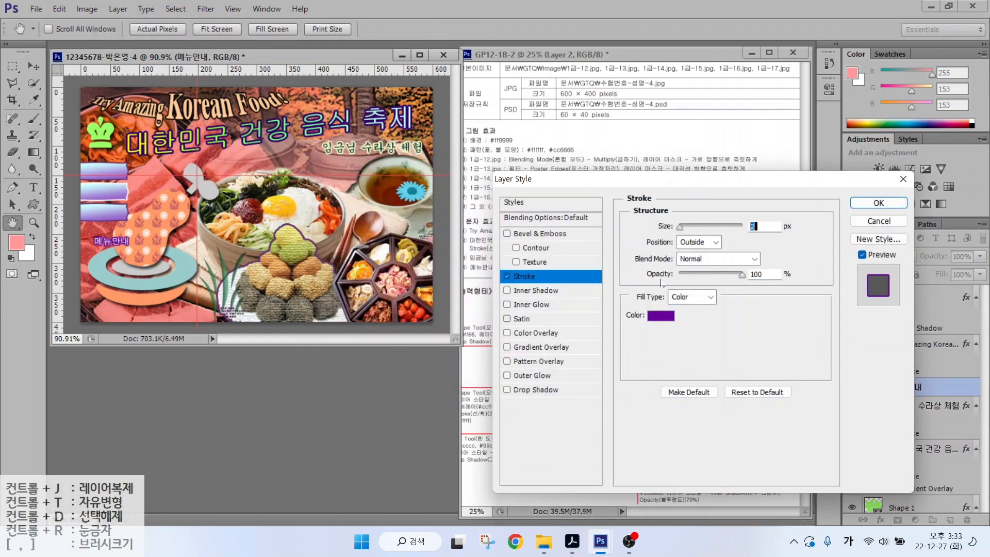
key("Return")
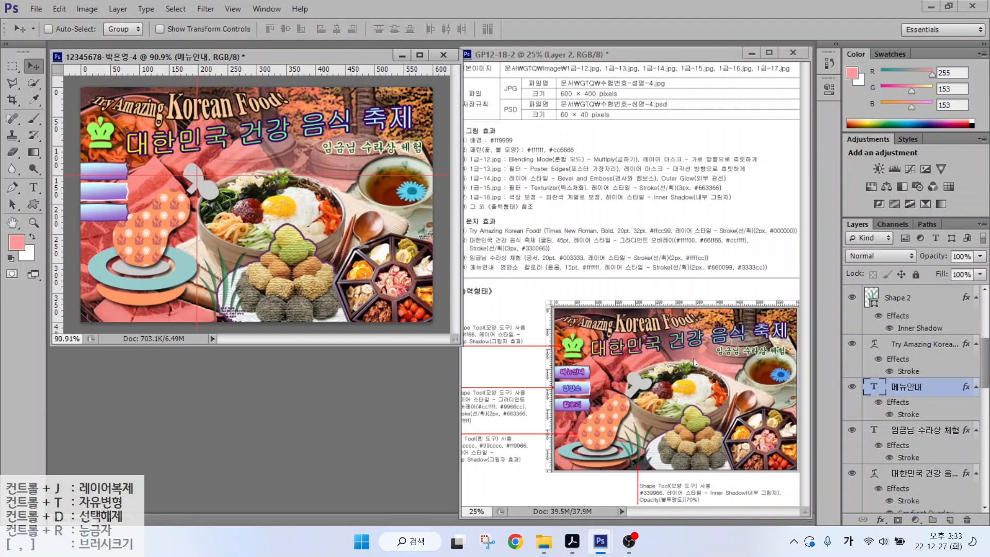
- Select the Try Amazing title and the other text layers and drag them higher in the layer stack
left_click(923, 344)
left_click(922, 429, "shift")
left_click_drag(923, 429, 898, 299)
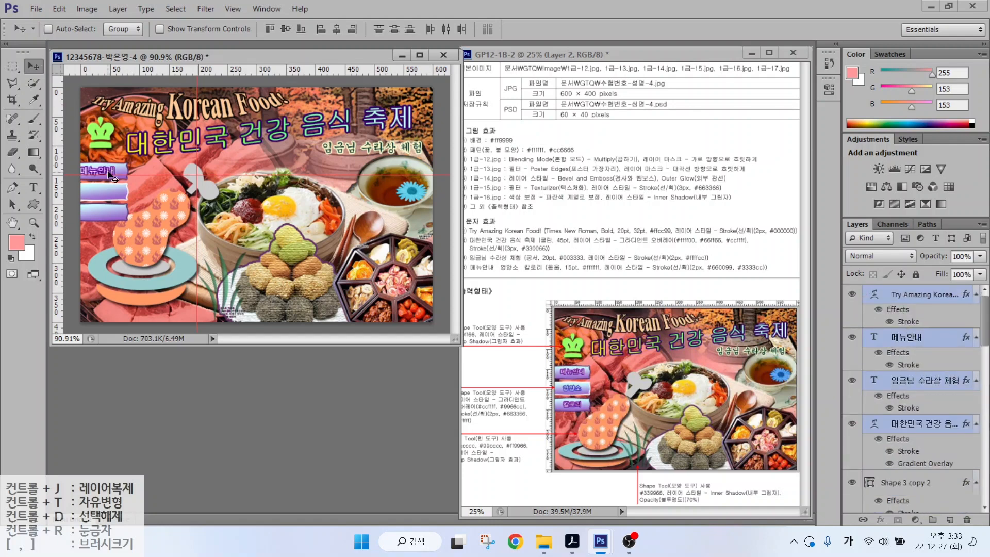
- Copy 메뉴안내 onto the lower bars and retype the copies as 영양소 and 칼로리
left_click(910, 337)
left_click_drag(115, 173, 108, 207)
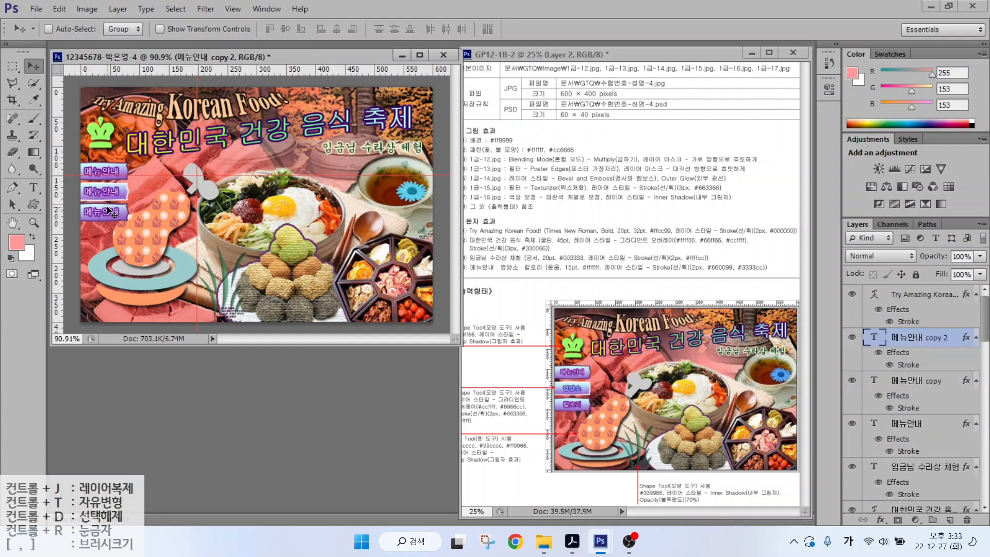
key("t")
double_click(103, 191)
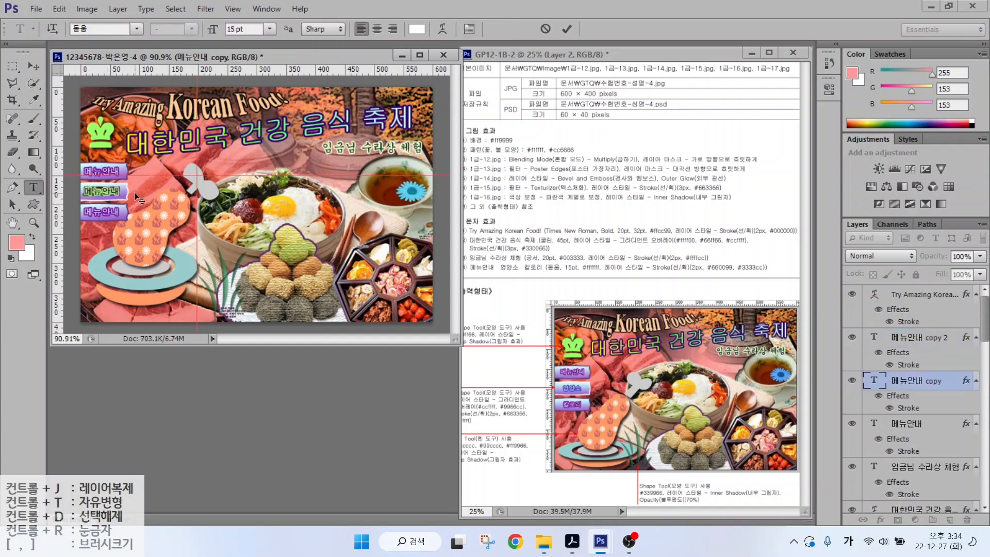
type("영양소")
key("ctrl+Return")
double_click(130, 211)
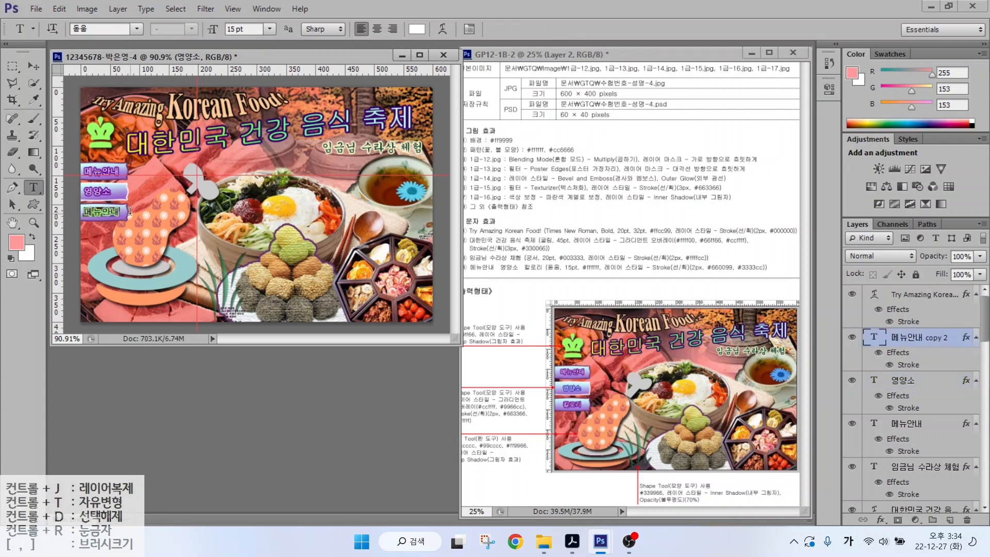
type("칼로리")
key("ctrl+Return")
- Change the 영양소 Stroke colour to 3333cc and nudge the labels slightly right
left_click(901, 380)
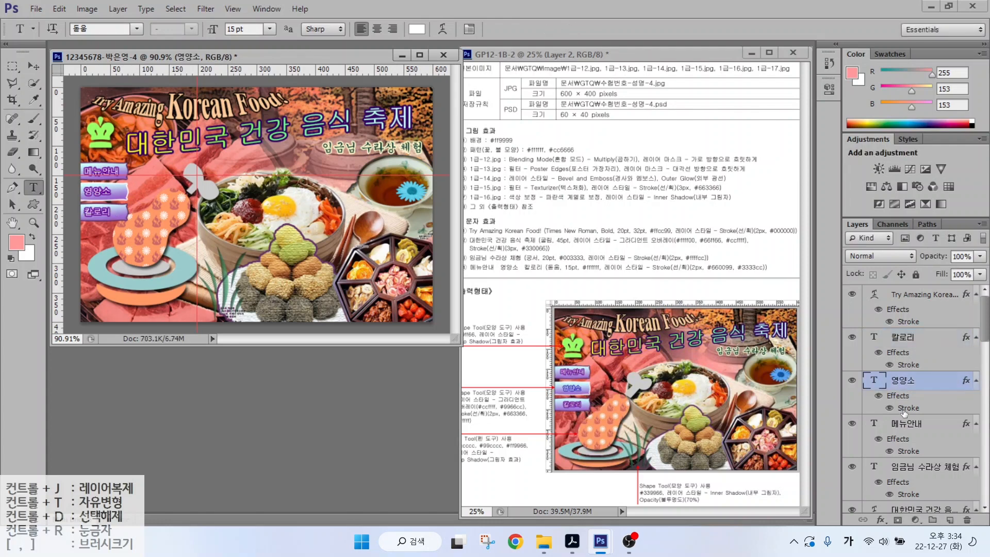
double_click(907, 408)
left_click(665, 318)
left_click(566, 376)
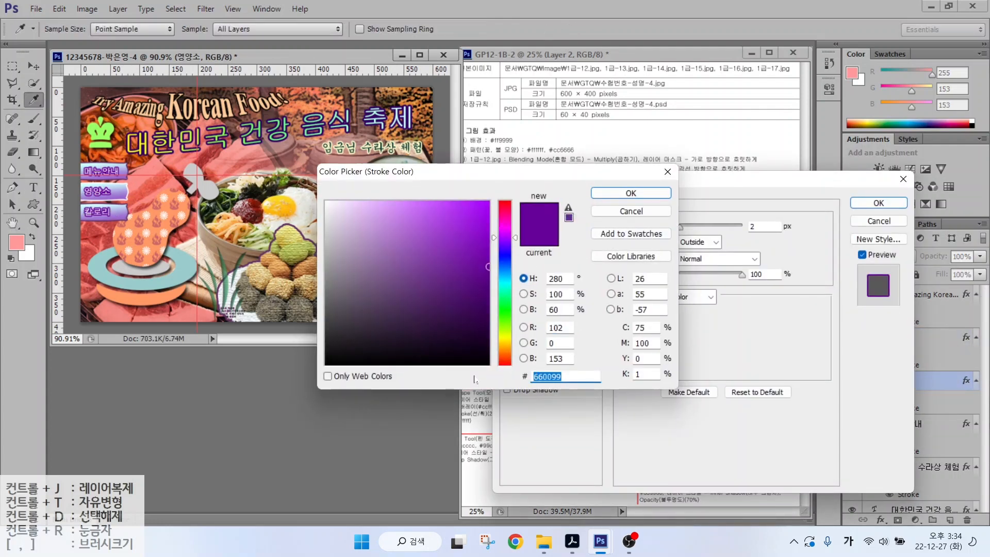
type("3333cc")
key("Return")
left_click(878, 203)
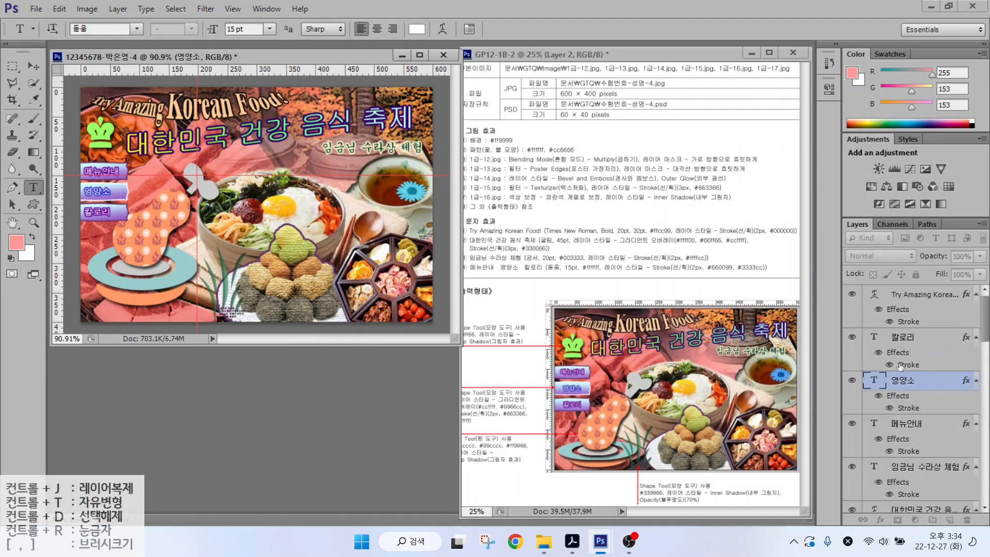
key("Right")
key("Right")
key("Right")
key("Right")
key("Right")
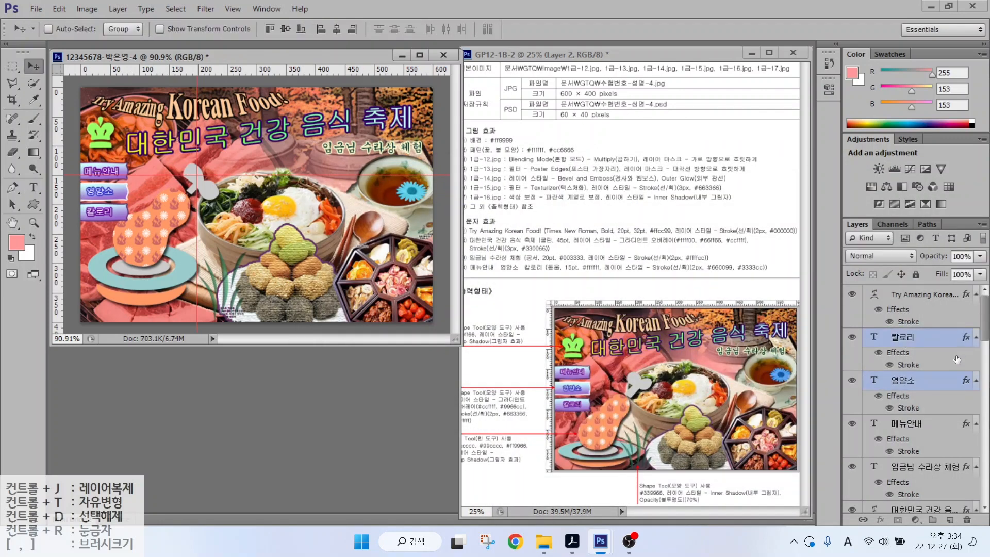
- Shift the 패턴 layer and Ellipses 1–3 slightly down together, then check the Shape 2 layer
scroll(956, 360, "down", 5)
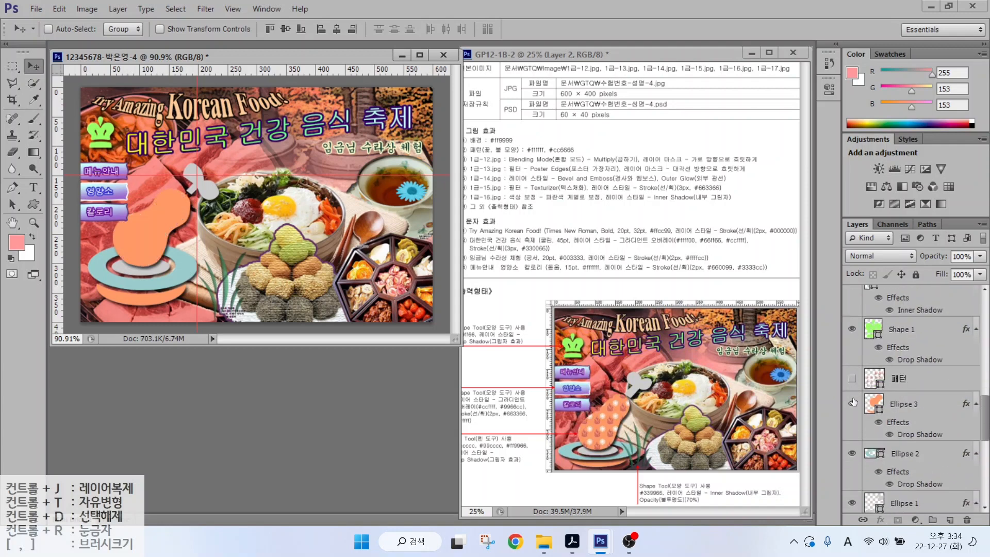
left_click(910, 377)
left_click(908, 405, "shift")
left_click(906, 453, "shift")
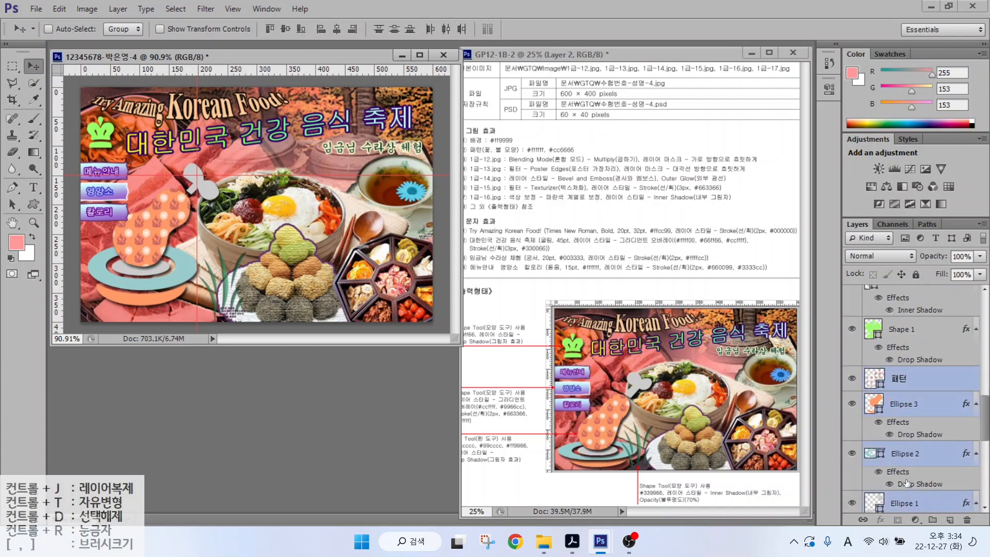
left_click(905, 503, "shift")
left_click_drag(146, 254, 146, 262)
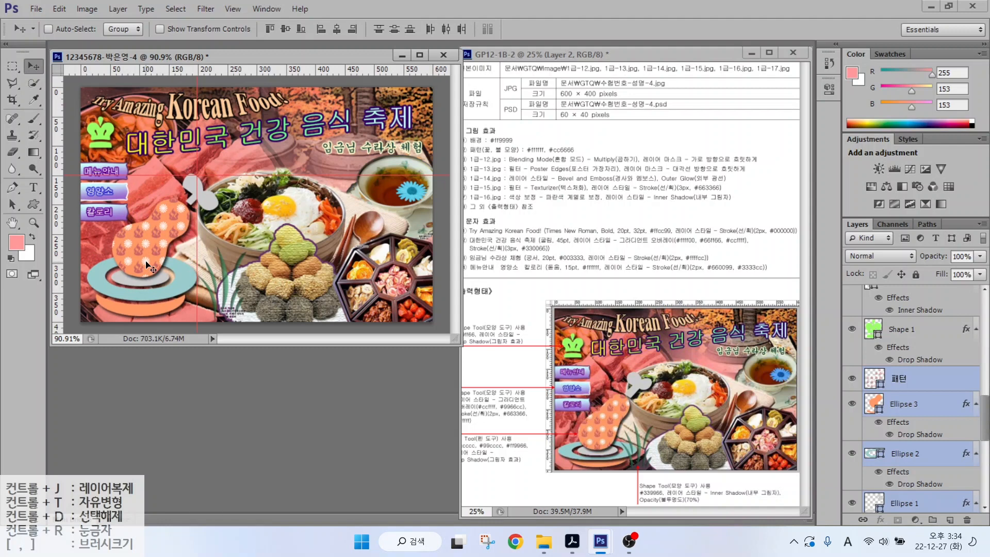
key("alt+bracketright")
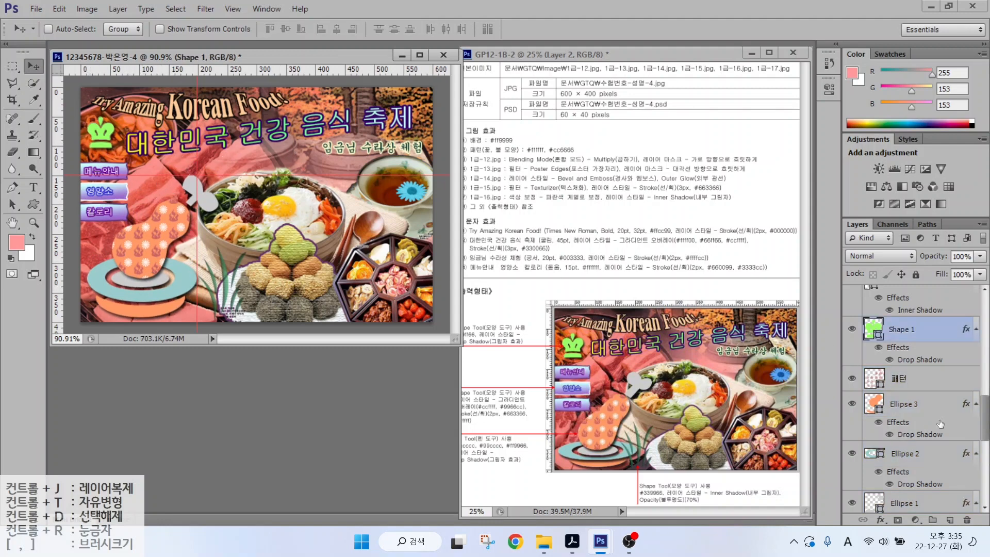
left_click(910, 309)
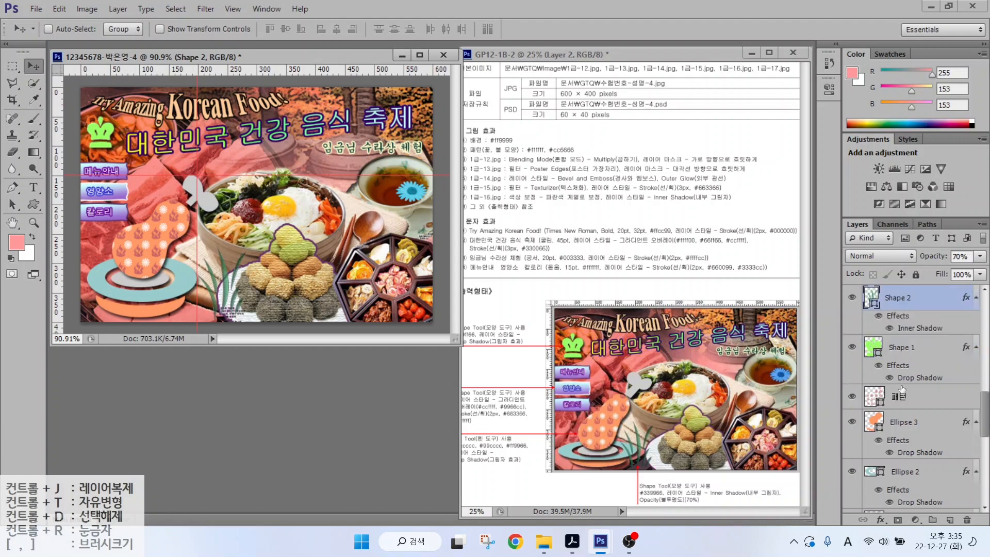
scroll(918, 370, "up", 5)
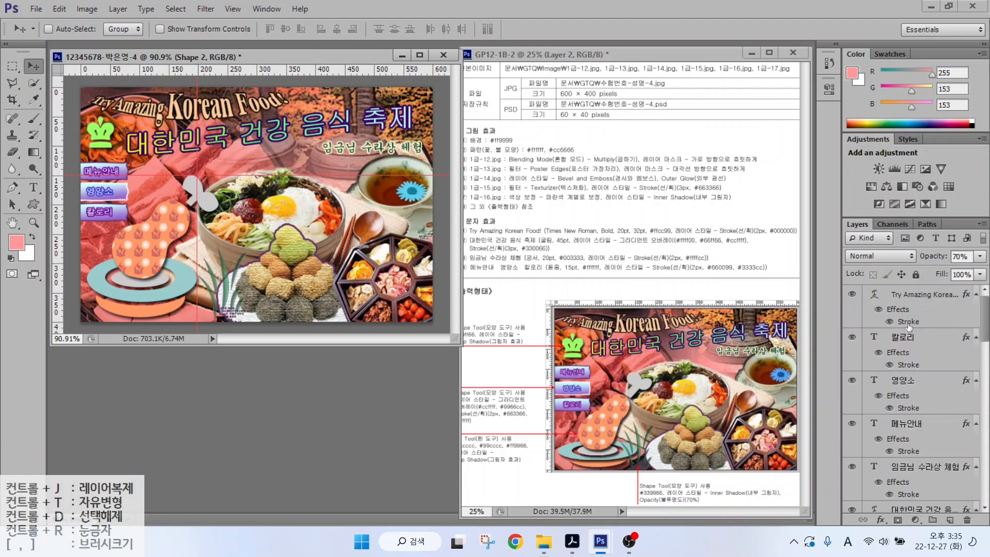
scroll(902, 371, "down", 5)
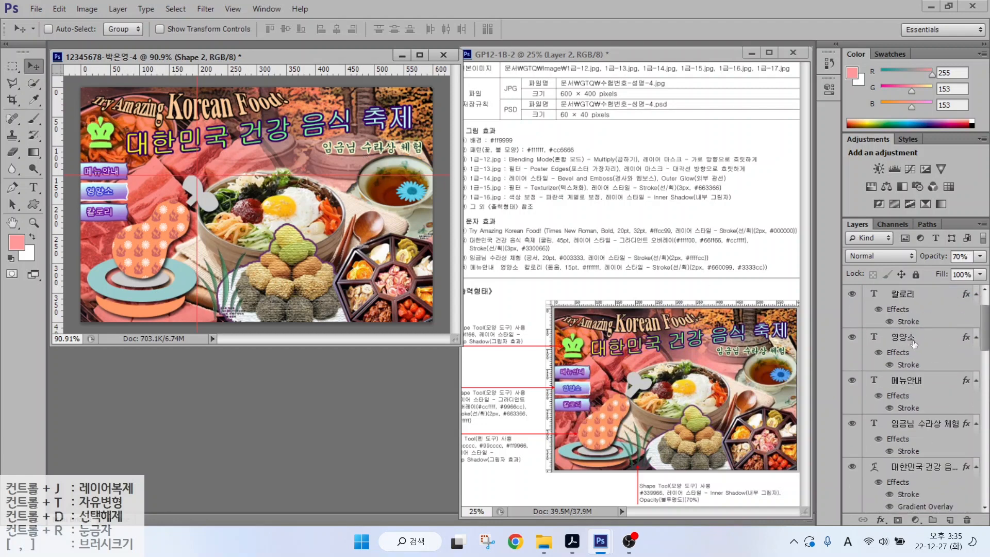
scroll(911, 374, "down", 5)
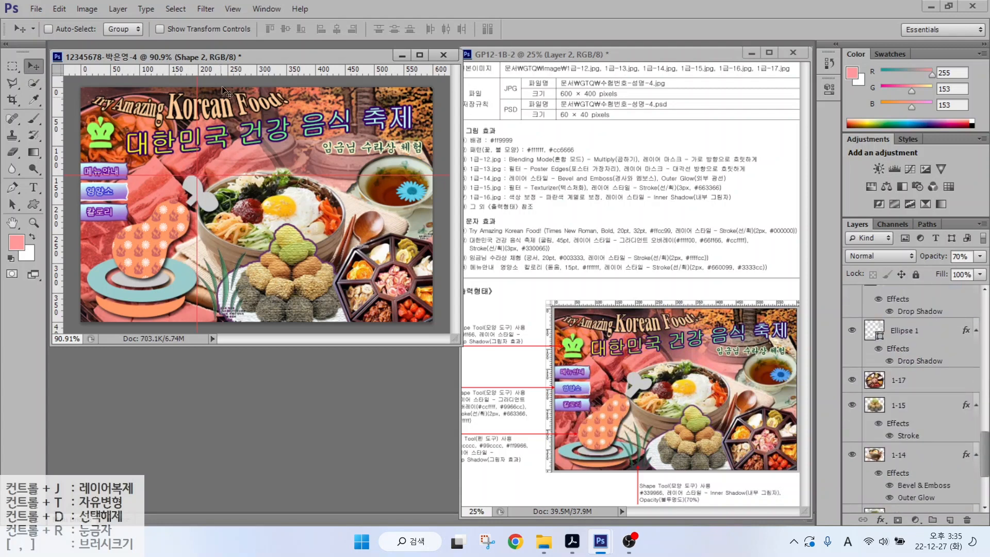
- Use View > Clear Guides on the festival composite
left_click(231, 8)
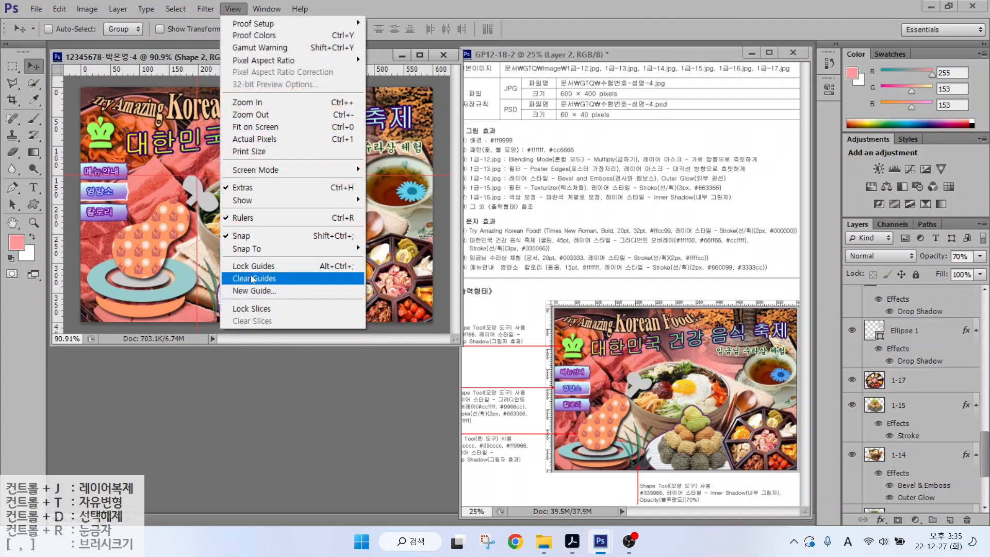
left_click(253, 279)
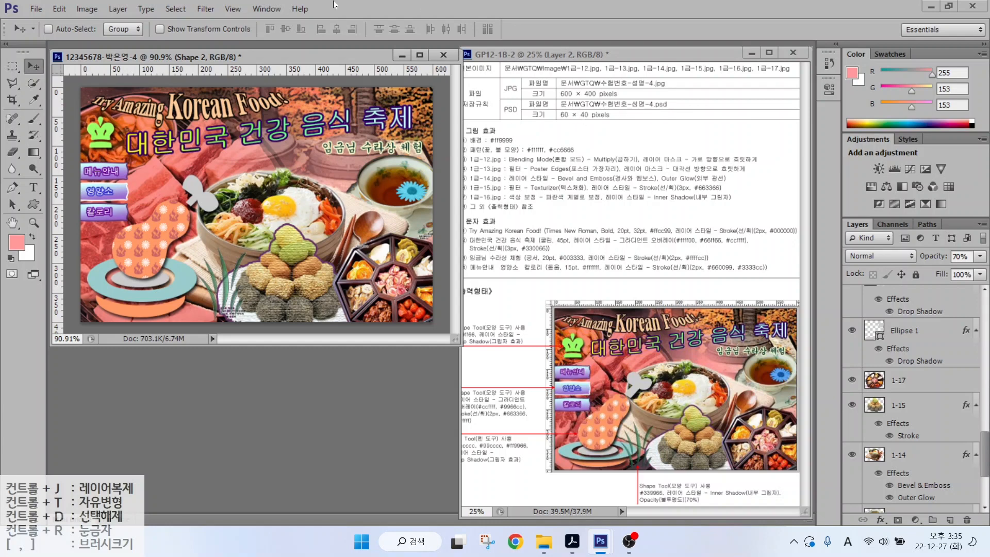
- Save the composite as a JPEG in the GTQ folder with default JPEG options
left_click(34, 9)
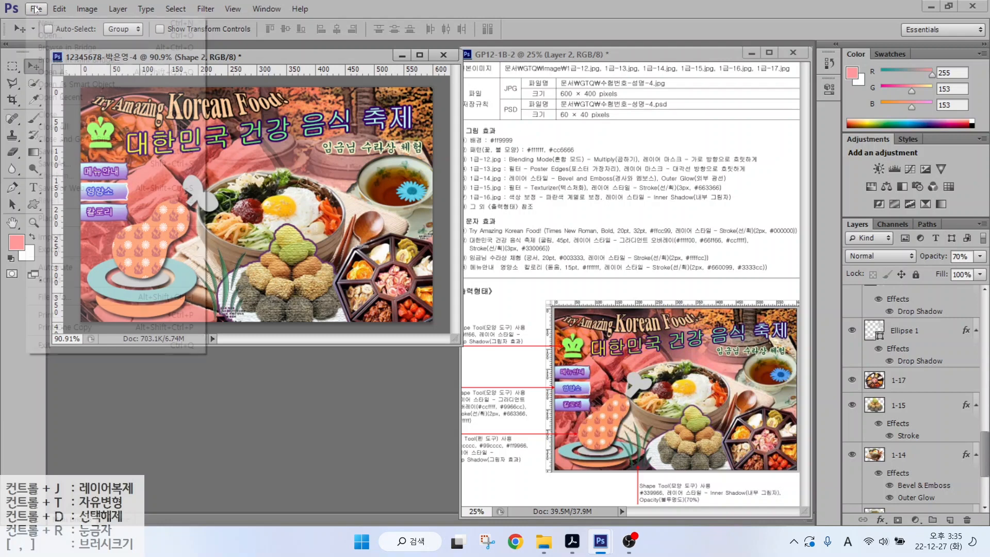
left_click(47, 164)
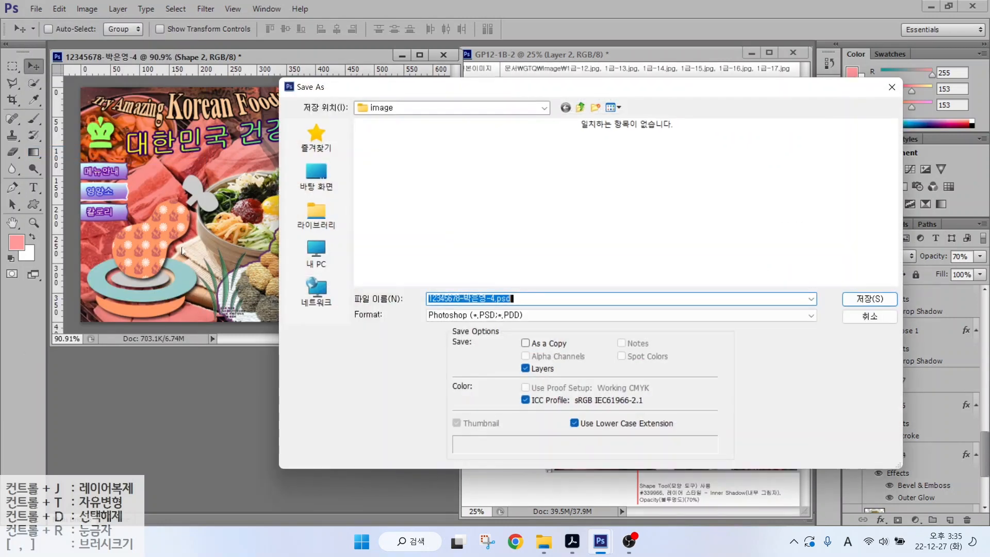
left_click(580, 107)
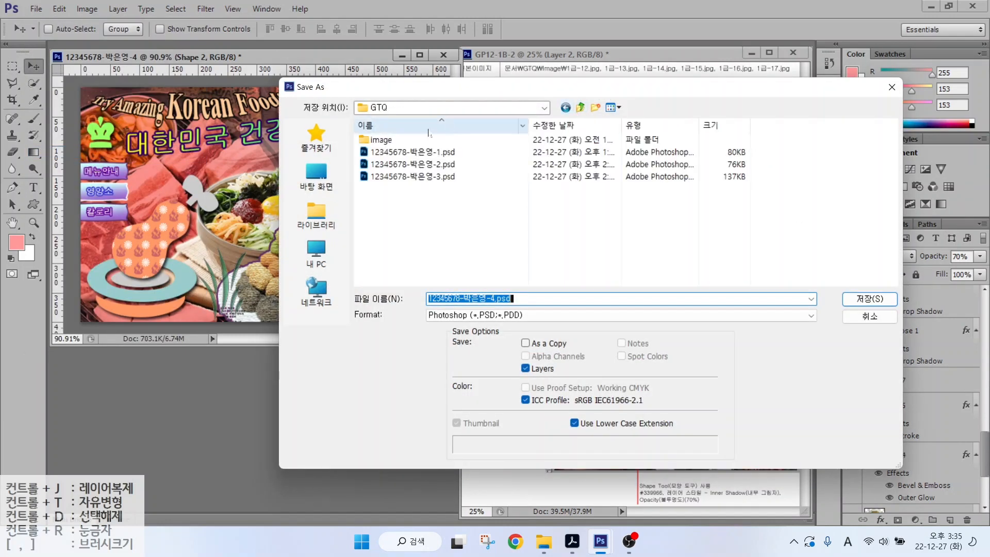
left_click(484, 316)
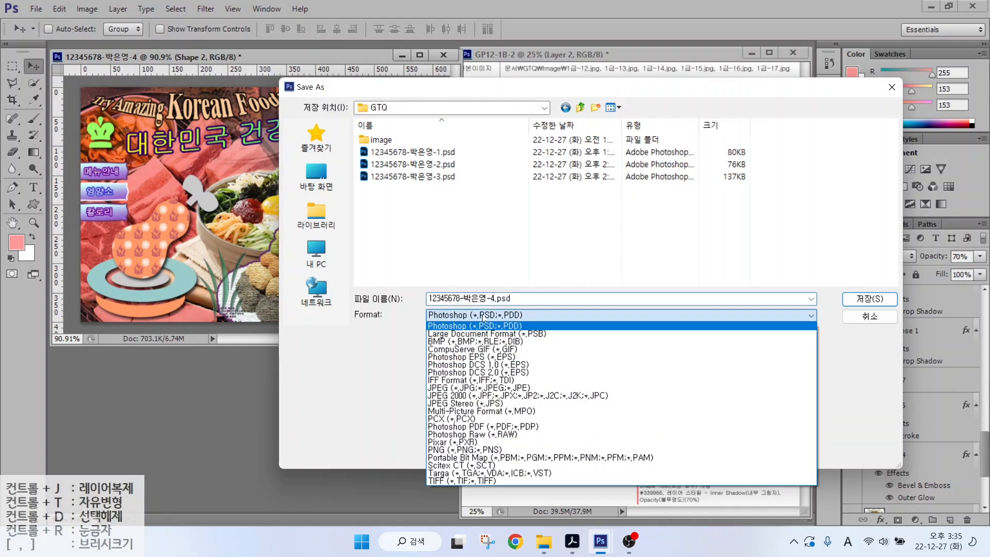
left_click(451, 388)
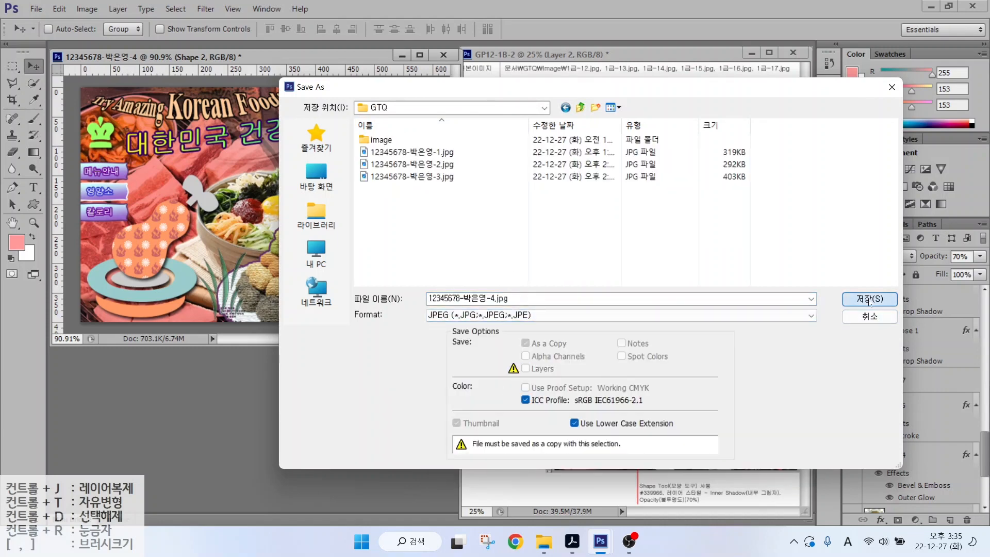
left_click(870, 298)
left_click(507, 196)
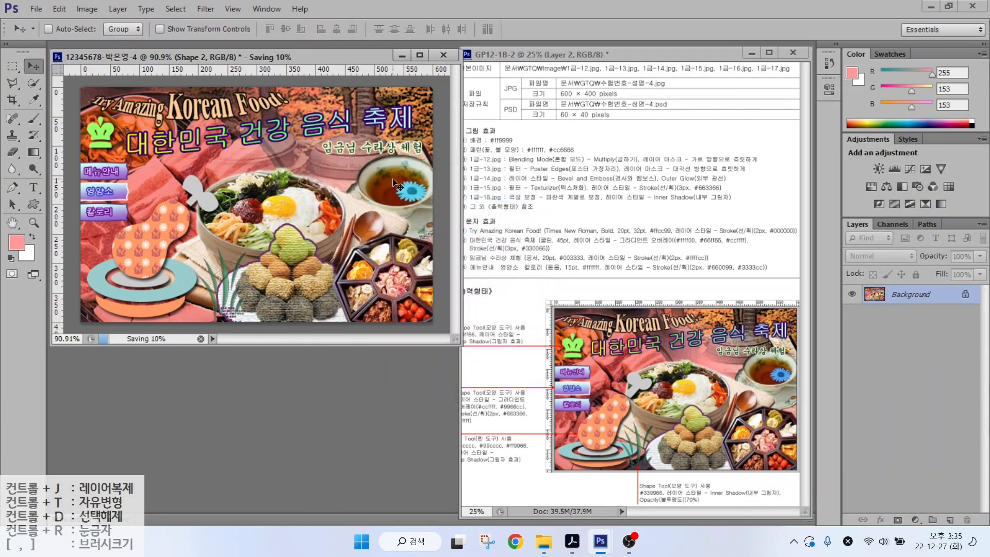
- Resize the image to 60 × 40 pixels
left_click(85, 9)
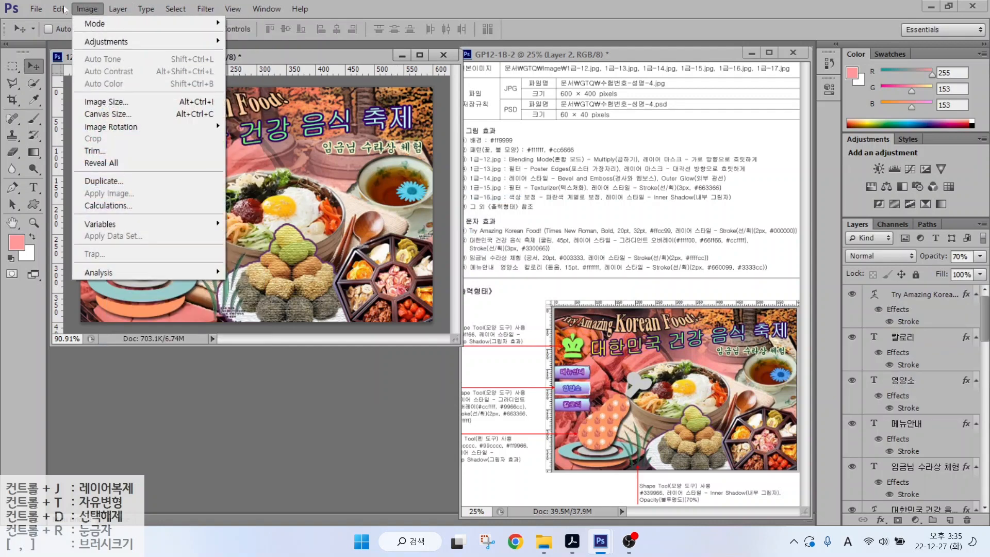
left_click(101, 103)
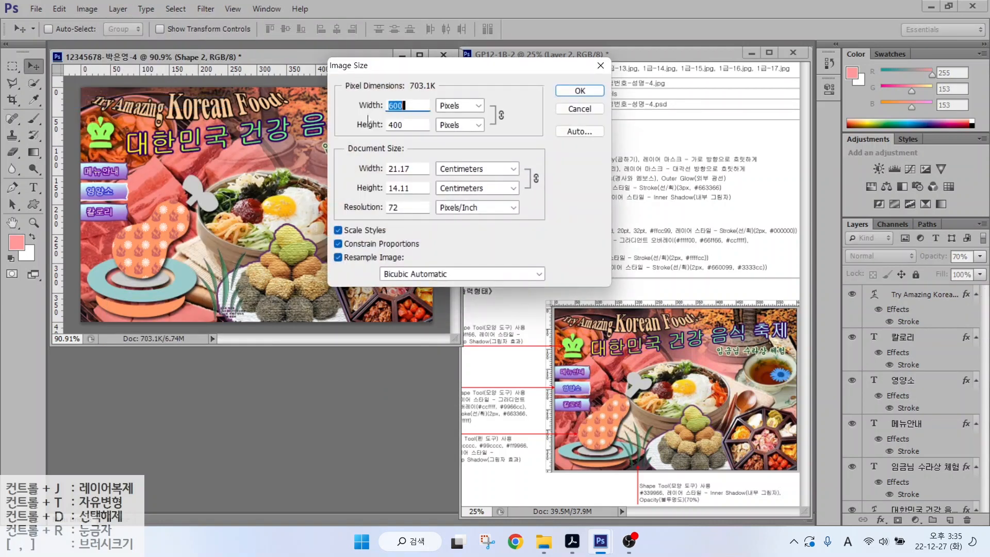
type("60")
key("Return")
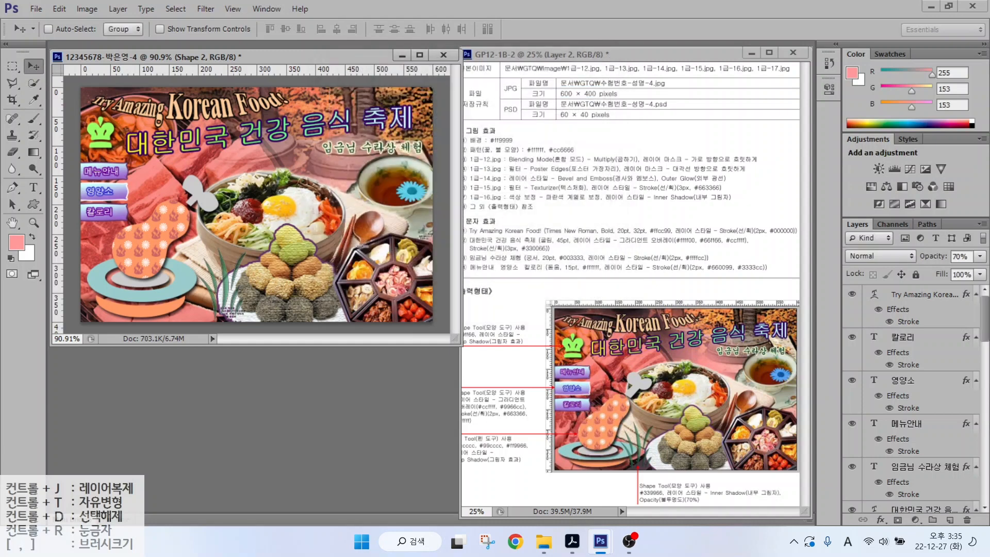
- Save the resized image as a Photoshop PSD in the GTQ folder
left_click(36, 9)
left_click(54, 152)
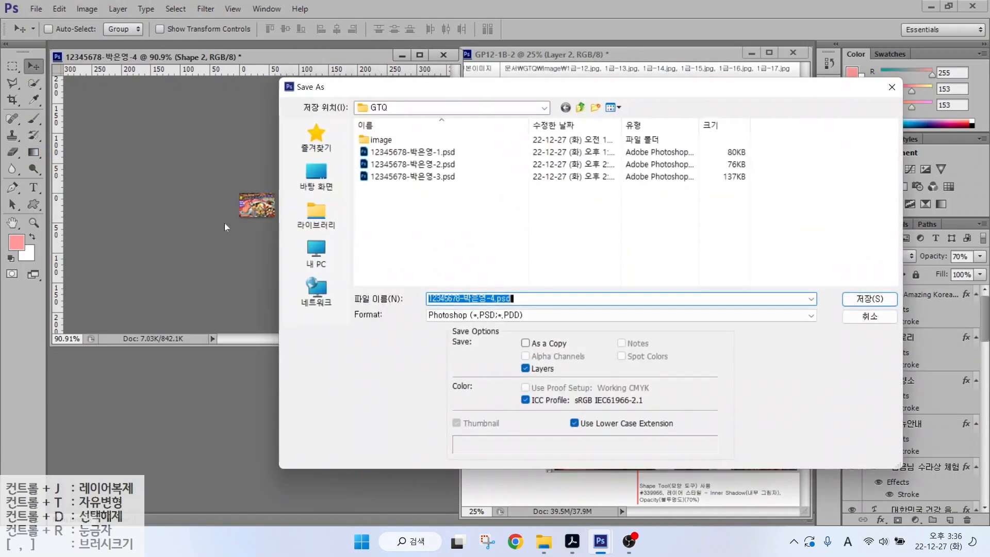
left_click(869, 299)
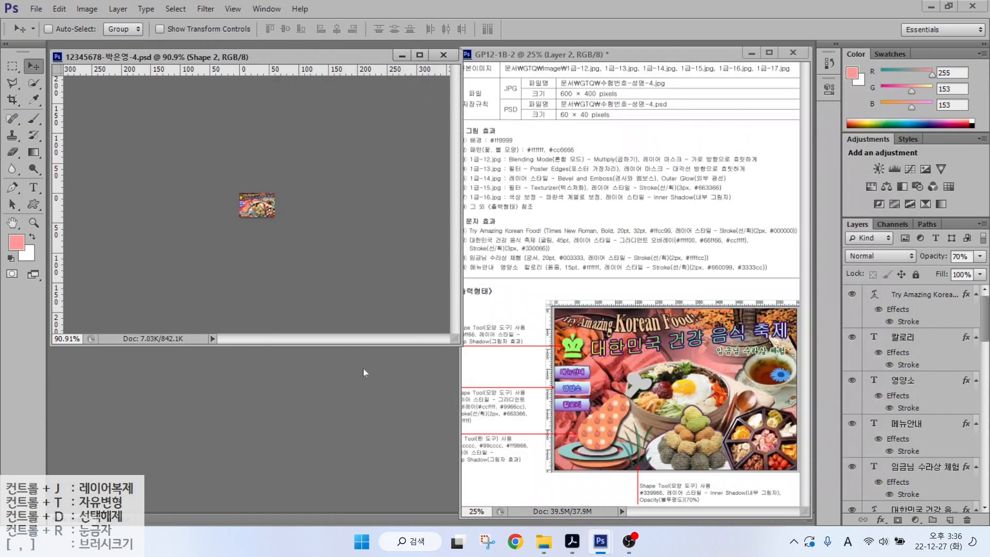